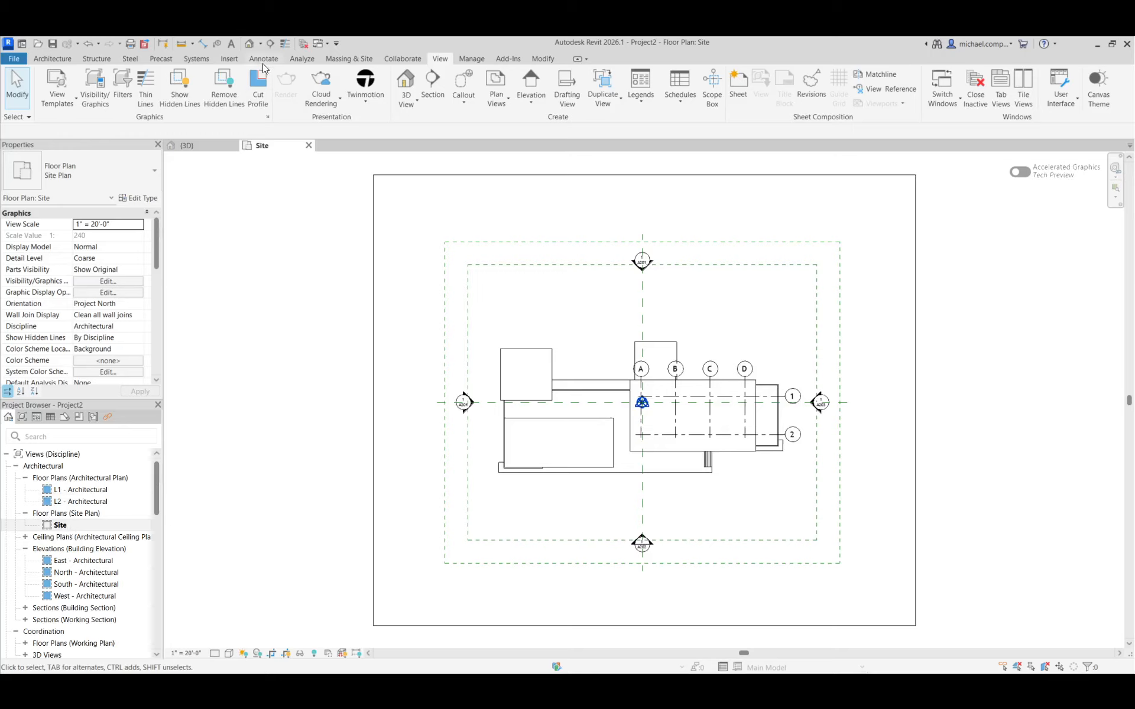
# Create a Grassland - 16" toposolid on level L1 from a rectangular boundary around the building, about 992' in perimeter, saving the project when prompted
pyautogui.click(348, 59)
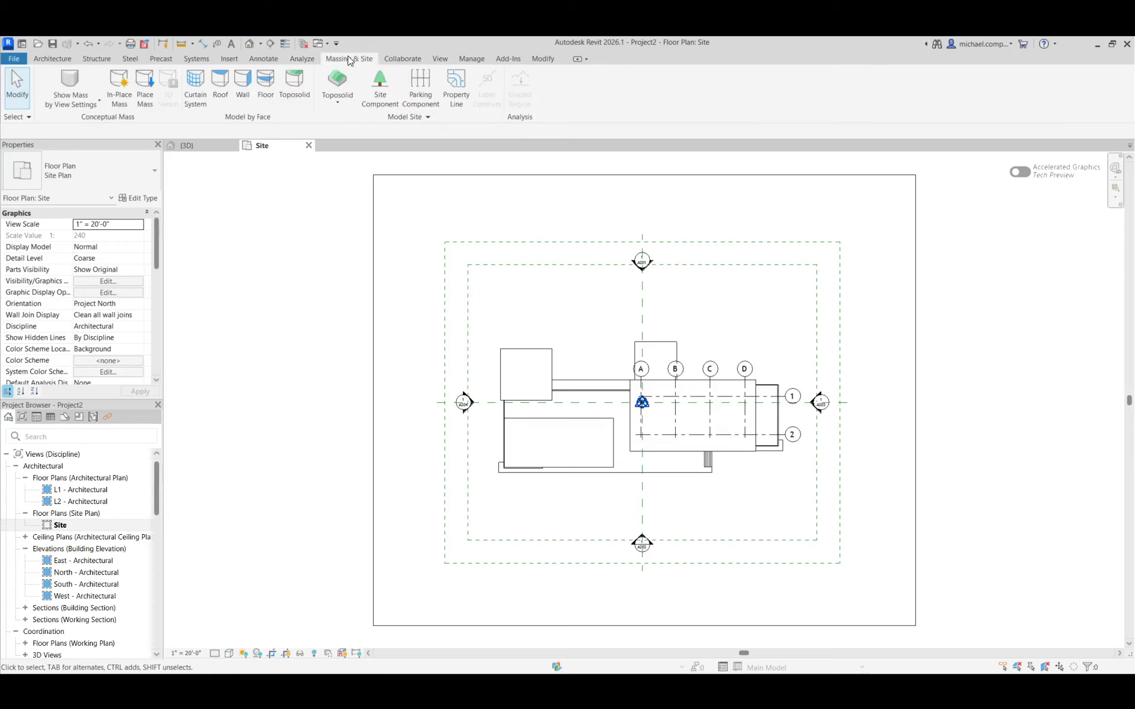
pyautogui.click(339, 106)
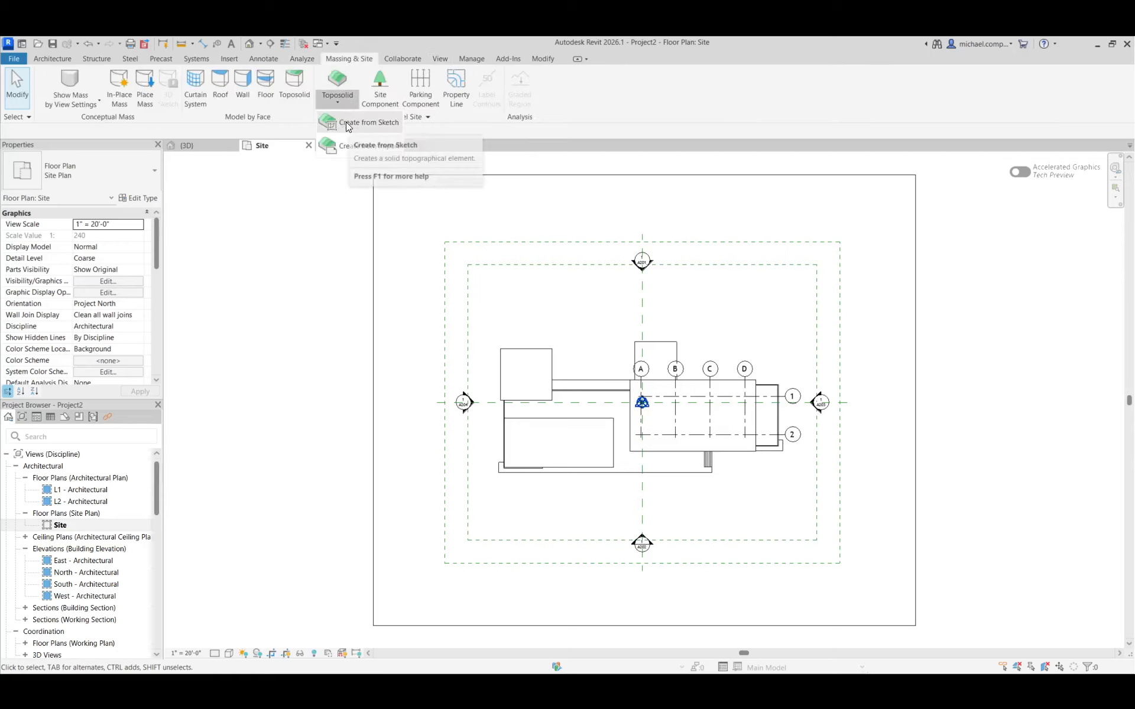
pyautogui.click(346, 122)
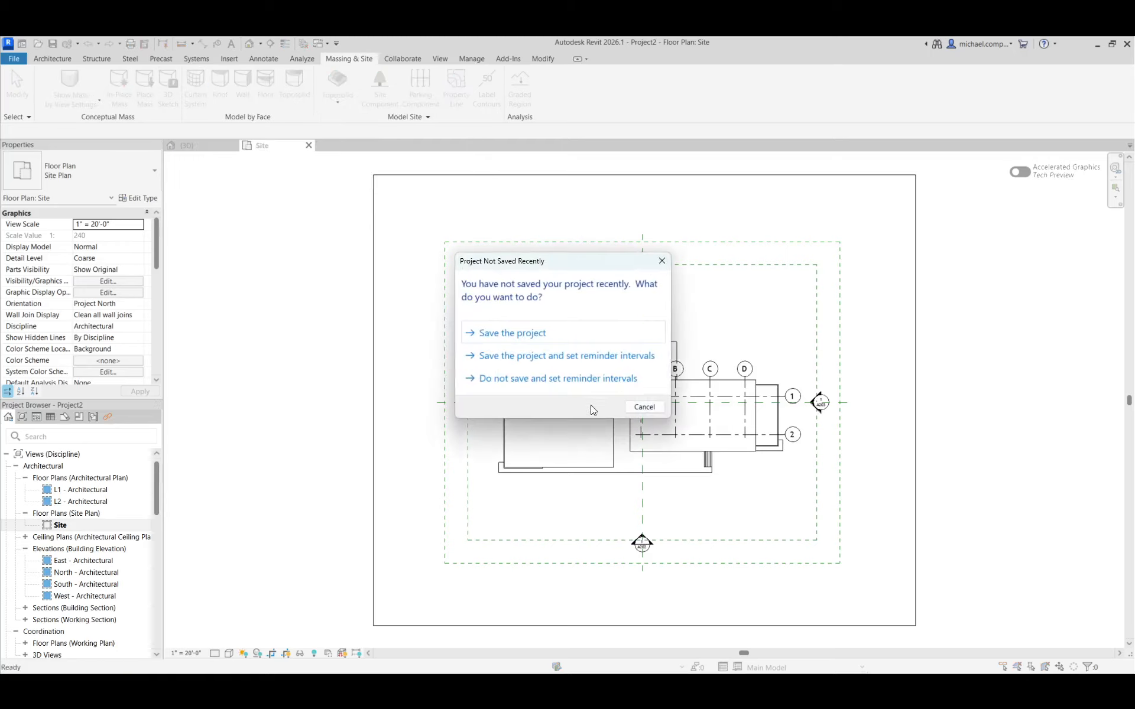
pyautogui.click(523, 333)
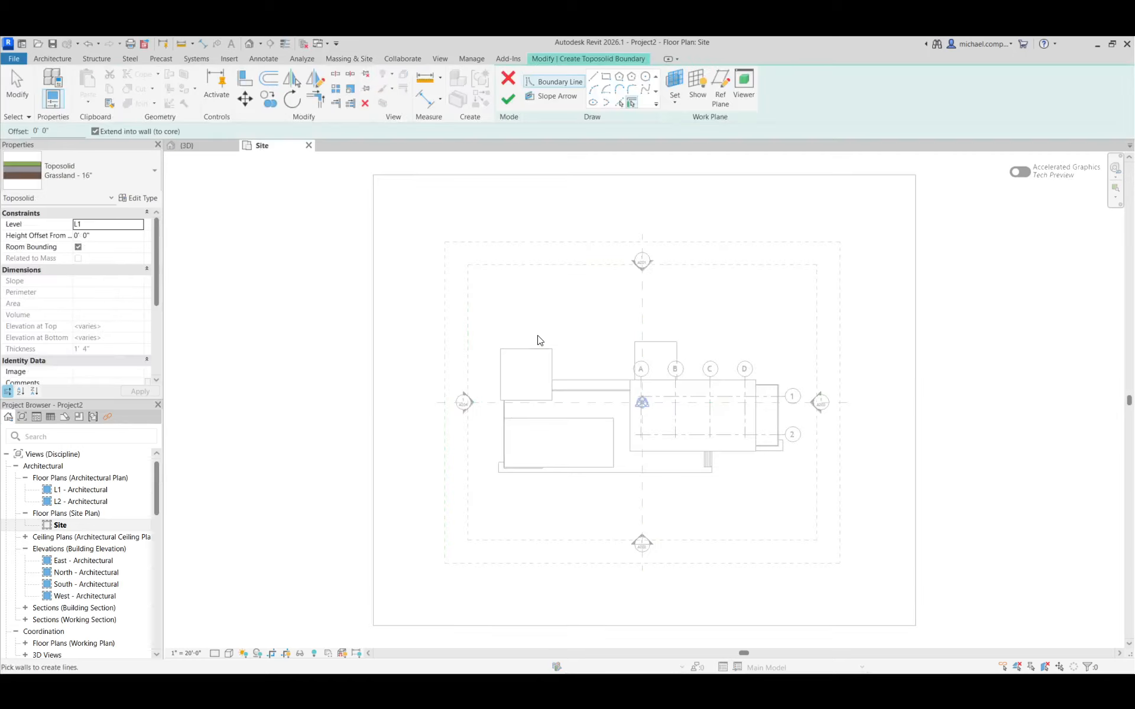
pyautogui.click(605, 81)
pyautogui.click(429, 249)
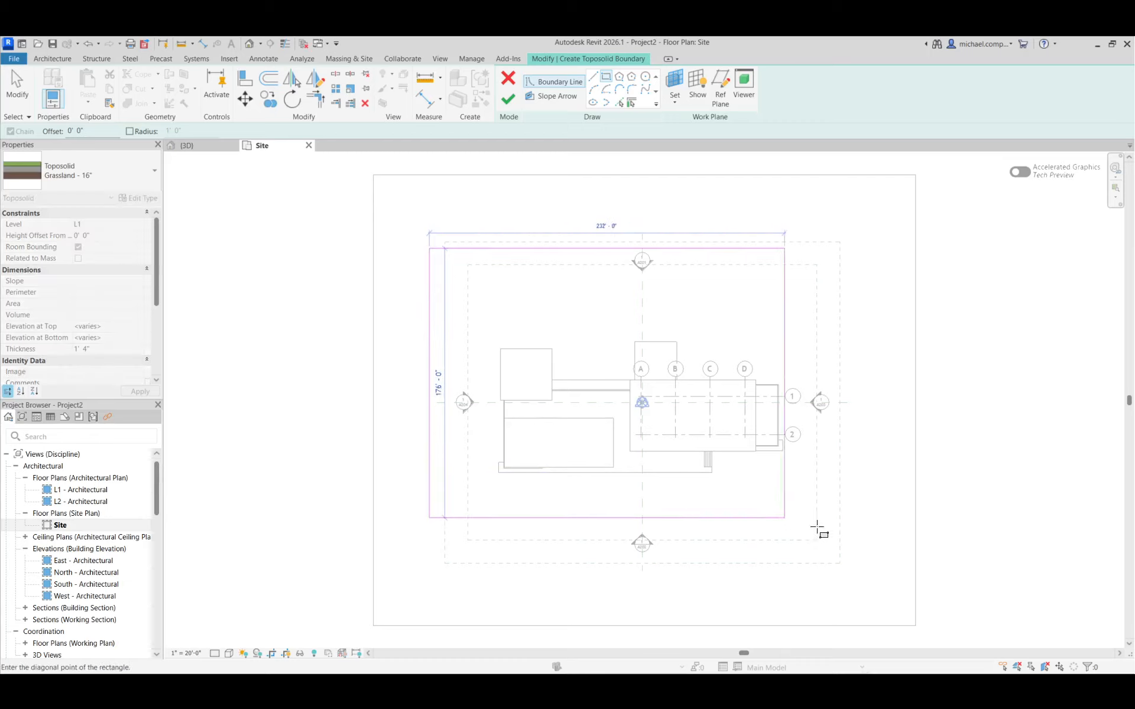
pyautogui.click(870, 566)
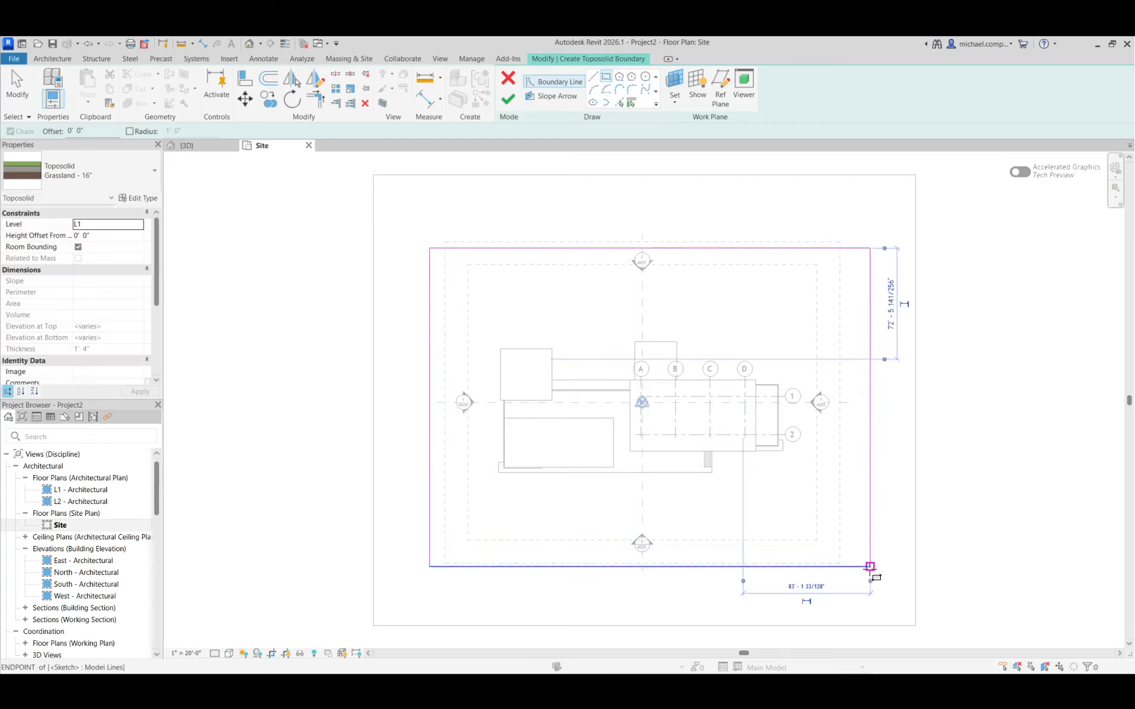
pyautogui.click(506, 106)
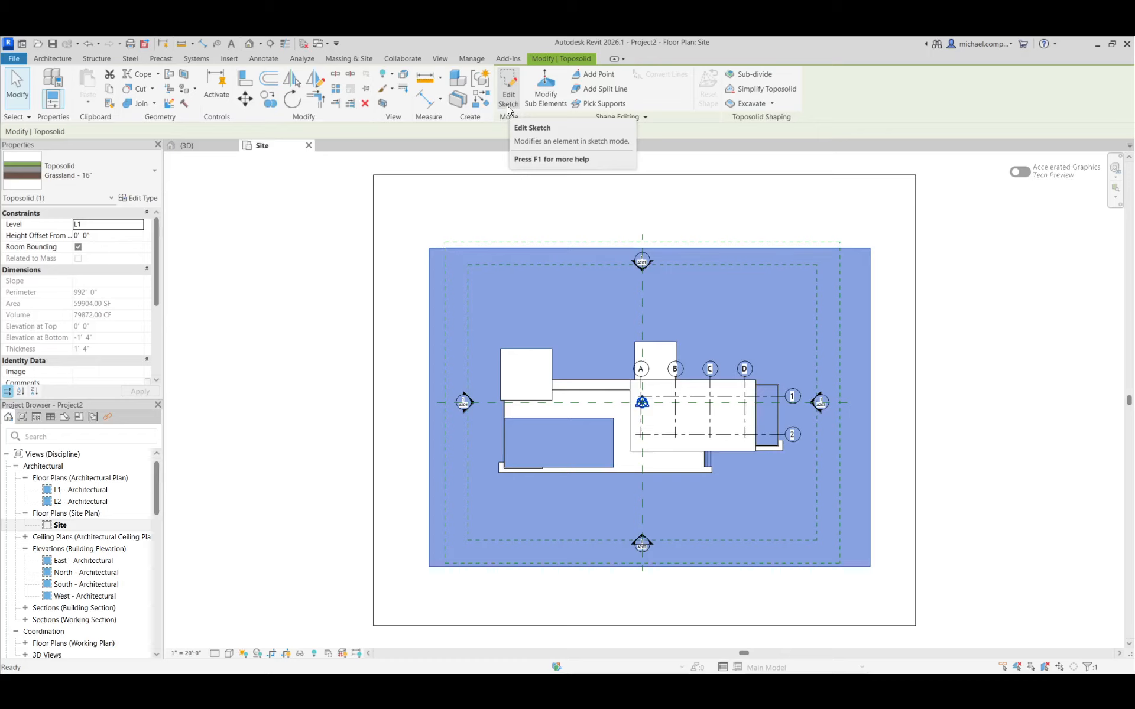
# Add a horizontal split line to the toposolid from the terrace's southwest corner to the west boundary edge
pyautogui.click(605, 90)
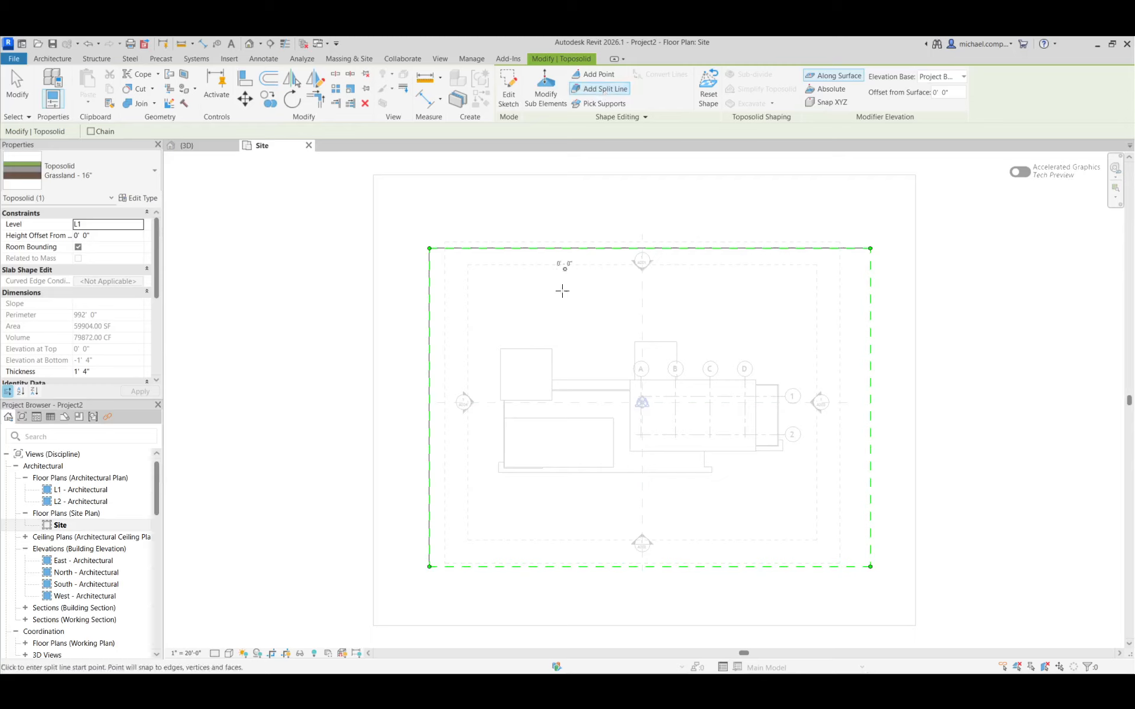
pyautogui.click(497, 473)
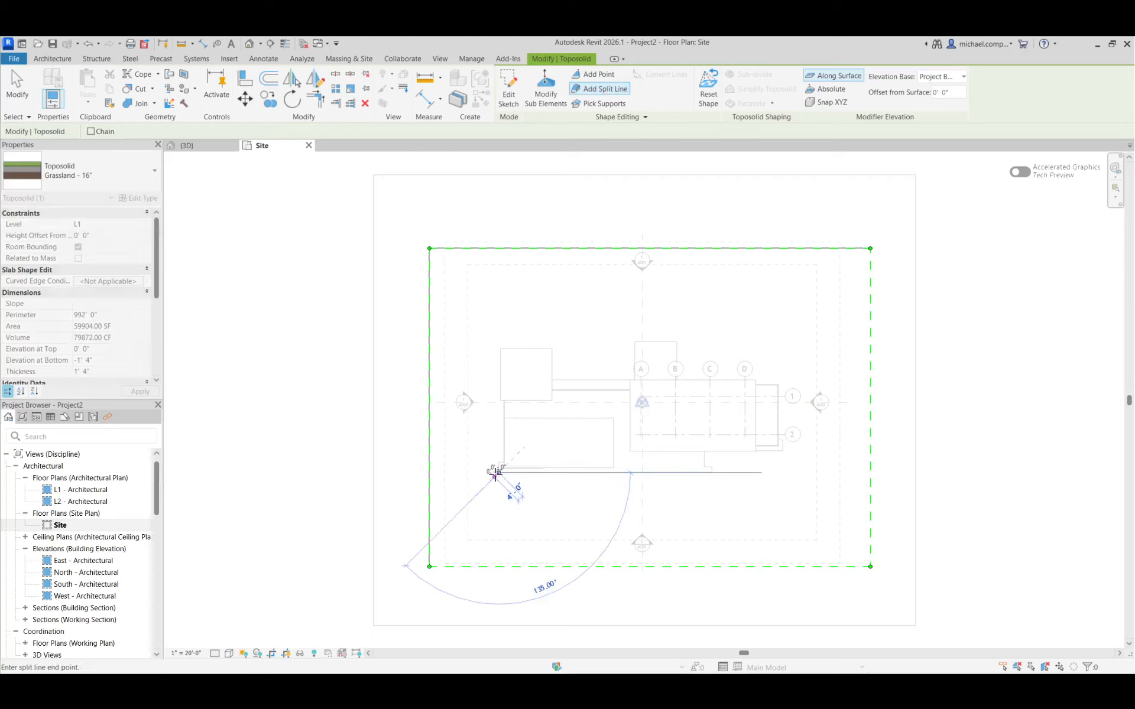
pyautogui.click(430, 473)
pyautogui.press('Escape')
pyautogui.press('Escape')
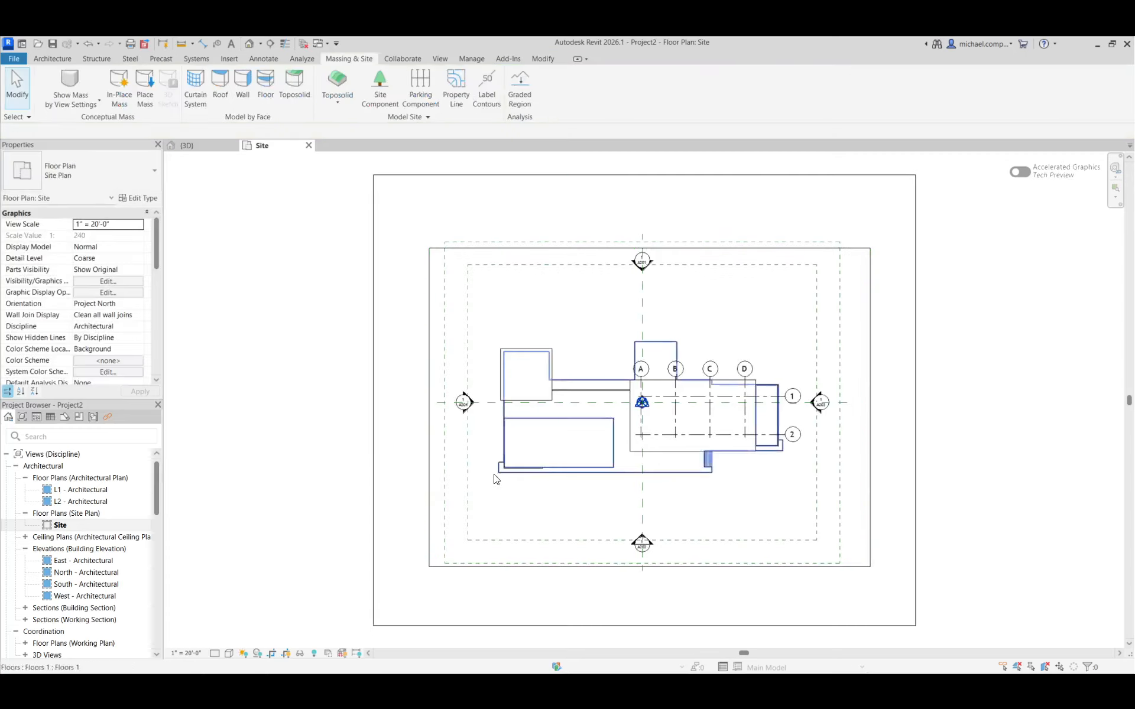
# Add a second split line to the toposolid from the terrace's southwest corner horizontally to the east boundary edge
pyautogui.click(431, 502)
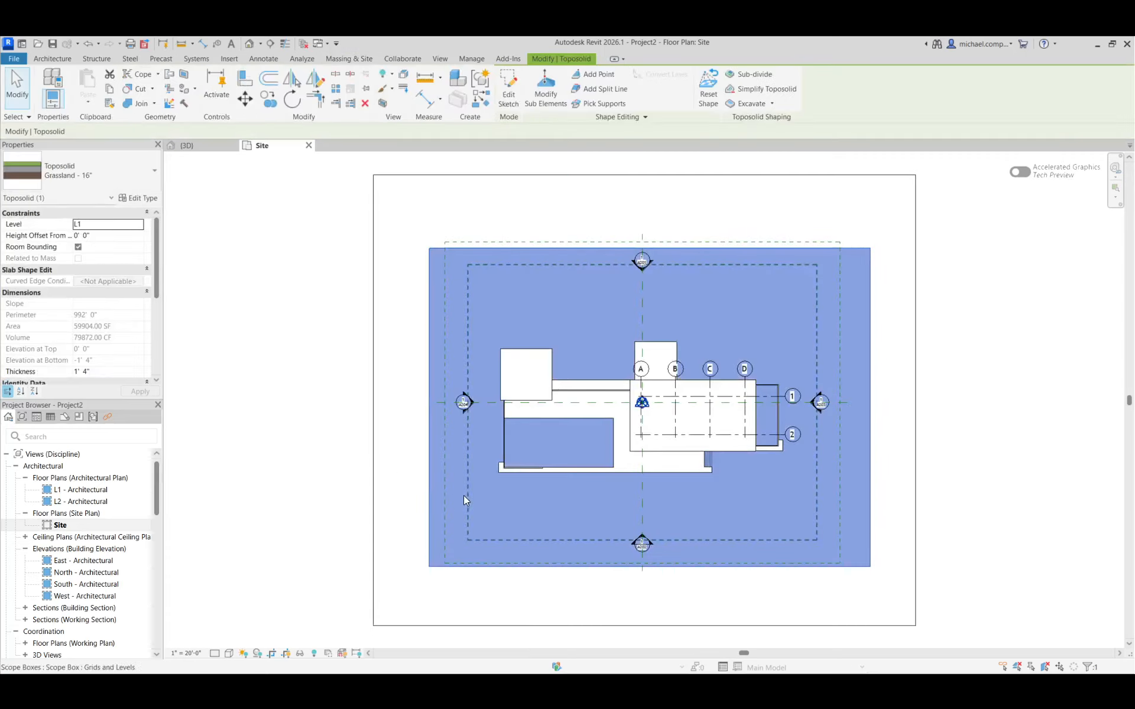
pyautogui.press('Escape')
pyautogui.click(431, 501)
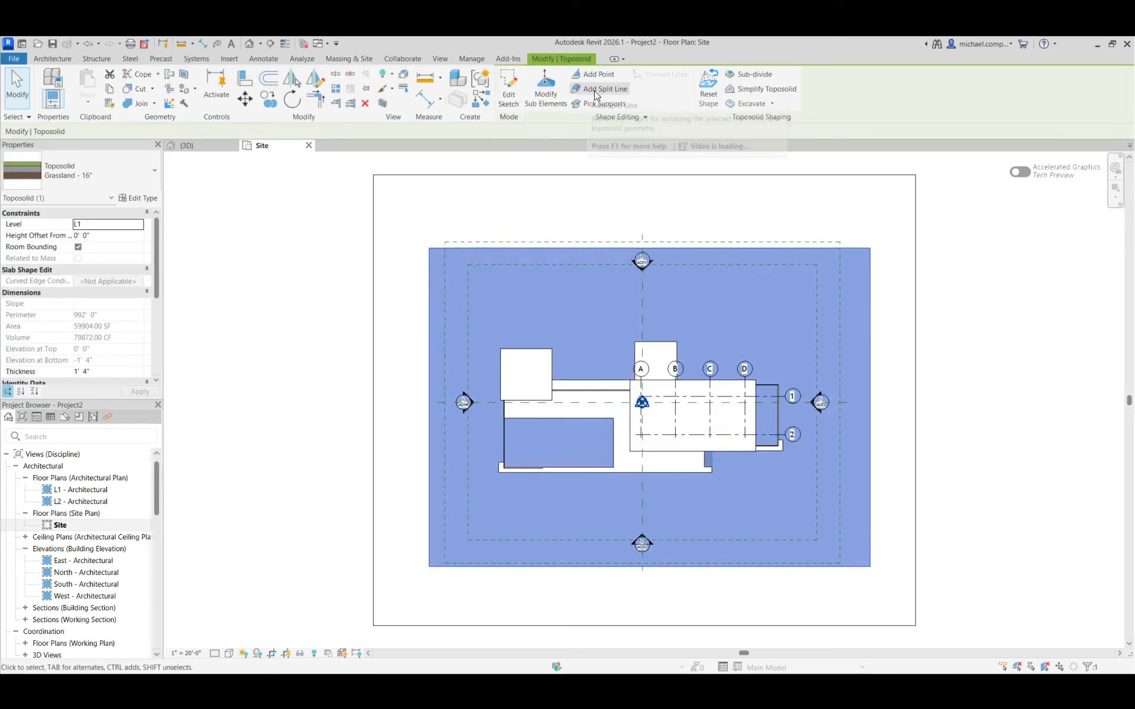
pyautogui.click(600, 88)
pyautogui.click(499, 473)
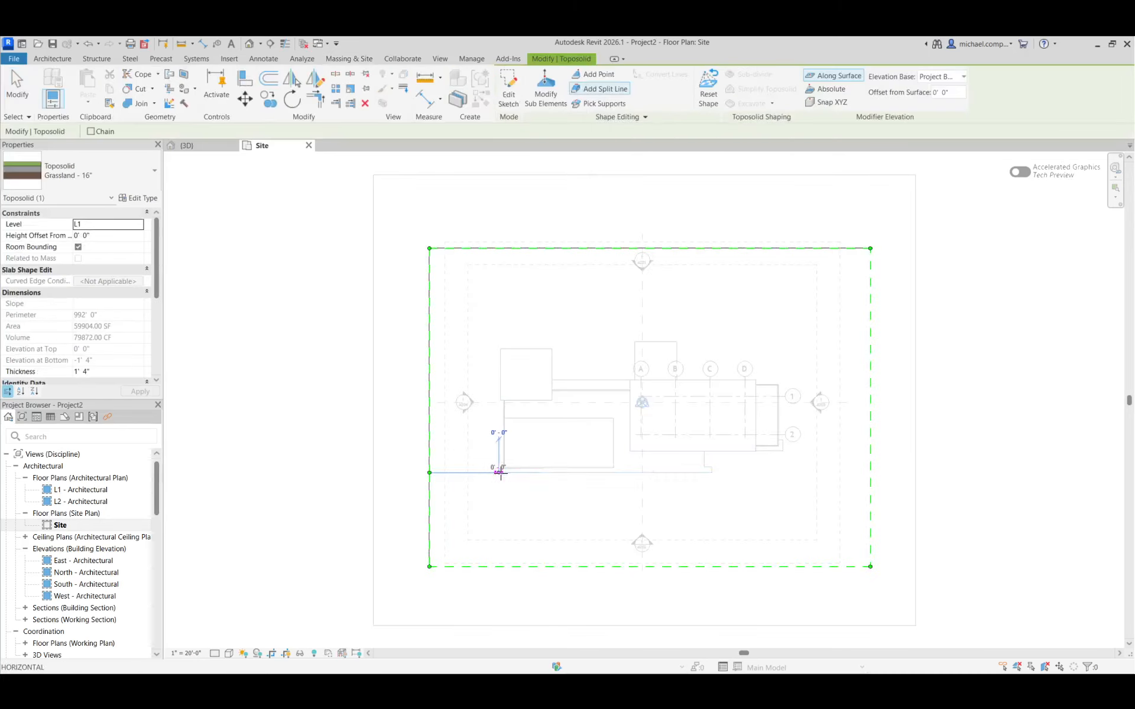
pyautogui.click(870, 473)
pyautogui.press('Escape')
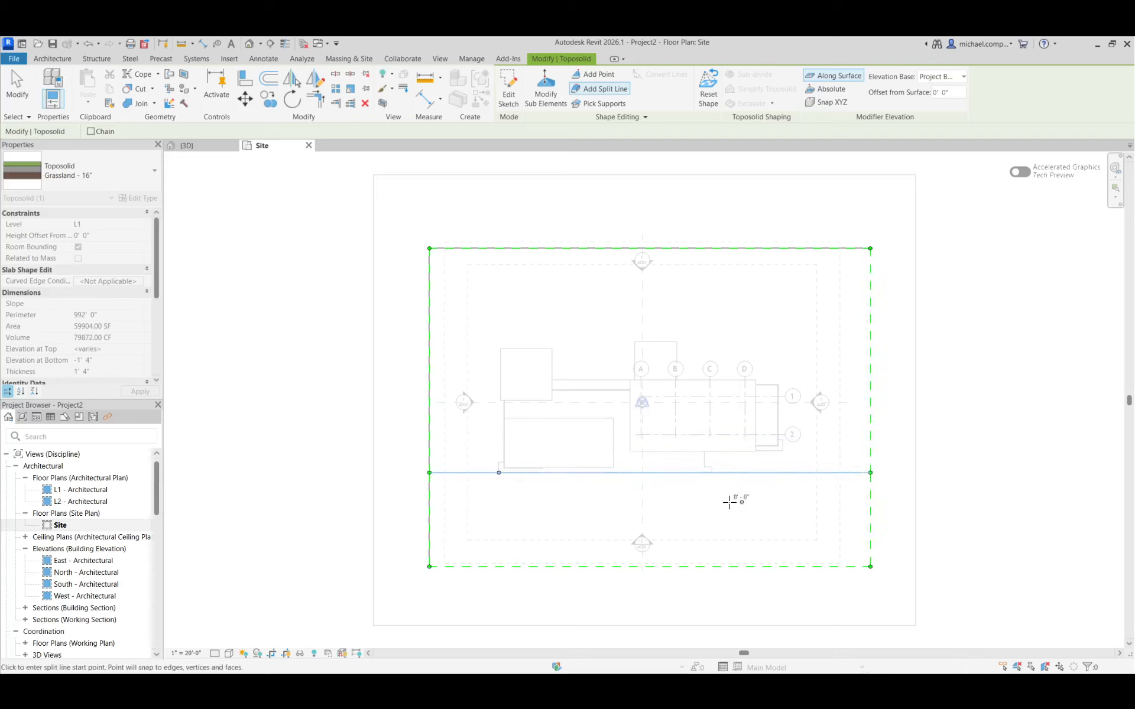
pyautogui.press('Escape')
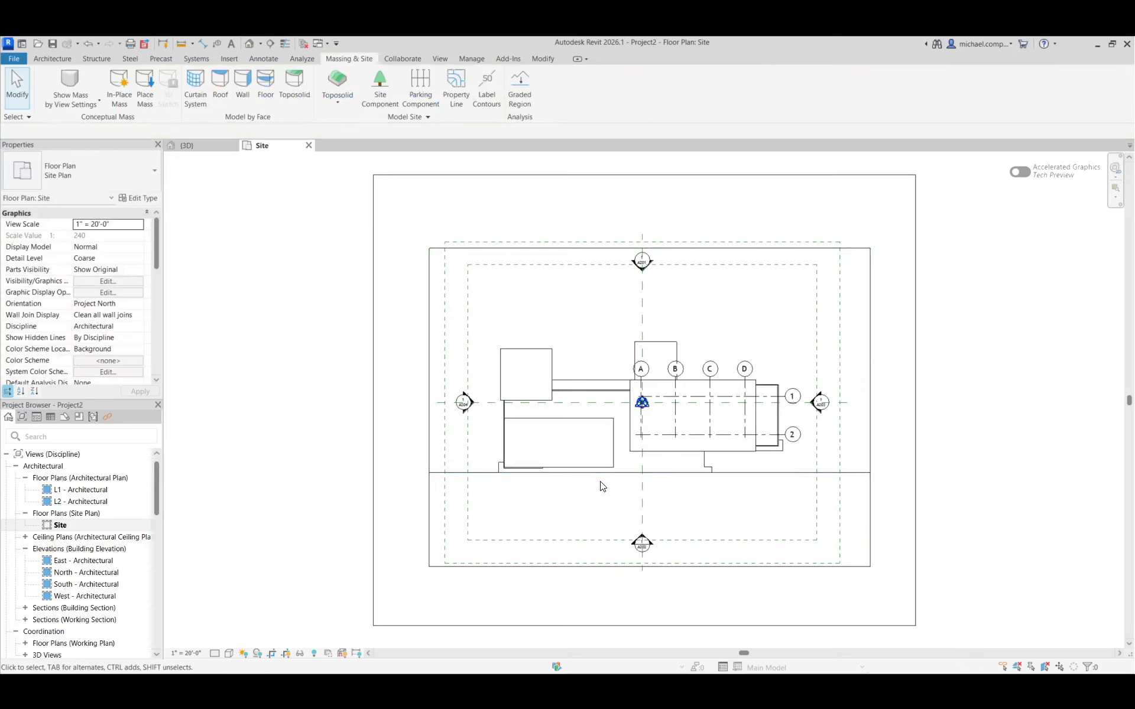
# Select the toposolid and examine in the 3D view how its split line meets the terrace edge and the entry stairs
pyautogui.click(863, 494)
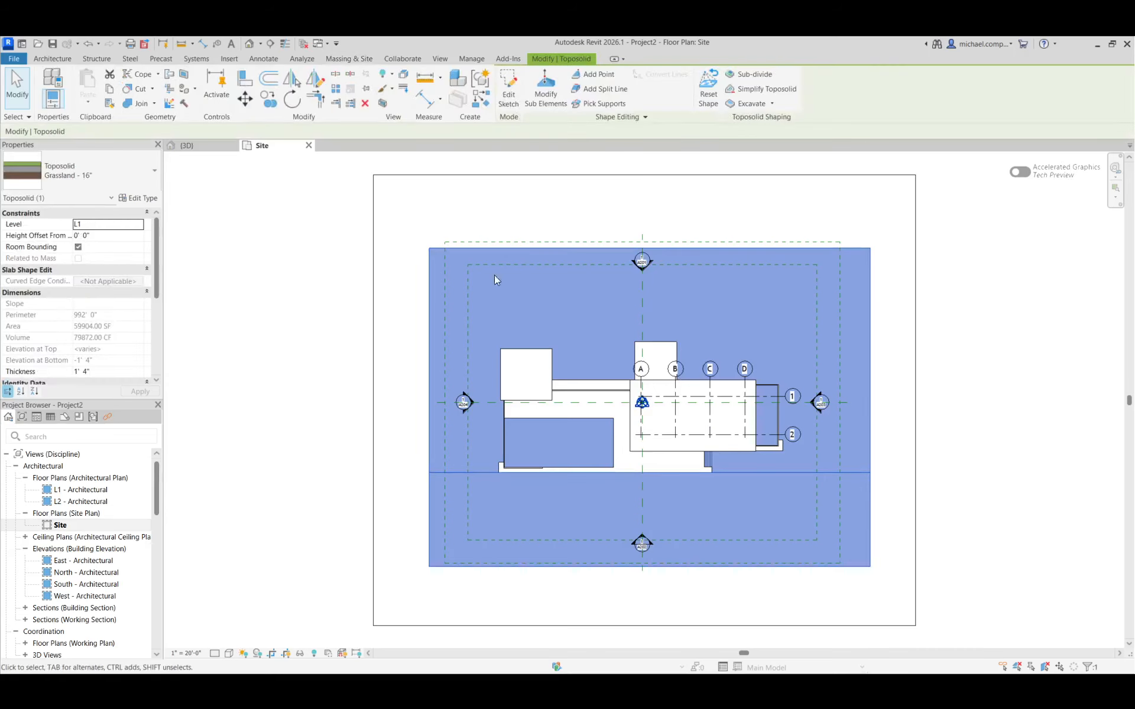
pyautogui.click(207, 144)
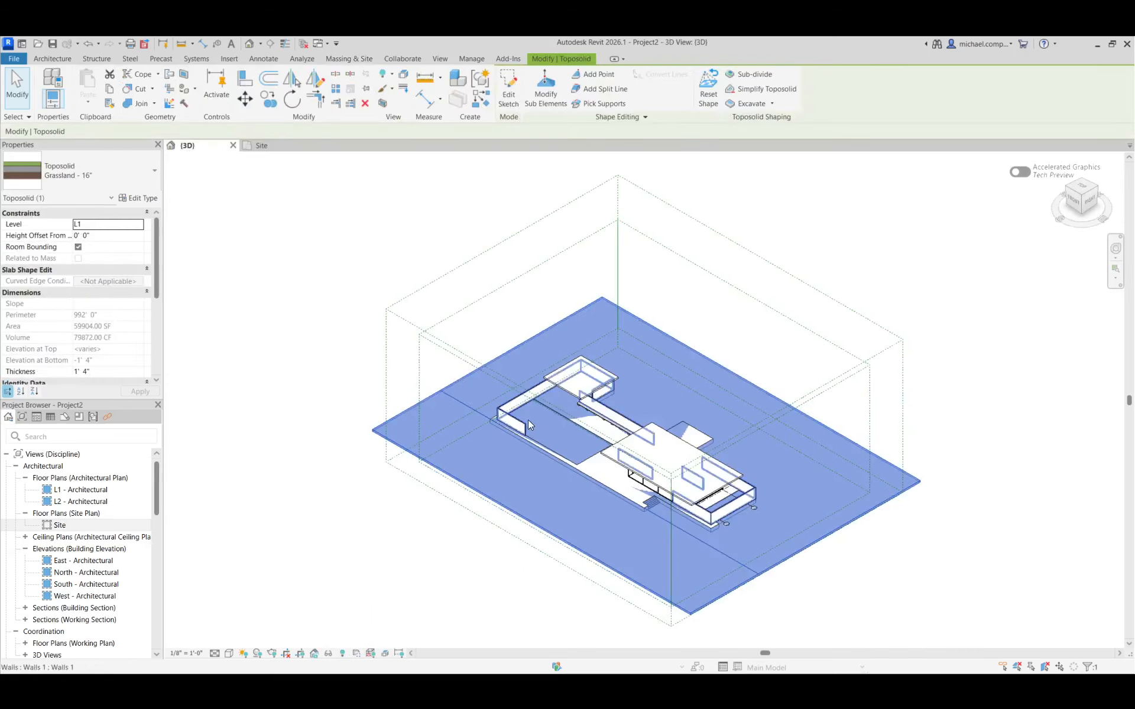
pyautogui.scroll(4, 712, 628)
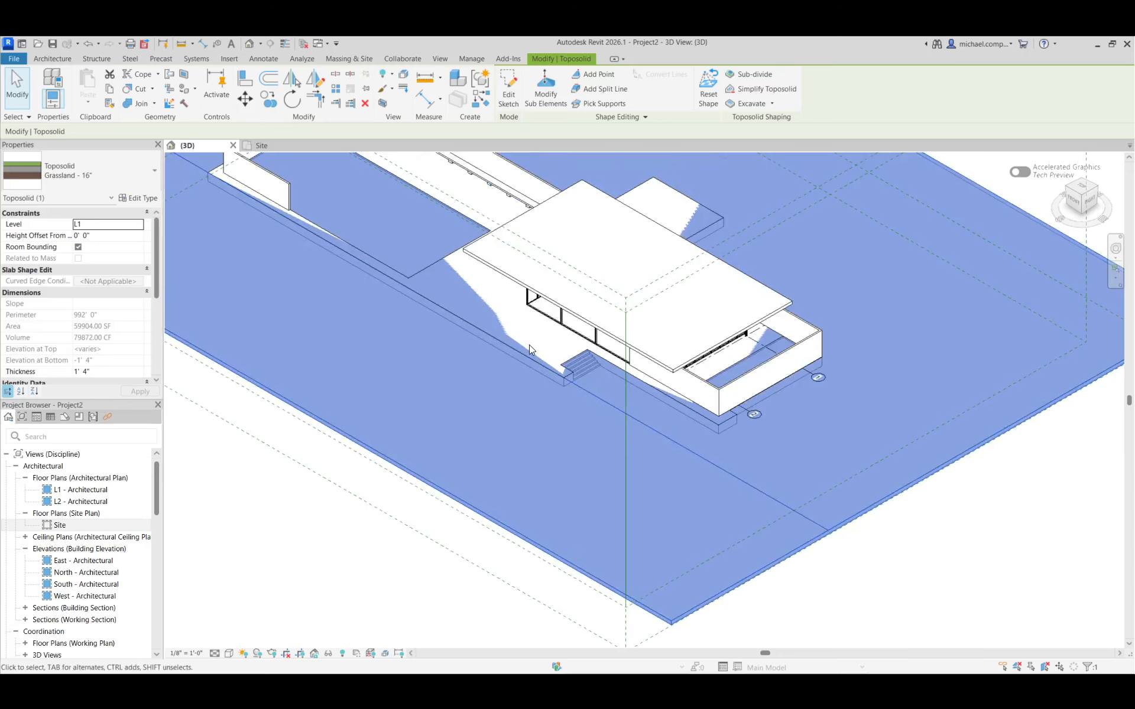
pyautogui.scroll(5, 529, 359)
pyautogui.scroll(-4, 712, 417)
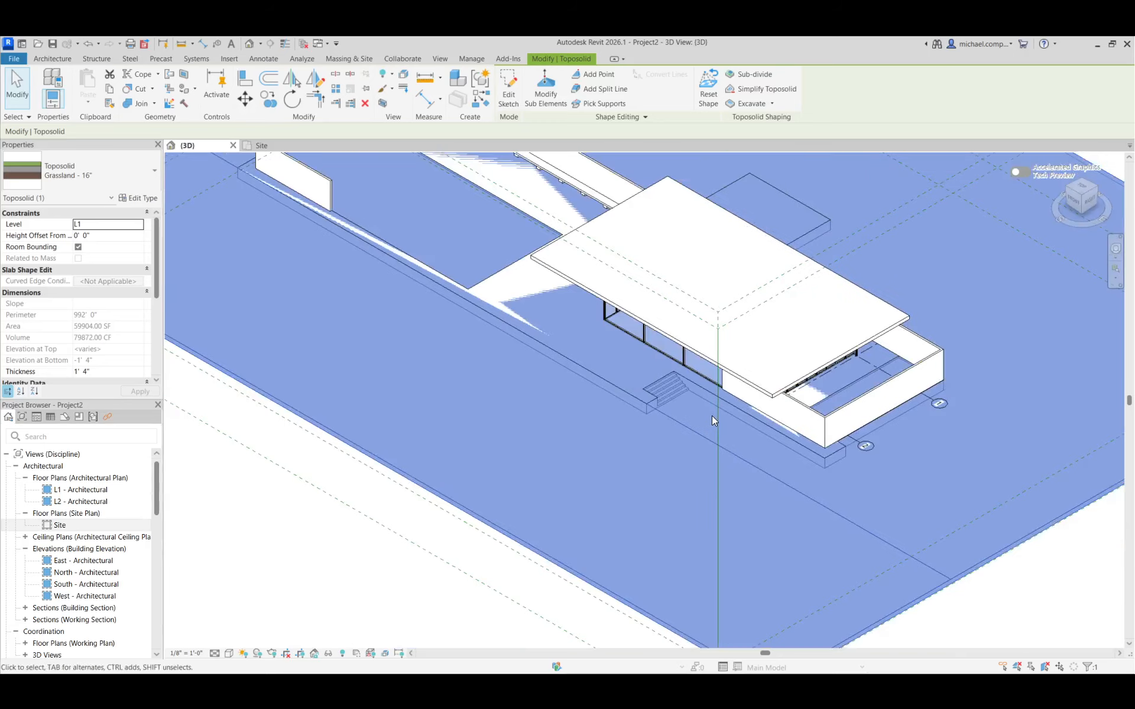
pyautogui.scroll(-2, 746, 451)
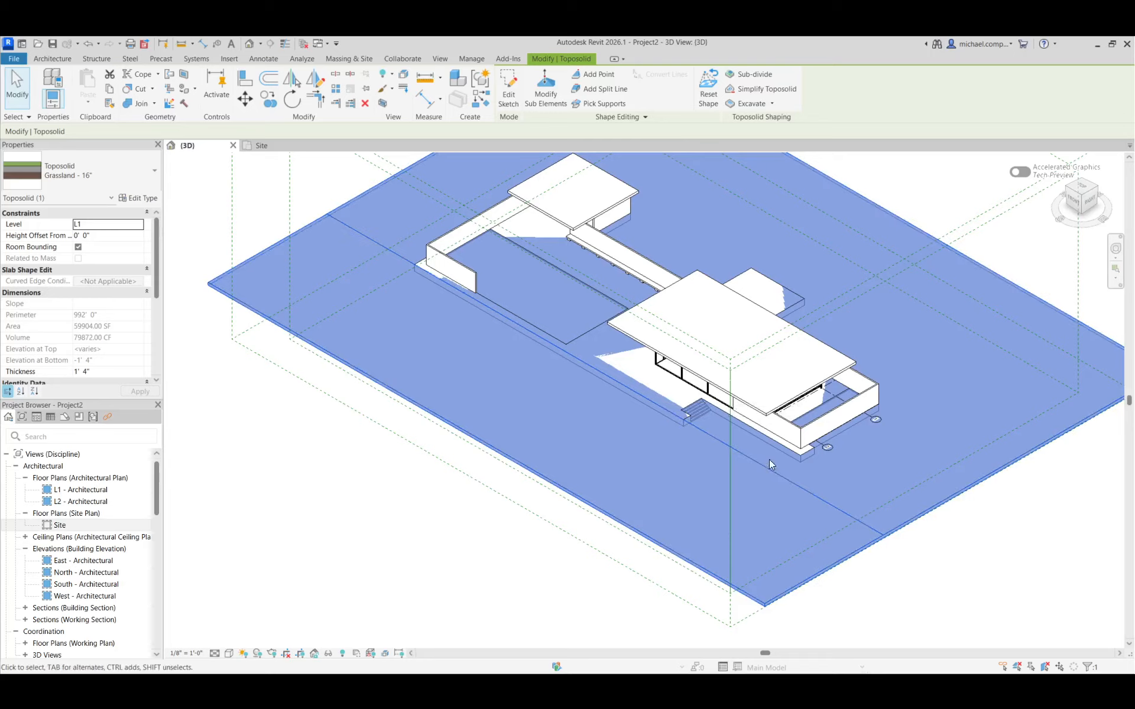
pyautogui.scroll(4, 696, 402)
pyautogui.scroll(4, 695, 401)
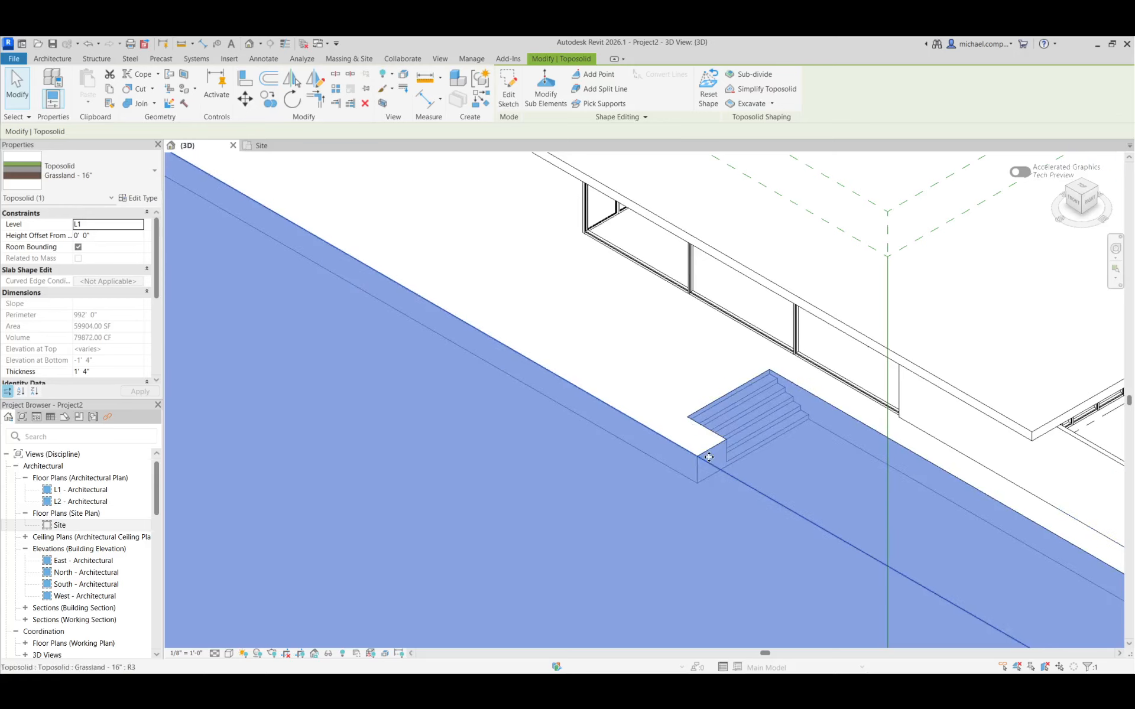
pyautogui.scroll(-4, 757, 520)
pyautogui.scroll(-3, 757, 519)
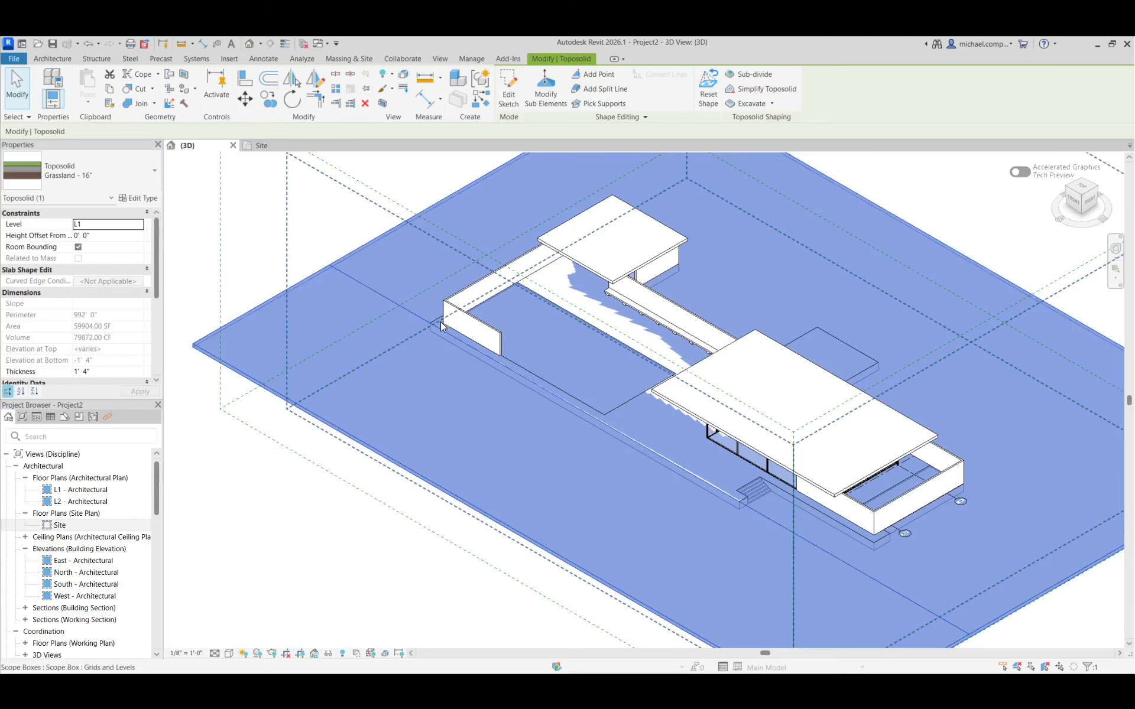
pyautogui.scroll(4, 441, 322)
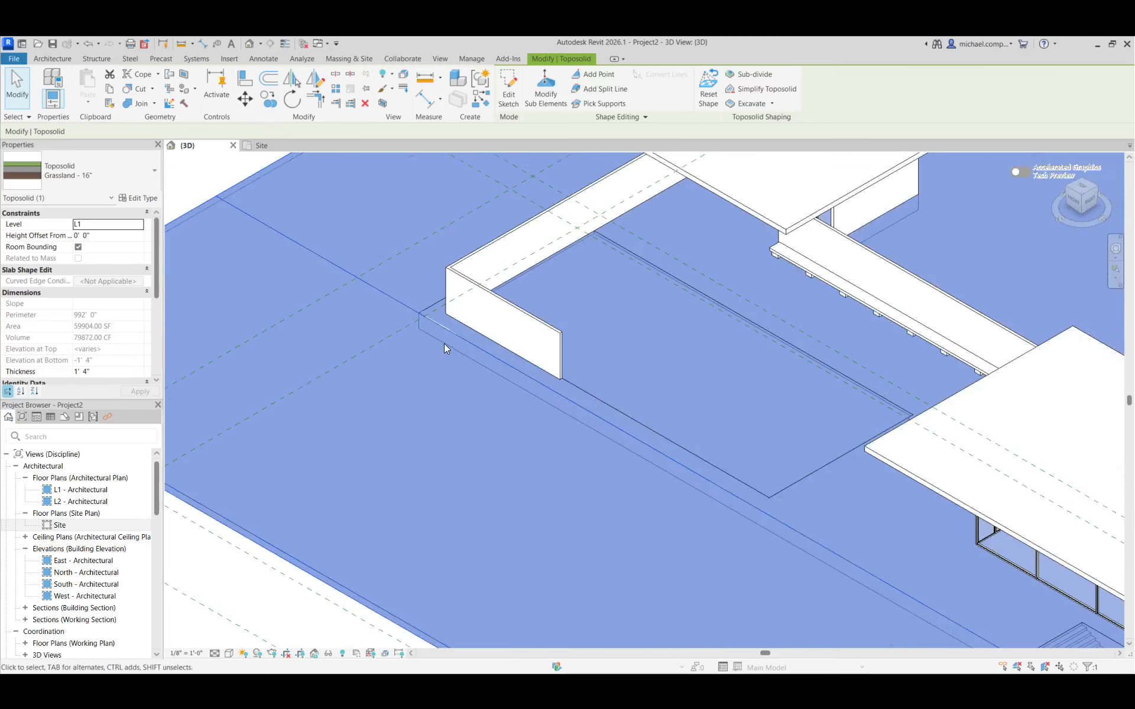
pyautogui.scroll(-5, 437, 340)
pyautogui.scroll(5, 740, 500)
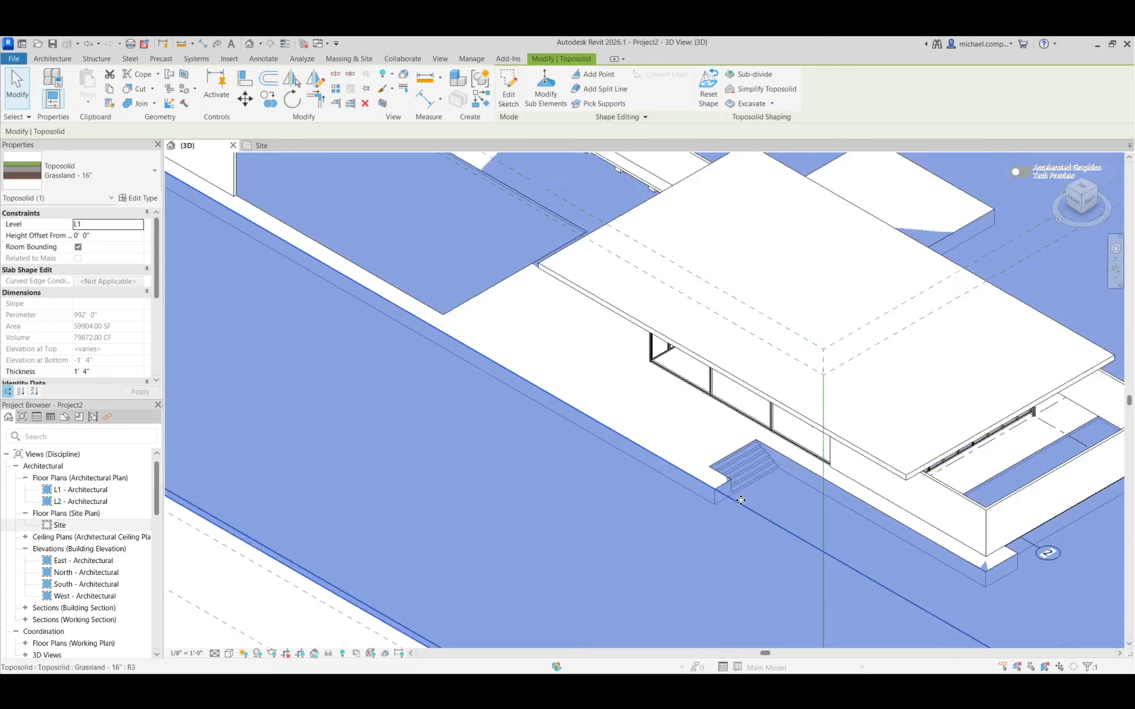
pyautogui.scroll(1, 733, 500)
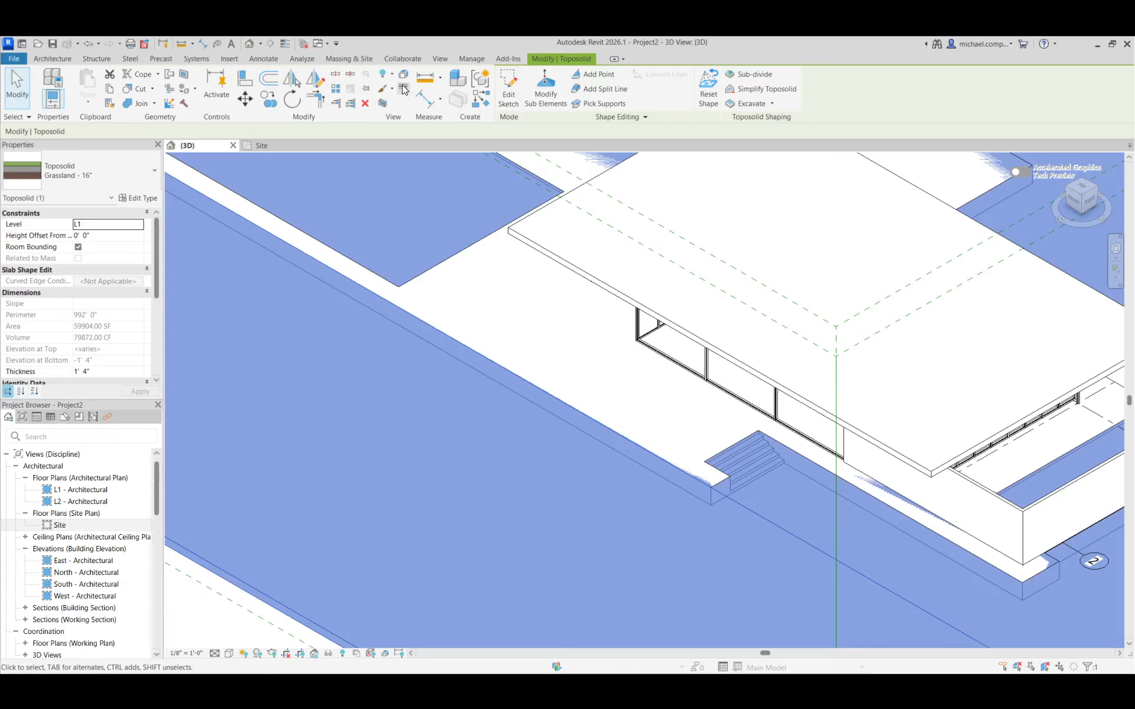
pyautogui.click(307, 59)
pyautogui.click(263, 59)
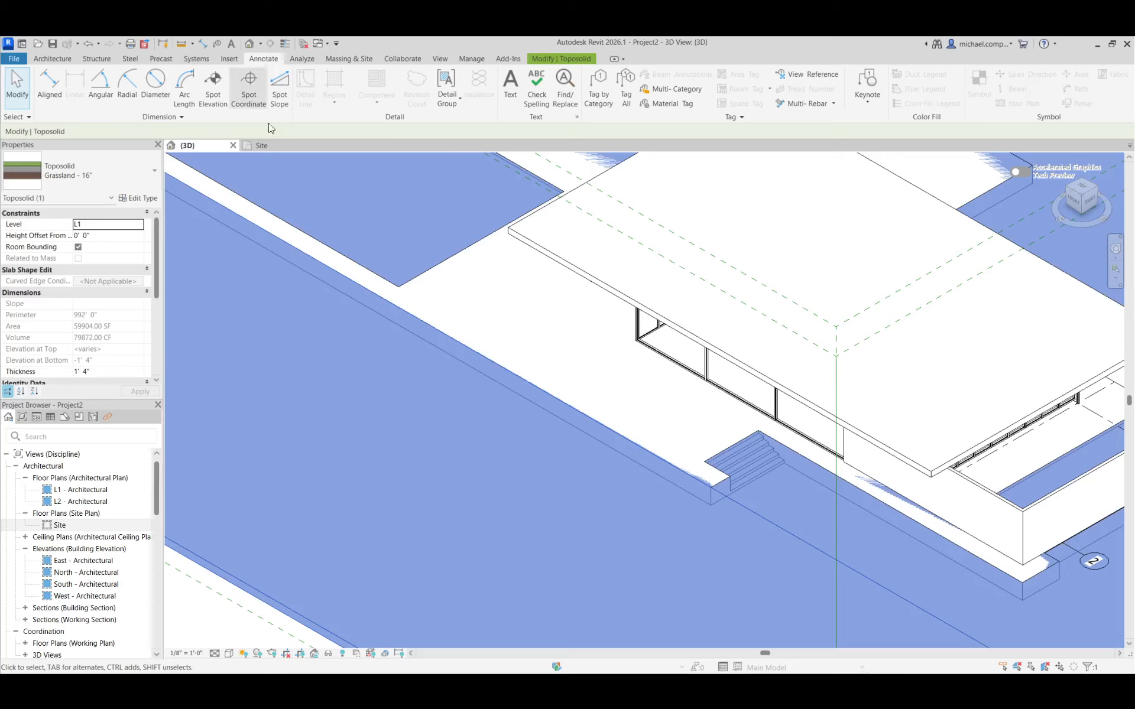
pyautogui.click(587, 63)
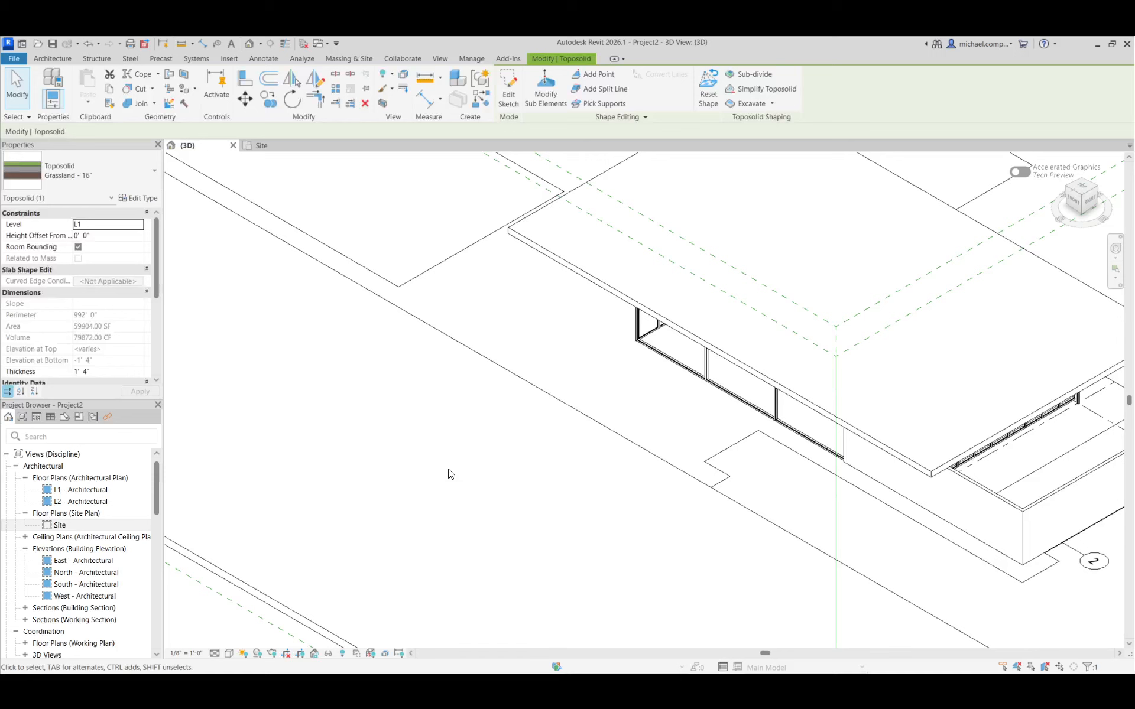
# Deselect the toposolid, switch the 3D view to Wireframe and place a spot elevation at the terrace slab's bottom corner near grid 2
pyautogui.click(448, 471)
pyautogui.scroll(-3, 626, 388)
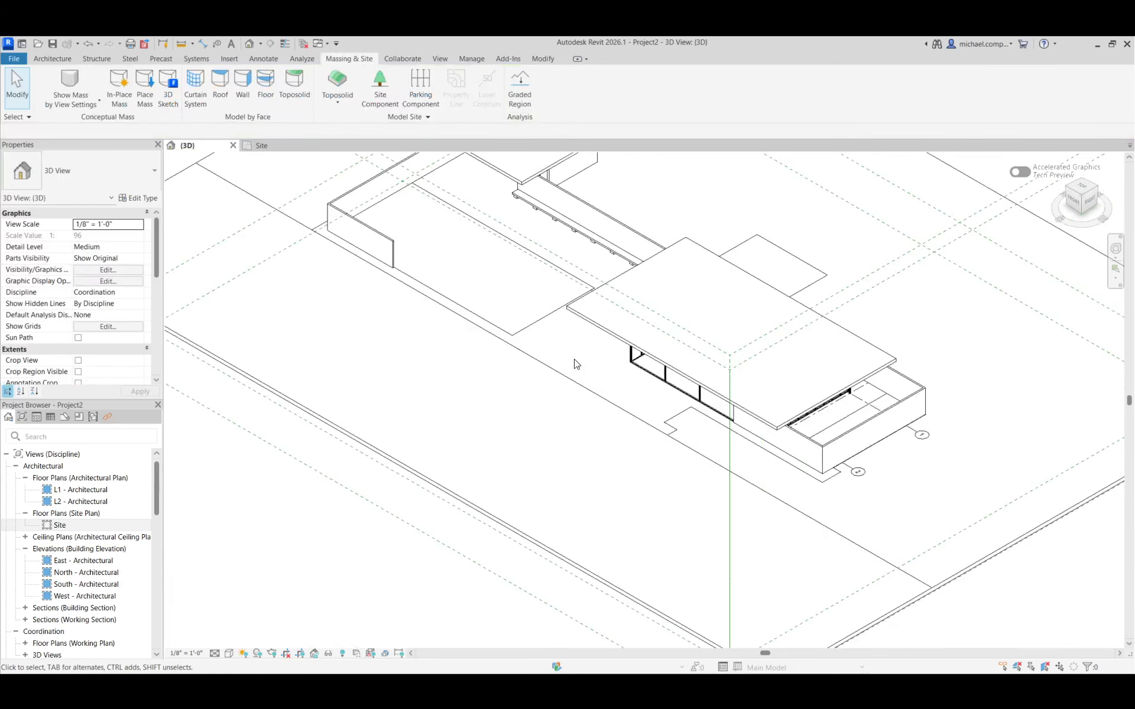
pyautogui.click(254, 61)
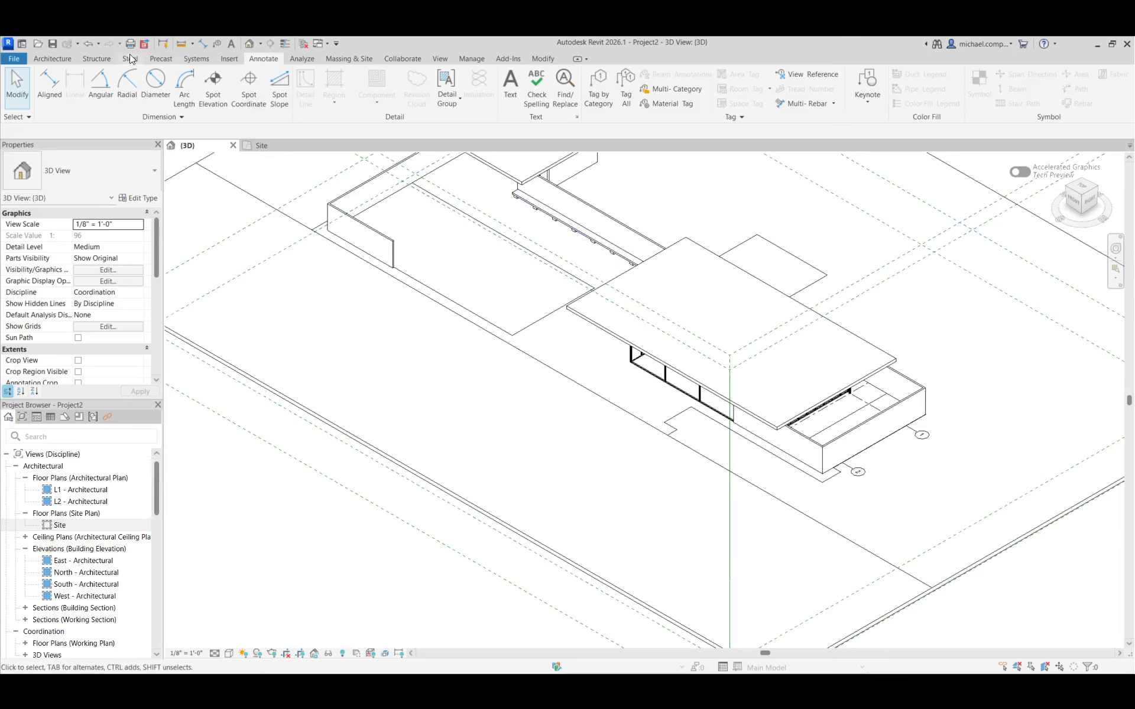
pyautogui.click(211, 89)
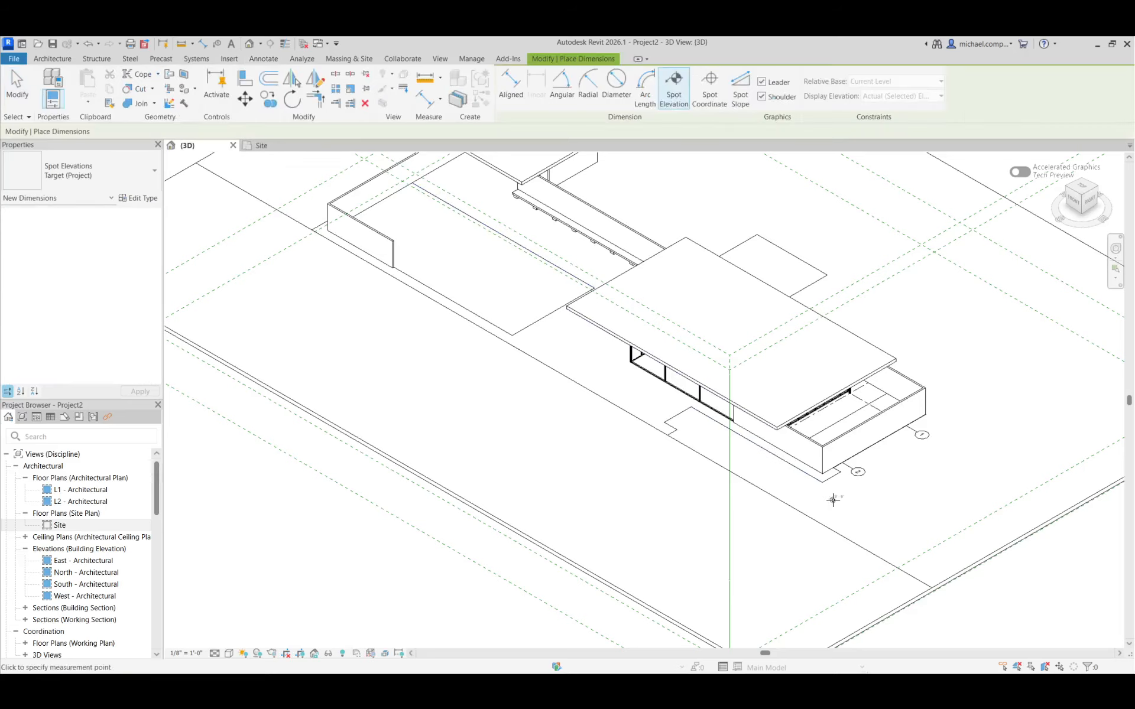
pyautogui.scroll(5, 832, 495)
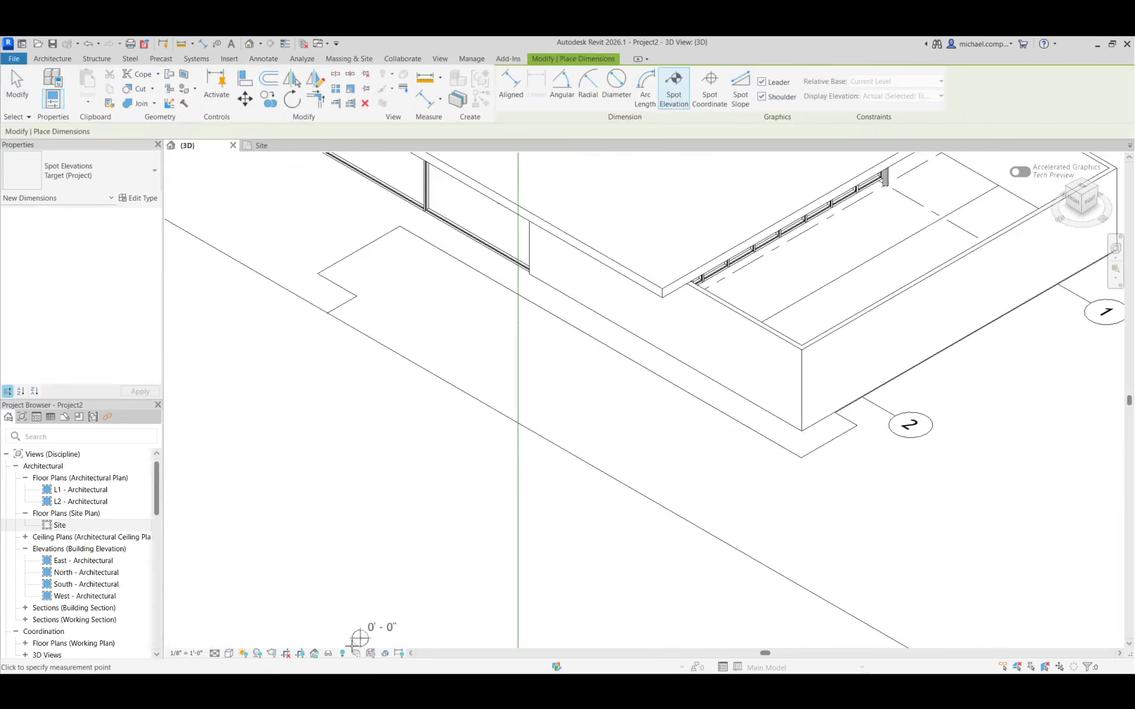
pyautogui.click(230, 654)
pyautogui.click(252, 583)
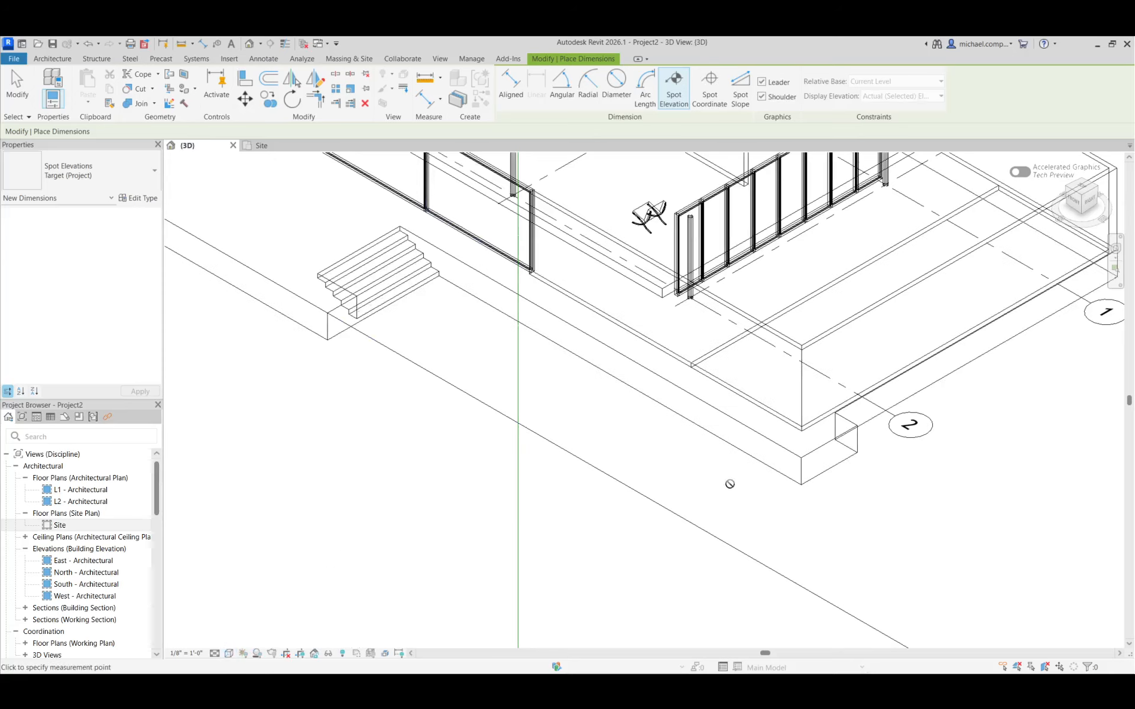
pyautogui.click(799, 485)
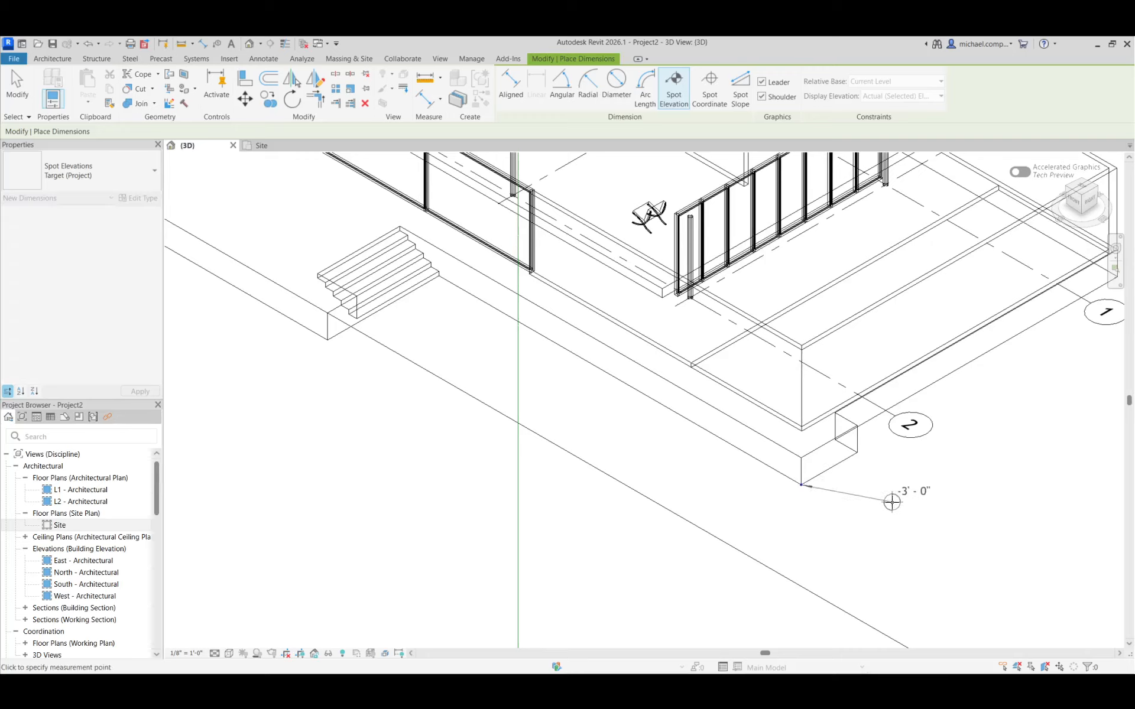
pyautogui.click(906, 489)
pyautogui.press('Escape')
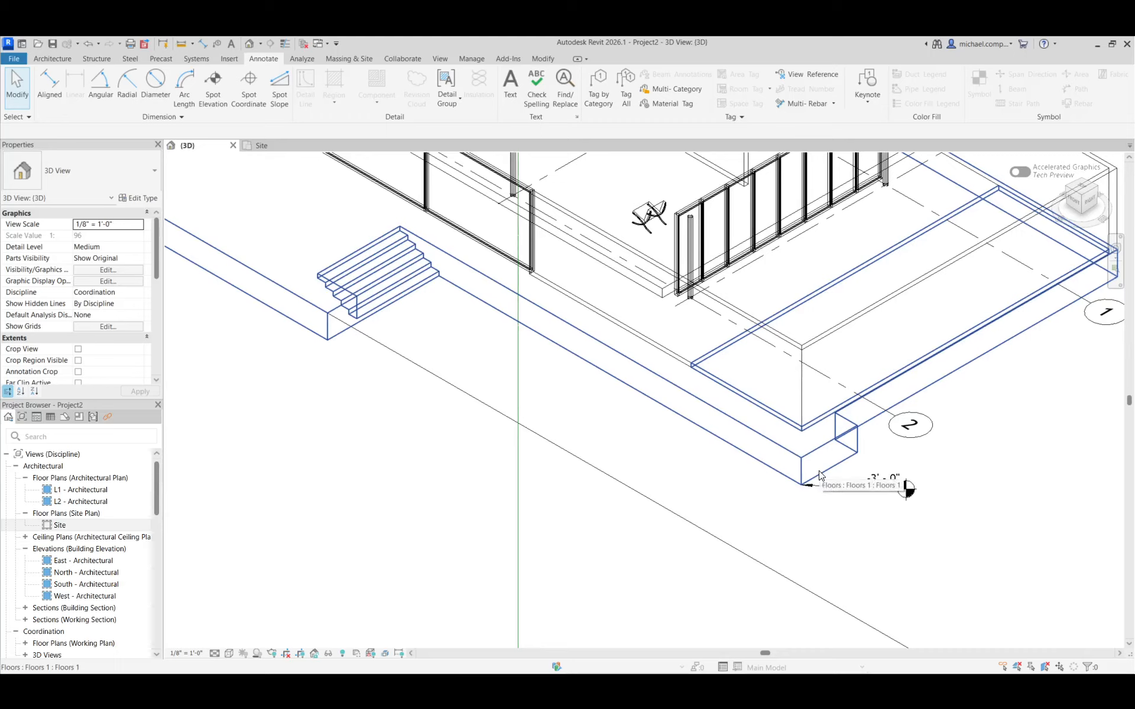
pyautogui.scroll(-4, 887, 523)
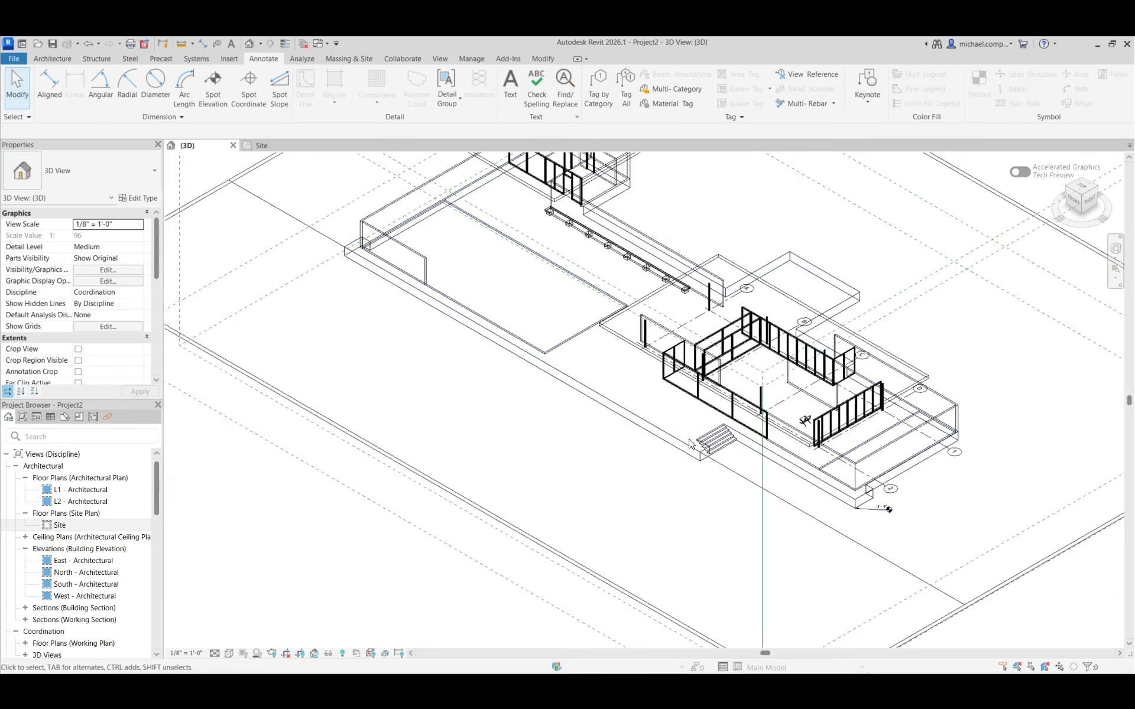
# Set the toposolid's height offset from level L1 to -3' 0", then deselect it
pyautogui.click(718, 464)
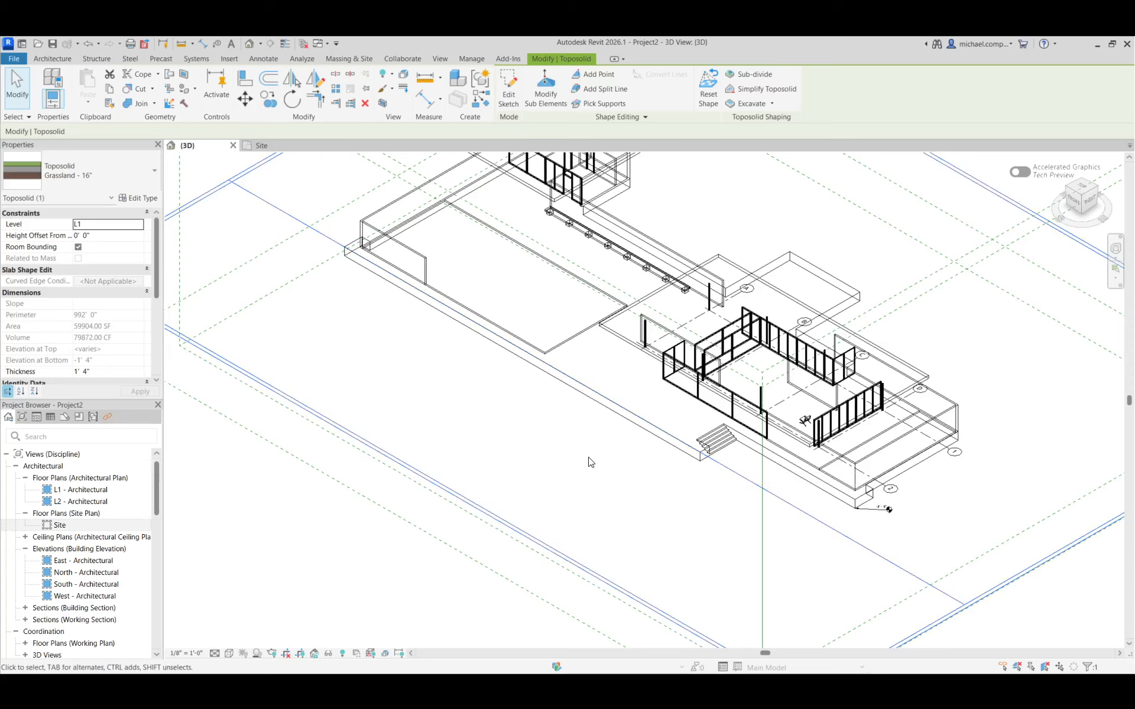
pyautogui.scroll(-2, 589, 461)
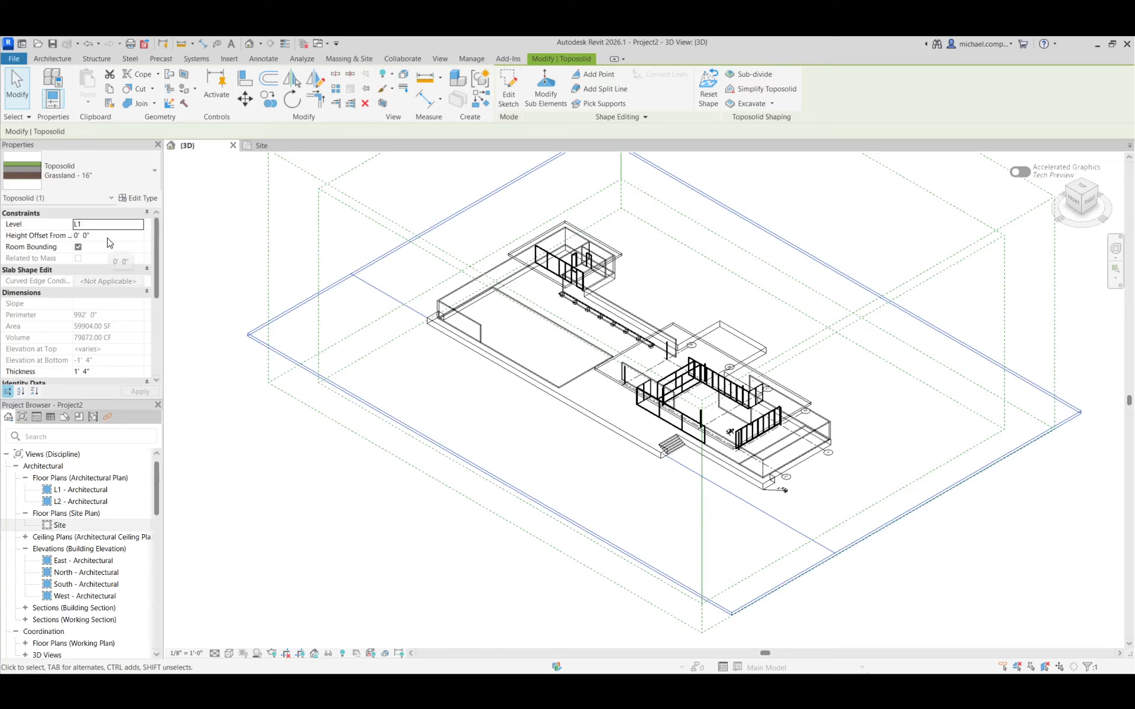
pyautogui.click(108, 235)
pyautogui.write('-3')
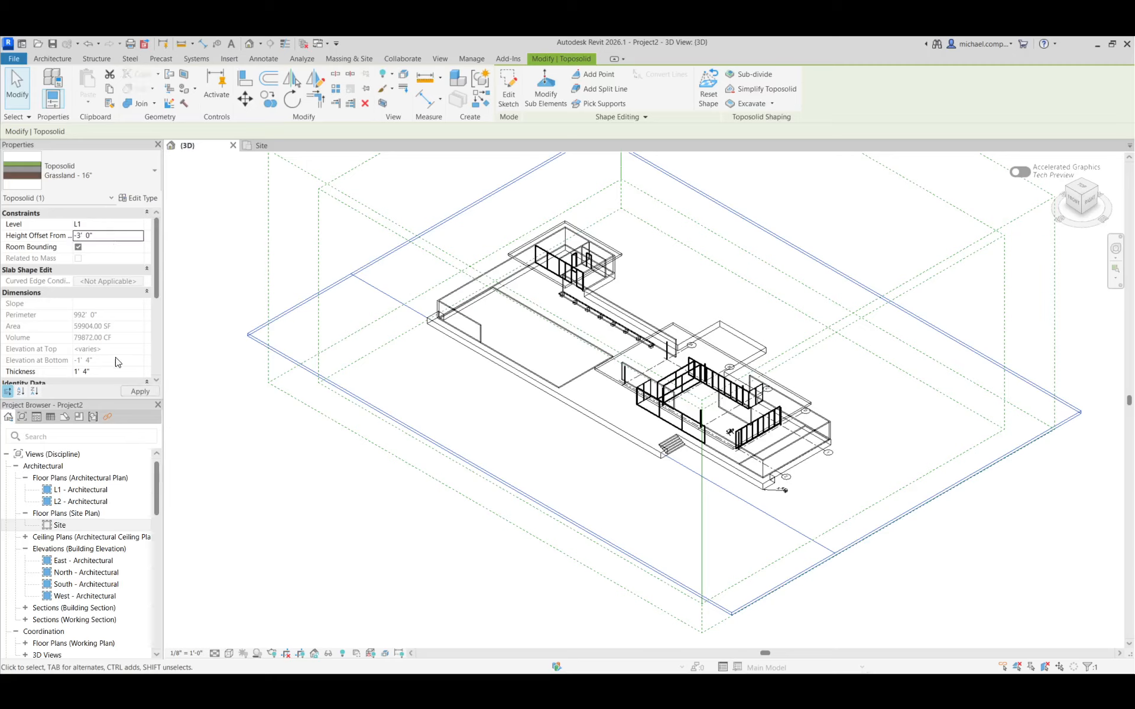
pyautogui.click(139, 391)
pyautogui.click(369, 499)
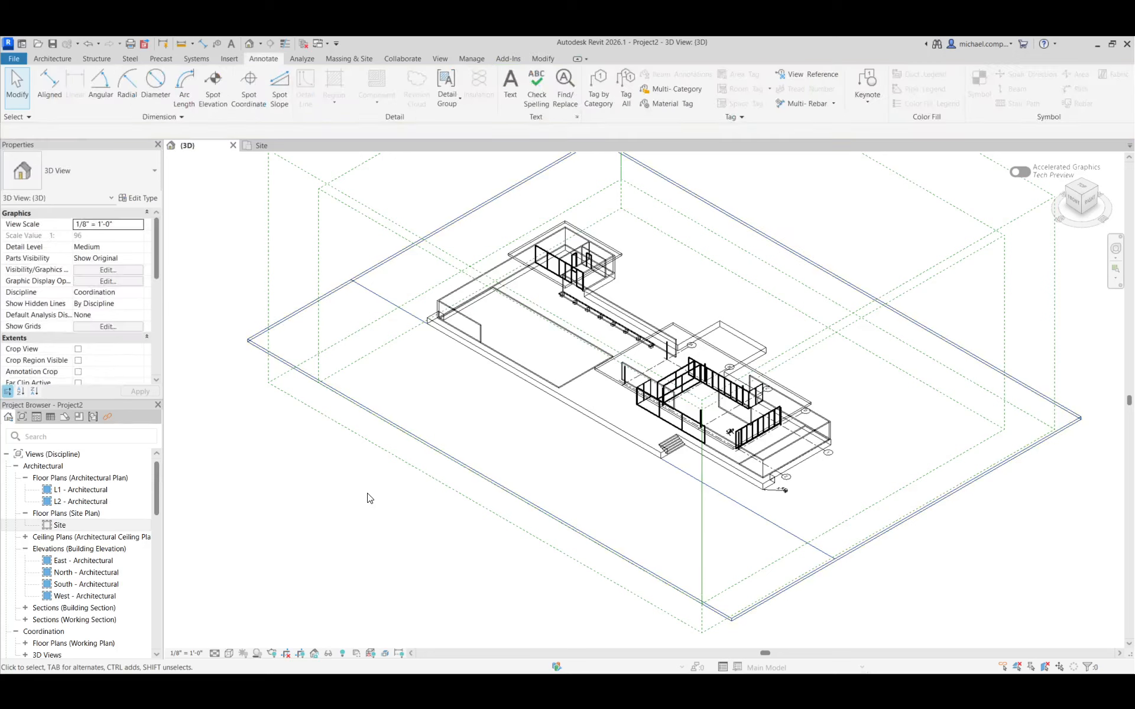
# Switch the 3D view to Hidden Line and check how the lowered toposolid meets the terrace base and entry stairs
pyautogui.click(229, 653)
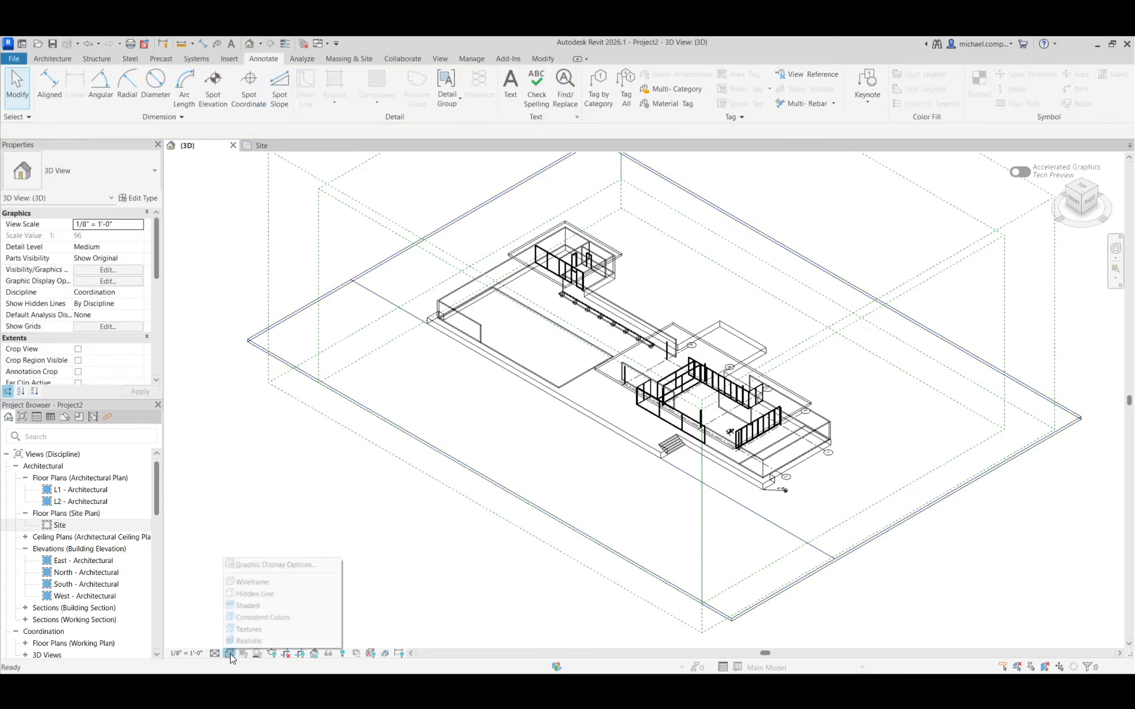
pyautogui.click(278, 599)
pyautogui.scroll(6, 711, 480)
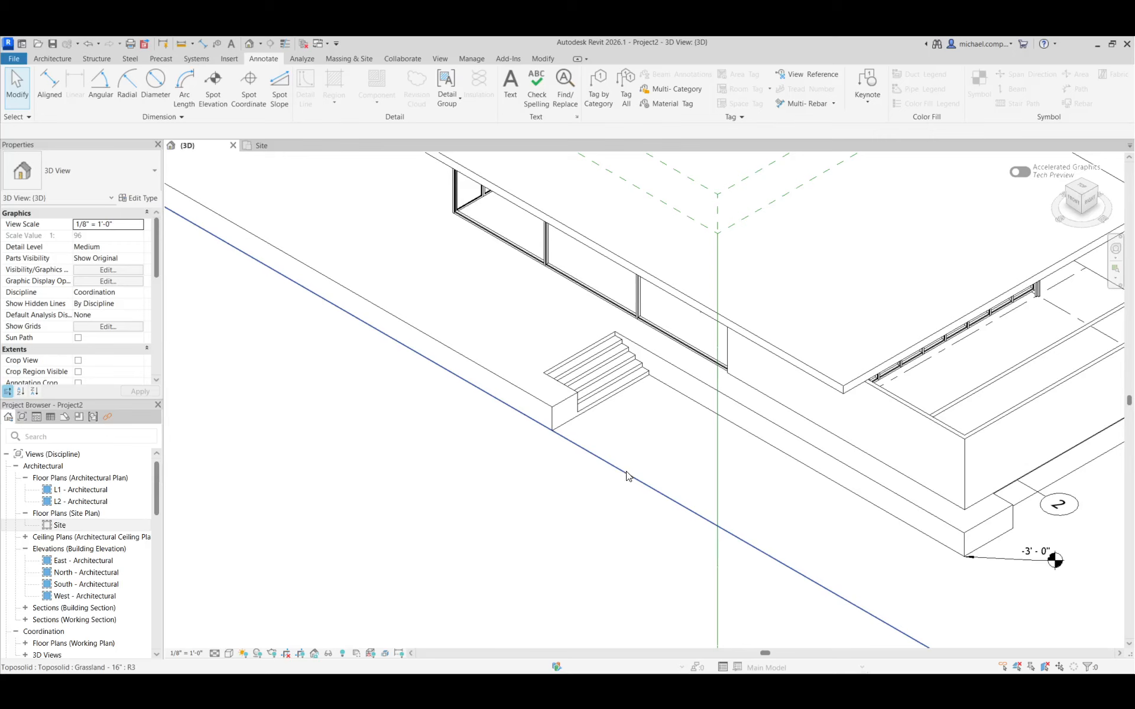
pyautogui.click(628, 480)
pyautogui.scroll(-3, 507, 498)
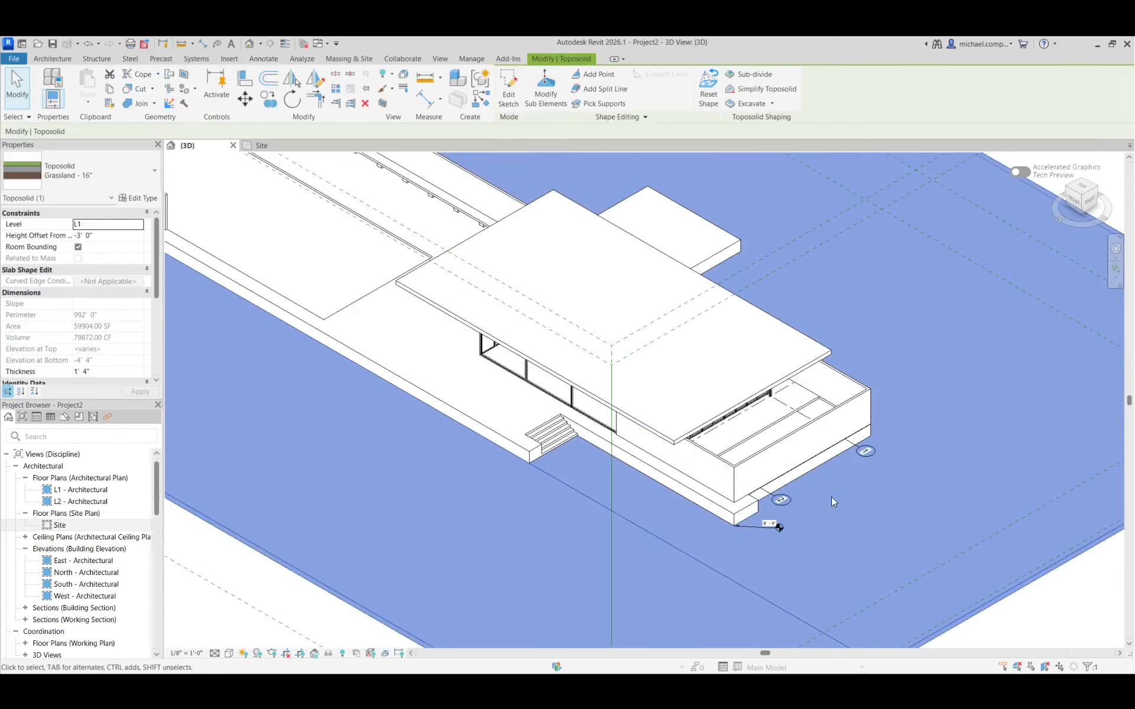
pyautogui.scroll(-4, 906, 473)
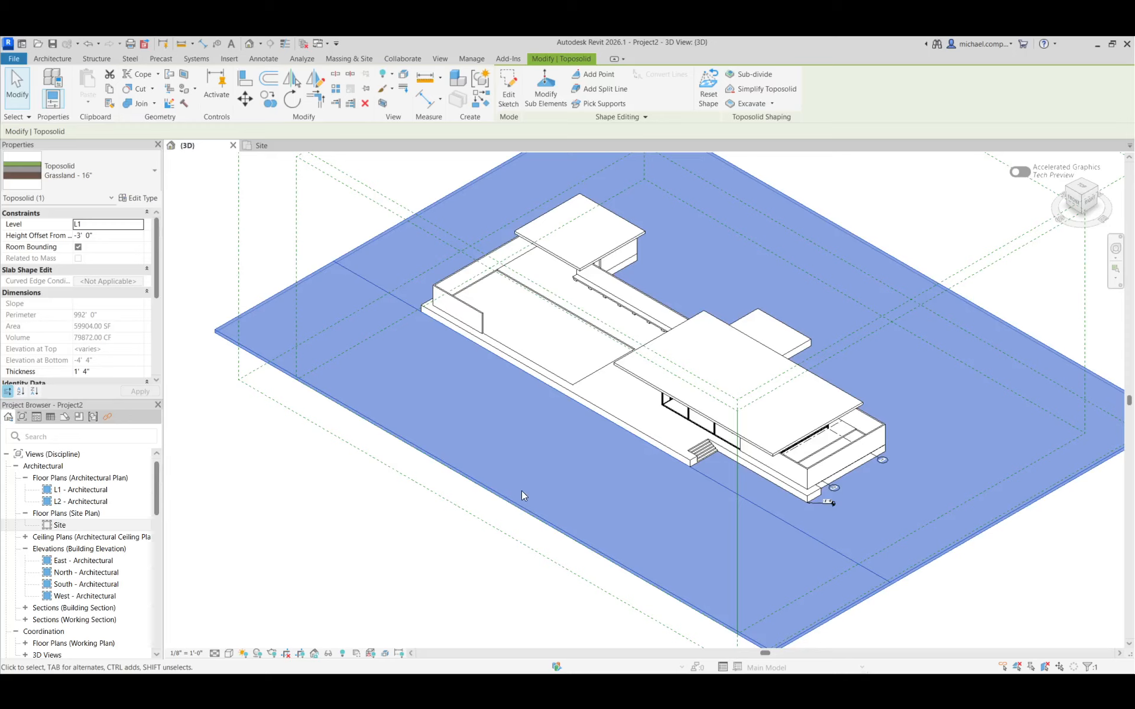
pyautogui.click(454, 544)
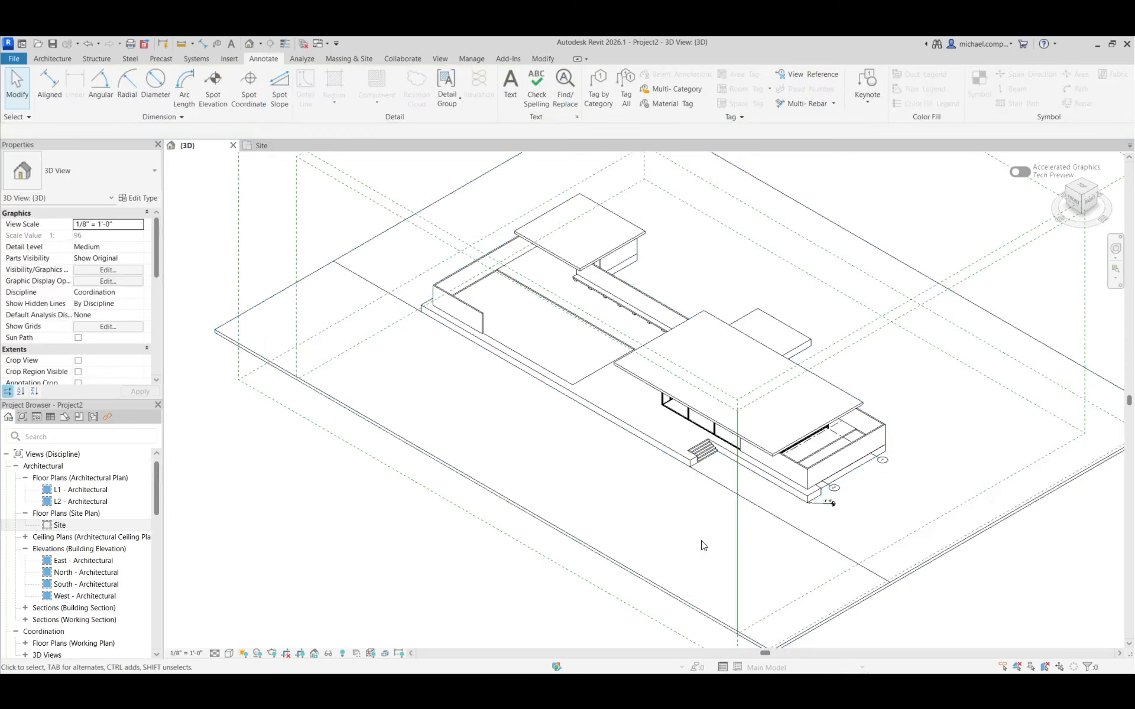
# Modify the toposolid's sub-elements, setting the elevation of the north boundary edge behind the building to 6' 0"
pyautogui.scroll(-3, 661, 580)
pyautogui.click(569, 469)
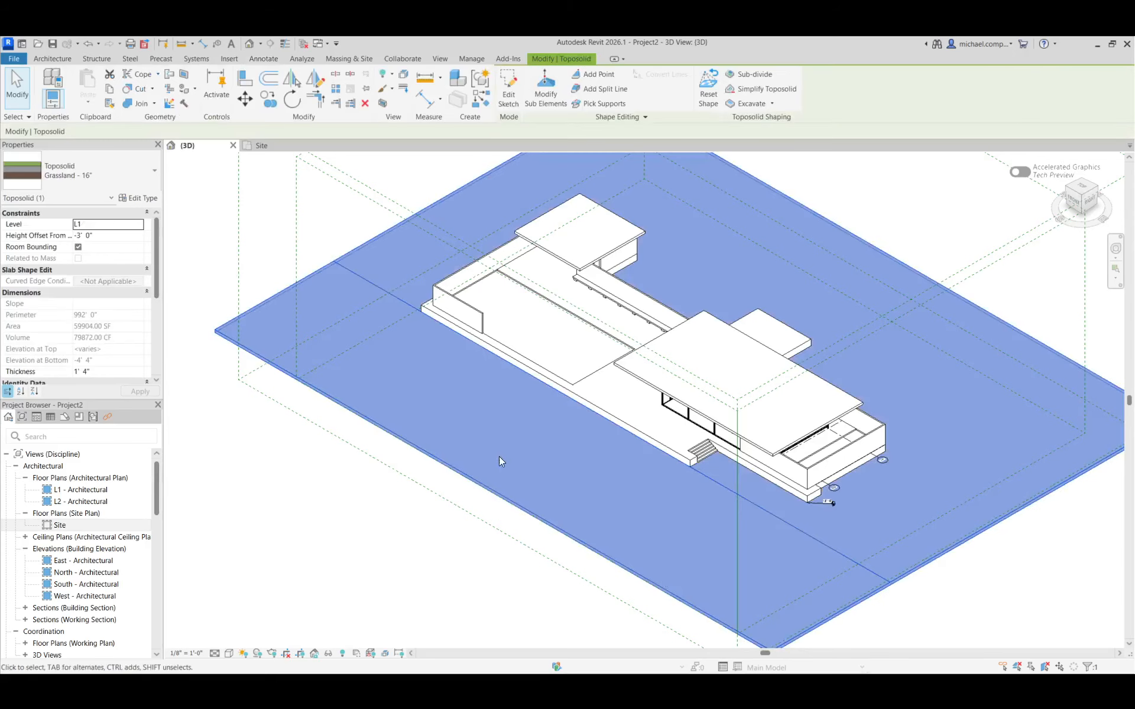
pyautogui.scroll(2, 771, 473)
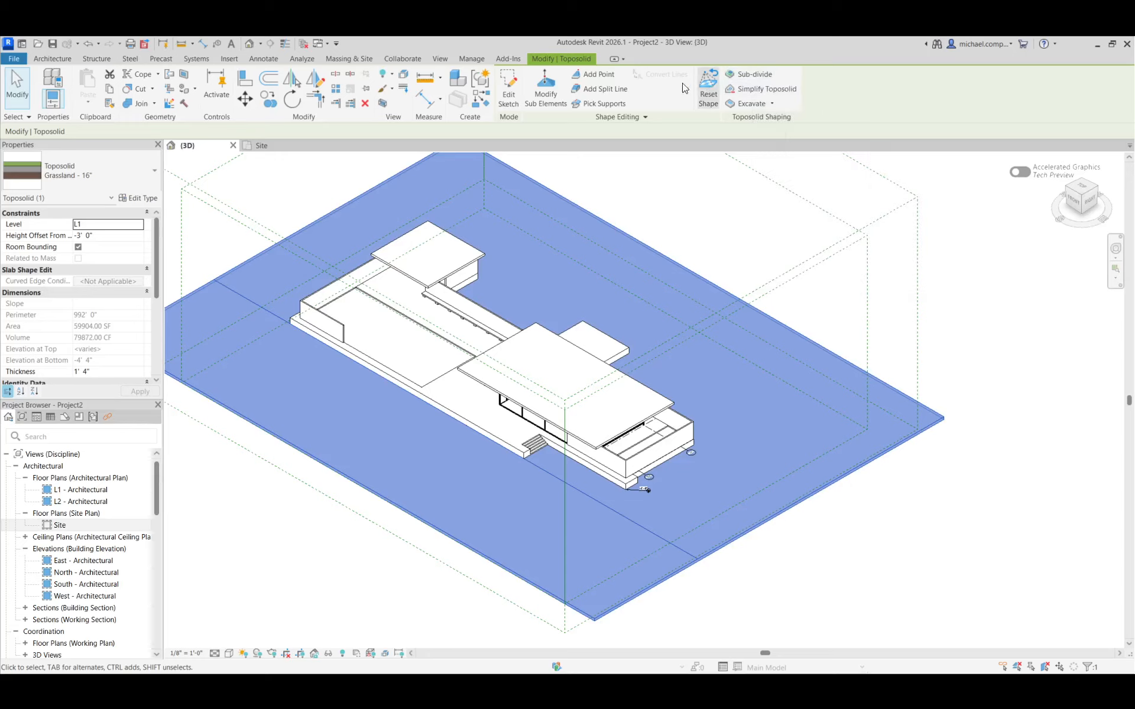
pyautogui.click(526, 101)
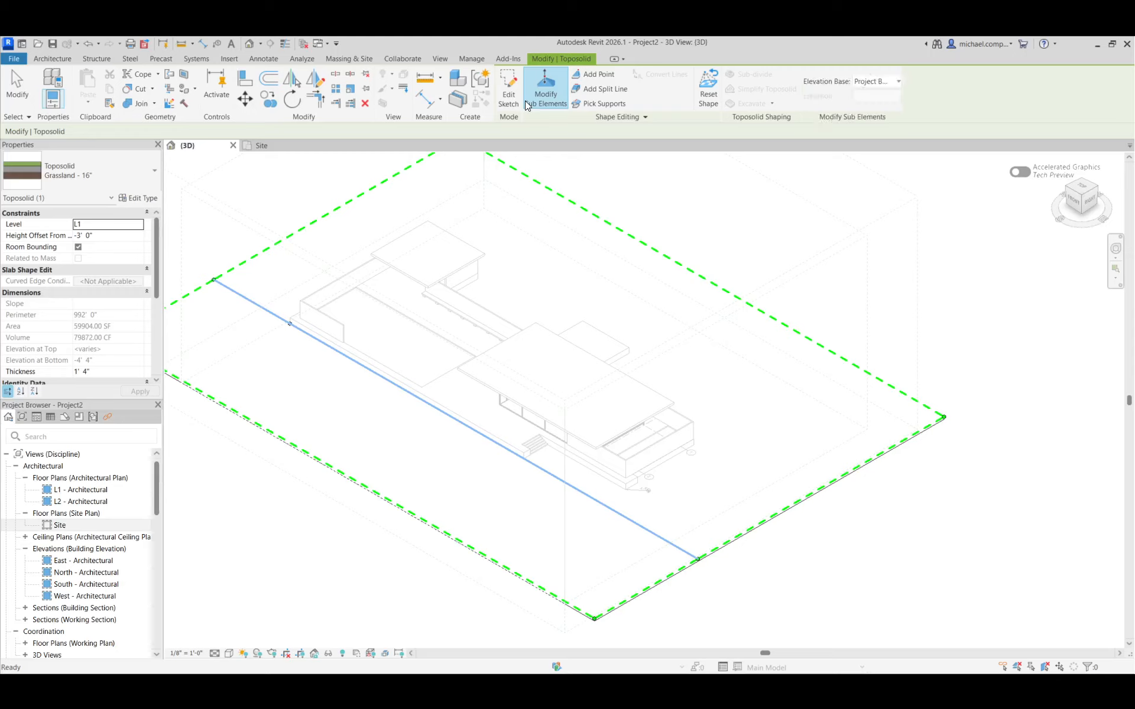
pyautogui.click(642, 242)
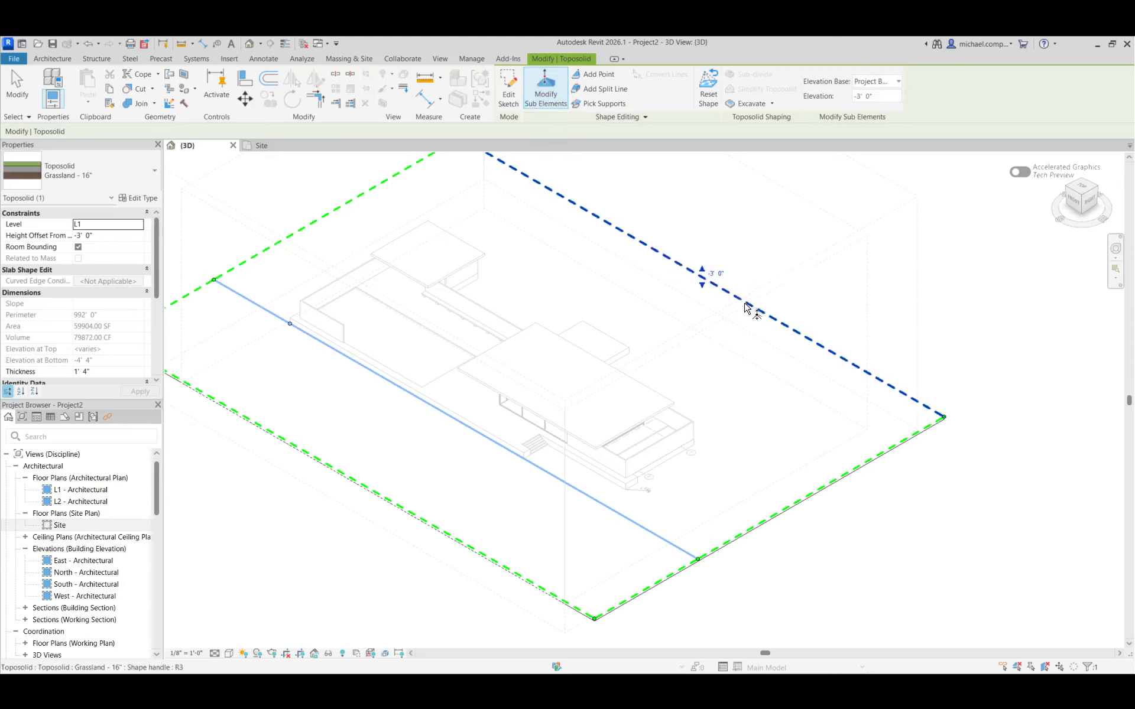
pyautogui.click(718, 274)
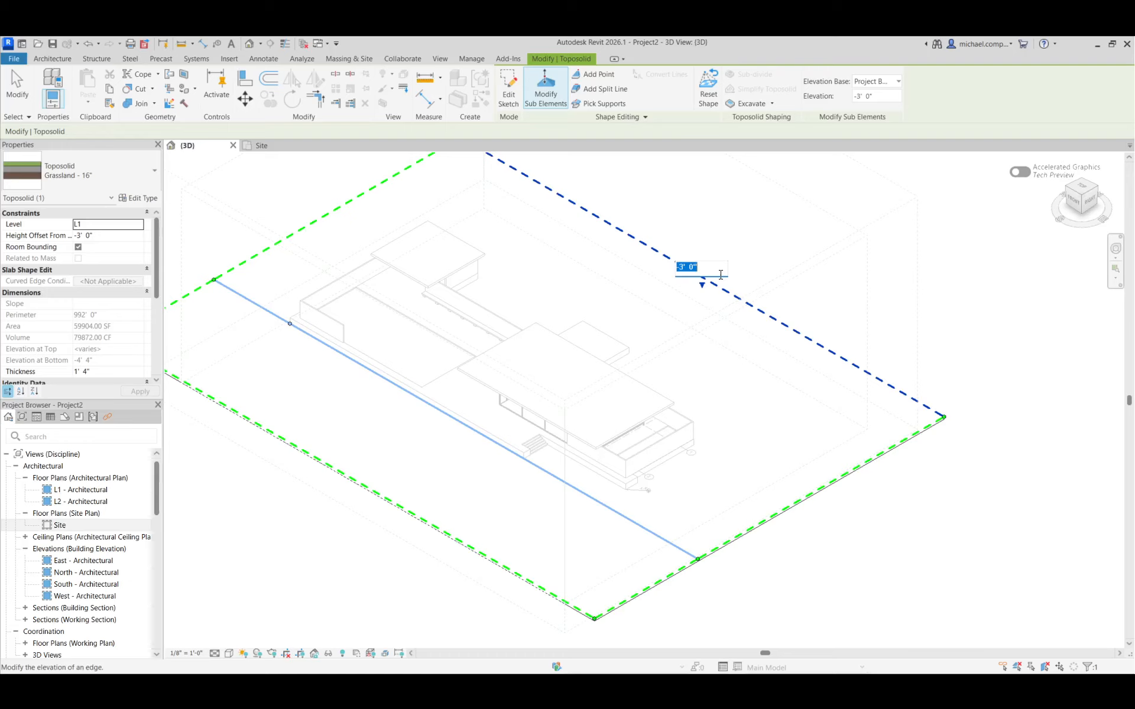
pyautogui.write('6')
pyautogui.press('Return')
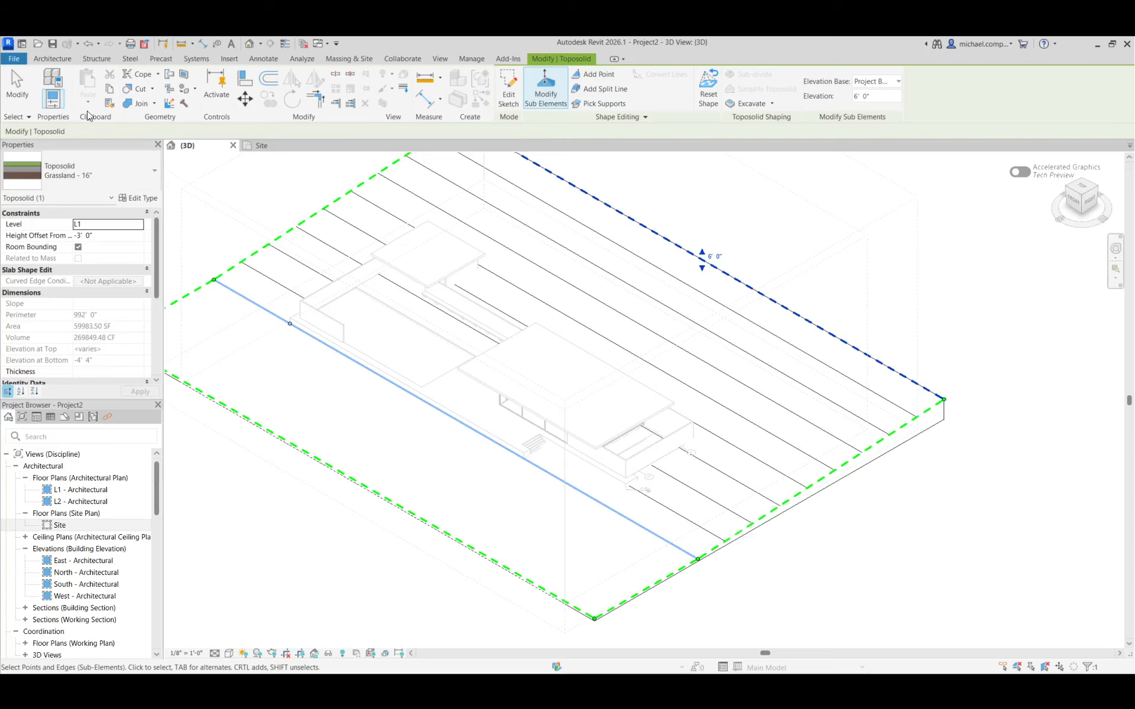
pyautogui.click(15, 79)
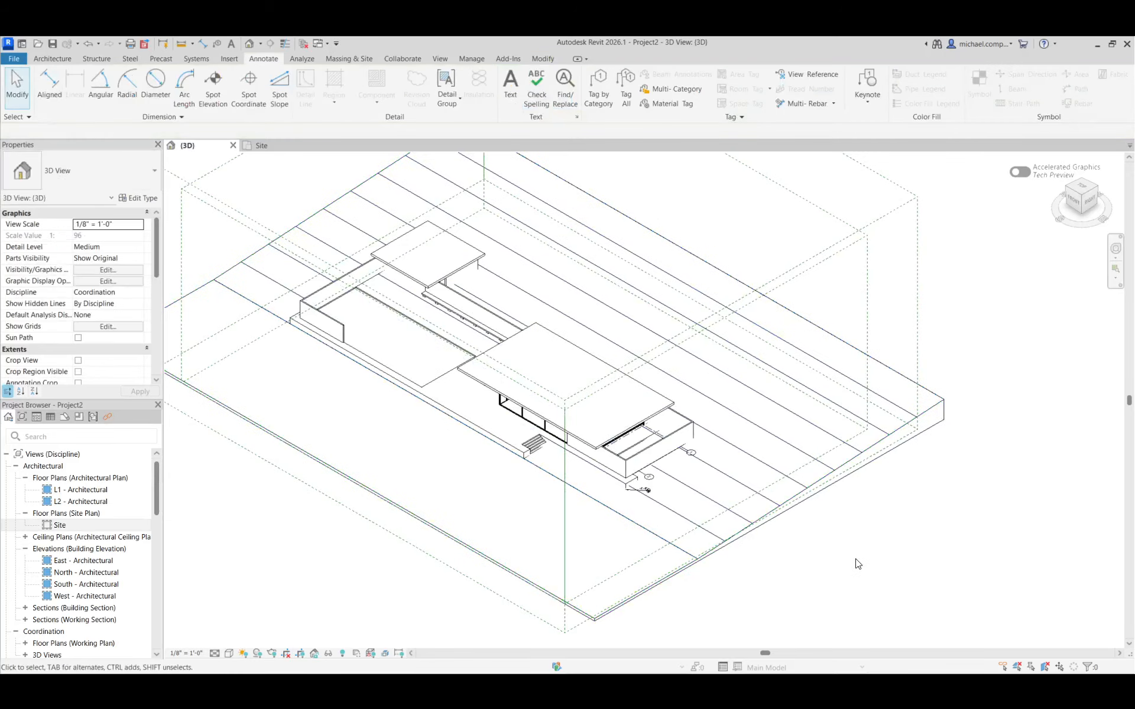
pyautogui.keyDown('shift'); pyautogui.moveTo(858, 597); pyautogui.dragTo(849, 594, button='middle'); pyautogui.keyUp('shift')
pyautogui.keyDown('shift'); pyautogui.moveTo(781, 519); pyautogui.dragTo(873, 542, button='middle'); pyautogui.keyUp('shift')
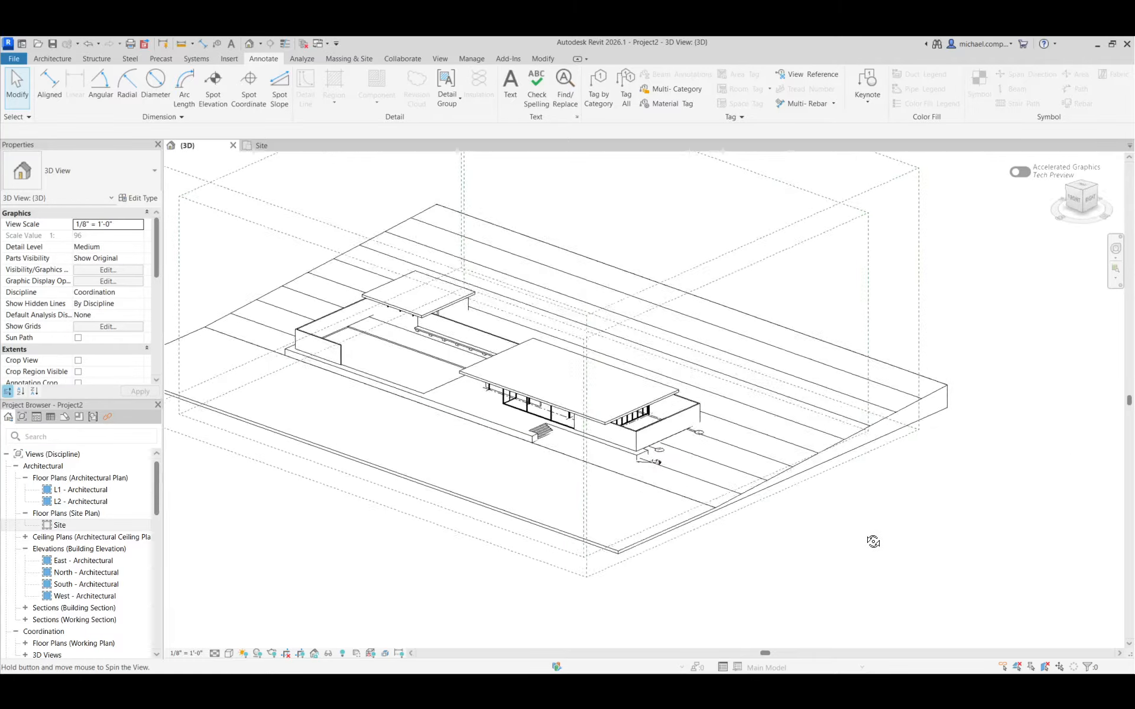
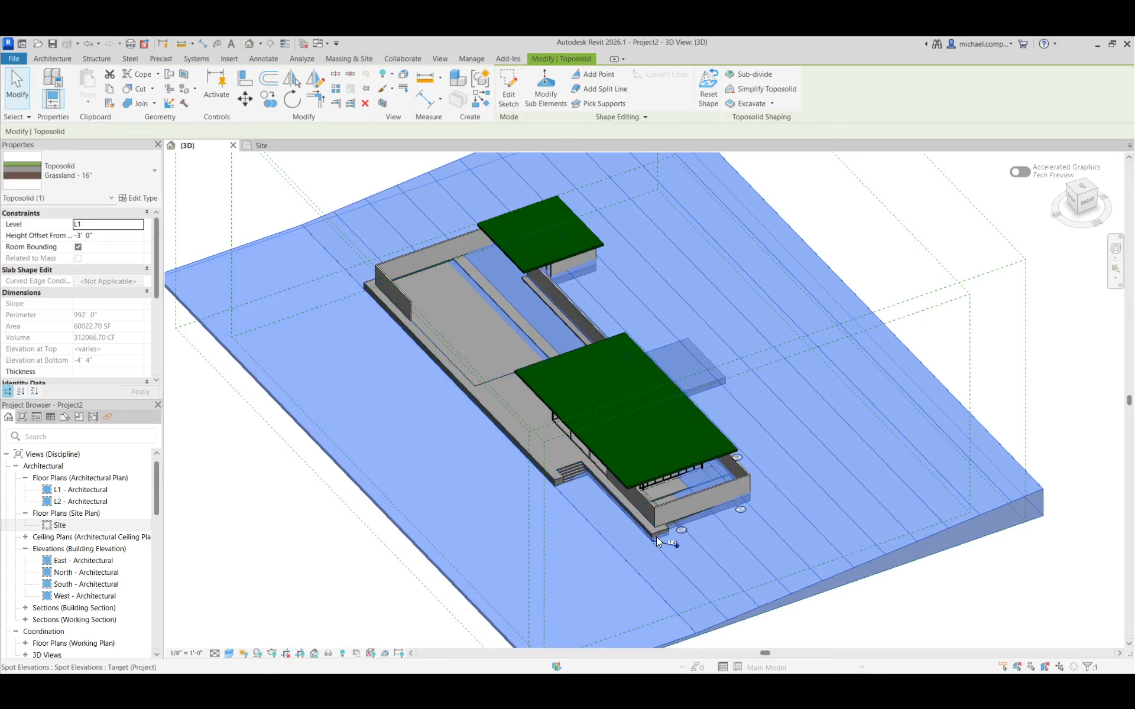
# In the Site plan, add a 288' split line across the toposolid from west to east boundary, along the contour just north of the existing split line
pyautogui.doubleClick(60, 525)
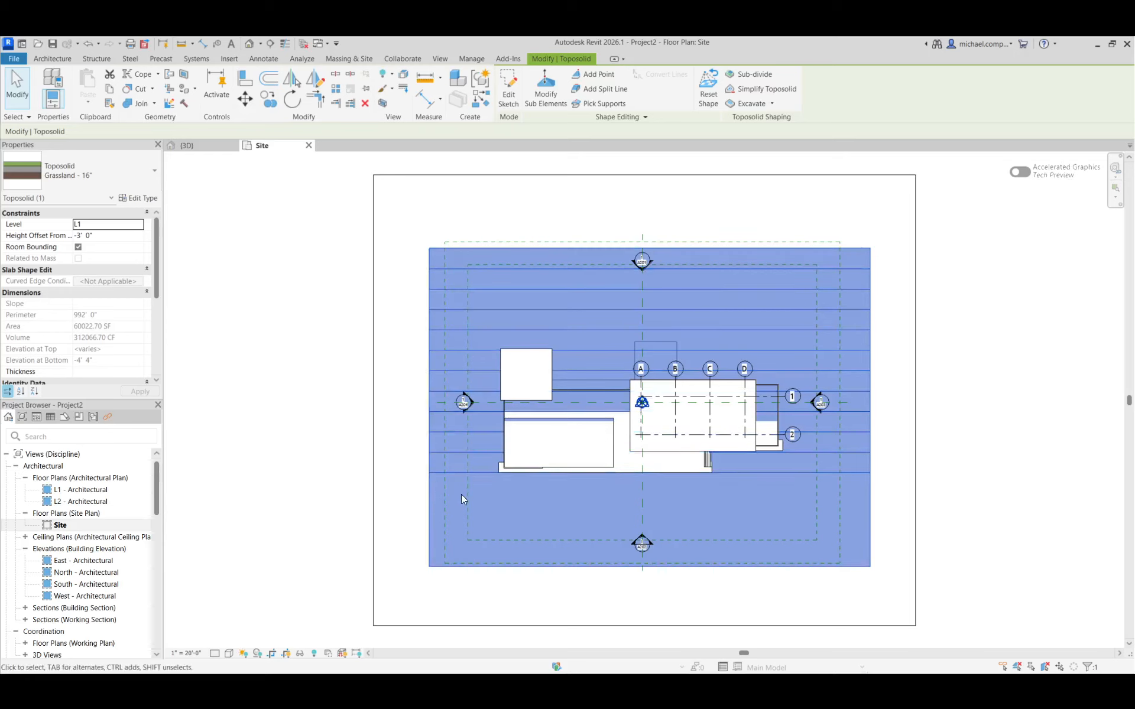
pyautogui.press('Escape')
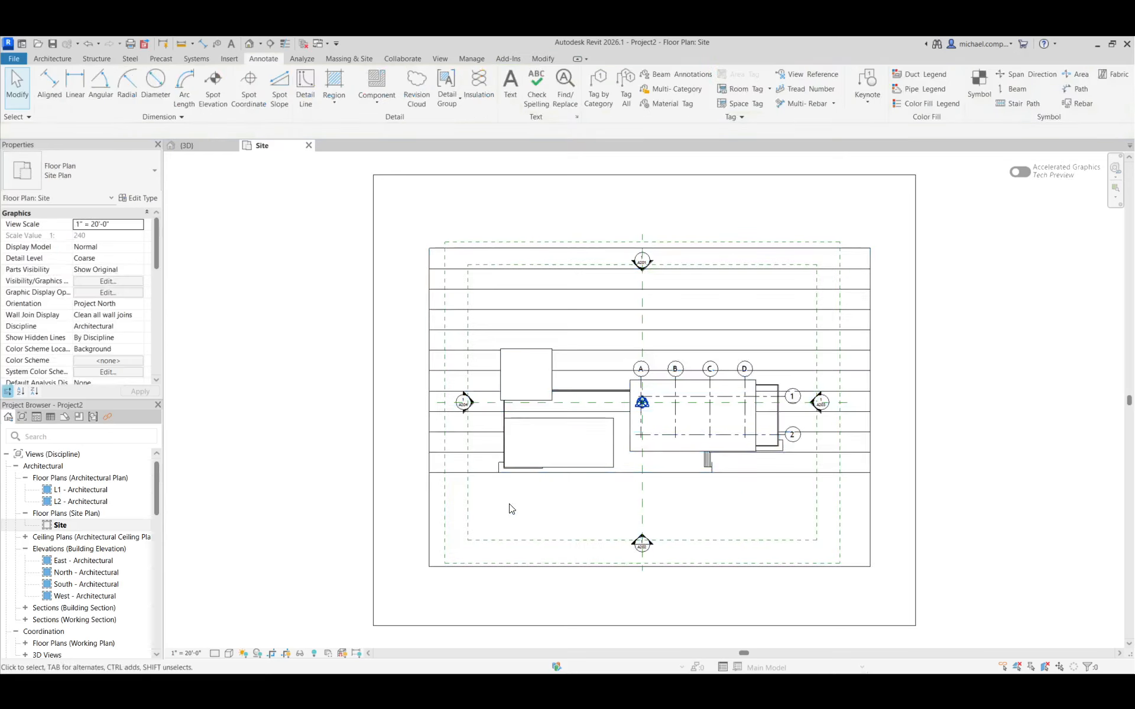
pyautogui.click(436, 502)
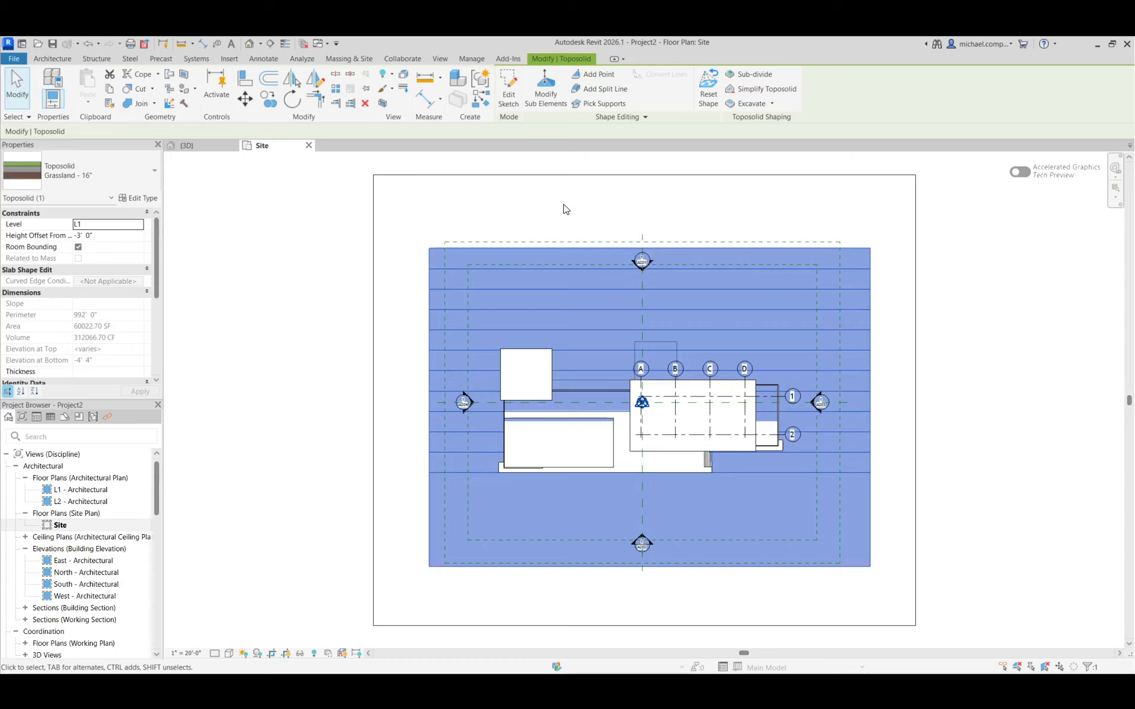
pyautogui.click(600, 89)
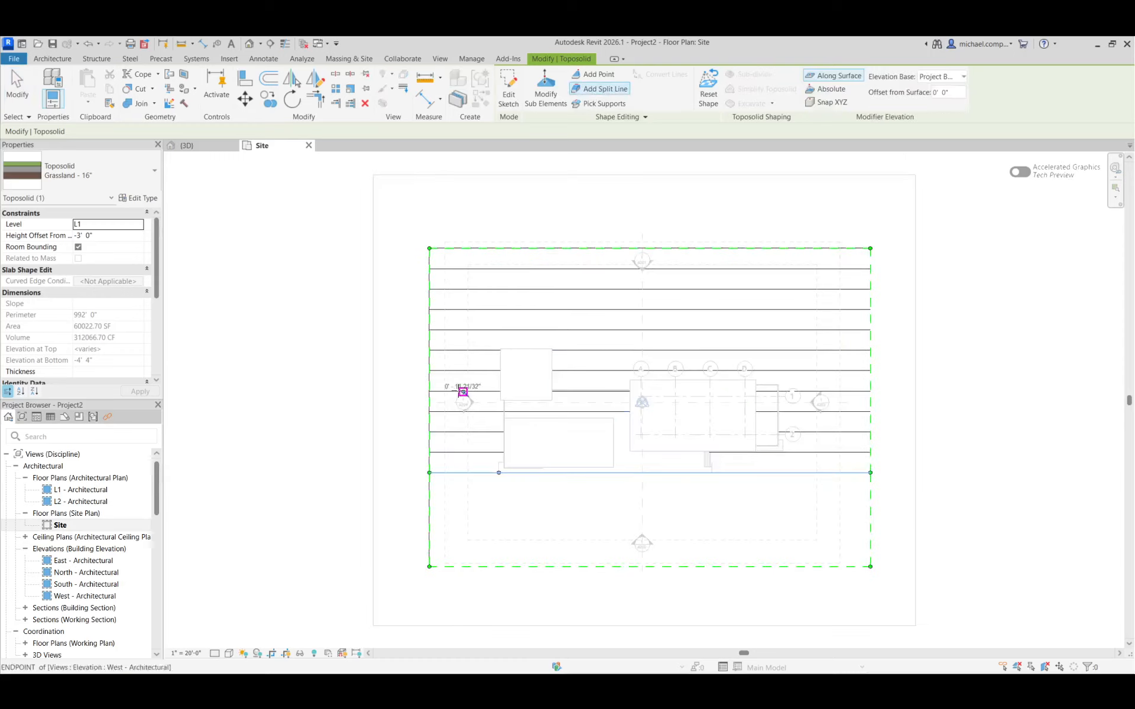
pyautogui.click(430, 453)
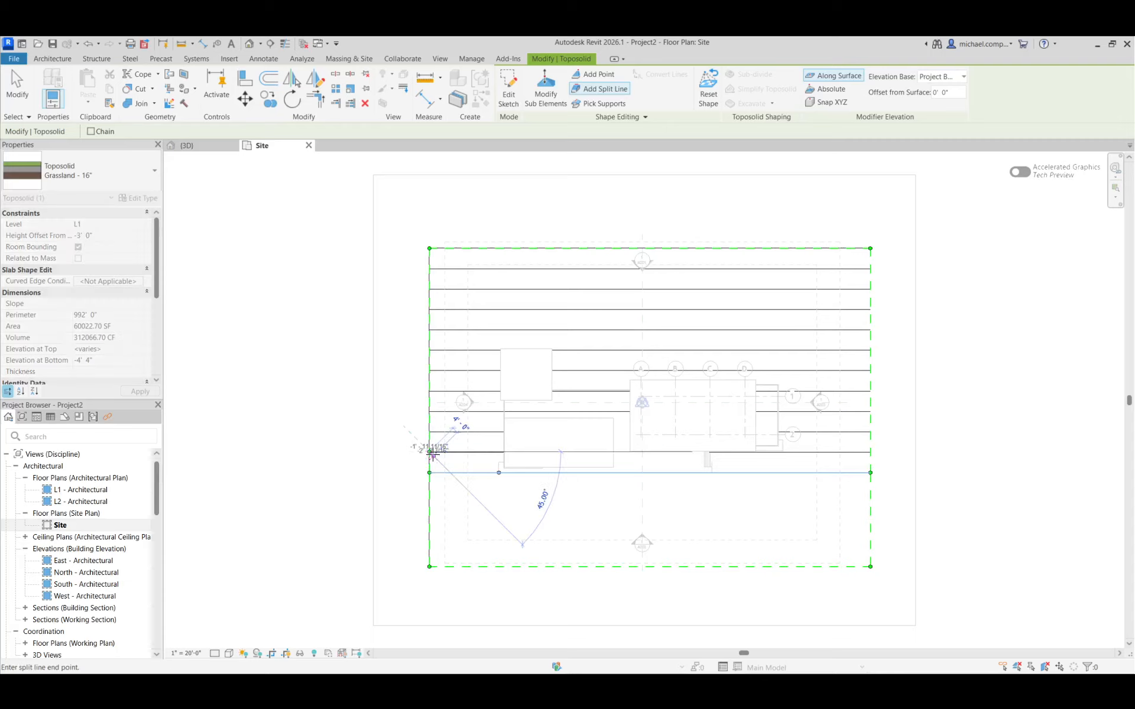
pyautogui.click(870, 452)
pyautogui.press('Escape')
pyautogui.press('Escape')
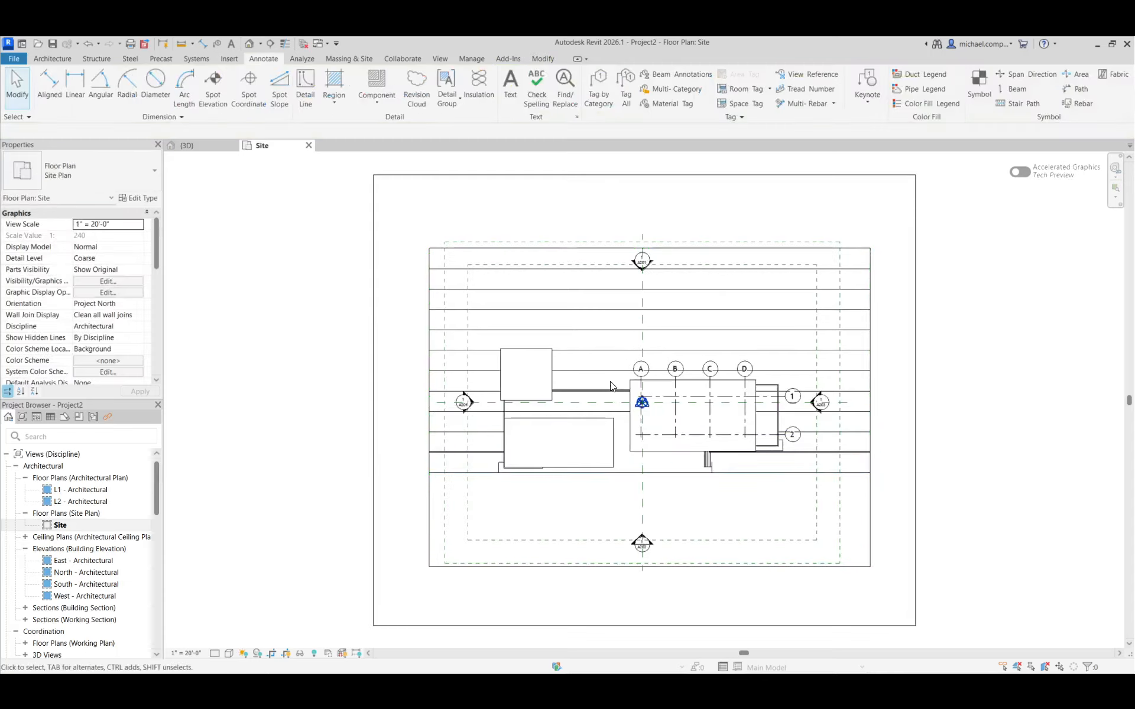
# In the 3D view, modify the toposolid's sub-elements, setting the new split line's elevation to -3' 0", and finish the shape edit
pyautogui.click(187, 146)
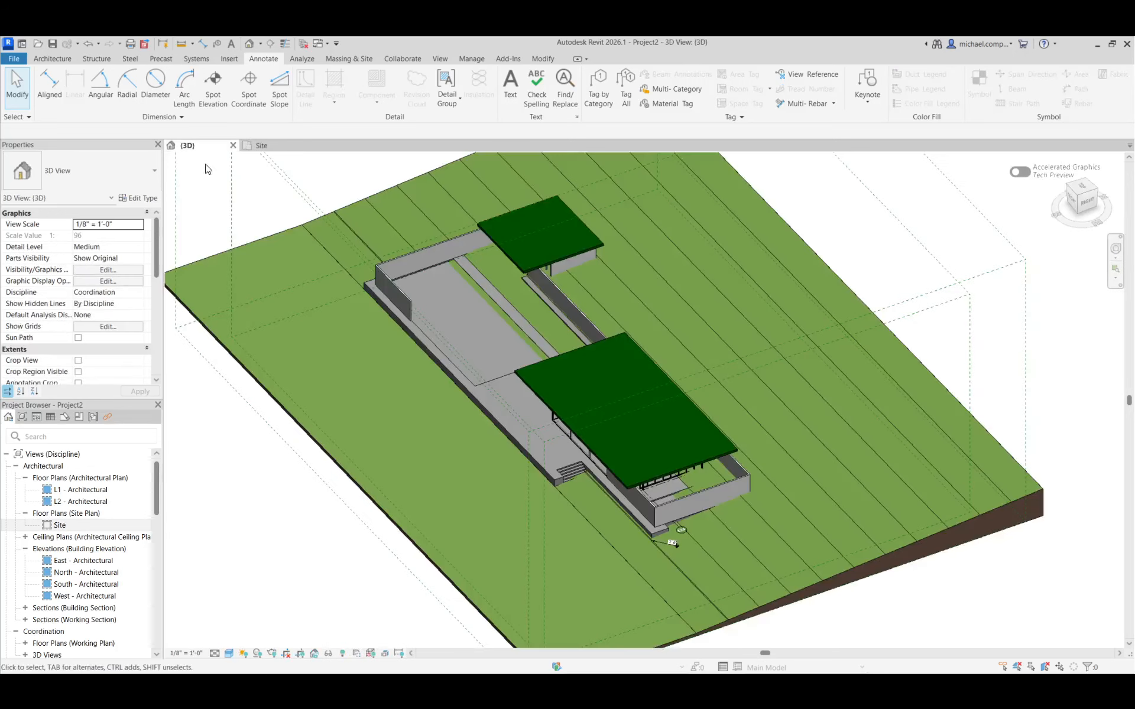
pyautogui.click(363, 233)
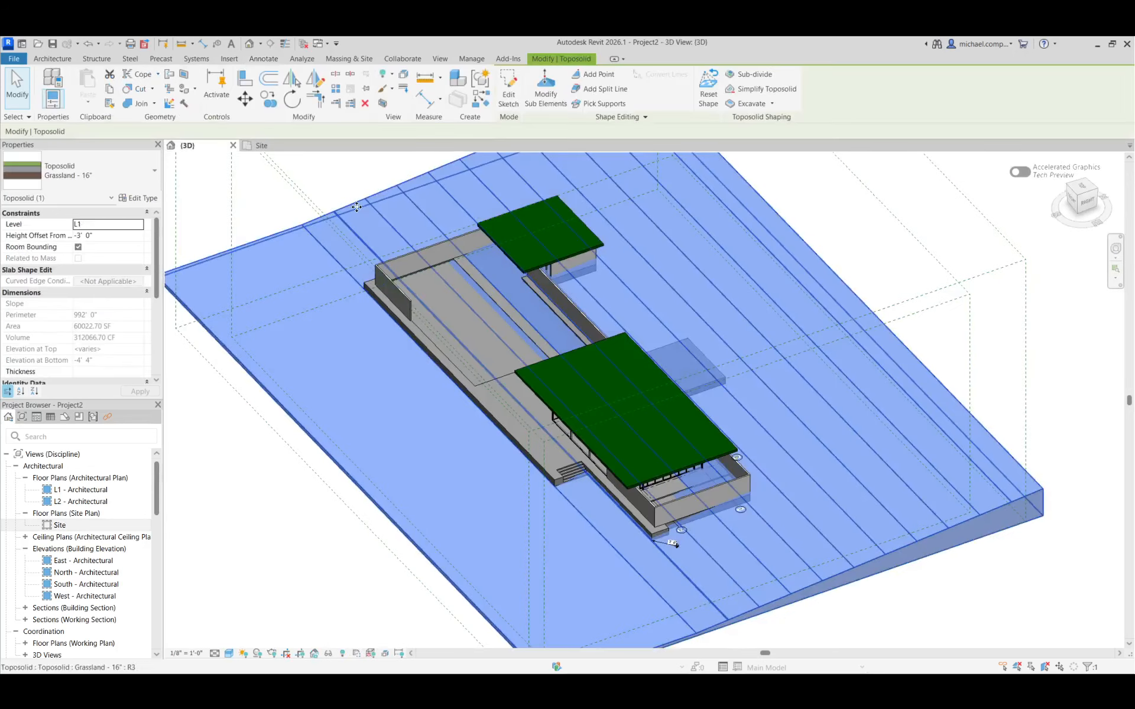
pyautogui.click(546, 91)
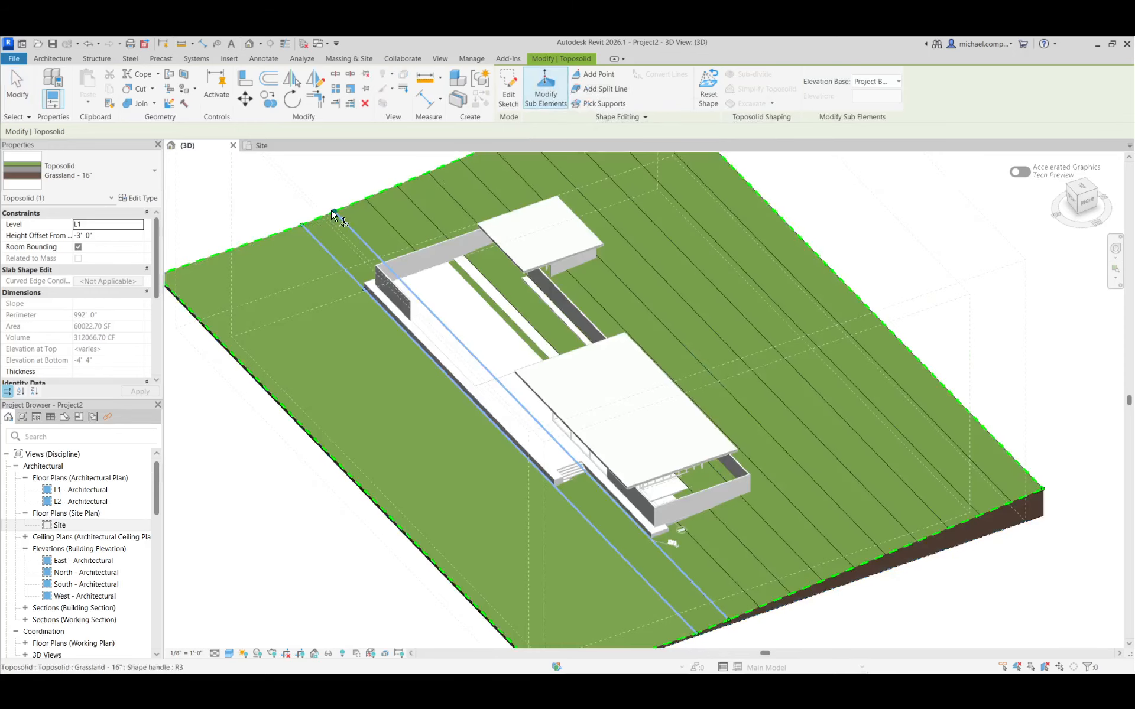
pyautogui.click(355, 232)
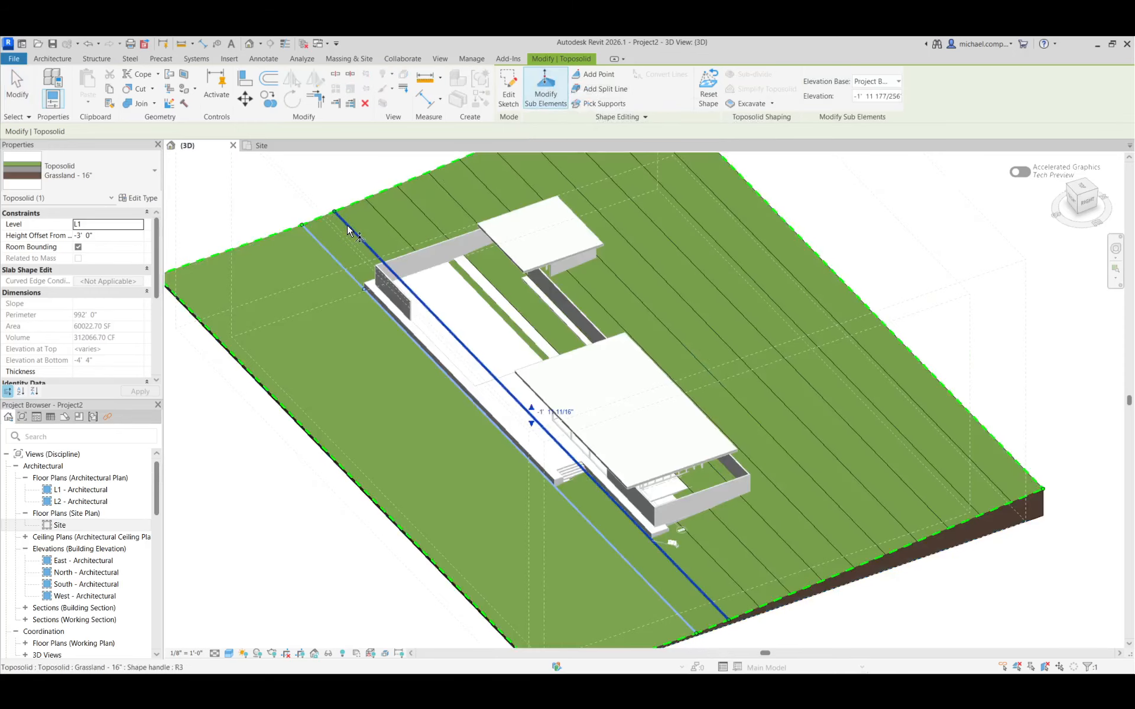
pyautogui.click(550, 412)
pyautogui.write('-3')
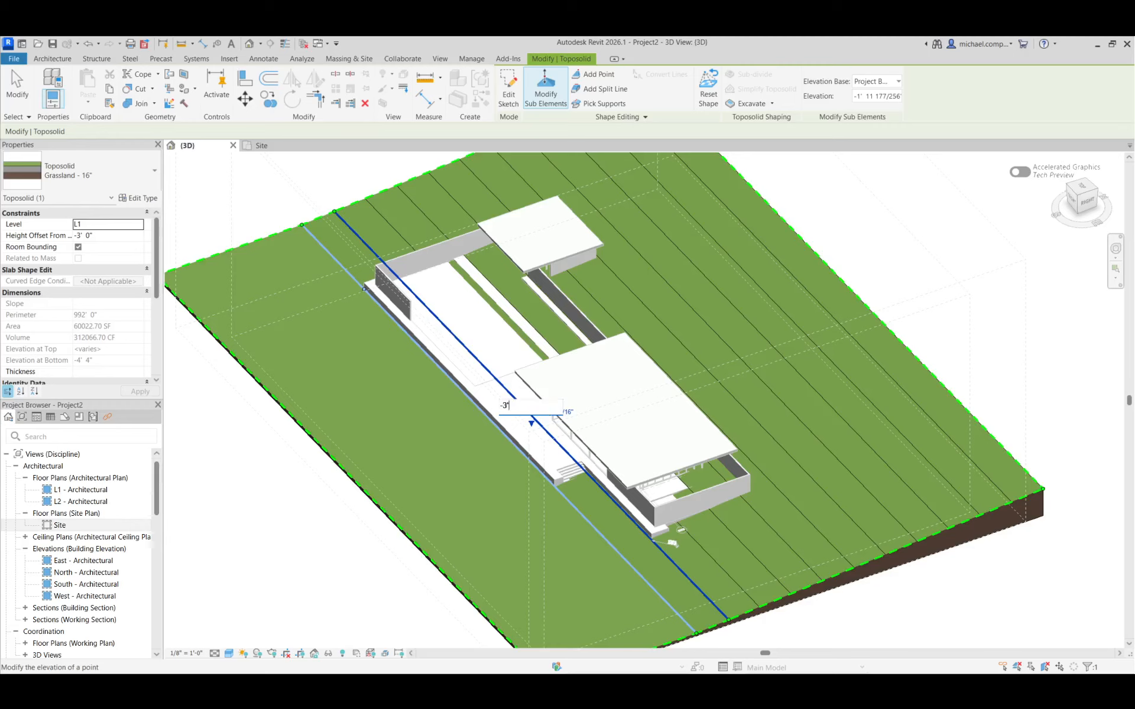
pyautogui.press('Return')
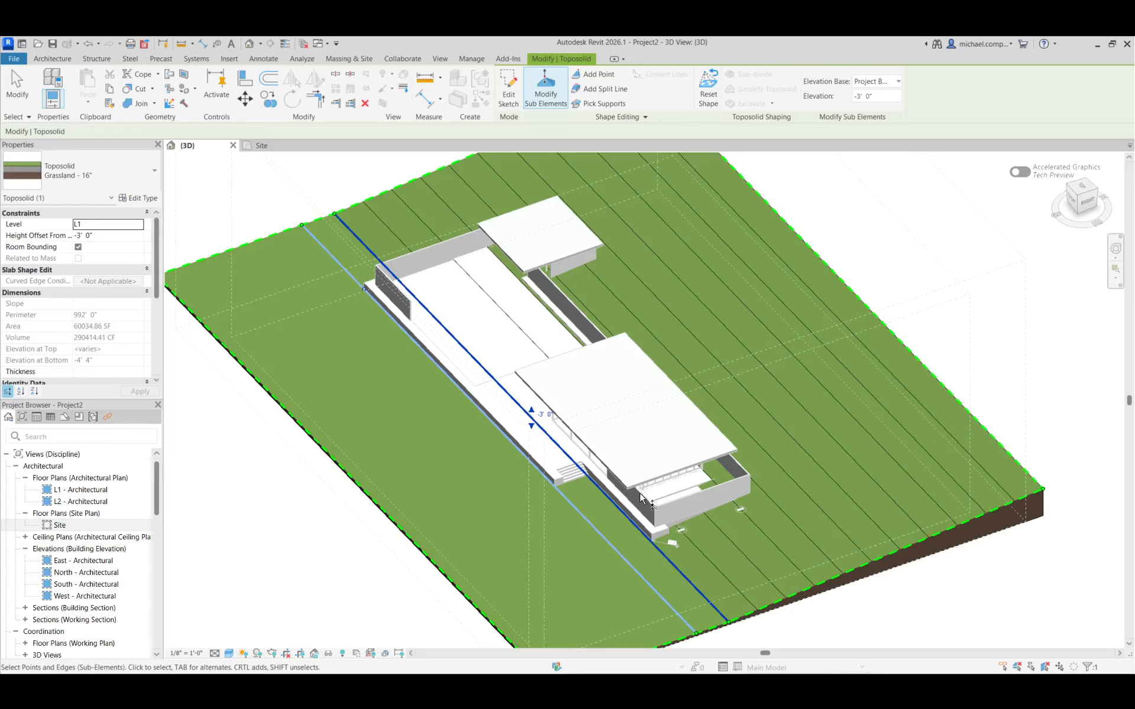
pyautogui.keyDown('shift'); pyautogui.moveTo(780, 629); pyautogui.dragTo(780, 538, button='middle'); pyautogui.keyUp('shift')
pyautogui.click(17, 88)
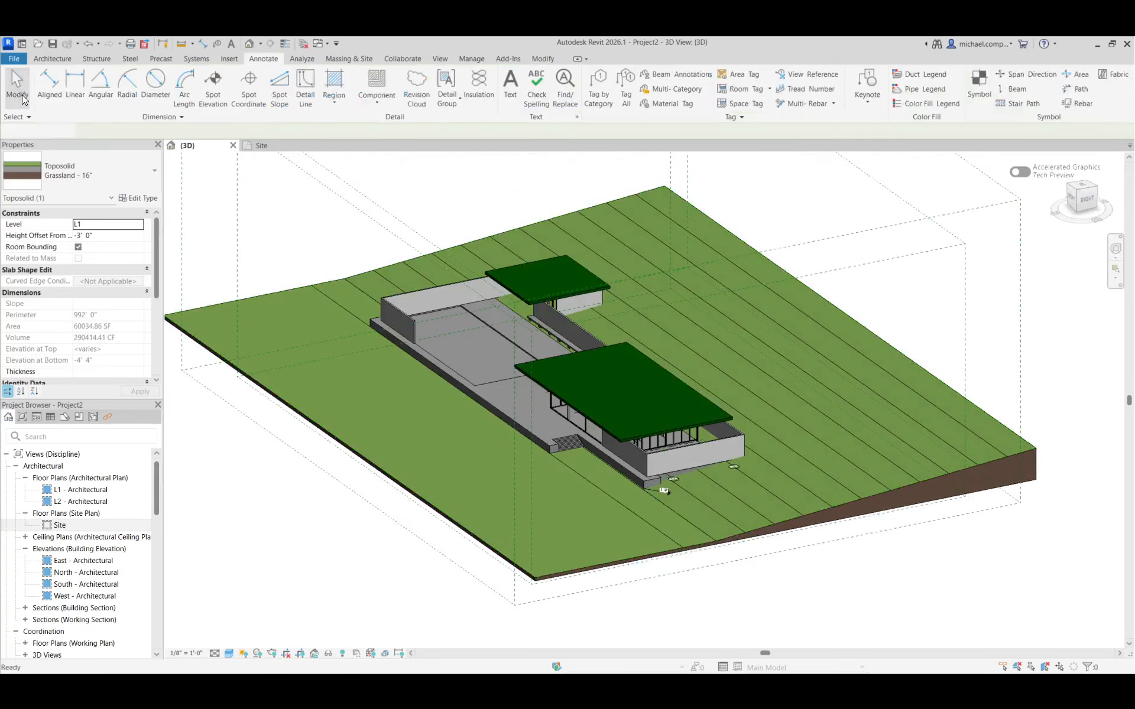
# Start an in-place model in the Toposolid category, keeping the suggested name
pyautogui.keyDown('shift'); pyautogui.moveTo(572, 444); pyautogui.dragTo(560, 335, button='middle'); pyautogui.keyUp('shift')
pyautogui.scroll(3, 583, 369)
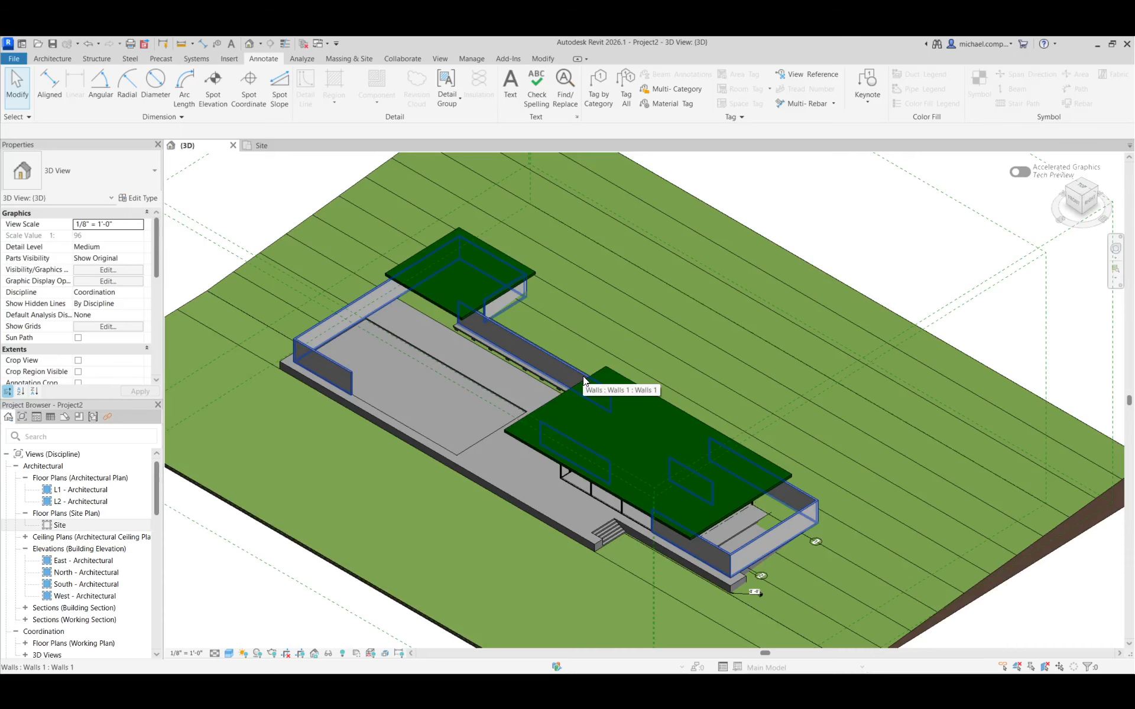
pyautogui.keyDown('shift'); pyautogui.moveTo(683, 388); pyautogui.dragTo(711, 392, button='middle'); pyautogui.keyUp('shift')
pyautogui.scroll(-4, 697, 377)
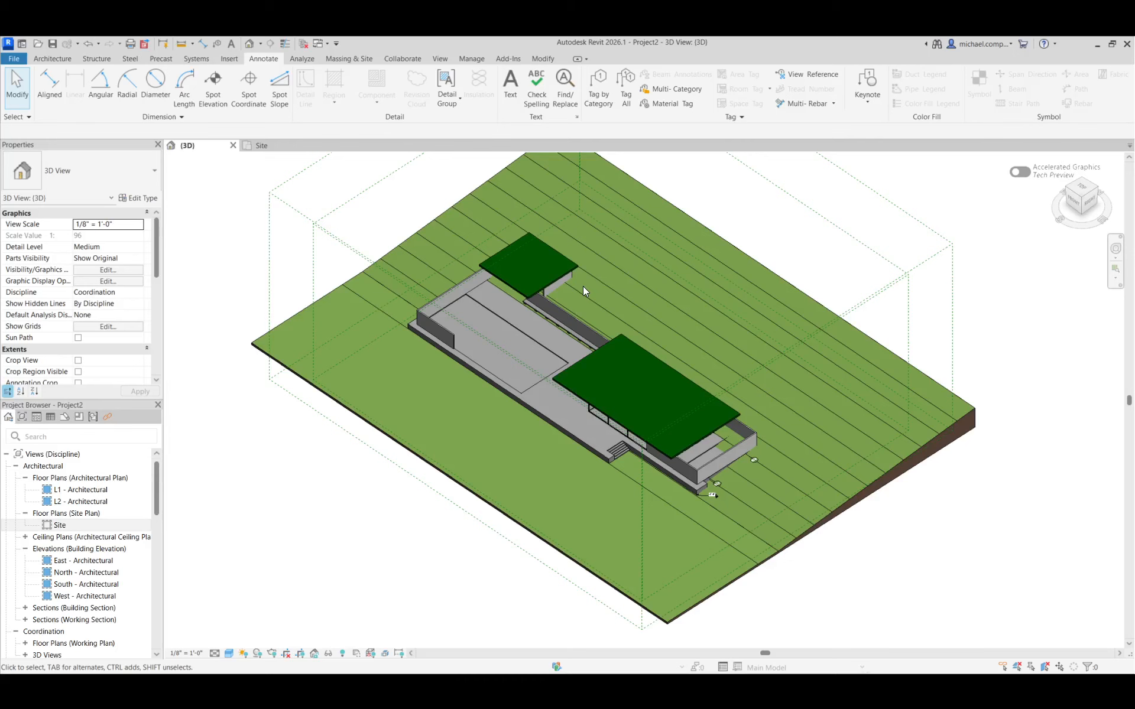
pyautogui.scroll(2, 585, 286)
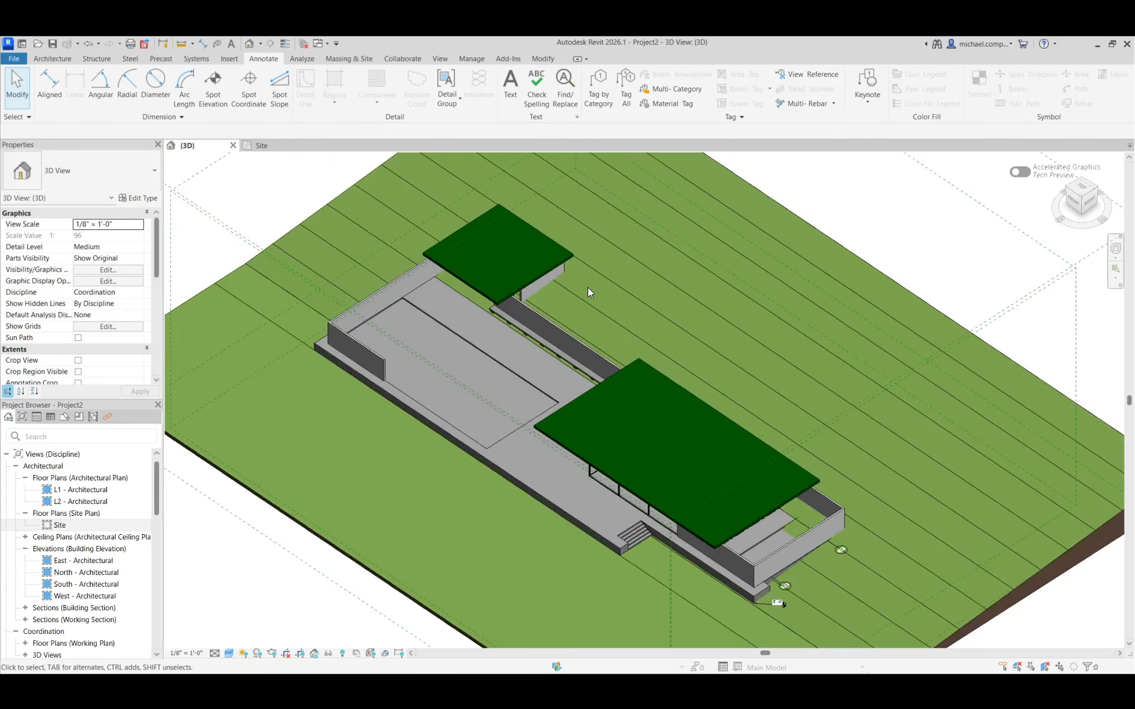
pyautogui.click(347, 55)
pyautogui.click(62, 59)
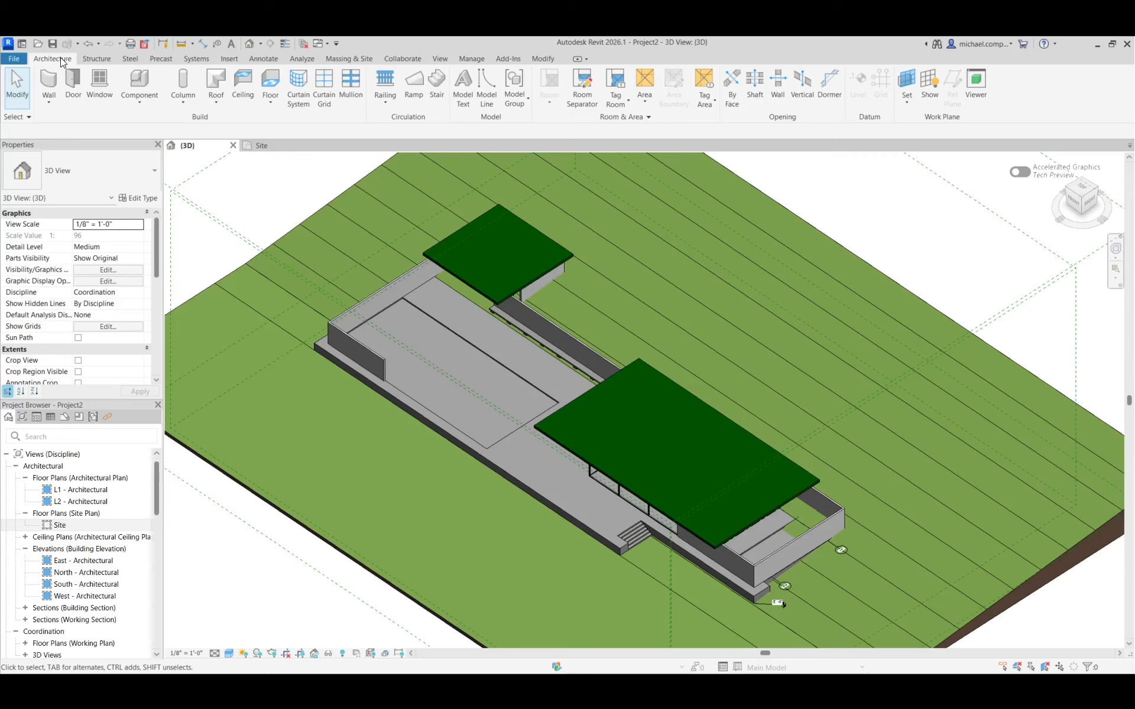
pyautogui.click(138, 104)
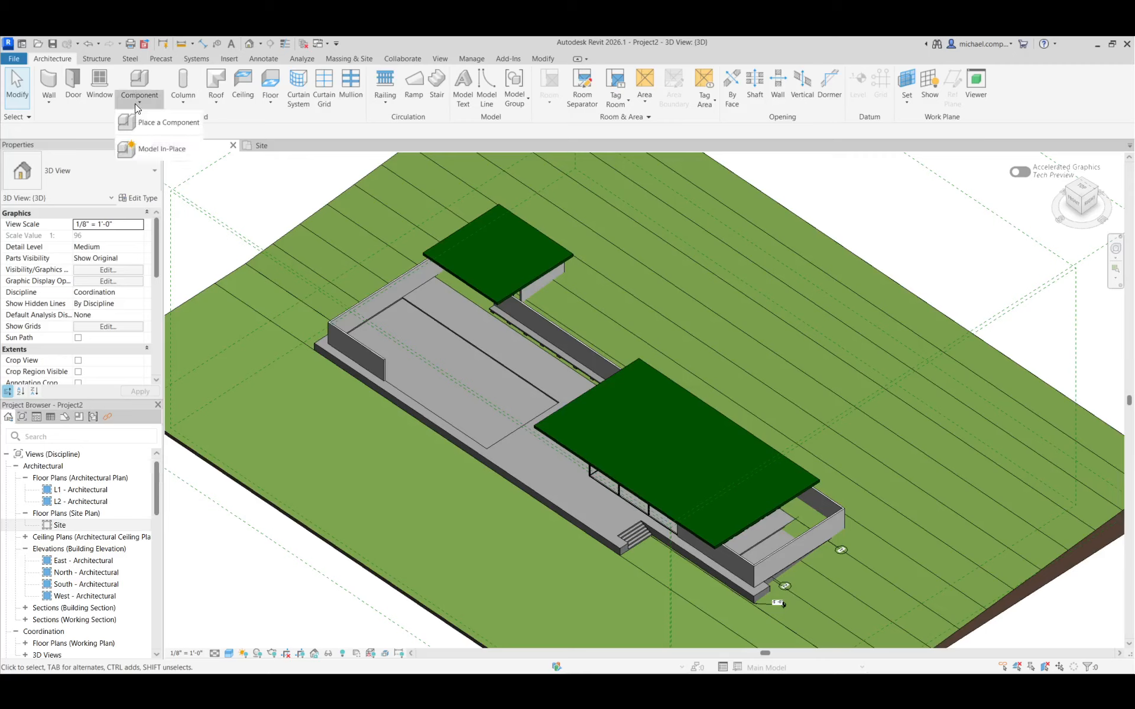
pyautogui.click(158, 149)
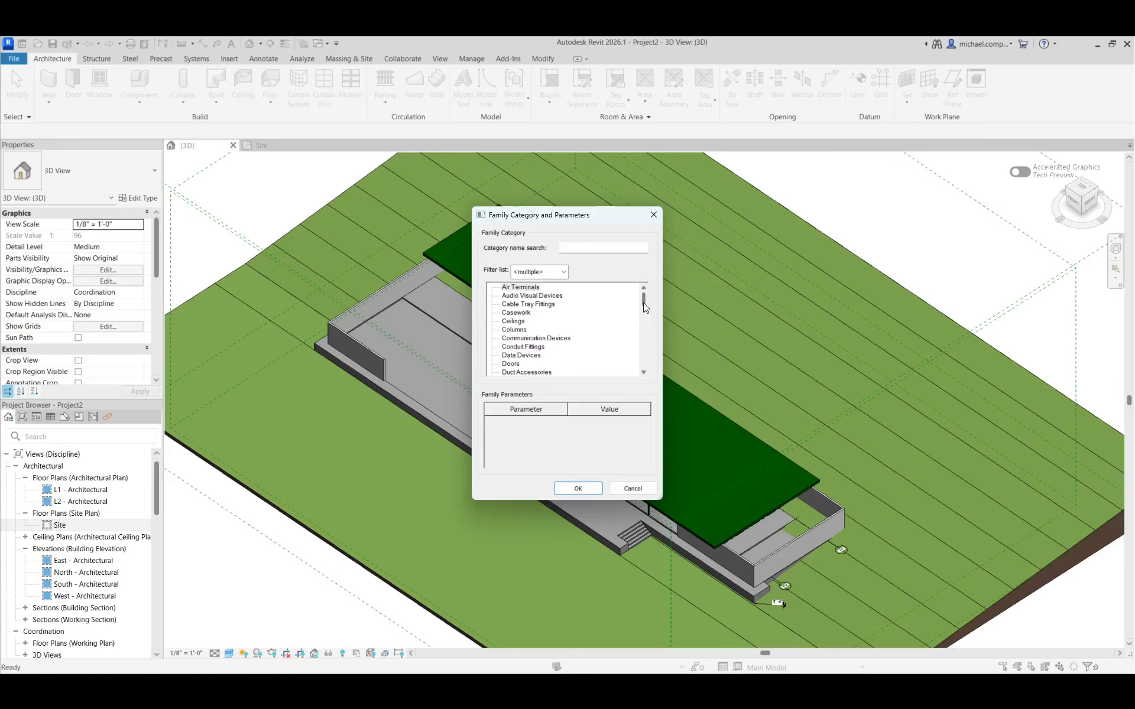
pyautogui.moveTo(643, 299); pyautogui.dragTo(640, 378)
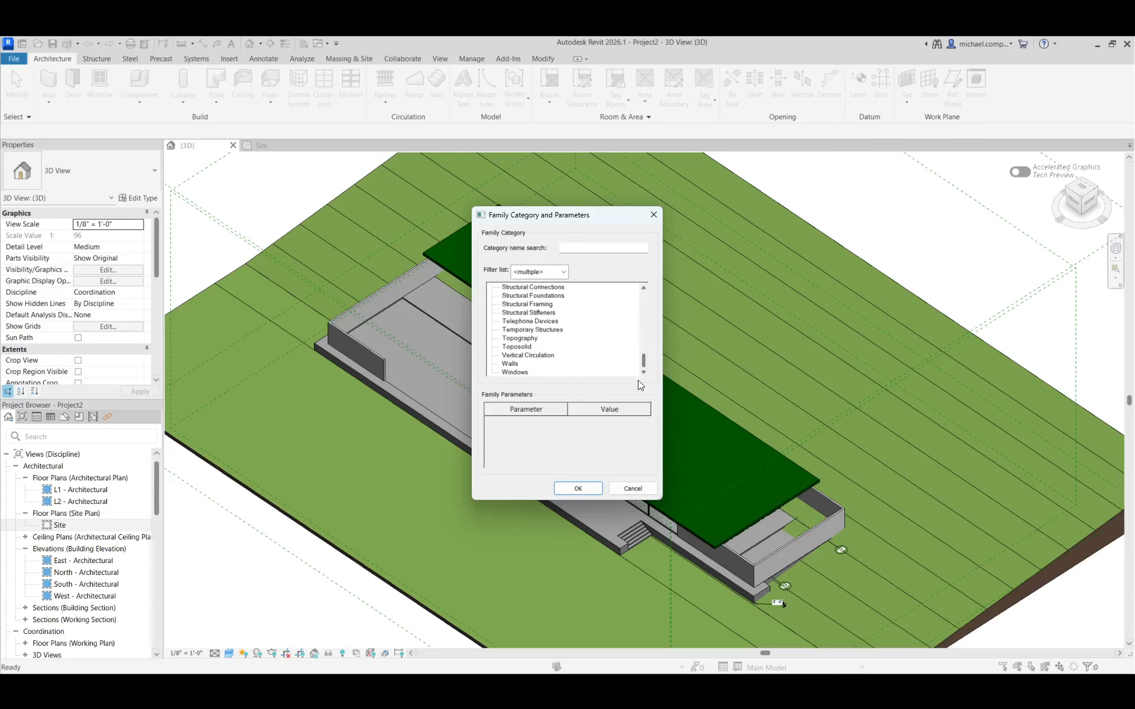
pyautogui.click(517, 347)
pyautogui.click(573, 489)
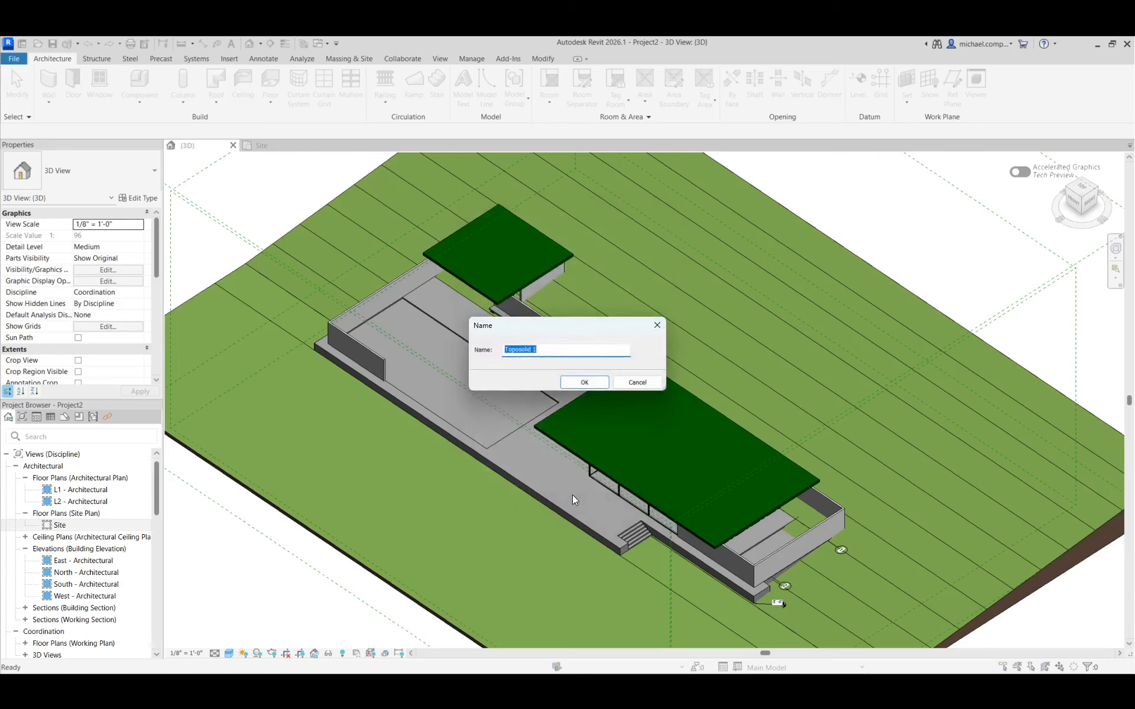
pyautogui.click(581, 384)
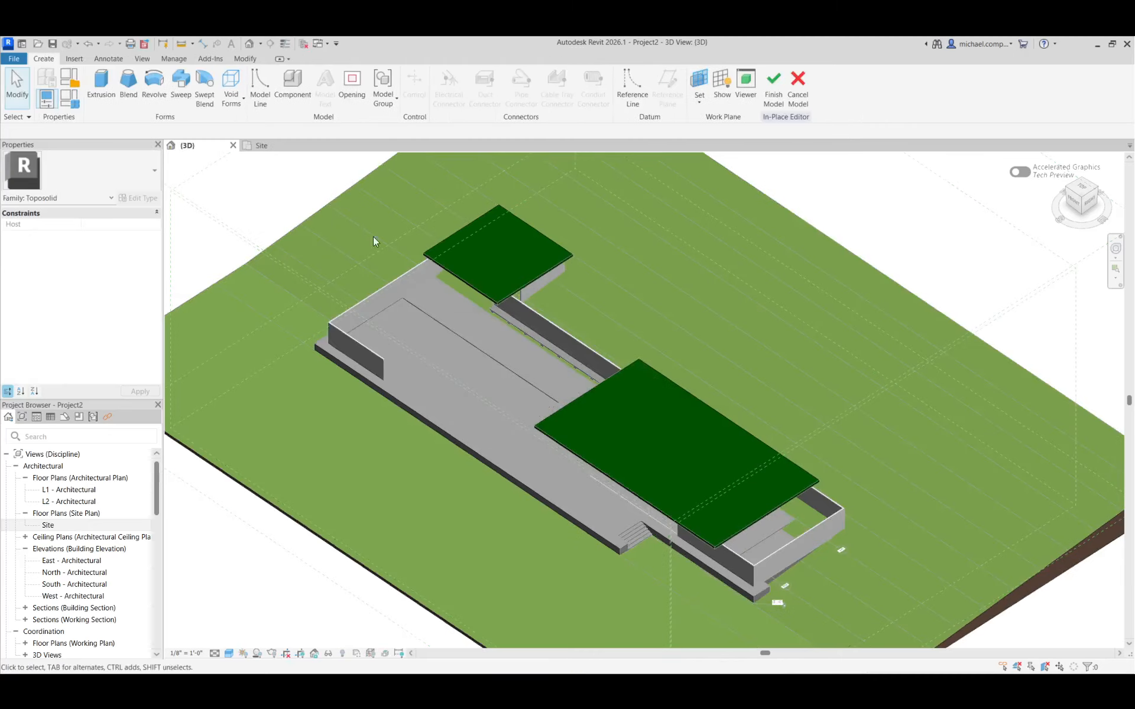
# Sketch a void extrusion by picking the whole chain of the building's floor slab edges, including the terrace and entry stair notch
pyautogui.click(236, 101)
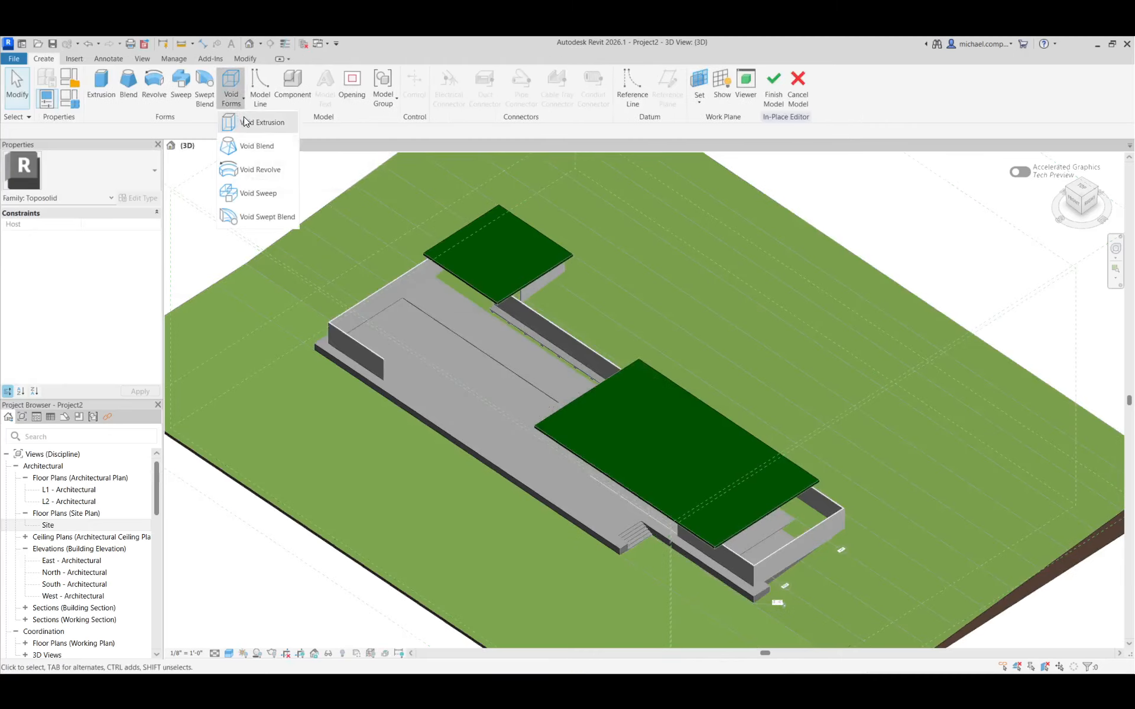
pyautogui.click(263, 122)
pyautogui.click(489, 103)
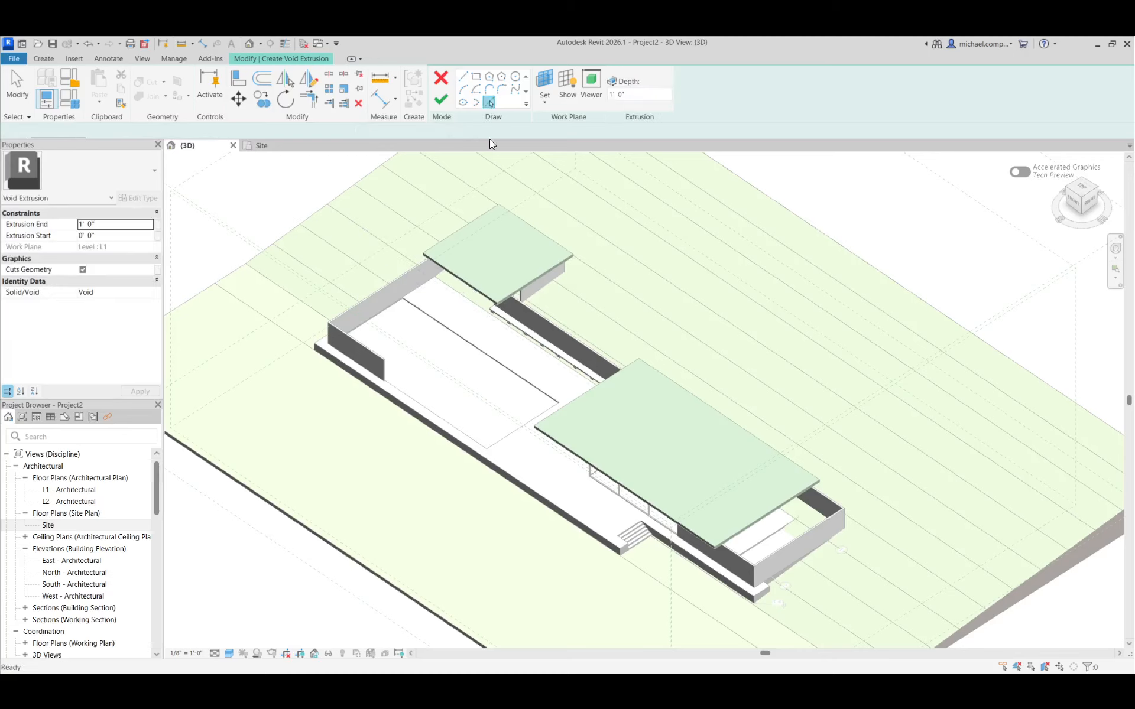
pyautogui.scroll(3, 602, 528)
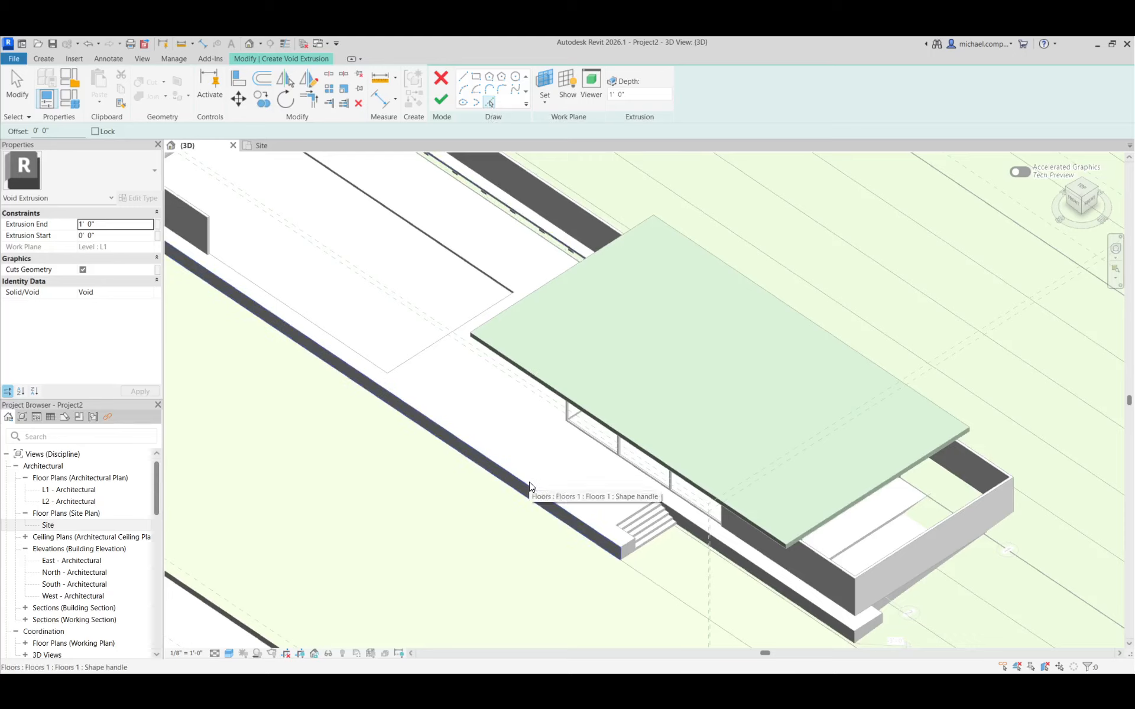
pyautogui.press('Tab')
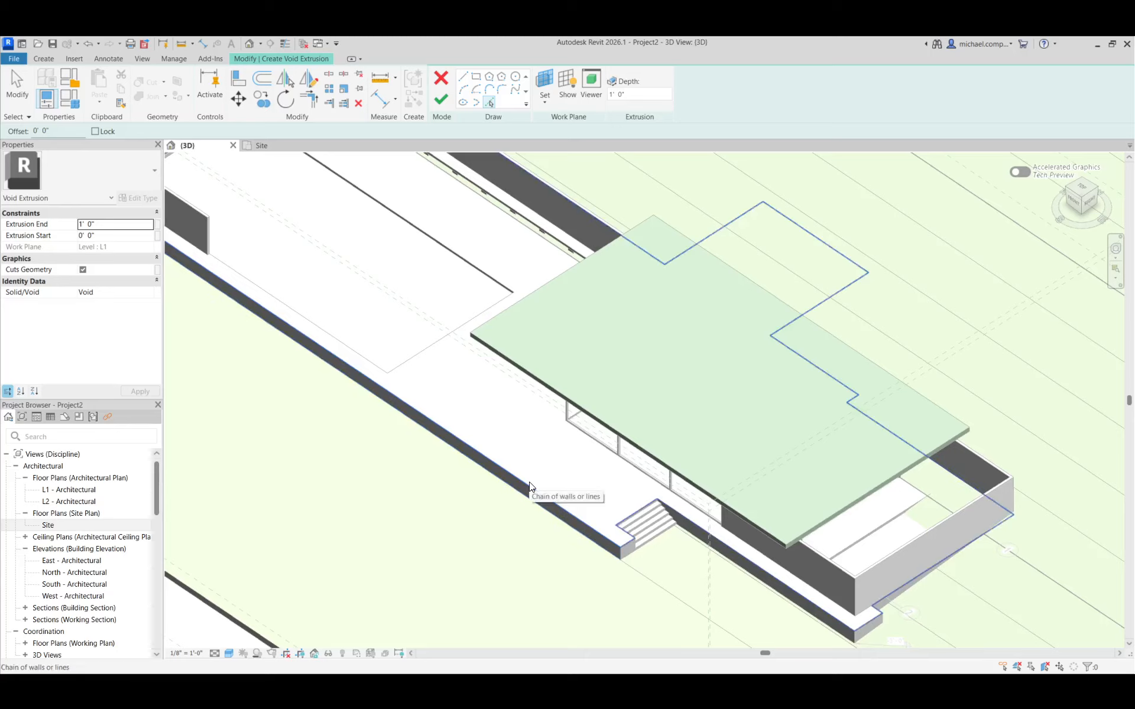
pyautogui.click(529, 484)
pyautogui.scroll(-3, 535, 442)
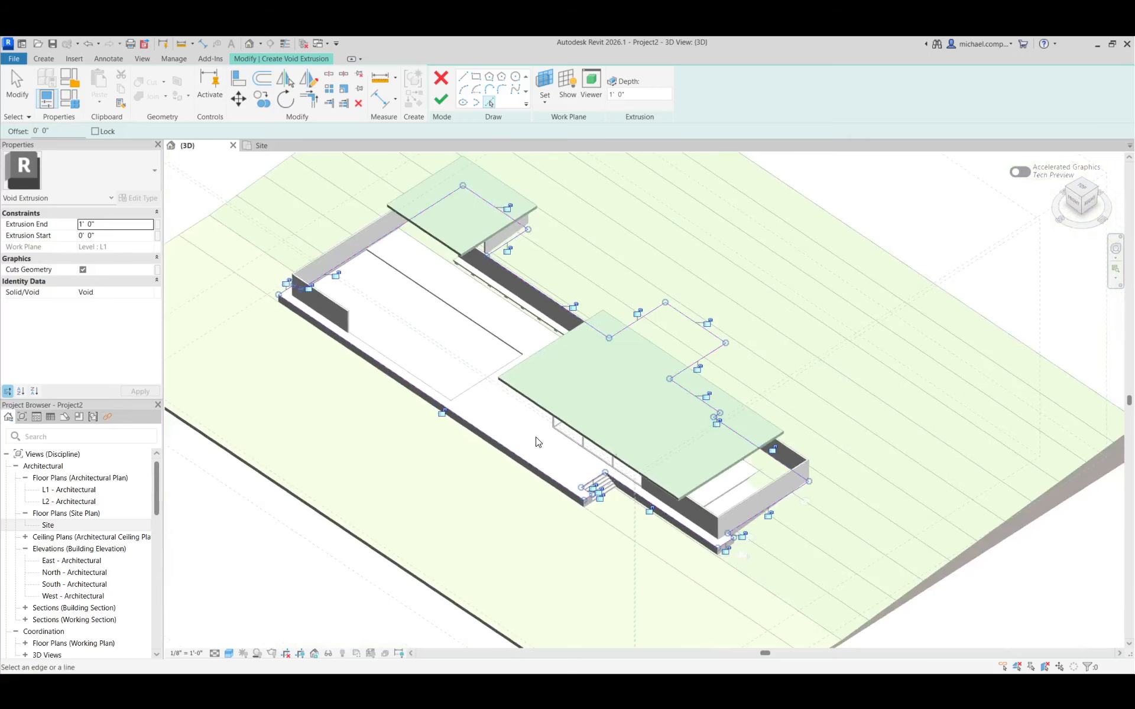
pyautogui.click(679, 526)
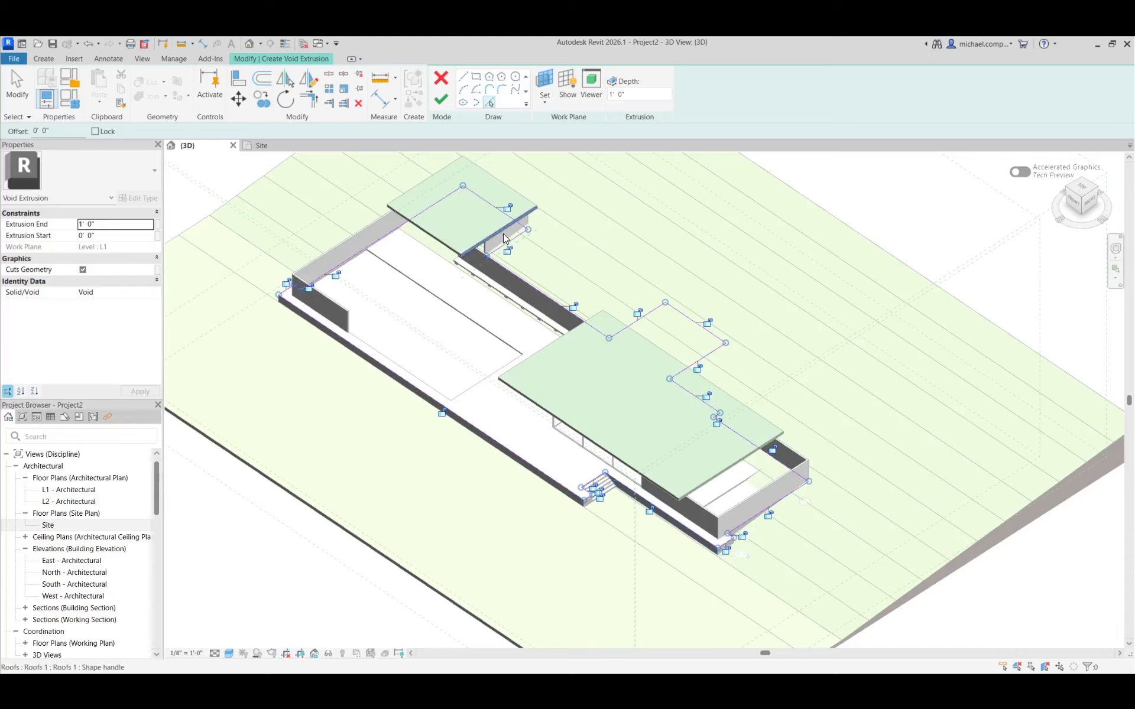
# Set the void's extrusion end to 5' 0" and extrusion start to -2' 6", and finish the sketch
pyautogui.click(116, 225)
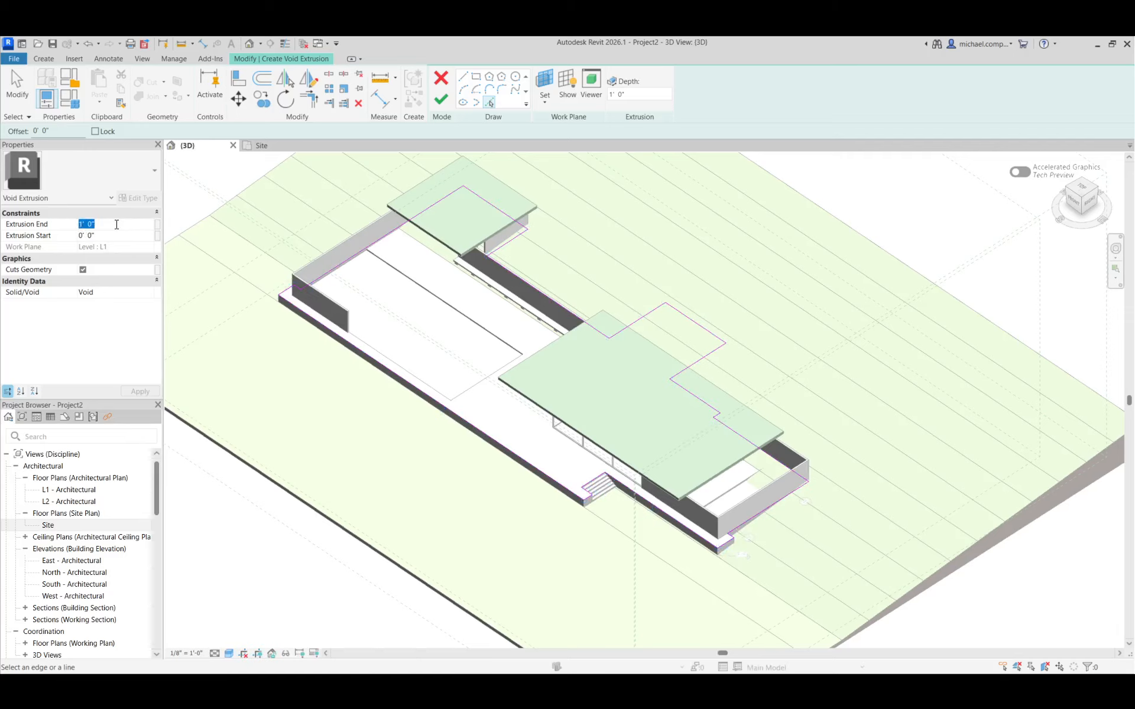
pyautogui.write('5')
pyautogui.click(114, 236)
pyautogui.write('-2')
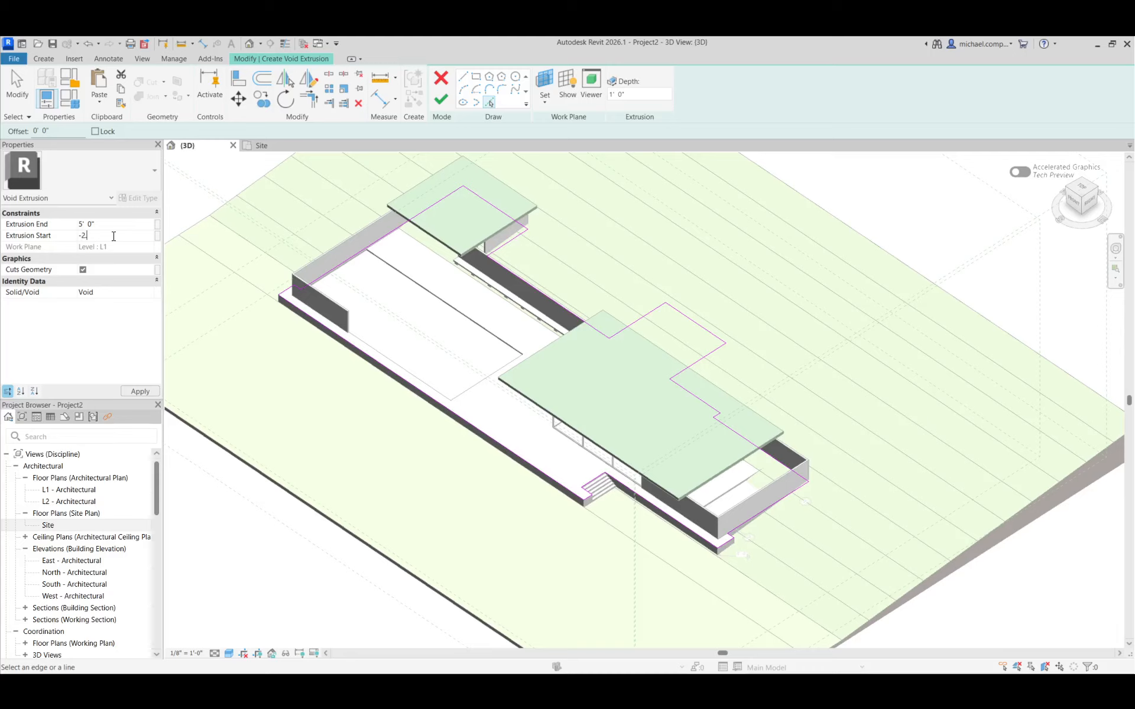
pyautogui.press('Return')
pyautogui.click(441, 99)
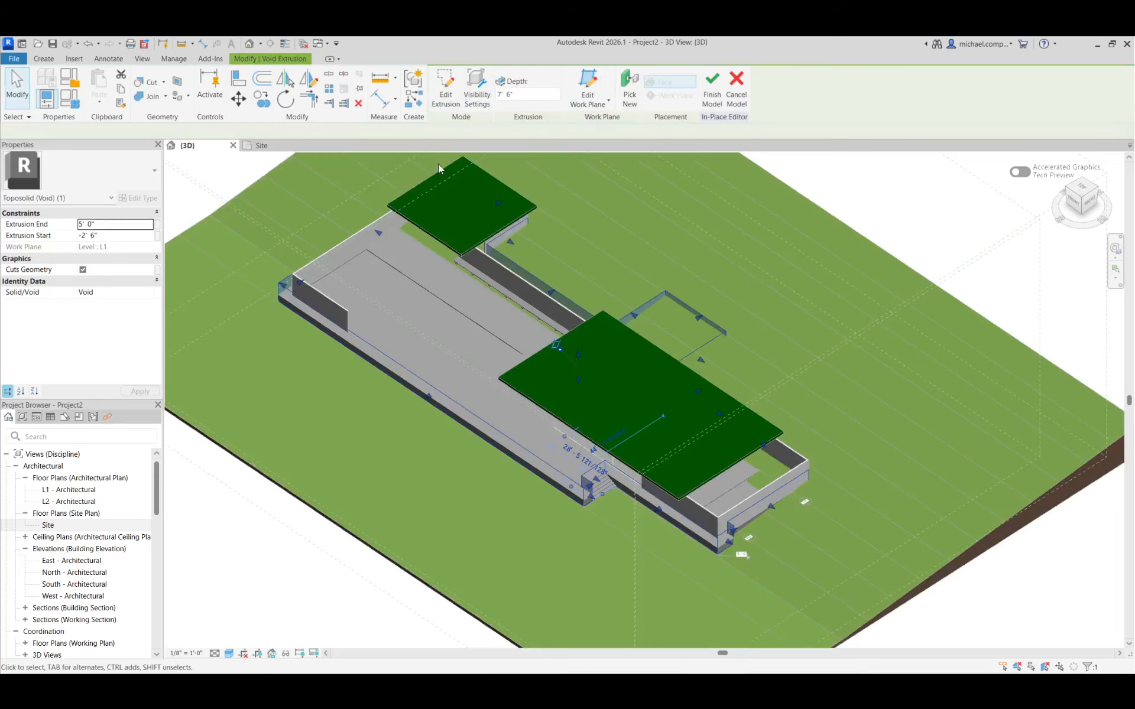
# Cut the Grassland toposolid with the void extrusion, and finish the in-place model
pyautogui.keyDown('shift'); pyautogui.moveTo(605, 542); pyautogui.dragTo(524, 525, button='middle'); pyautogui.keyUp('shift')
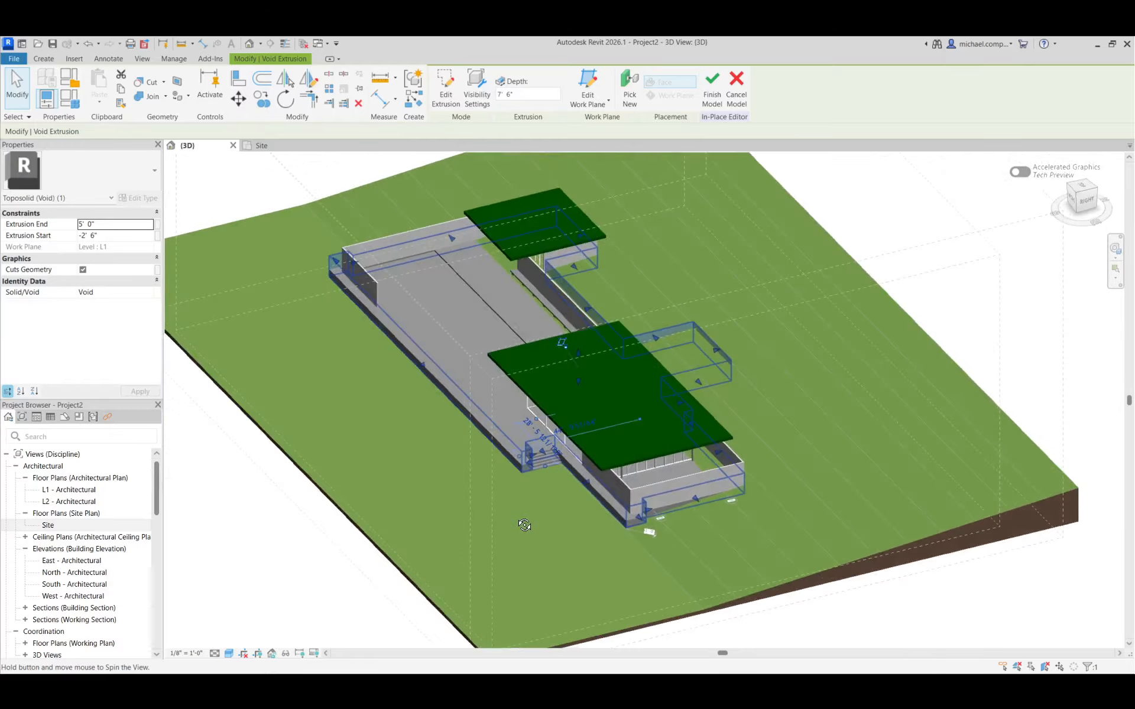
pyautogui.click(290, 341)
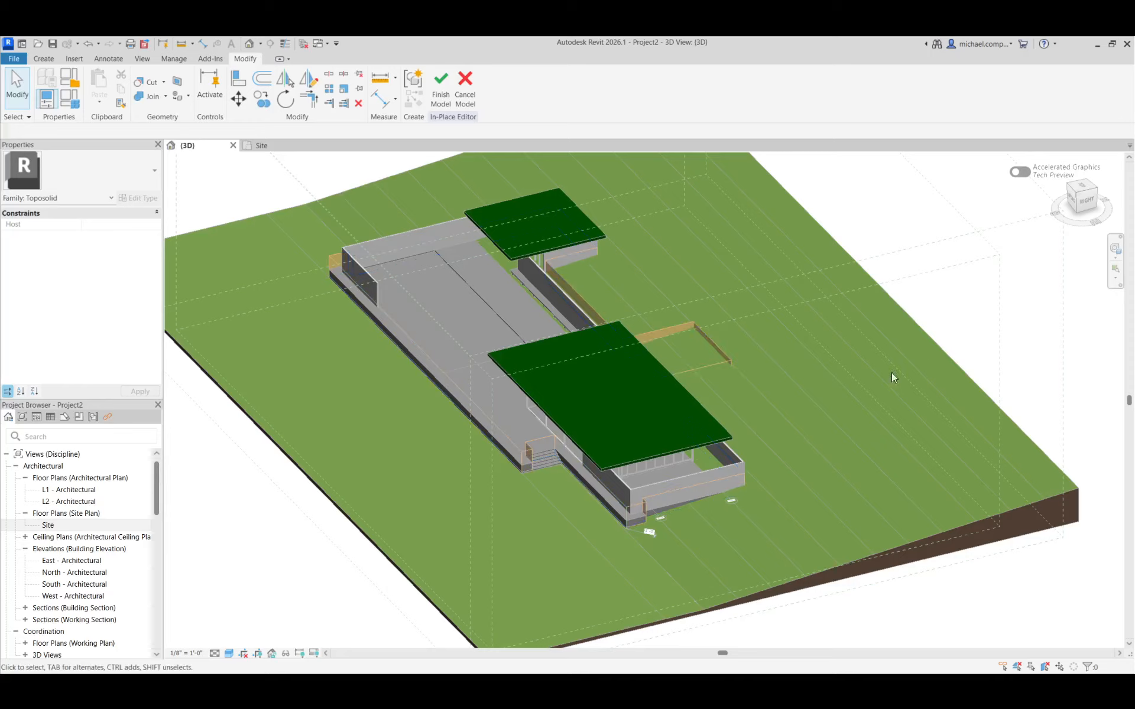
pyautogui.moveTo(304, 417)
pyautogui.keyDown('shift'); pyautogui.mouseDown(button='middle')
pyautogui.moveTo(331, 421)
pyautogui.moveTo(322, 417)
pyautogui.mouseUp(button='middle'); pyautogui.keyUp('shift')
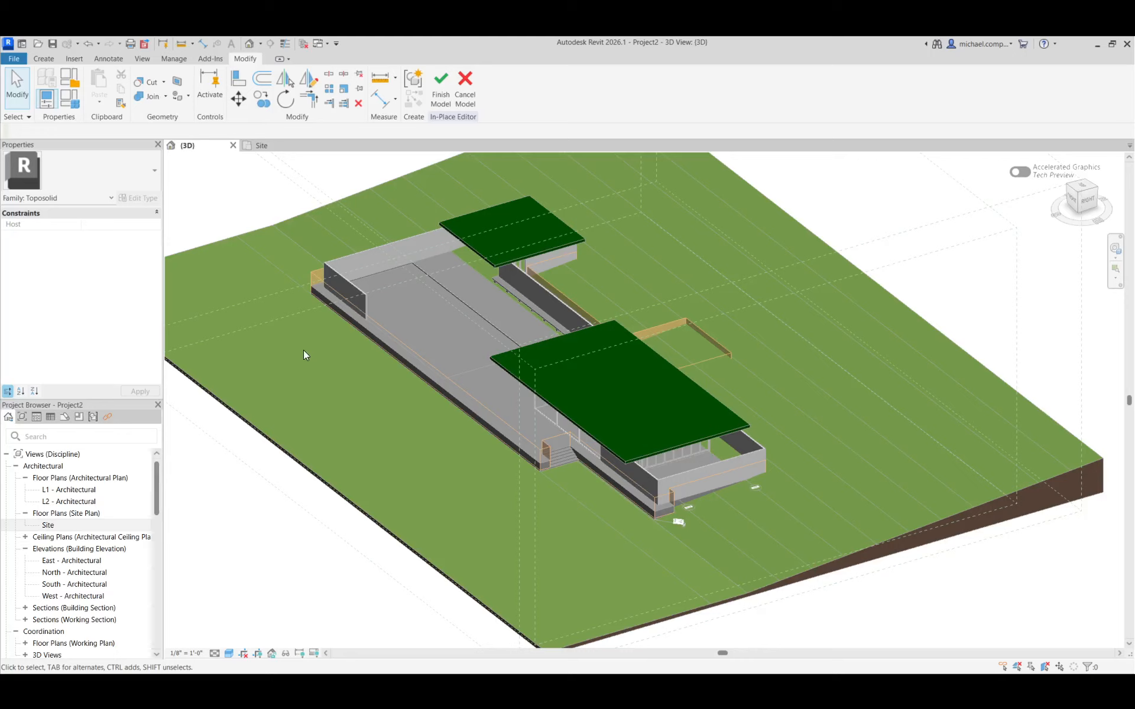
pyautogui.click(148, 82)
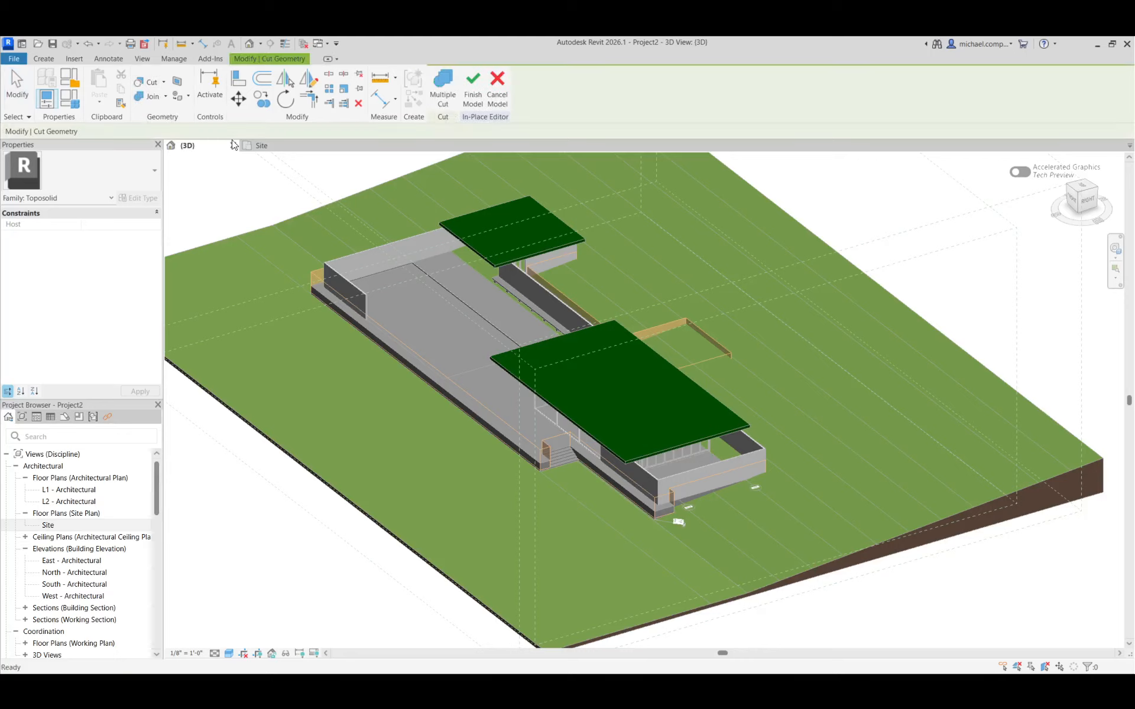
pyautogui.click(296, 216)
pyautogui.click(316, 277)
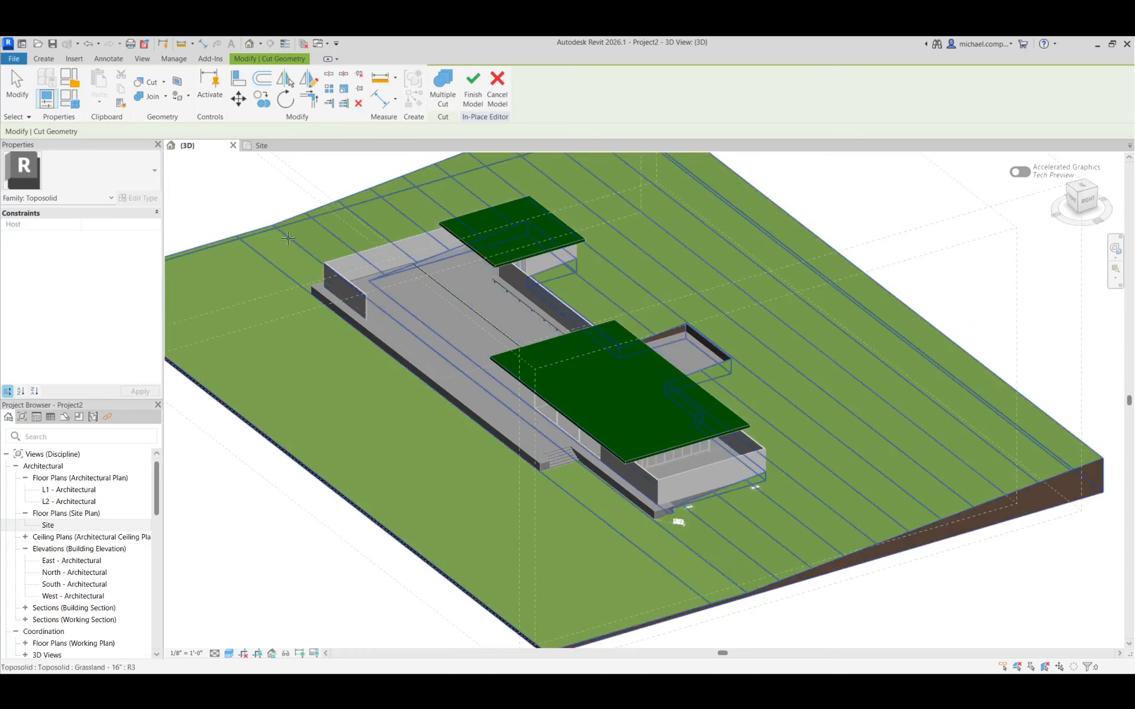
pyautogui.click(467, 109)
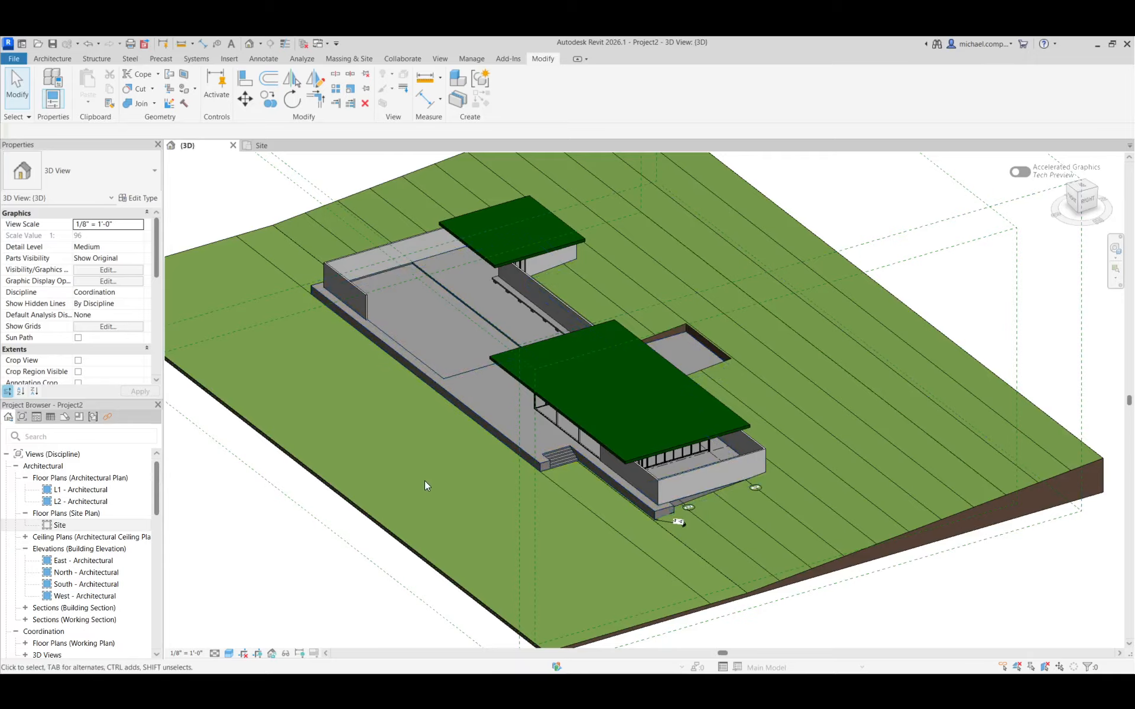
# Try to sub-divide the toposolid in the 3D view with a single boundary line along the flat front strip, and undo the line
pyautogui.keyDown('shift'); pyautogui.moveTo(374, 454); pyautogui.dragTo(704, 337, button='middle'); pyautogui.keyUp('shift')
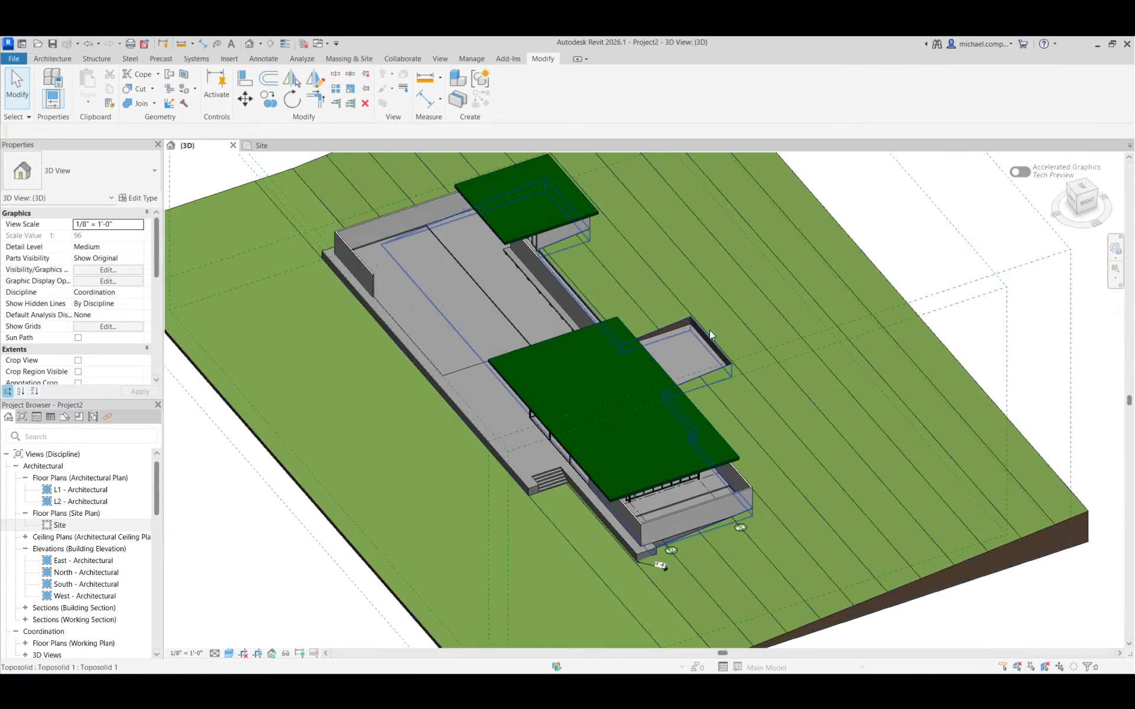
pyautogui.scroll(5, 694, 360)
pyautogui.scroll(3, 694, 360)
pyautogui.scroll(-10, 683, 279)
pyautogui.click(541, 169)
pyautogui.click(348, 264)
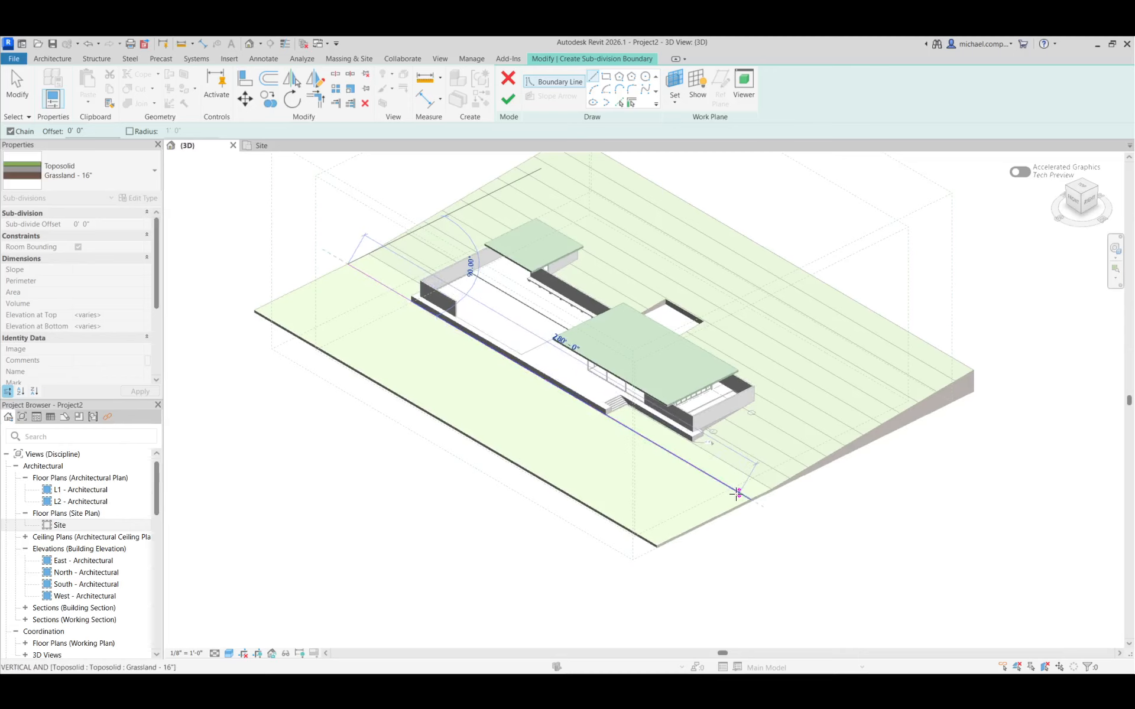
pyautogui.click(746, 499)
pyautogui.click(508, 99)
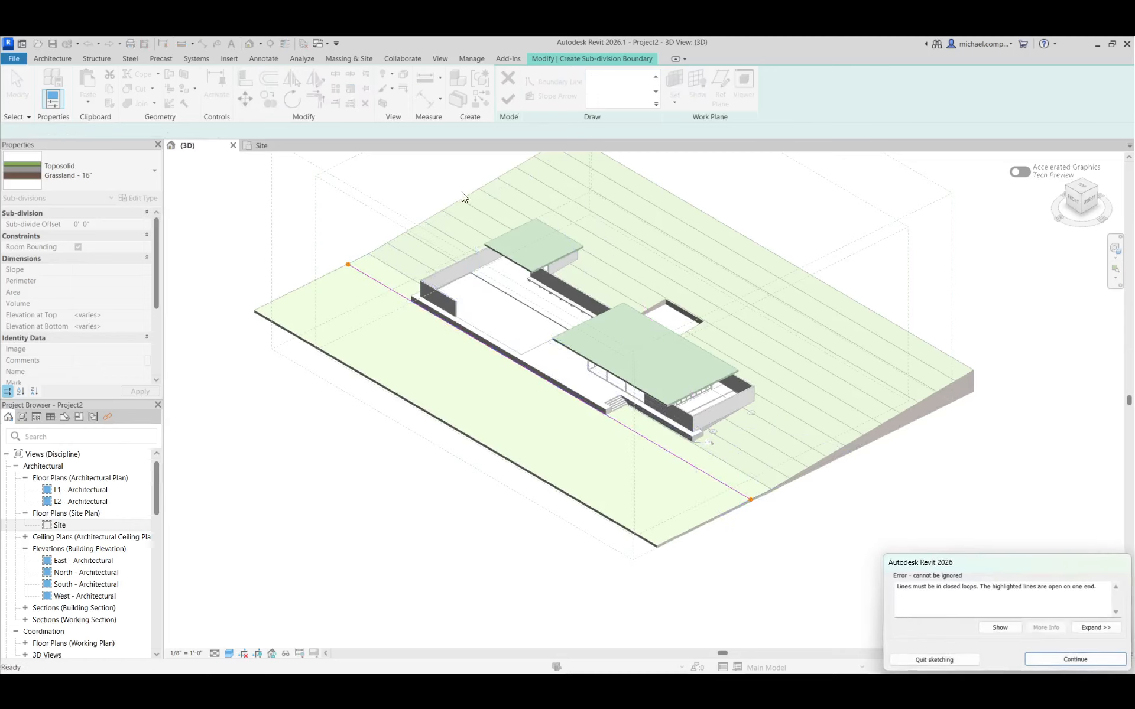
pyautogui.click(1036, 662)
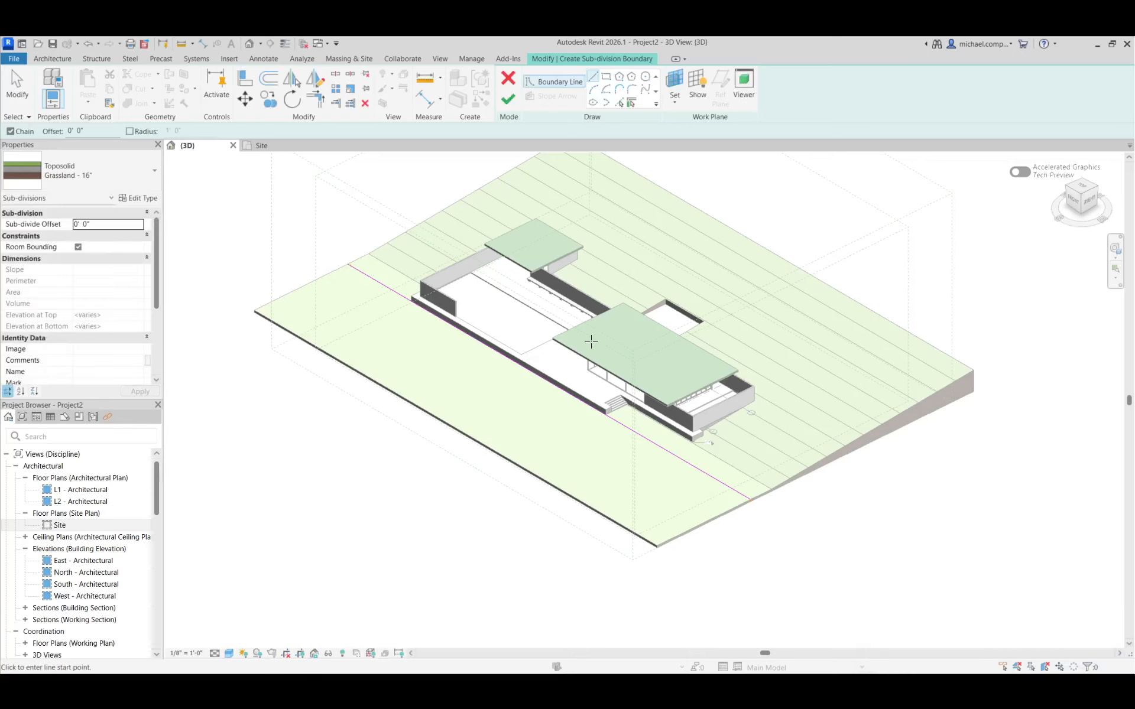
pyautogui.hotkey('ctrl', 'z')
# In the Site plan, sketch a rectangular sub-division boundary about 61' 5" deep over the flat front strip, and finish the sketch
pyautogui.doubleClick(61, 525)
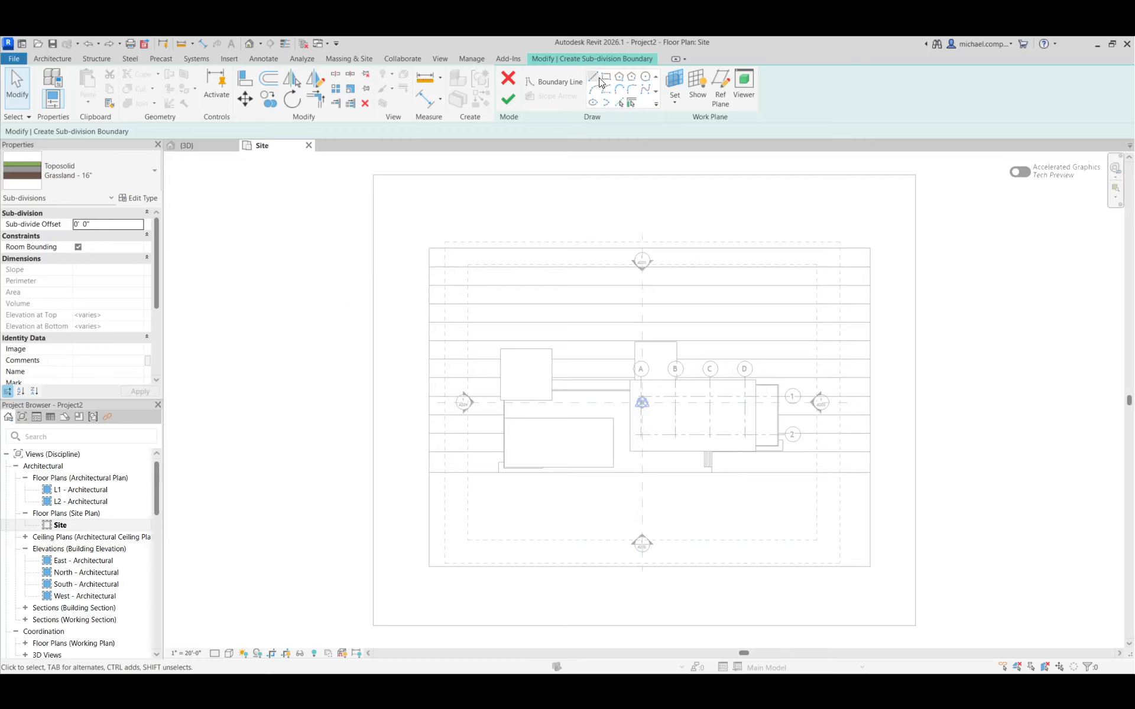
pyautogui.click(606, 77)
pyautogui.click(430, 565)
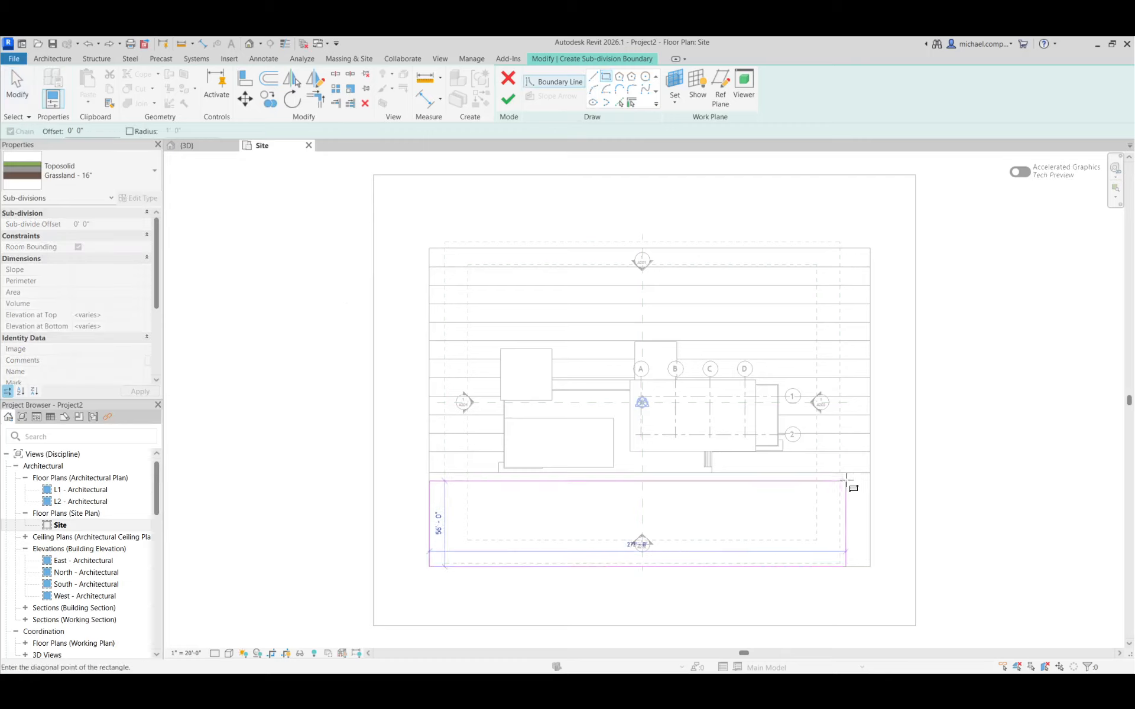
pyautogui.click(870, 473)
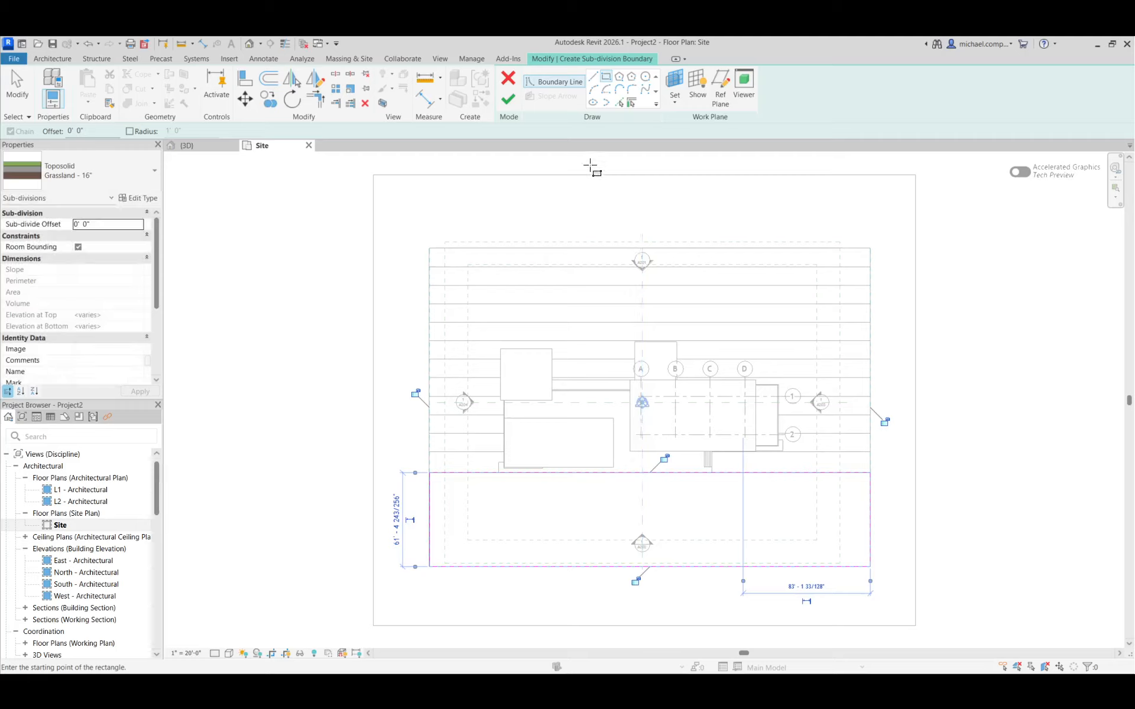
pyautogui.click(508, 99)
pyautogui.moveTo(822, 568); pyautogui.dragTo(746, 553, button='middle')
# In the 3D view, change the front strip sub-division's type to Path - 8" Concrete
pyautogui.click(193, 148)
pyautogui.click(790, 530)
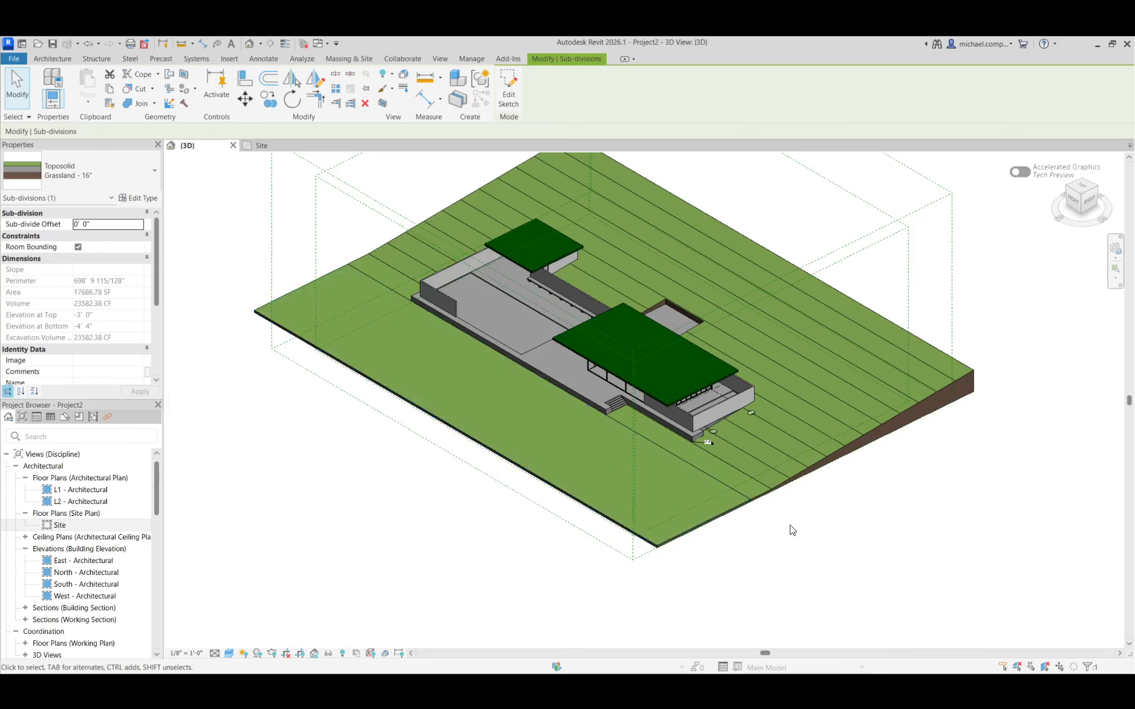
pyautogui.scroll(4, 743, 506)
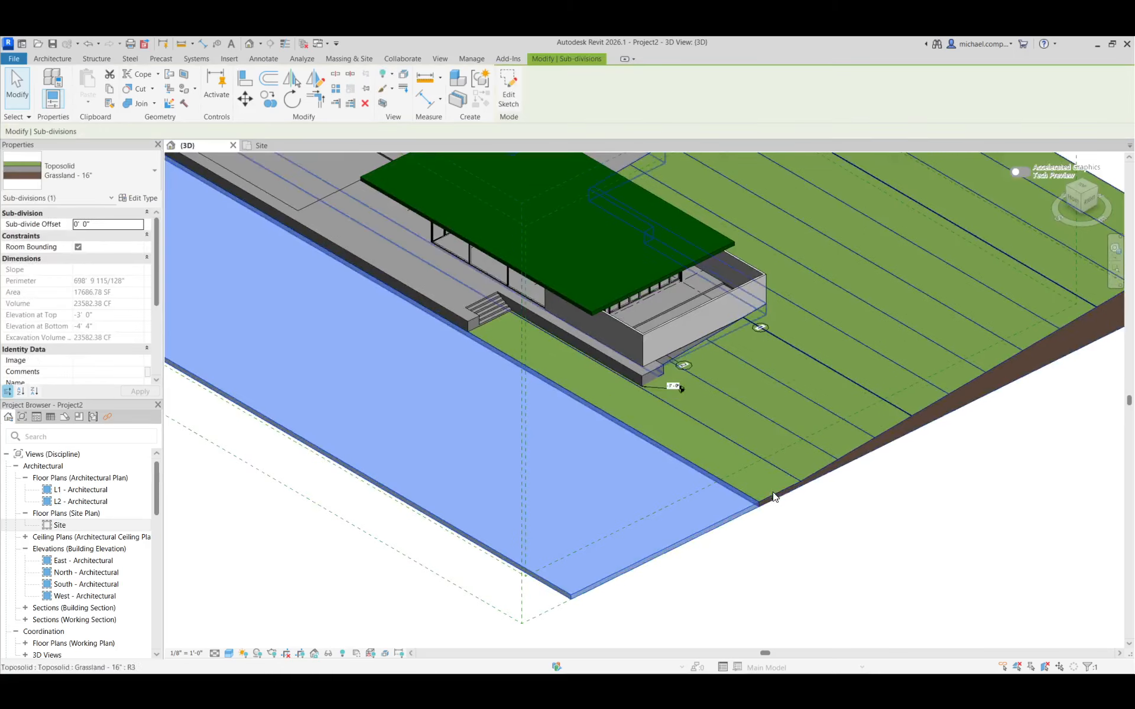
pyautogui.click(771, 496)
pyautogui.scroll(-2, 806, 501)
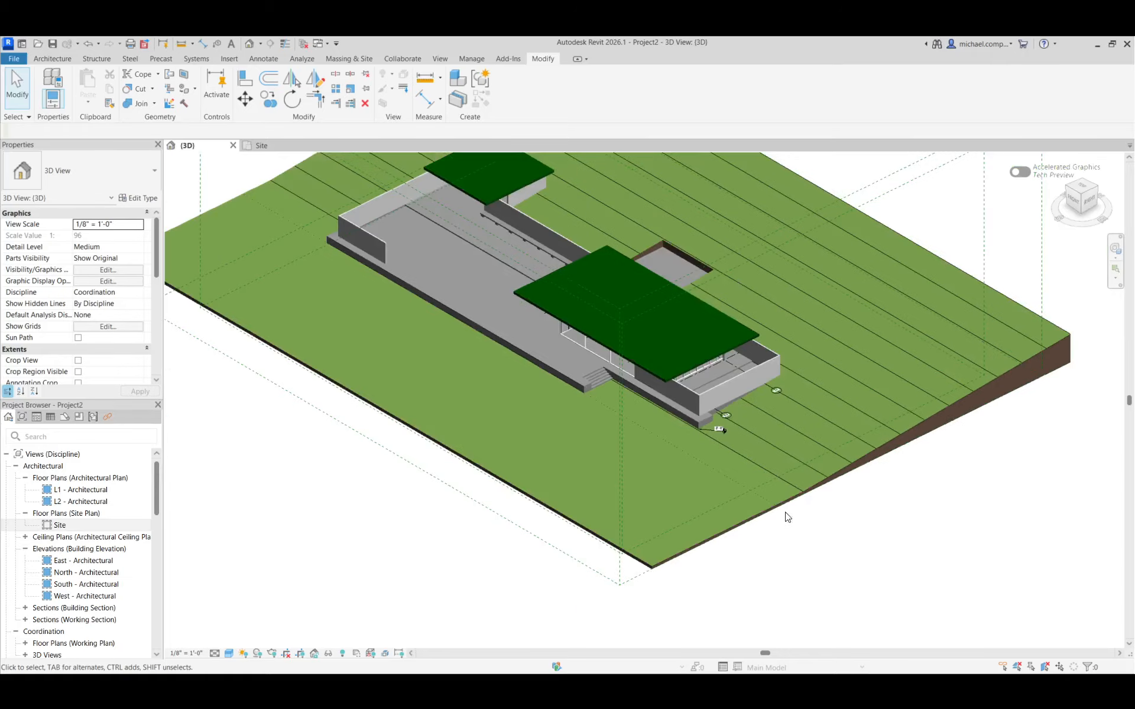
pyautogui.click(753, 516)
pyautogui.press('Escape')
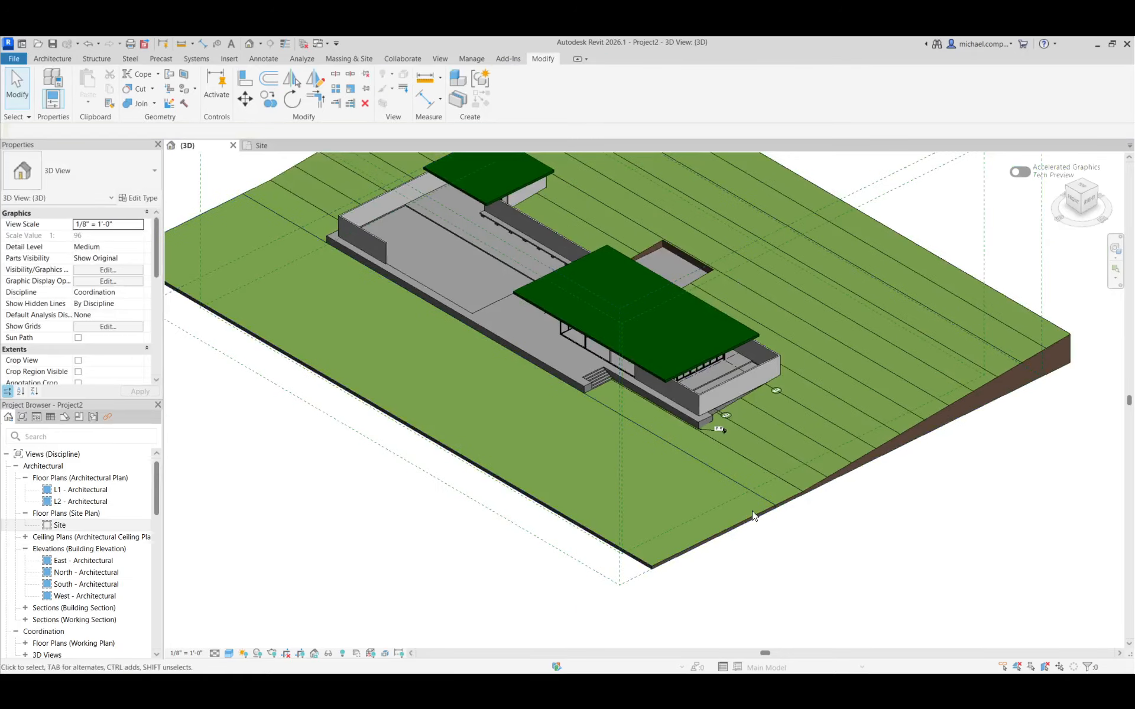
pyautogui.click(753, 515)
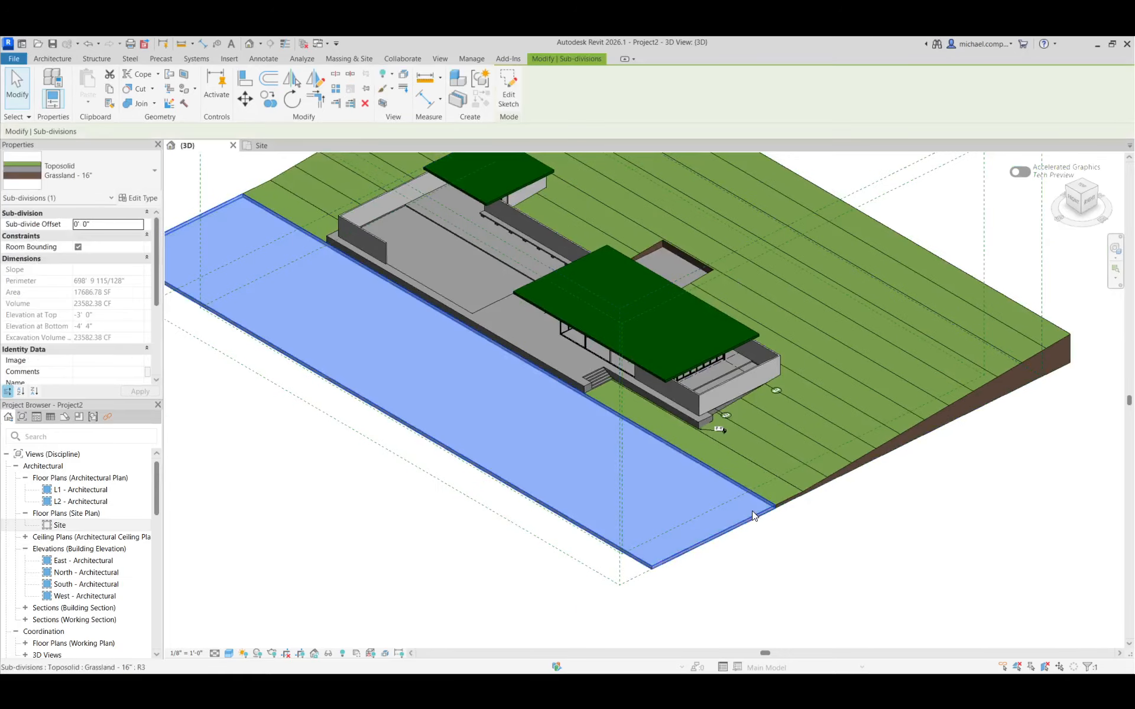
pyautogui.click(83, 179)
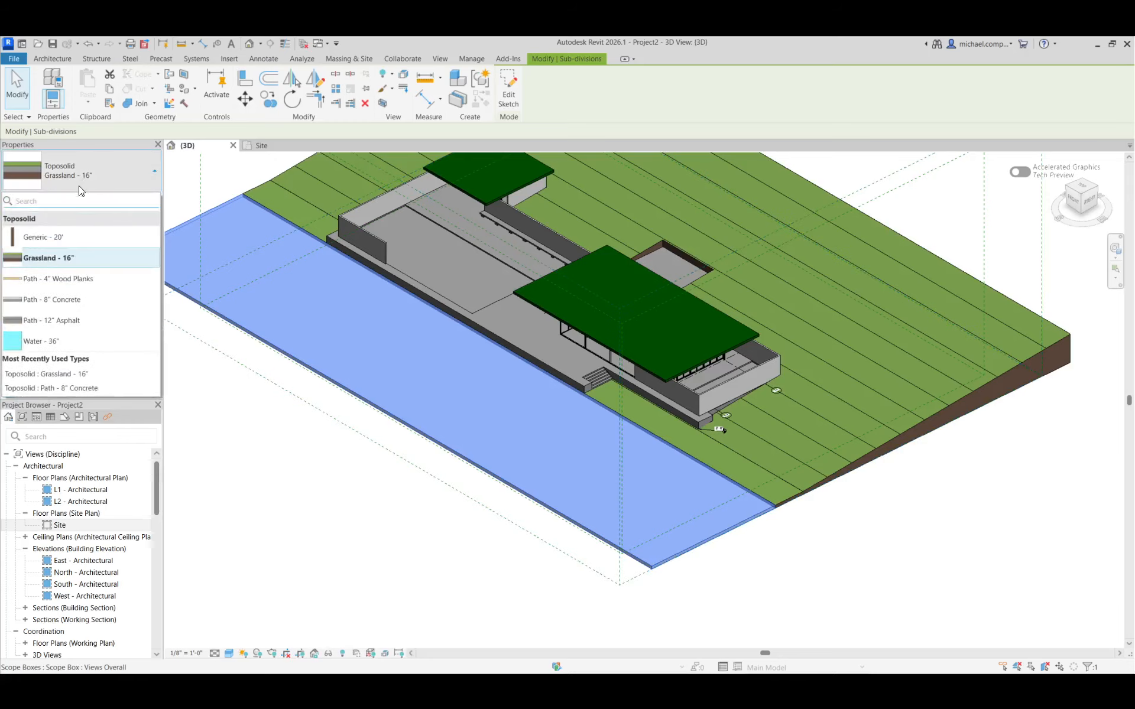
pyautogui.click(64, 302)
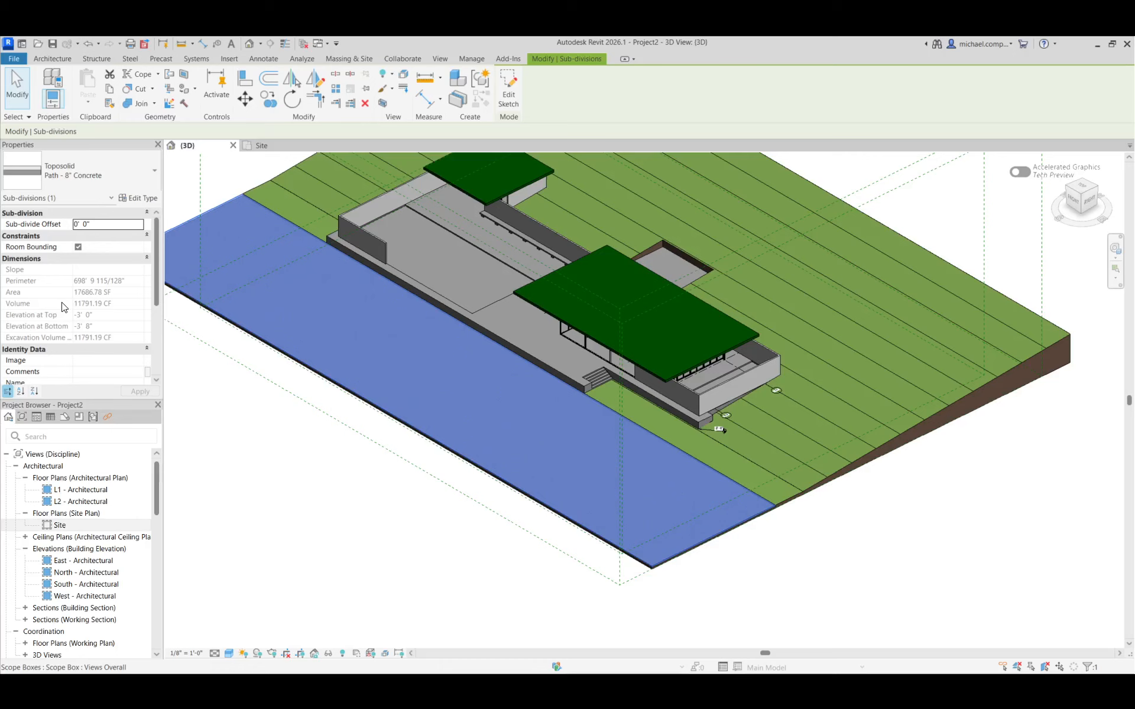
pyautogui.click(790, 577)
pyautogui.scroll(5, 272, 249)
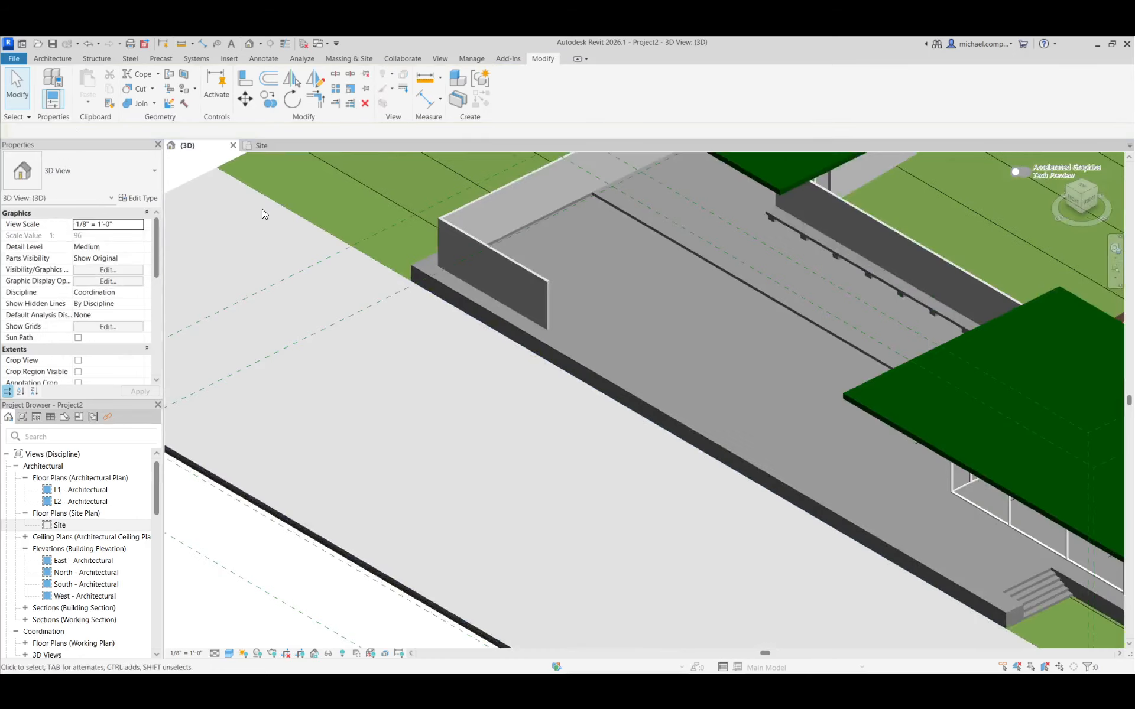
pyautogui.scroll(-2, 435, 326)
pyautogui.scroll(-4, 435, 325)
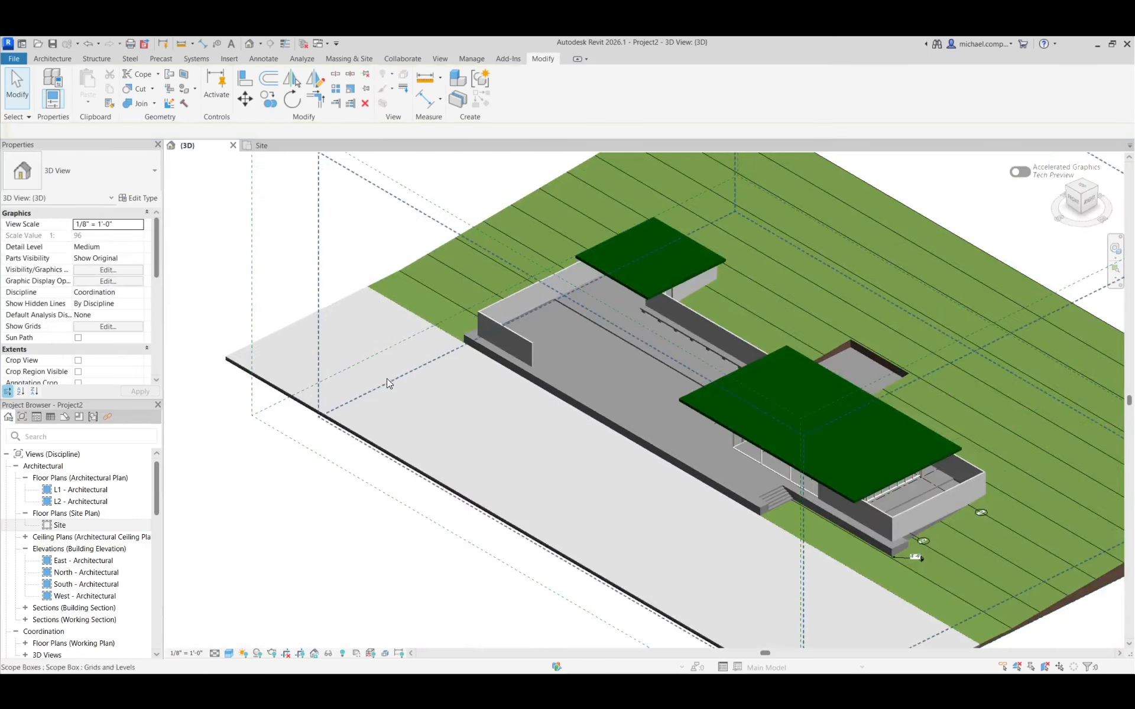
pyautogui.scroll(-2, 388, 373)
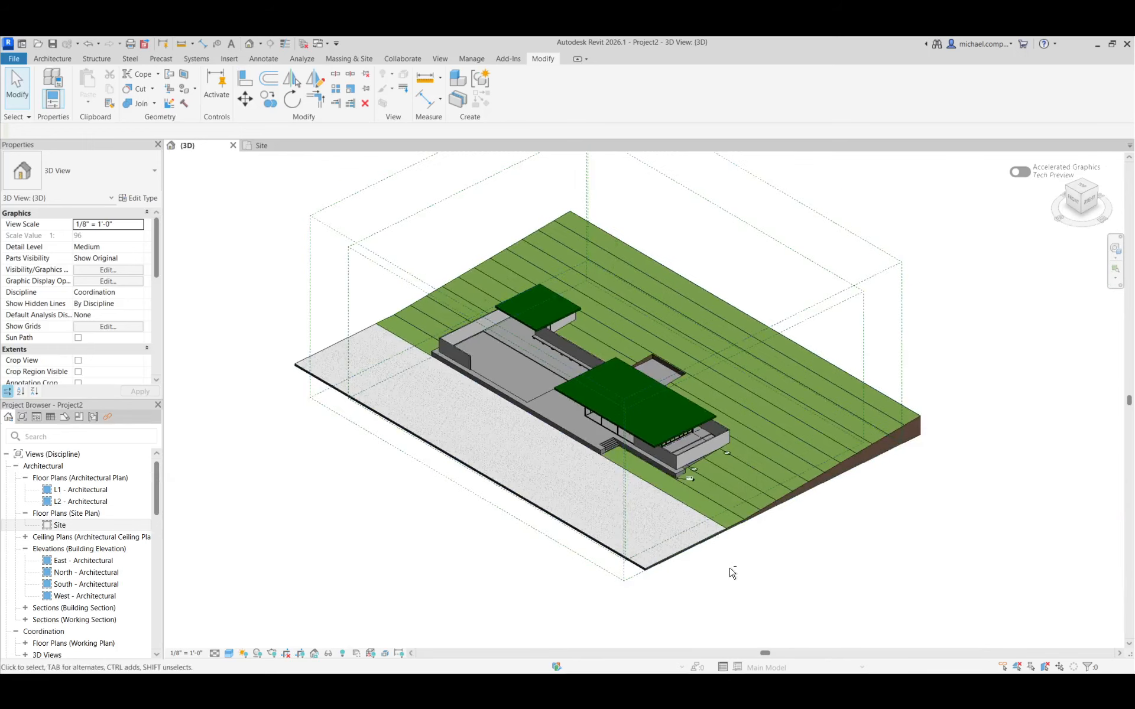
pyautogui.keyDown('shift'); pyautogui.moveTo(732, 573); pyautogui.dragTo(625, 458, button='middle'); pyautogui.keyUp('shift')
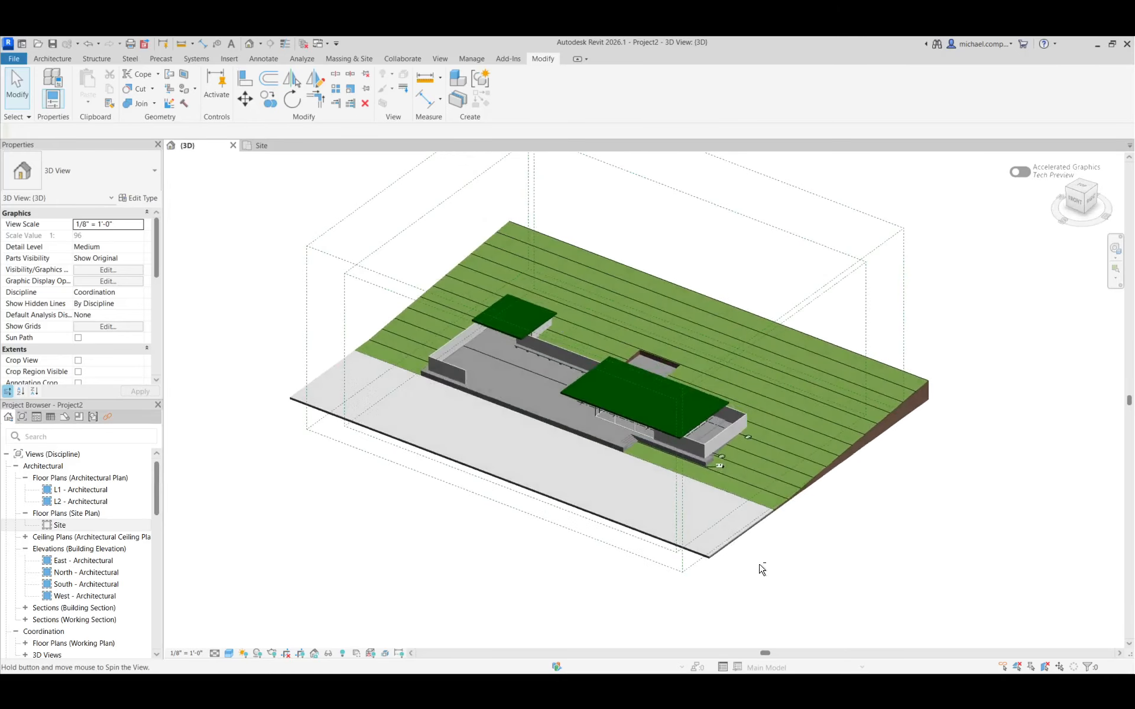
pyautogui.scroll(5, 639, 454)
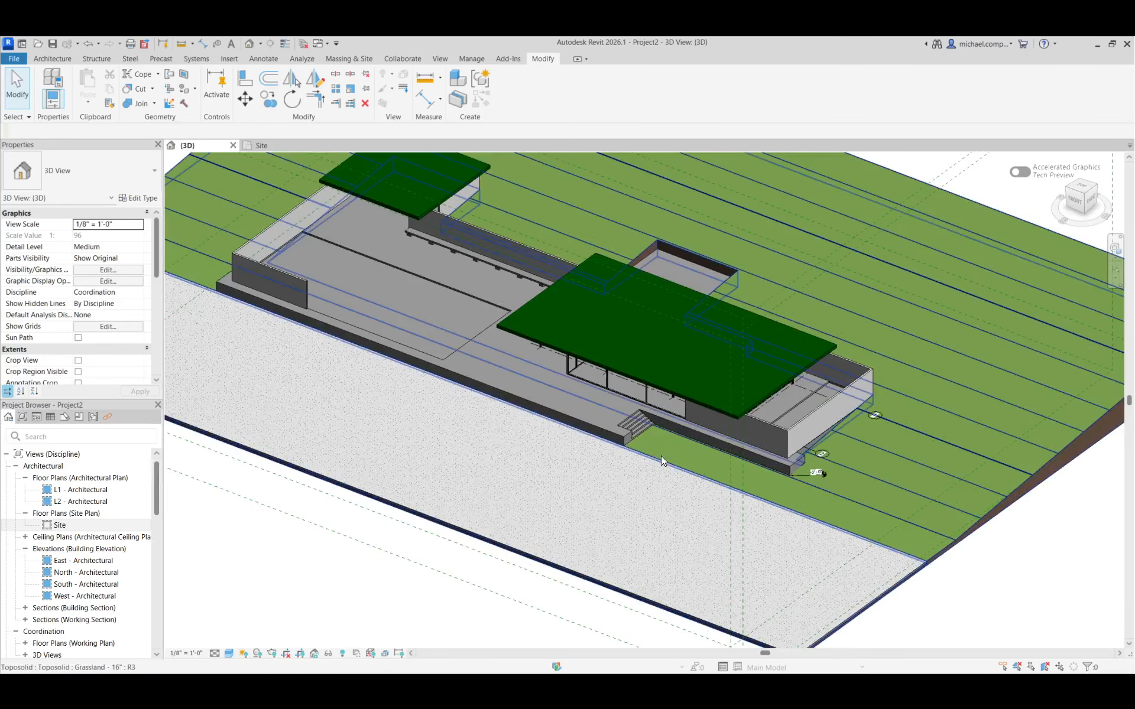
# In the Site plan, sketch another toposolid sub-division rectangle about 103' long, from beside the entry stairs to the site edge, bordering the concrete strip
pyautogui.doubleClick(58, 525)
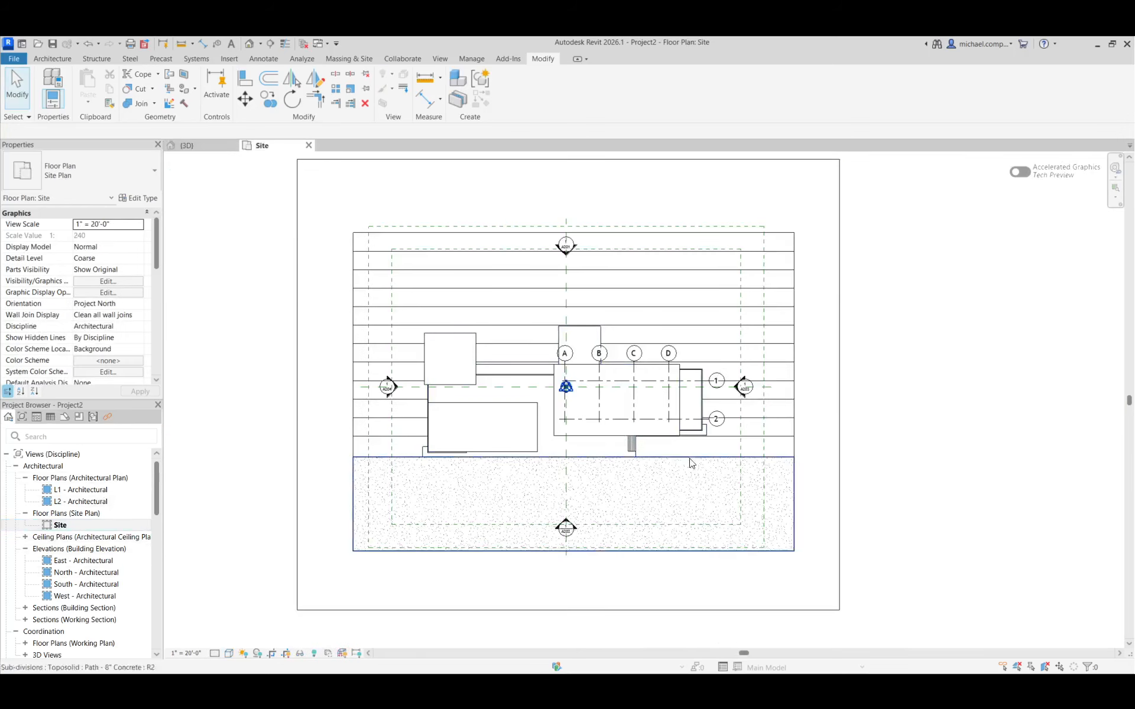
pyautogui.scroll(3, 799, 460)
pyautogui.click(752, 418)
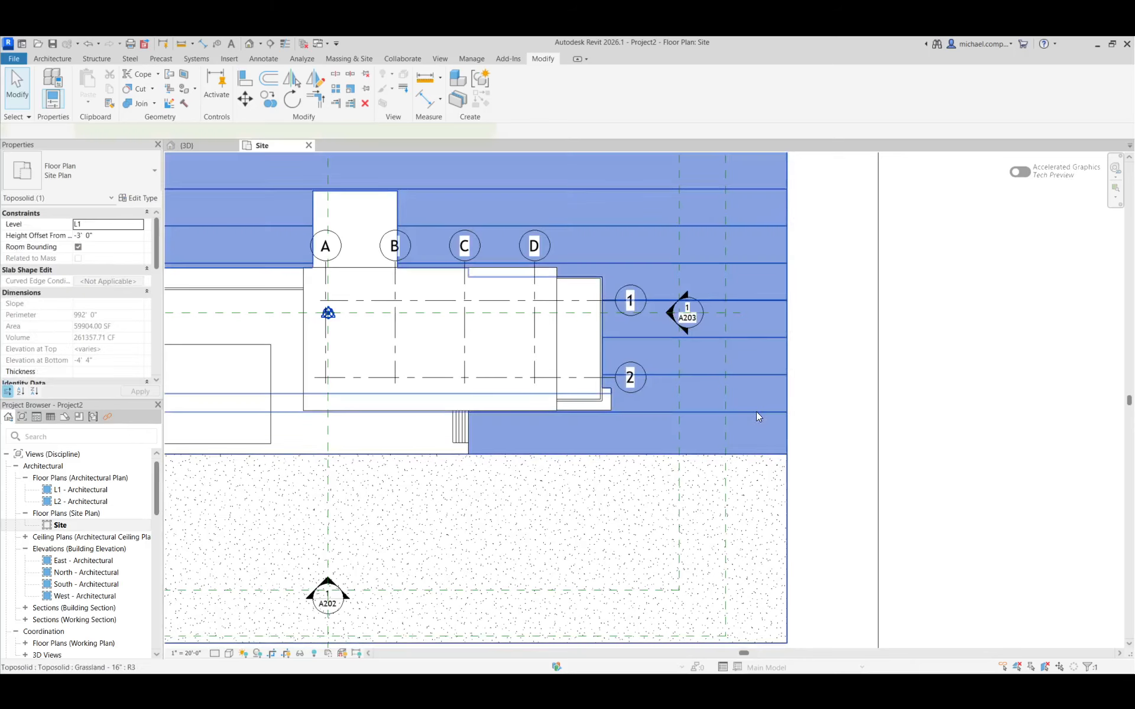
pyautogui.click(746, 73)
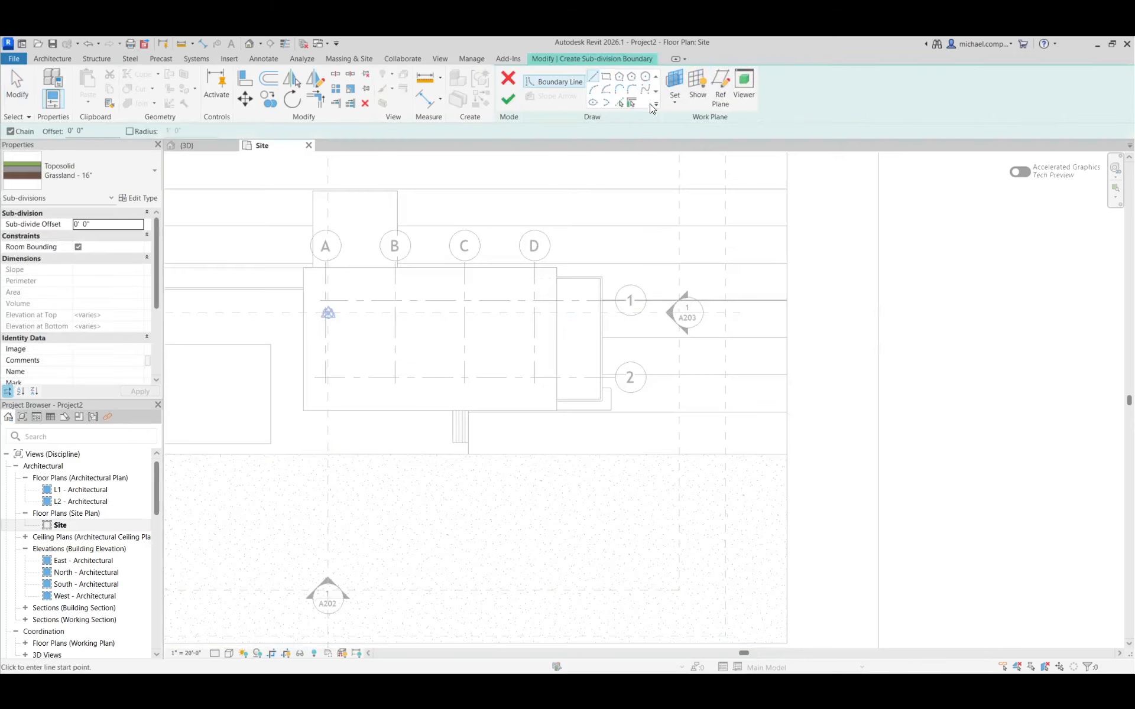
pyautogui.click(606, 76)
pyautogui.scroll(2, 498, 449)
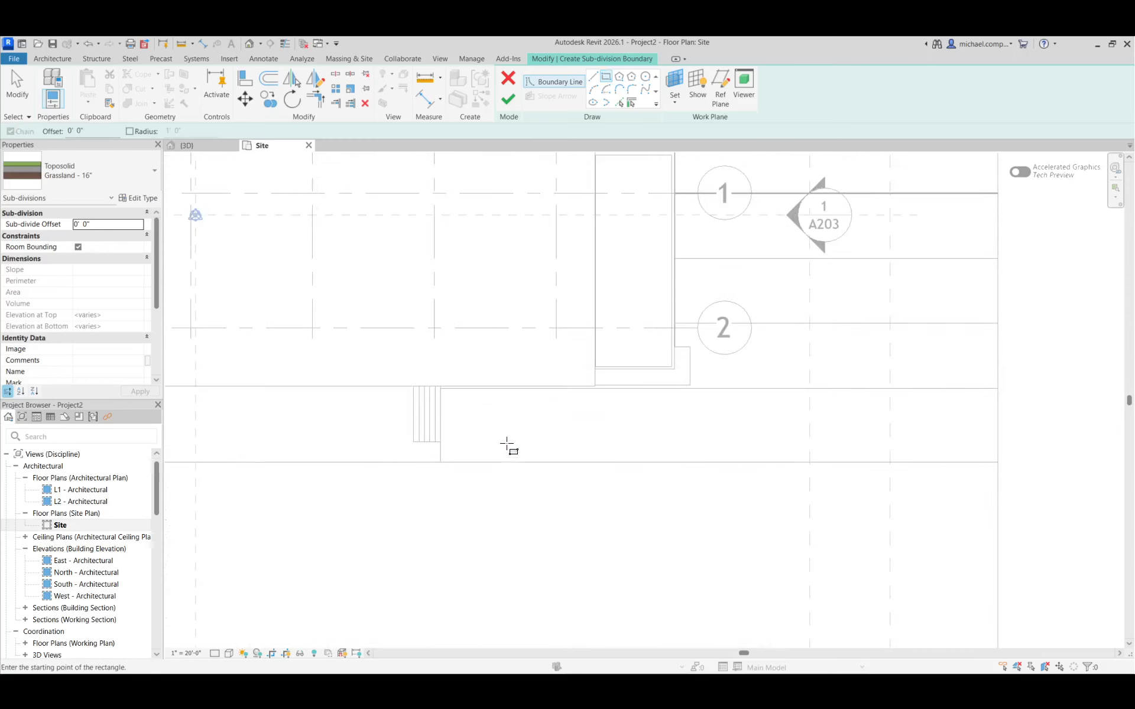
pyautogui.click(441, 462)
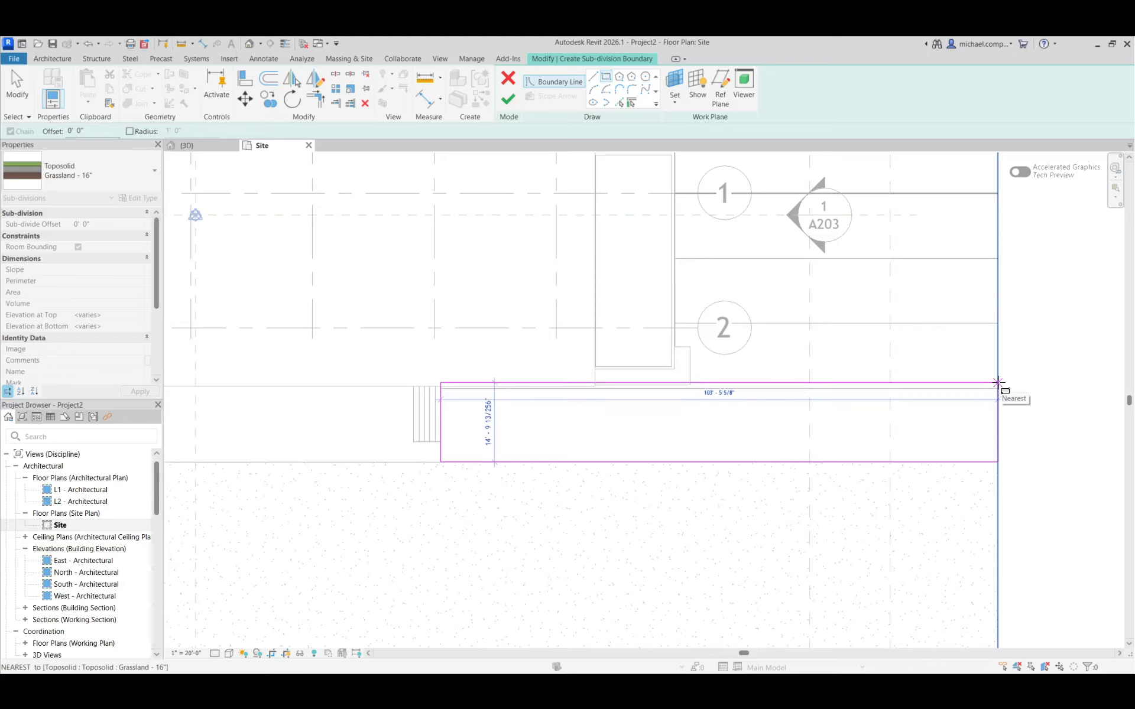
pyautogui.click(999, 385)
# Align the rectangle's building-side boundary with the floor slab edge, finish the sub-division, and return to the 3D view
pyautogui.click(246, 82)
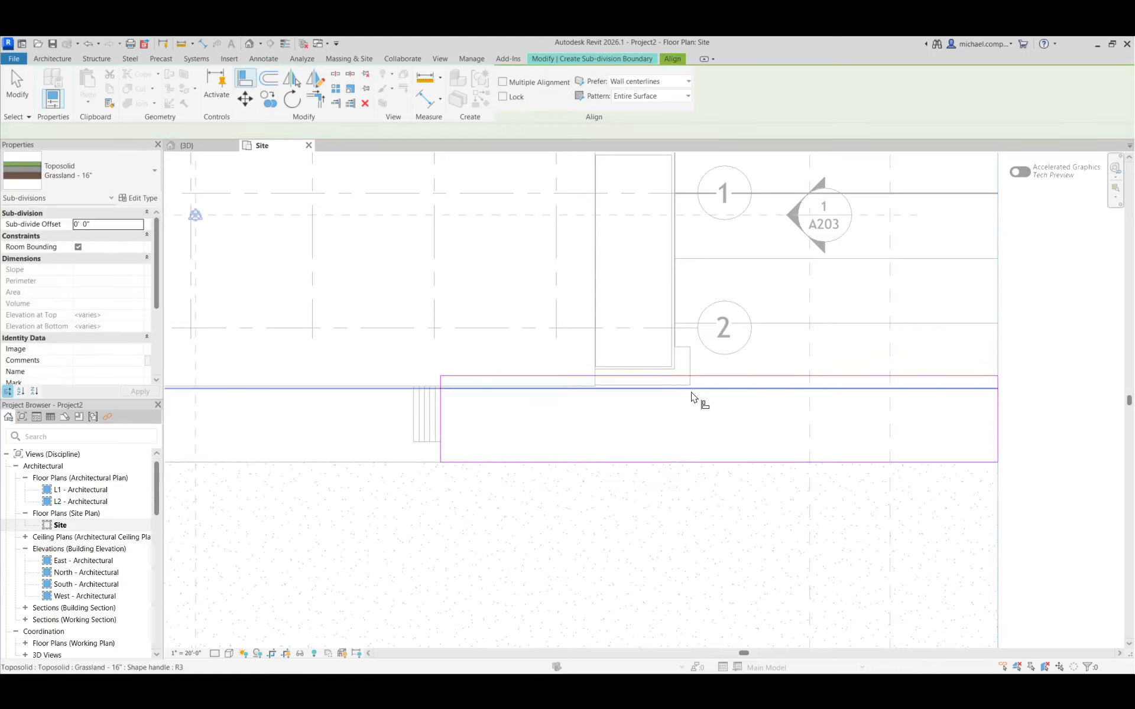
pyautogui.click(690, 385)
pyautogui.click(692, 376)
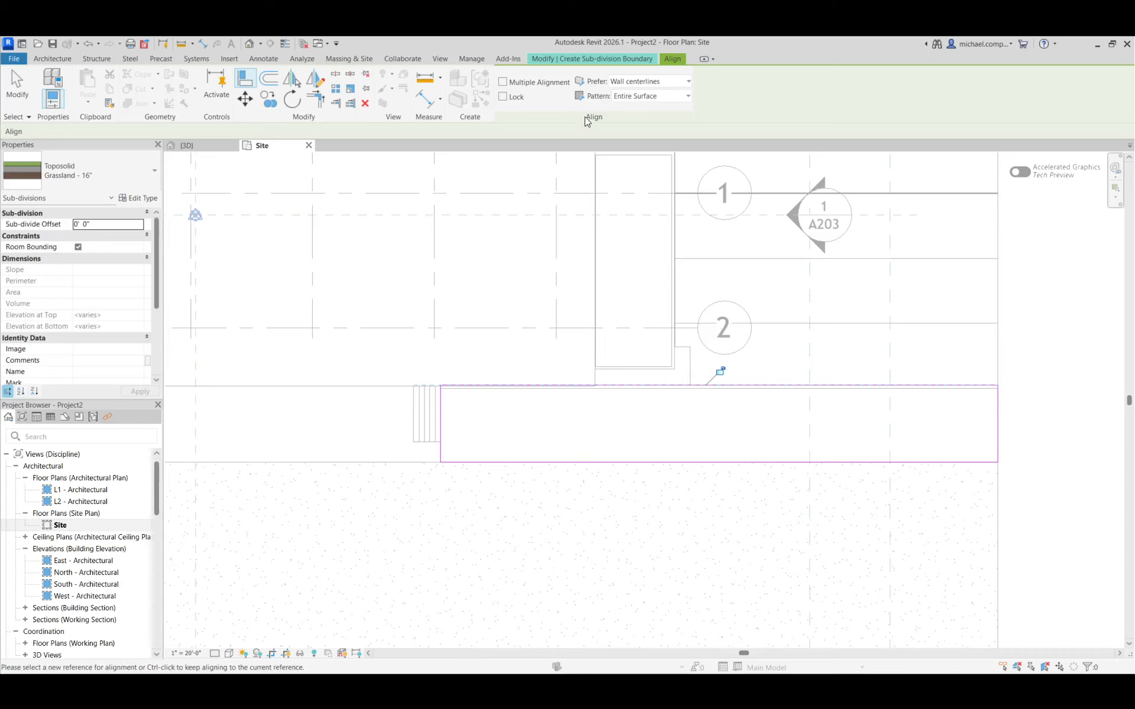
pyautogui.click(591, 58)
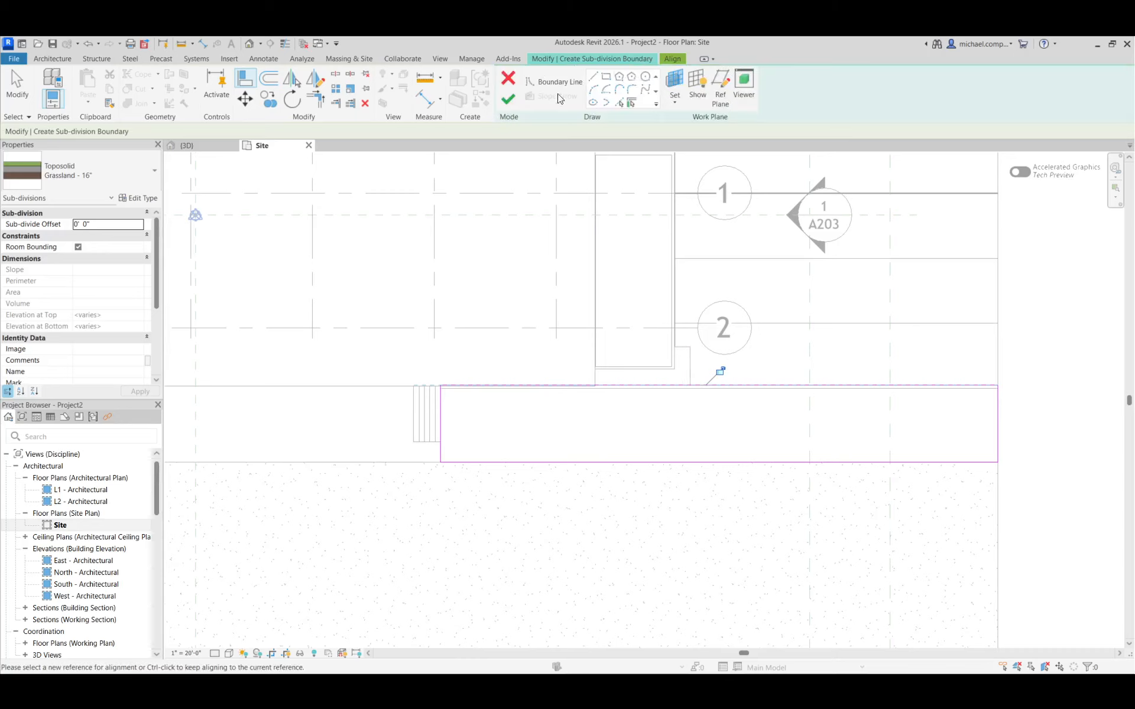
pyautogui.click(506, 99)
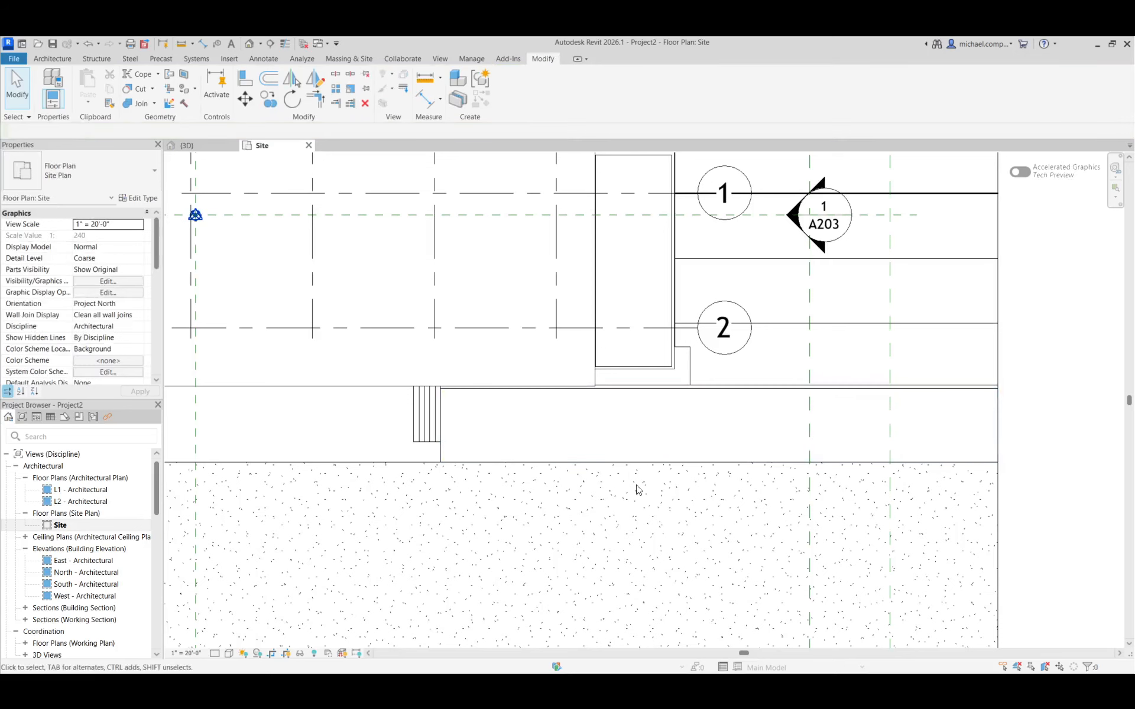
pyautogui.click(203, 147)
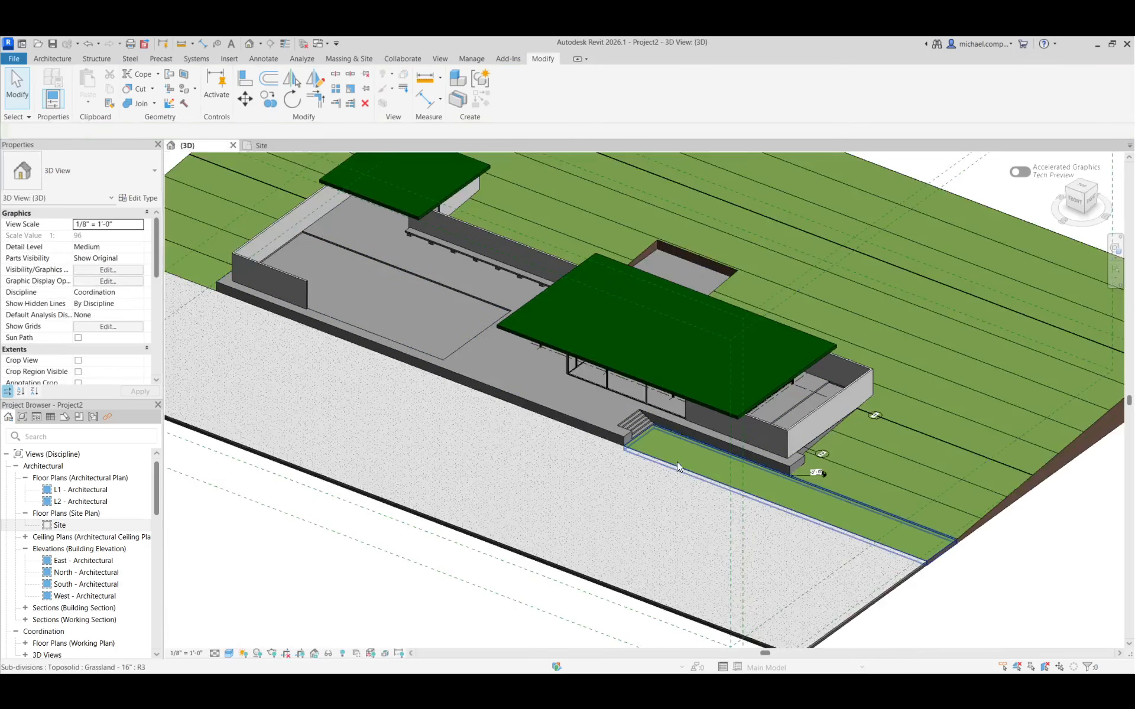
# Change the type of the narrow sub-division beside the entry stairs to Path - 8" Concrete
pyautogui.click(922, 555)
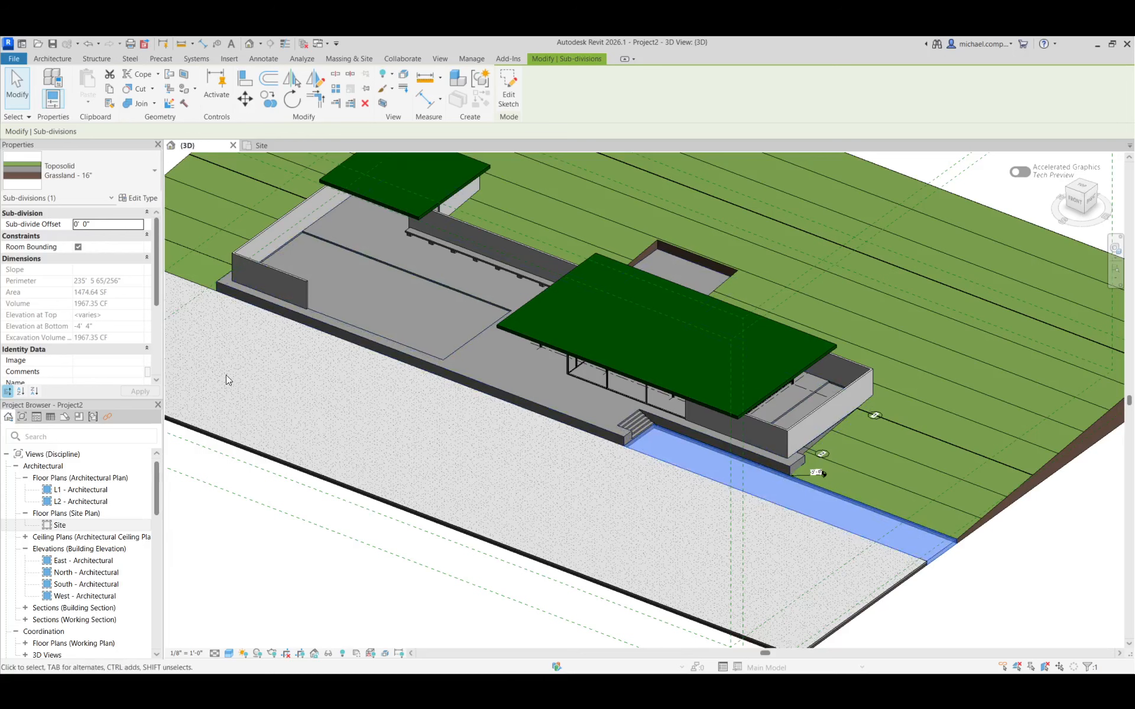
pyautogui.click(105, 178)
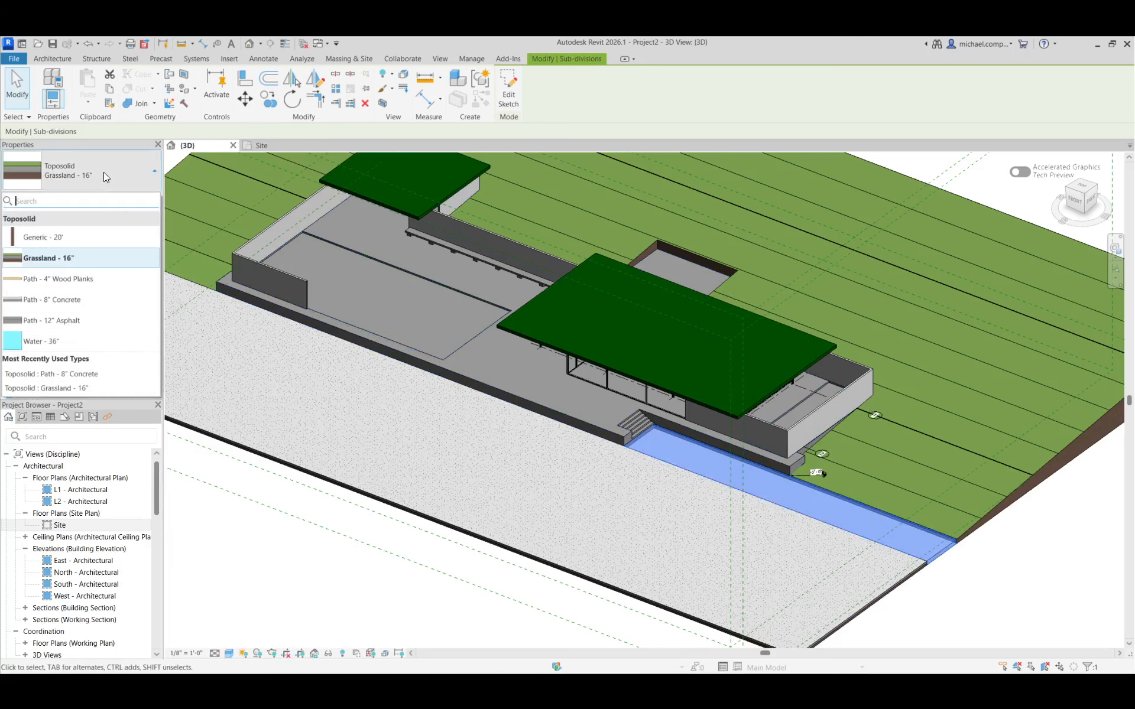
pyautogui.click(67, 308)
pyautogui.click(940, 594)
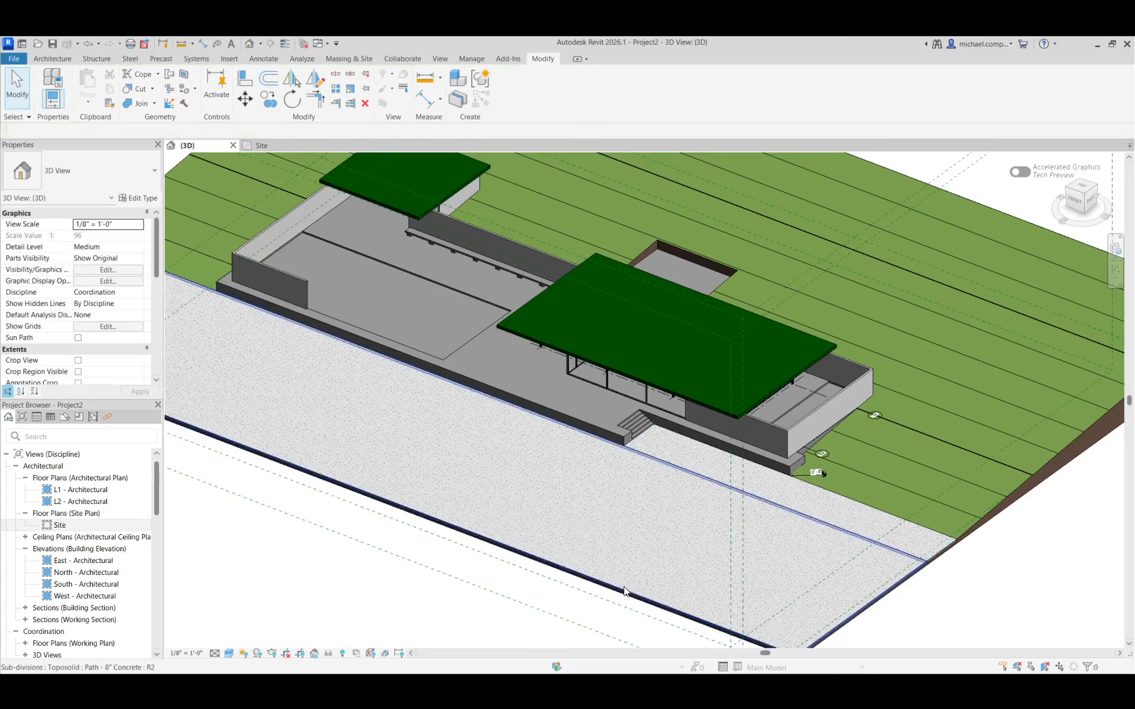
# Change the wide front strip sub-division's type to Path - 12" Asphalt
pyautogui.click(633, 559)
pyautogui.click(92, 181)
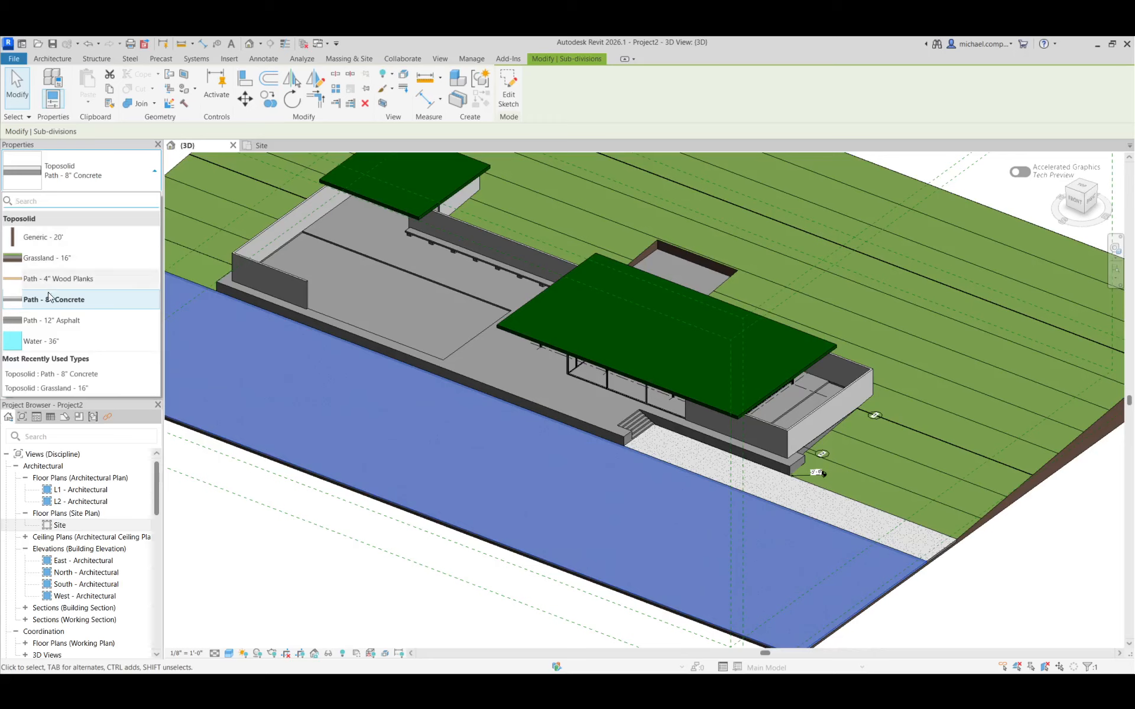
pyautogui.click(52, 318)
pyautogui.press('Escape')
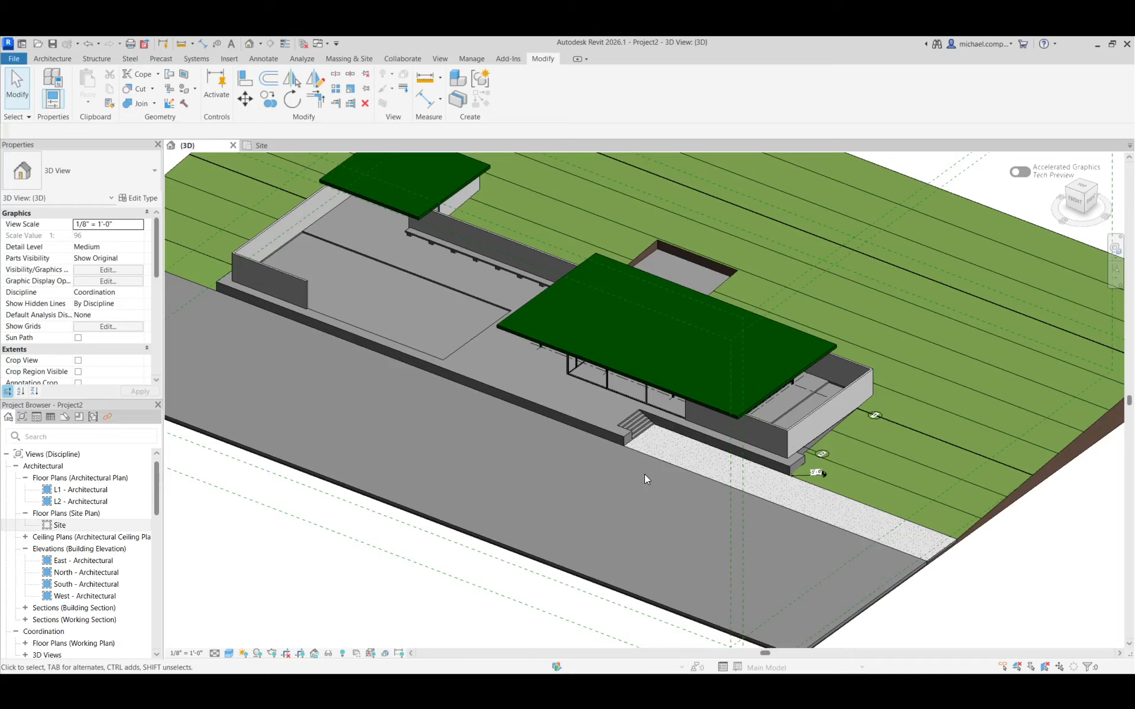
# Review the paved site in 3D, then examine the exterior stairs behind the building on the L1 - Architectural floor plan
pyautogui.scroll(-2, 650, 487)
pyautogui.scroll(4, 425, 366)
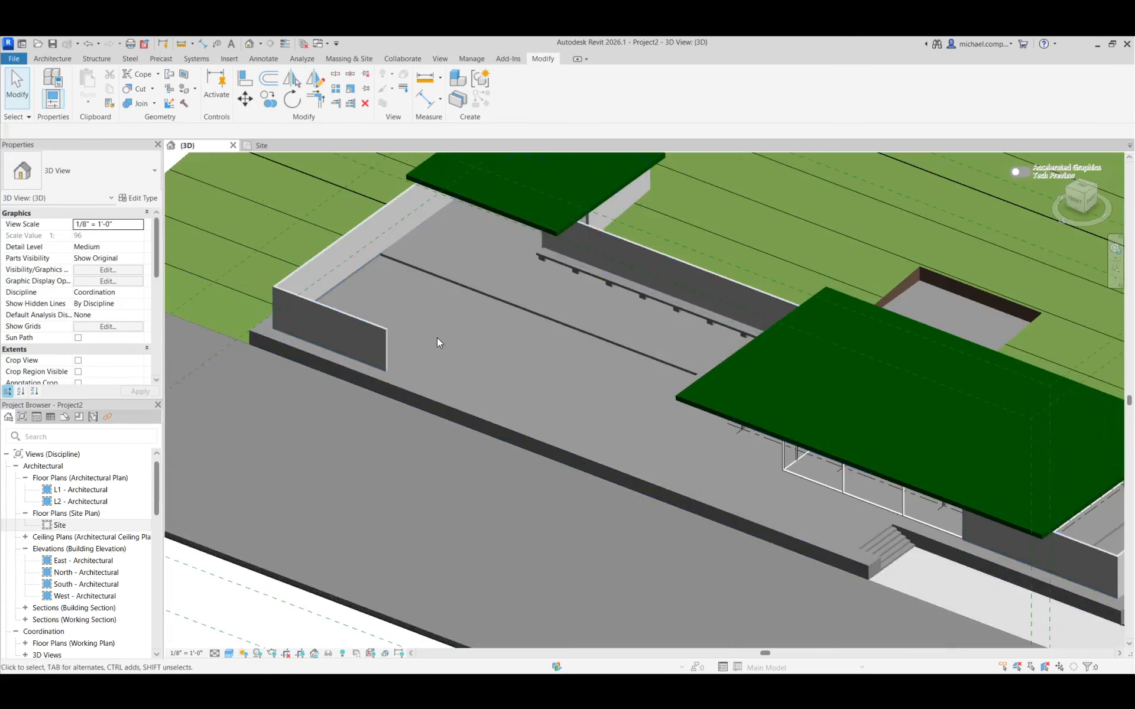
pyautogui.scroll(-1, 432, 365)
pyautogui.scroll(-3, 434, 371)
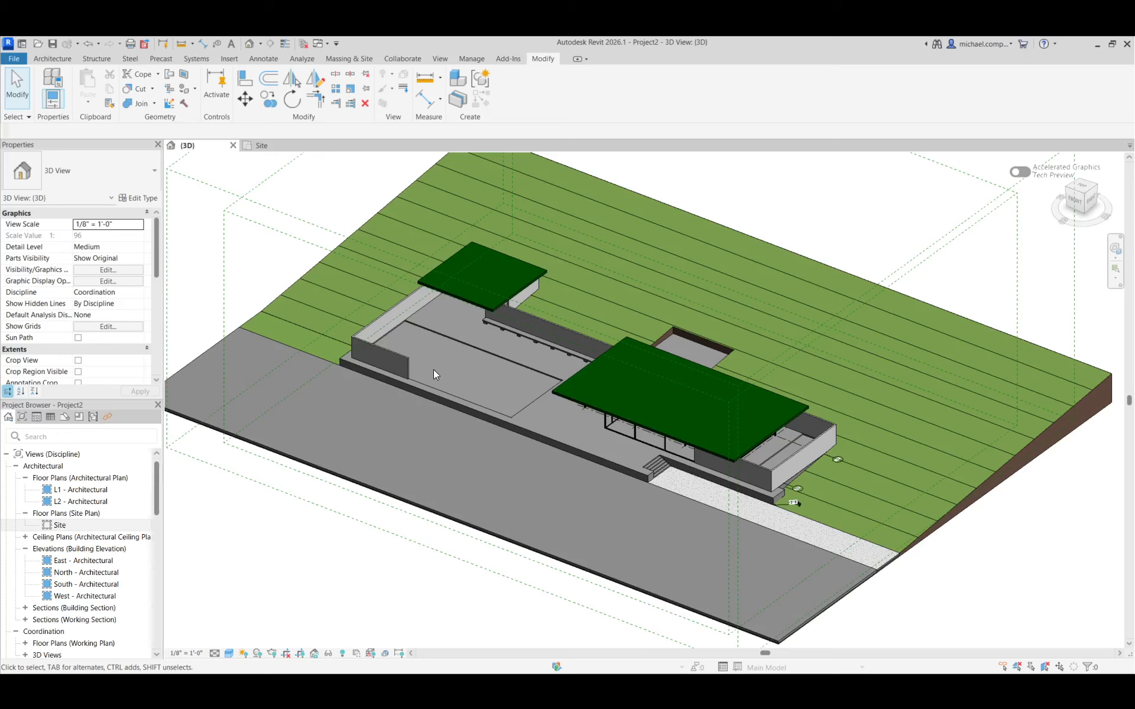
pyautogui.doubleClick(88, 522)
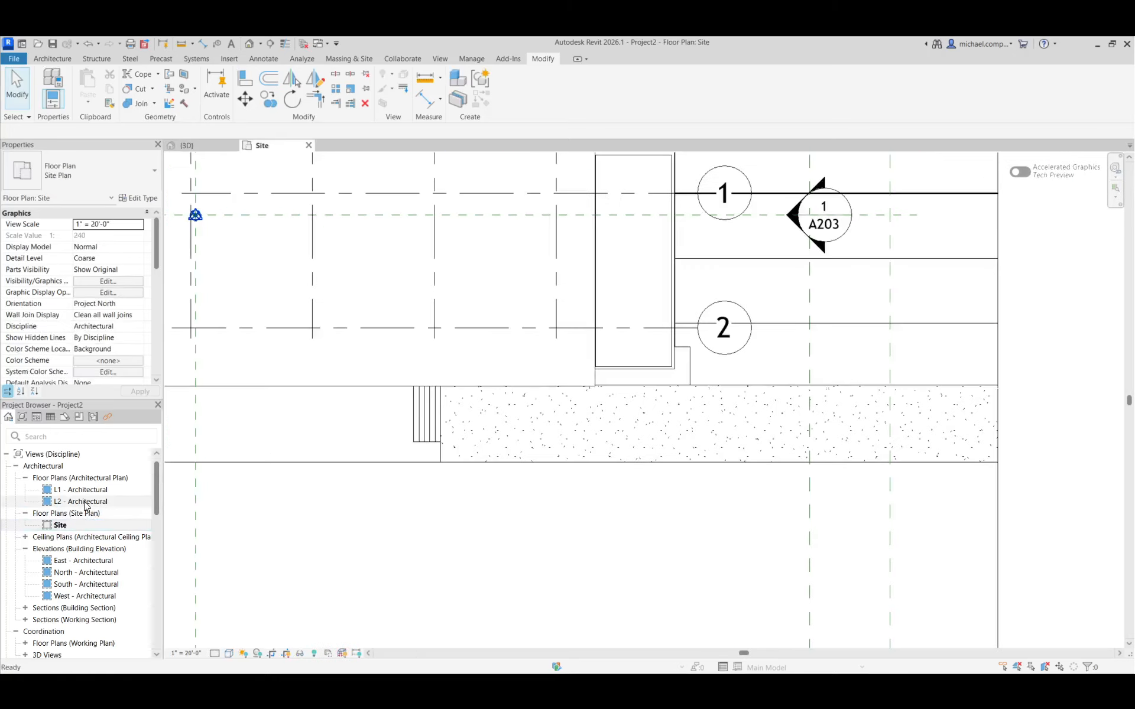
pyautogui.doubleClick(83, 490)
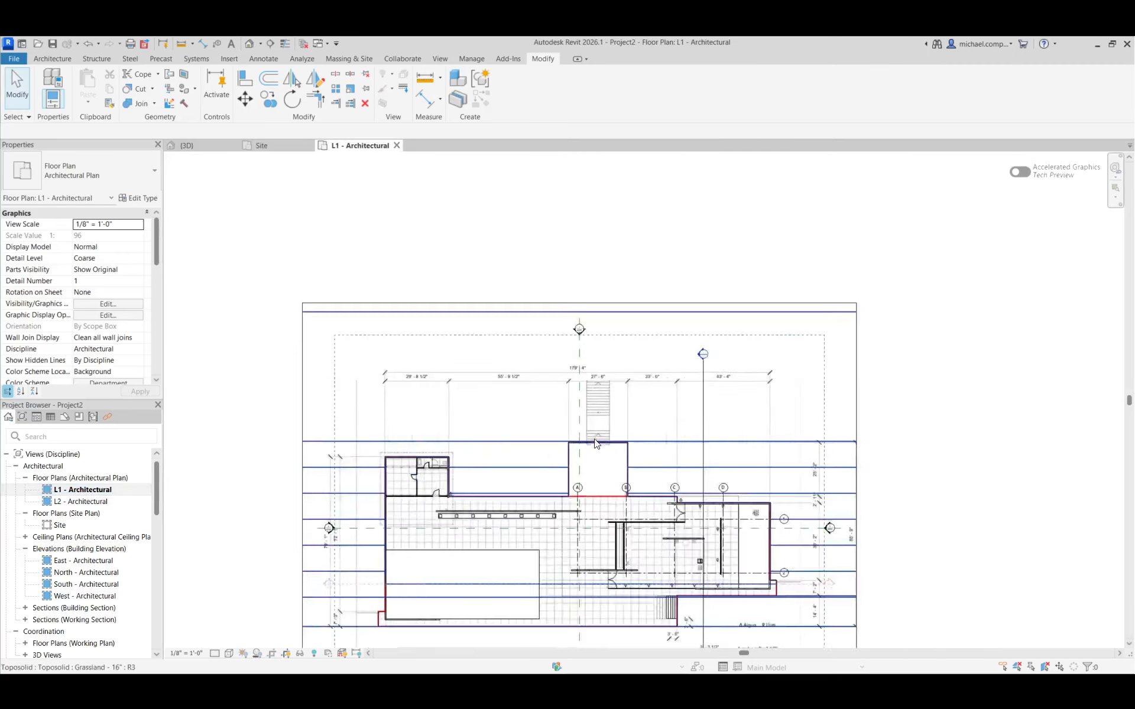
pyautogui.scroll(2, 596, 444)
pyautogui.scroll(3, 612, 395)
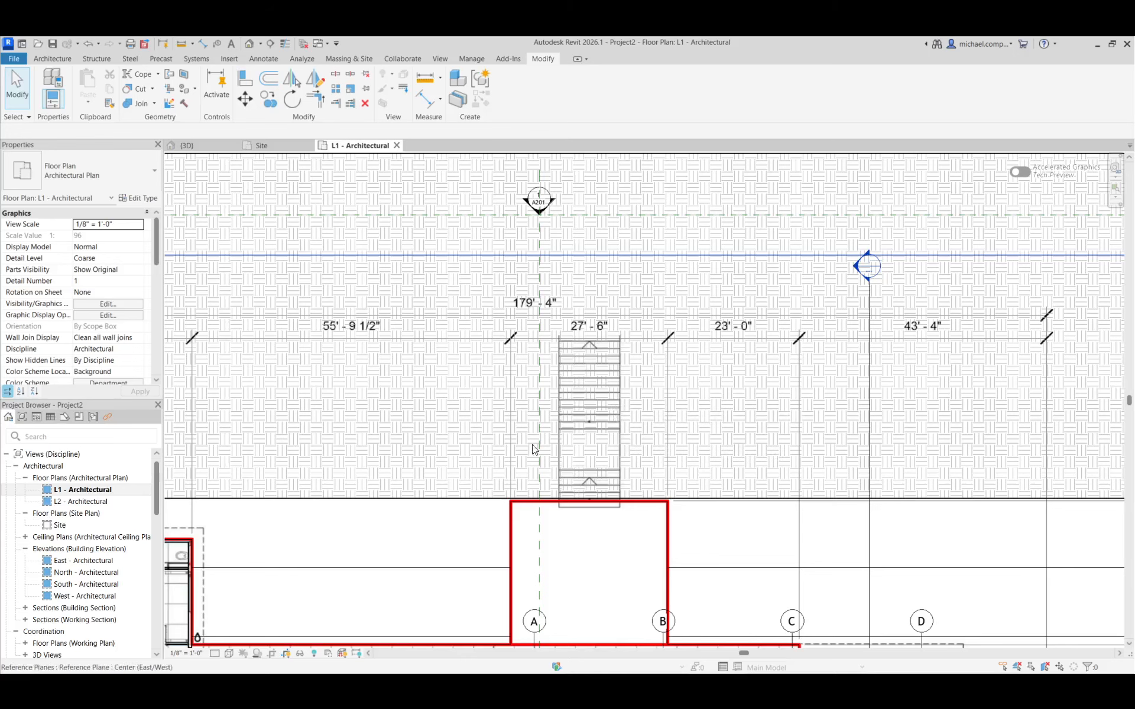
pyautogui.scroll(-2, 534, 450)
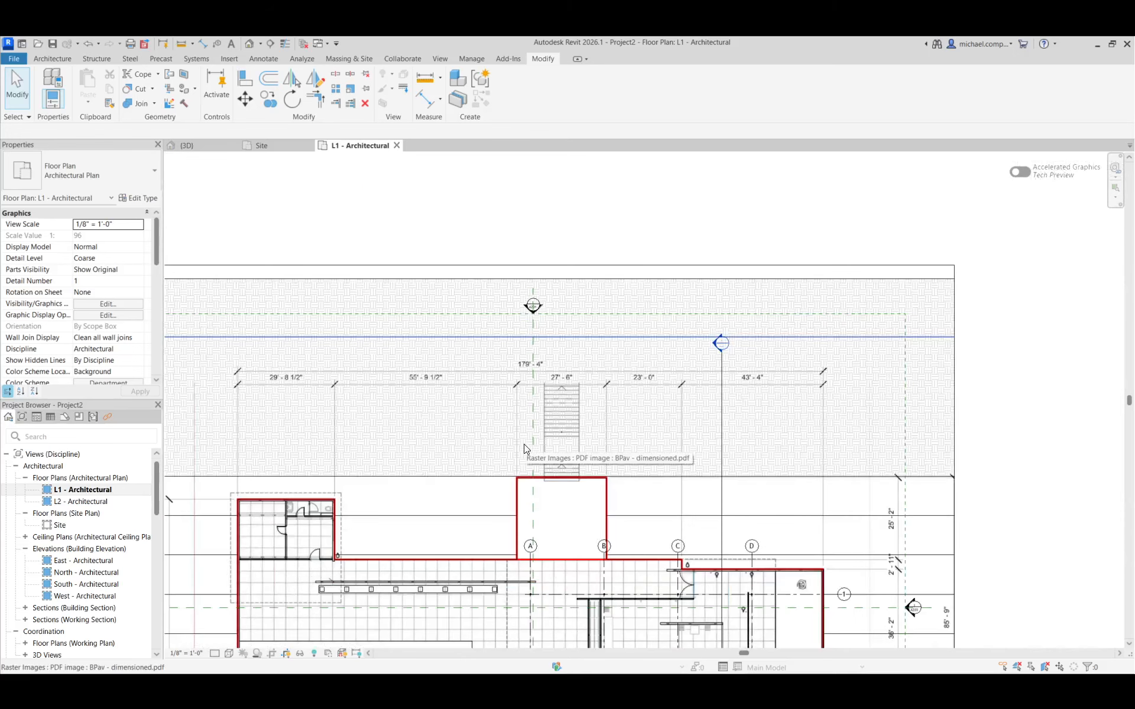
# Return to the 3D view and inspect the sloped site, paving and building from other angles
pyautogui.click(187, 145)
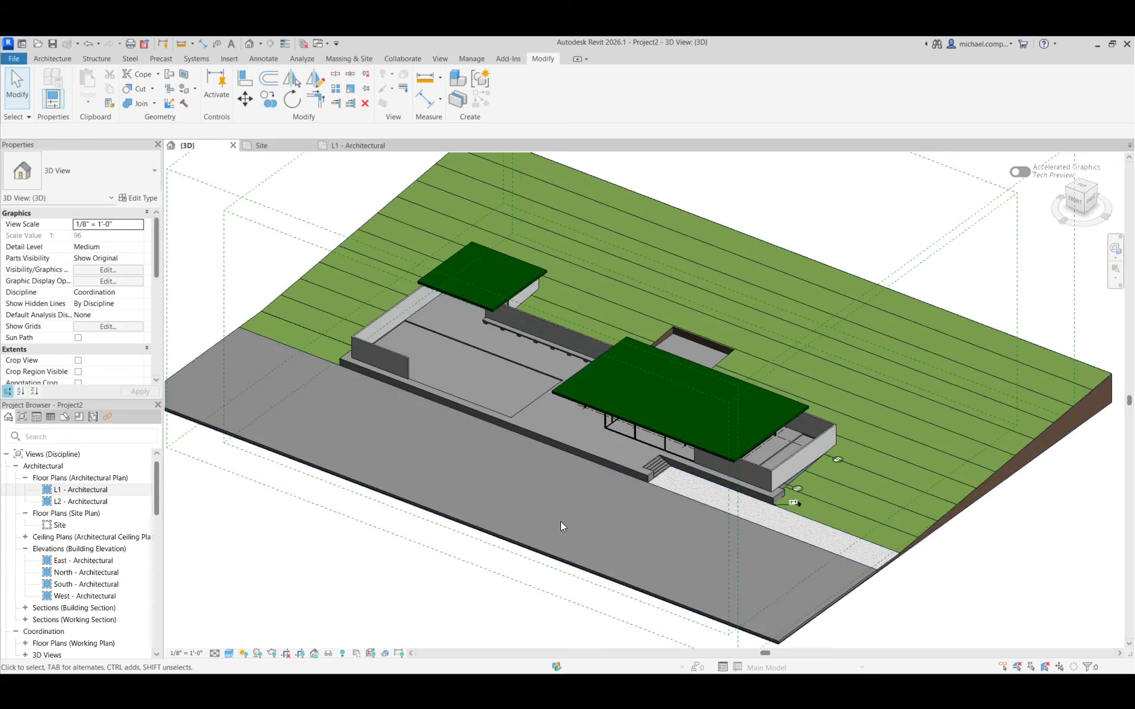
pyautogui.keyDown('shift'); pyautogui.moveTo(561, 521); pyautogui.dragTo(548, 384, button='middle'); pyautogui.keyUp('shift')
pyautogui.click(549, 379)
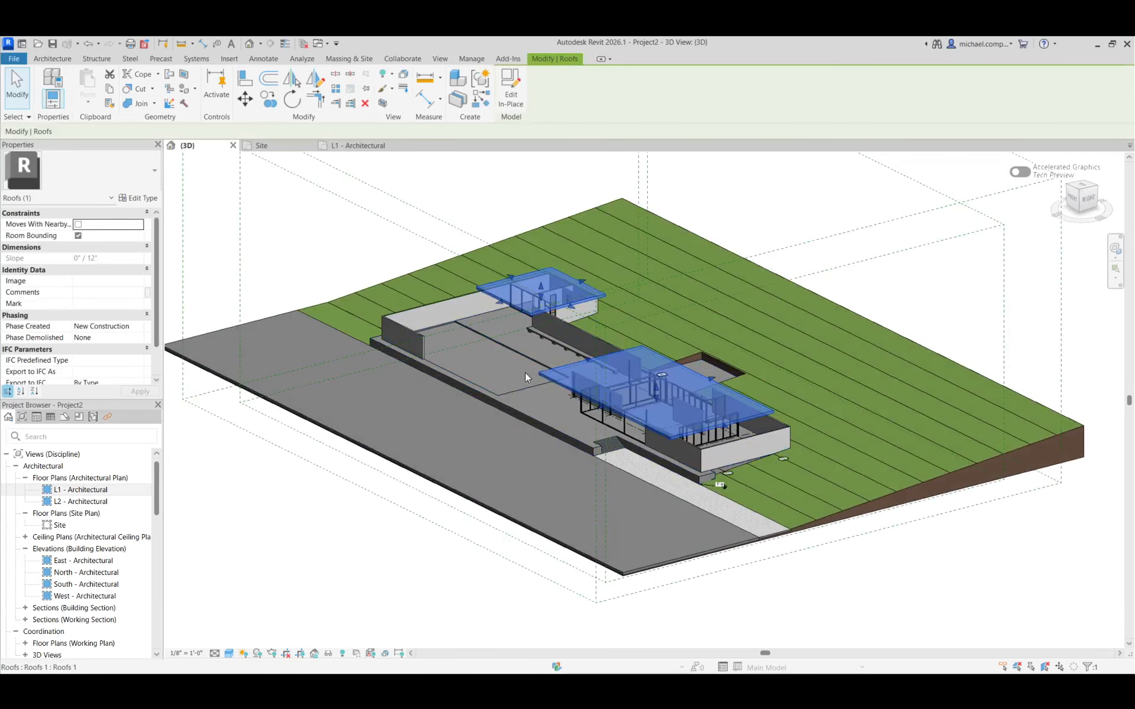
pyautogui.press('Escape')
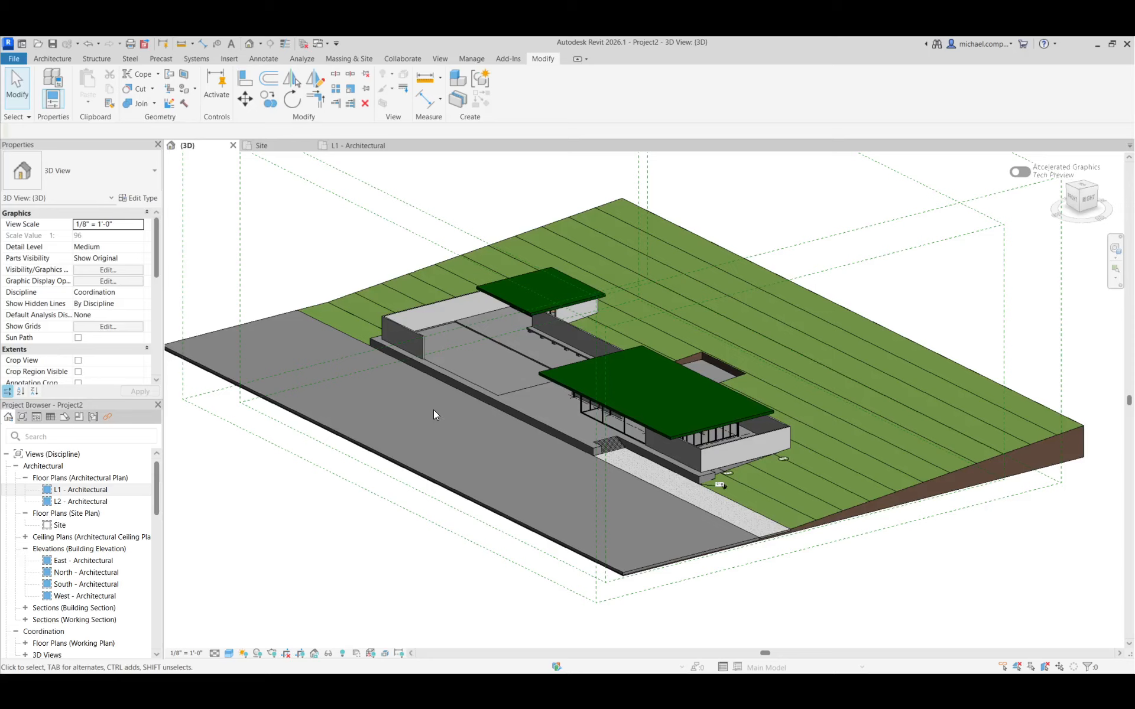
pyautogui.keyDown('shift'); pyautogui.moveTo(434, 413); pyautogui.dragTo(456, 457, button='middle'); pyautogui.keyUp('shift')
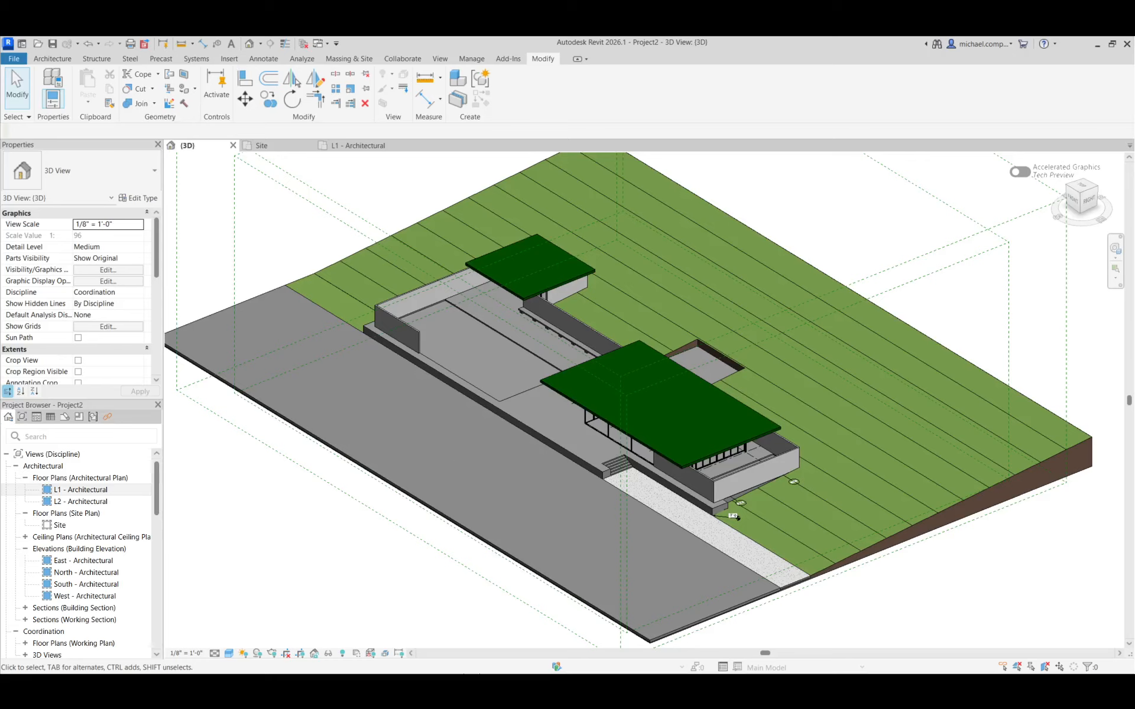
# Switch to Chrome and search the web for "mies bcn" in a new tab
pyautogui.click(714, 660)
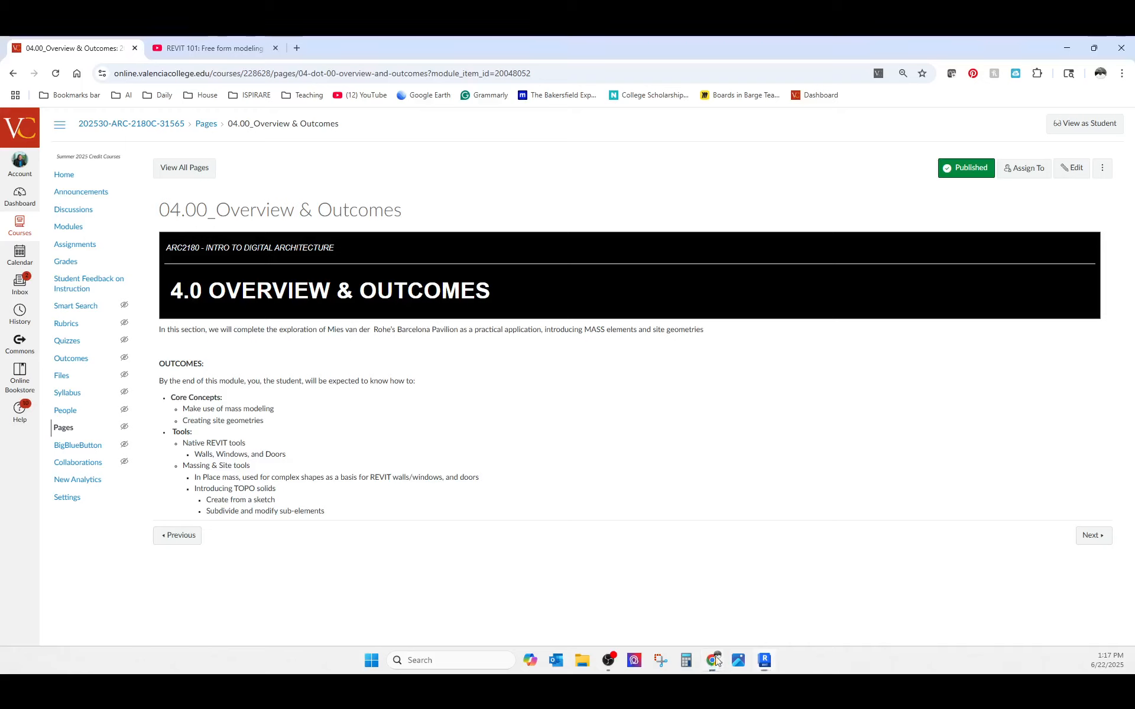
pyautogui.click(282, 46)
pyautogui.click(296, 48)
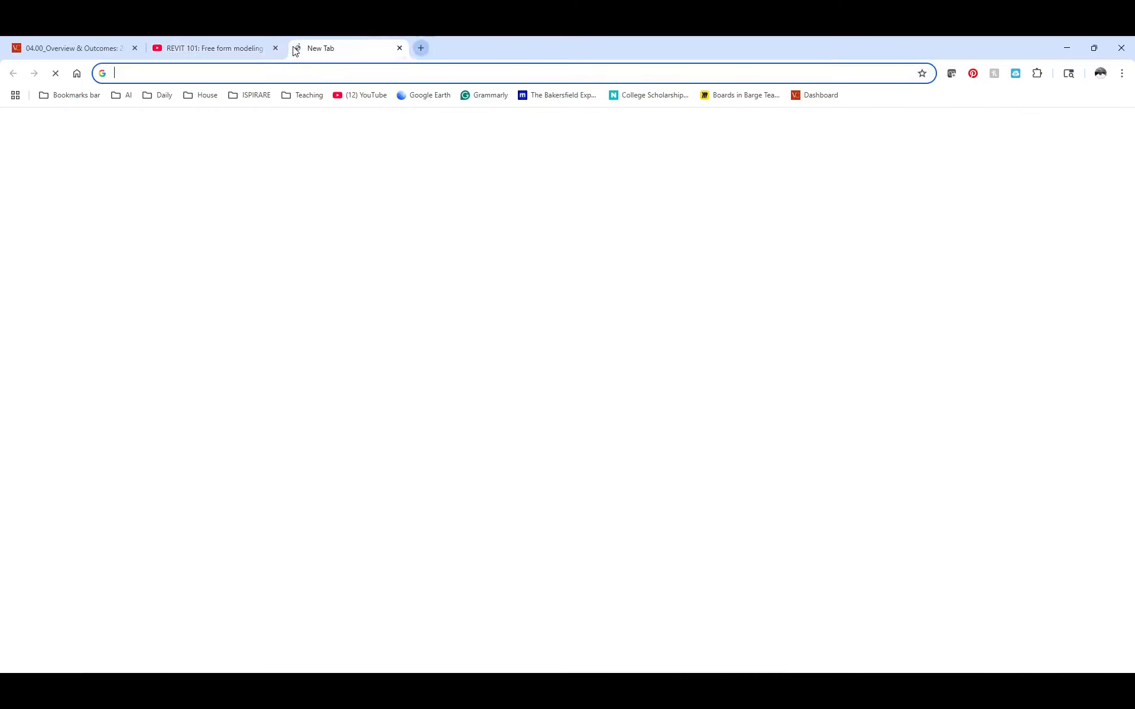
pyautogui.click(305, 72)
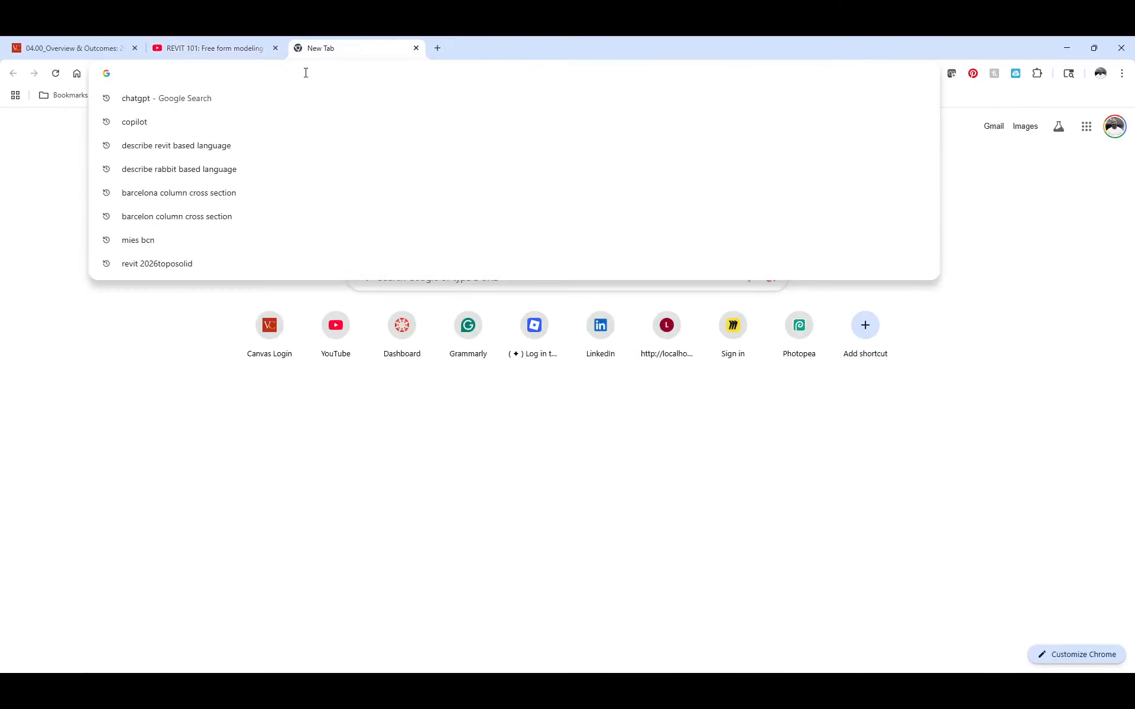
pyautogui.write('mies ')
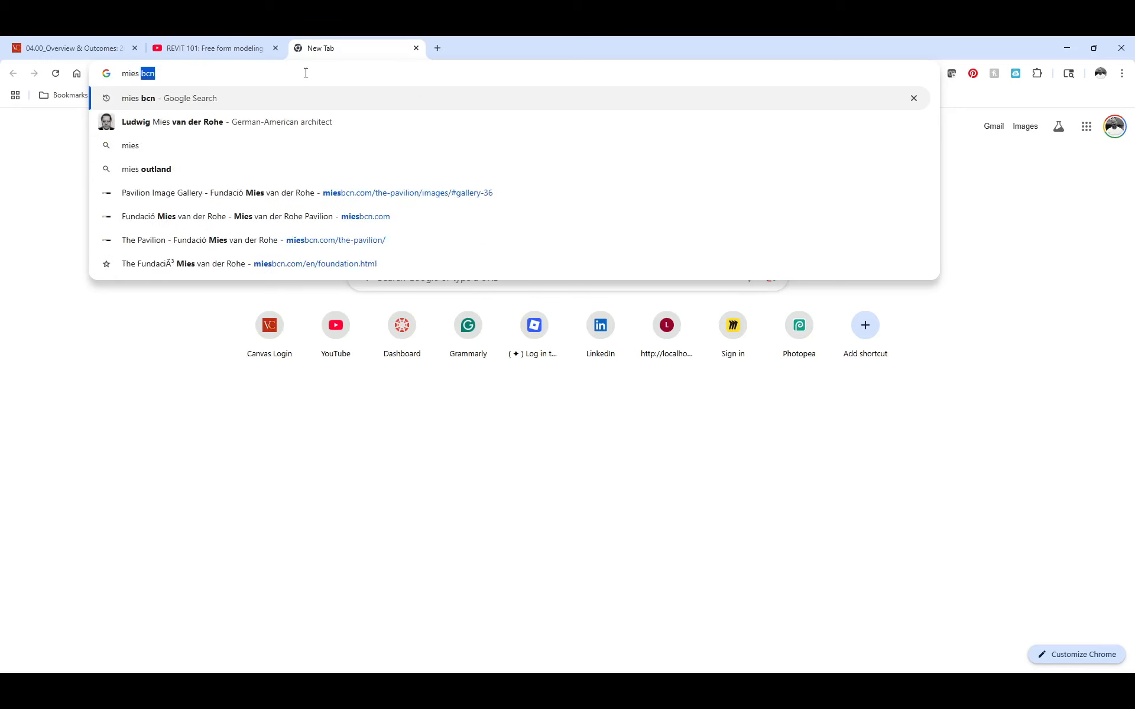
pyautogui.write('bcn')
pyautogui.press('Return')
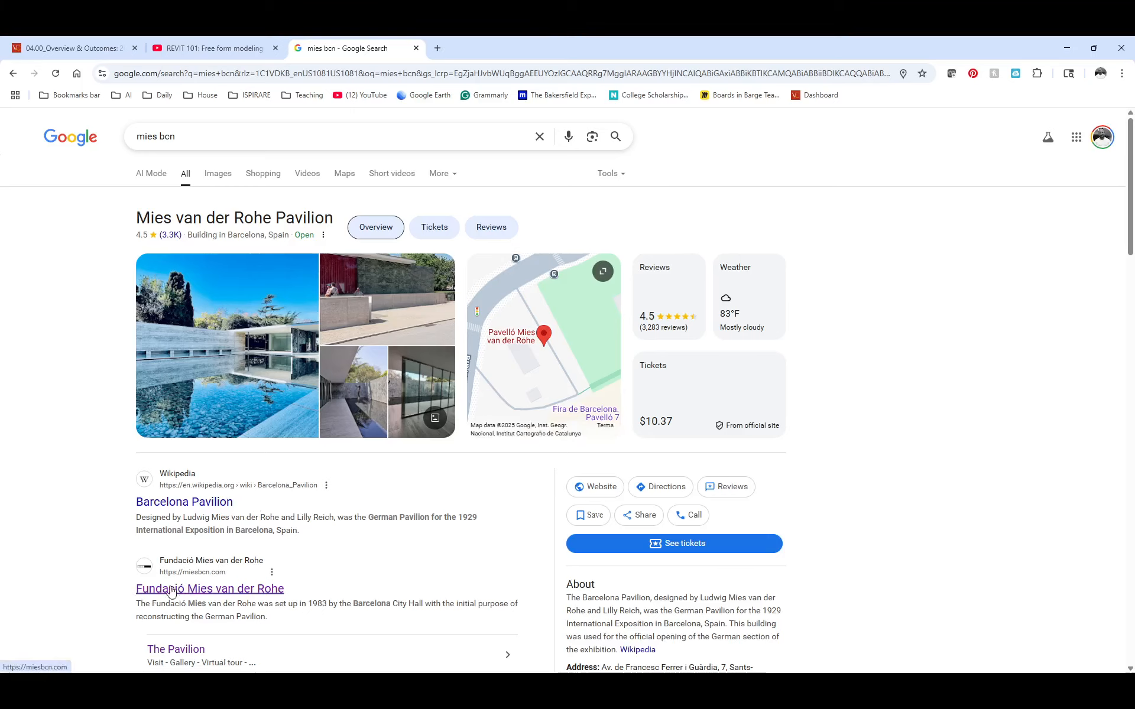
# Open the Fundació Mies van der Rohe website and find the Barcelona Pavilion drawings on its Pavilion page
pyautogui.click(214, 590)
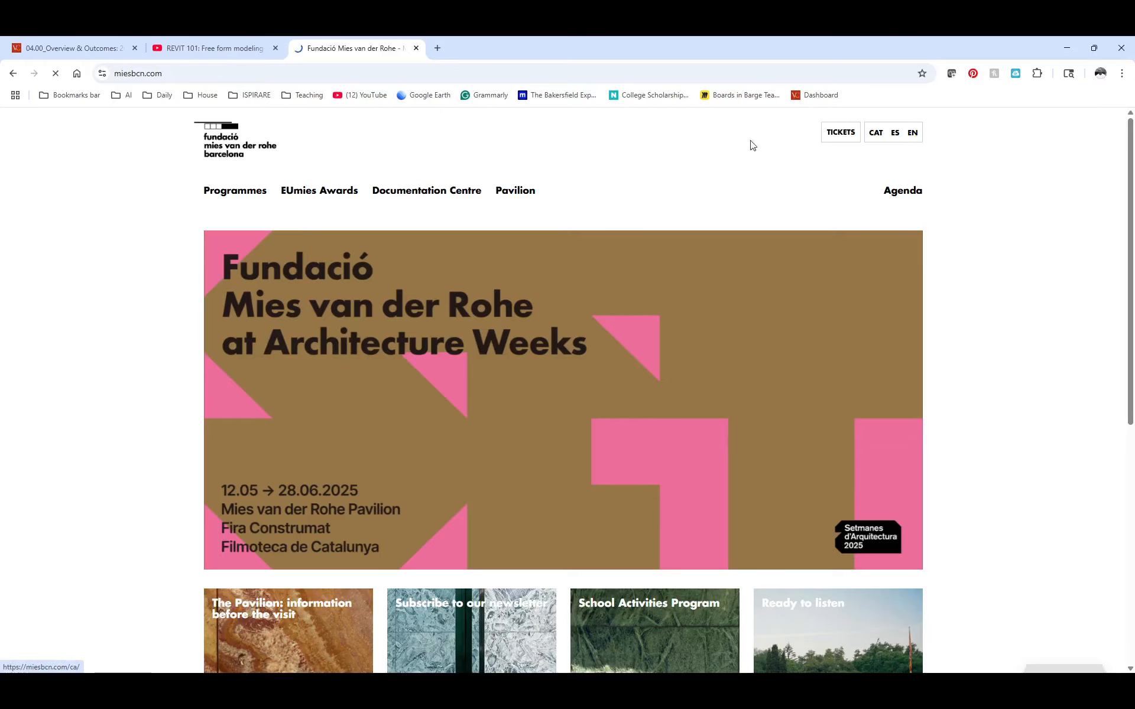
pyautogui.click(505, 195)
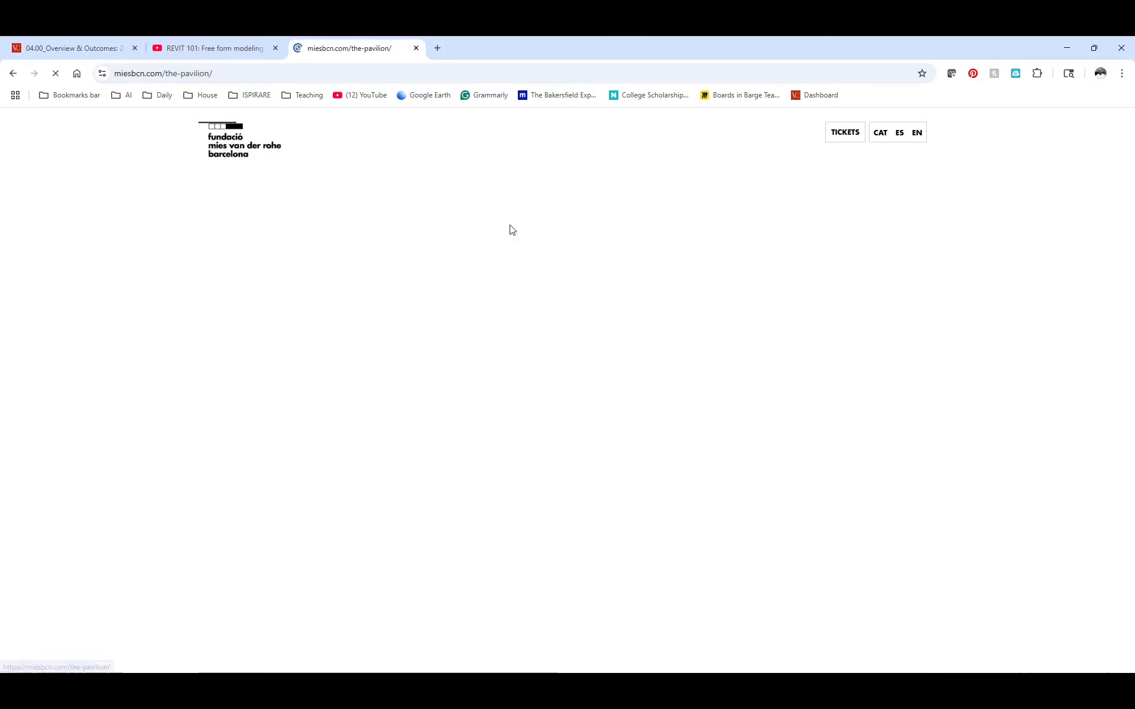
pyautogui.scroll(-10, 528, 363)
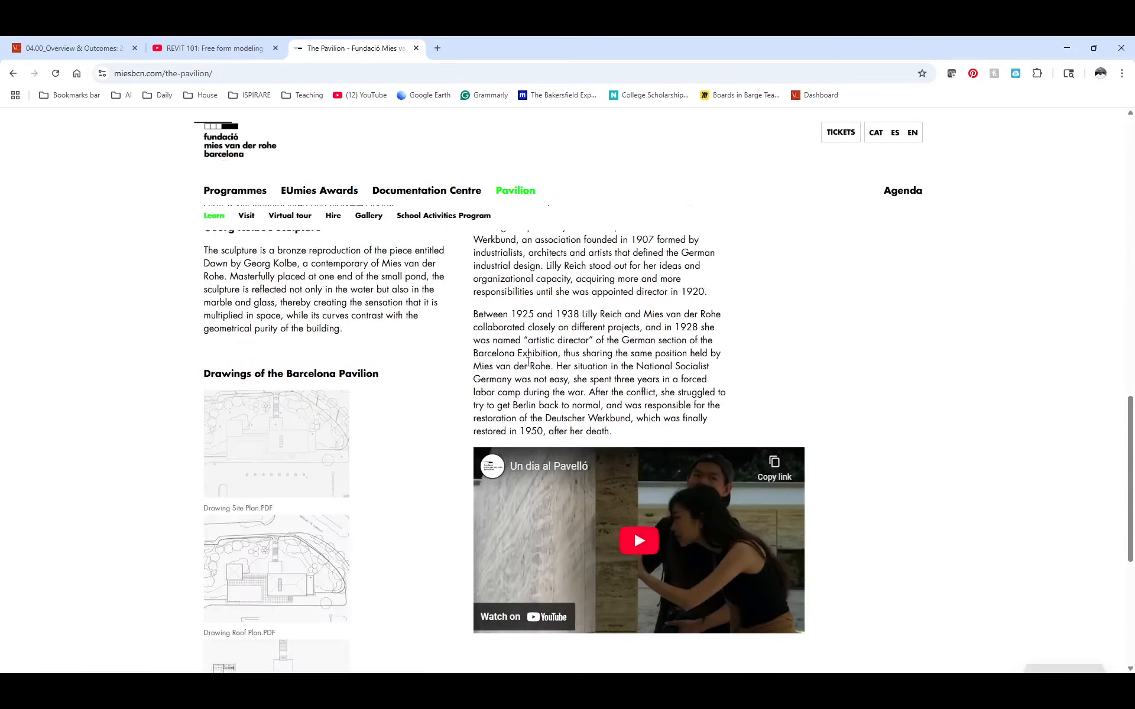
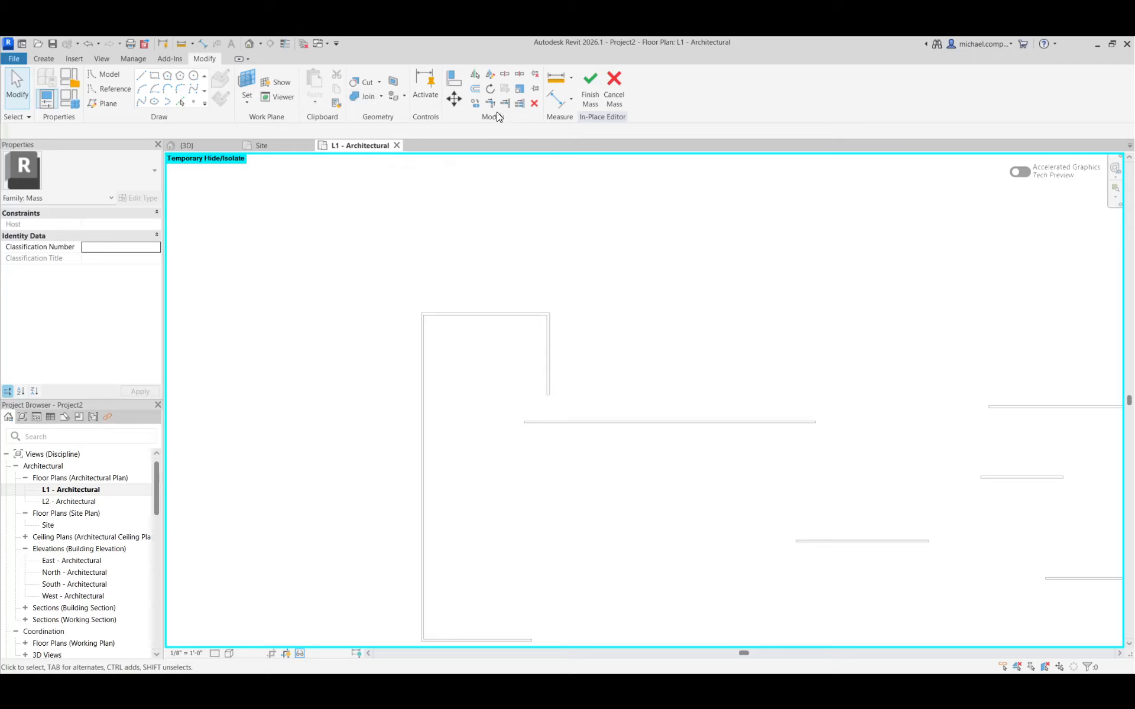
# Trim the outer model lines of the U-shaped wall outline to a corner where its top and short return segments meet
pyautogui.click(490, 103)
pyautogui.scroll(5, 543, 322)
pyautogui.click(539, 324)
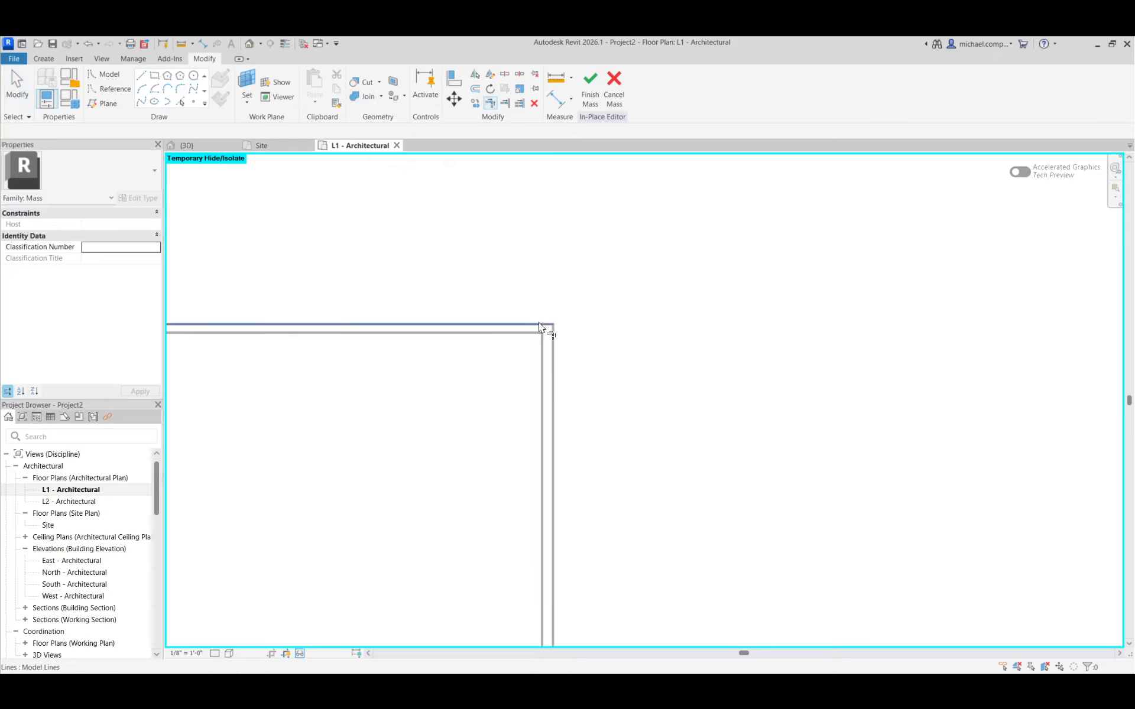
pyautogui.click(553, 342)
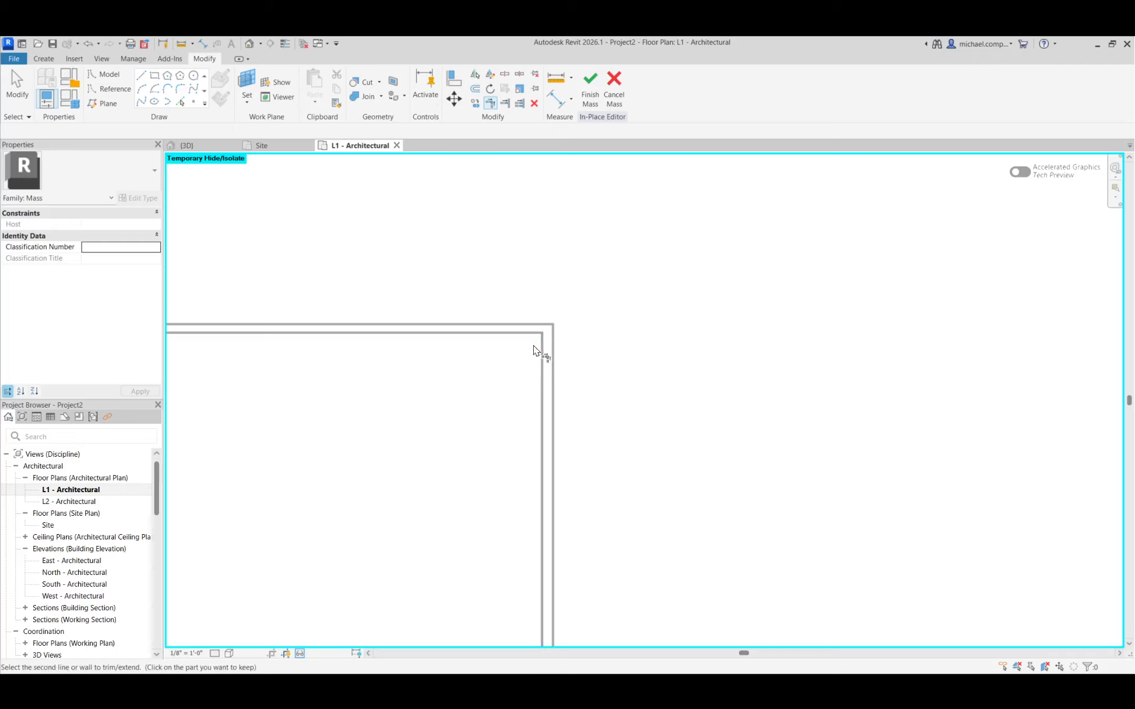
pyautogui.press('Escape')
# Create a solid form in the 3D view from all lines of the closed U-shaped wall outline and finish the in-place mass
pyautogui.scroll(-3, 550, 272)
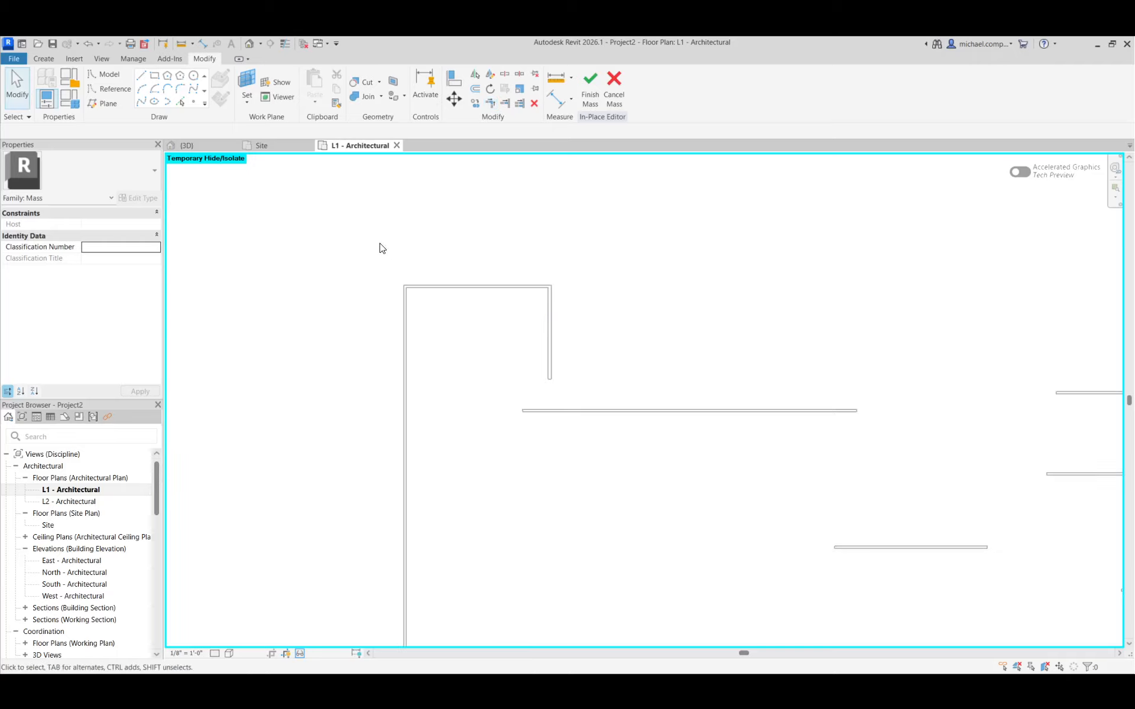
pyautogui.scroll(-2, 371, 240)
pyautogui.moveTo(346, 221); pyautogui.dragTo(505, 524)
pyautogui.scroll(5, 428, 487)
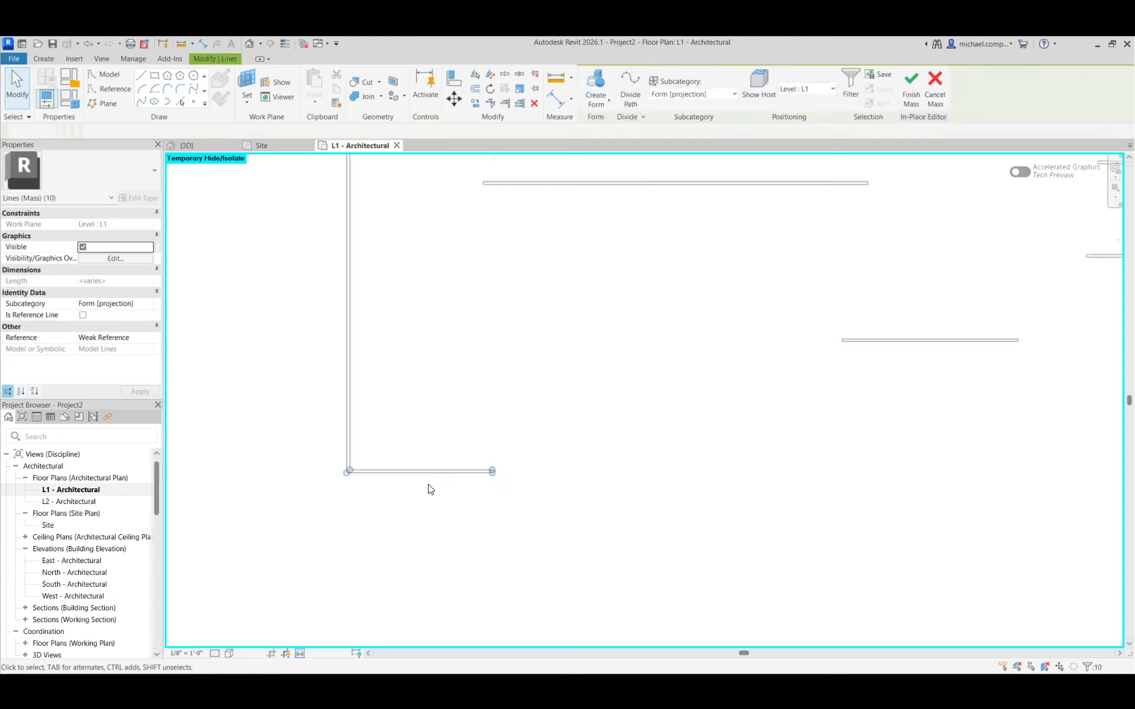
pyautogui.scroll(-4, 638, 478)
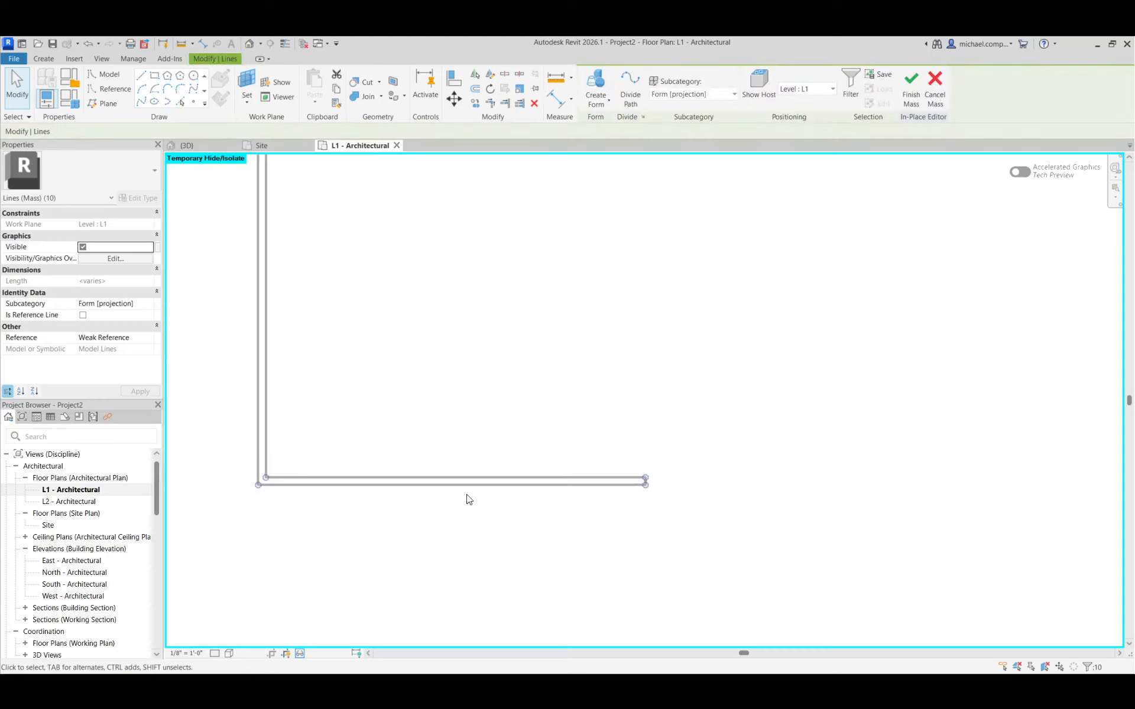
pyautogui.scroll(5, 226, 477)
pyautogui.scroll(-1, 348, 650)
pyautogui.scroll(-7, 339, 616)
pyautogui.scroll(-3, 333, 552)
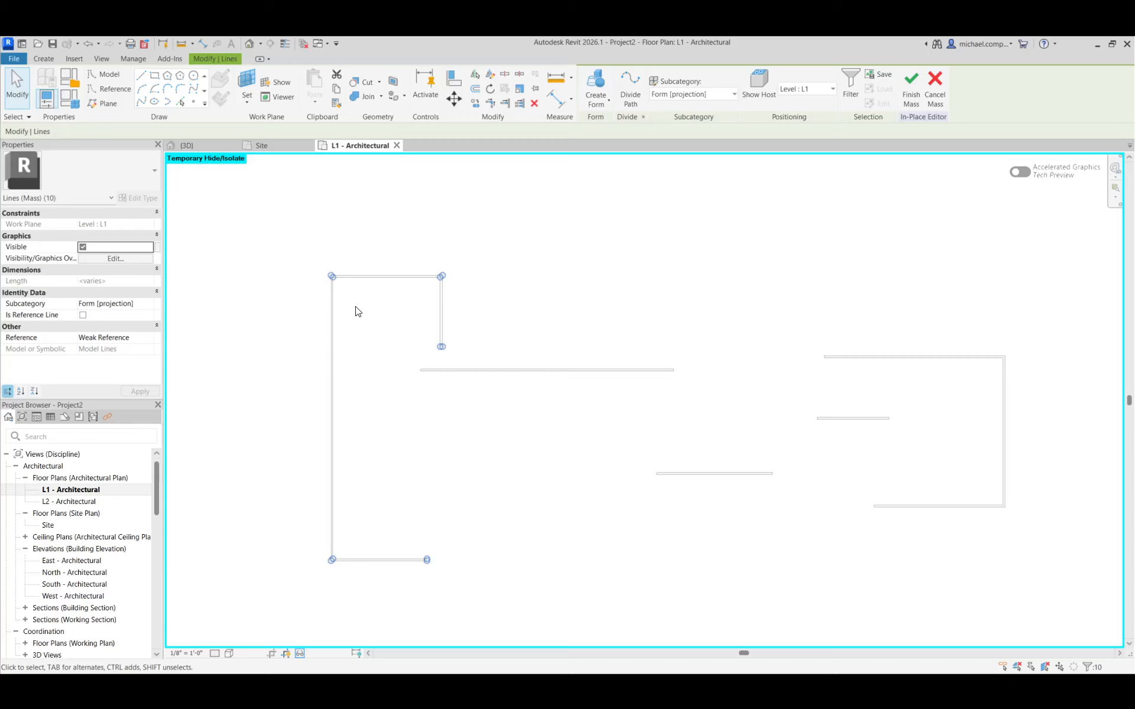
pyautogui.scroll(5, 321, 261)
pyautogui.scroll(-2, 379, 245)
pyautogui.scroll(-2, 379, 246)
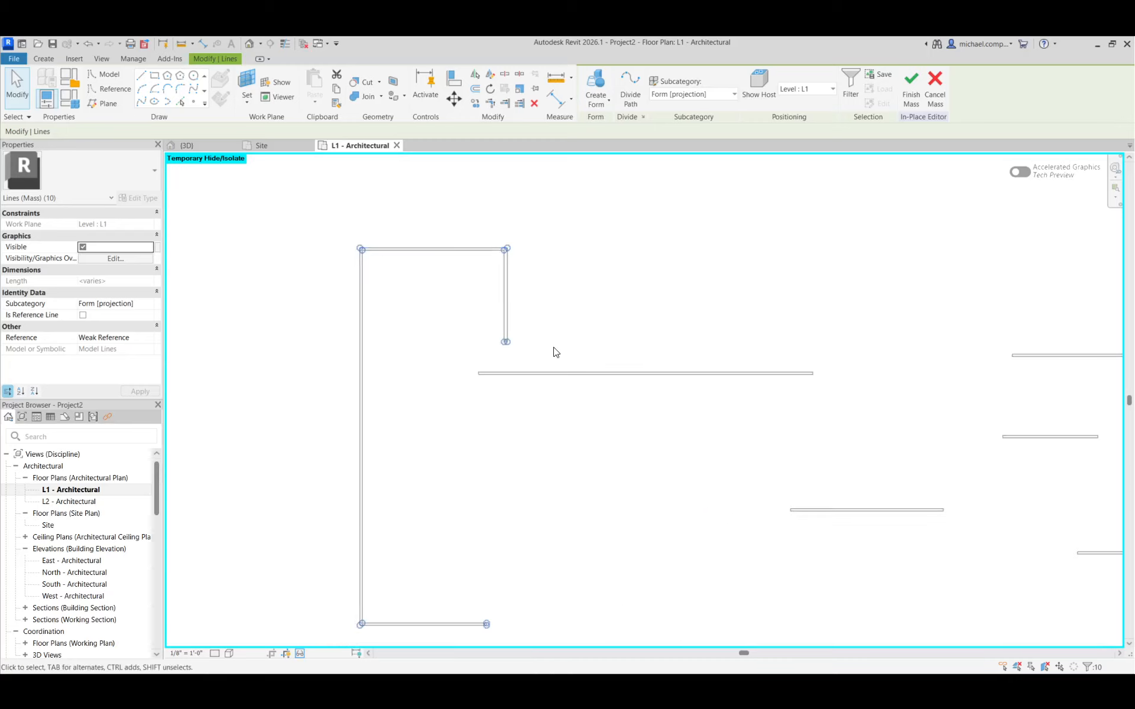
pyautogui.click(213, 145)
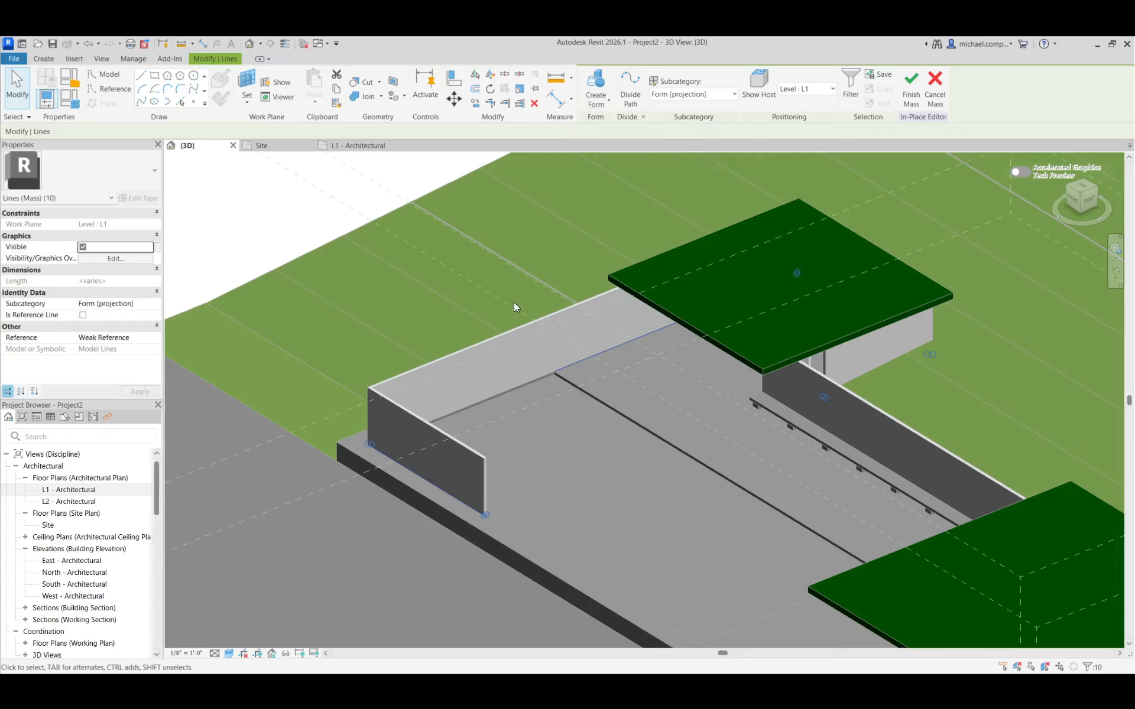
pyautogui.click(596, 99)
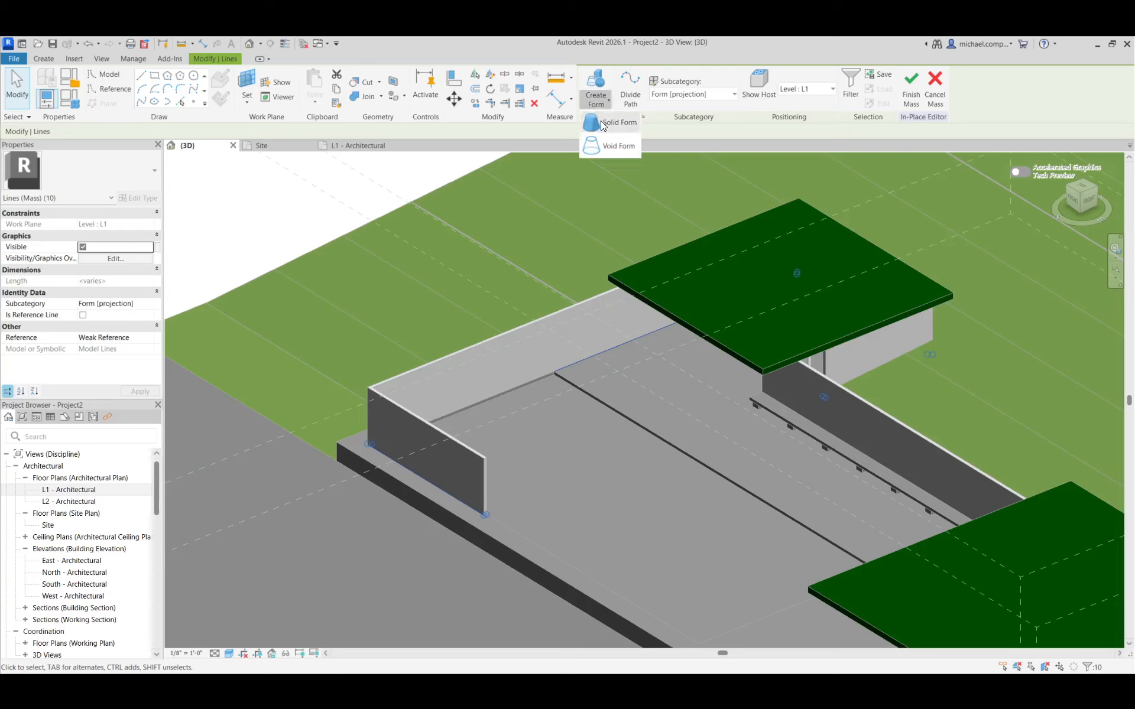
pyautogui.click(601, 121)
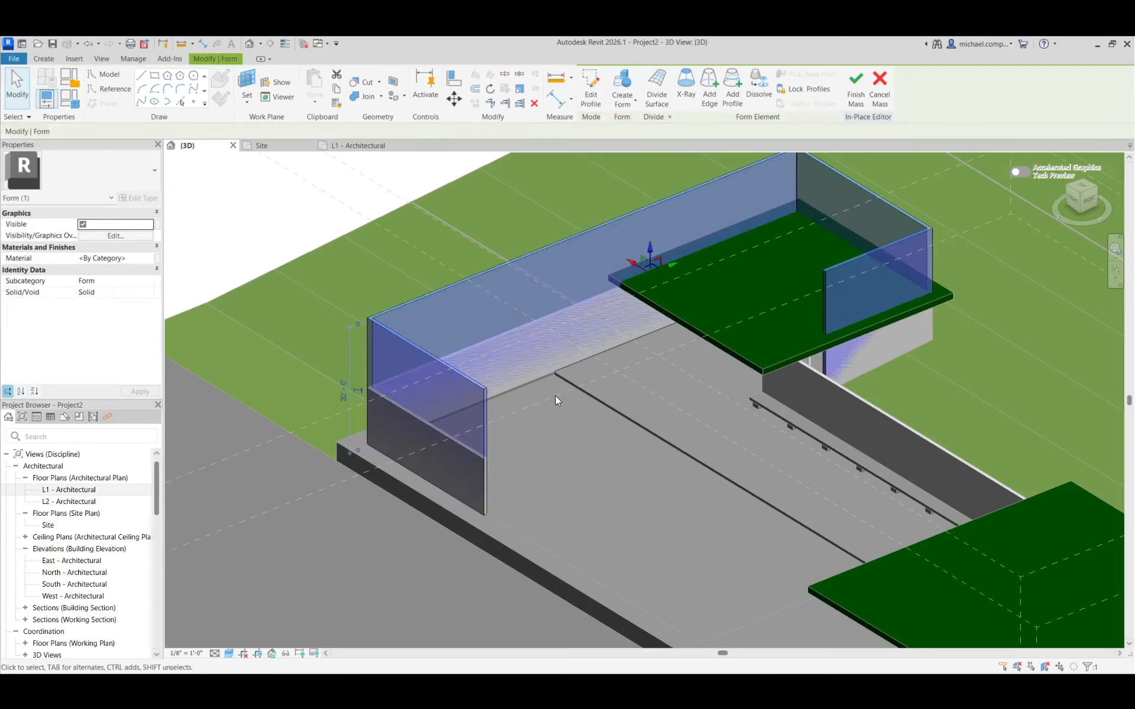
pyautogui.press('Escape')
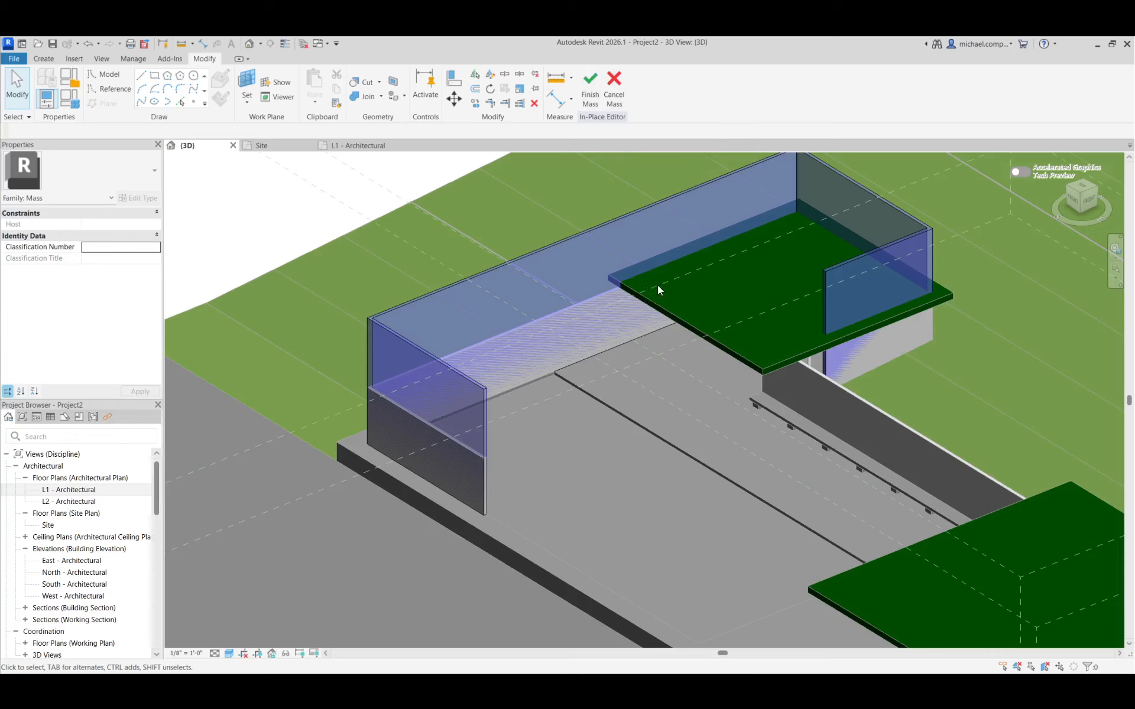
pyautogui.scroll(-3, 554, 305)
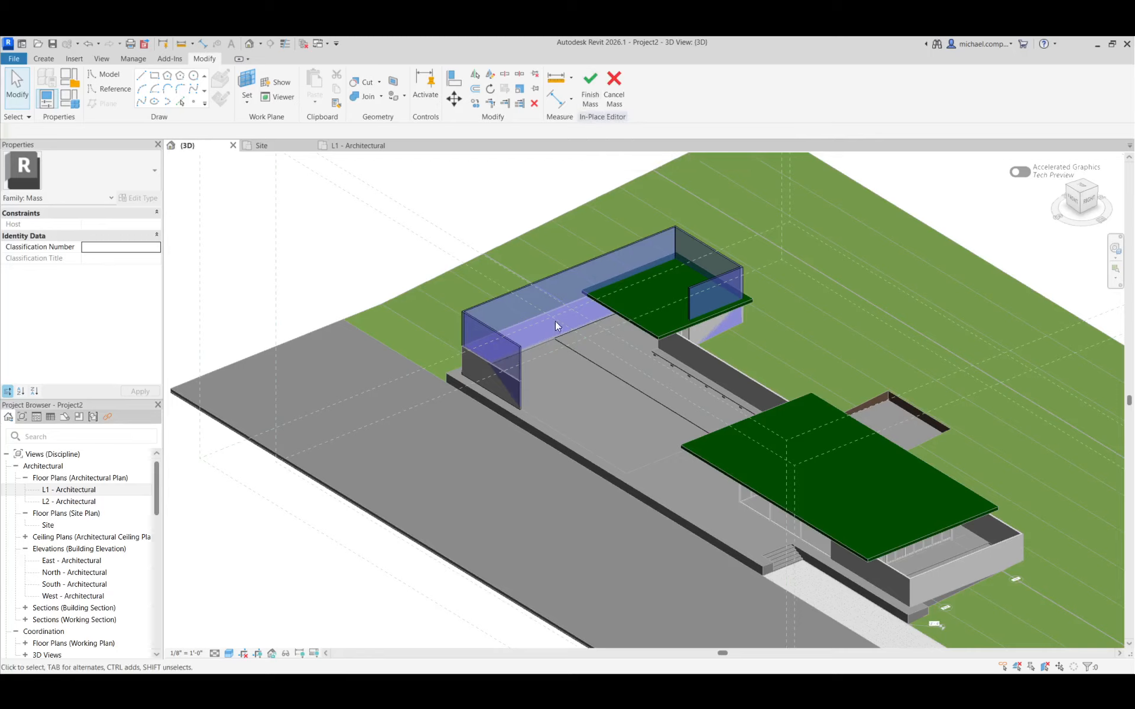
pyautogui.click(588, 102)
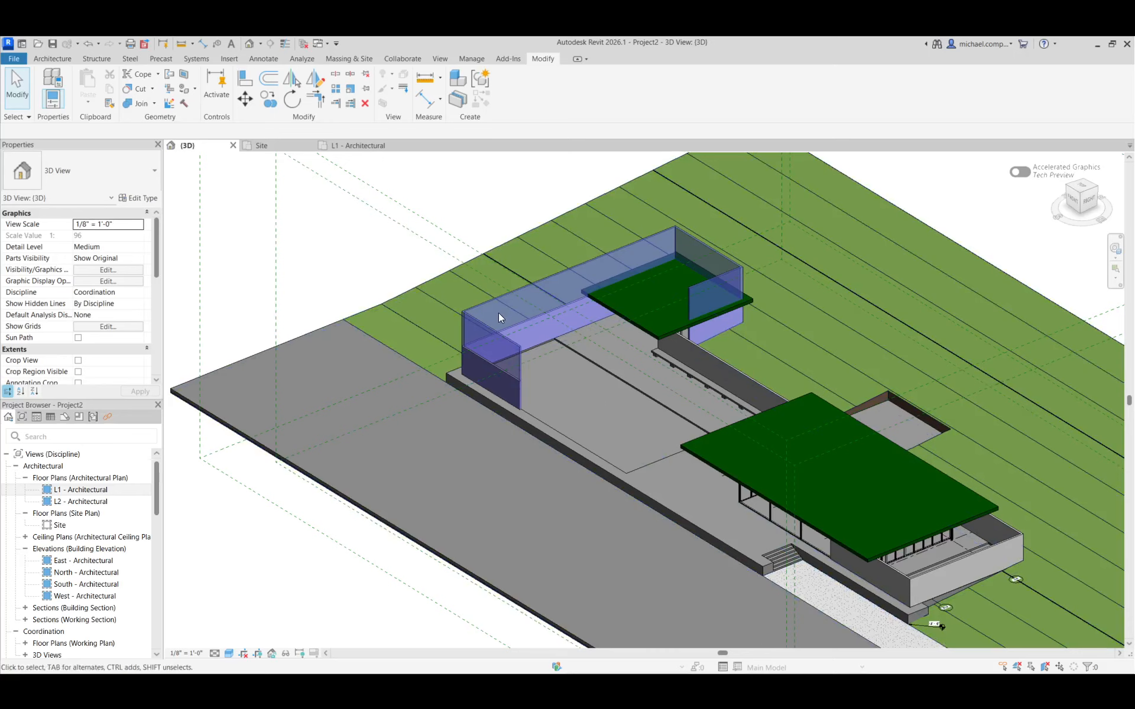
# Edit the in-place walls model, delete the U-shaped wall extrusion that overlaps the new mass, and finish the model
pyautogui.scroll(4, 499, 313)
pyautogui.click(476, 290)
pyautogui.press('Escape')
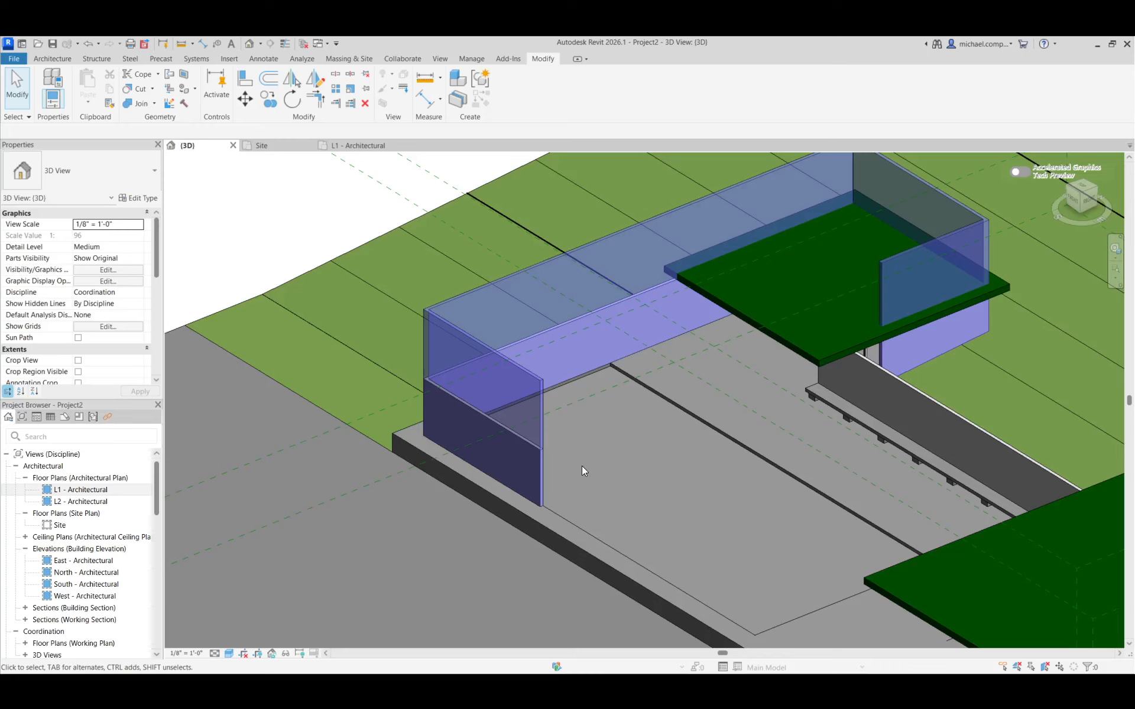
pyautogui.scroll(2, 569, 474)
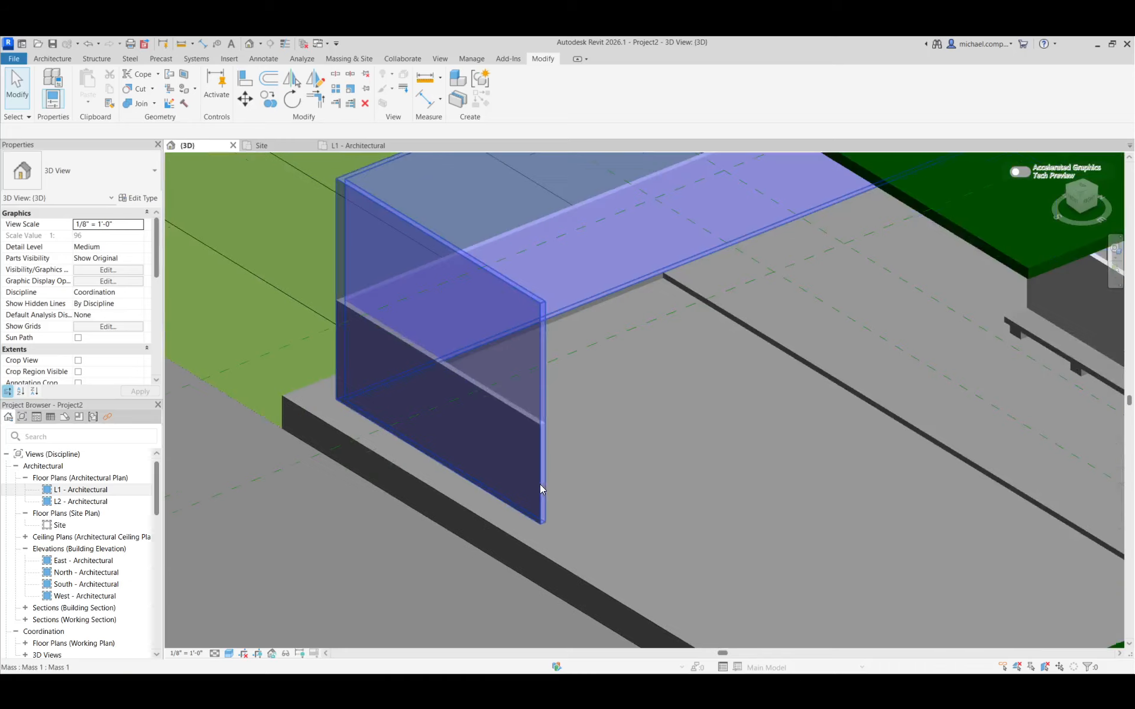
pyautogui.click(533, 430)
pyautogui.scroll(-3, 632, 438)
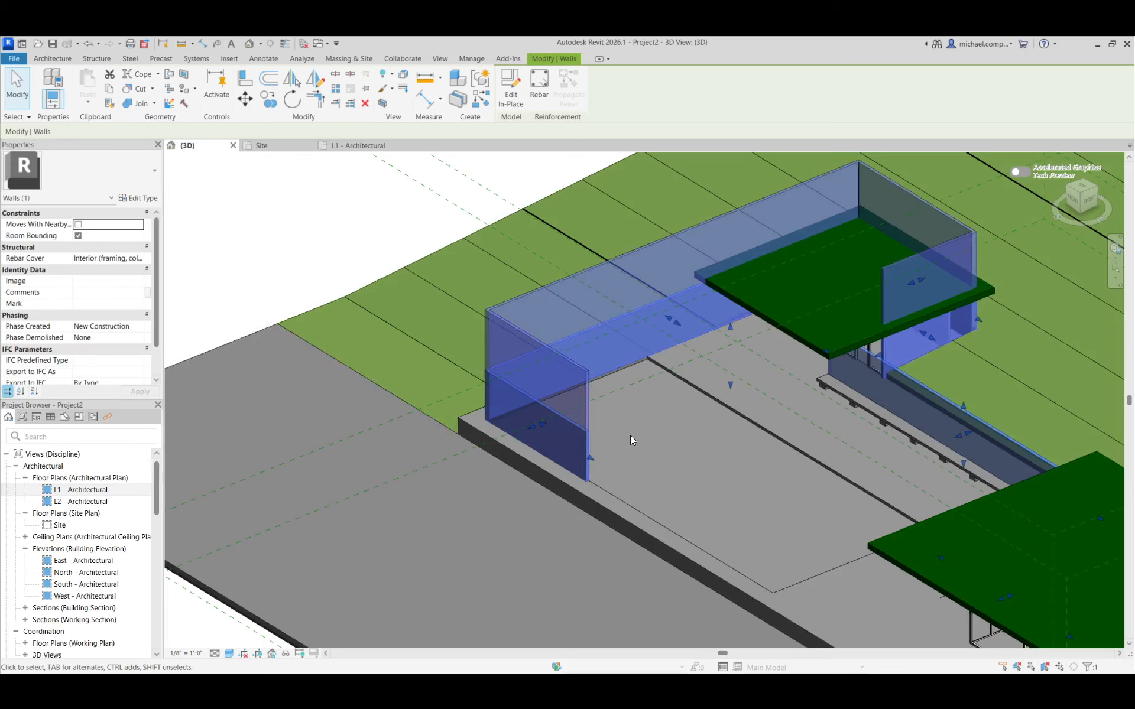
pyautogui.click(513, 101)
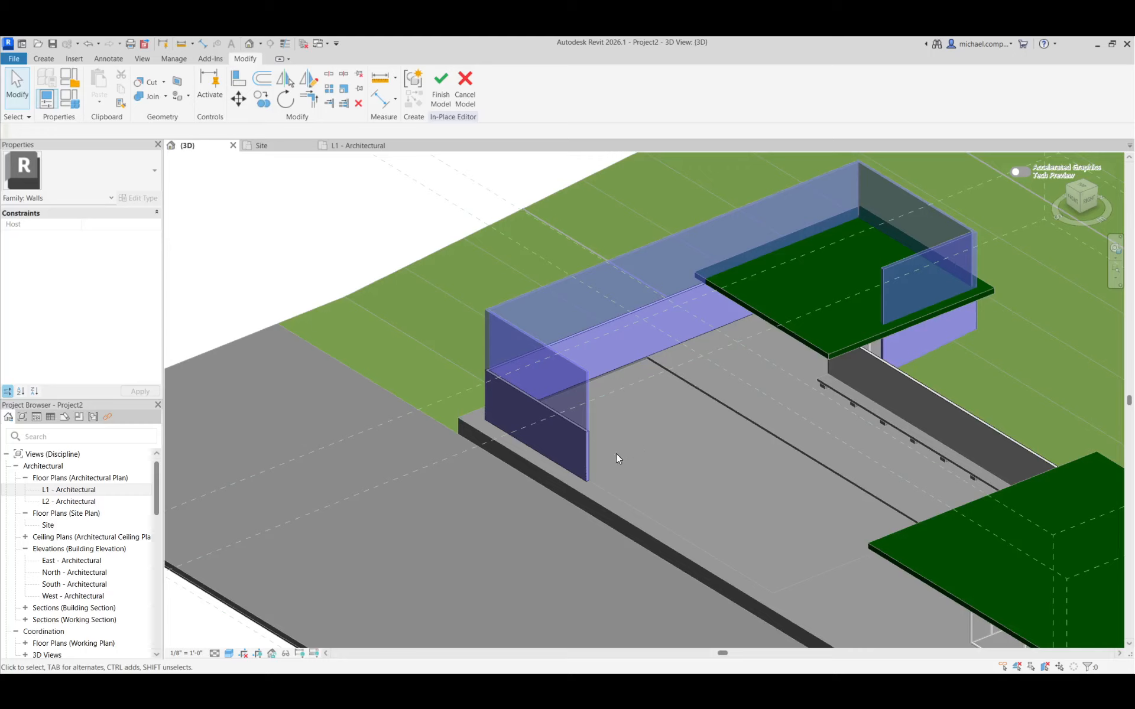
pyautogui.click(585, 458)
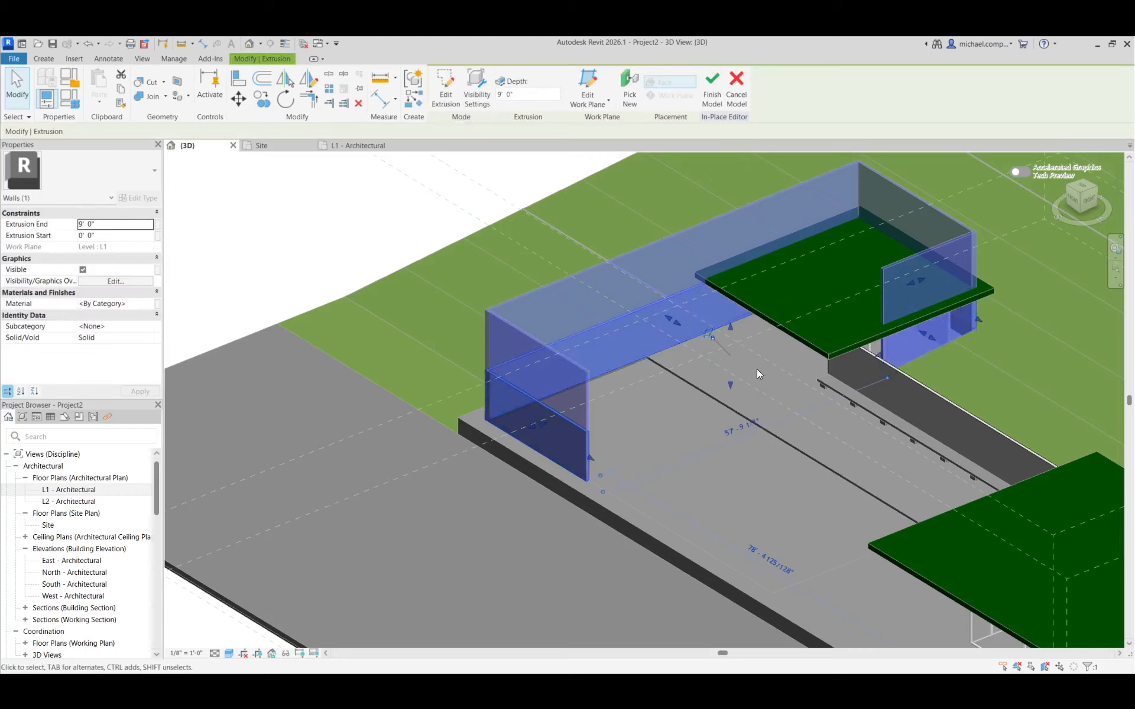
pyautogui.click(688, 433)
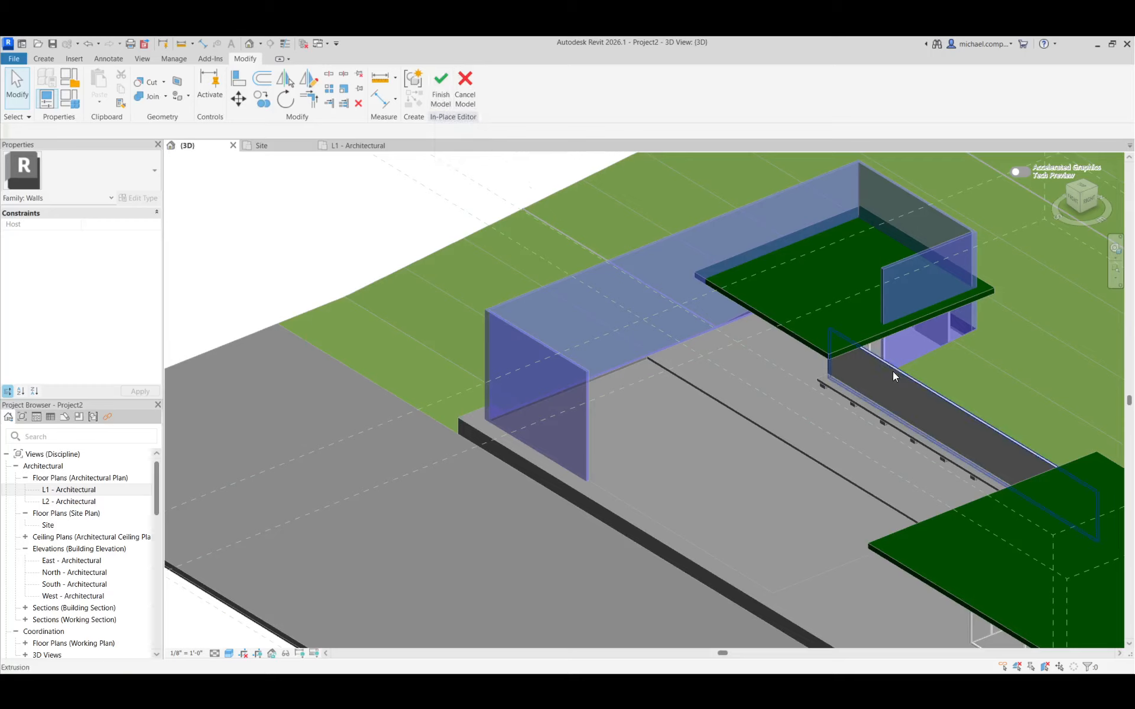
pyautogui.scroll(-4, 762, 355)
pyautogui.scroll(3, 739, 338)
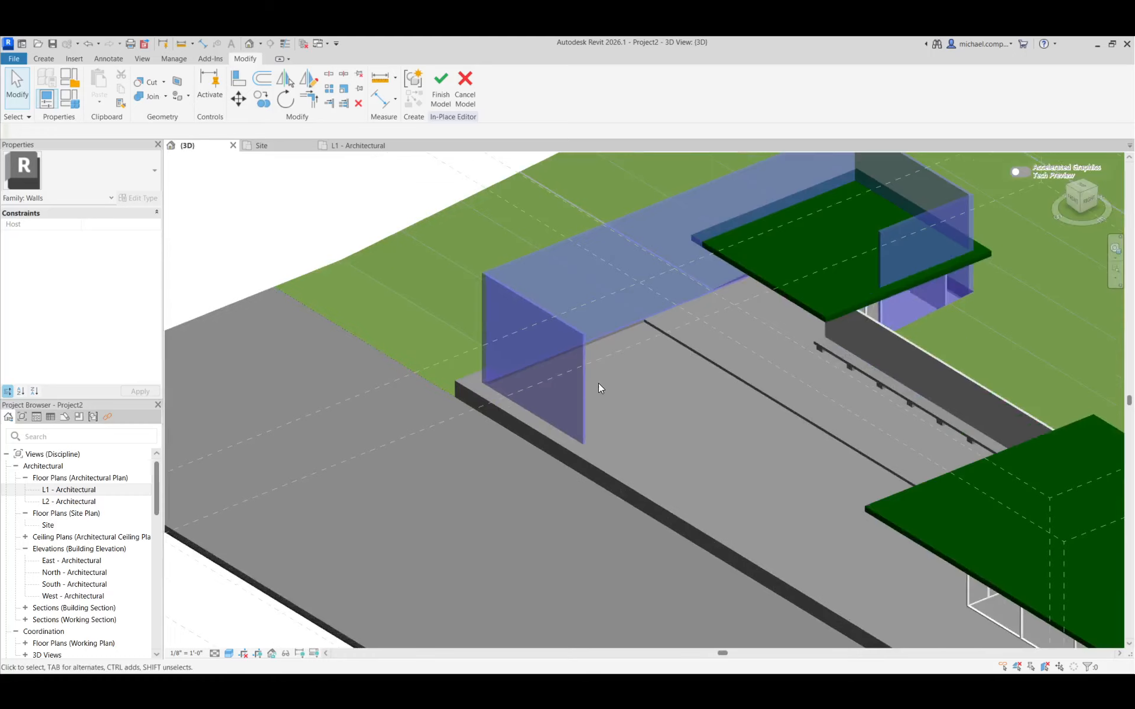
pyautogui.click(440, 98)
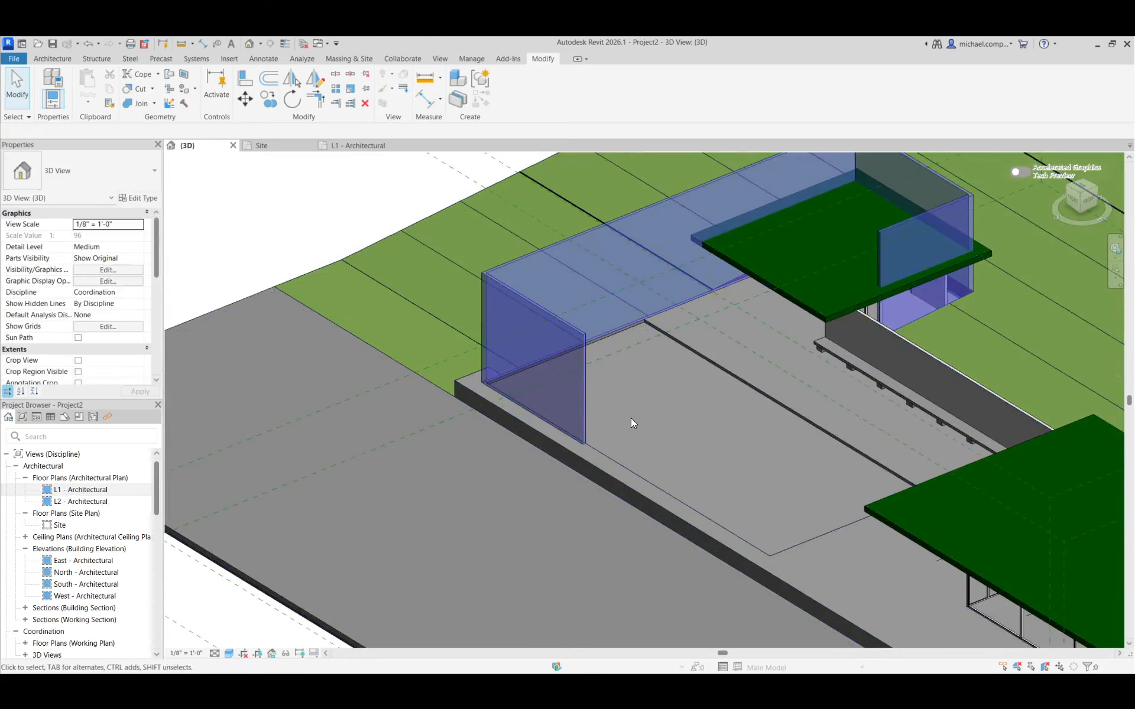
# Align the top face of the U-shaped mass with the top of the existing straight wall behind the bench
pyautogui.scroll(-3, 613, 378)
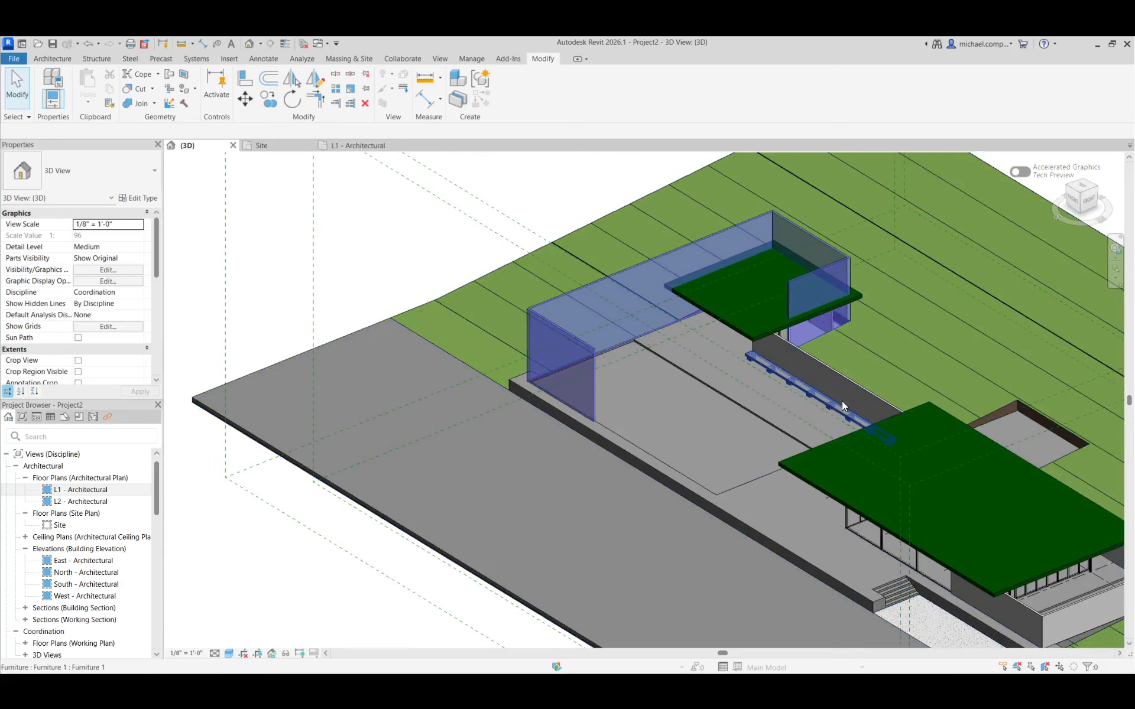
pyautogui.scroll(4, 842, 401)
pyautogui.scroll(-2, 814, 391)
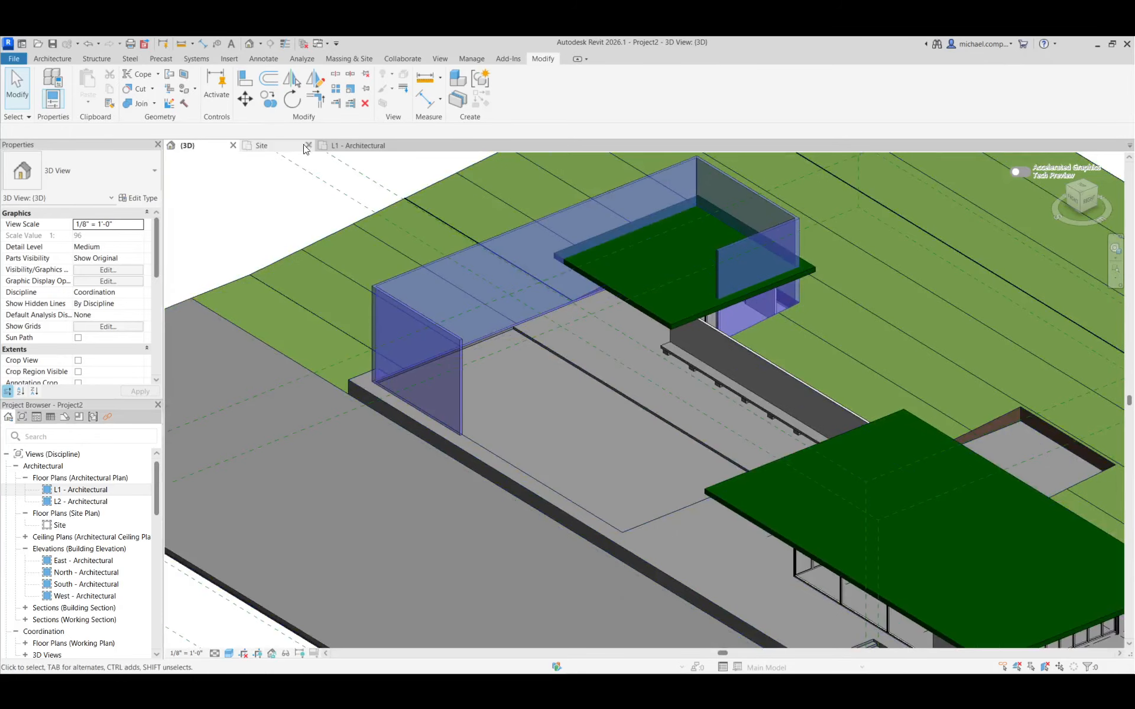
pyautogui.click(246, 84)
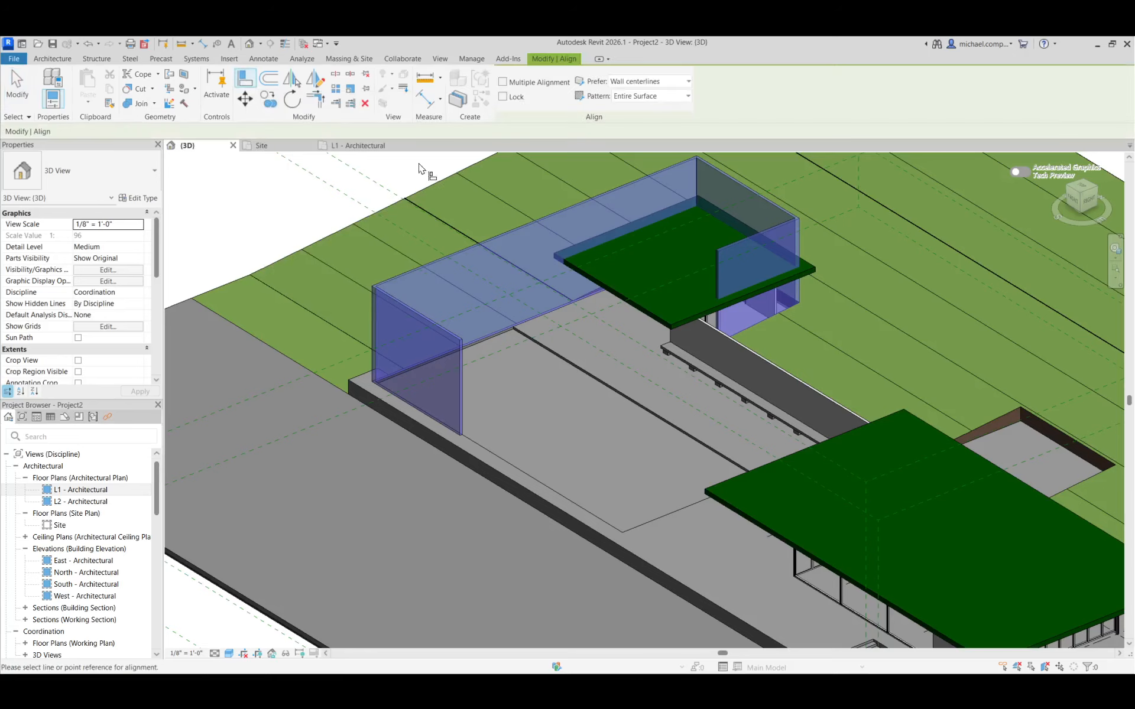
pyautogui.scroll(3, 727, 347)
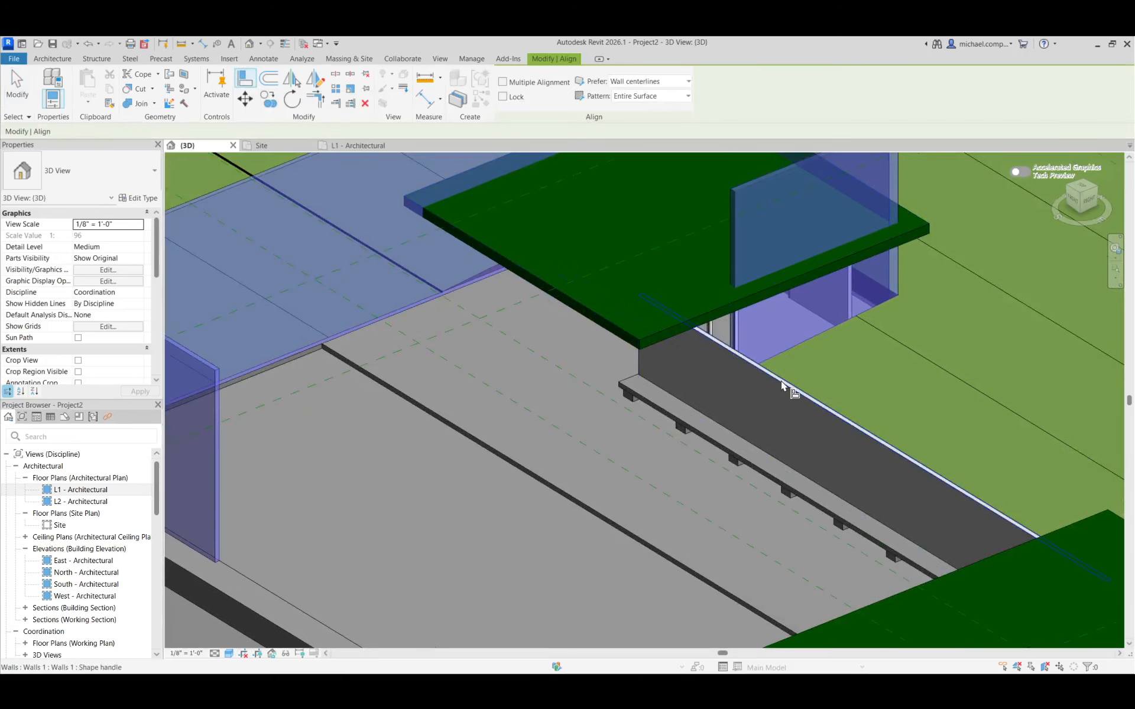
pyautogui.scroll(2, 783, 386)
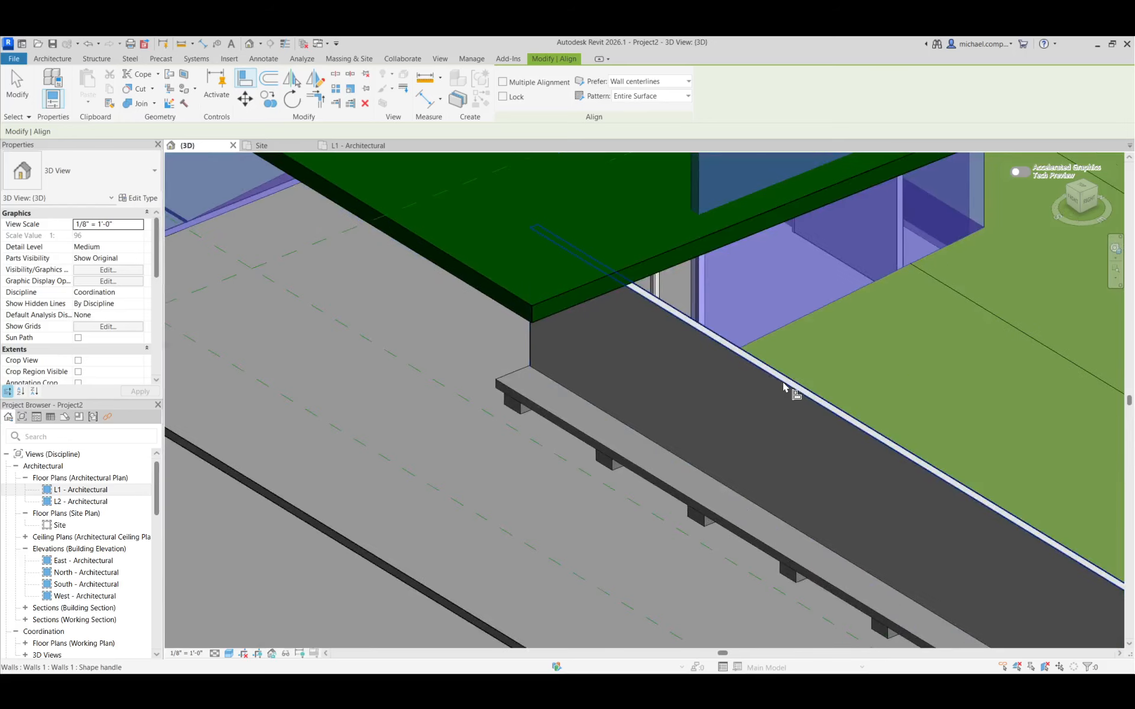
pyautogui.press('Tab')
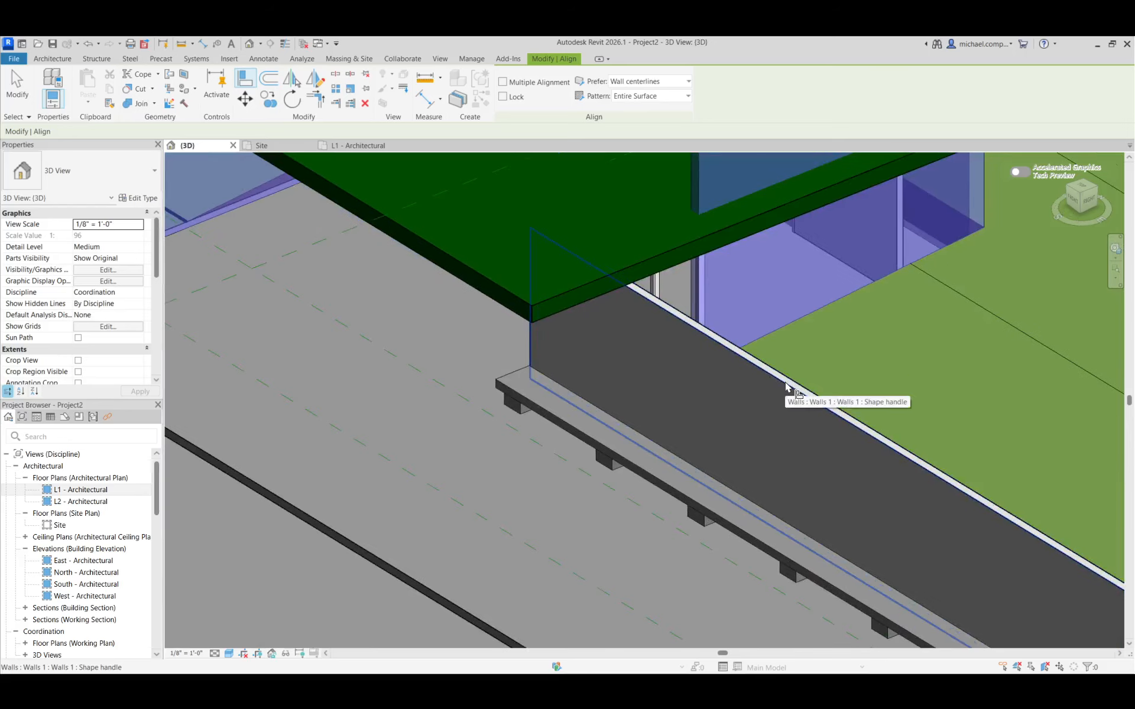
pyautogui.press('Tab')
pyautogui.click(786, 389)
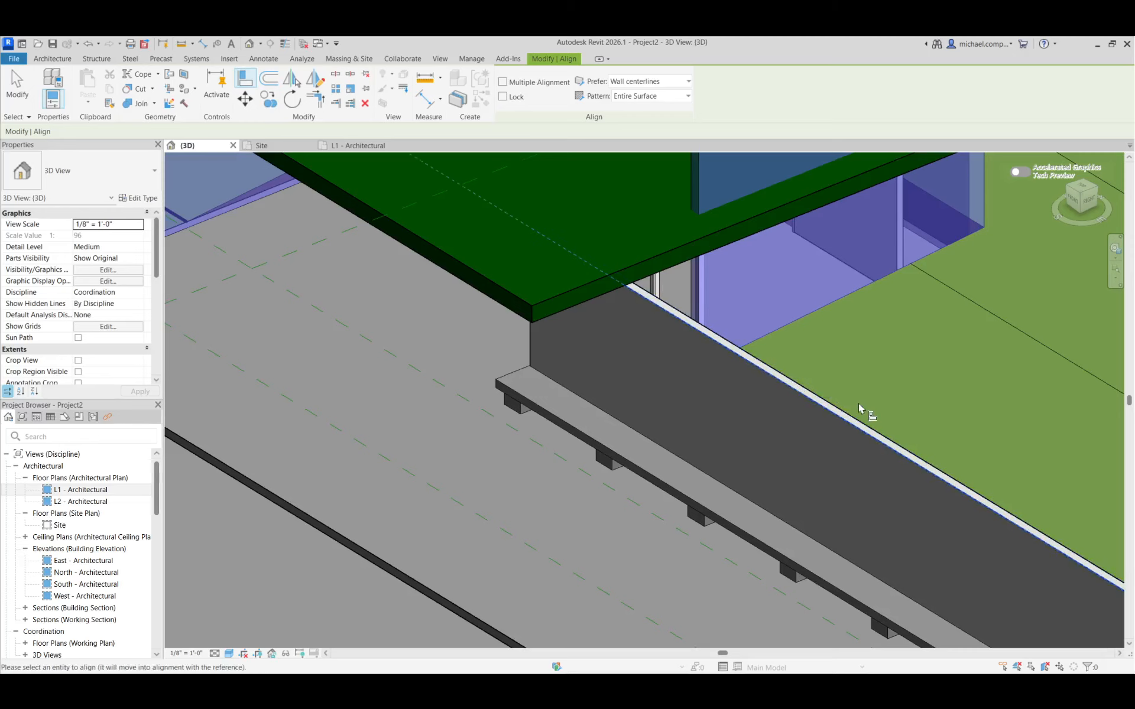
pyautogui.scroll(-2, 863, 411)
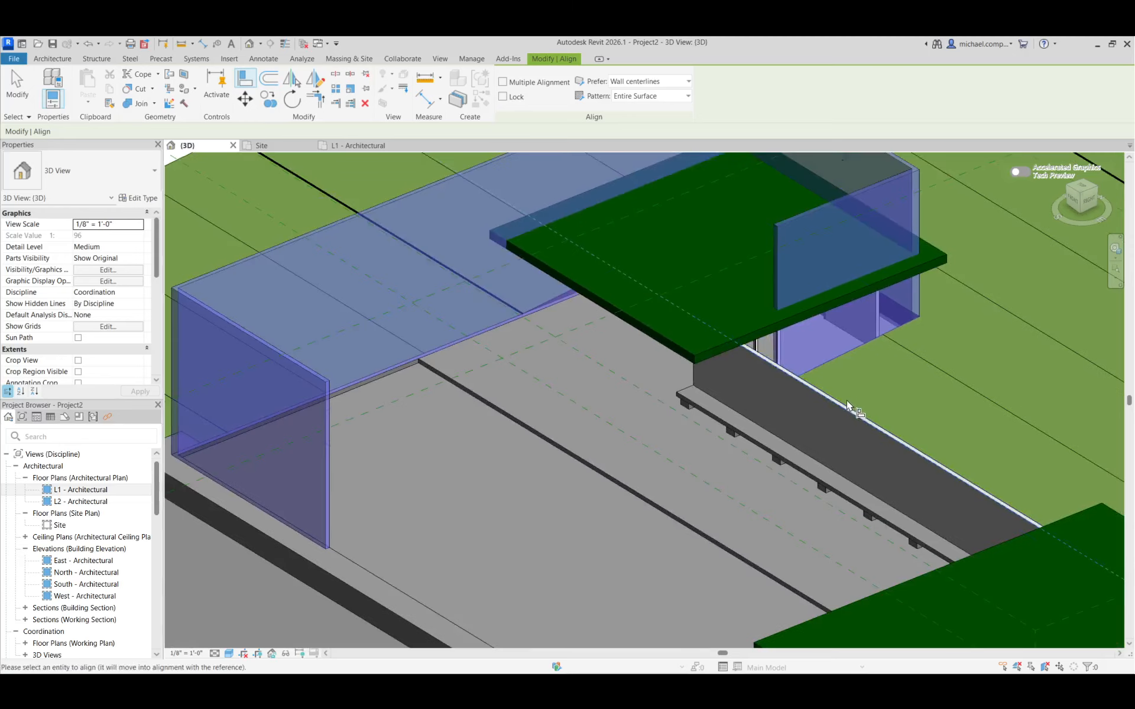
pyautogui.click(384, 206)
pyautogui.press('Escape')
pyautogui.press('Escape')
pyautogui.scroll(-3, 485, 423)
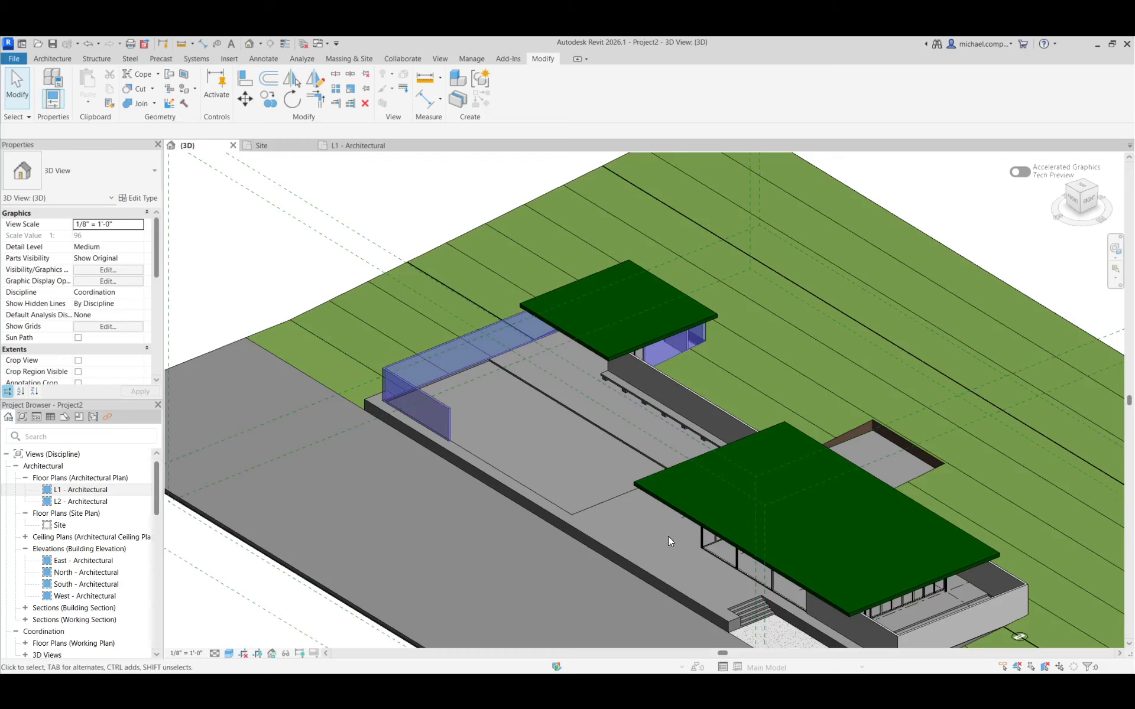
# Switch to Chrome, examine the first two exterior photos in the pavilion image gallery, and return to Revit
pyautogui.hotkey('alt', 'Tab')
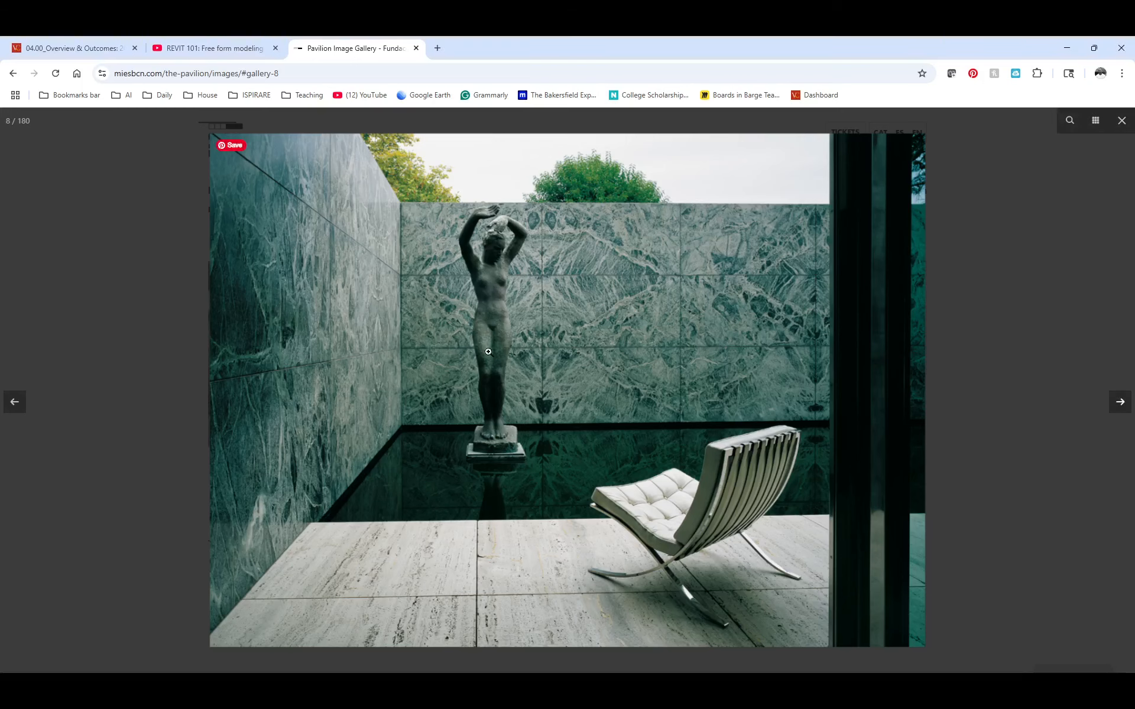
pyautogui.click(1095, 121)
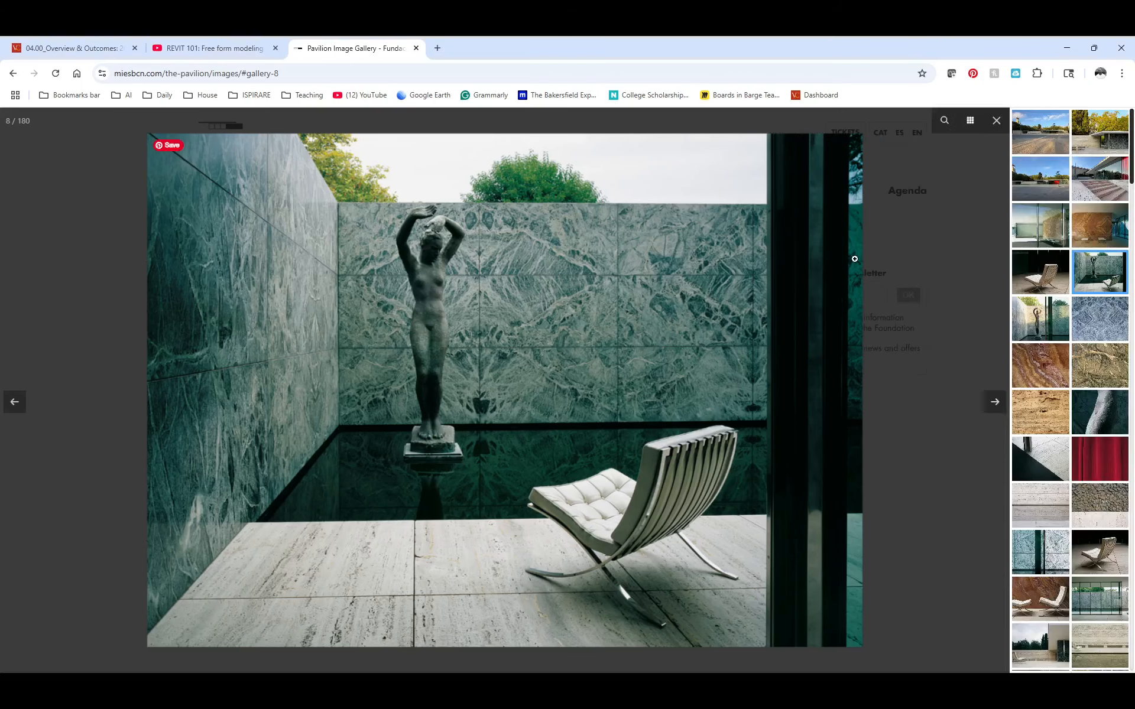
pyautogui.click(1039, 145)
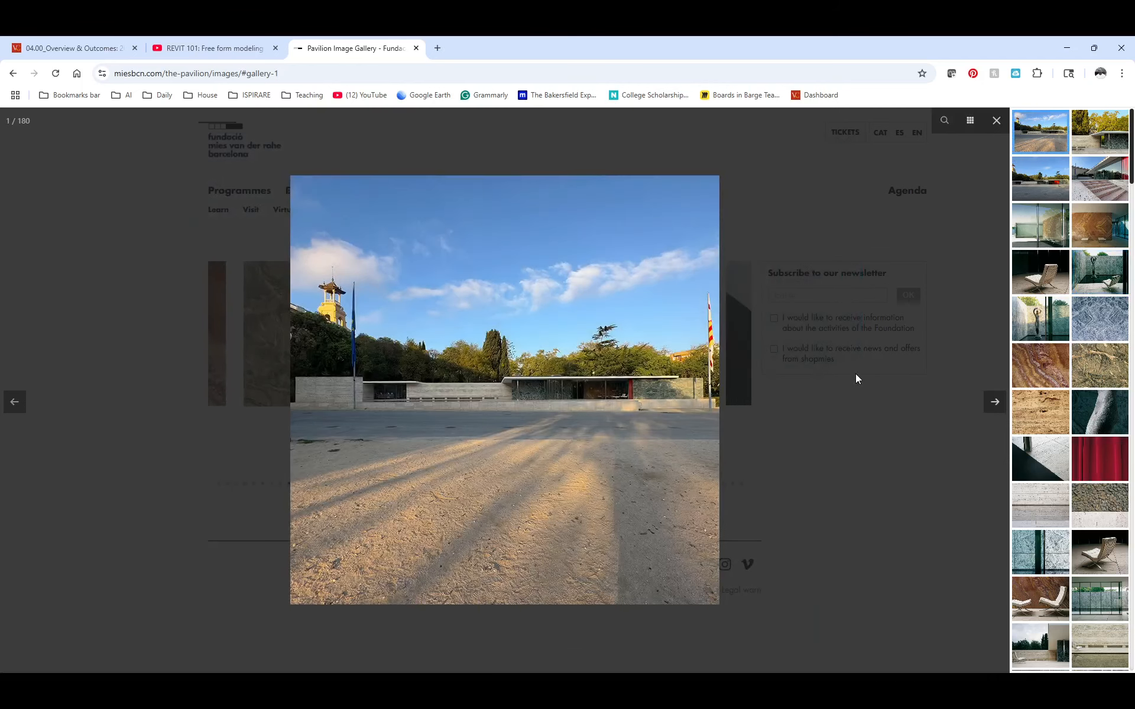
pyautogui.click(1094, 142)
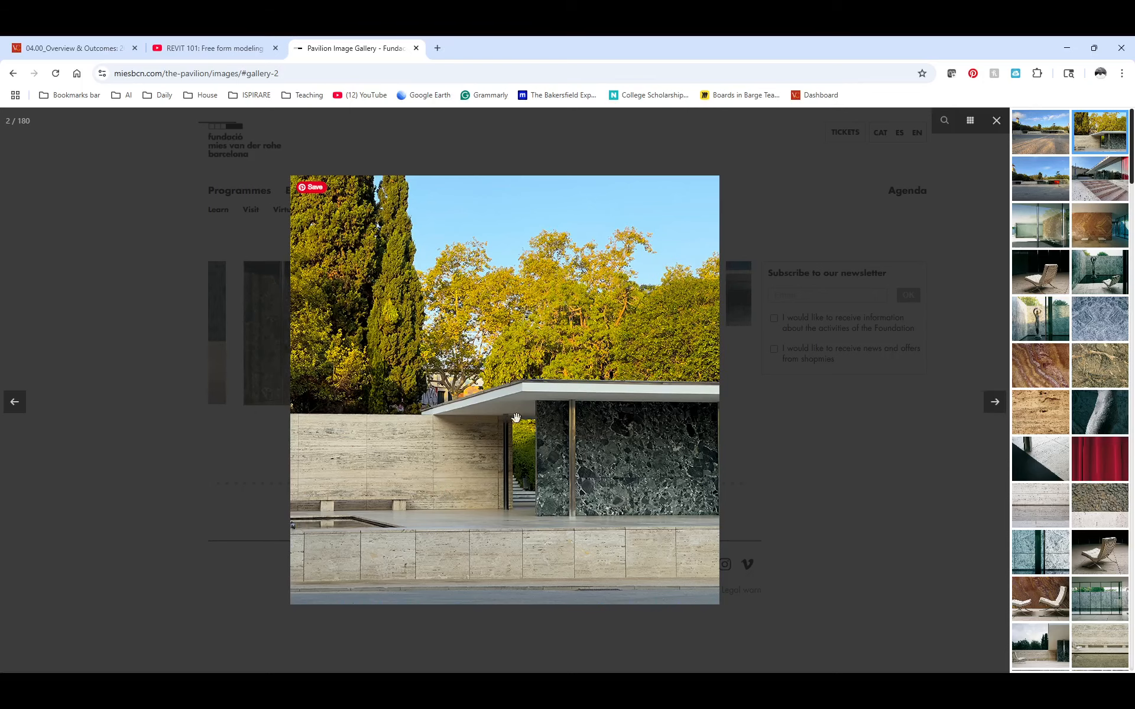
pyautogui.hotkey('alt', 'Tab')
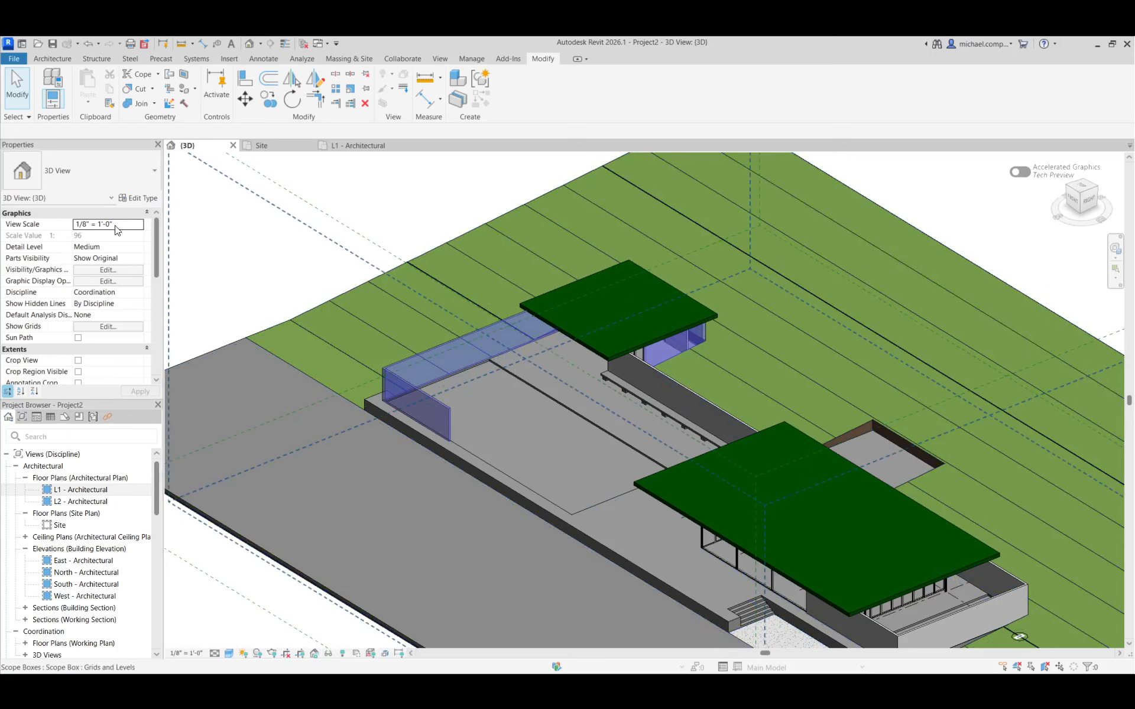
# Duplicate the NO GRID curtain wall type as TRAVERTINE WALL and set its curtain panel to System Panel : Solid
pyautogui.click(52, 60)
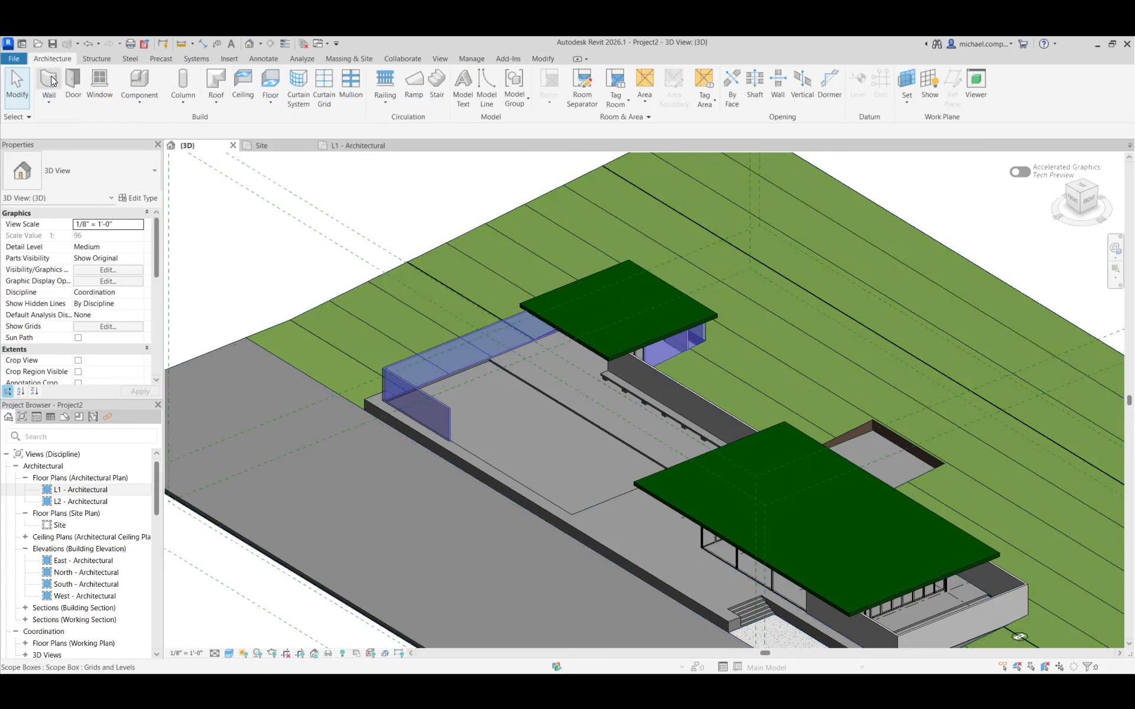
pyautogui.click(49, 80)
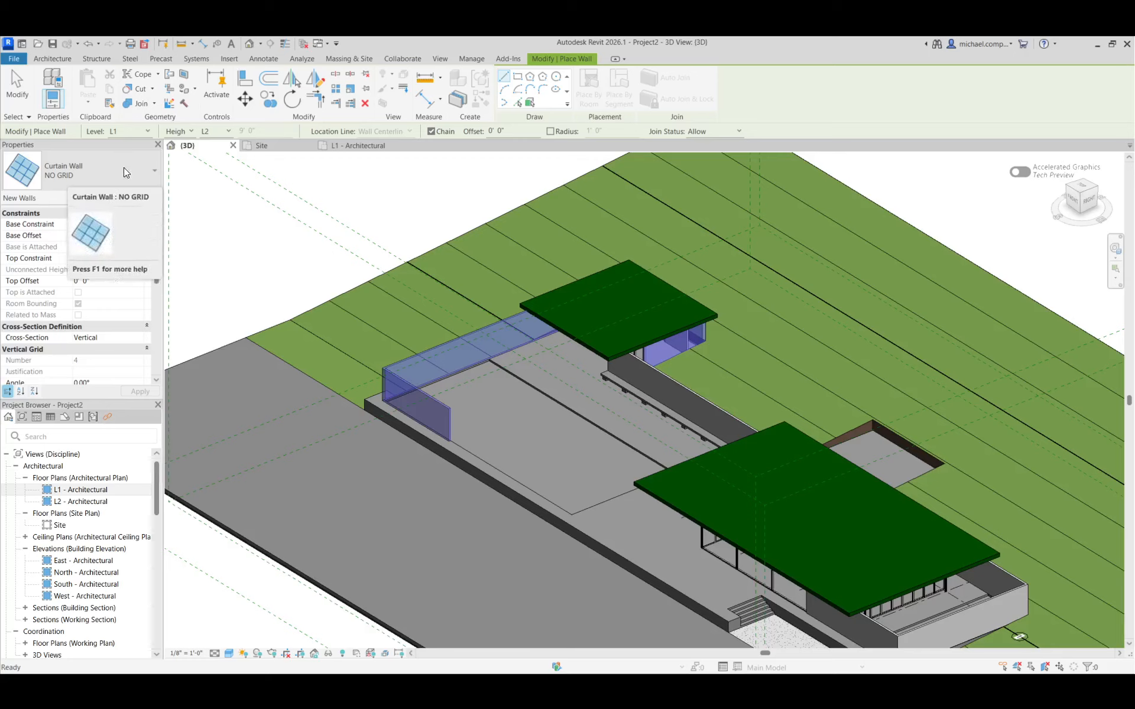
pyautogui.click(142, 198)
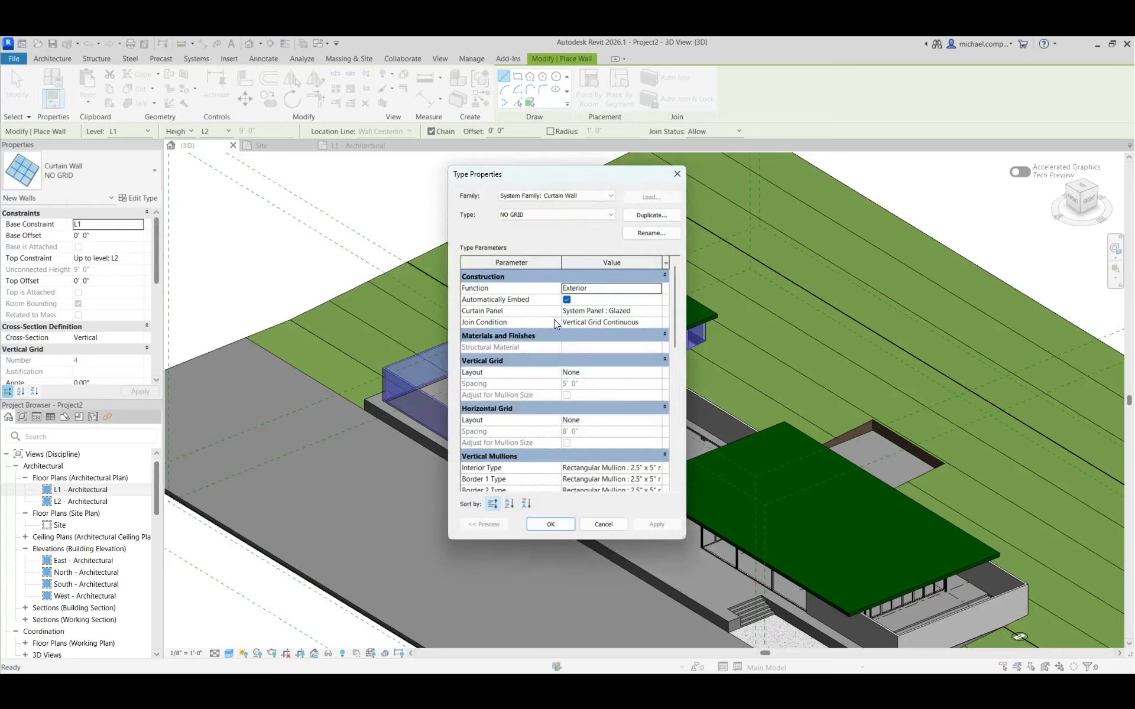
pyautogui.click(653, 215)
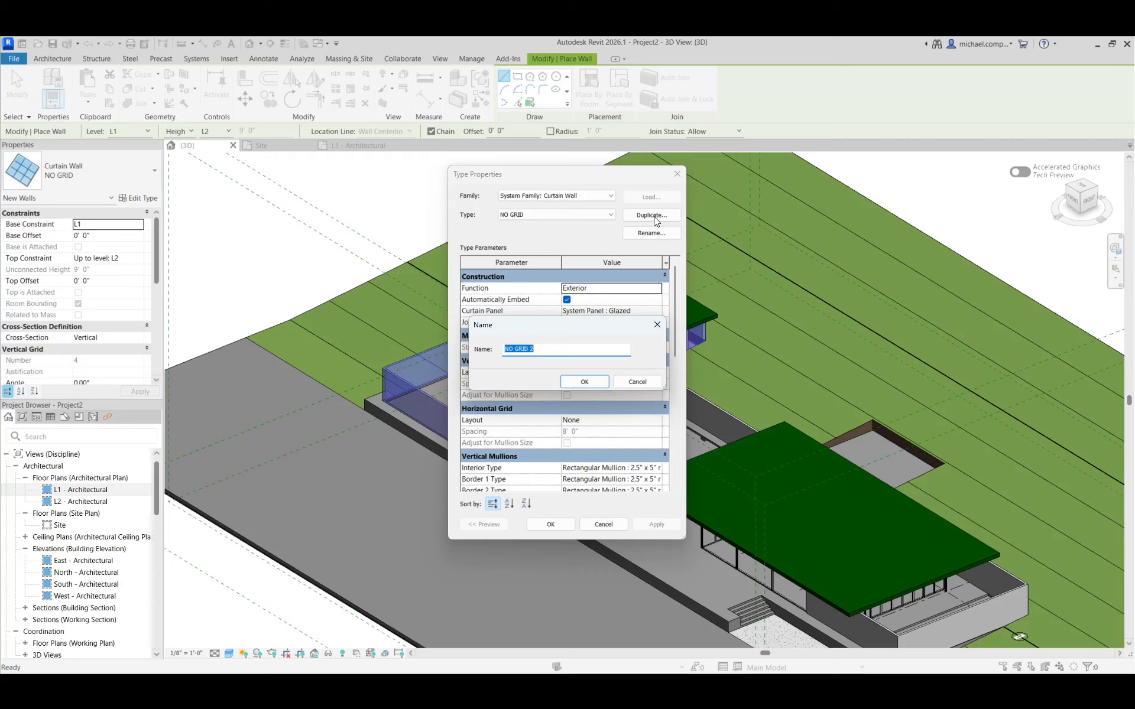
pyautogui.write('TRAVERTINE WALL')
pyautogui.press('Return')
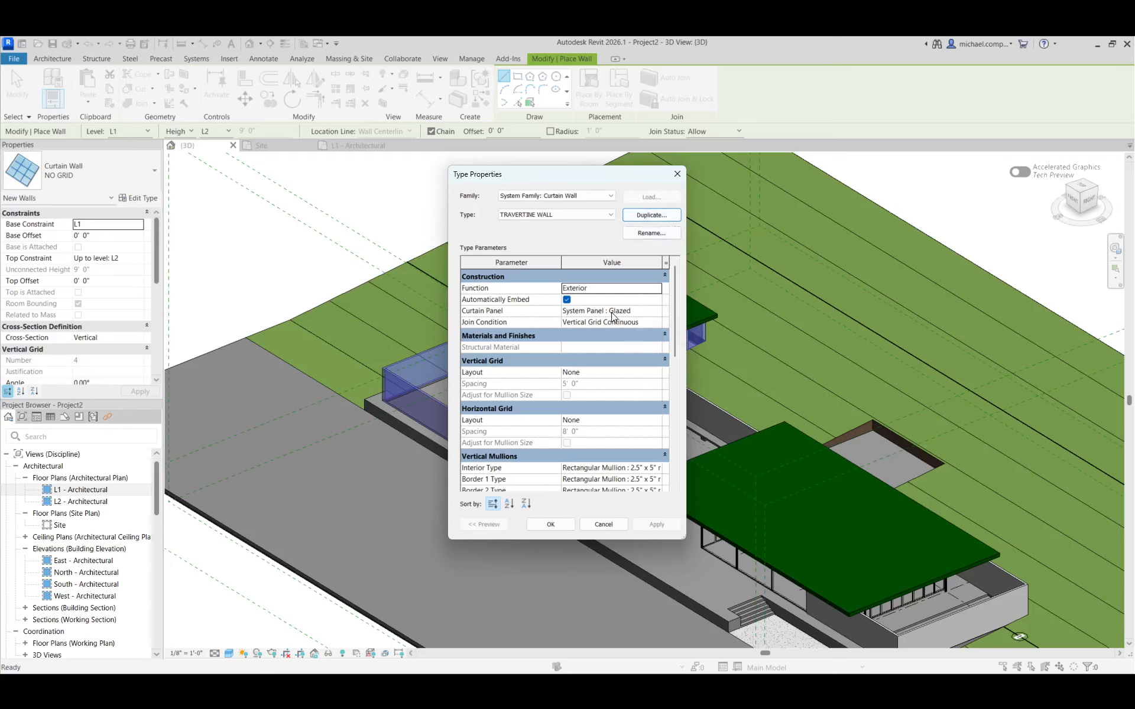
pyautogui.click(657, 312)
pyautogui.click(658, 312)
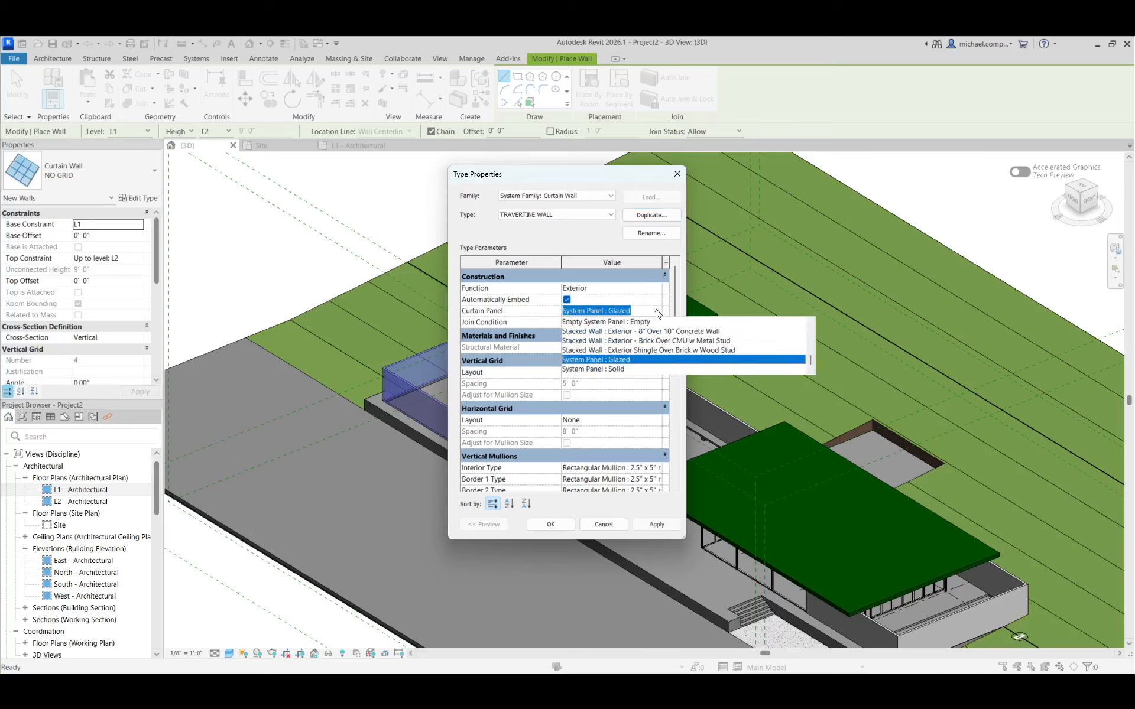
pyautogui.click(625, 368)
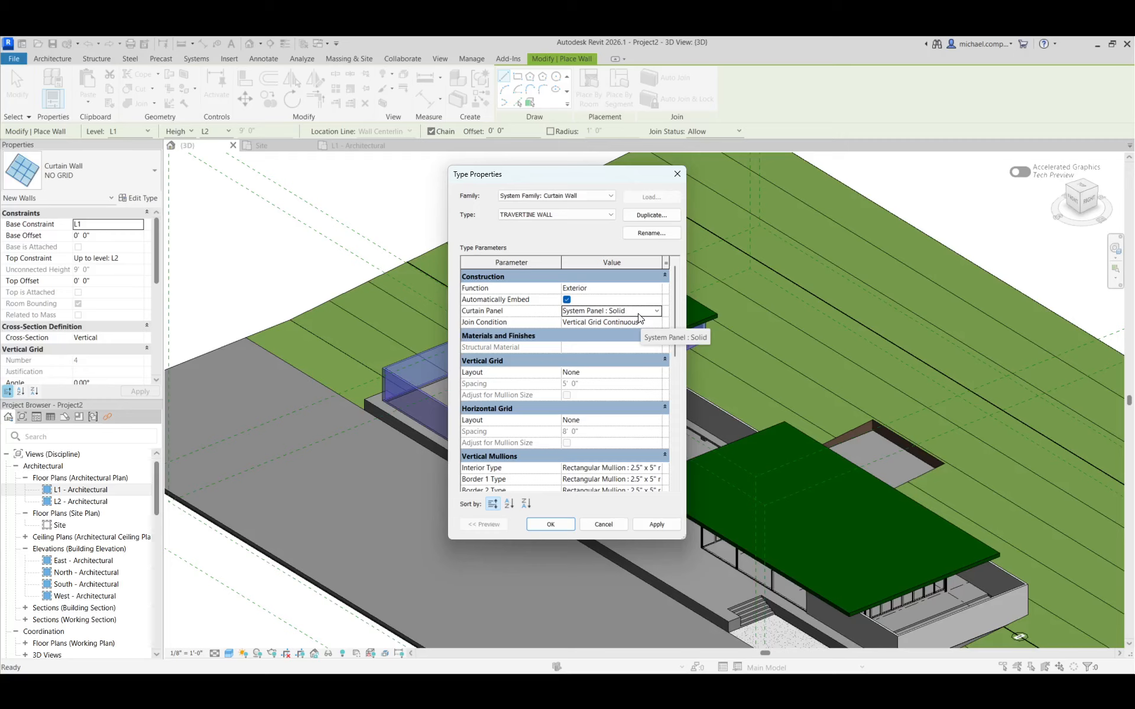
# Give the TRAVERTINE WALL type fixed-distance grids with 6' vertical grid spacing and 3' horizontal grid spacing
pyautogui.click(658, 374)
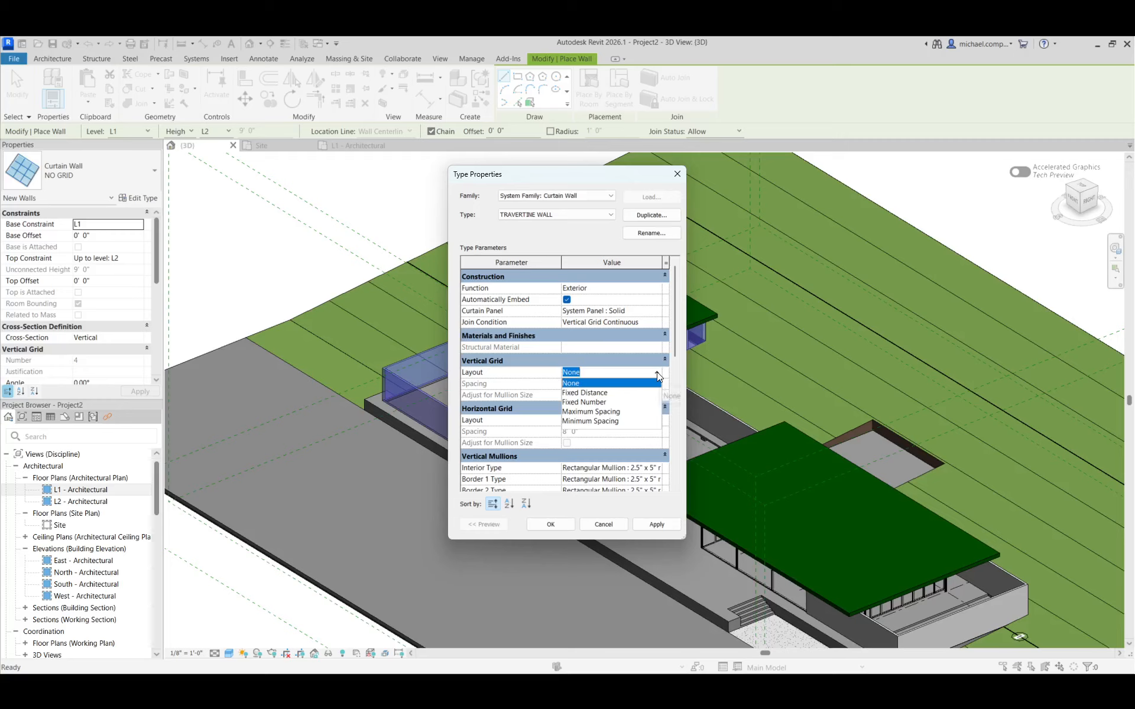
pyautogui.click(617, 392)
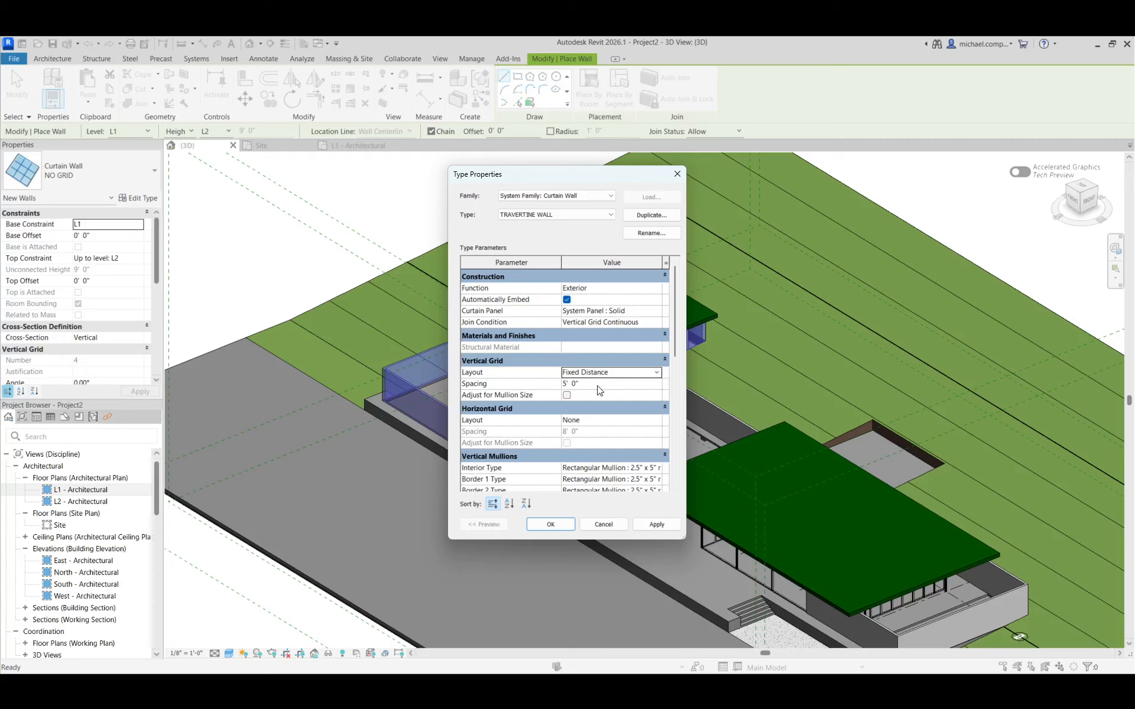
pyautogui.click(598, 386)
pyautogui.write('6')
pyautogui.click(650, 423)
pyautogui.click(657, 423)
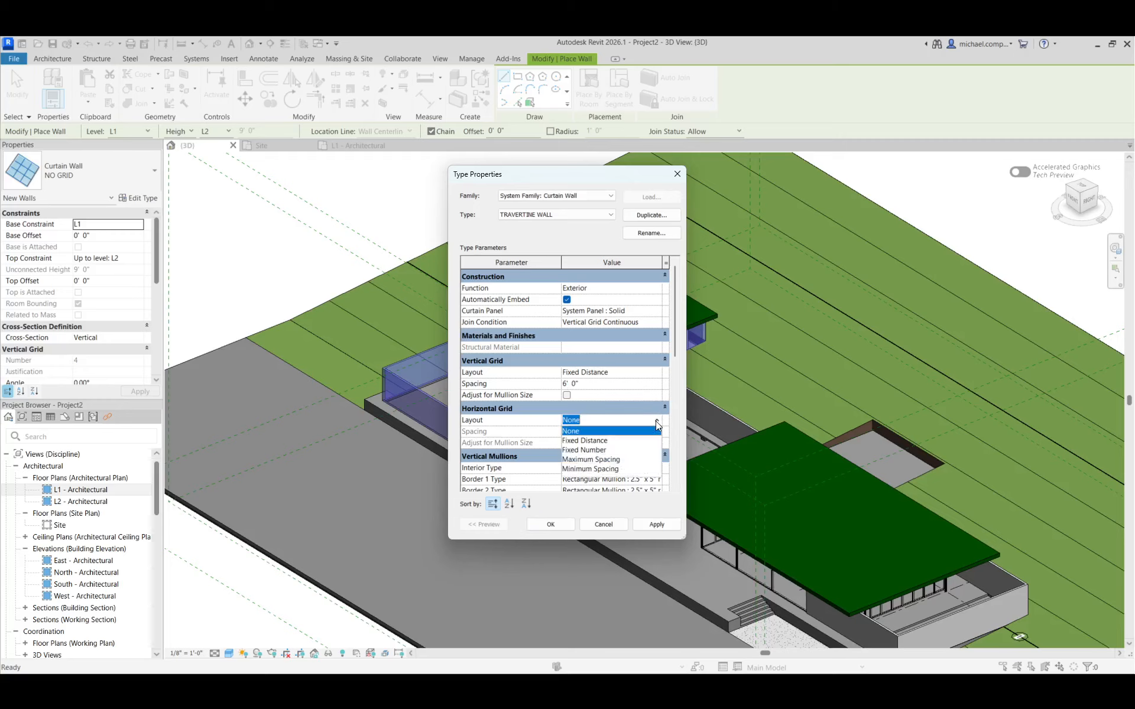
pyautogui.click(614, 441)
pyautogui.click(593, 432)
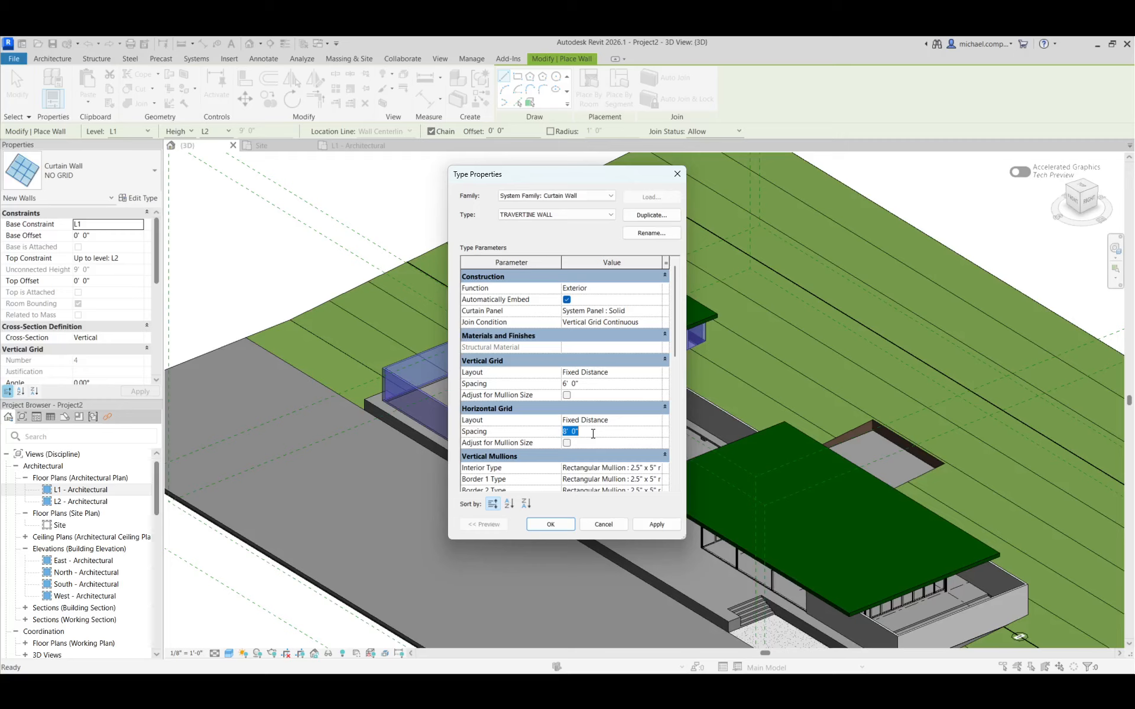
pyautogui.write("3'")
pyautogui.press('Return')
# Set the interior, border 1 and border 2 vertical mullions of the TRAVERTINE WALL type to None
pyautogui.scroll(-2, 541, 406)
pyautogui.click(658, 384)
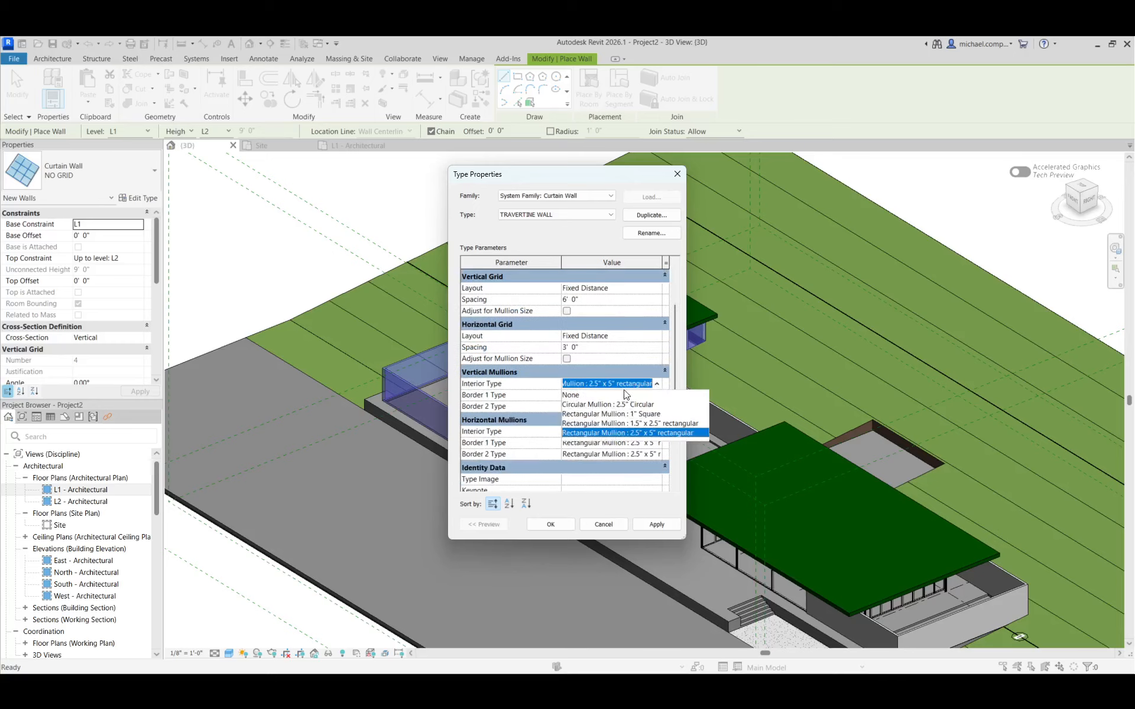
pyautogui.click(605, 395)
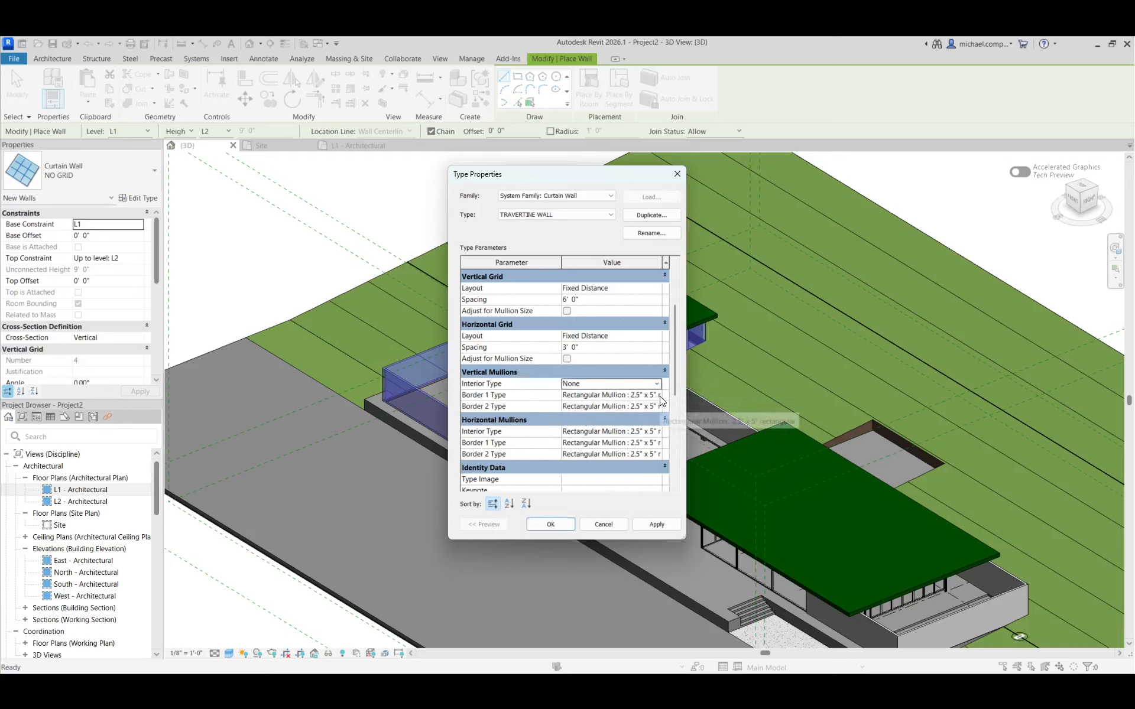
pyautogui.click(658, 395)
pyautogui.scroll(2, 619, 410)
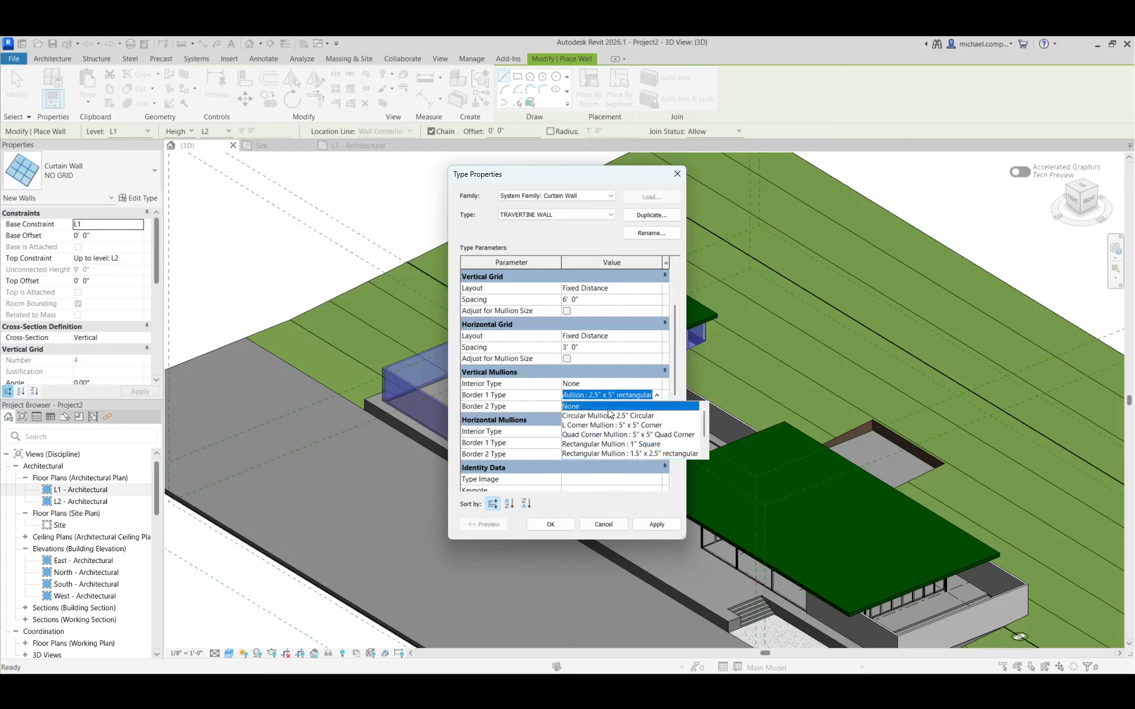
pyautogui.click(619, 406)
pyautogui.click(660, 407)
pyautogui.scroll(3, 627, 419)
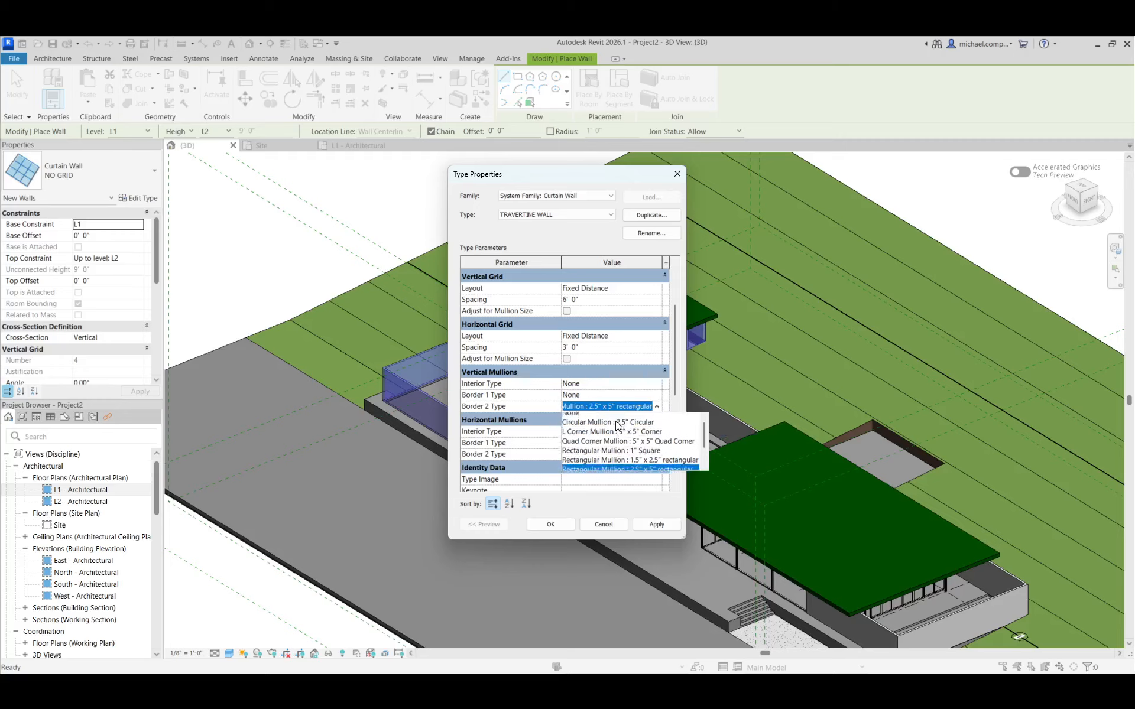
pyautogui.click(627, 417)
# Set the interior, border 1 and border 2 horizontal mullions to None and accept the TRAVERTINE WALL type
pyautogui.click(656, 432)
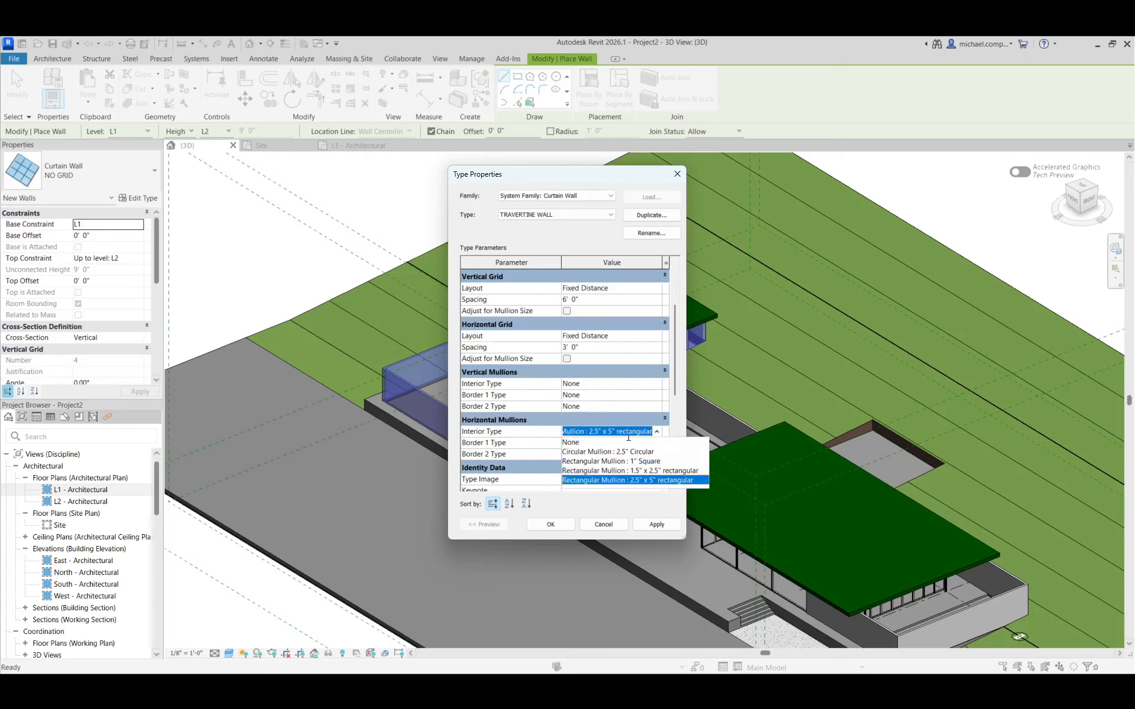
pyautogui.click(612, 443)
pyautogui.click(658, 443)
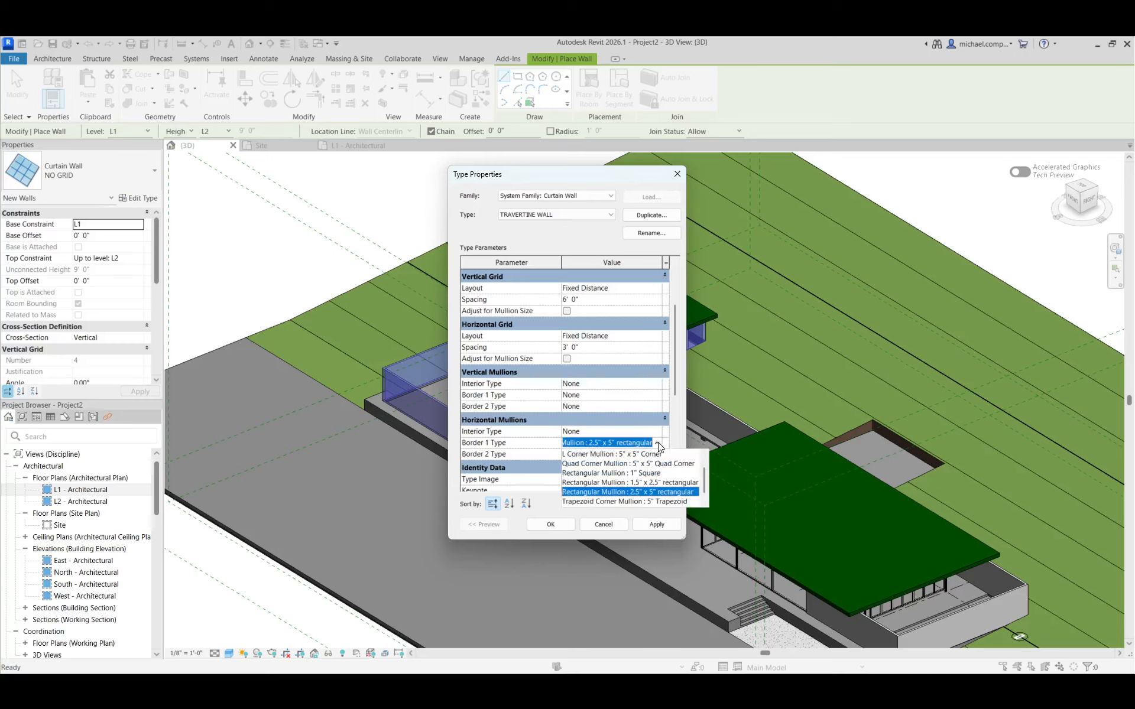
pyautogui.scroll(3, 628, 456)
pyautogui.click(628, 454)
pyautogui.click(655, 454)
pyautogui.click(656, 454)
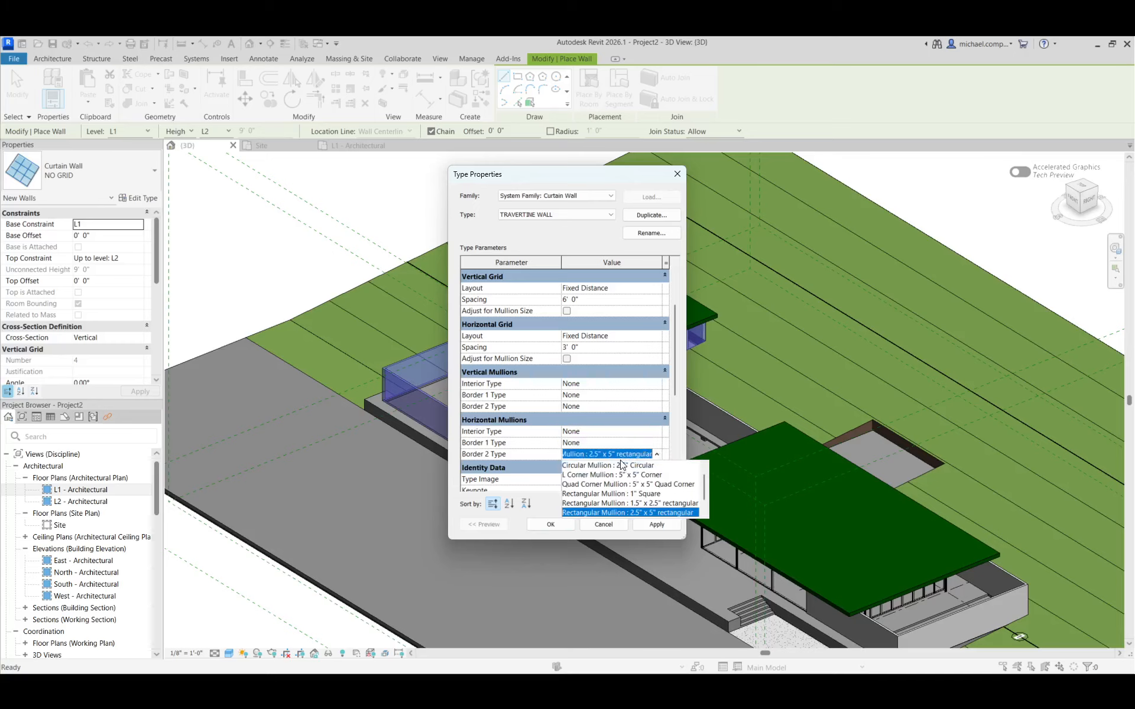
pyautogui.scroll(3, 622, 465)
pyautogui.click(600, 467)
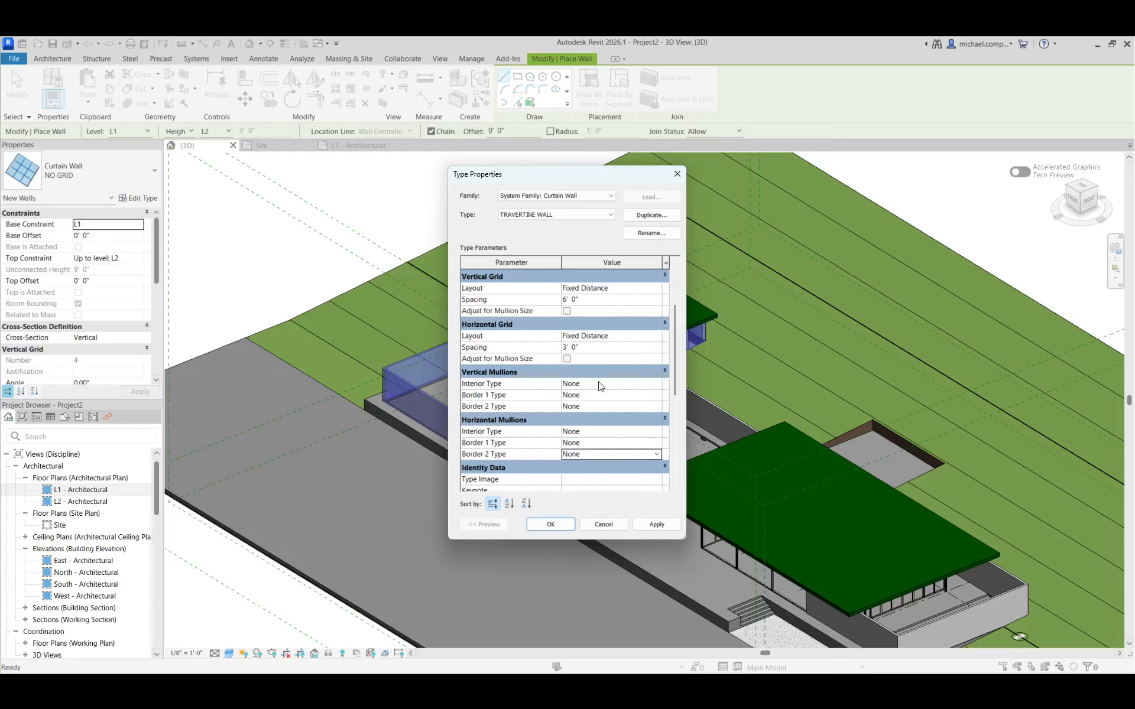
pyautogui.click(555, 524)
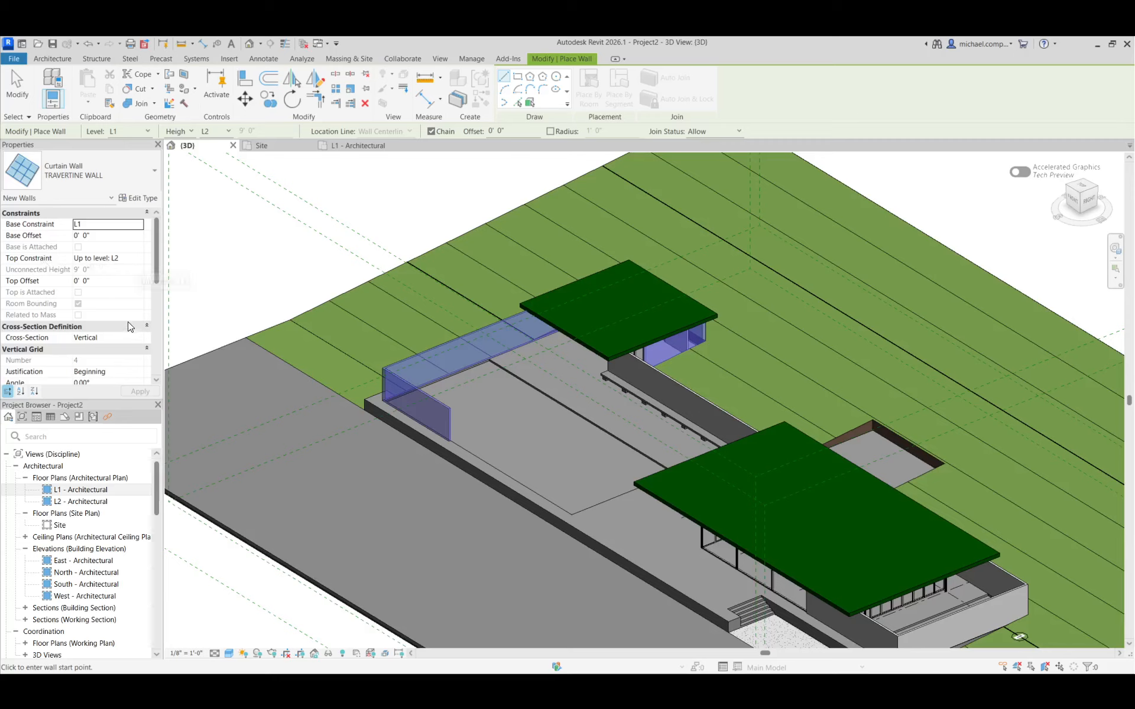
# Set the vertical and horizontal grid justification of new walls to Center and leave wall placement
pyautogui.scroll(-3, 131, 324)
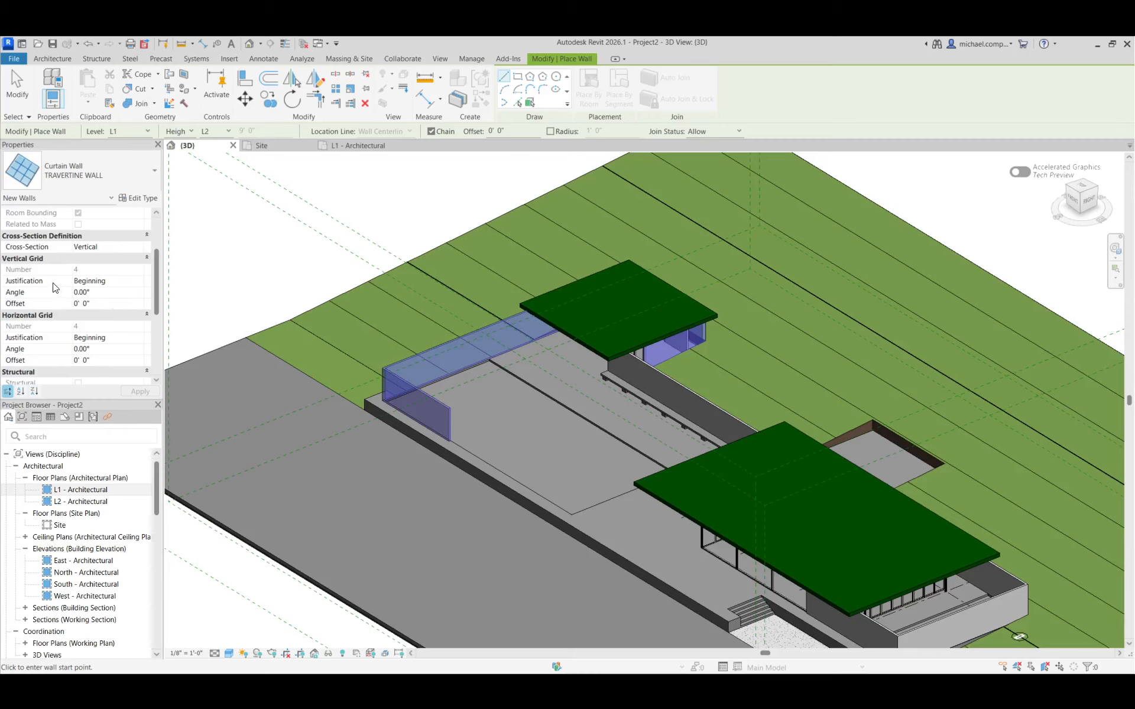
pyautogui.click(139, 281)
pyautogui.click(101, 312)
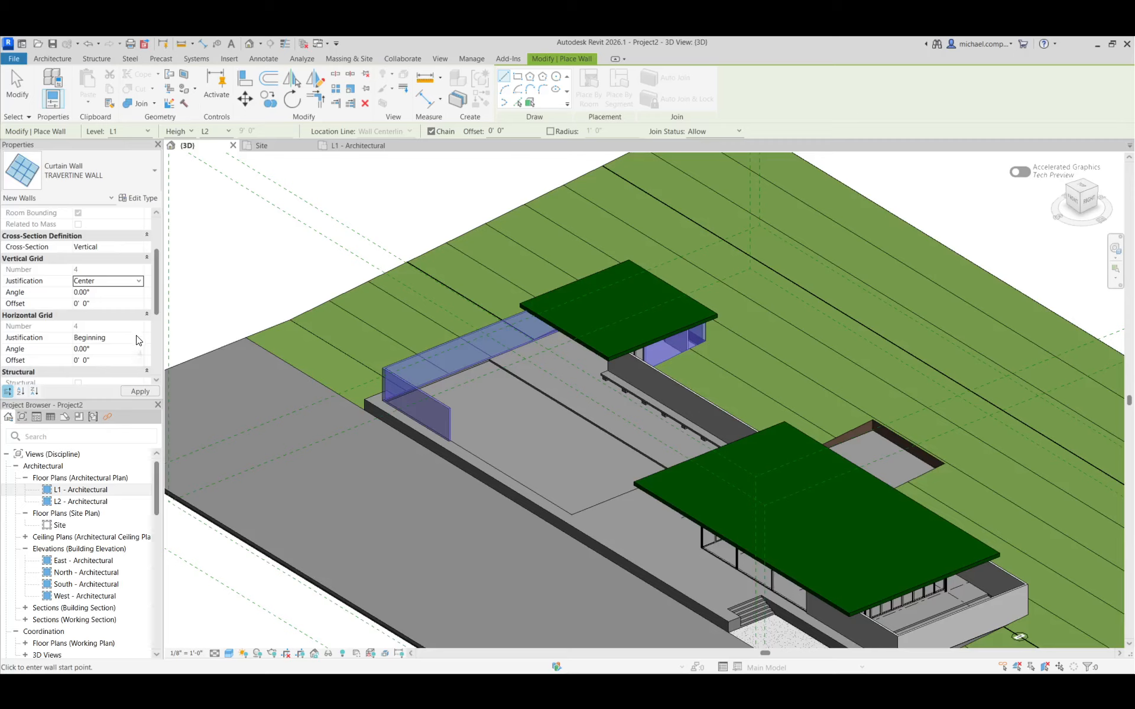
pyautogui.click(140, 338)
pyautogui.click(100, 369)
pyautogui.scroll(-3, 109, 367)
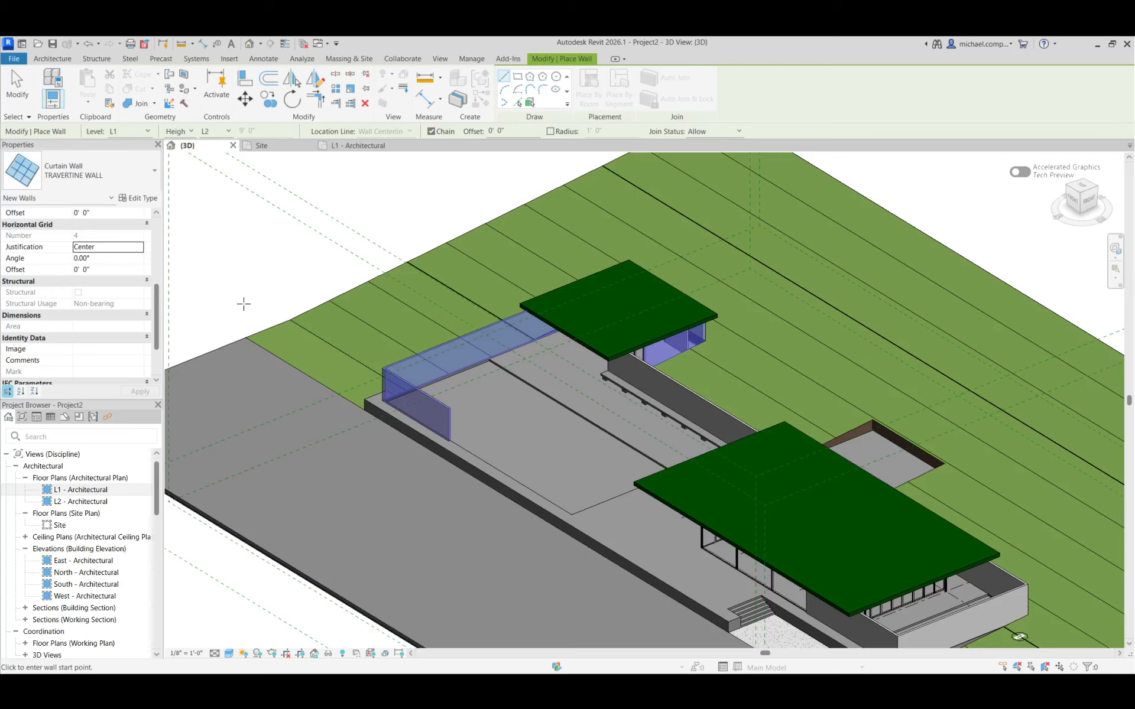
pyautogui.press('Escape')
pyautogui.press('Escape')
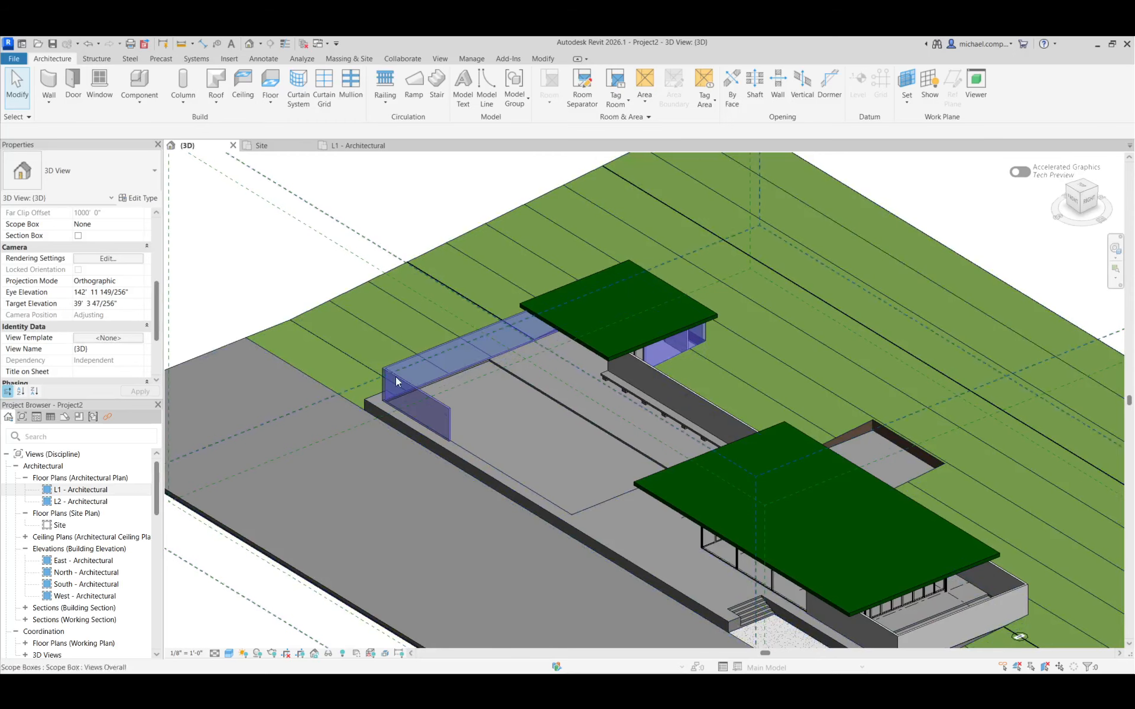
# Temporarily isolate the U-shaped mass in the 3D view and fit it to the view
pyautogui.click(448, 410)
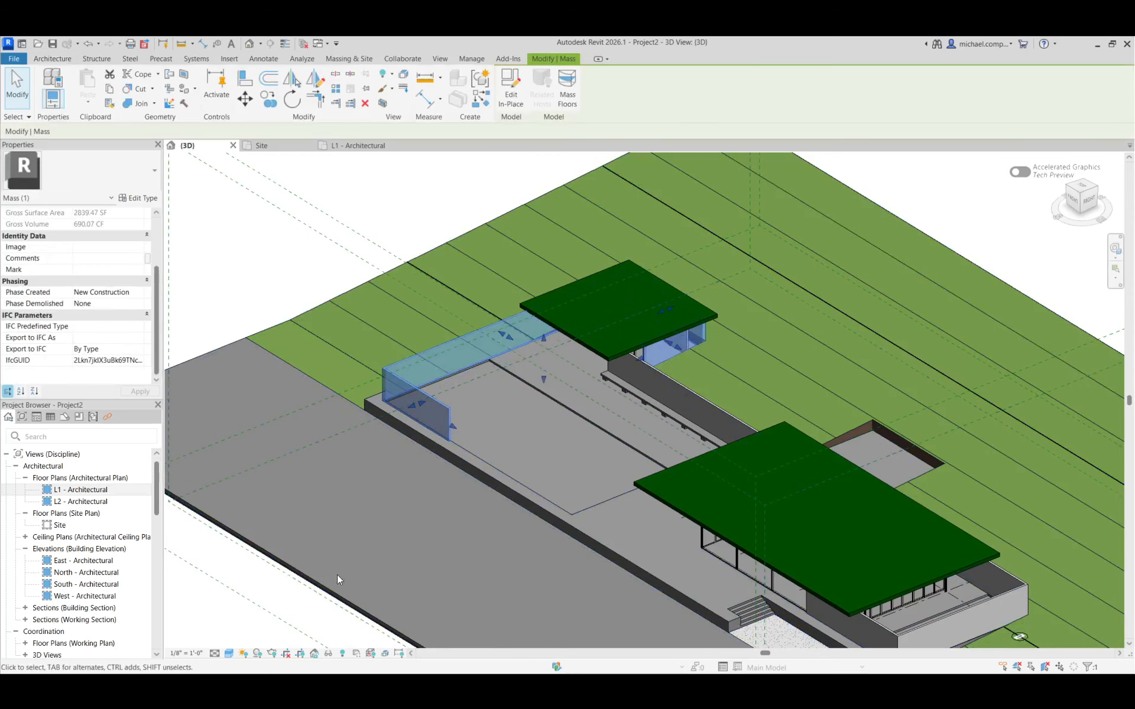
pyautogui.click(328, 651)
pyautogui.click(369, 612)
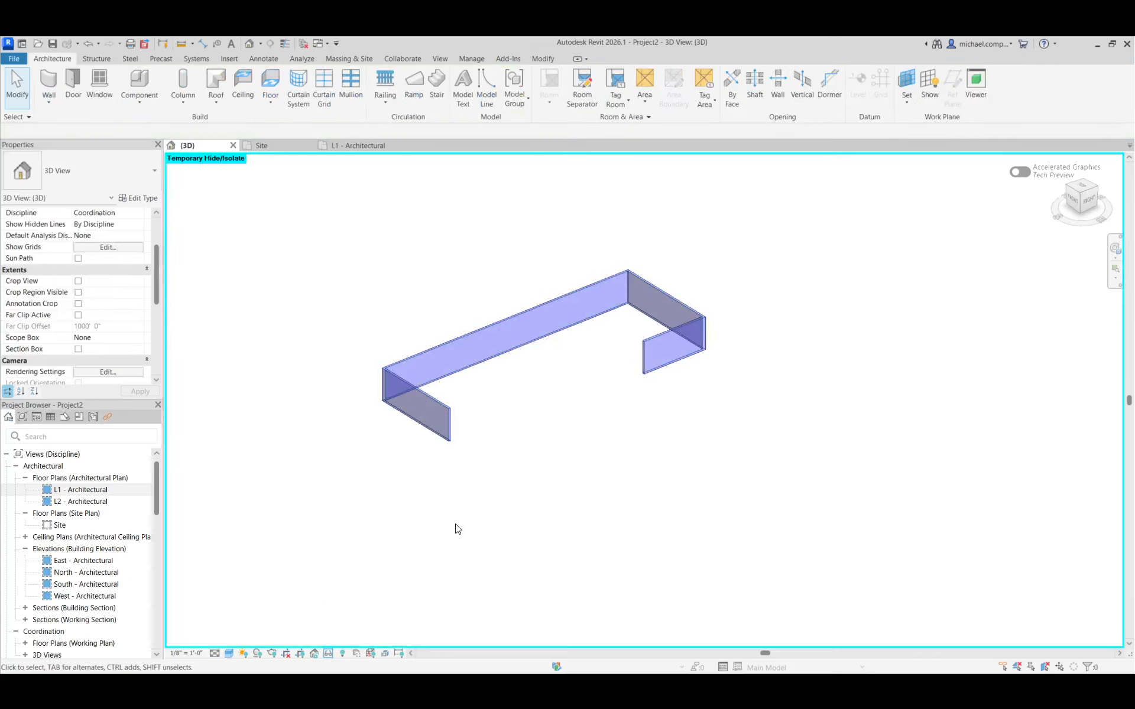
pyautogui.press('z')
pyautogui.press('f')
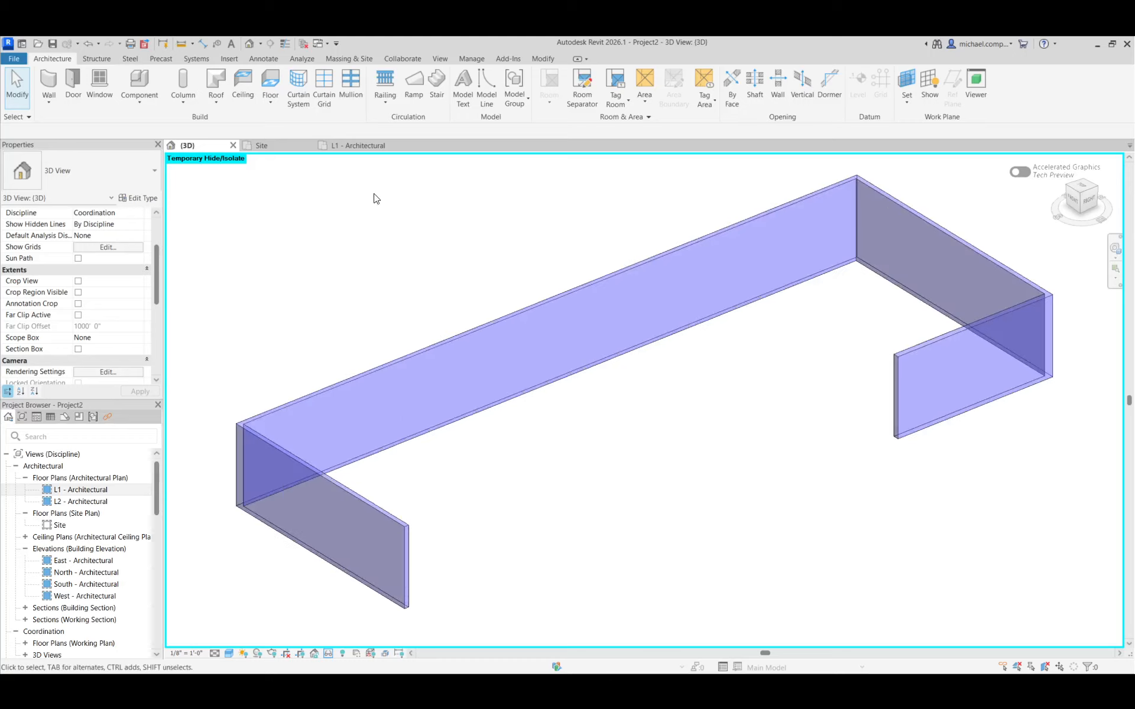
# Create a TRAVERTINE WALL curtain wall by face on the outer side of the mass's near short leg
pyautogui.click(342, 59)
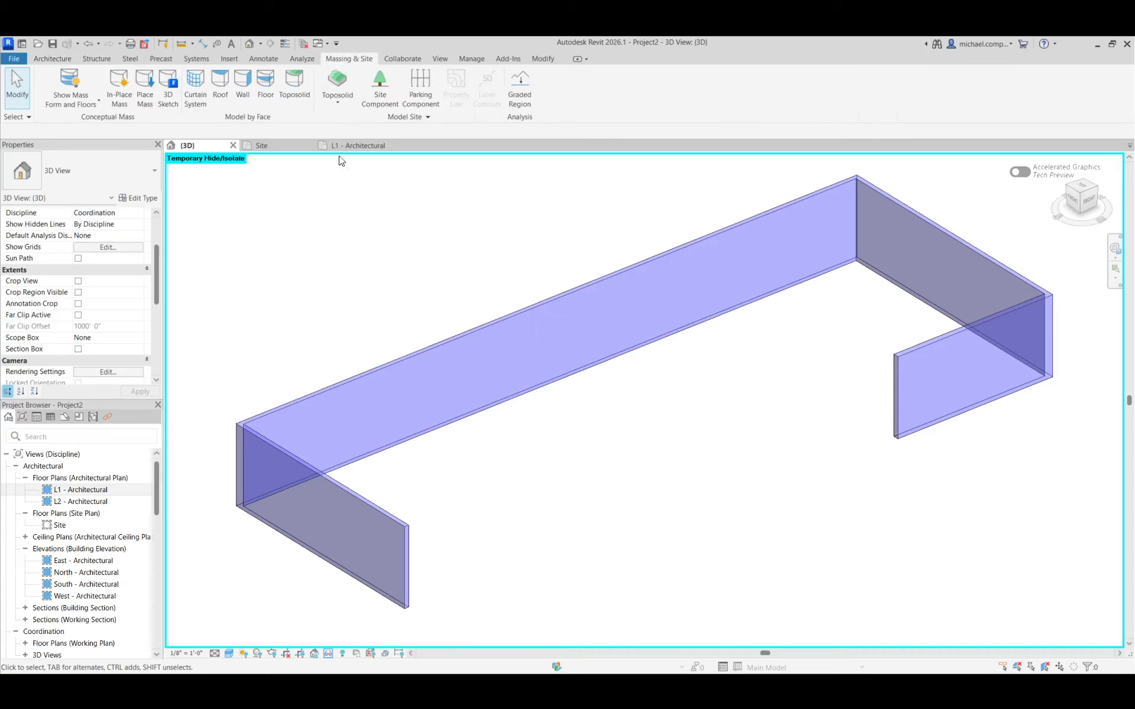
pyautogui.click(247, 96)
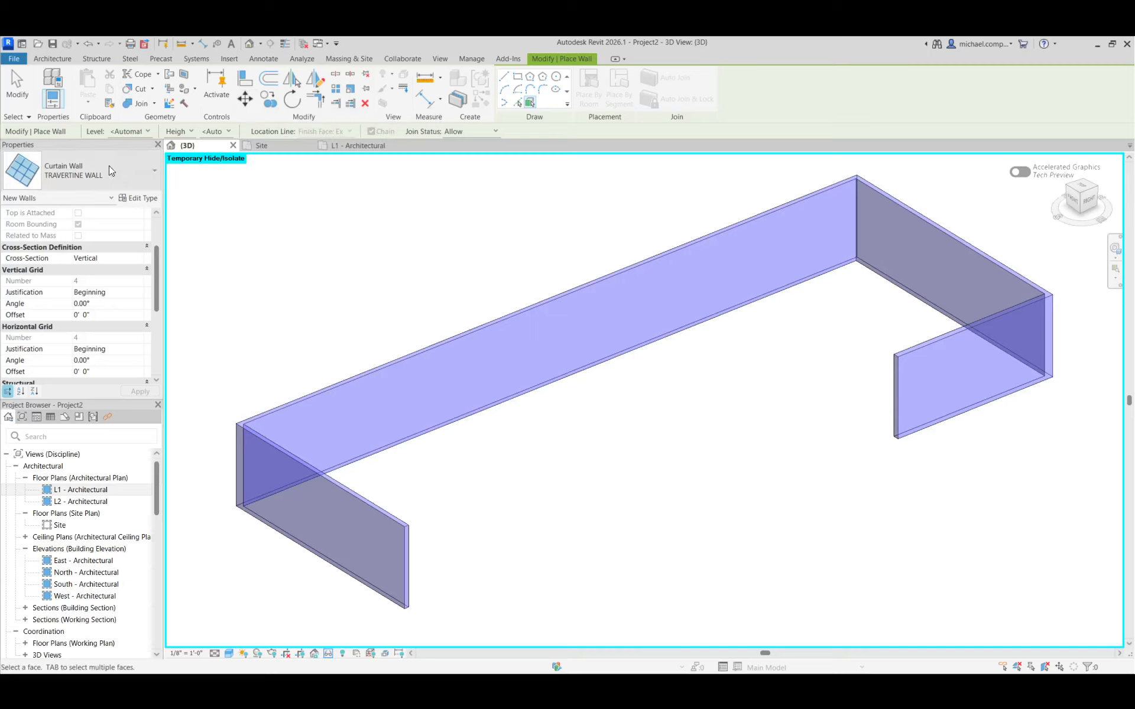
pyautogui.click(86, 168)
pyautogui.scroll(12, 93, 234)
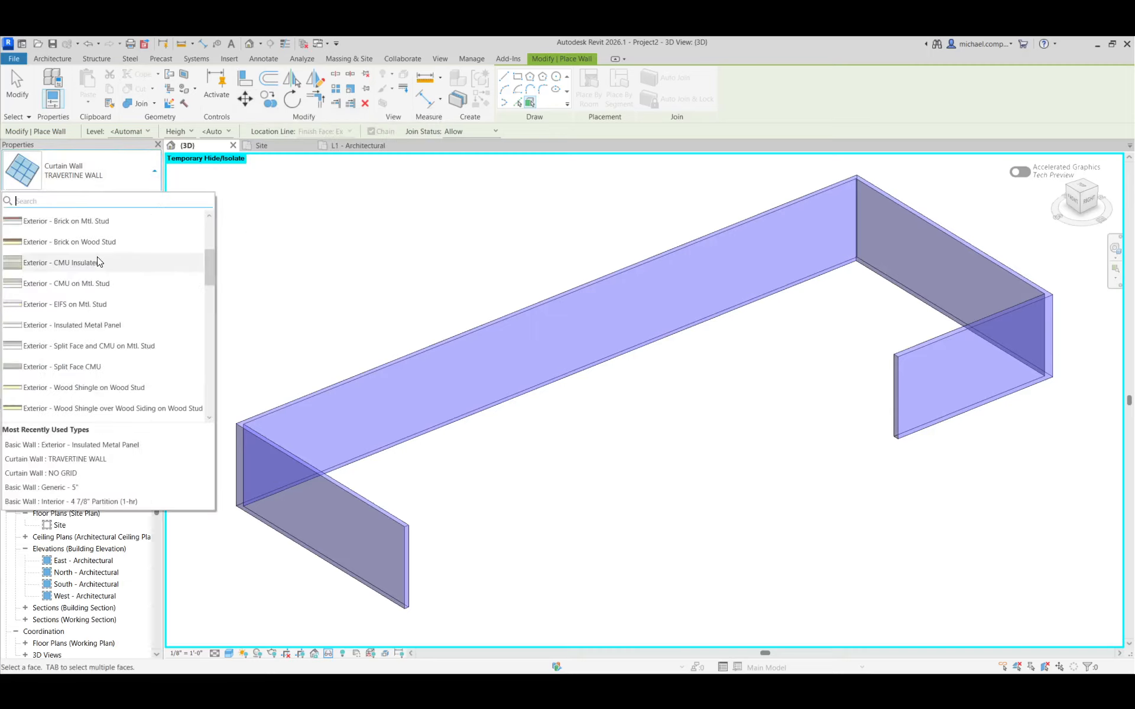
pyautogui.scroll(-11, 102, 265)
pyautogui.scroll(-2, 103, 264)
pyautogui.click(76, 318)
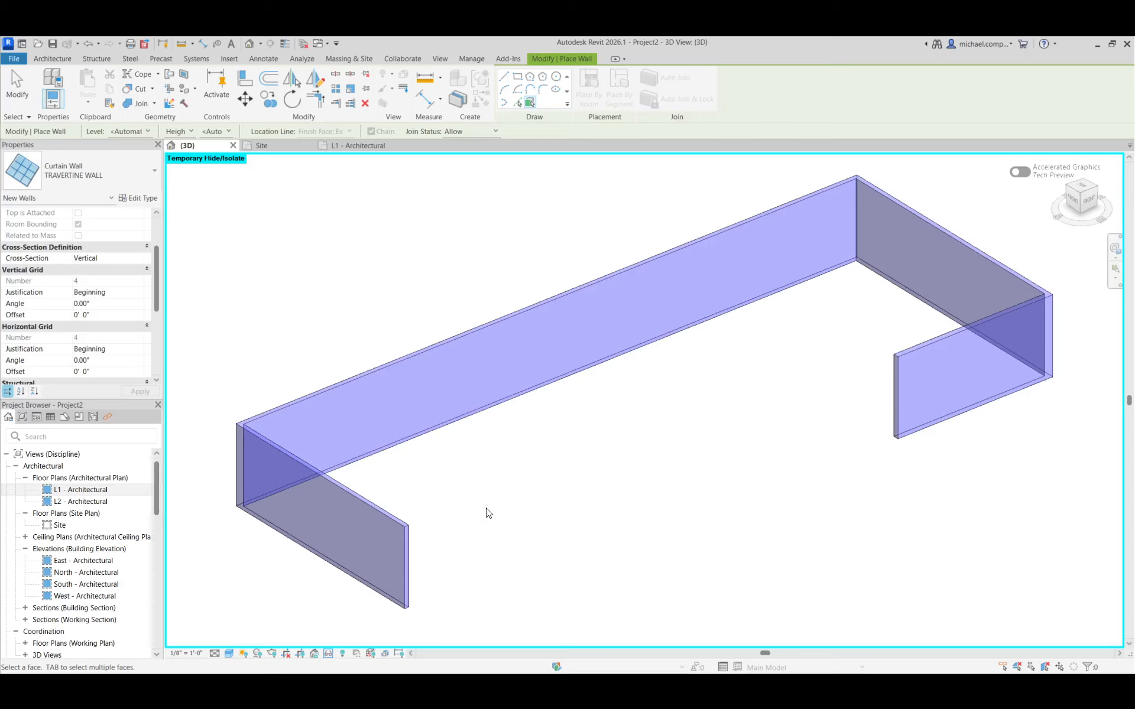
pyautogui.click(396, 528)
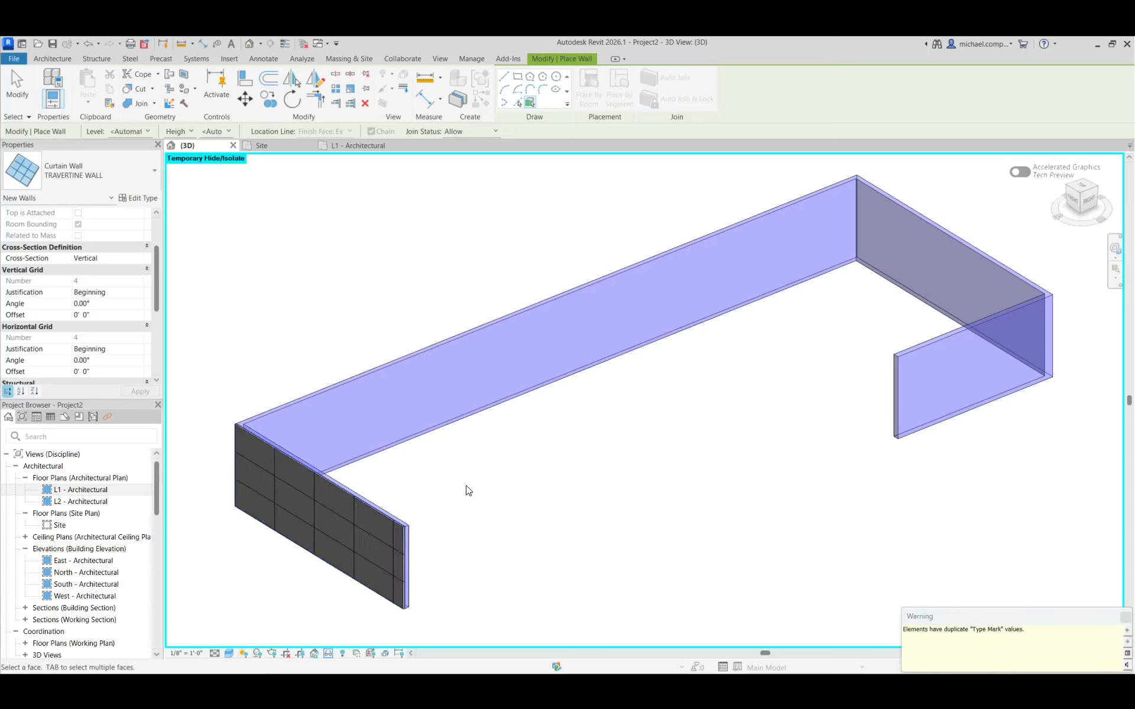
# Add TRAVERTINE WALL curtain walls by face to the inner sides of the mass's long segment and far adjoining segment
pyautogui.scroll(4, 387, 491)
pyautogui.scroll(-3, 399, 535)
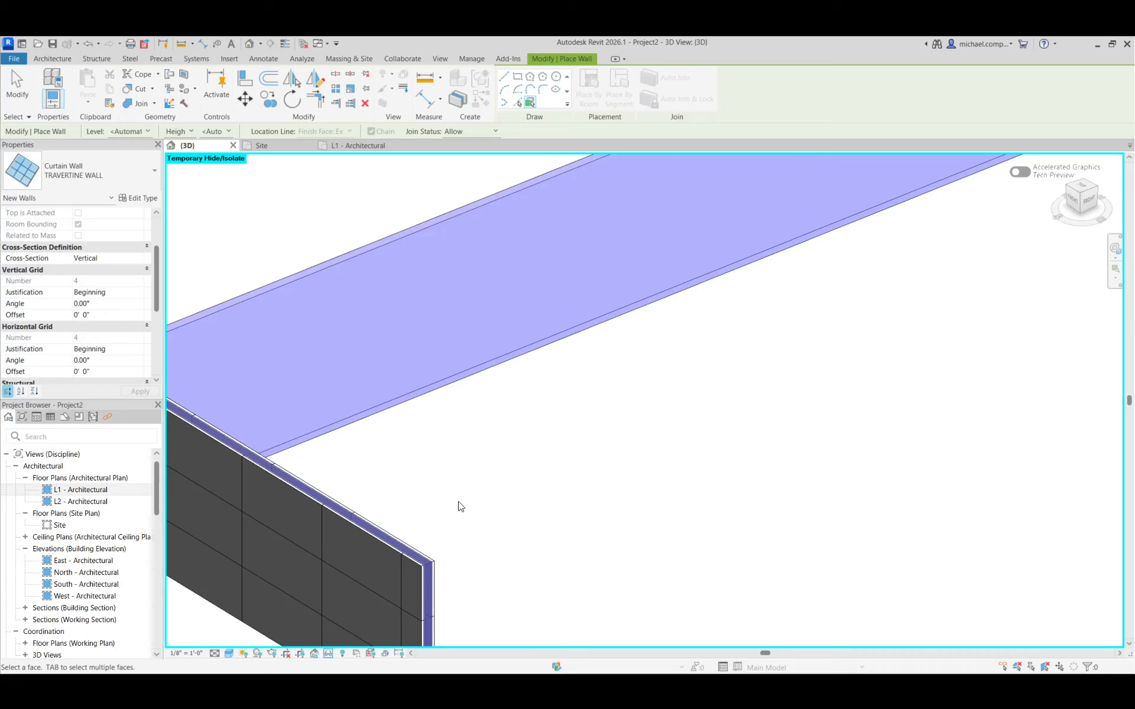
pyautogui.scroll(-3, 455, 443)
pyautogui.click(376, 378)
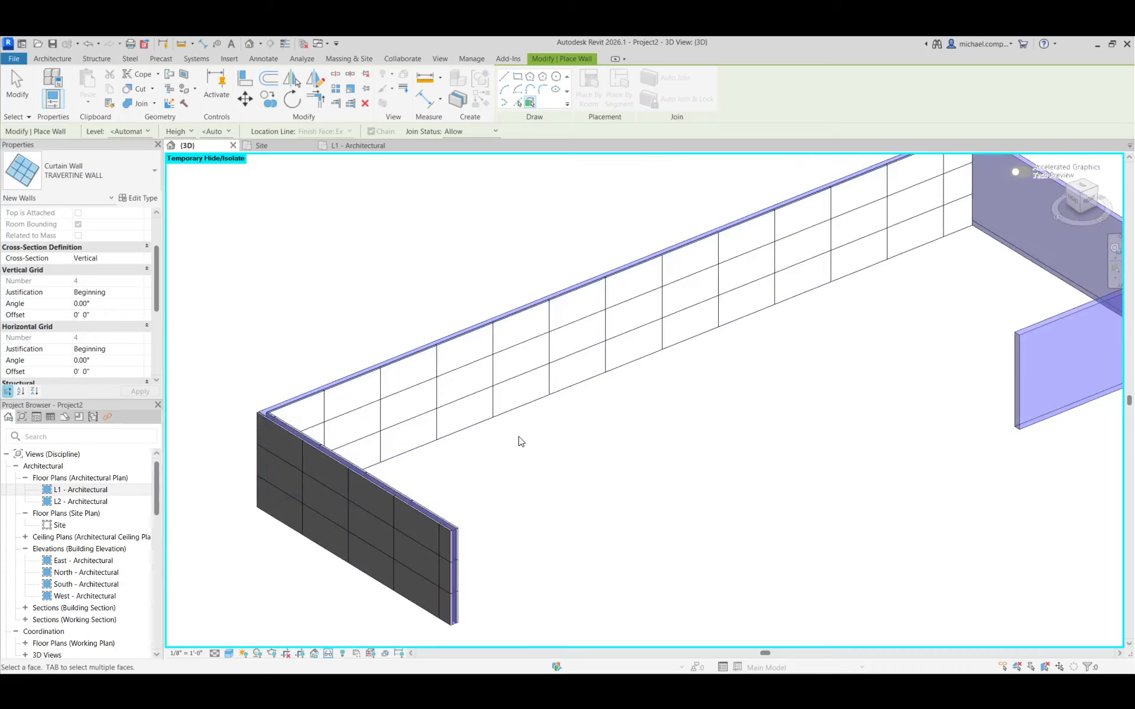
pyautogui.scroll(-2, 761, 359)
pyautogui.scroll(4, 852, 323)
pyautogui.click(854, 315)
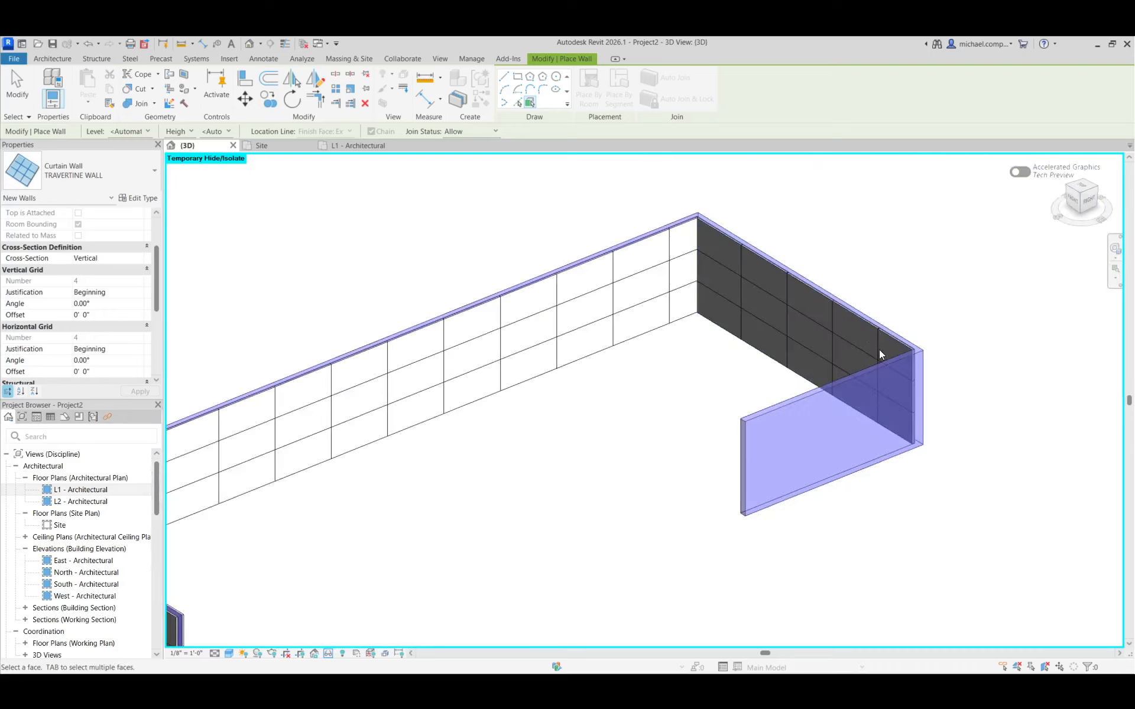
# Cover the remaining faces of the mass's far short leg and its exposed end faces with TRAVERTINE WALL curtain walls, and leave wall placement
pyautogui.click(881, 360)
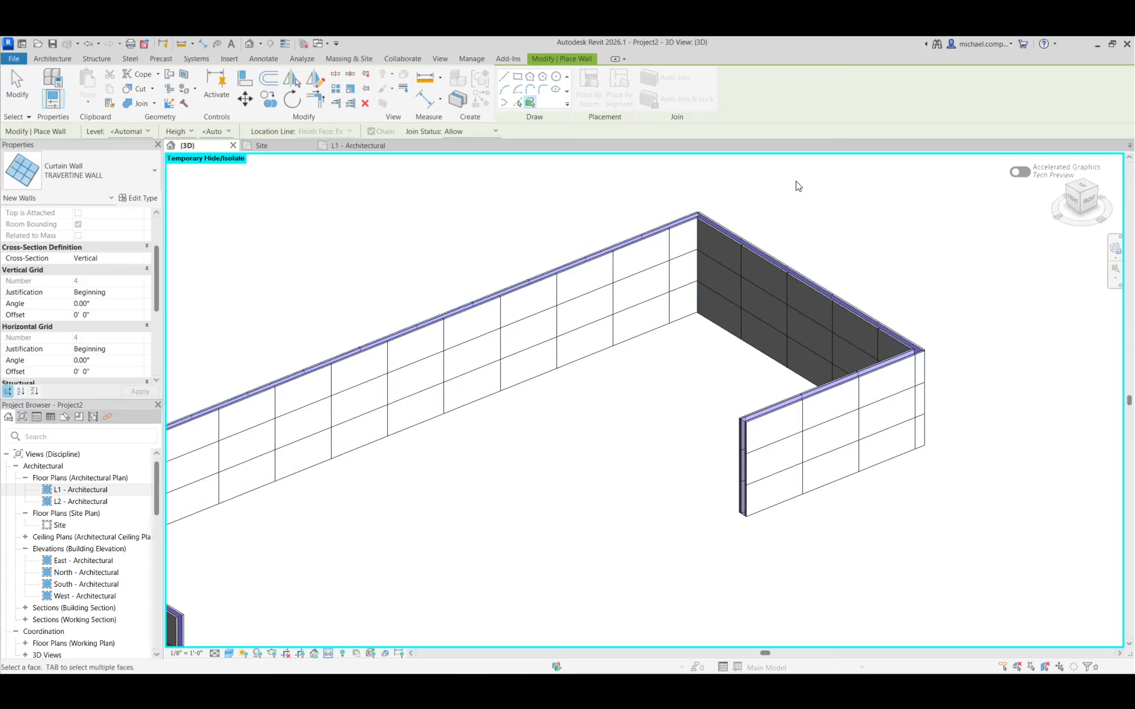
pyautogui.scroll(-2, 798, 183)
pyautogui.scroll(3, 345, 452)
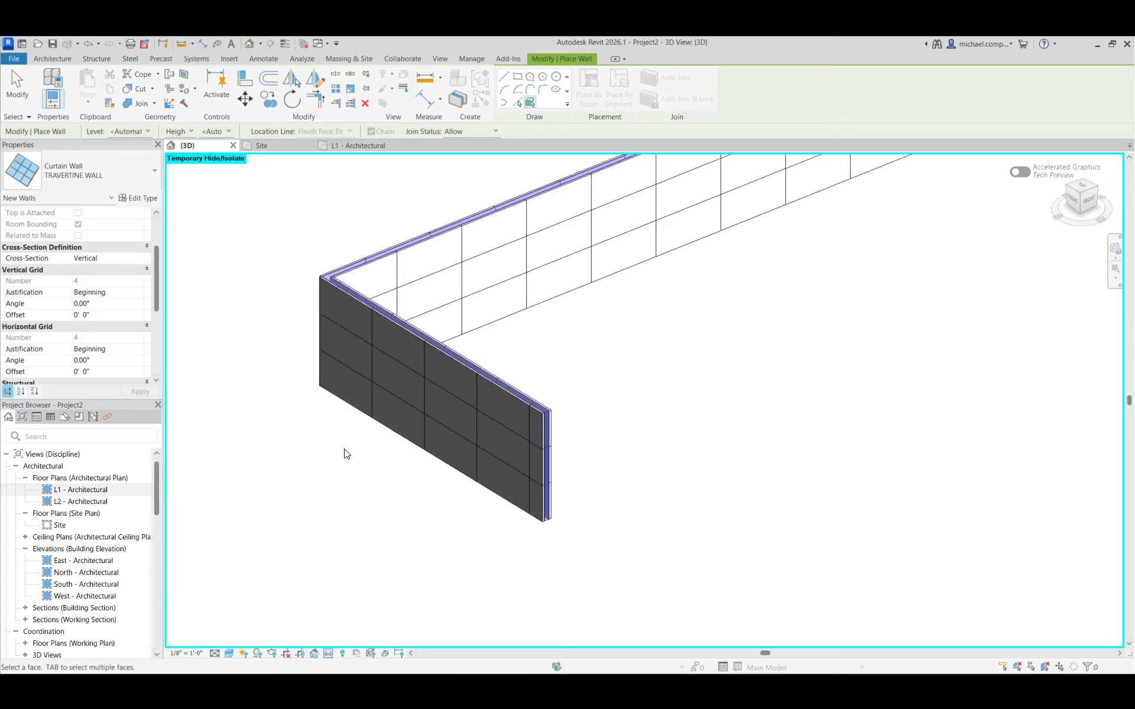
pyautogui.scroll(5, 550, 532)
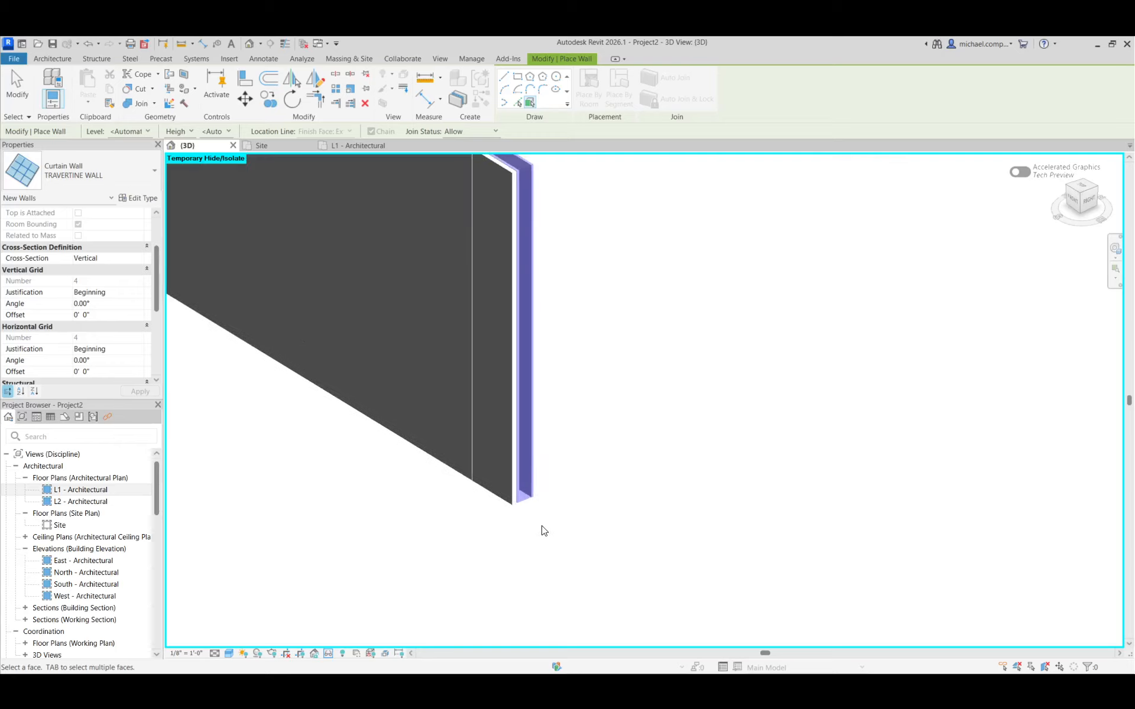
pyautogui.scroll(-6, 467, 561)
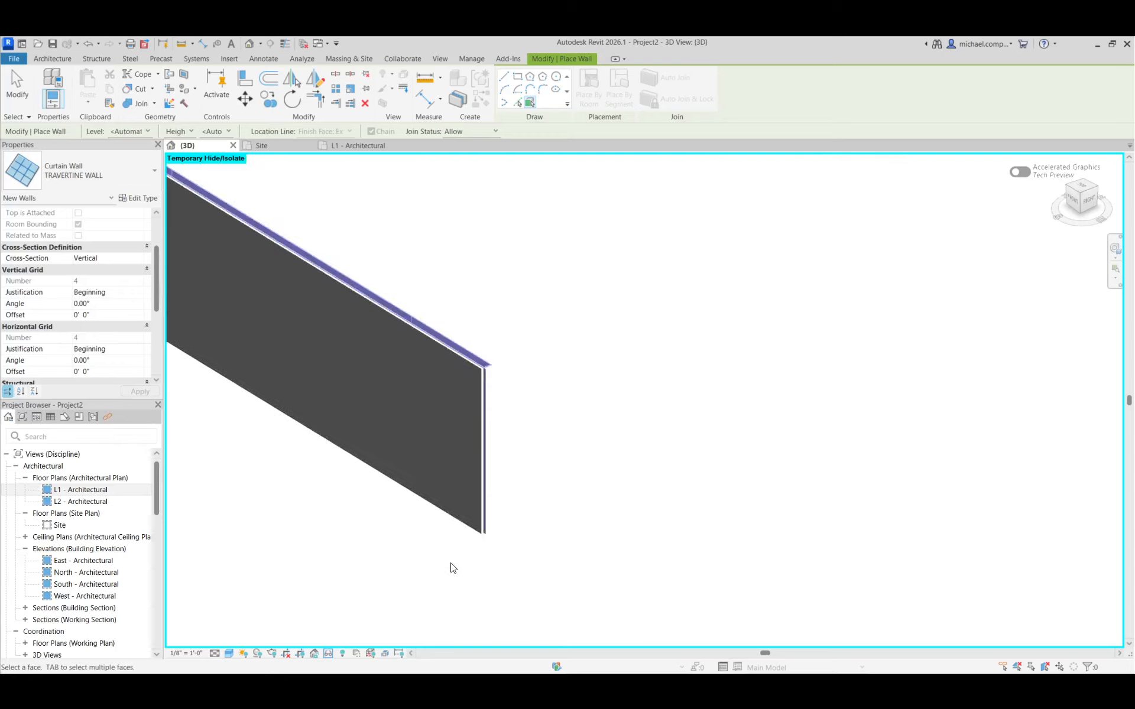
pyautogui.scroll(5, 948, 285)
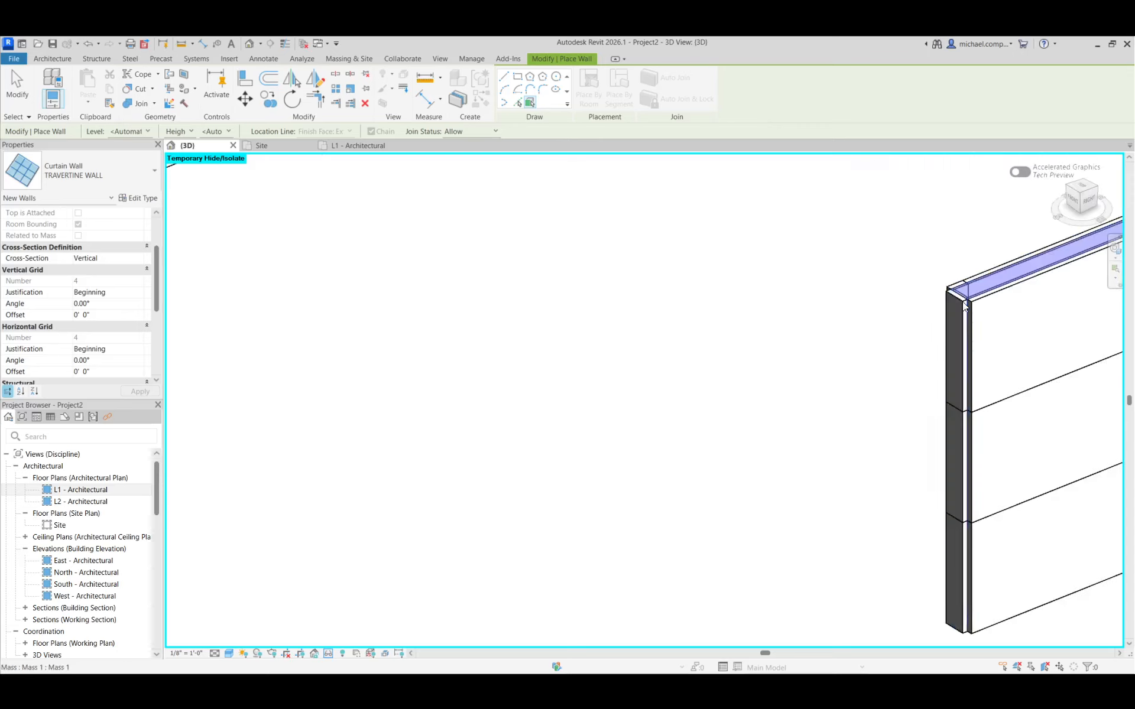
pyautogui.scroll(-5, 766, 410)
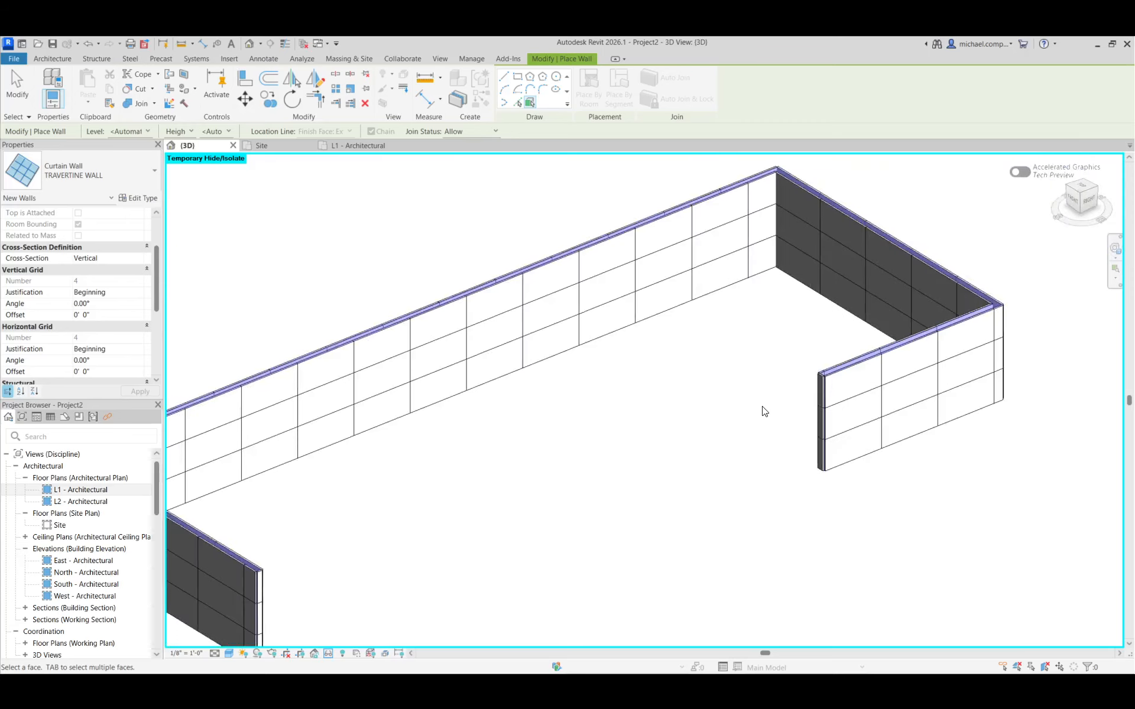
pyautogui.scroll(-2, 764, 412)
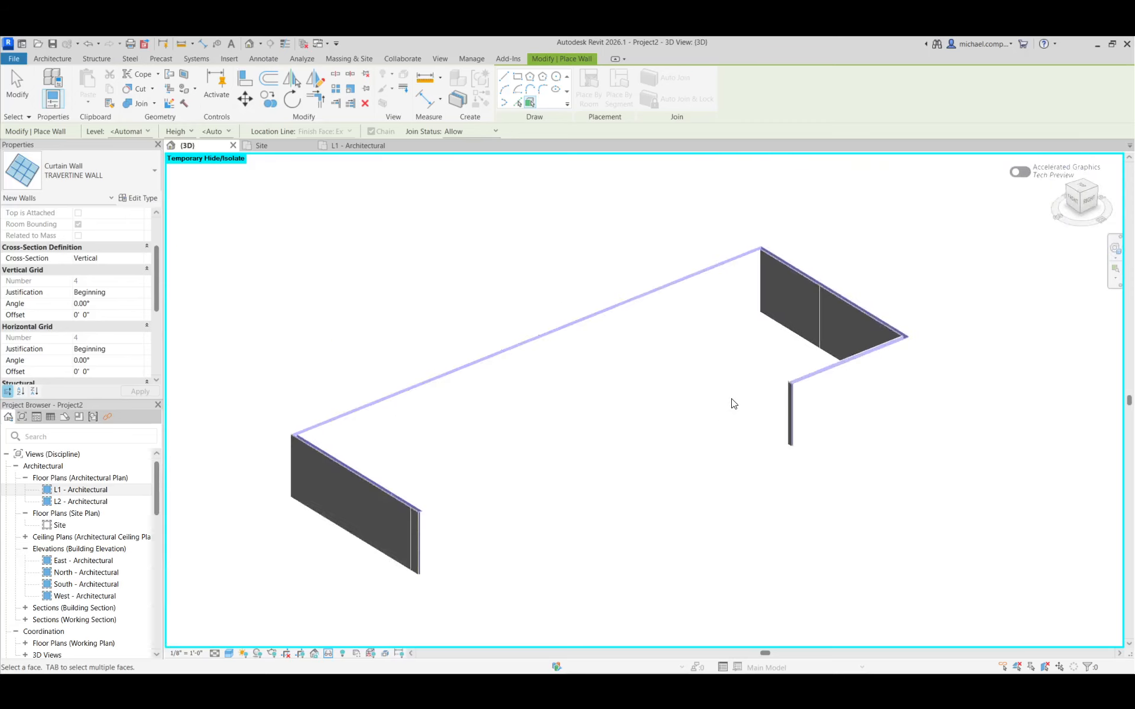
pyautogui.click(23, 97)
# Examine how the curtain panels meet at the free end of the mass's near short leg
pyautogui.scroll(5, 438, 534)
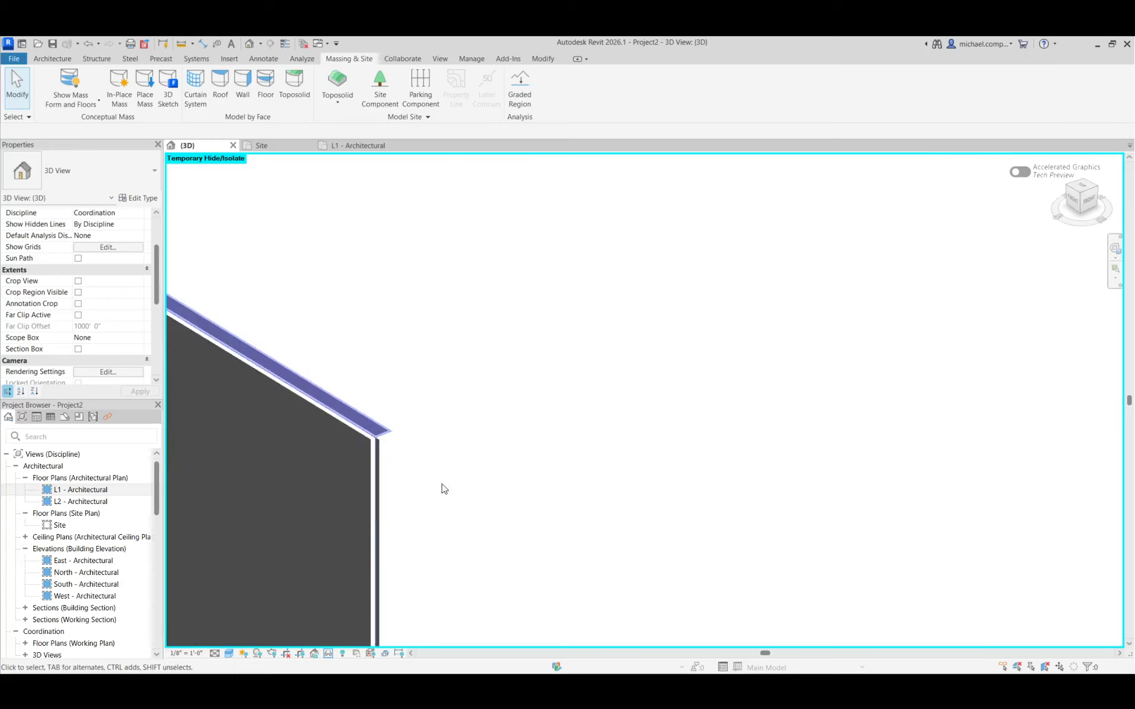
pyautogui.scroll(-2, 532, 418)
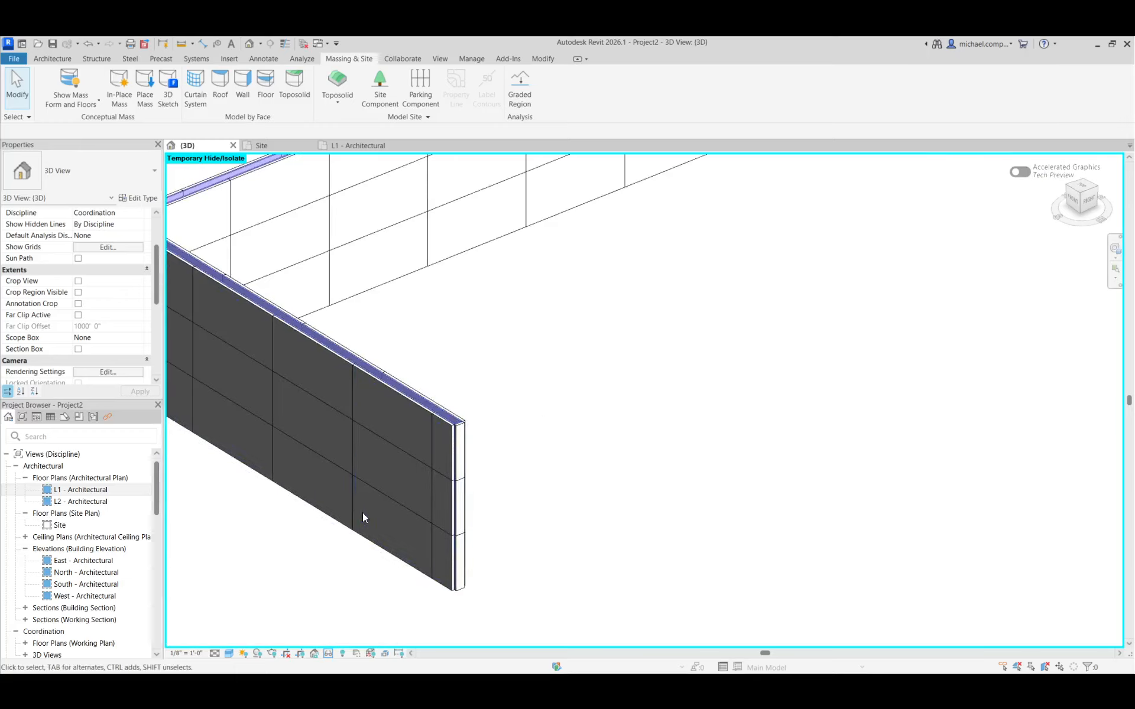
pyautogui.scroll(-2, 338, 423)
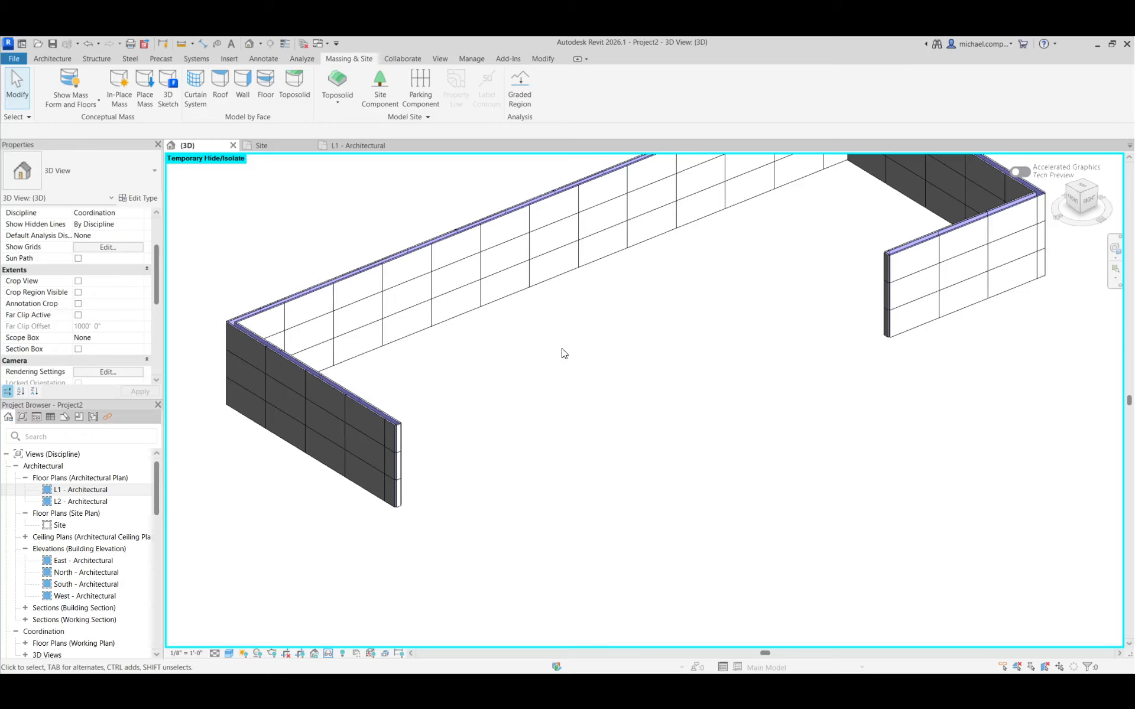
pyautogui.scroll(-2, 560, 385)
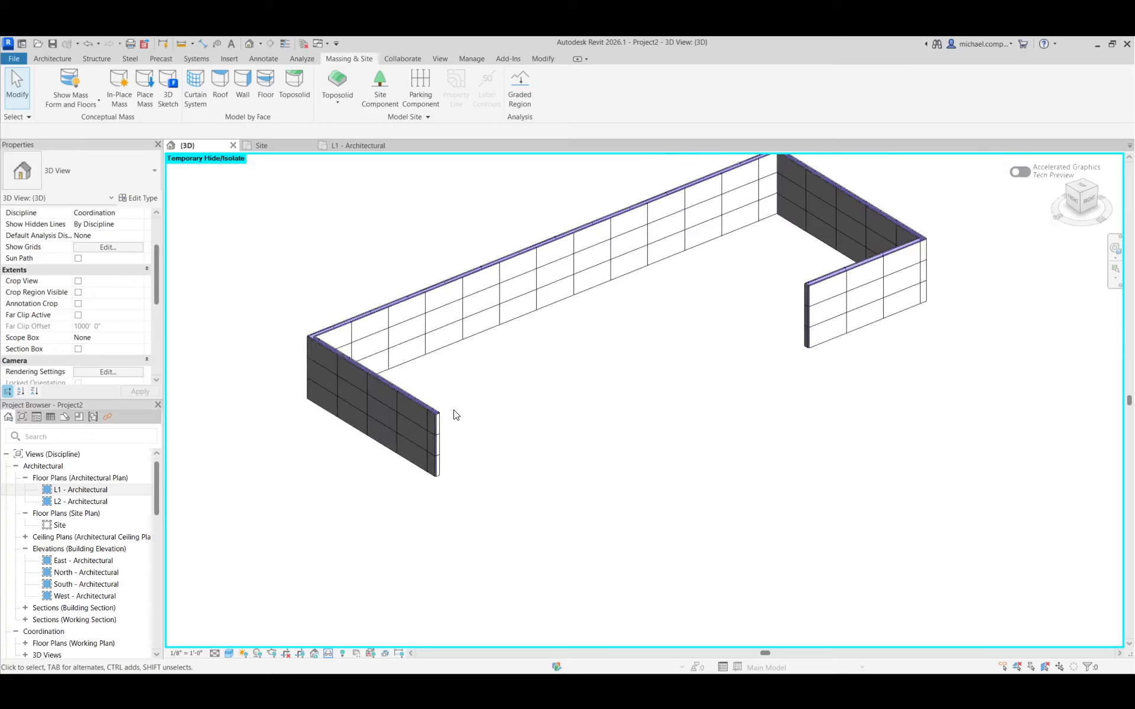
pyautogui.scroll(5, 434, 419)
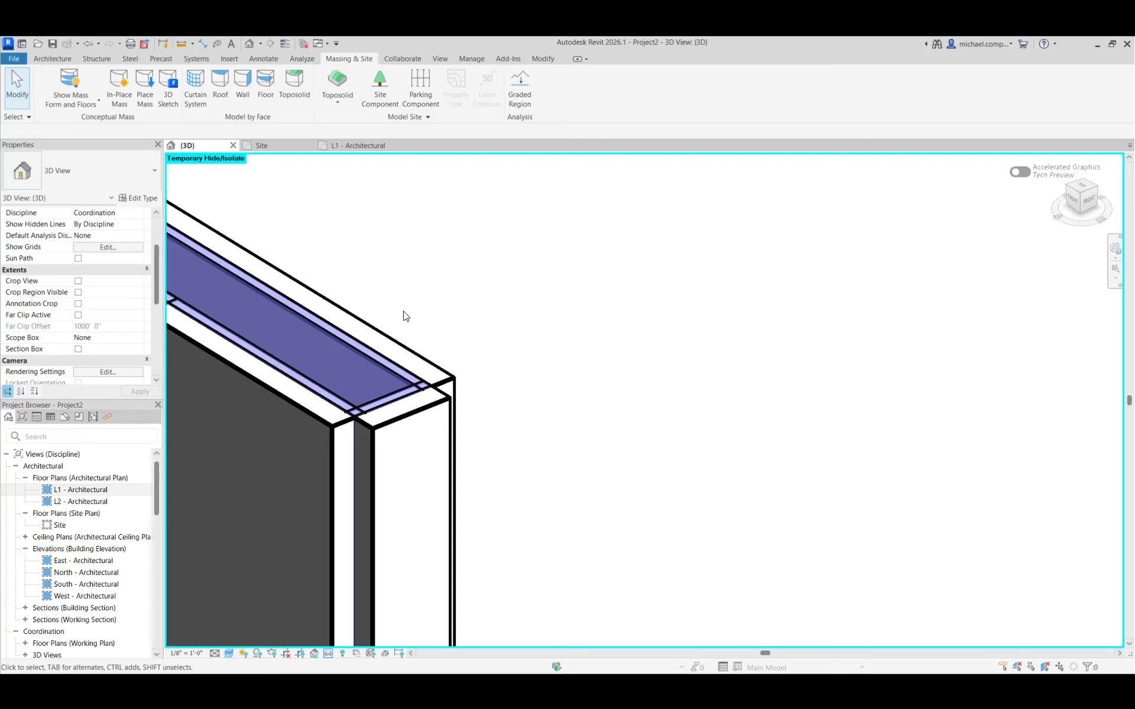
pyautogui.scroll(-2, 404, 313)
# Review the type parameters of the TRAVERTINE WALL curtain wall at the near leg's end and close them without changes
pyautogui.click(406, 341)
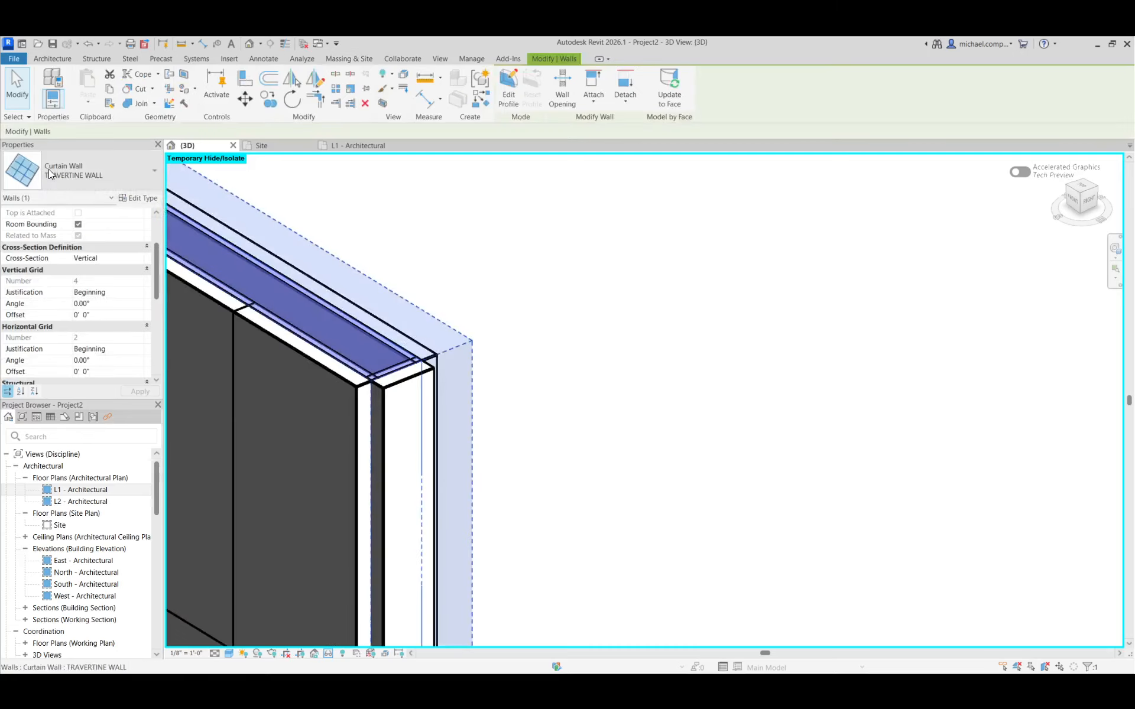
pyautogui.click(137, 198)
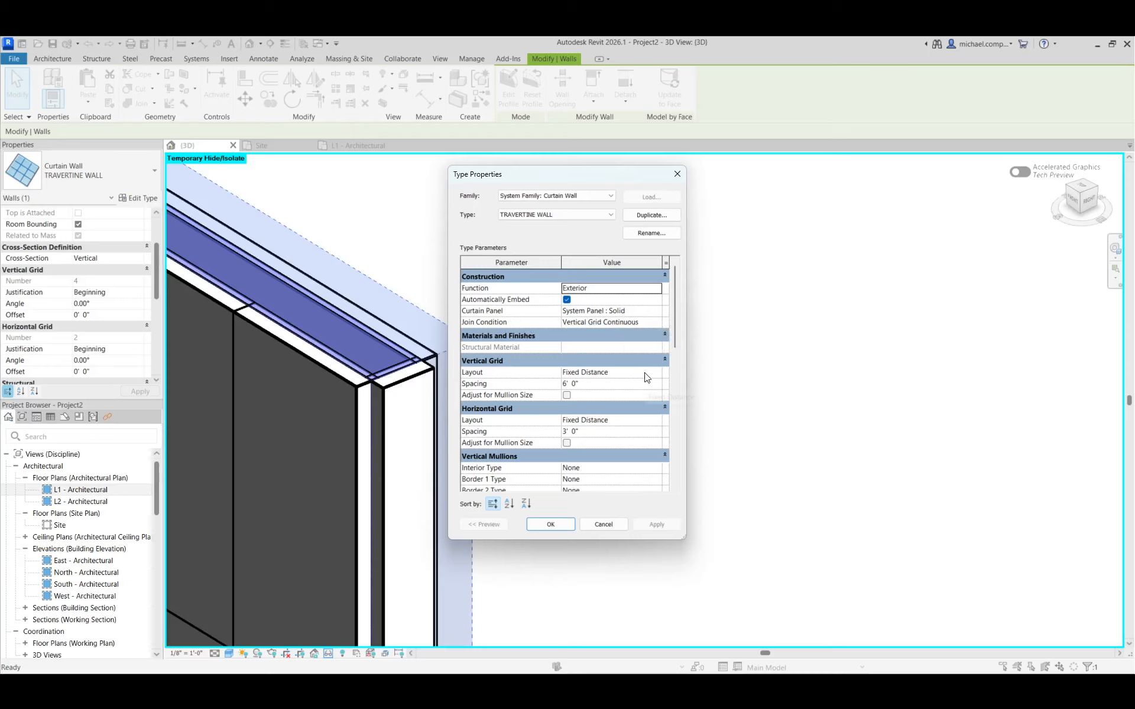
pyautogui.scroll(-2, 625, 436)
pyautogui.scroll(-2, 624, 436)
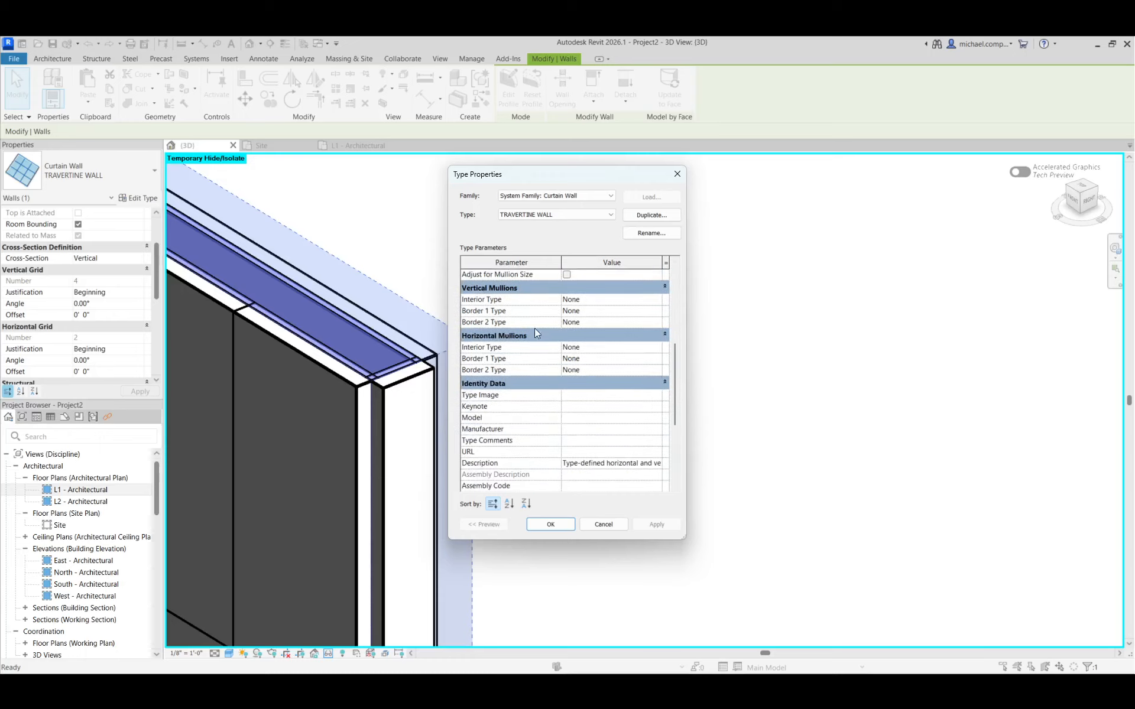
pyautogui.scroll(-3, 580, 394)
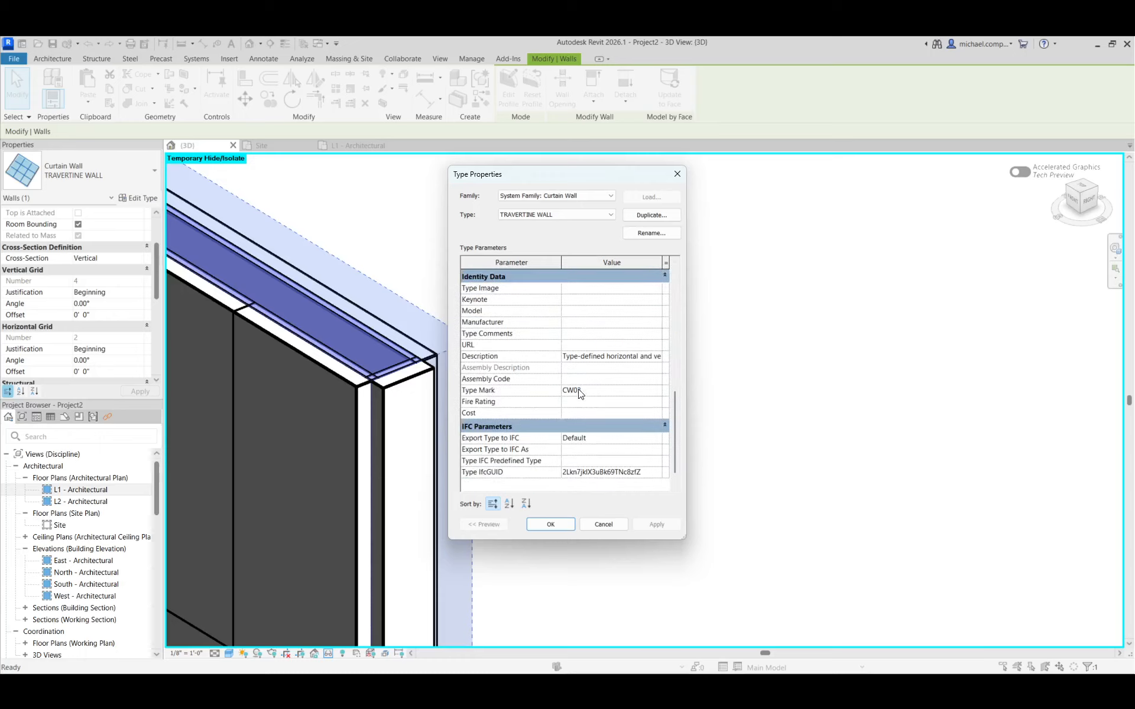
pyautogui.scroll(7, 580, 395)
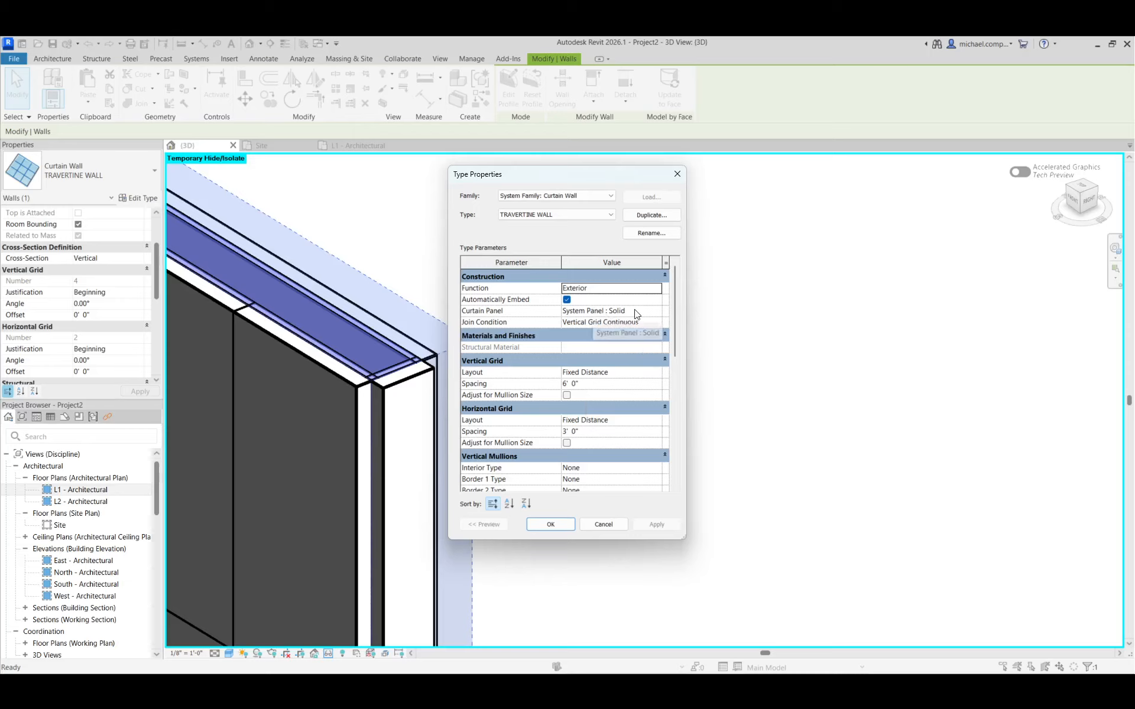
pyautogui.click(615, 524)
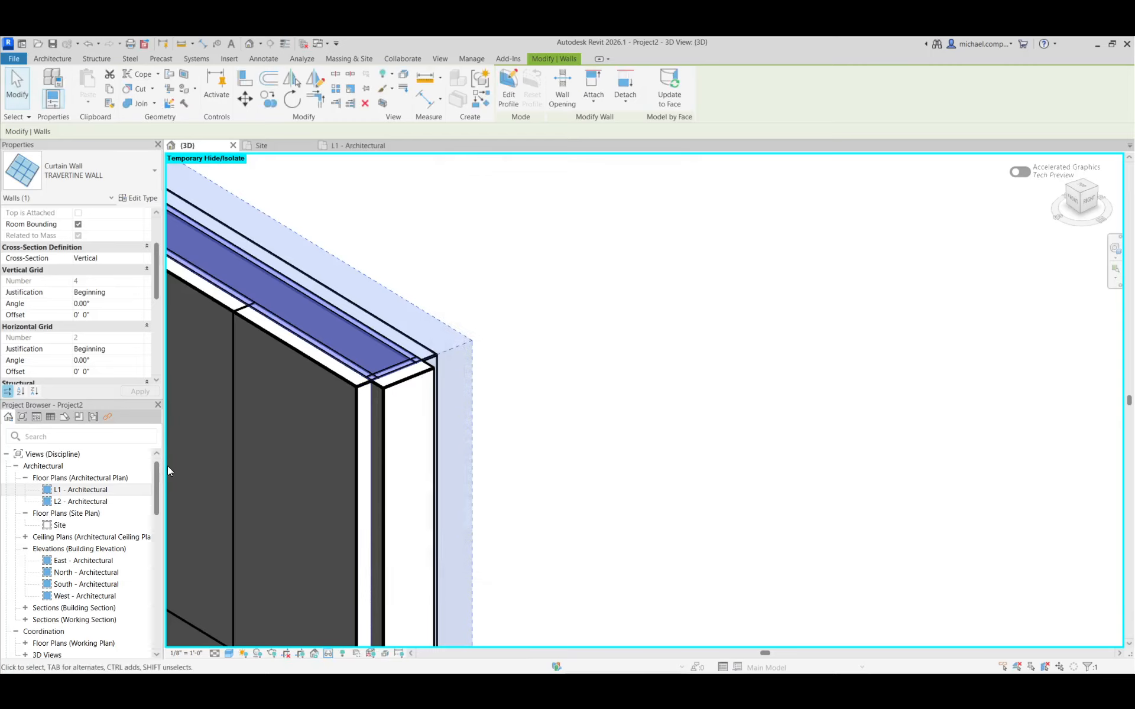
# Find the Curtain Panels category among the project families and expand its System Panel family
pyautogui.click(99, 494)
pyautogui.scroll(-2, 151, 479)
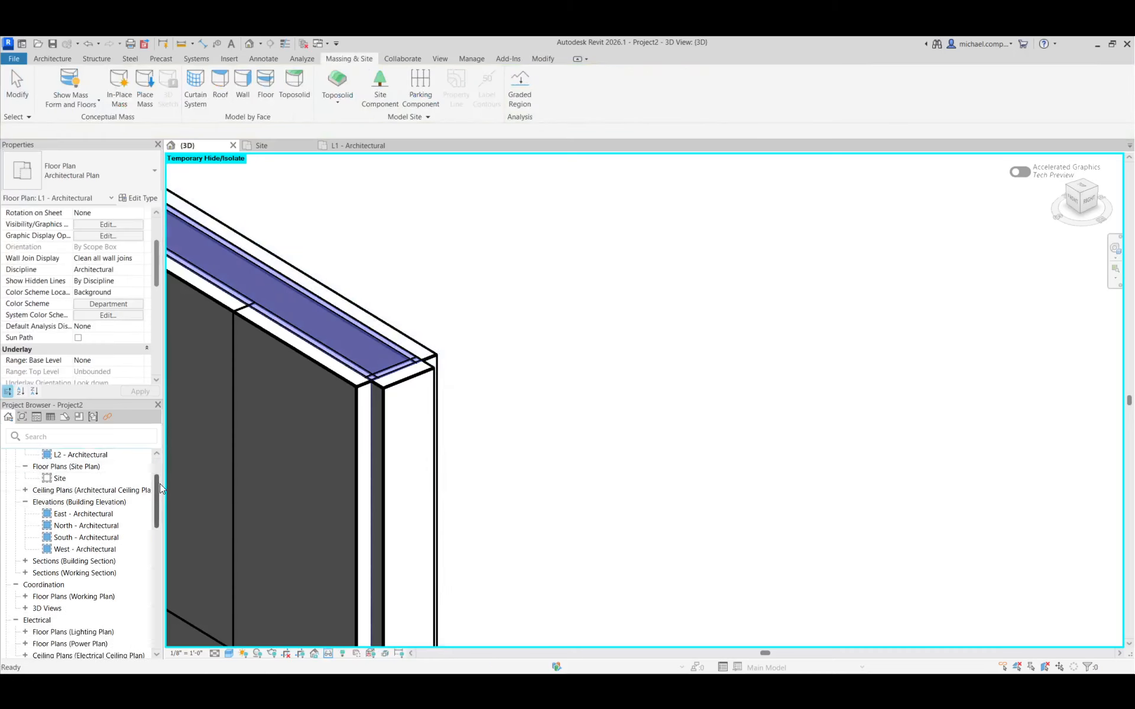
pyautogui.moveTo(157, 484); pyautogui.dragTo(159, 614)
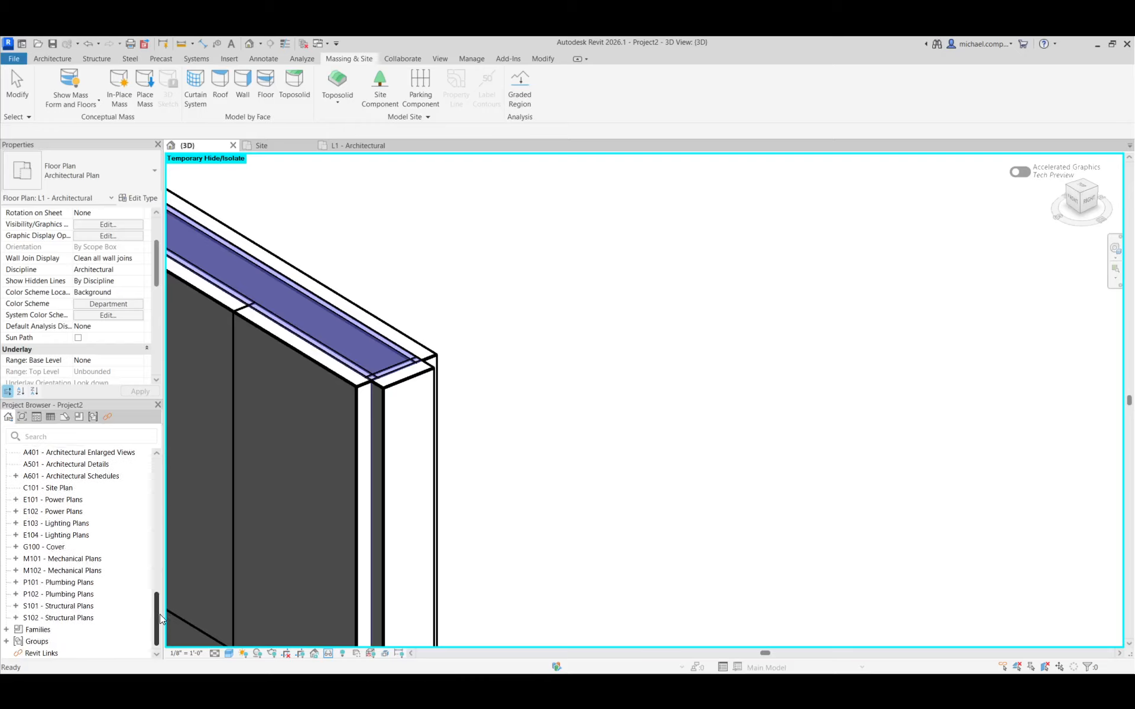
pyautogui.doubleClick(39, 629)
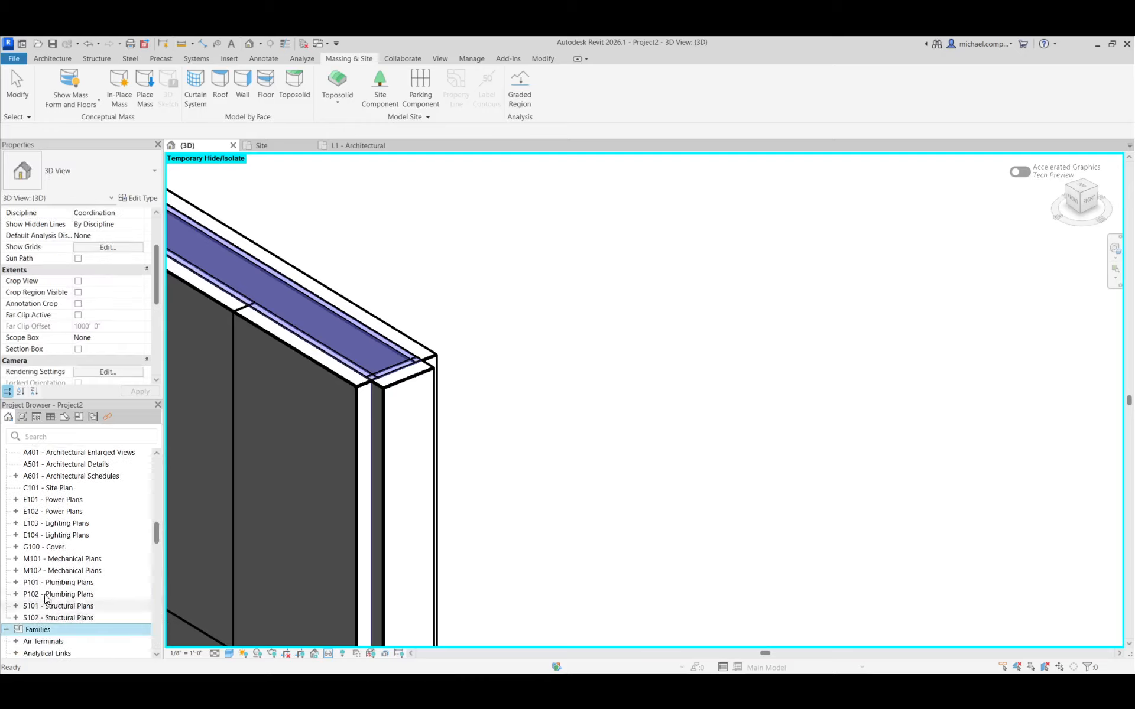
pyautogui.scroll(-8, 81, 545)
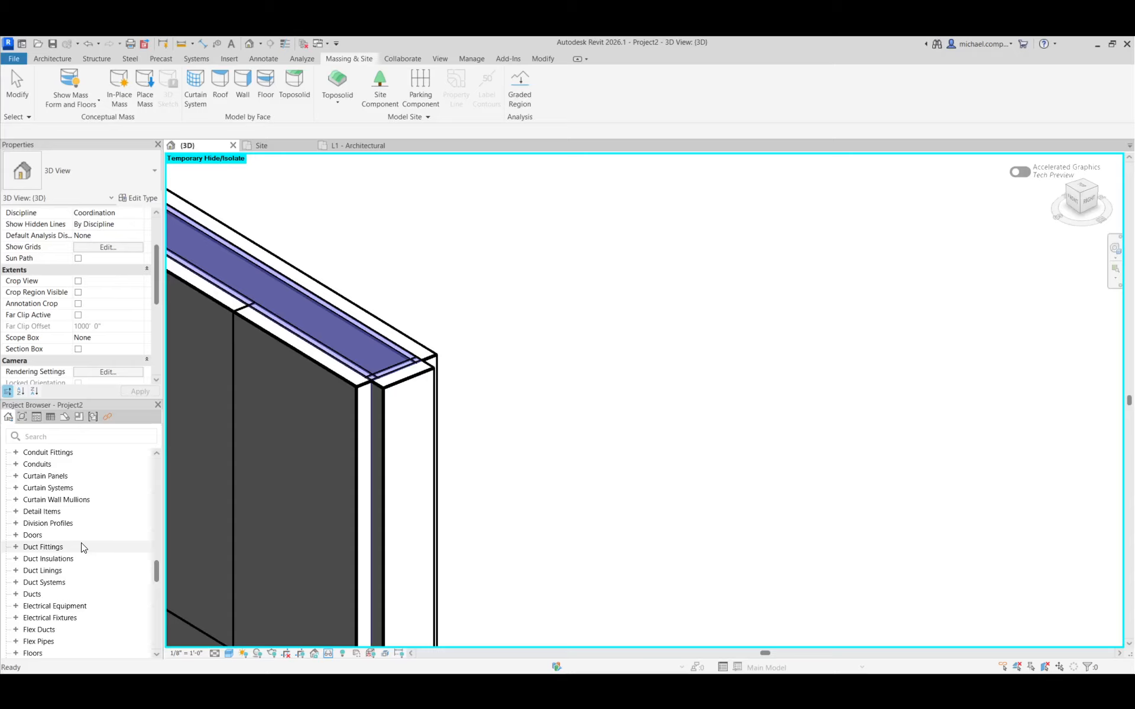
pyautogui.click(15, 476)
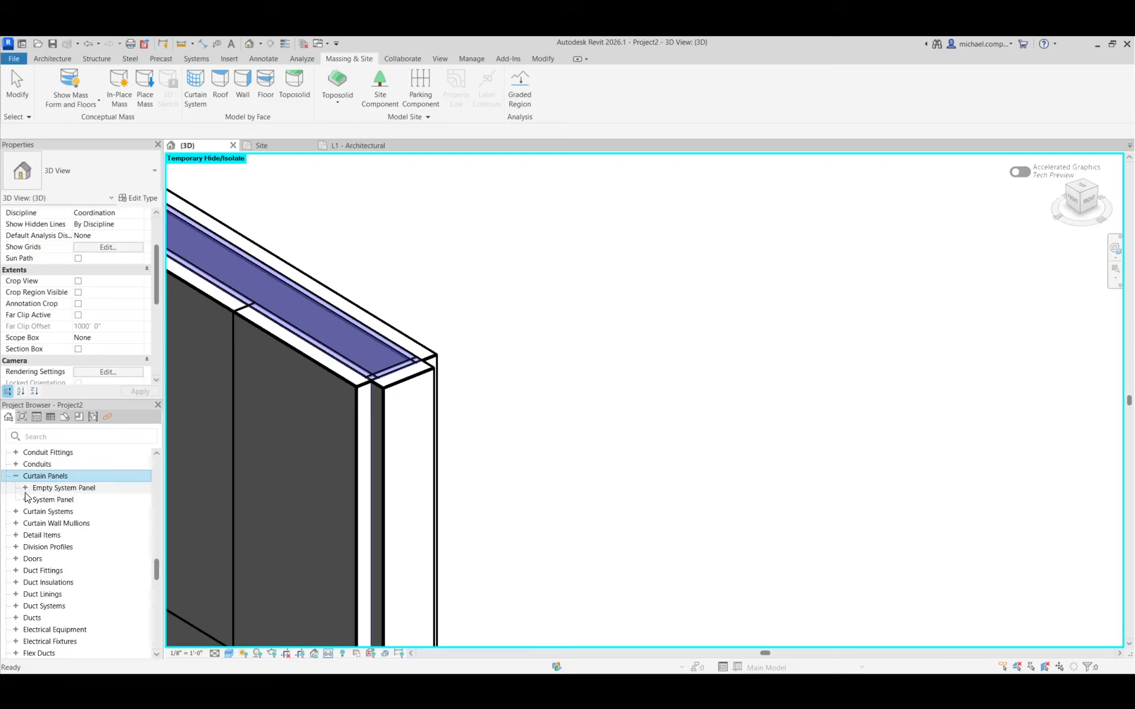
pyautogui.click(25, 500)
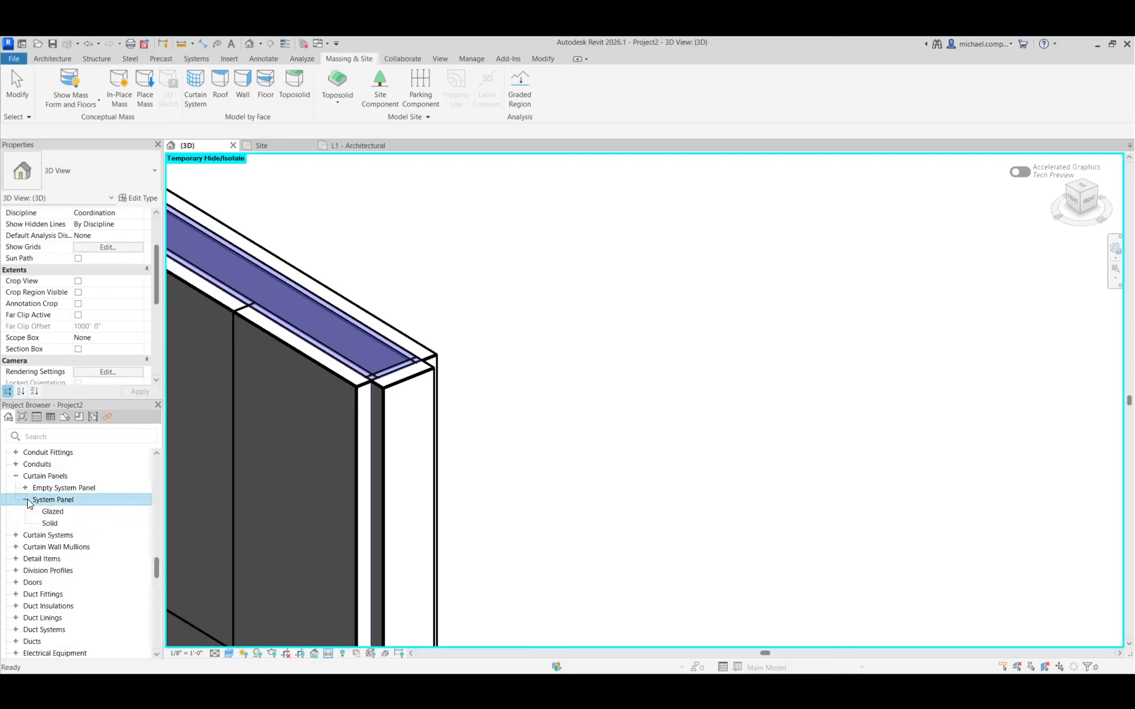
# Duplicate the Solid system panel type as TRAVERTINE PANEL
pyautogui.rightClick(52, 523)
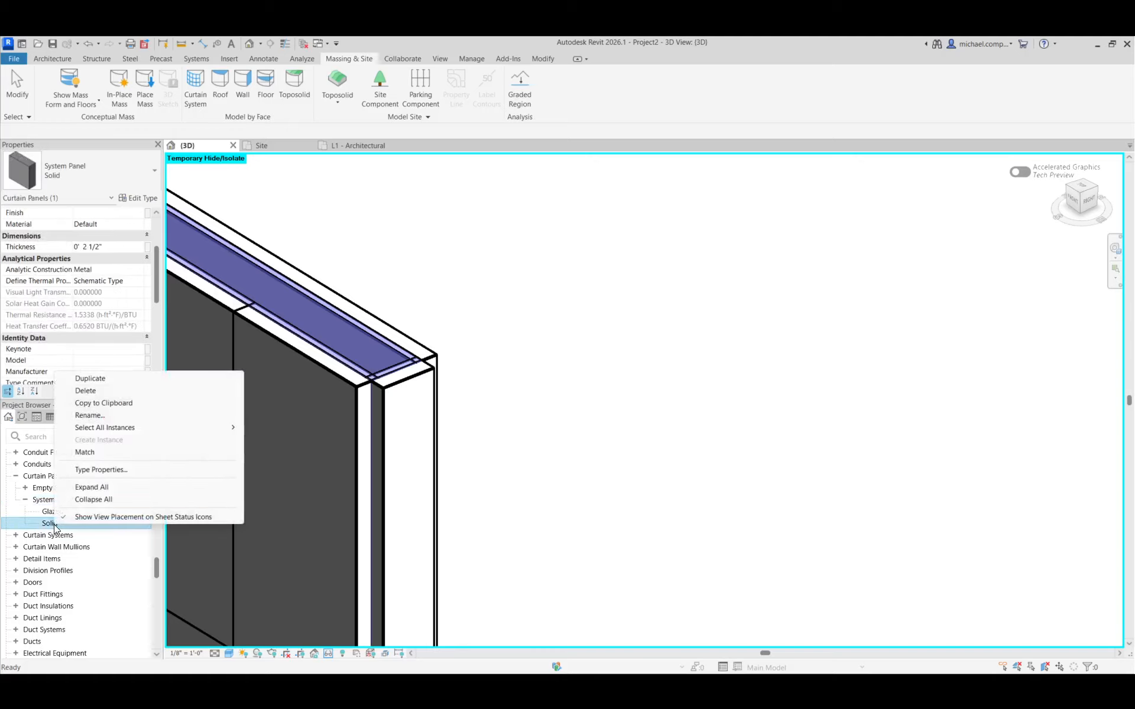
pyautogui.click(101, 470)
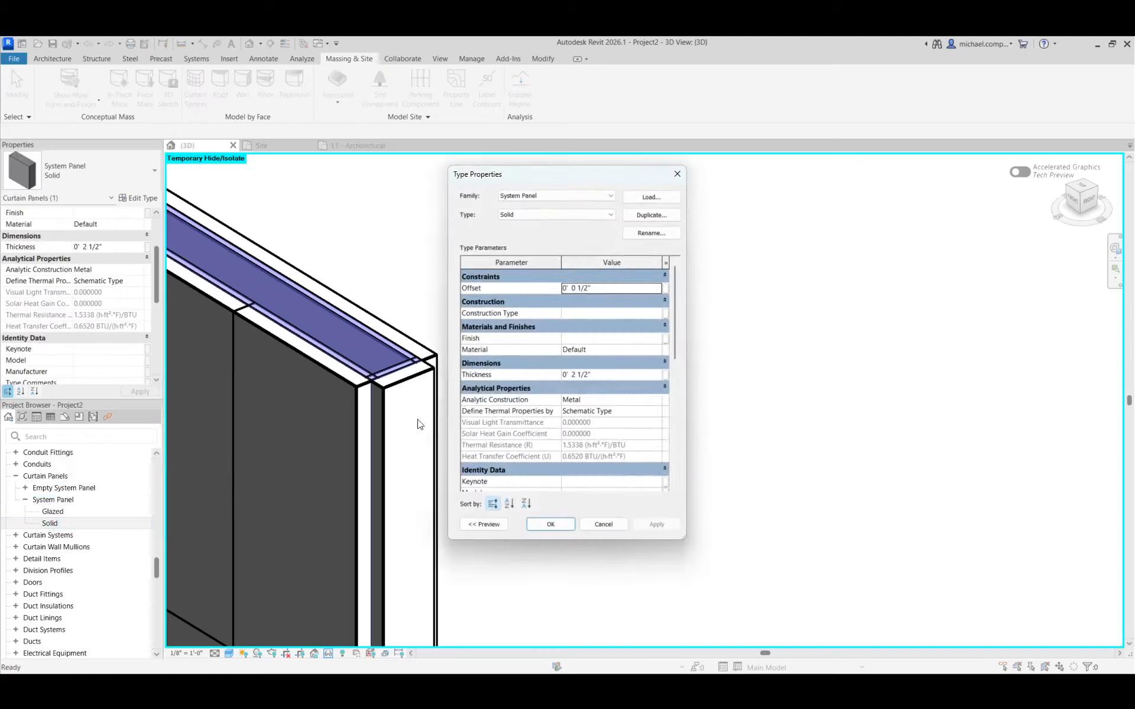
pyautogui.click(644, 216)
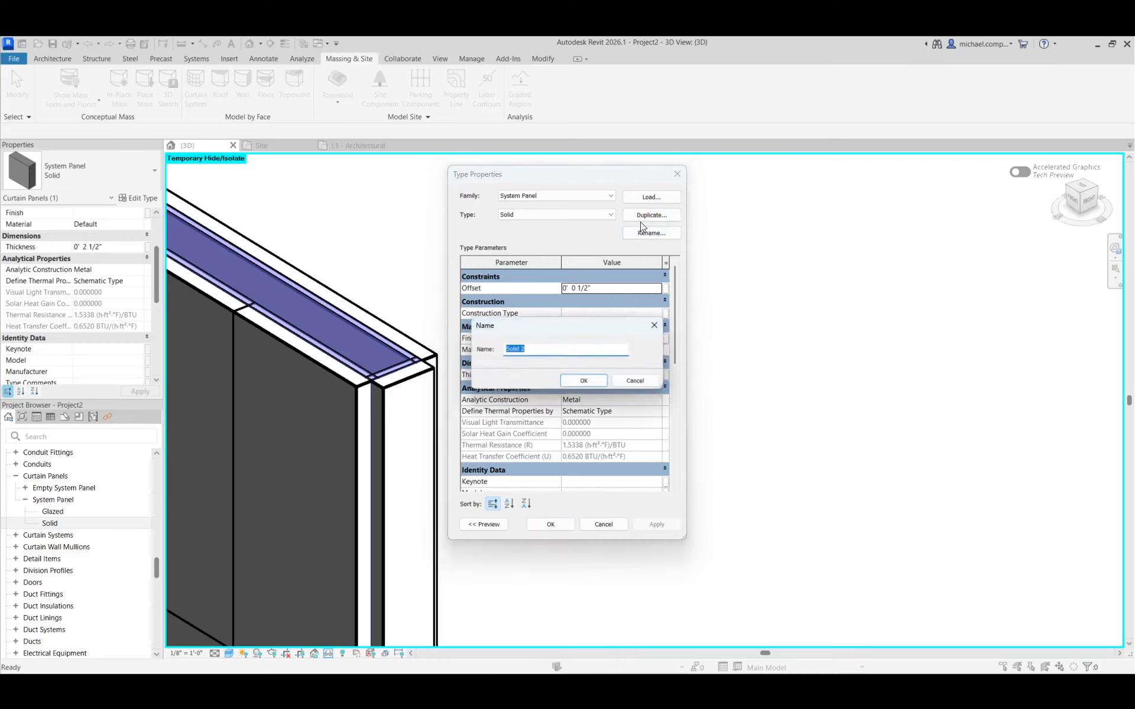
pyautogui.press('BackSpace')
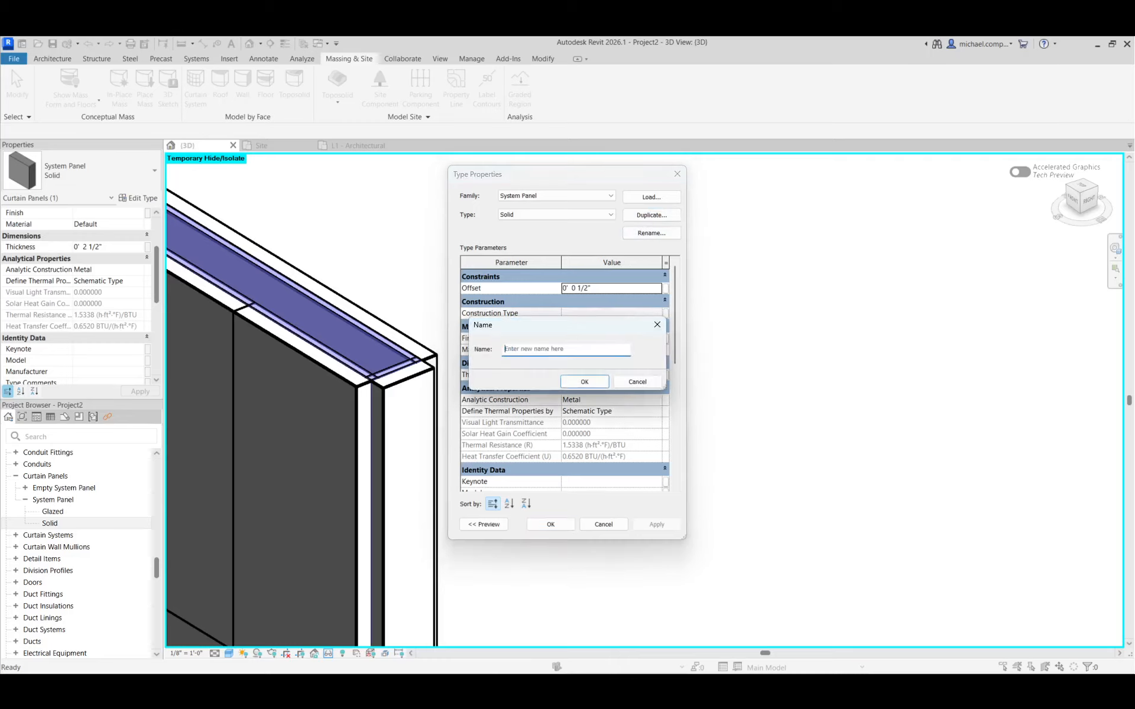
pyautogui.write('TRAVERTINE PANEL')
pyautogui.click(580, 378)
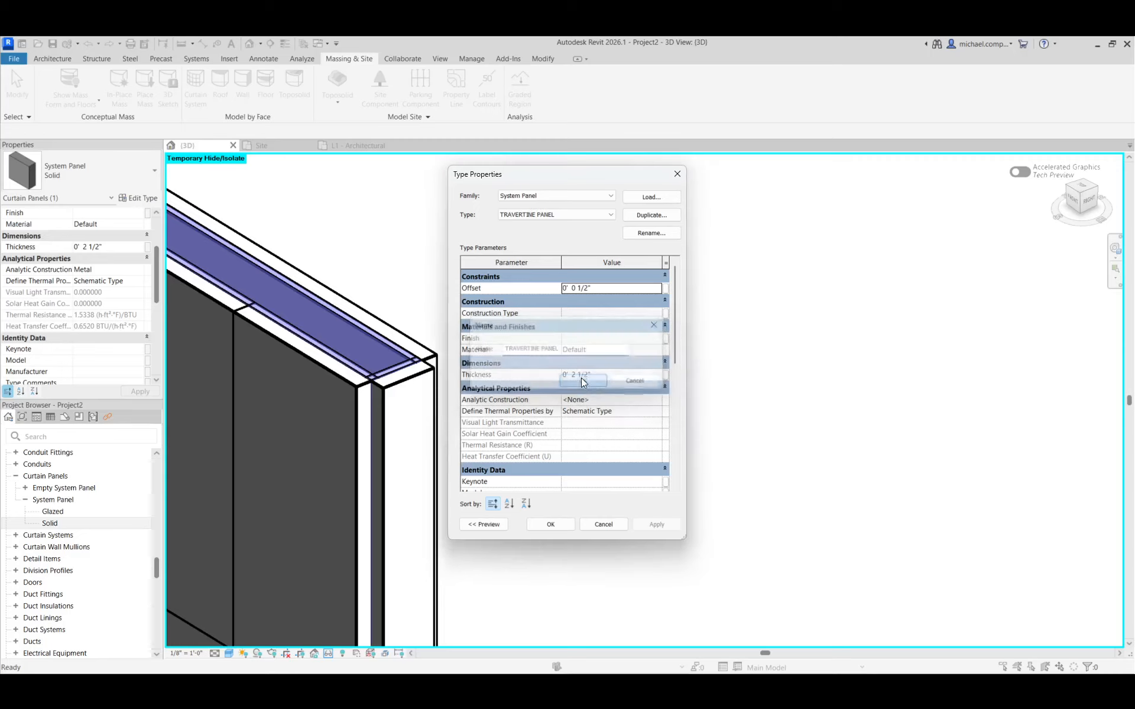
# Set the TRAVERTINE PANEL type's offset to 0, enter a new panel thickness, and accept the type changes
pyautogui.click(612, 289)
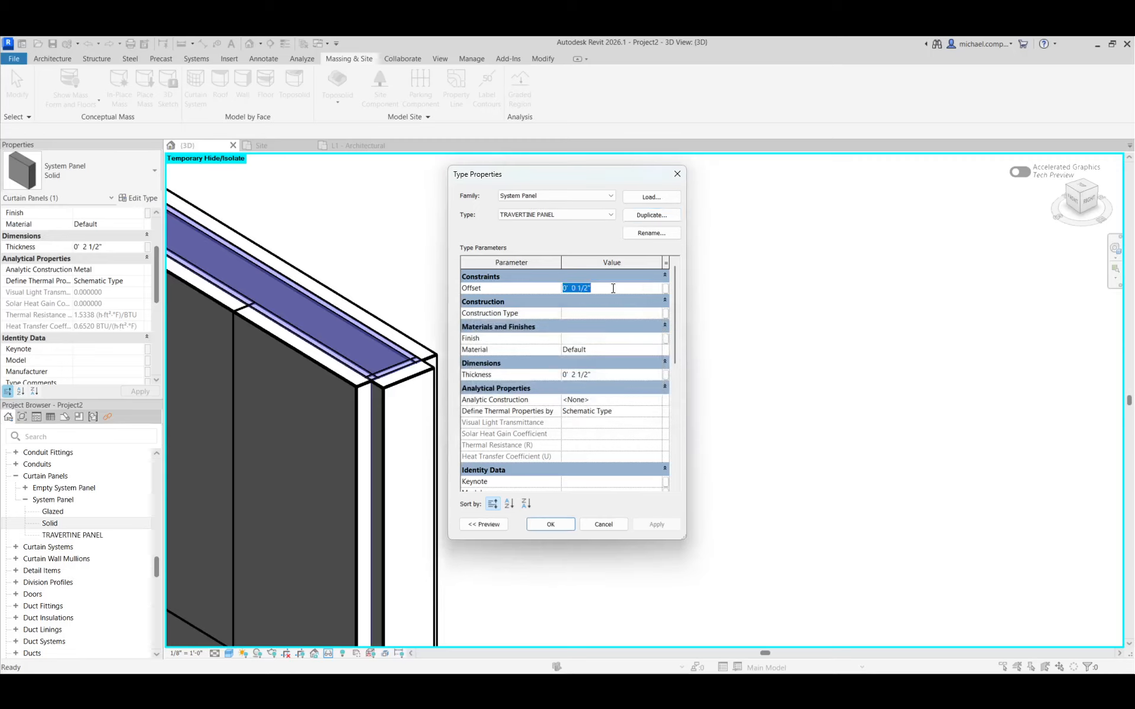
pyautogui.write('0')
pyautogui.click(621, 374)
pyautogui.write('5/8')
pyautogui.click(650, 524)
pyautogui.click(550, 524)
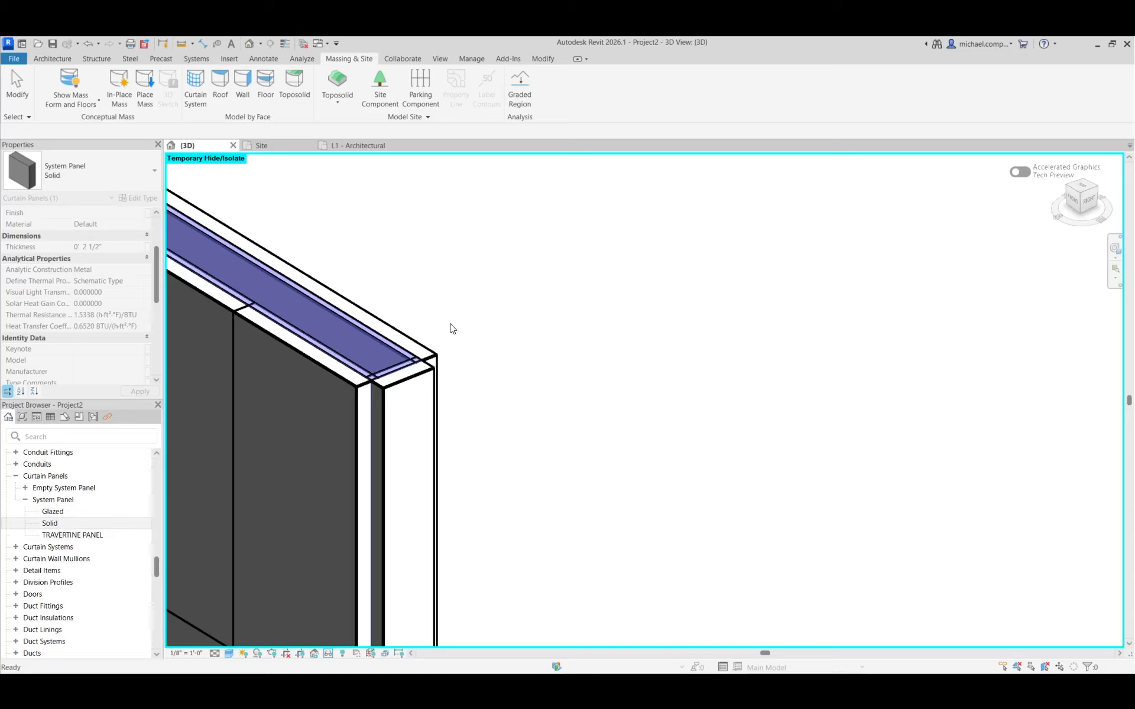
# Assign System Panel : TRAVERTINE PANEL as the curtain panel of the TRAVERTINE WALL curtain wall type and accept the change
pyautogui.click(561, 383)
pyautogui.scroll(-3, 568, 370)
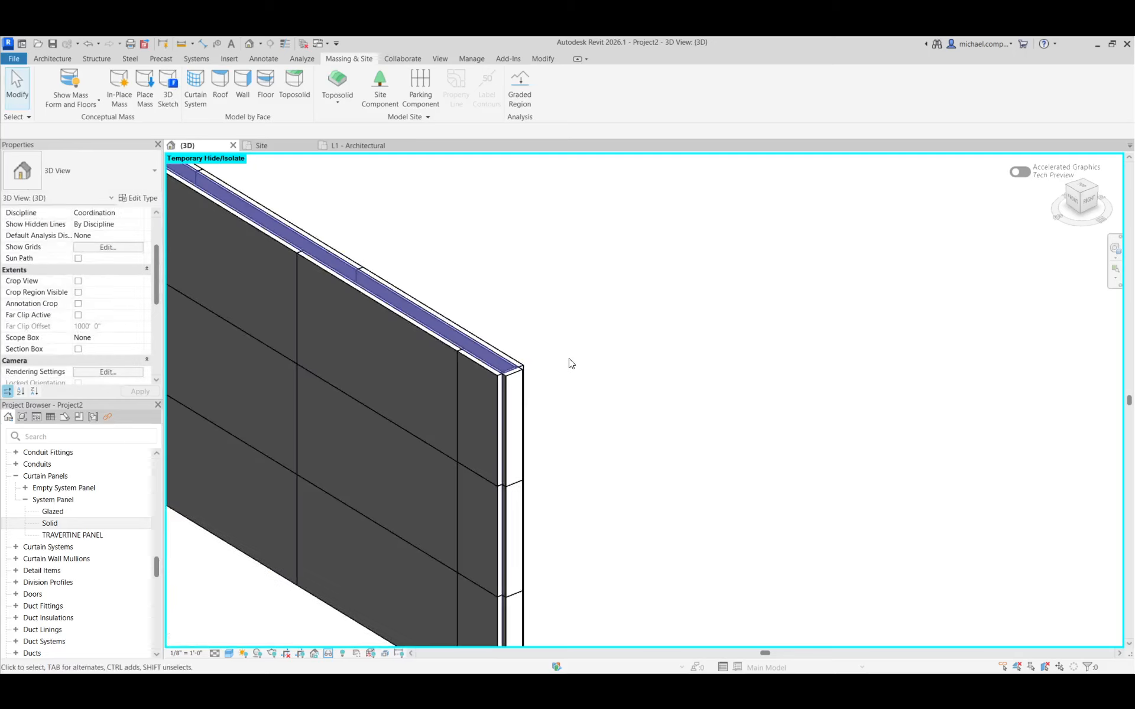
pyautogui.click(526, 362)
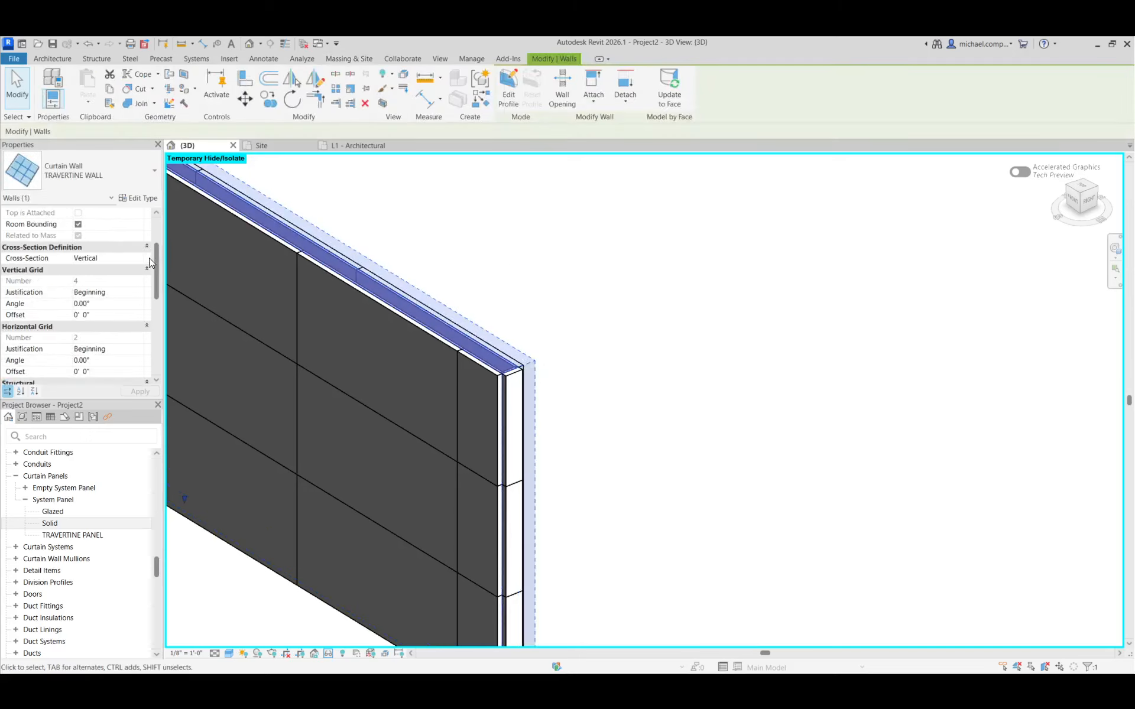
pyautogui.click(140, 199)
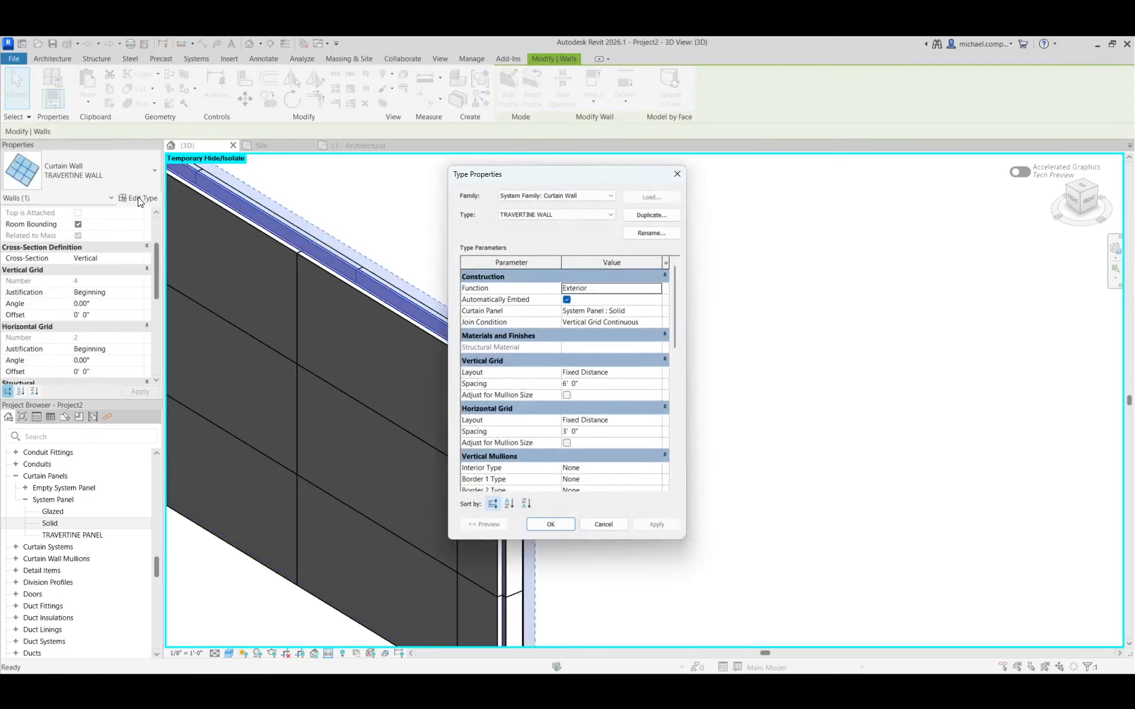
pyautogui.click(659, 313)
pyautogui.click(660, 314)
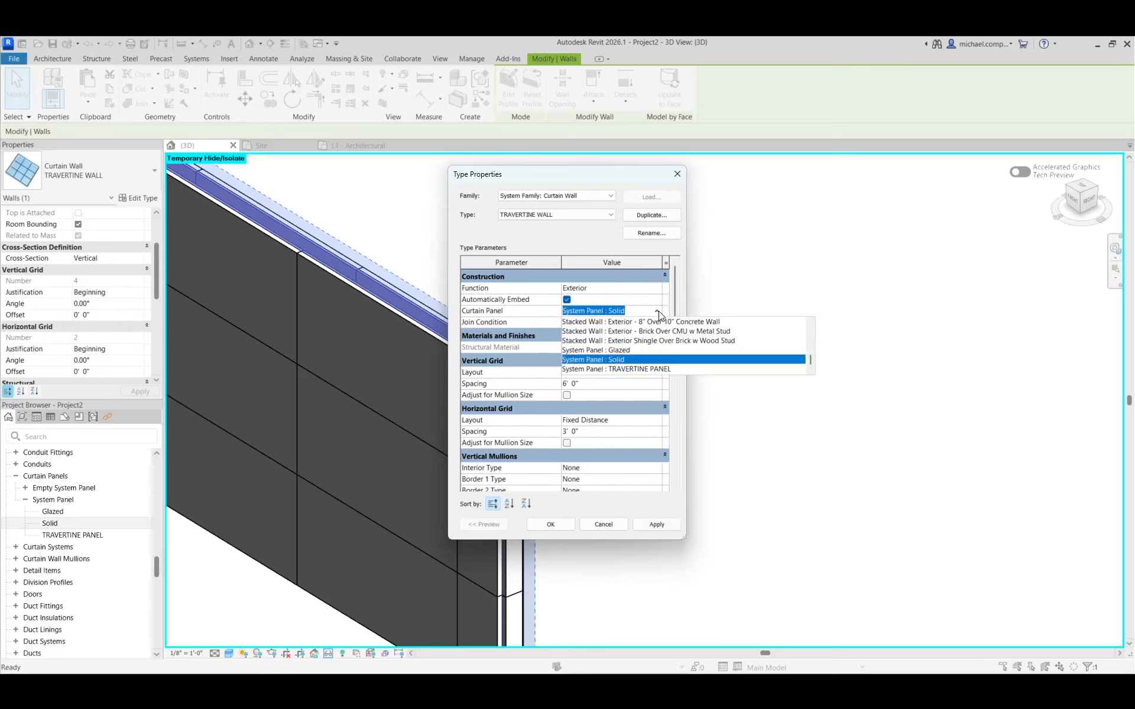
pyautogui.click(651, 369)
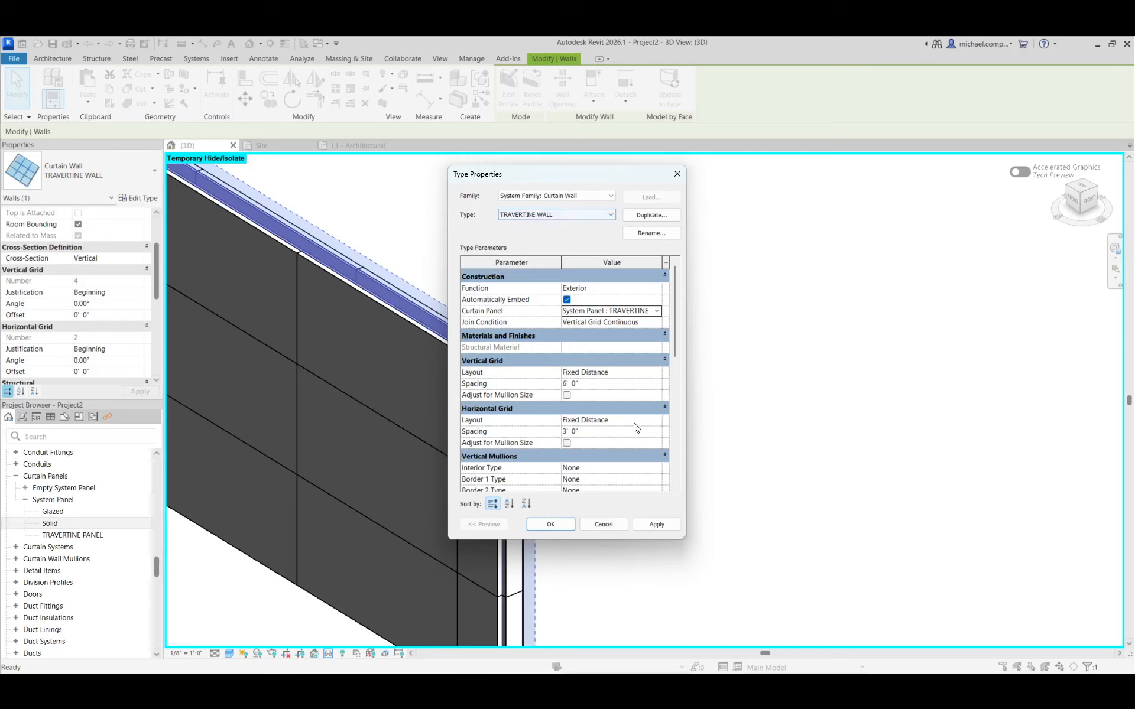
pyautogui.click(654, 522)
pyautogui.click(557, 527)
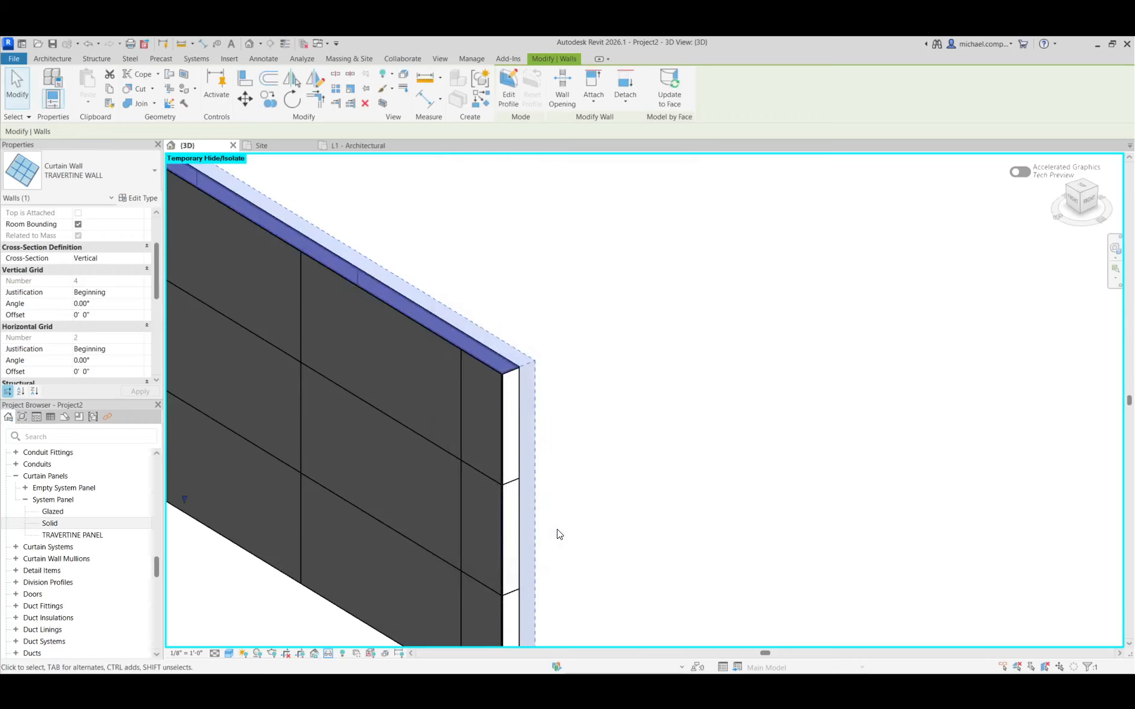
pyautogui.click(559, 534)
# Examine the curtain walls' ends, corners and top edges around the U-shaped mass, with the mass forms shown and temporarily hidden
pyautogui.scroll(4, 488, 389)
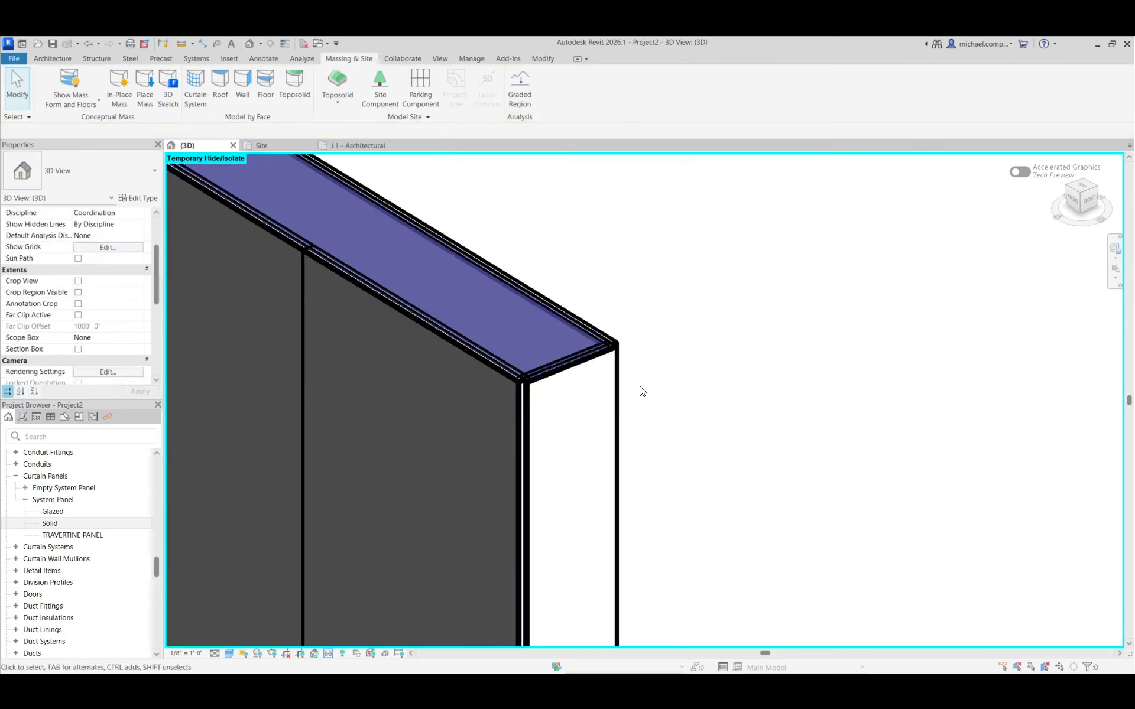
pyautogui.scroll(-8, 507, 351)
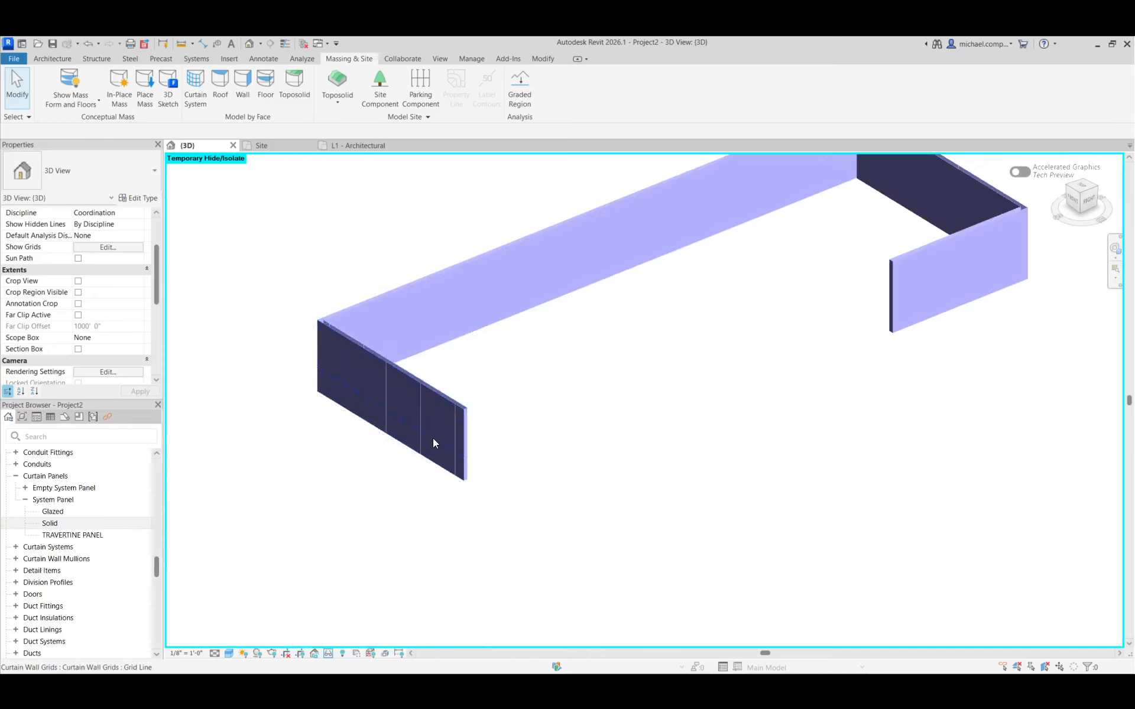
pyautogui.scroll(-3, 748, 327)
pyautogui.scroll(5, 907, 254)
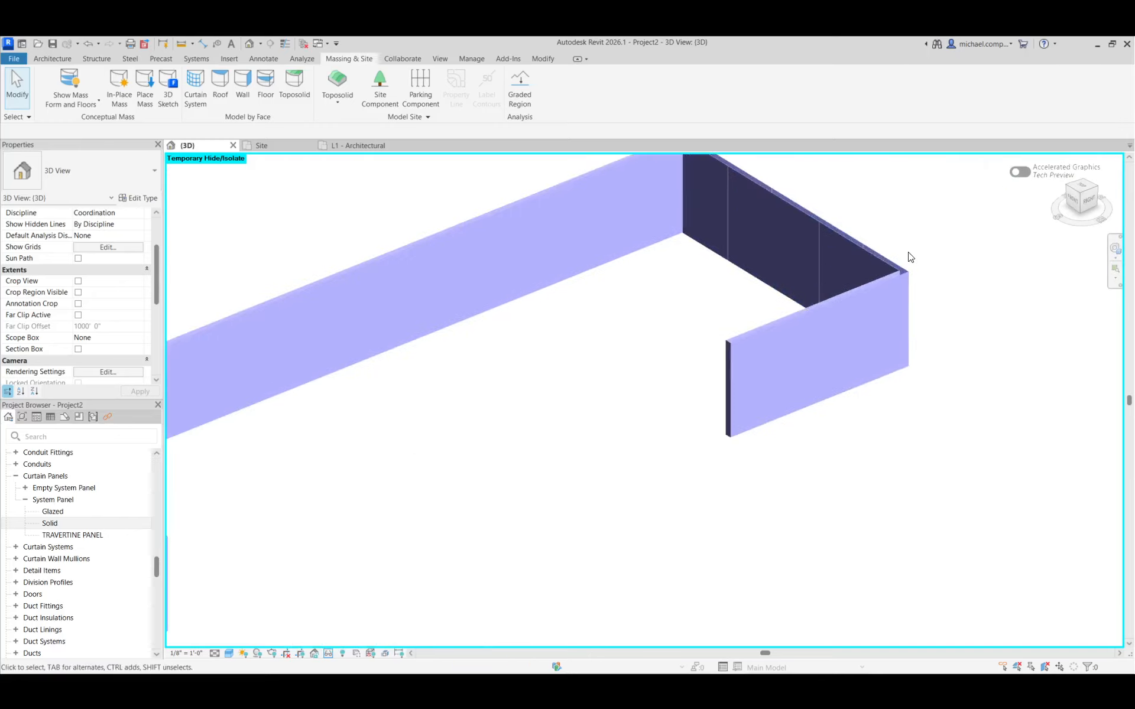
pyautogui.scroll(-5, 750, 243)
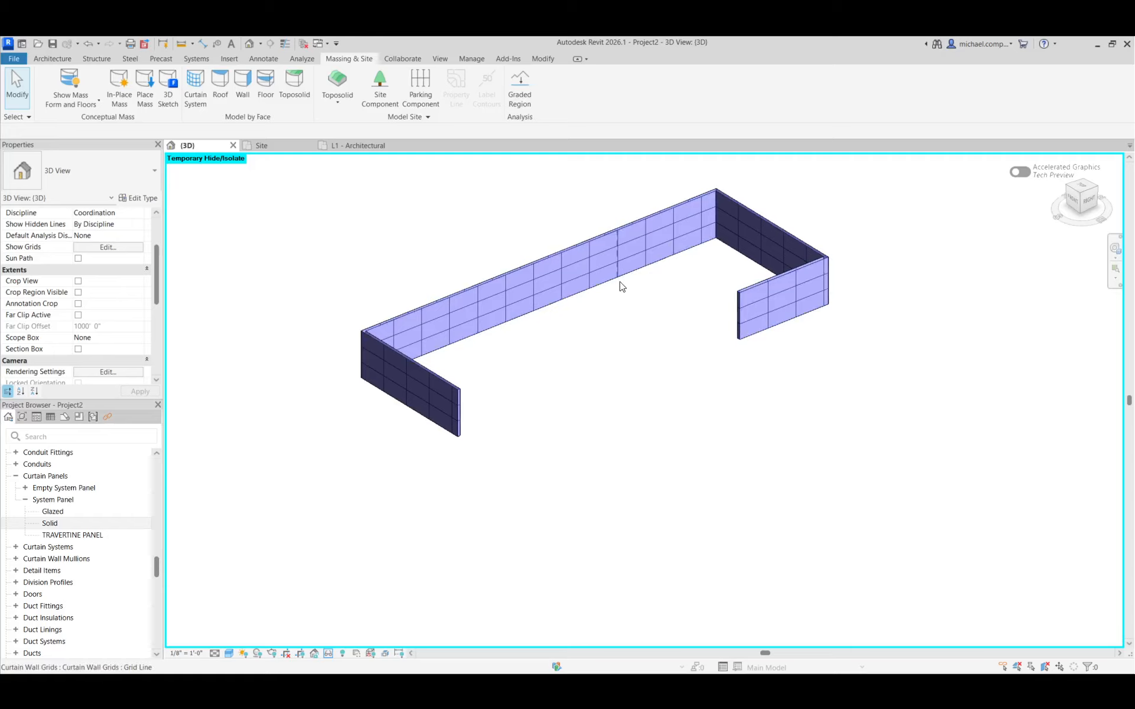
pyautogui.scroll(5, 648, 251)
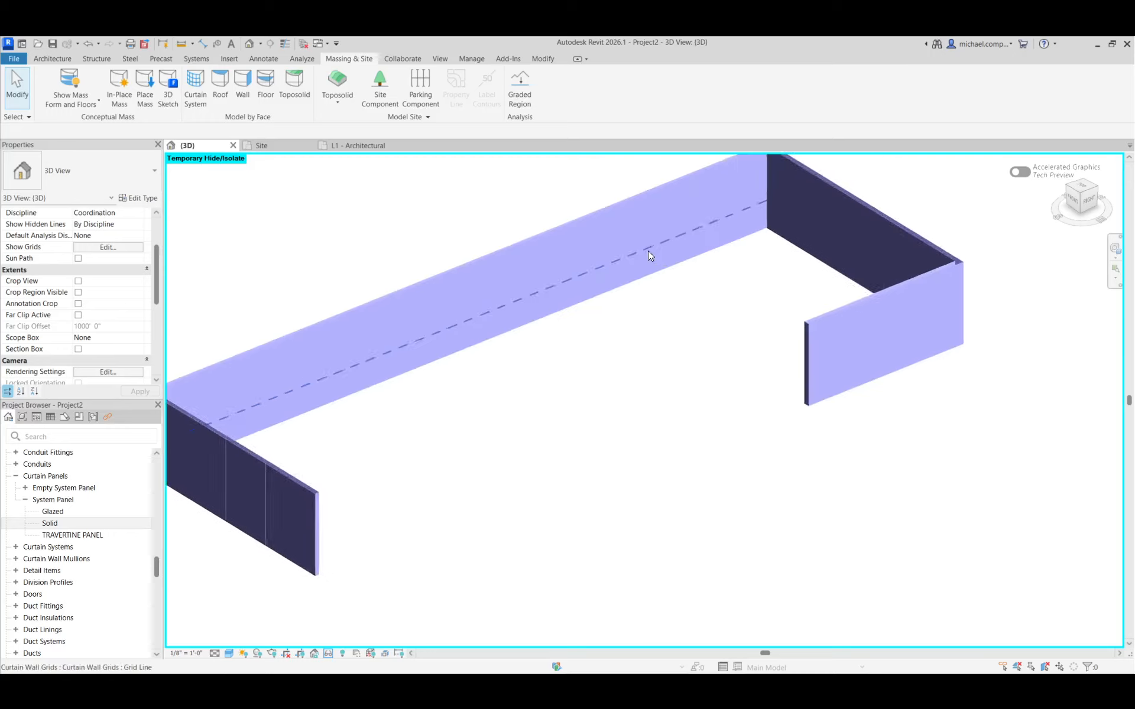
pyautogui.scroll(-3, 670, 395)
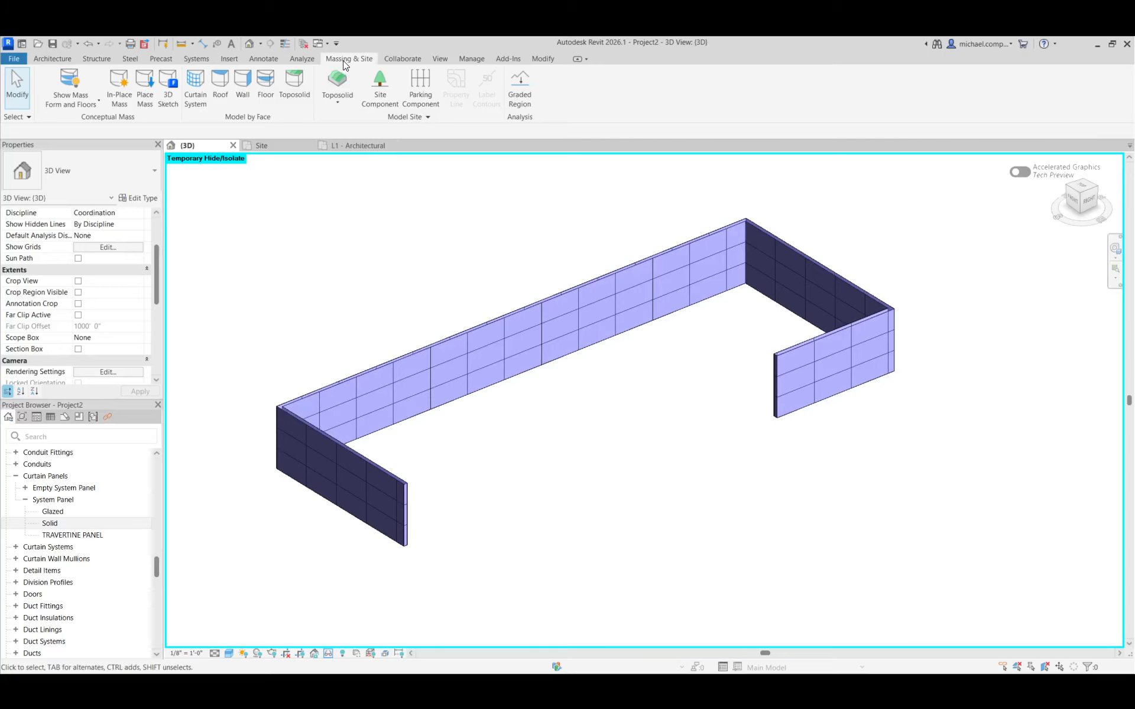
pyautogui.click(68, 75)
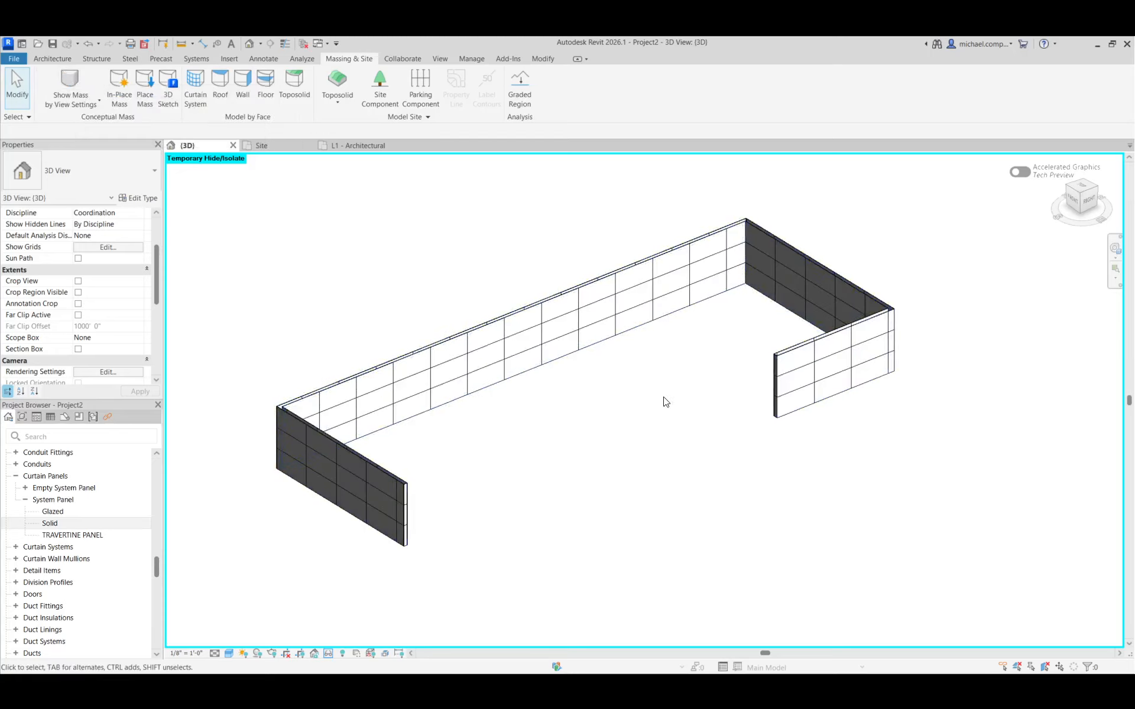
pyautogui.scroll(8, 893, 303)
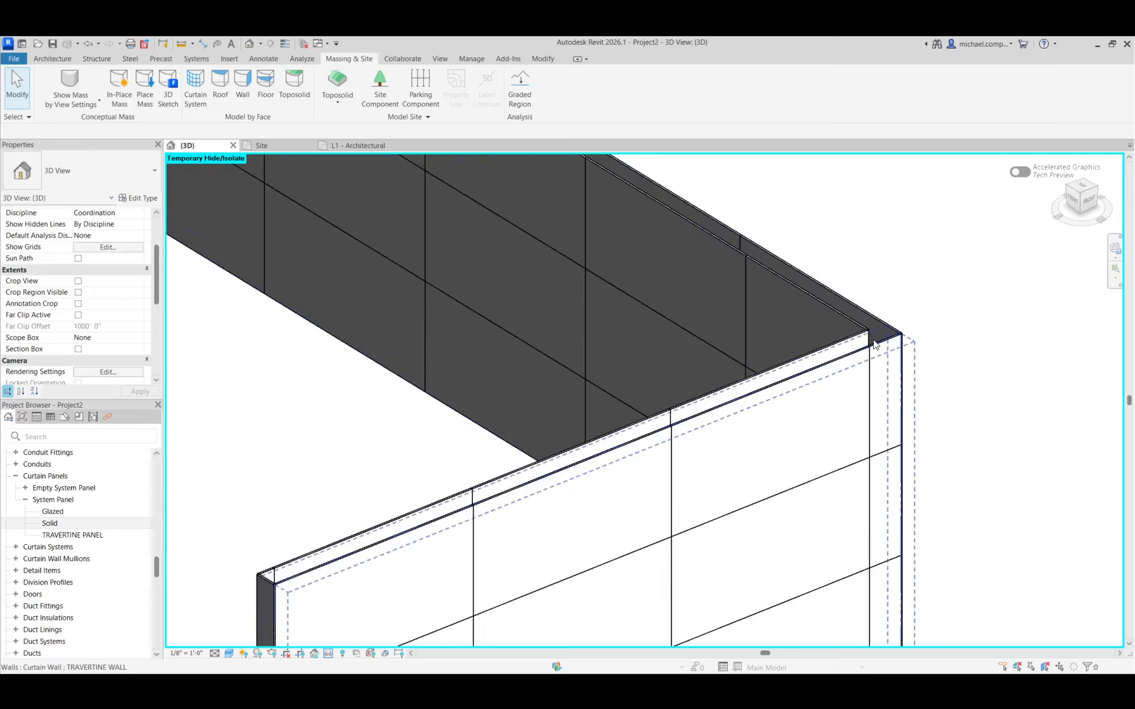
pyautogui.scroll(-3, 920, 324)
pyautogui.scroll(-3, 924, 326)
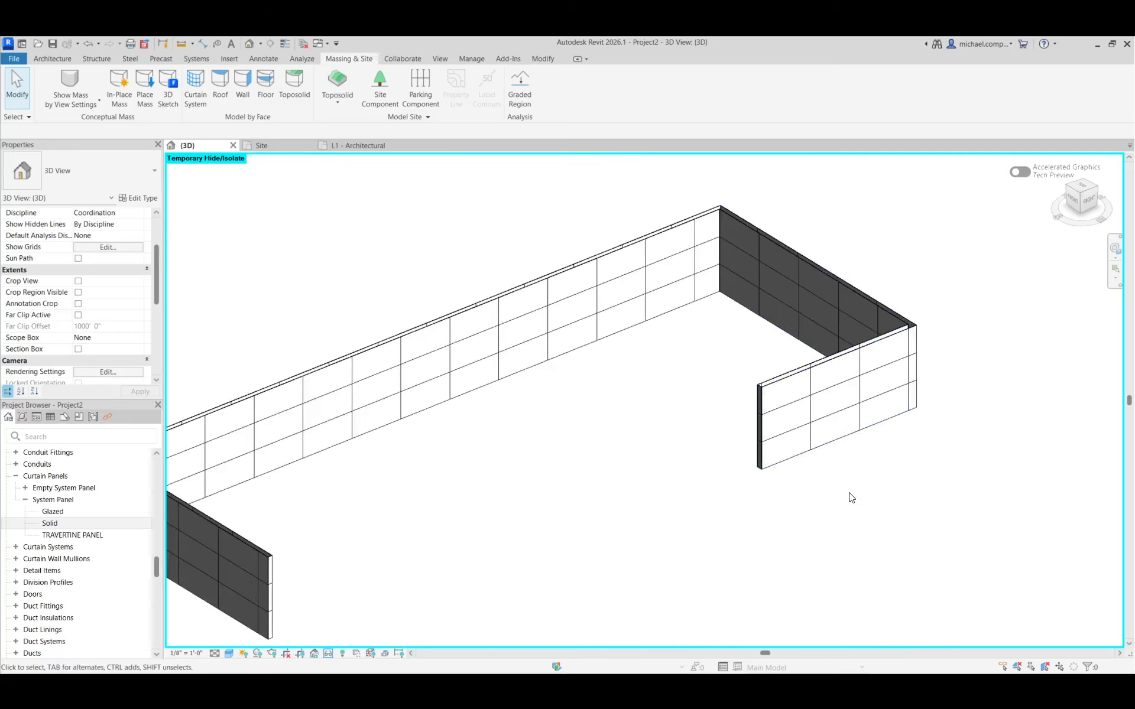
pyautogui.click(75, 77)
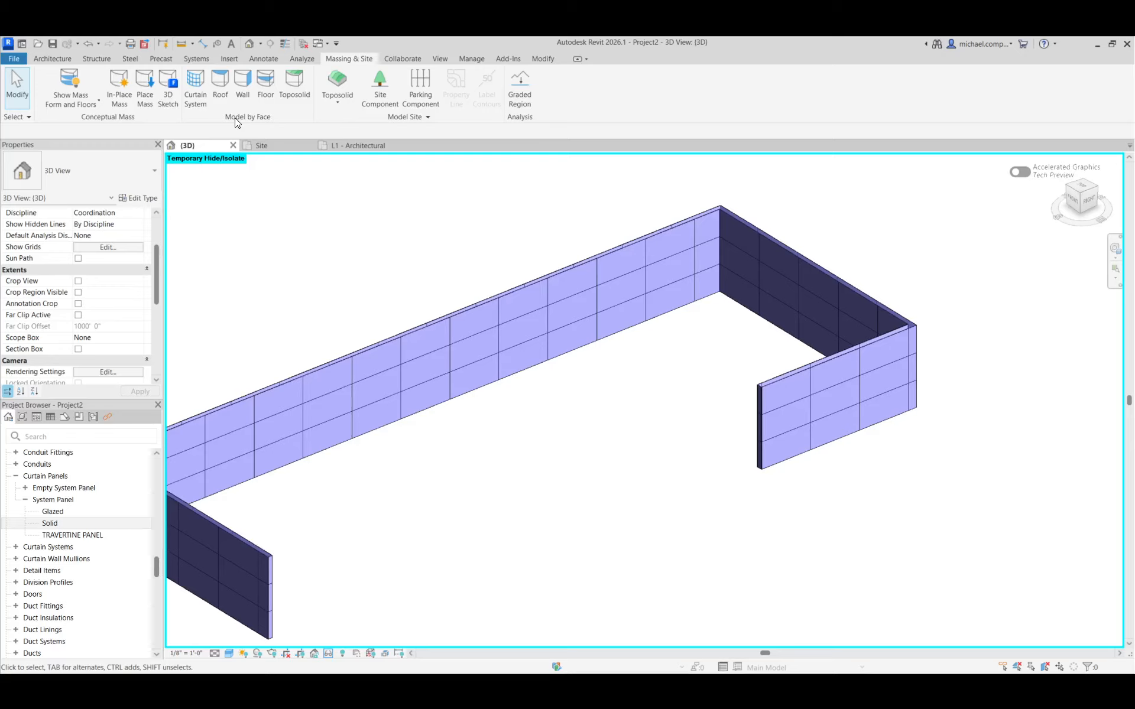
# Try to place a TRAVERTINE WALL by face on the mass's top face at the far return's outer corner
pyautogui.click(245, 94)
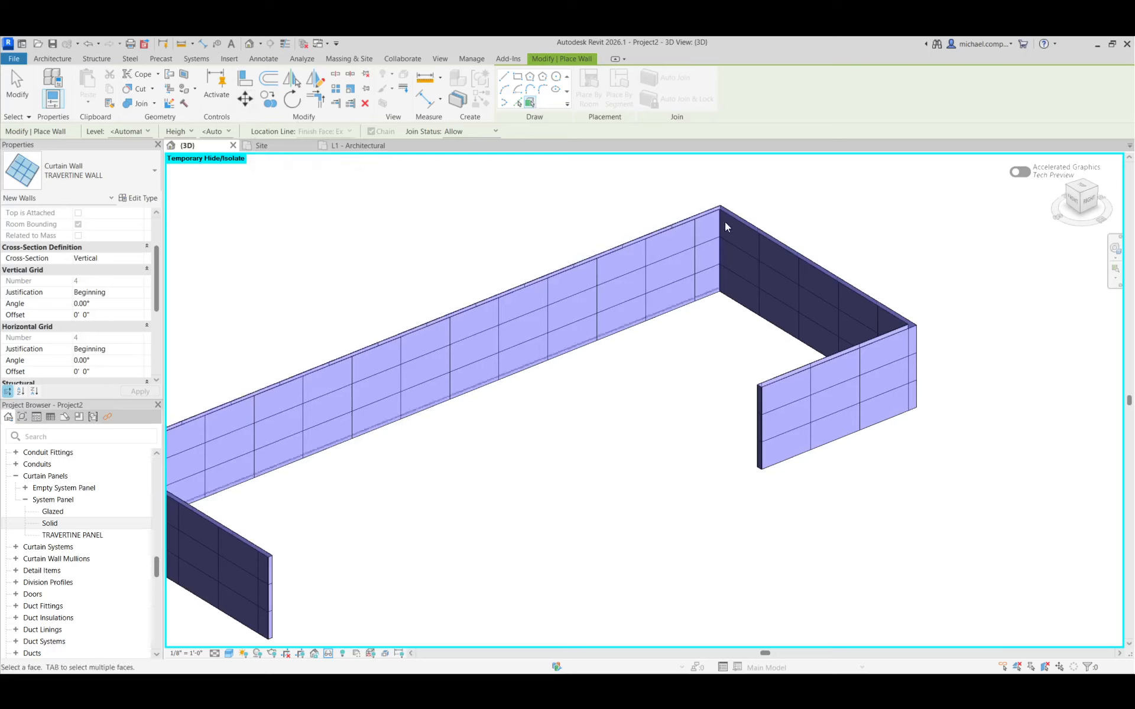
pyautogui.scroll(5, 925, 343)
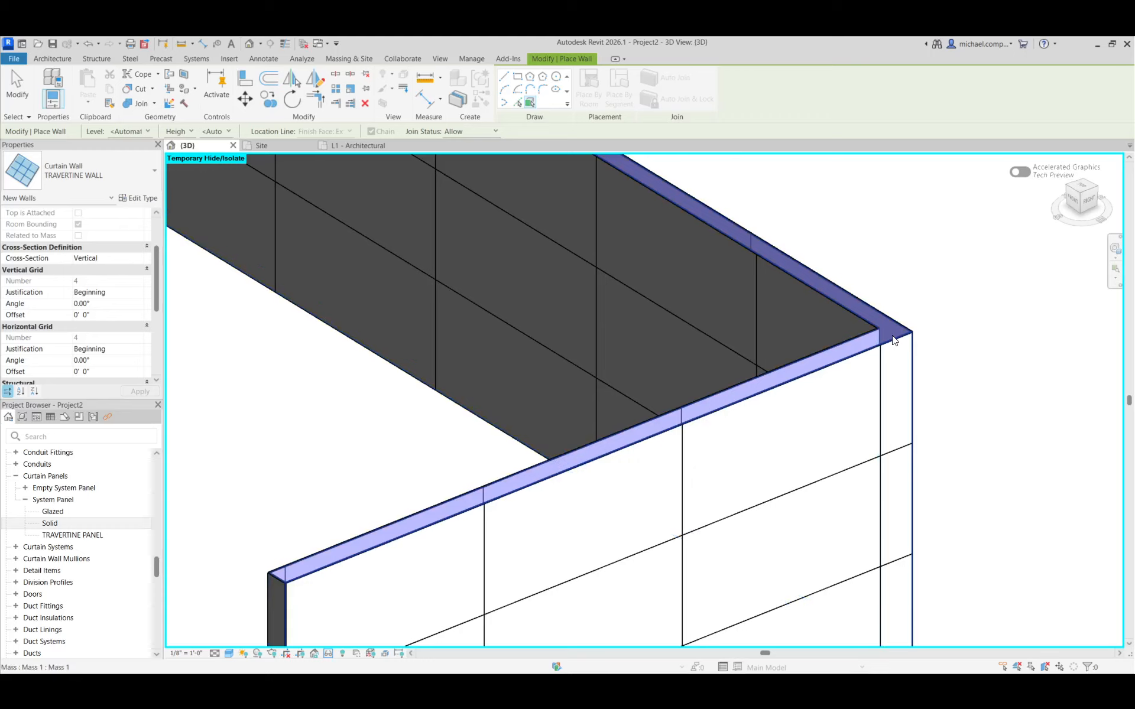
pyautogui.click(894, 337)
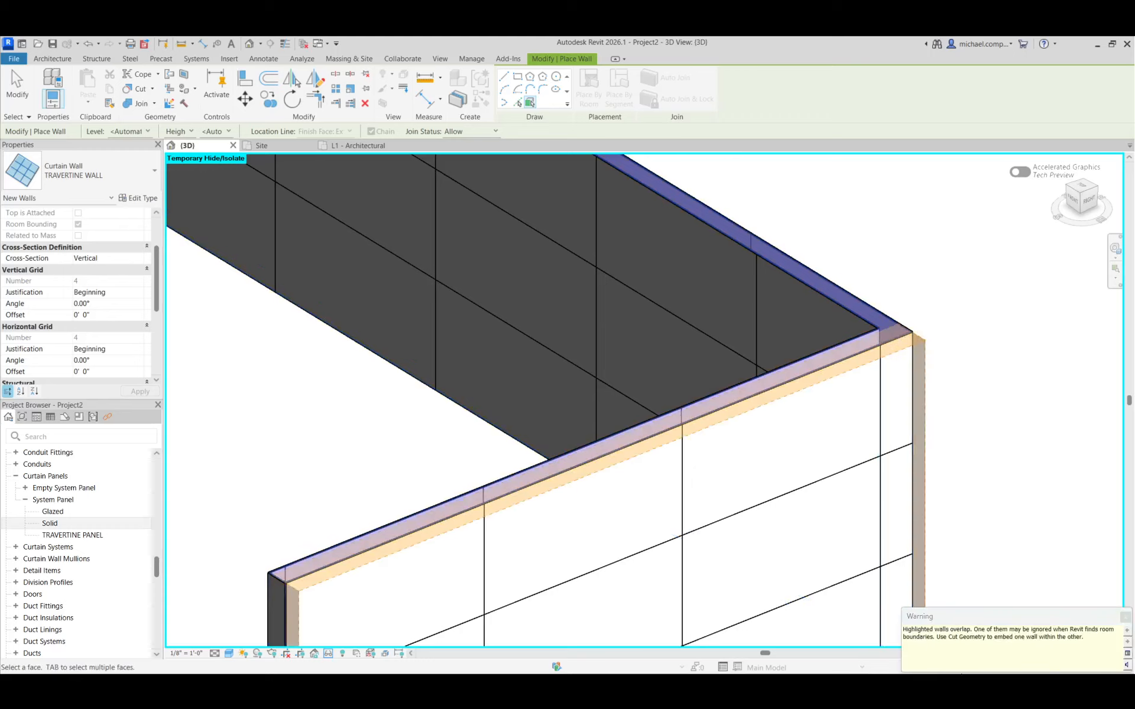
pyautogui.press('Escape')
pyautogui.press('Escape')
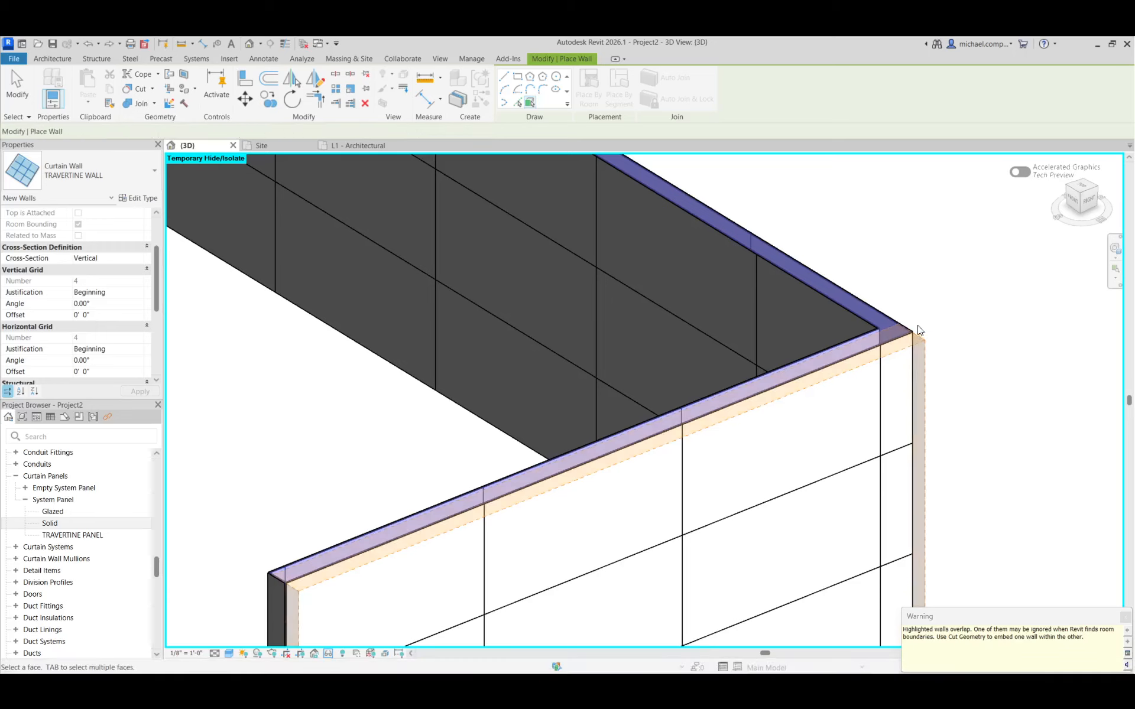
pyautogui.scroll(-3, 922, 340)
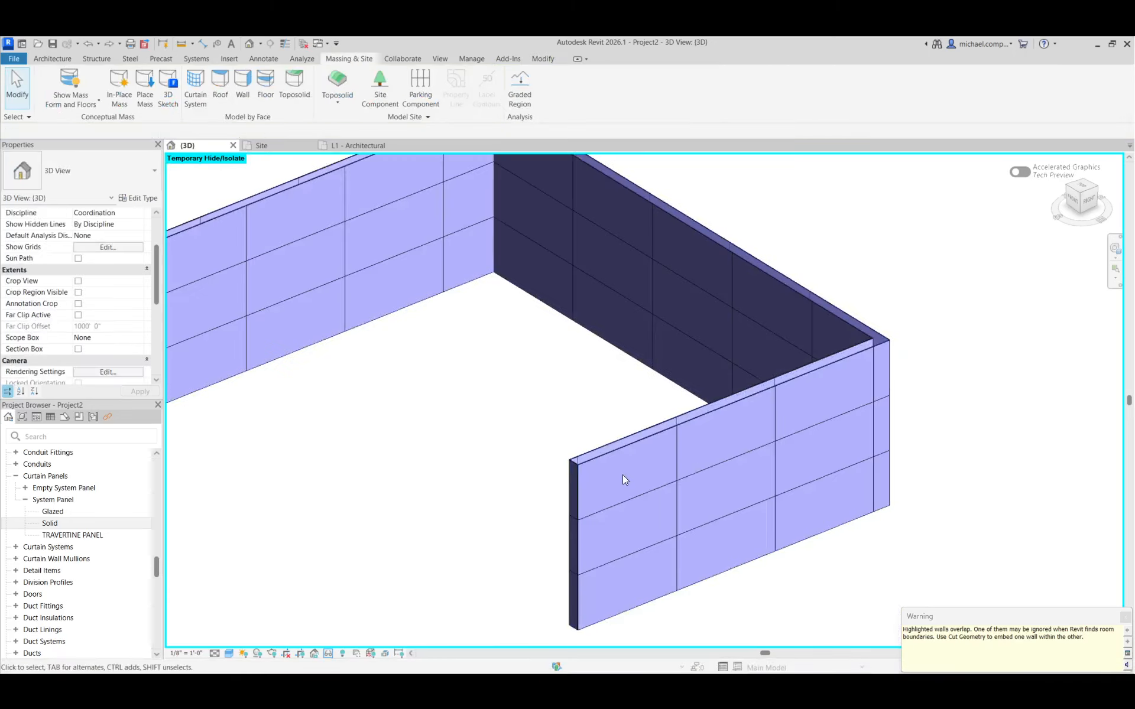
pyautogui.scroll(5, 569, 464)
pyautogui.scroll(-2, 585, 460)
pyautogui.scroll(3, 591, 458)
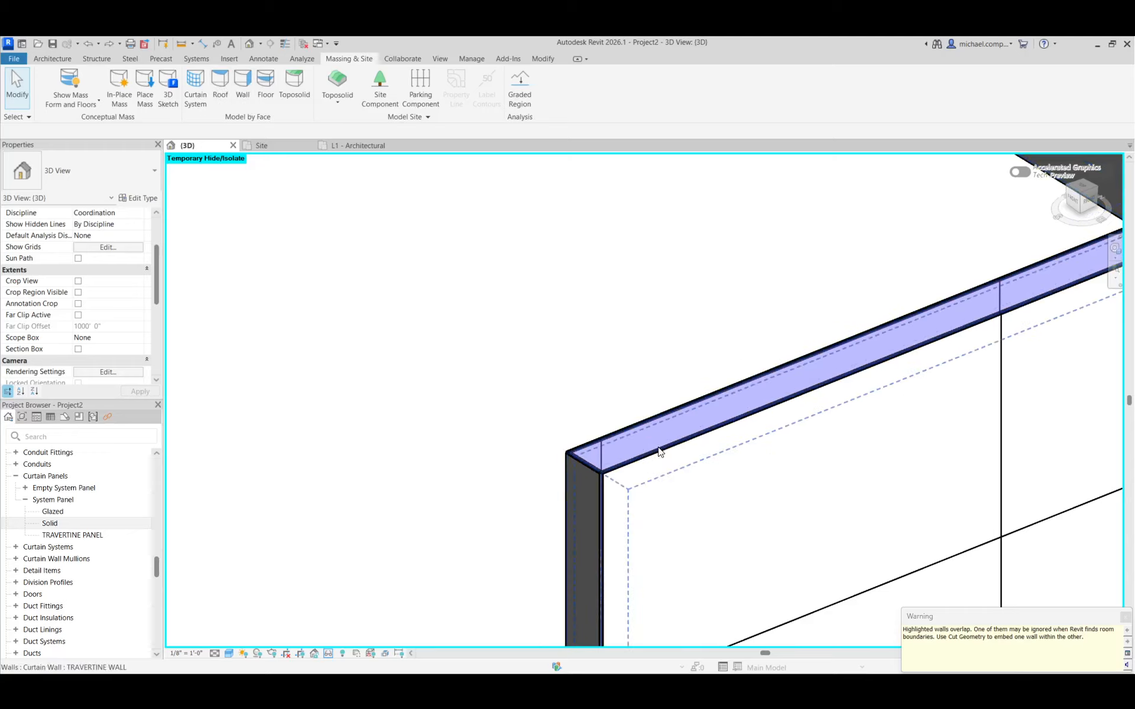
pyautogui.scroll(-4, 556, 479)
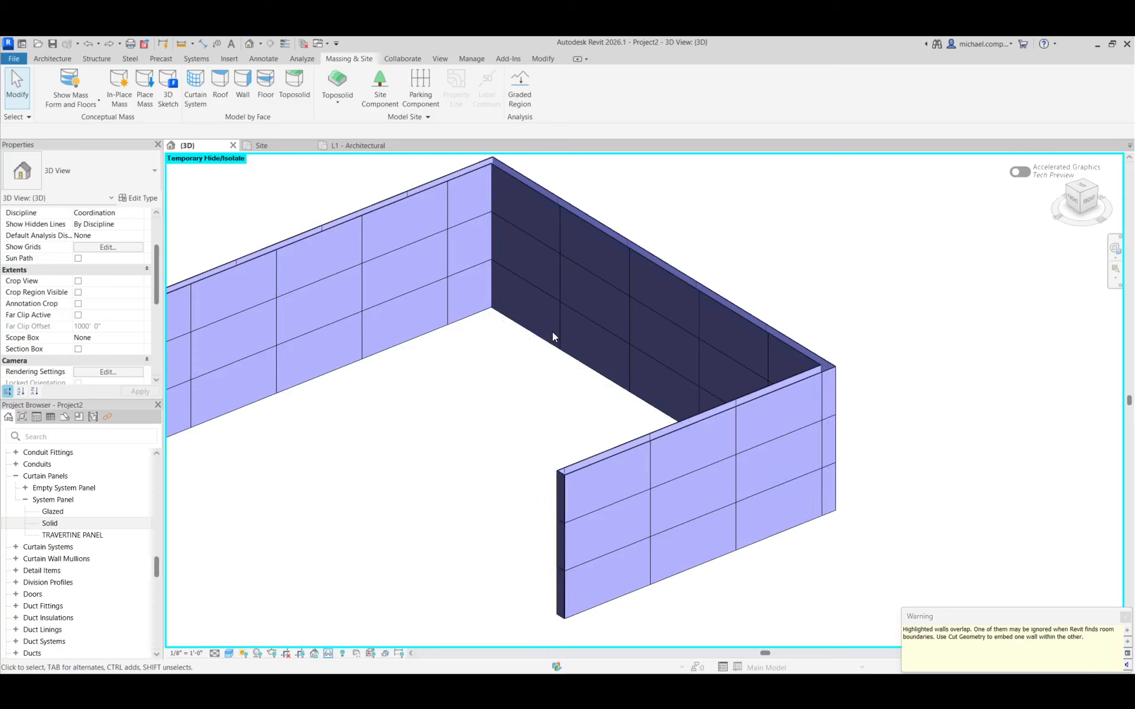
# Start a curtain system by face and duplicate its 5' x 10' type as TRAVERTINE WALL
pyautogui.click(191, 99)
pyautogui.click(96, 169)
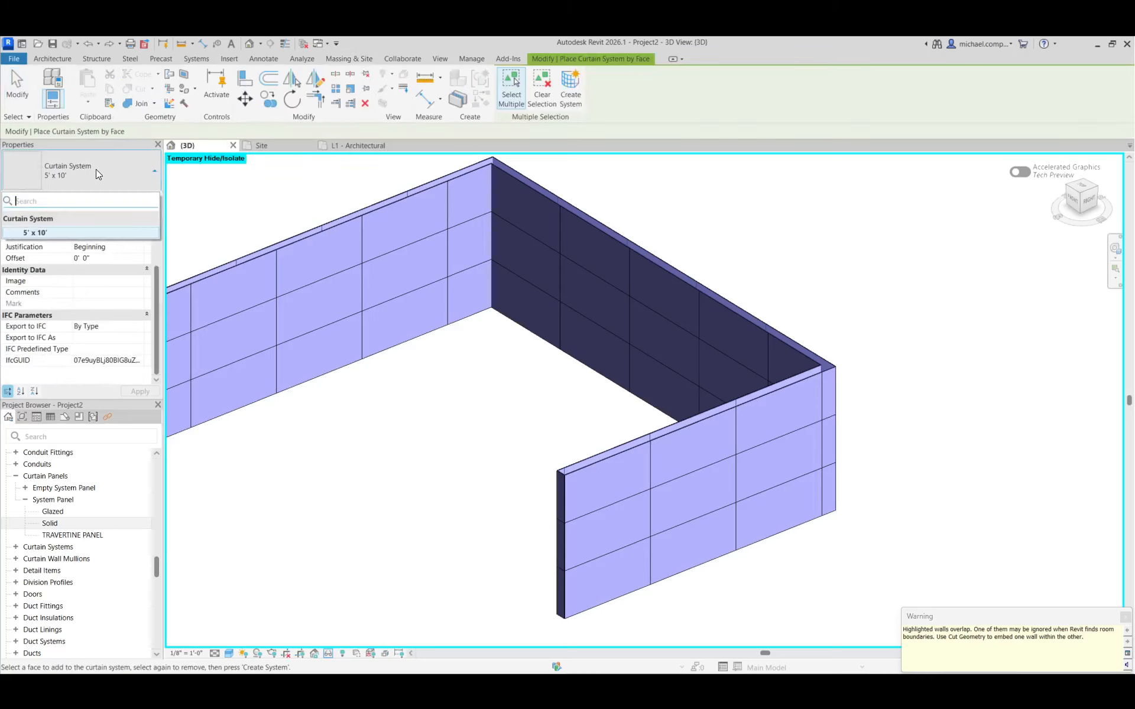
pyautogui.click(88, 170)
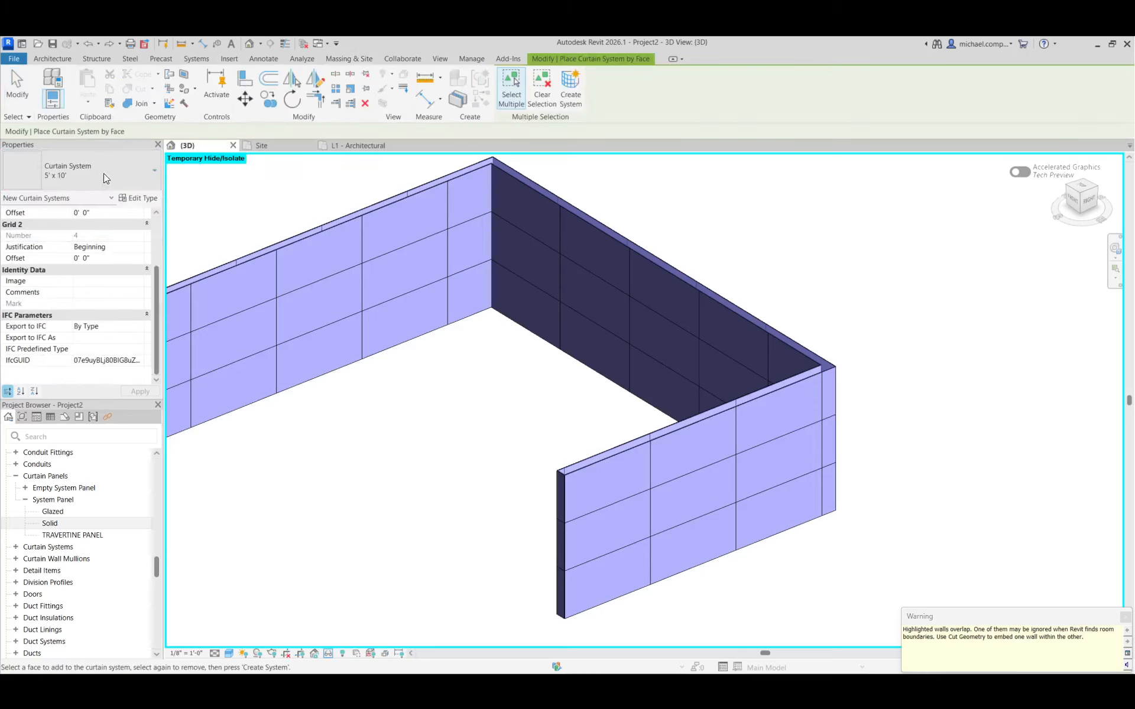
pyautogui.click(140, 198)
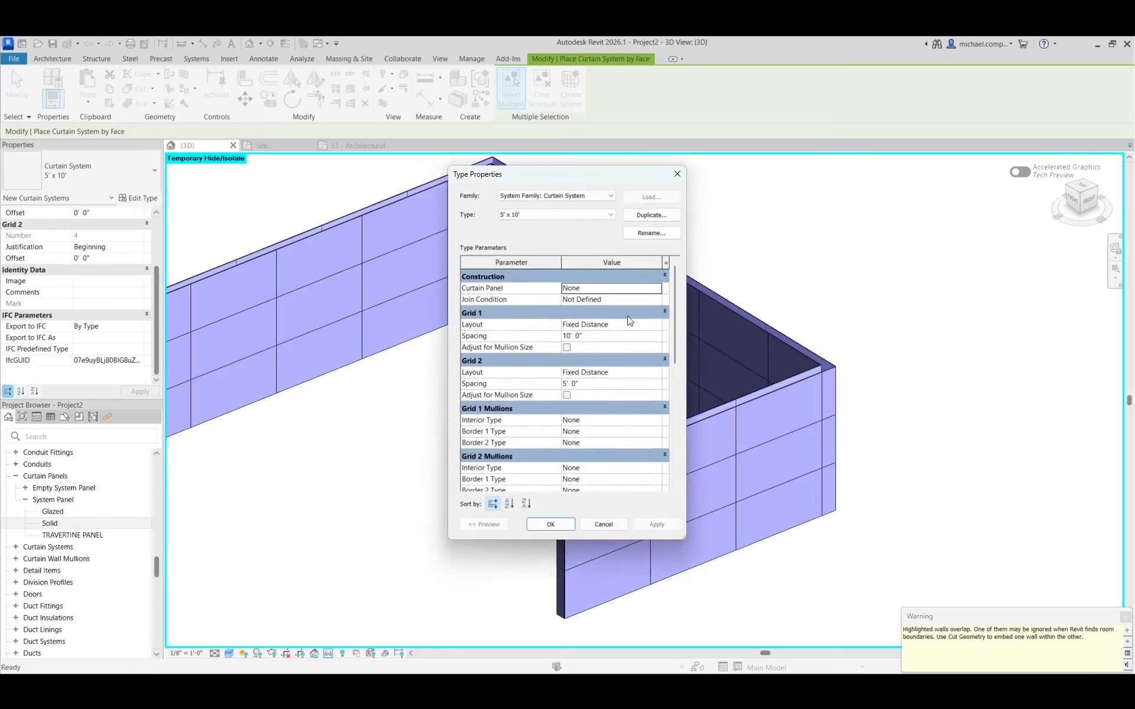
pyautogui.click(638, 218)
pyautogui.write('TRAVERTINE WALL')
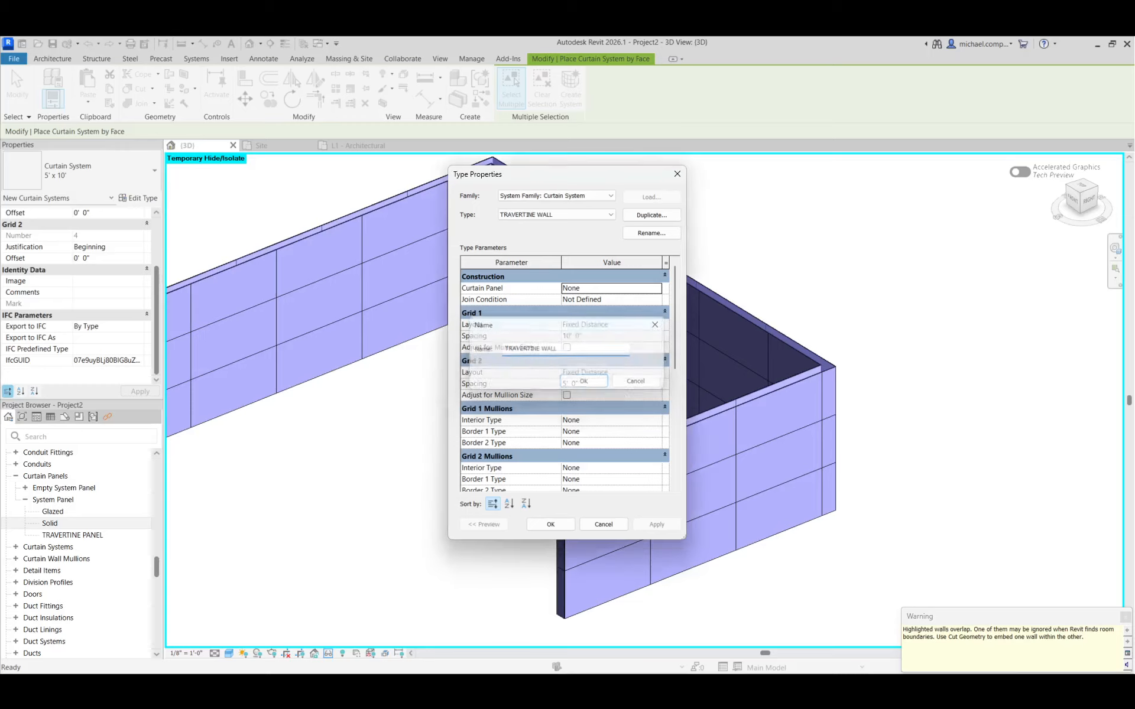
pyautogui.press('Return')
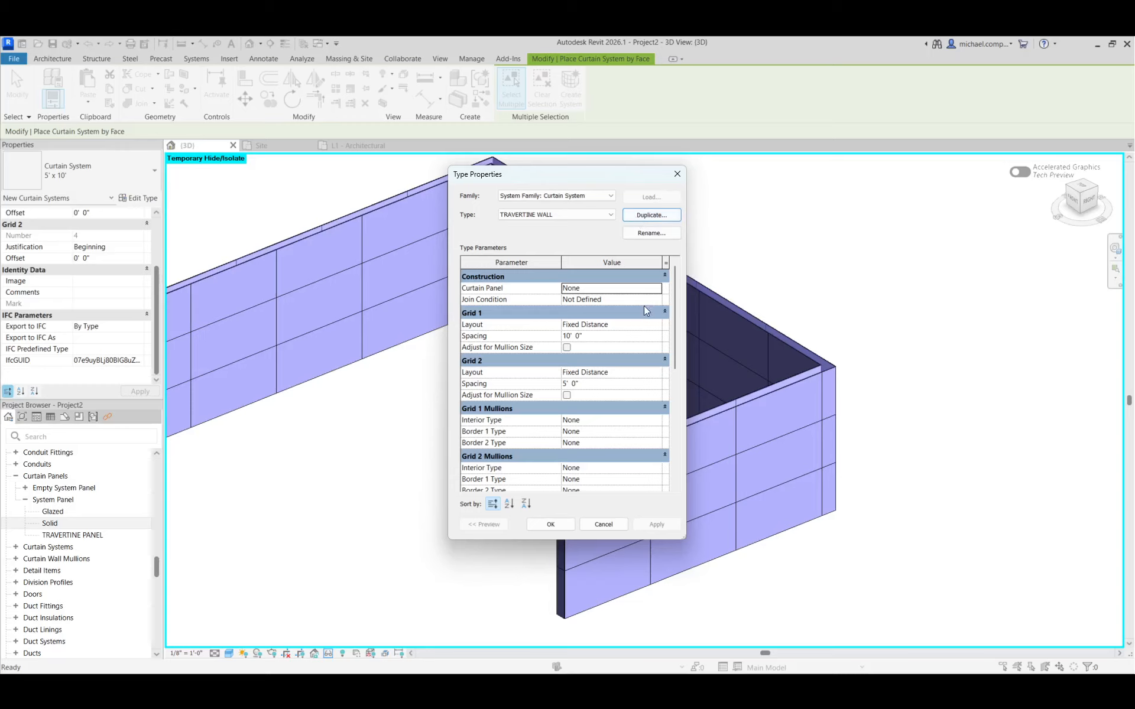
# Set the new curtain system type's Grid 1 spacing to 3' and Grid 2 spacing to 6'
pyautogui.click(621, 336)
pyautogui.write('3')
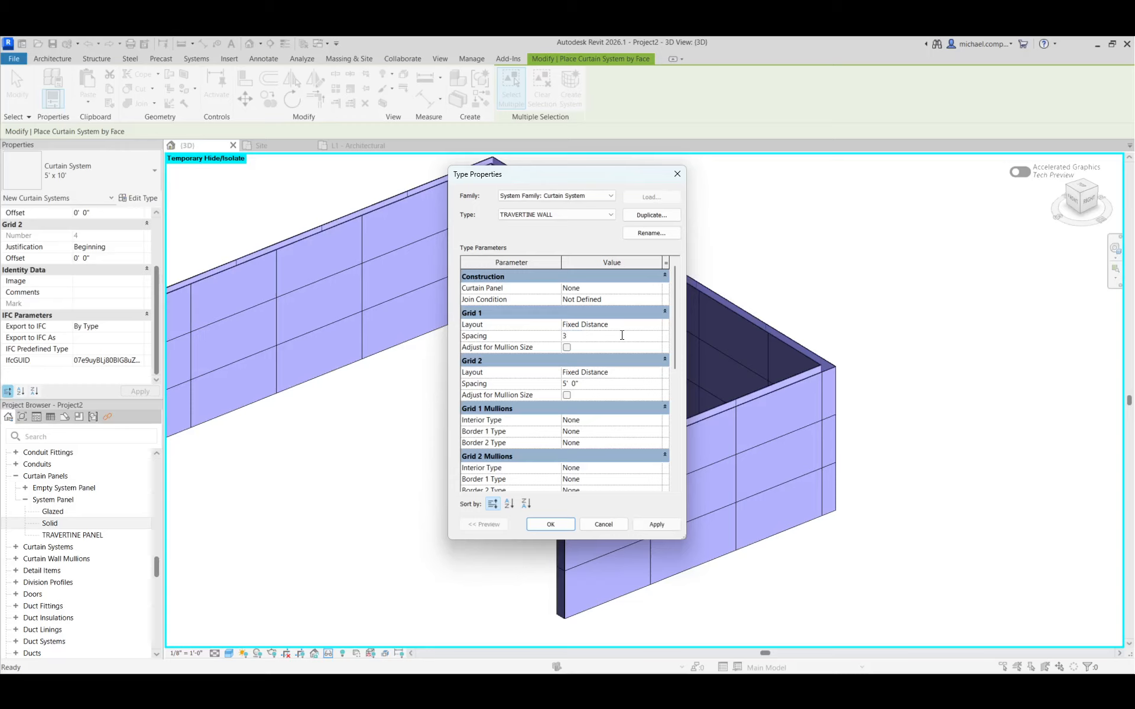
pyautogui.press('Tab')
pyautogui.click(599, 385)
pyautogui.write('6')
pyautogui.press('Tab')
# Assign System Panel : TRAVERTINE PANEL as the curtain system type's panel and accept the type settings
pyautogui.click(658, 290)
pyautogui.click(658, 290)
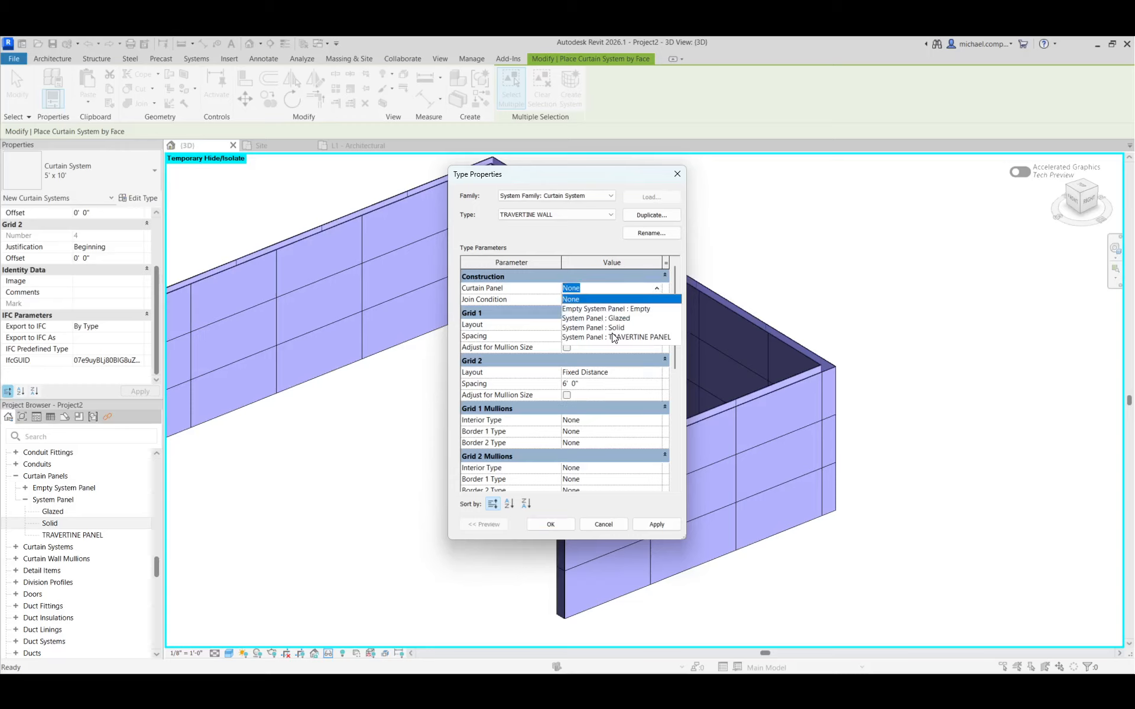
pyautogui.click(613, 338)
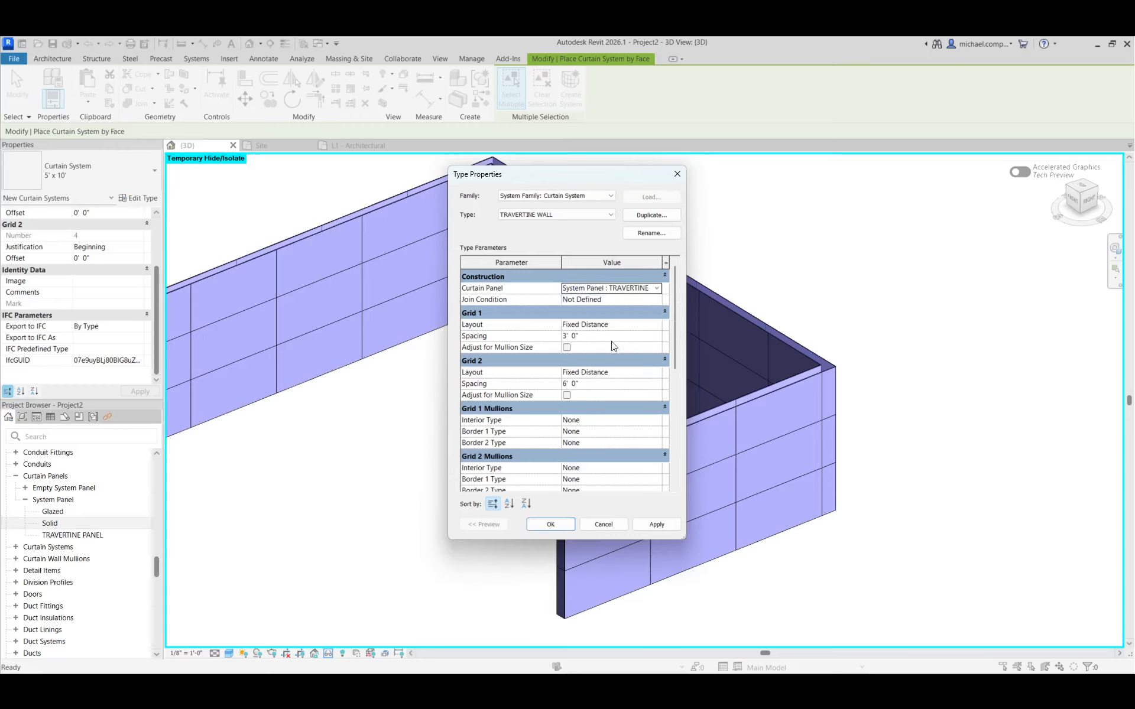
pyautogui.click(549, 524)
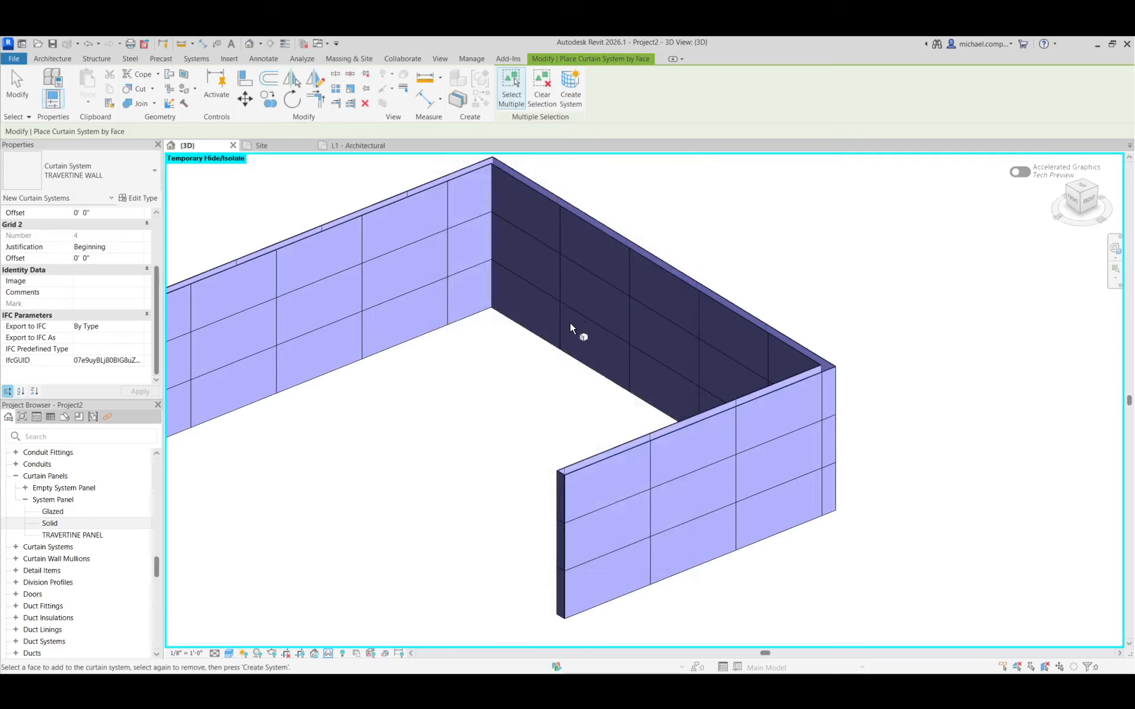
# Create a TRAVERTINE WALL curtain system on the top face of the U-shaped mass
pyautogui.scroll(6, 828, 365)
pyautogui.scroll(-4, 835, 372)
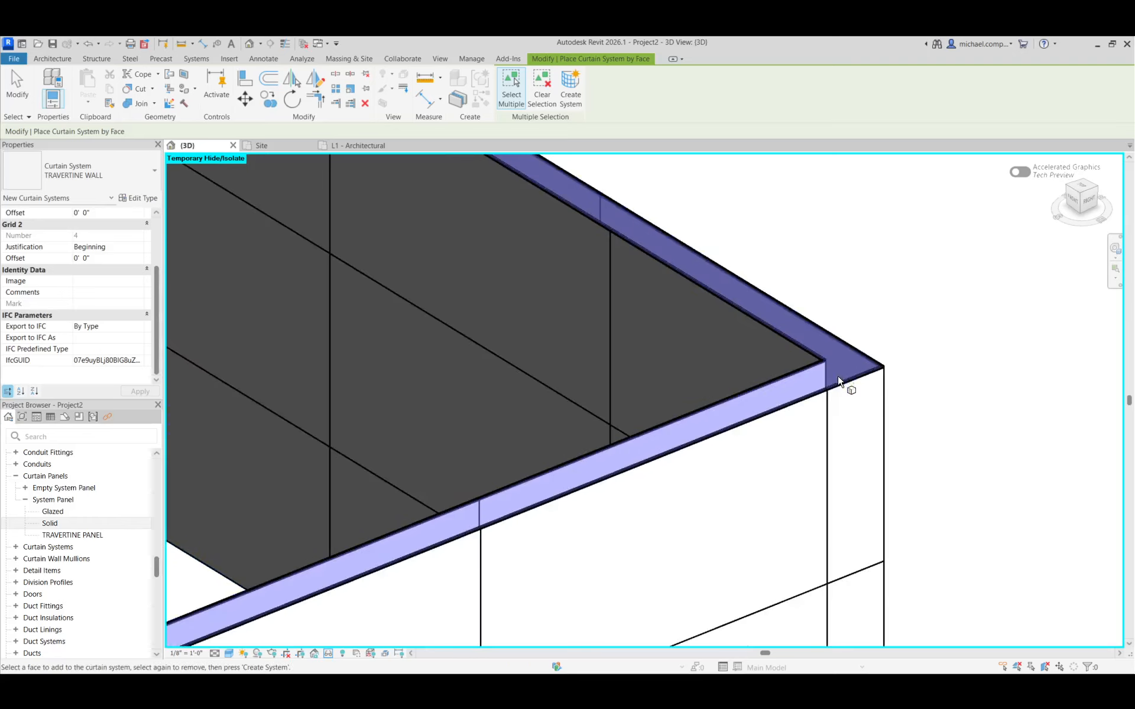
pyautogui.click(847, 382)
pyautogui.scroll(4, 899, 327)
pyautogui.scroll(-4, 899, 327)
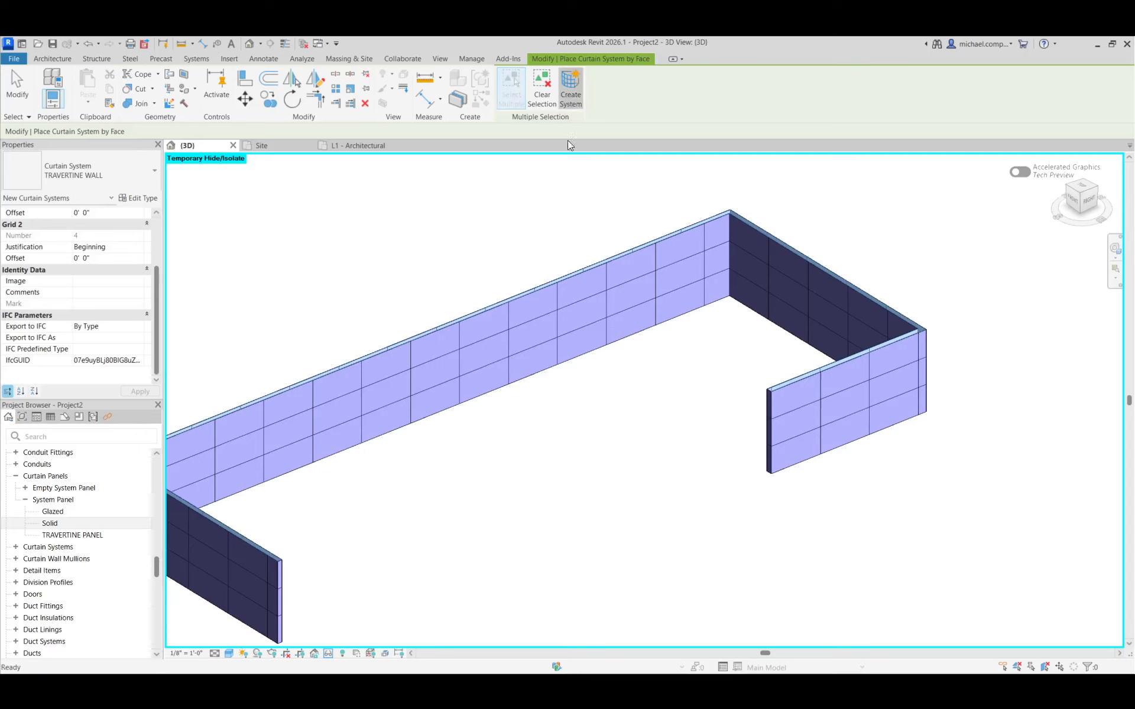
pyautogui.scroll(5, 868, 410)
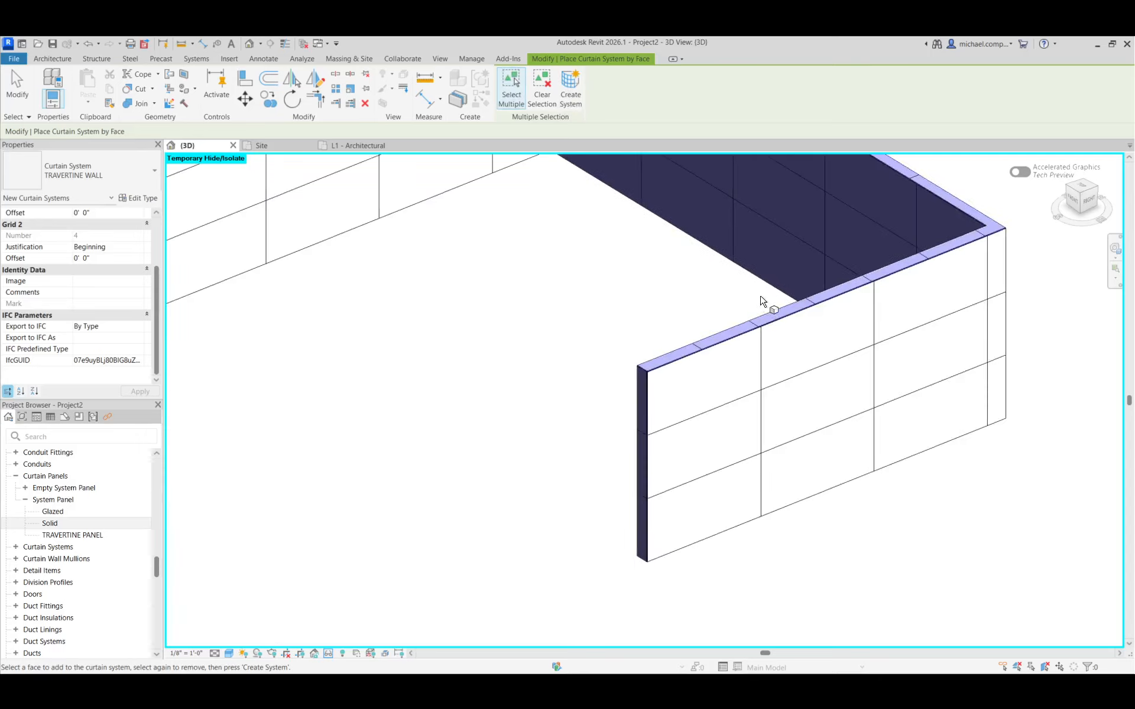
# Try to align the top curtain system's grid line with the vertical grid line of the travertine wall
pyautogui.press('Escape')
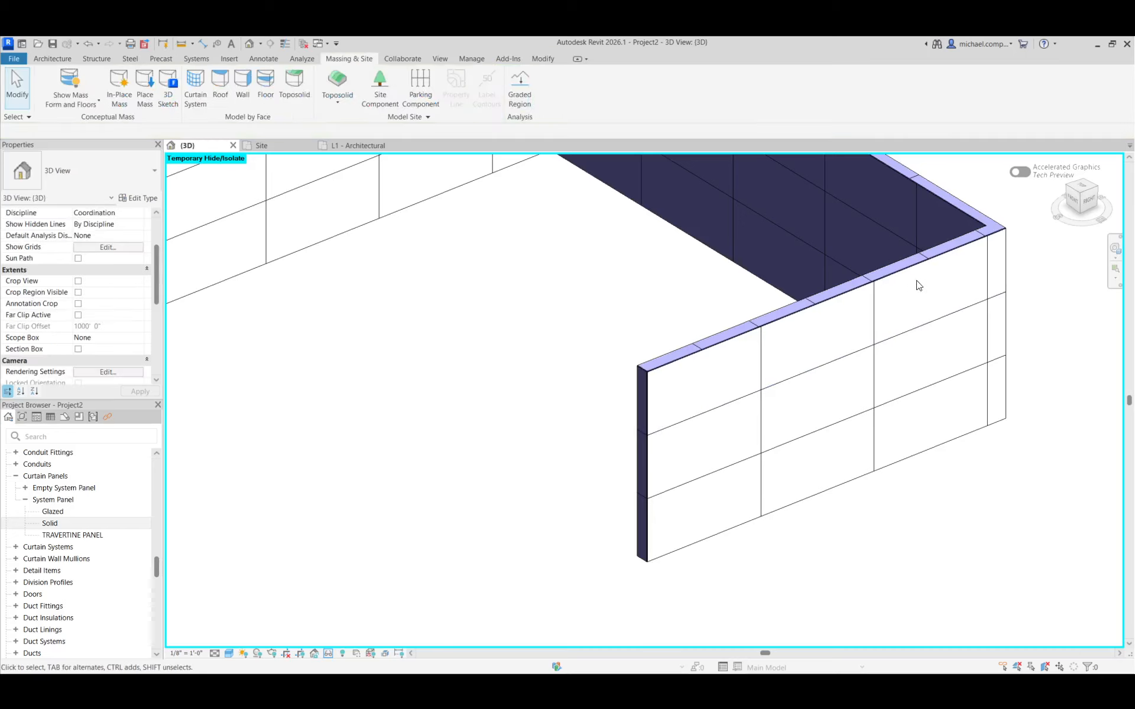
pyautogui.scroll(2, 969, 283)
pyautogui.scroll(-3, 922, 319)
pyautogui.scroll(2, 894, 319)
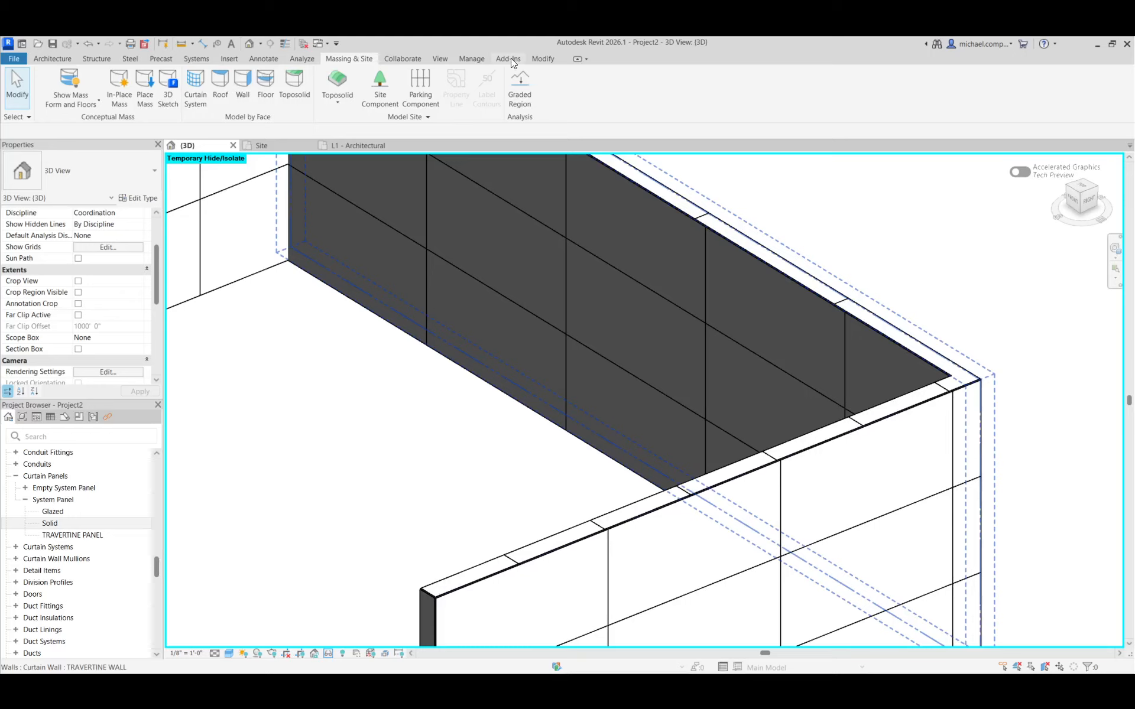
pyautogui.click(545, 60)
pyautogui.click(245, 78)
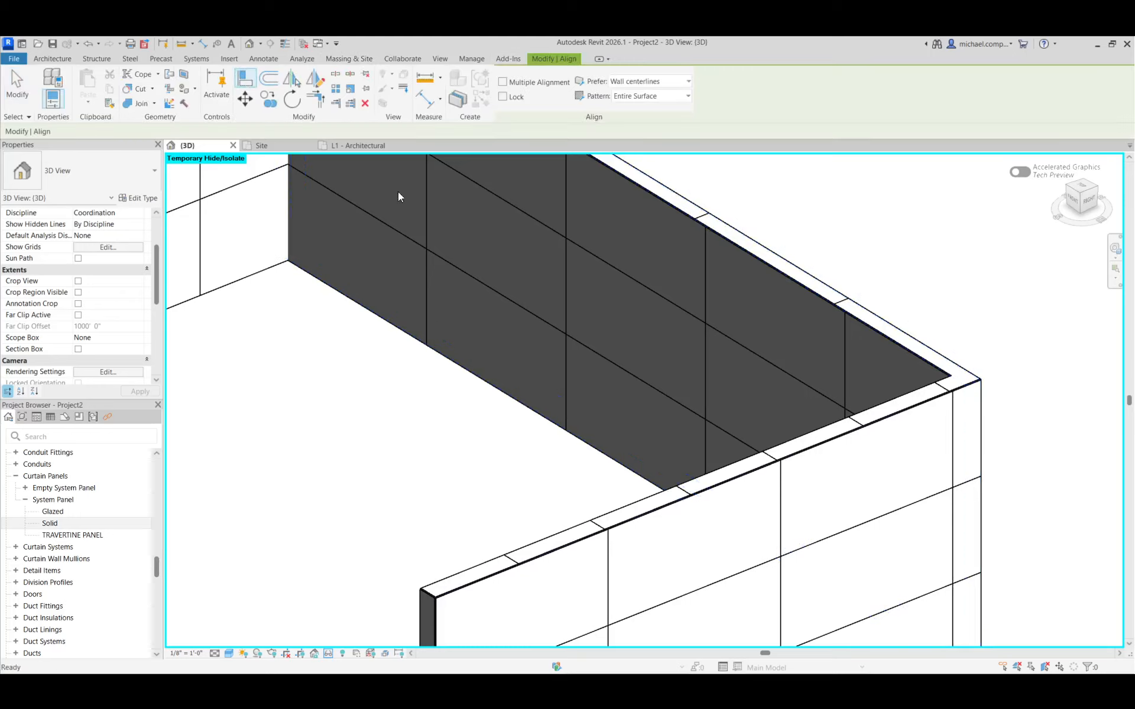
pyautogui.click(703, 289)
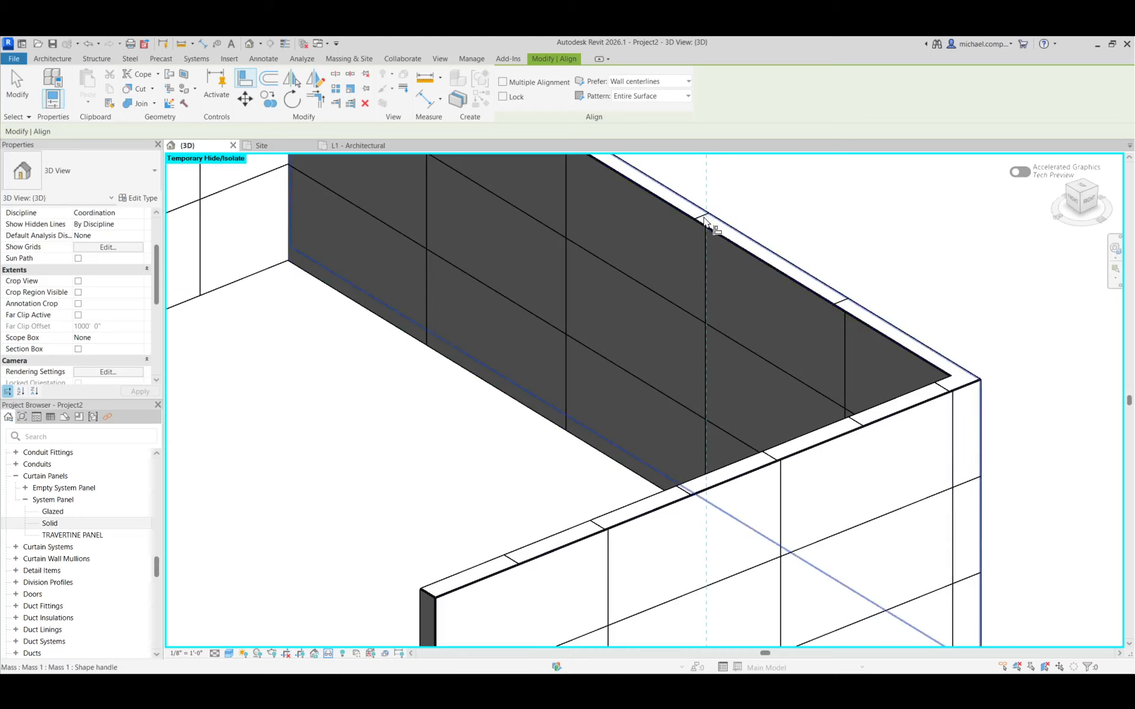
pyautogui.click(704, 220)
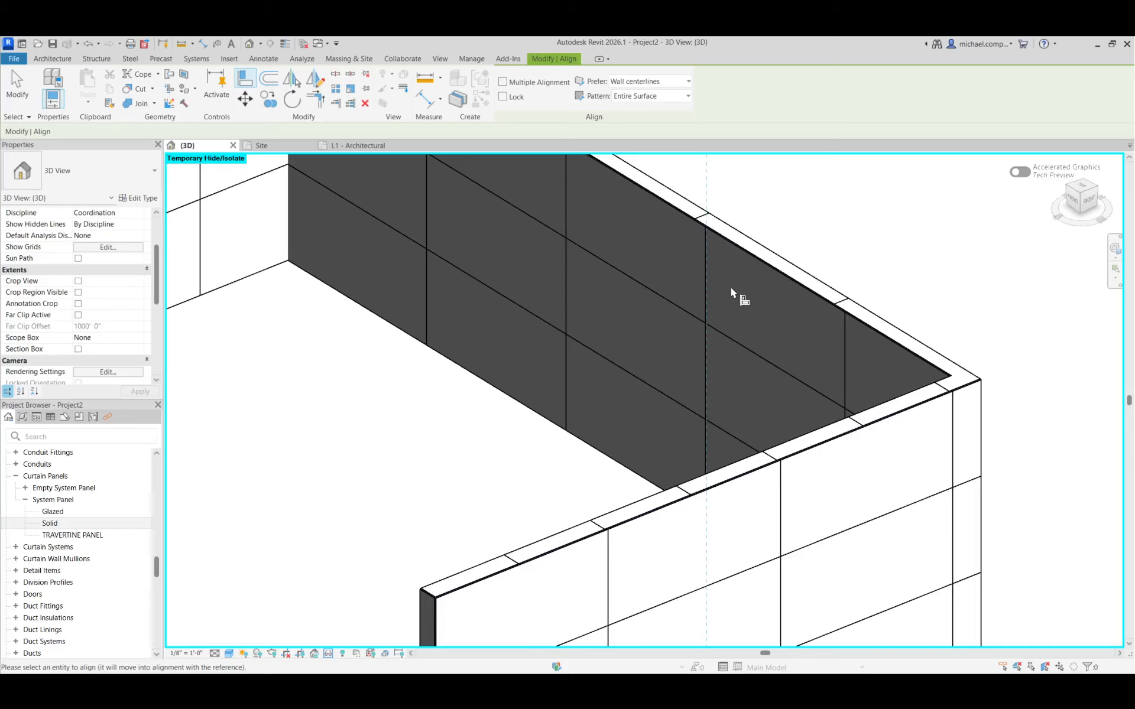
pyautogui.scroll(-2, 746, 321)
pyautogui.scroll(2, 647, 460)
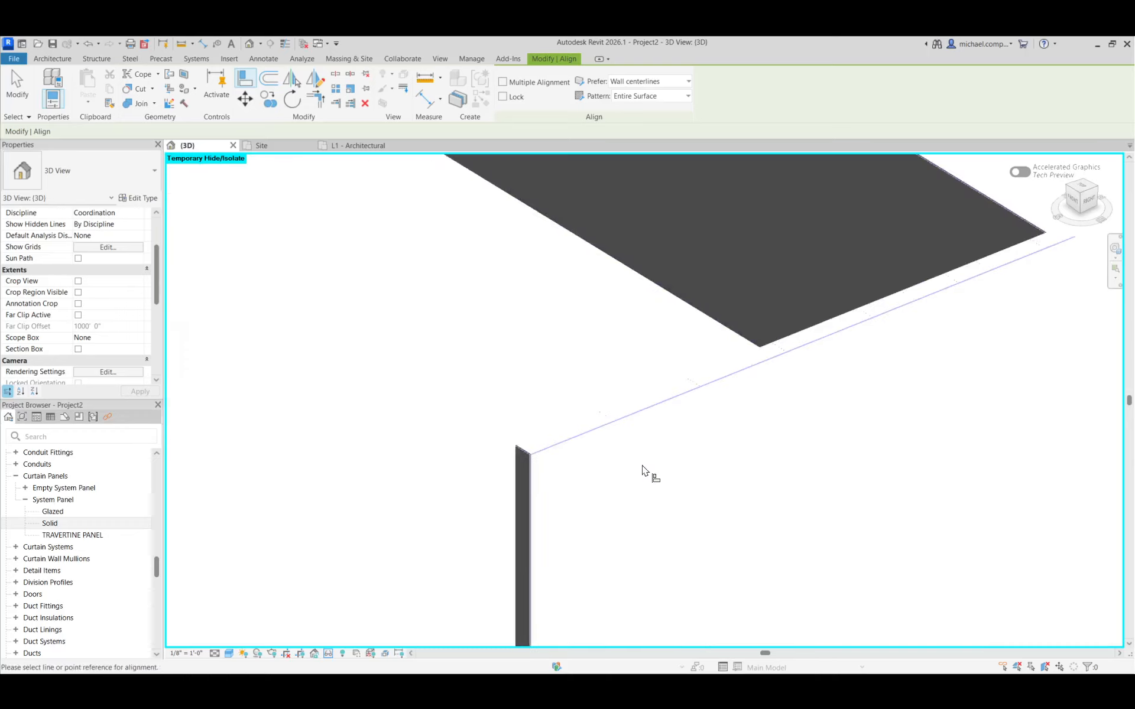
pyautogui.click(702, 440)
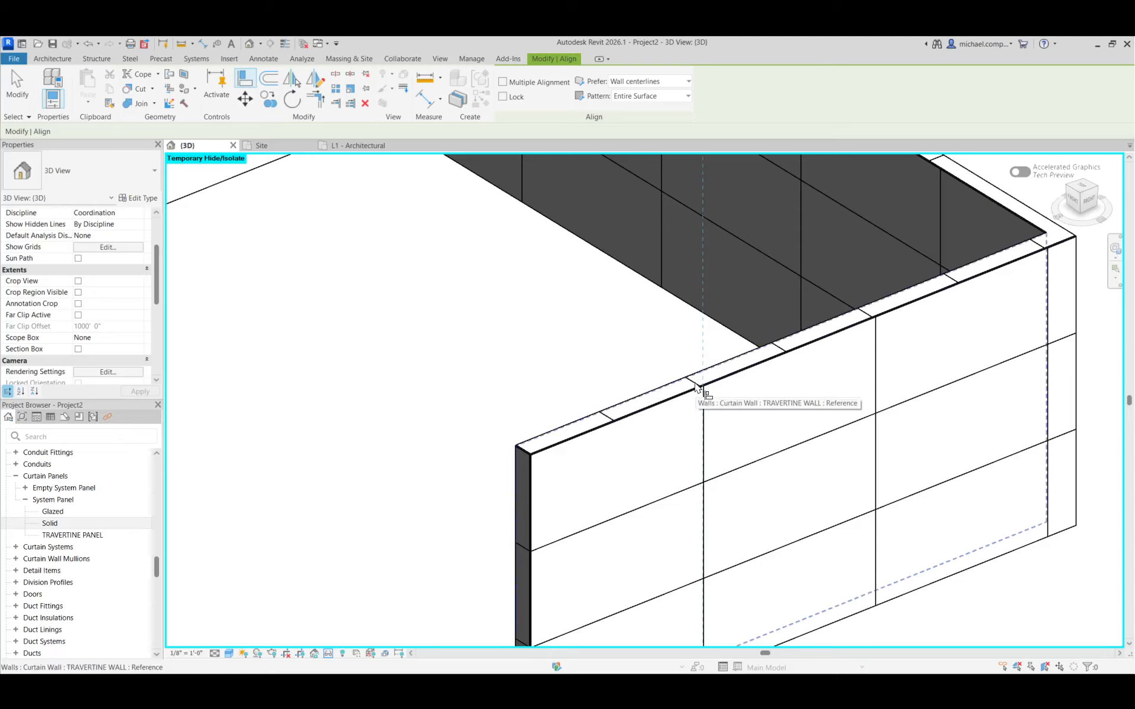
pyautogui.press('Escape')
pyautogui.press('Escape')
pyautogui.scroll(-2, 846, 434)
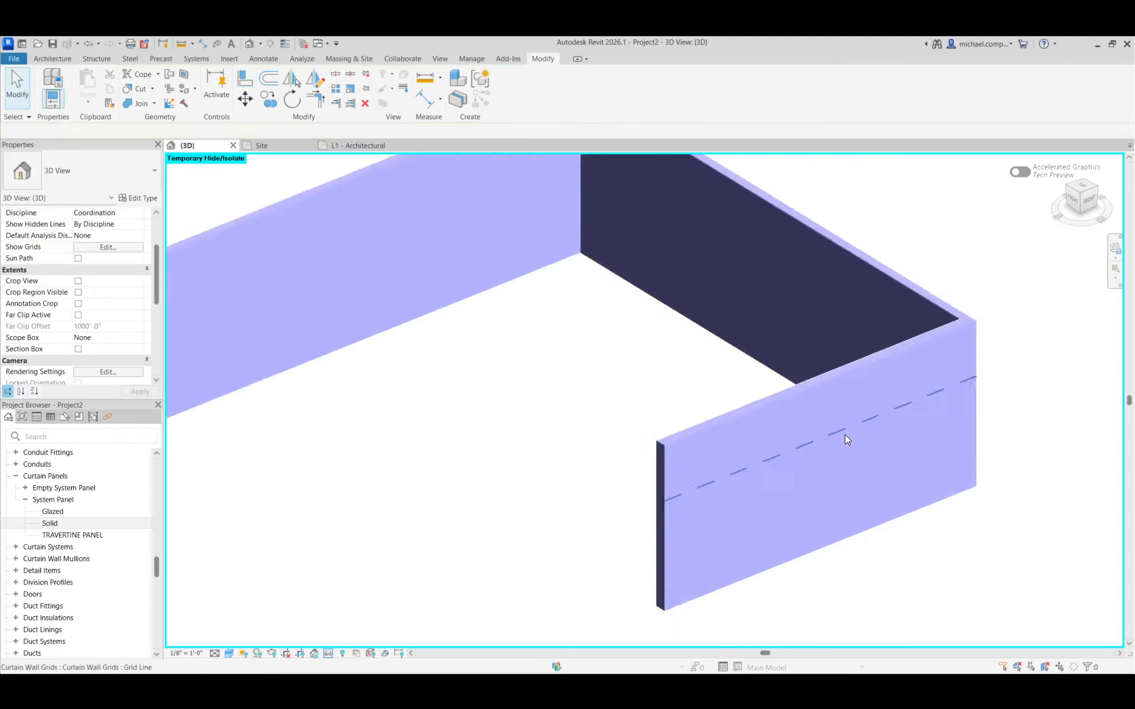
# Set the Grid 1 and Grid 2 justification of the curtain system along the wall tops to Center
pyautogui.scroll(-2, 873, 435)
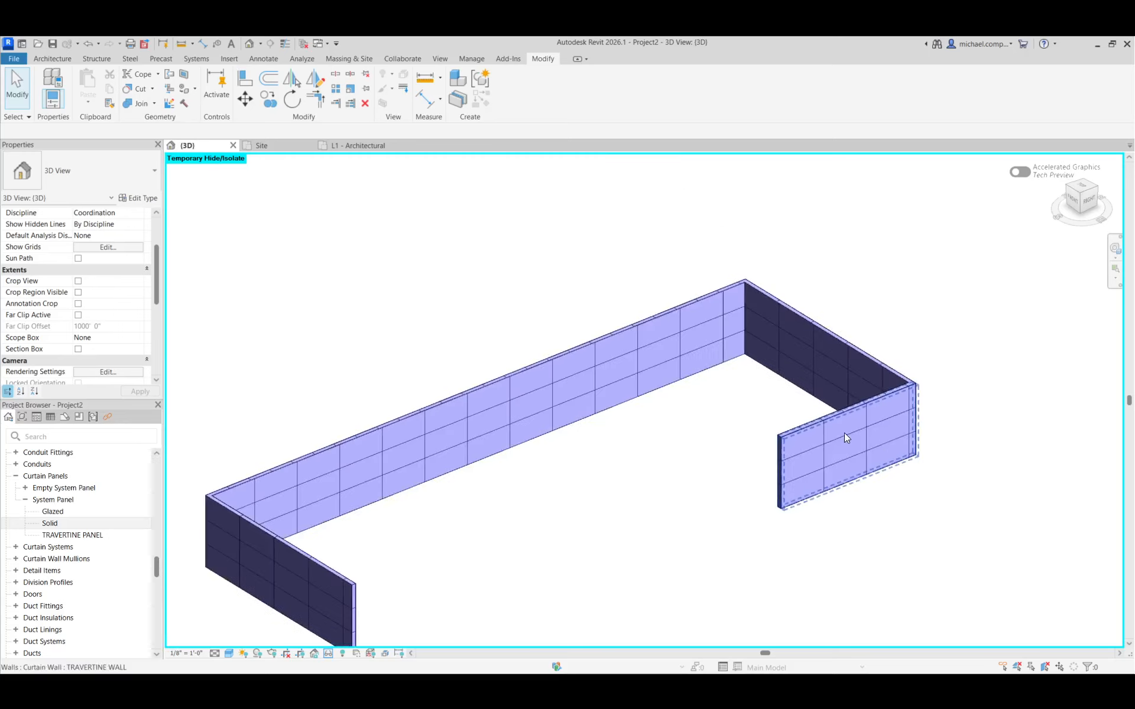
pyautogui.scroll(3, 331, 552)
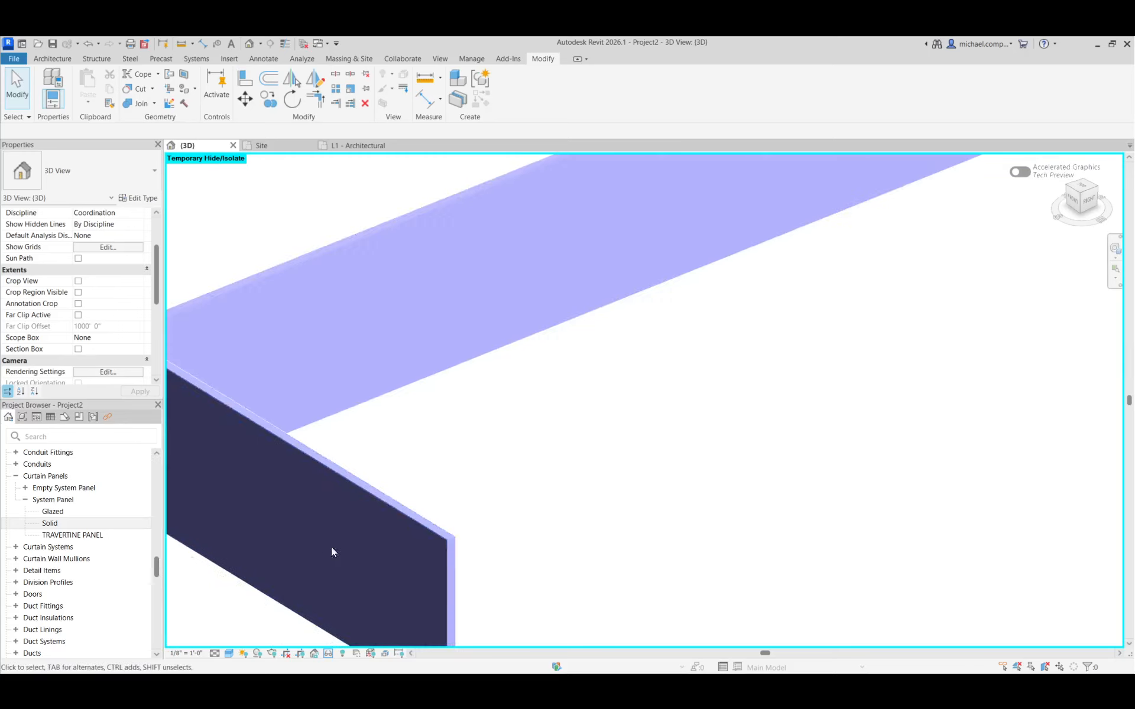
pyautogui.scroll(-1, 385, 519)
pyautogui.scroll(3, 385, 517)
pyautogui.scroll(-2, 474, 512)
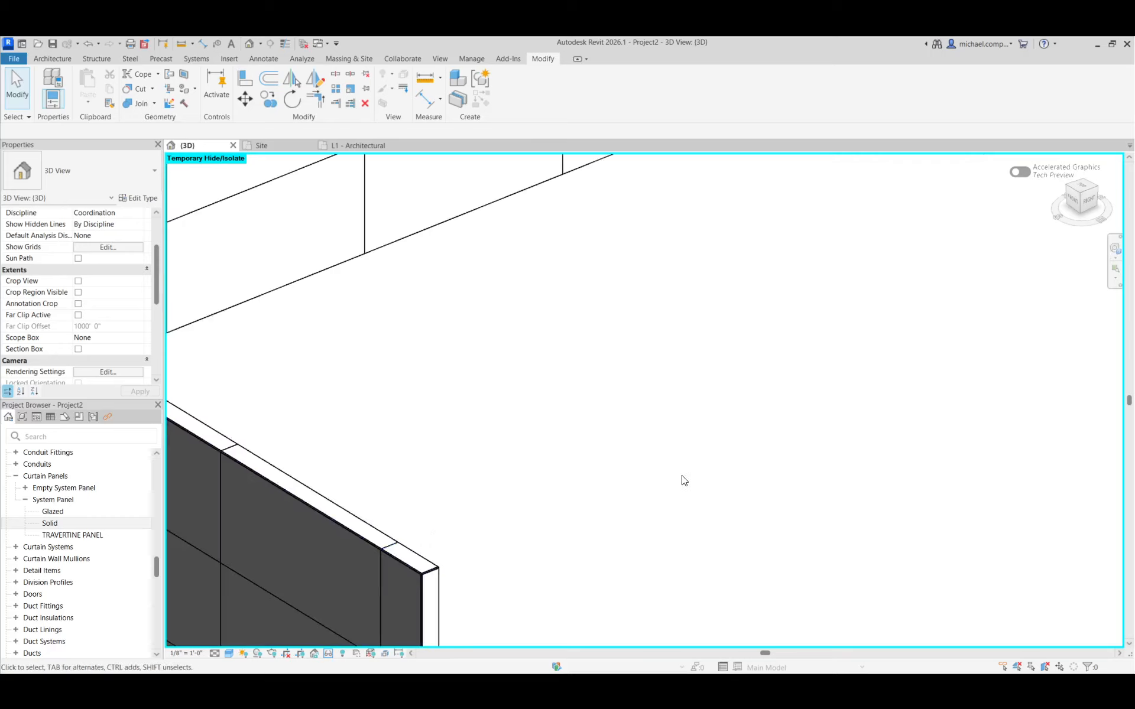
pyautogui.scroll(-1, 691, 497)
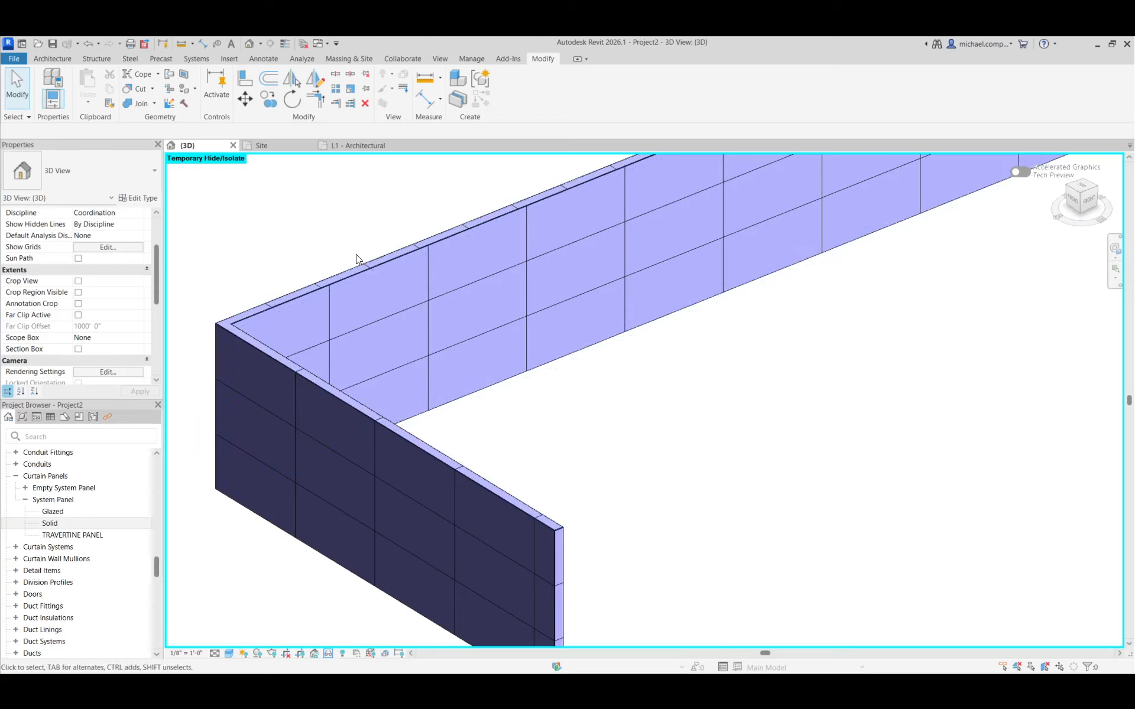
pyautogui.click(361, 268)
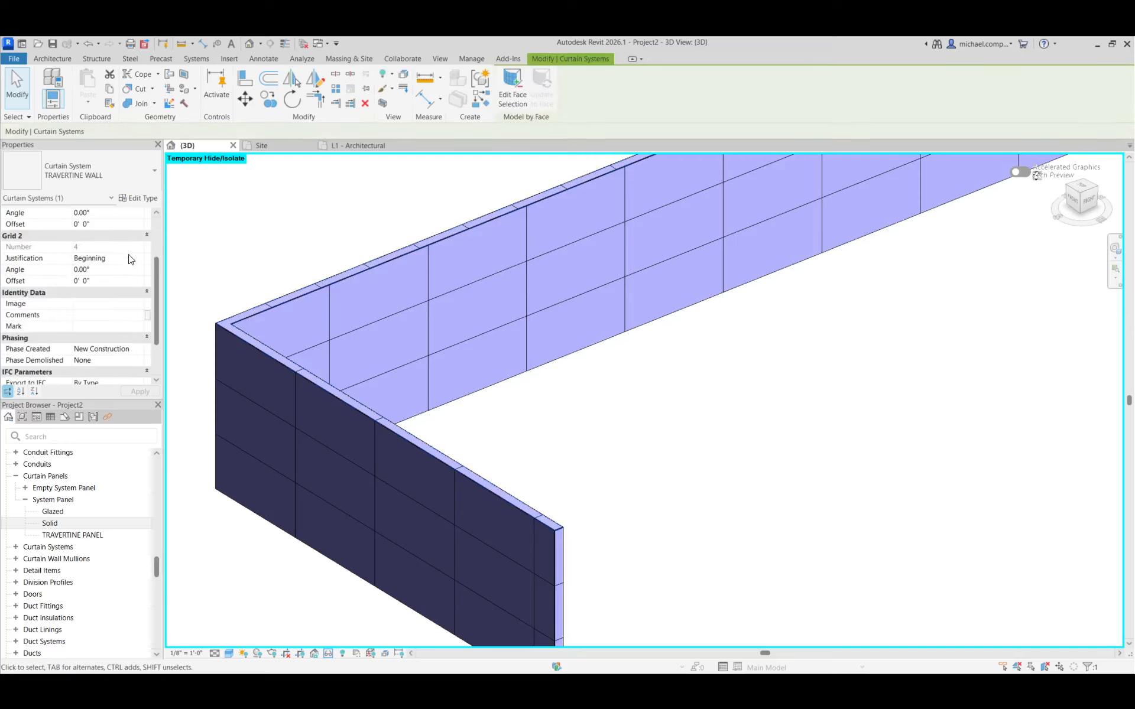
pyautogui.click(131, 259)
pyautogui.click(139, 258)
pyautogui.click(106, 287)
pyautogui.scroll(3, 138, 290)
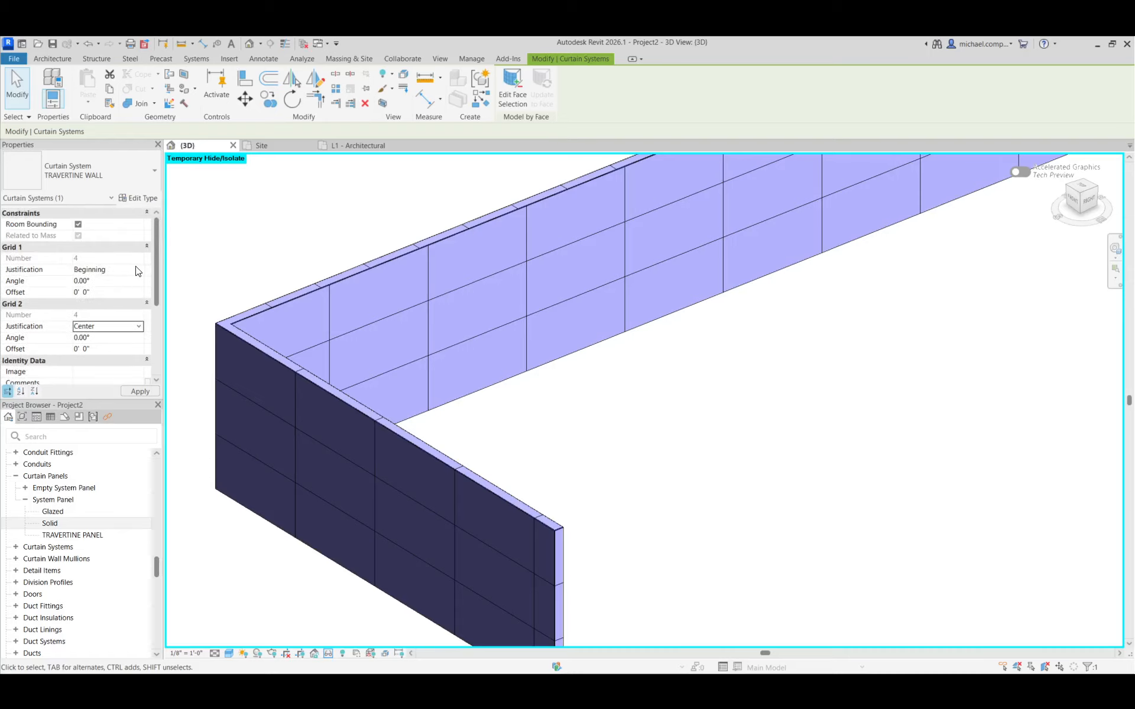
pyautogui.click(138, 271)
pyautogui.click(138, 270)
pyautogui.click(101, 298)
pyautogui.click(140, 391)
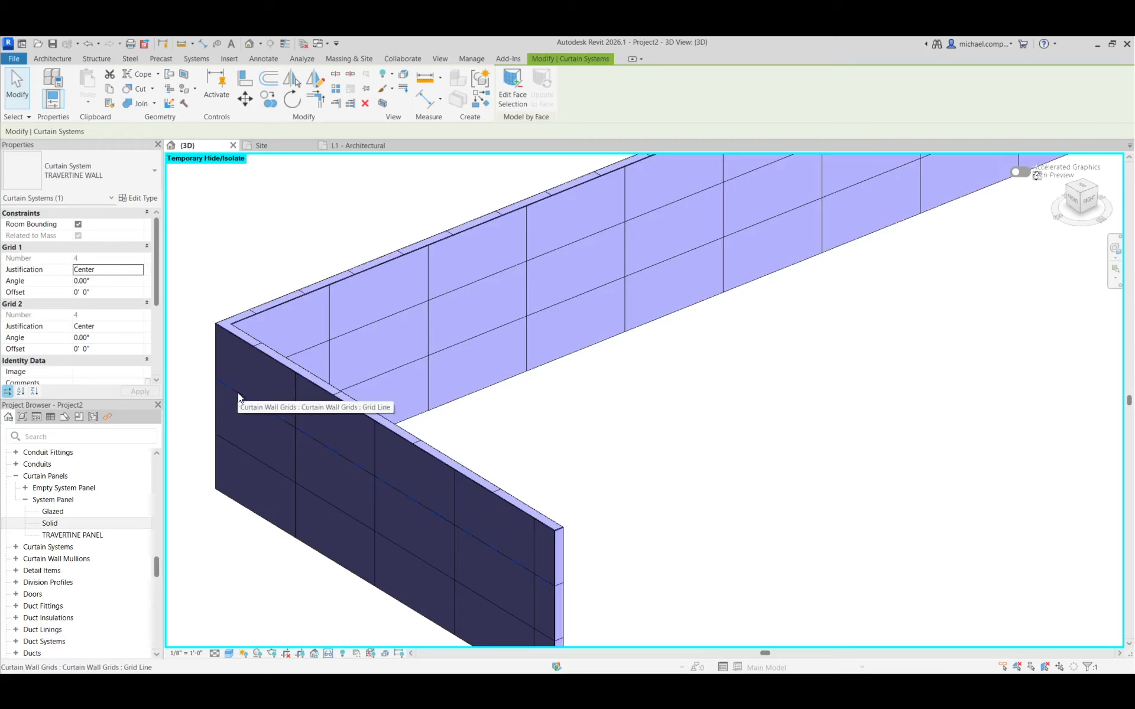
# Set the TRAVERTINE WALL curtain system type's Grid 1 spacing to 6'
pyautogui.scroll(-4, 344, 539)
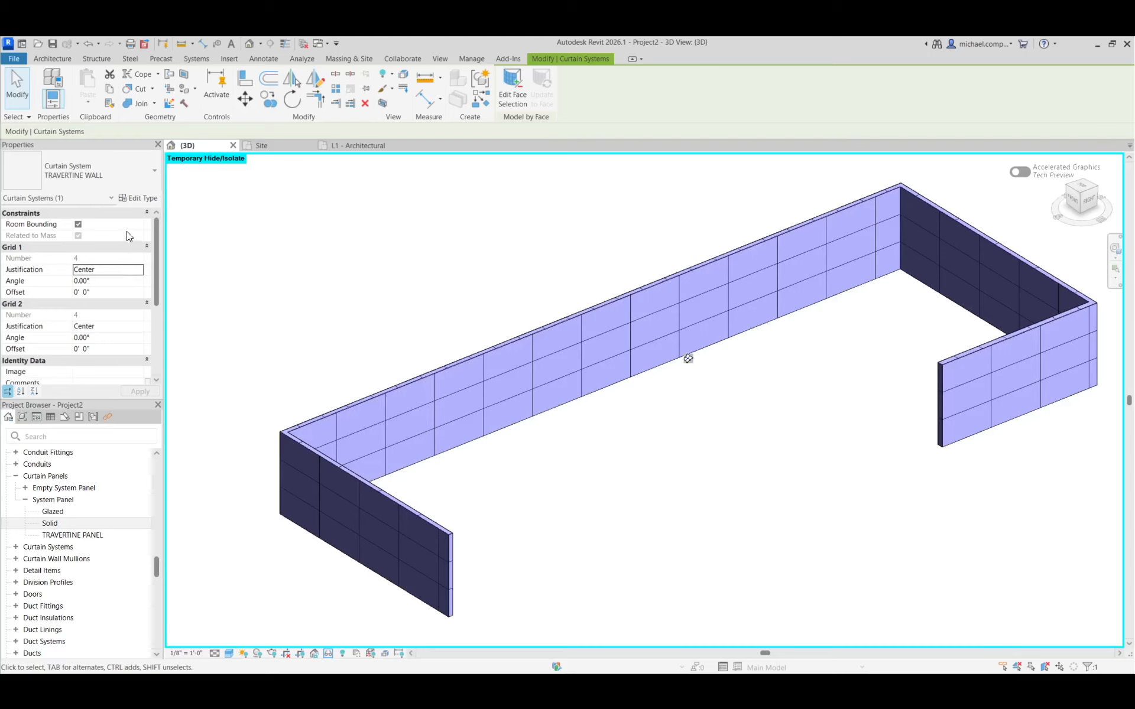
pyautogui.click(137, 198)
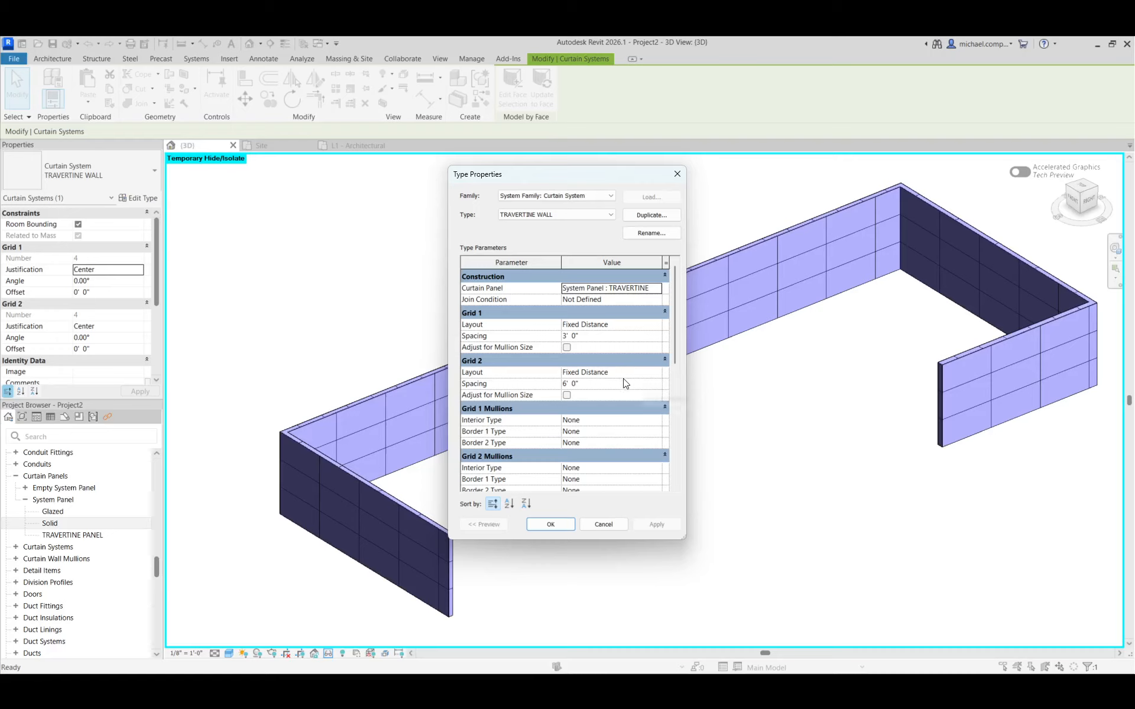
pyautogui.click(611, 334)
pyautogui.write('6')
pyautogui.click(657, 525)
pyautogui.click(566, 525)
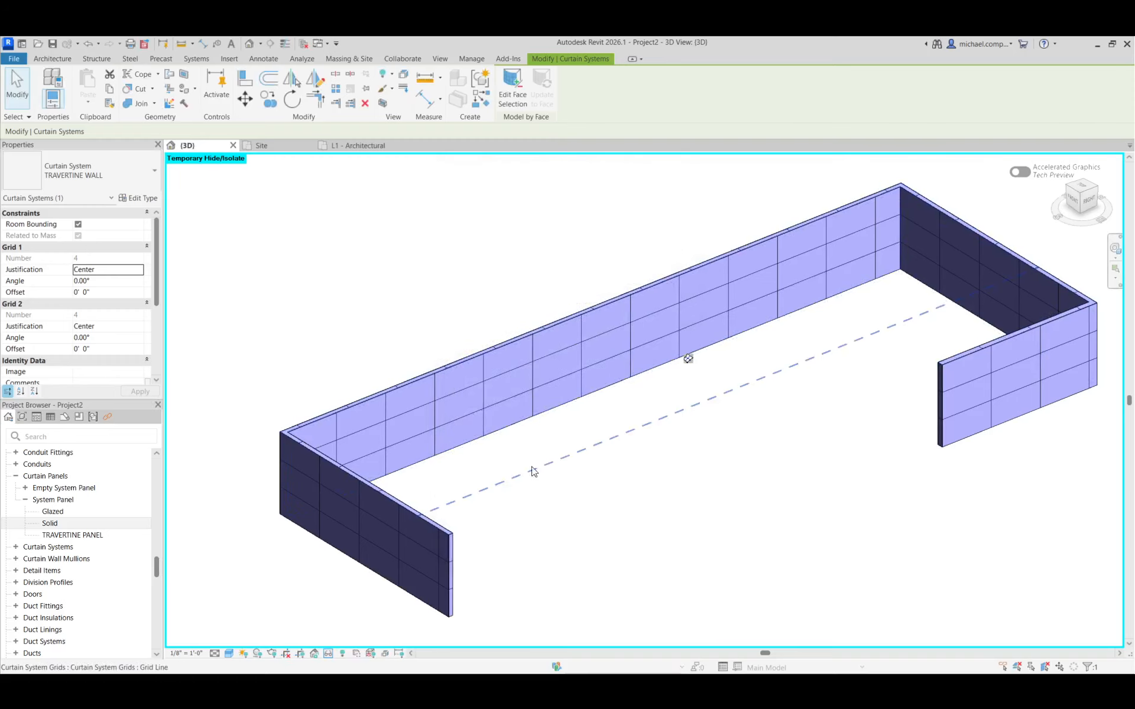
pyautogui.scroll(3, 401, 532)
pyautogui.press('Escape')
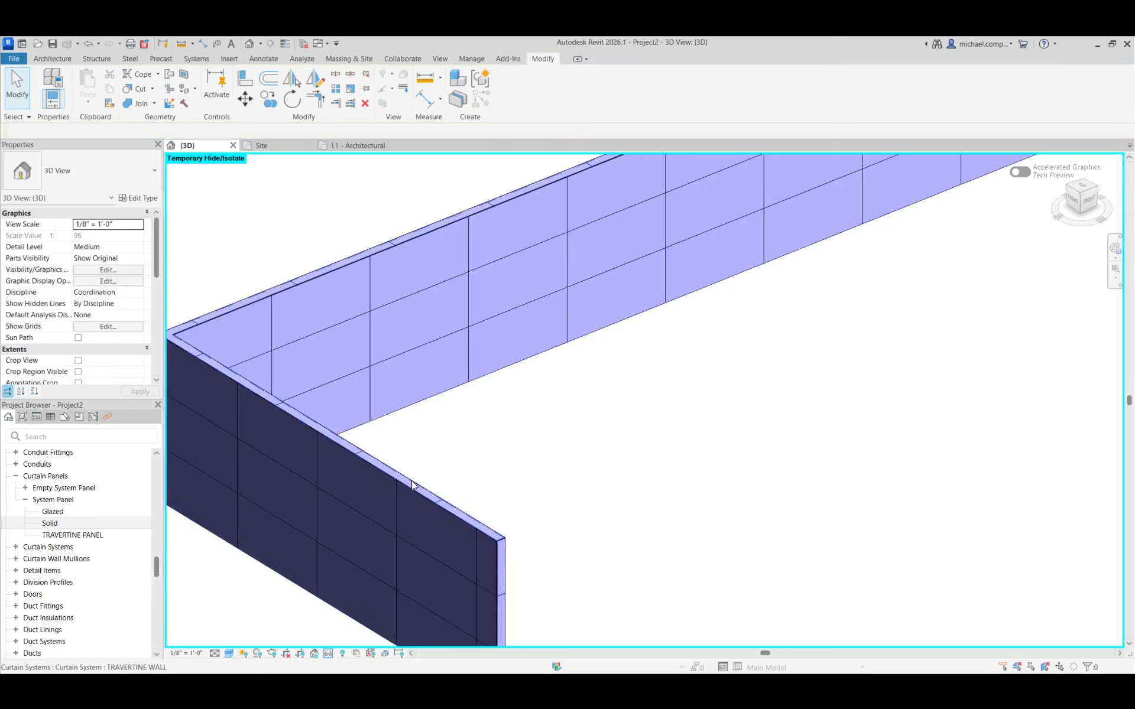
# Try to select an individual panel or grid line of the curtain system along the wall tops
pyautogui.press('Tab')
pyautogui.press('Tab')
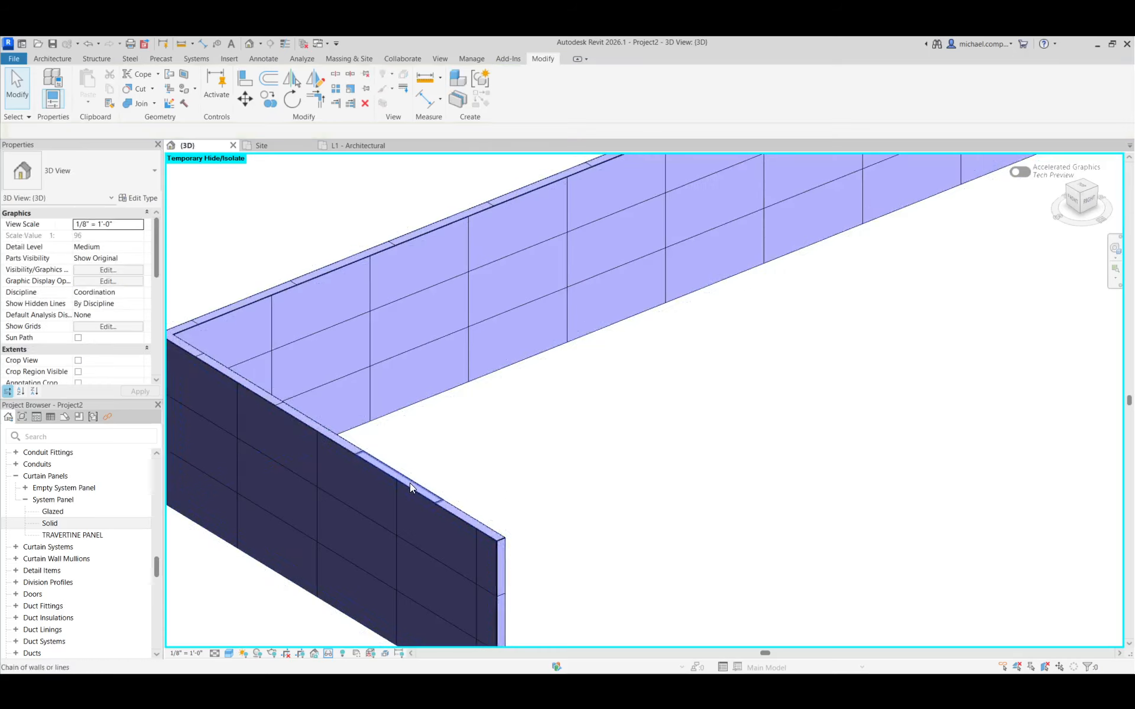
pyautogui.click(409, 483)
pyautogui.click(381, 438)
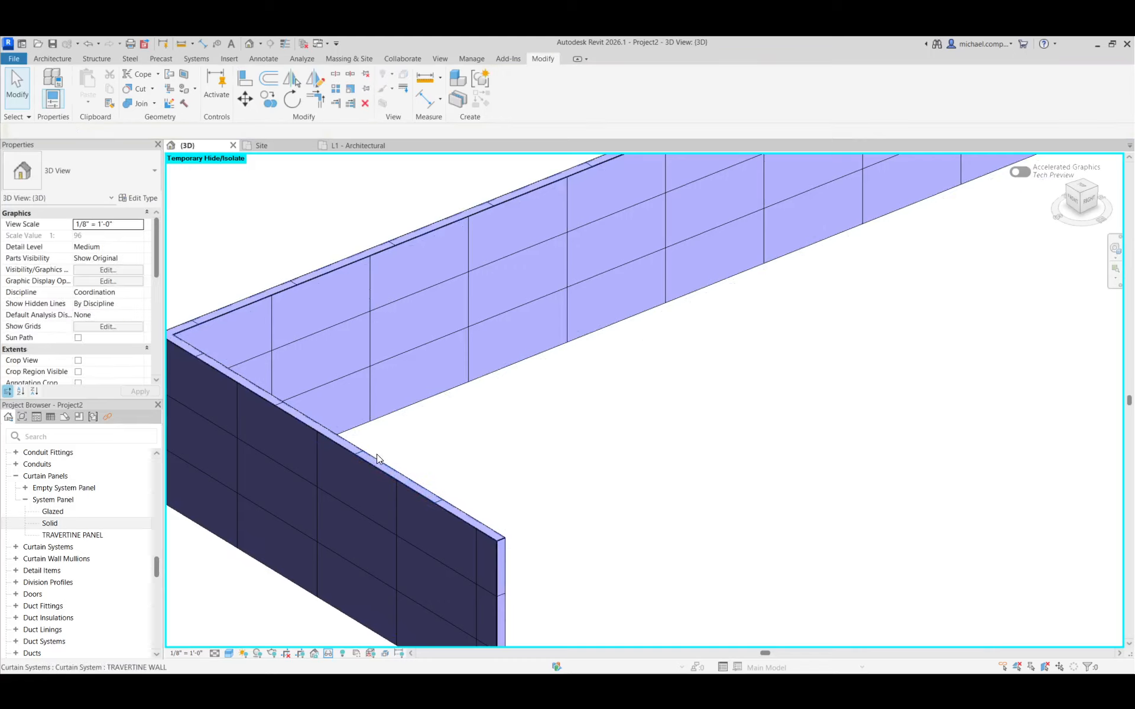
pyautogui.click(376, 458)
pyautogui.press('Escape')
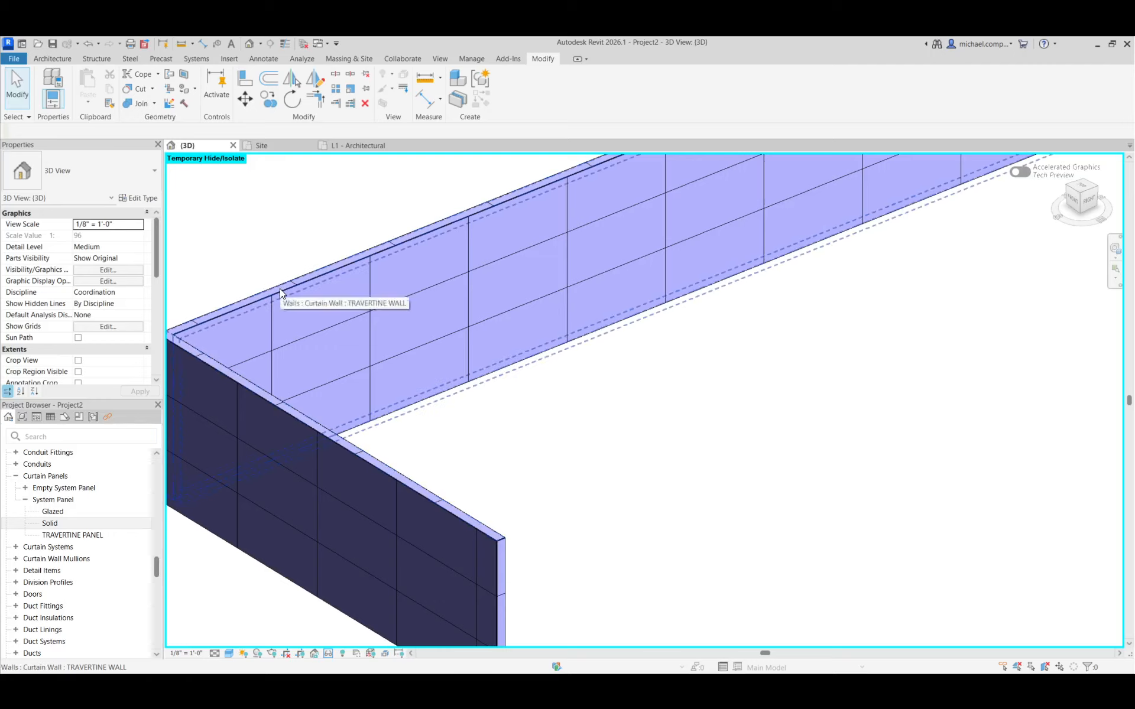
pyautogui.press('Tab')
pyautogui.press('Tab')
pyautogui.press('Tab')
pyautogui.press('Tab')
pyautogui.press('Tab')
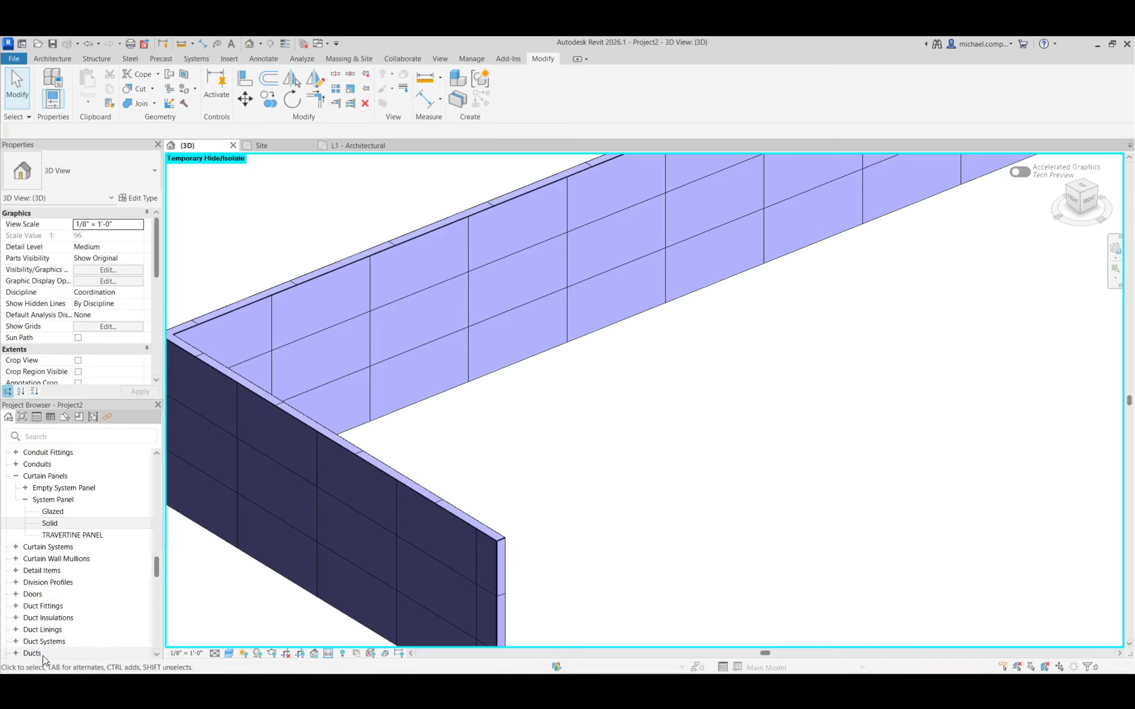
# Review the top curtain system's type settings and set both its Grid 1 and Grid 2 justification to Beginning
pyautogui.click(318, 272)
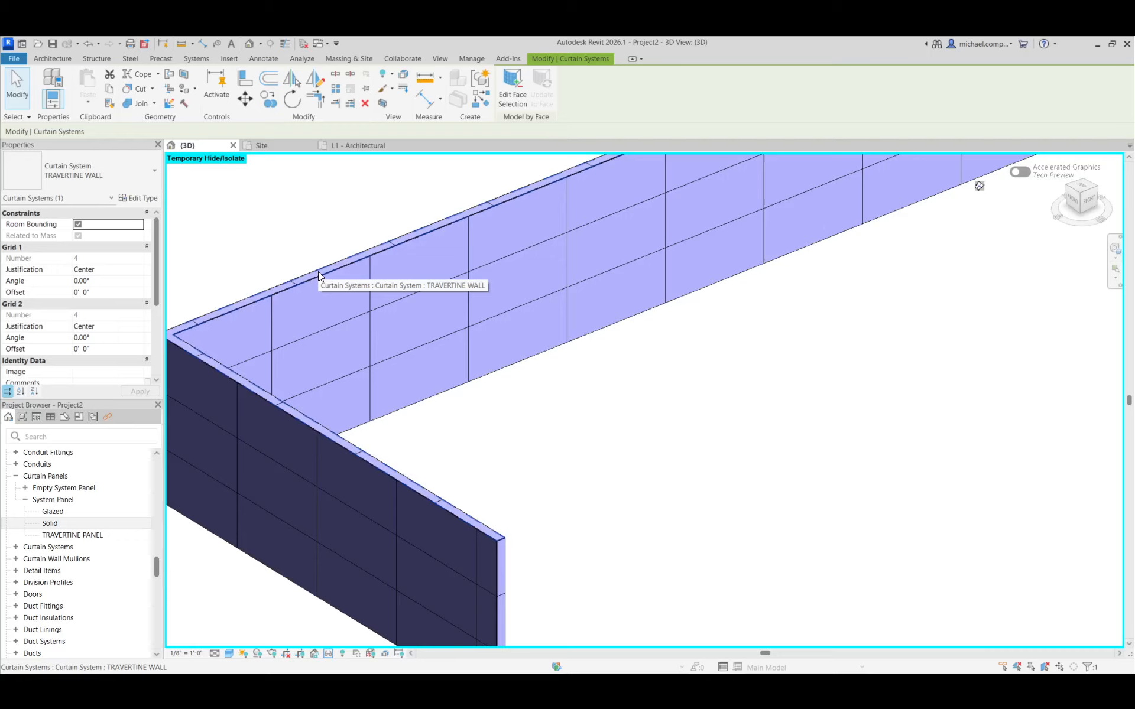
pyautogui.click(137, 198)
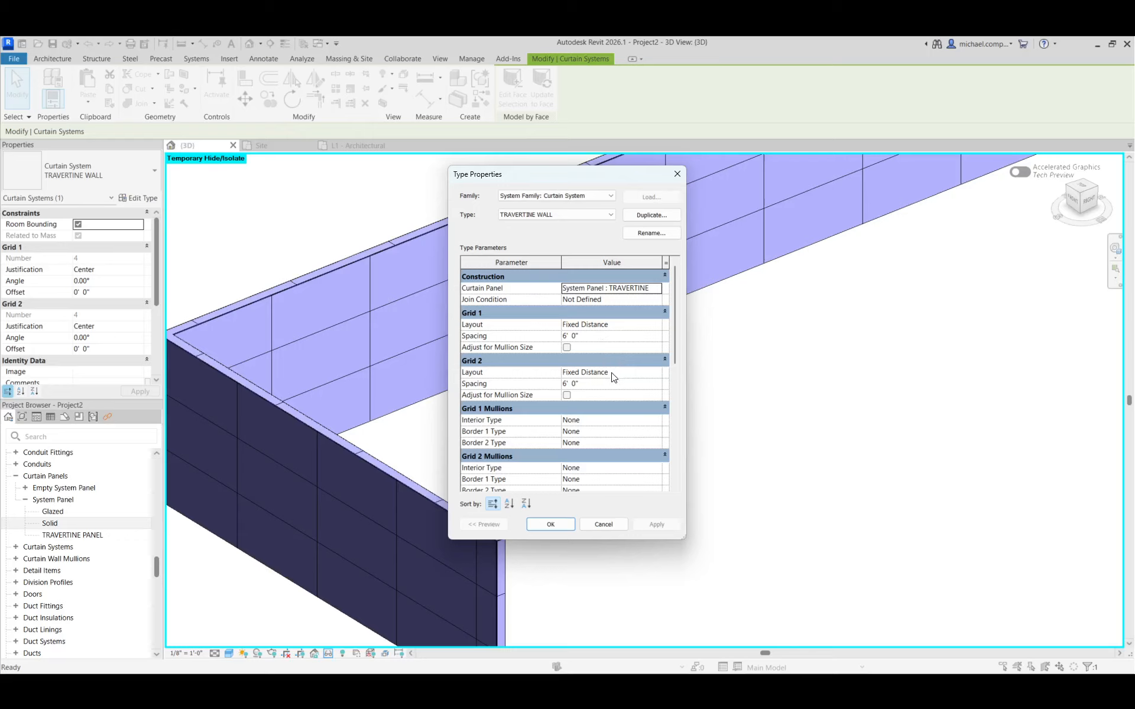
pyautogui.press('Escape')
pyautogui.click(136, 270)
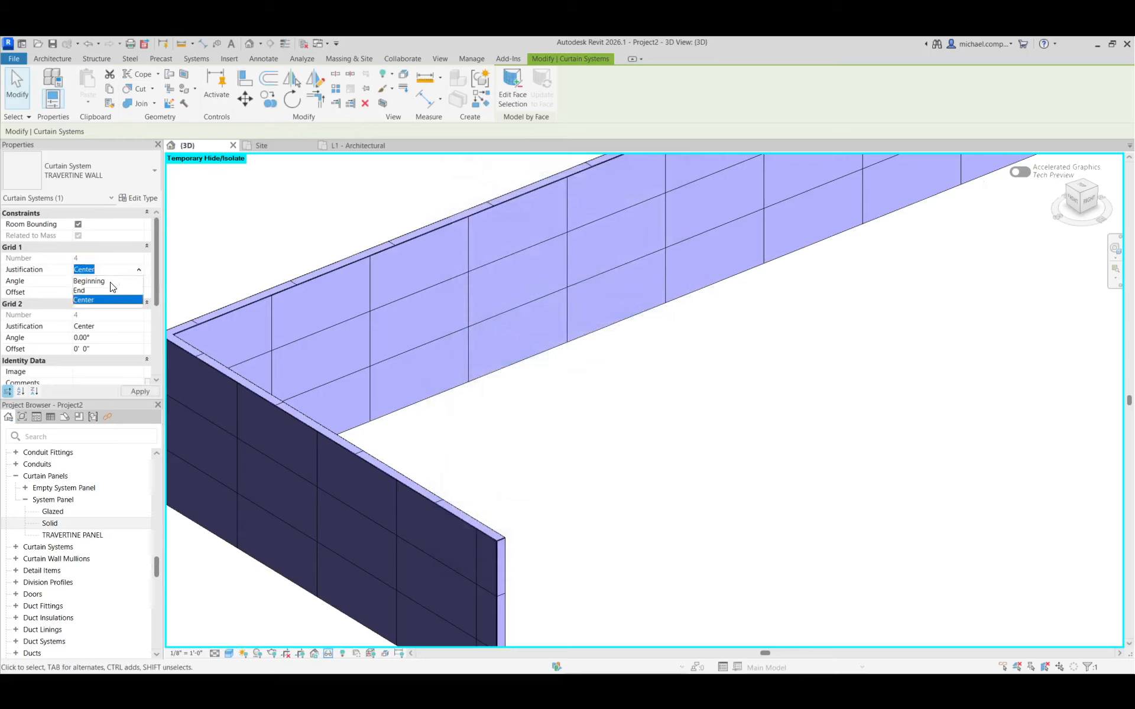
pyautogui.click(89, 281)
pyautogui.click(138, 328)
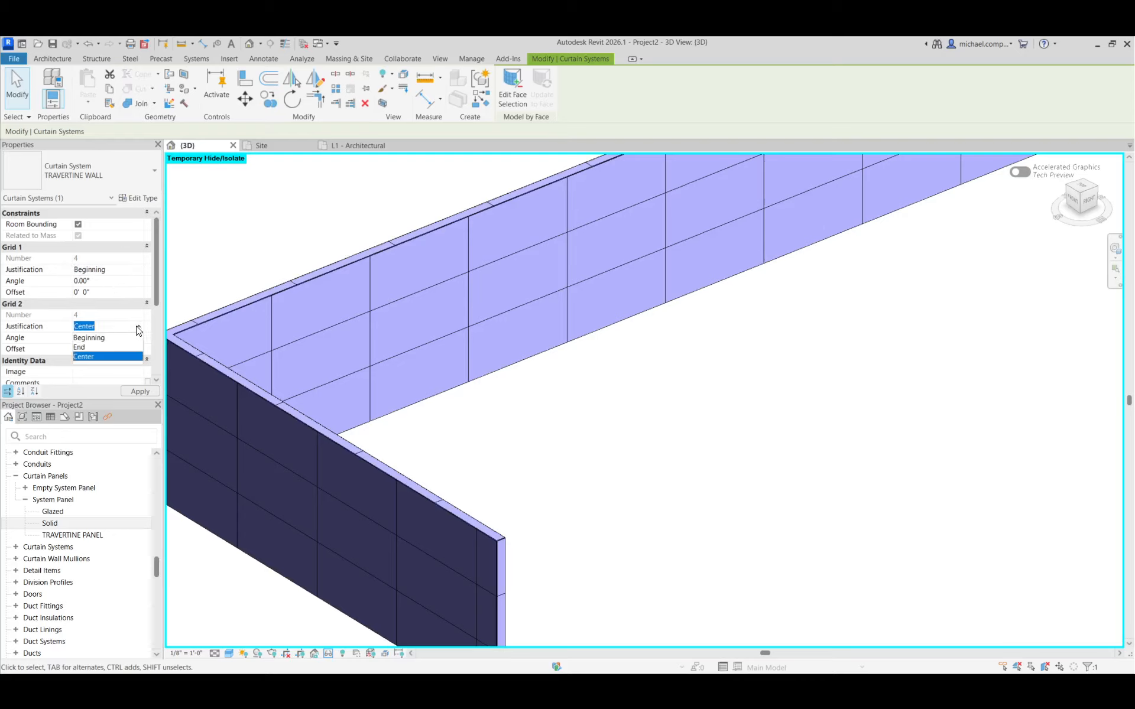
pyautogui.click(136, 391)
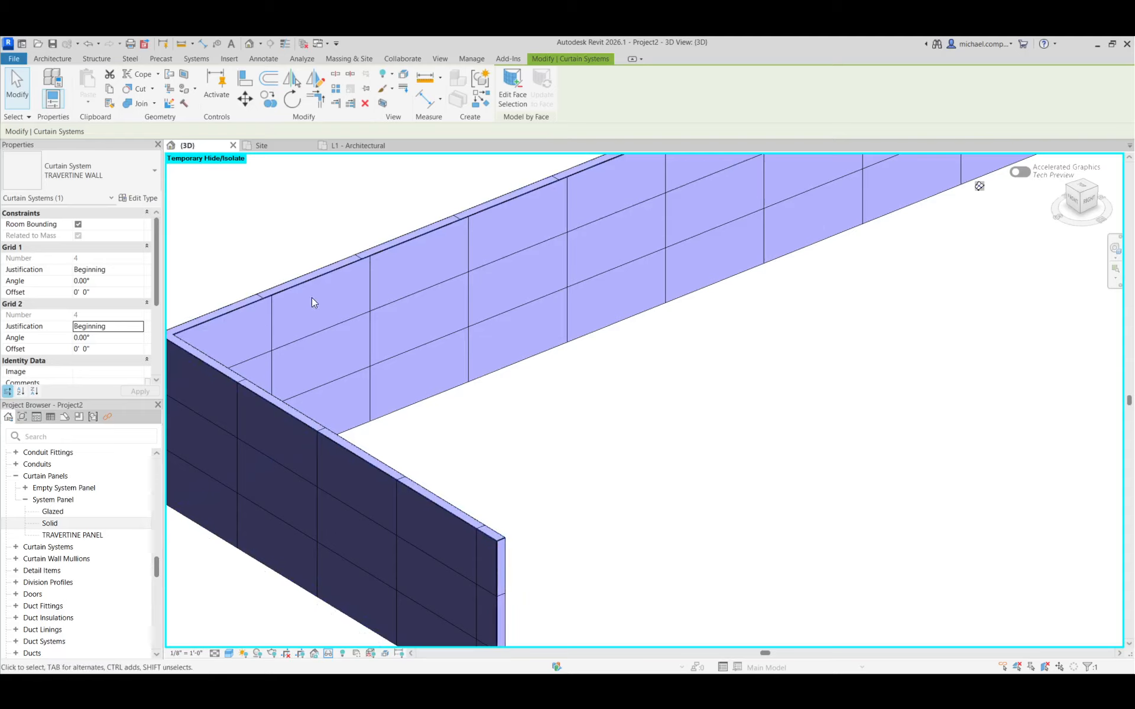
# Hide the mass behind the travertine walls by switching the mass display to Show Mass by View Settings
pyautogui.scroll(-5, 544, 415)
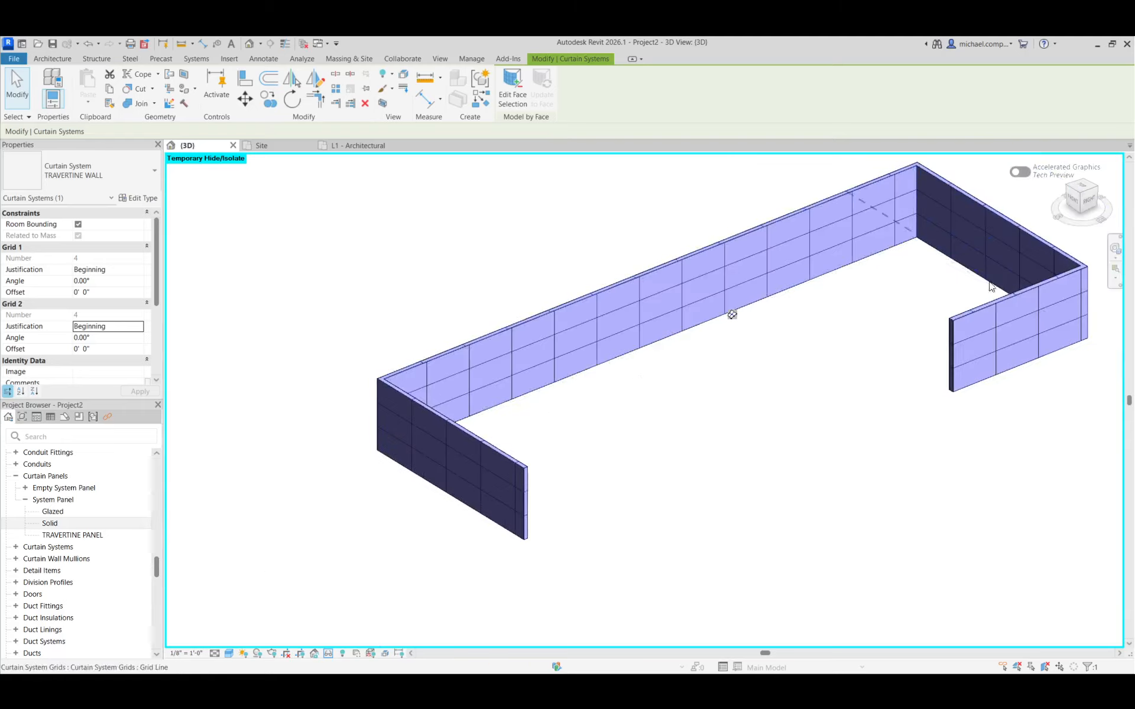
pyautogui.scroll(5, 1054, 257)
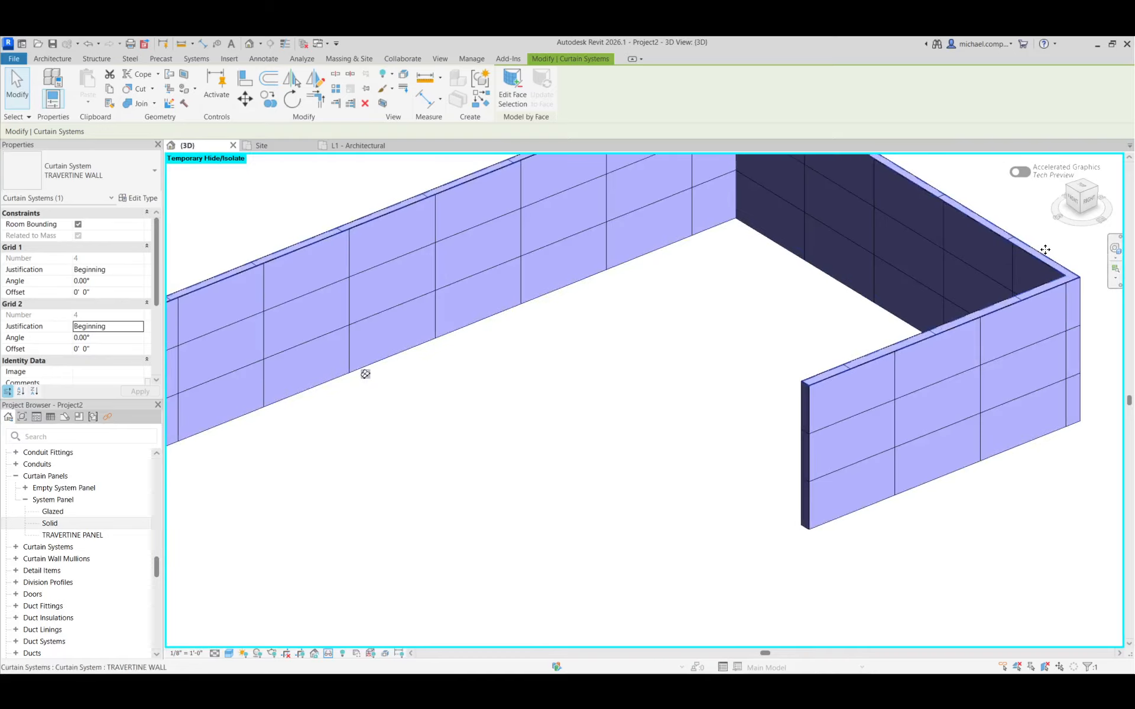
pyautogui.scroll(-2, 856, 398)
pyautogui.click(727, 324)
pyautogui.scroll(-3, 727, 323)
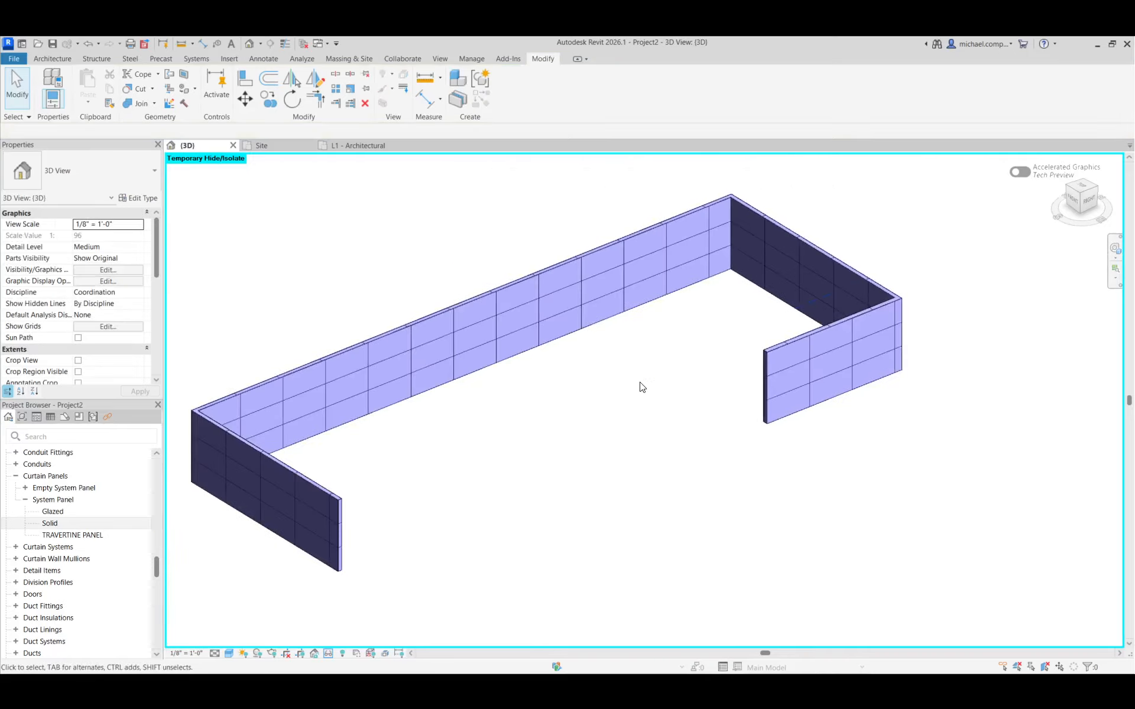
pyautogui.scroll(-2, 899, 350)
pyautogui.scroll(1, 749, 439)
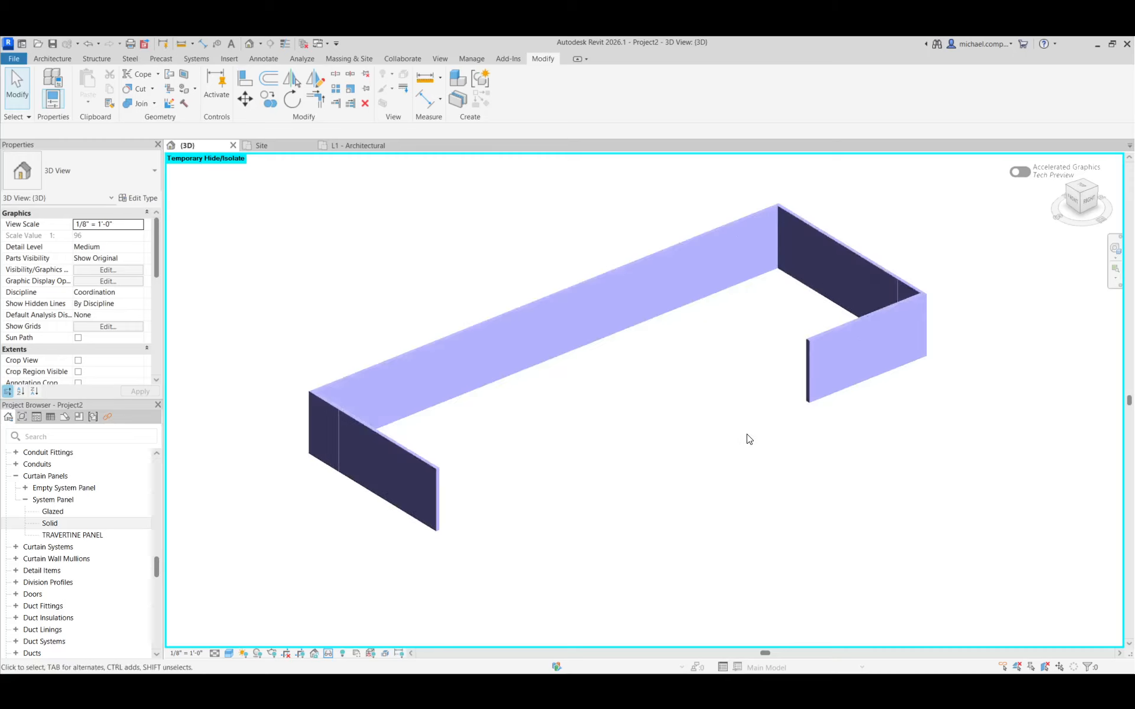
pyautogui.click(336, 59)
pyautogui.click(75, 84)
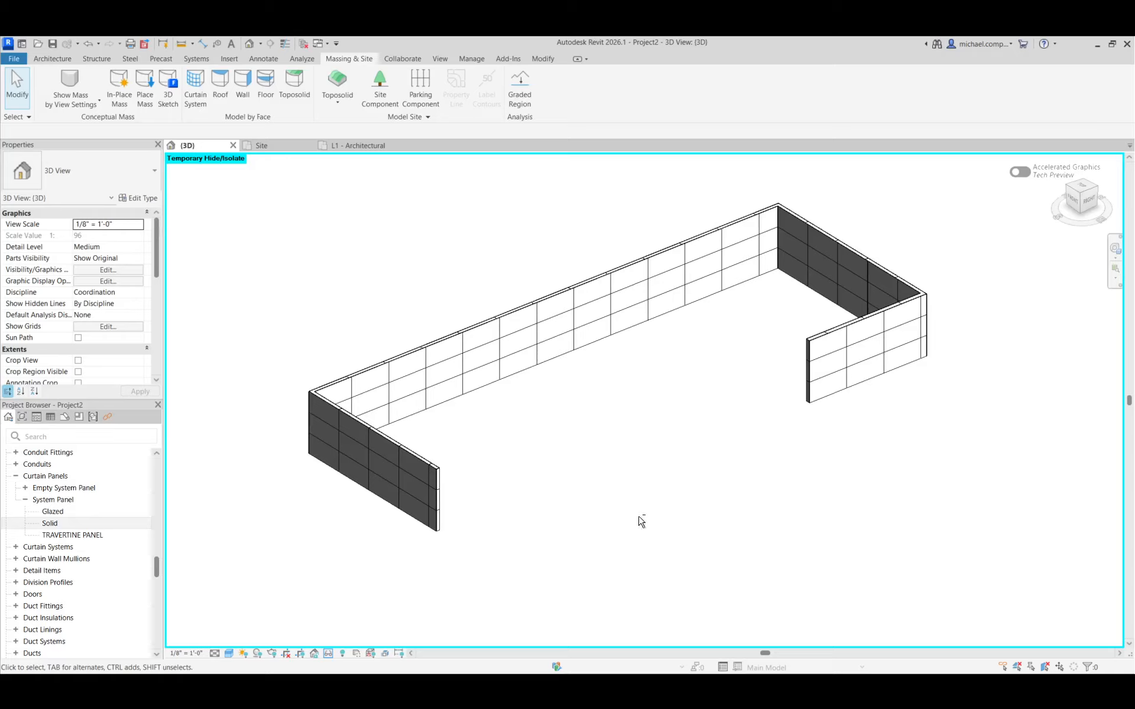
pyautogui.moveTo(640, 522)
pyautogui.keyDown('shift'); pyautogui.mouseDown(button='middle')
pyautogui.moveTo(640, 360)
pyautogui.moveTo(676, 517)
pyautogui.moveTo(722, 388)
pyautogui.moveTo(590, 535)
pyautogui.mouseUp(button='middle'); pyautogui.keyUp('shift')
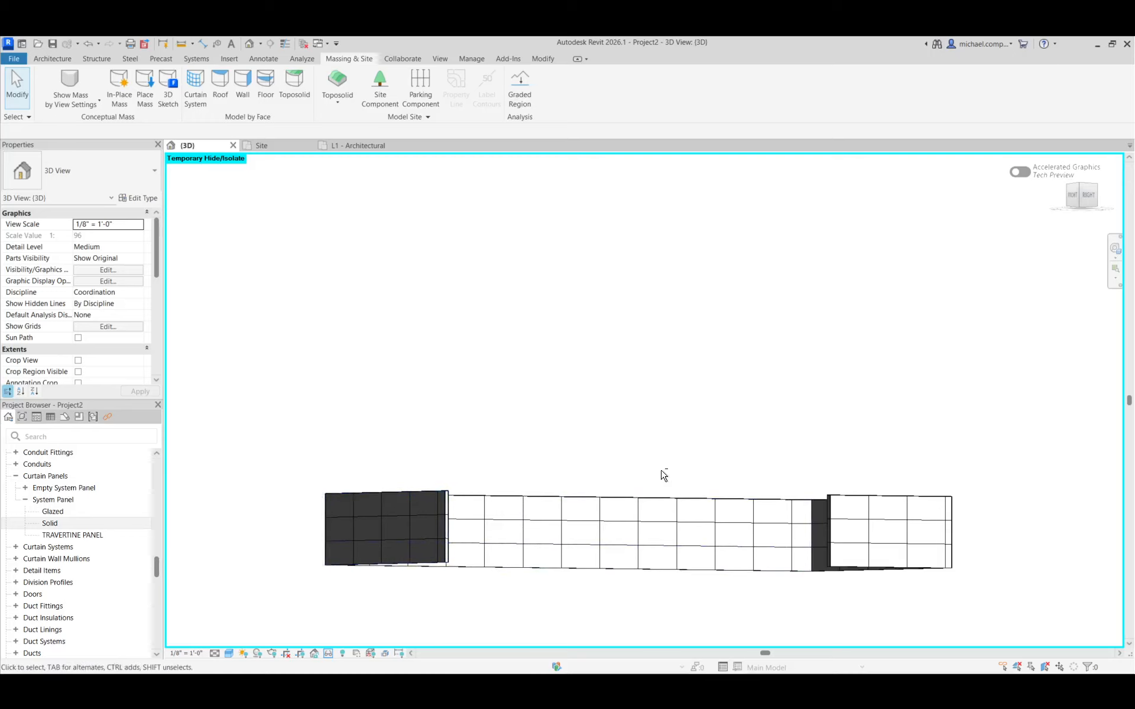
pyautogui.keyDown('shift'); pyautogui.moveTo(664, 474); pyautogui.dragTo(666, 579, button='middle'); pyautogui.keyUp('shift')
pyautogui.moveTo(497, 461)
pyautogui.keyDown('shift'); pyautogui.mouseDown(button='middle')
pyautogui.moveTo(467, 446)
pyautogui.moveTo(478, 463)
pyautogui.mouseUp(button='middle'); pyautogui.keyUp('shift')
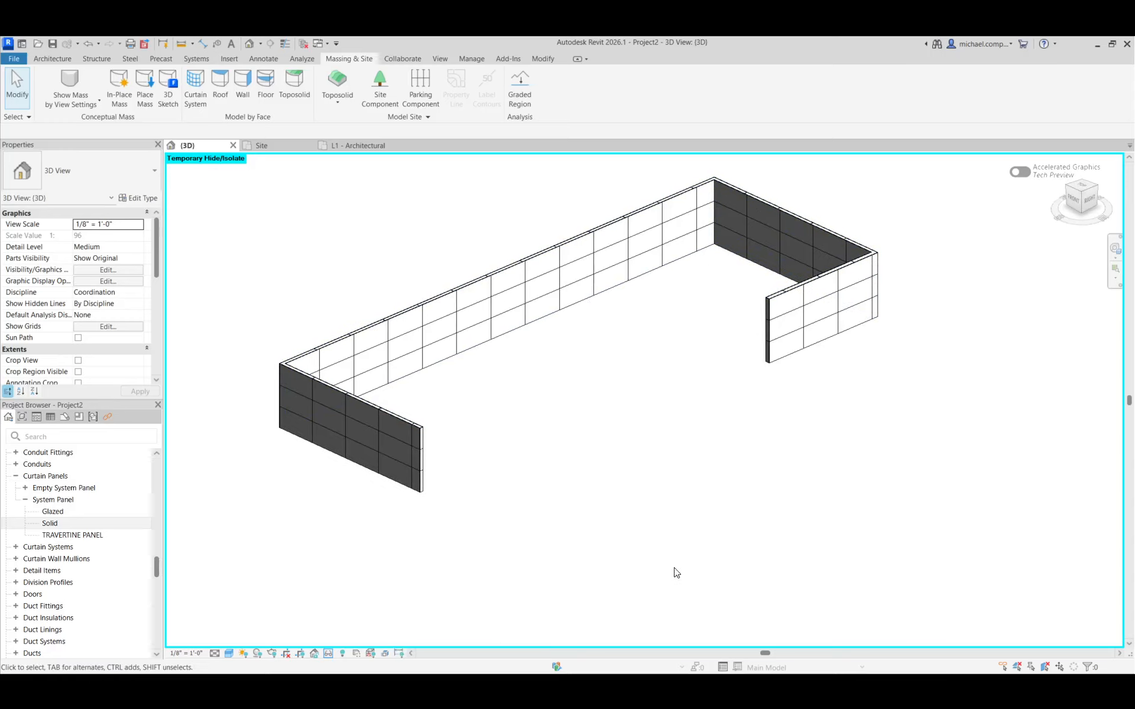
# Switch to the browser's pavilion image gallery and examine photos of the travertine walls, then return to Revit
pyautogui.hotkey('alt', 'Tab')
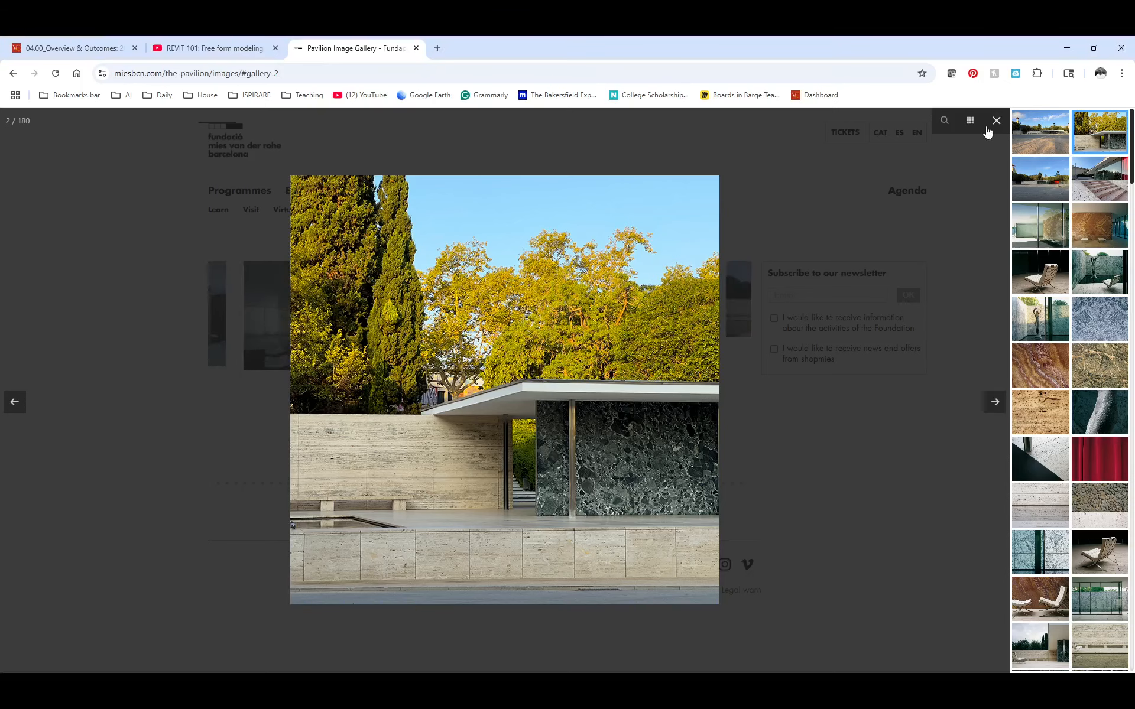
pyautogui.click(970, 120)
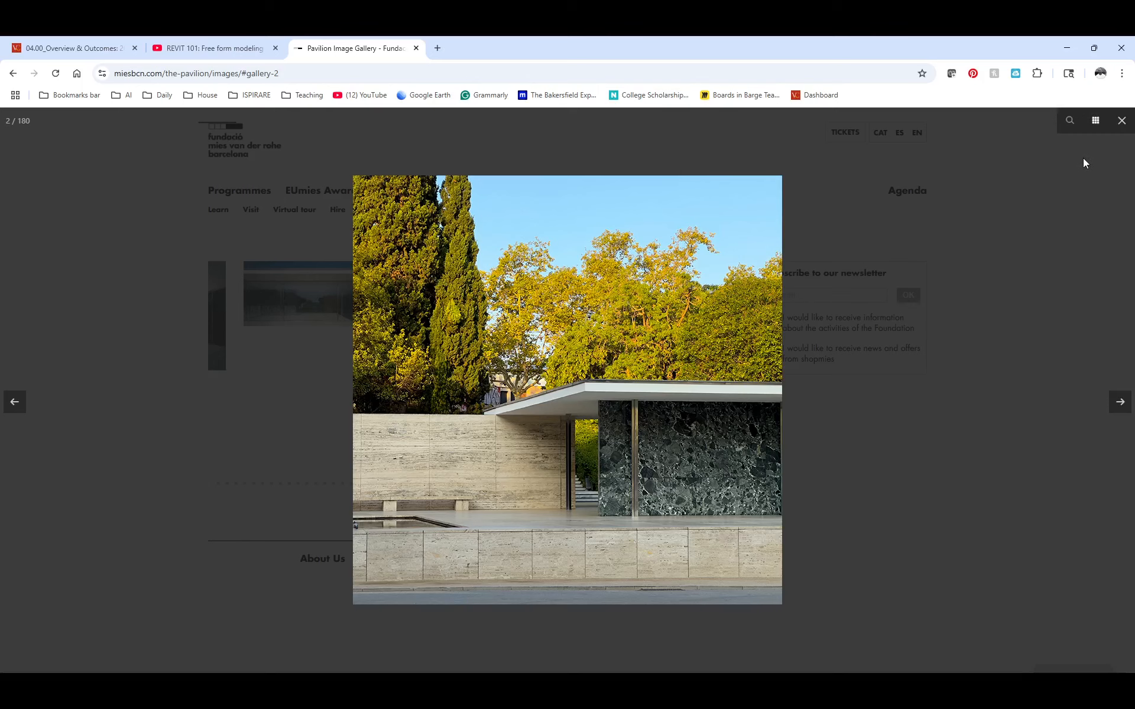
pyautogui.click(1095, 120)
pyautogui.scroll(-5, 1098, 485)
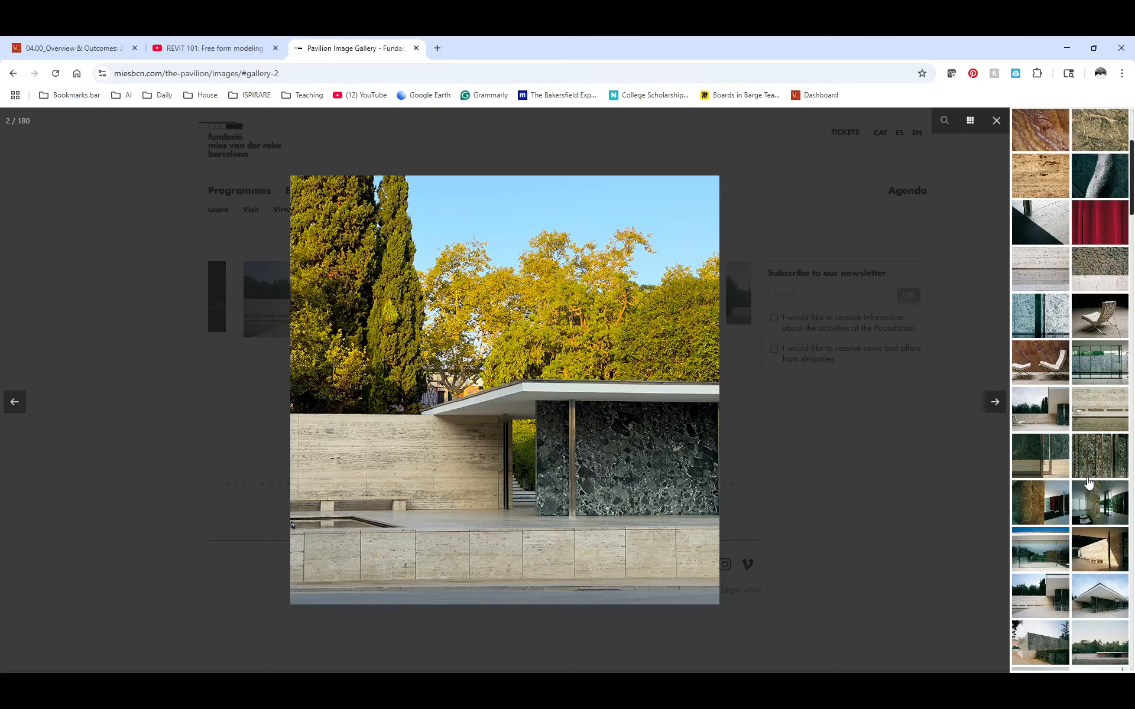
pyautogui.scroll(-4, 1084, 594)
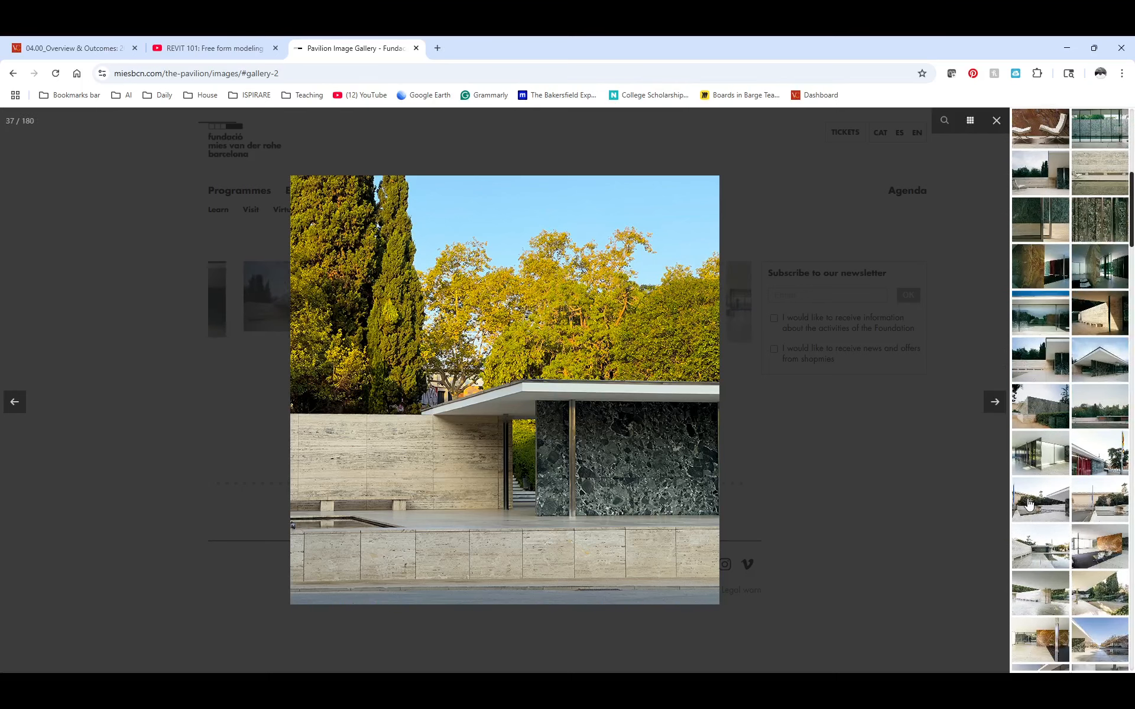
pyautogui.click(1028, 504)
pyautogui.scroll(-20, 1041, 506)
pyautogui.click(1094, 521)
pyautogui.scroll(-14, 1093, 568)
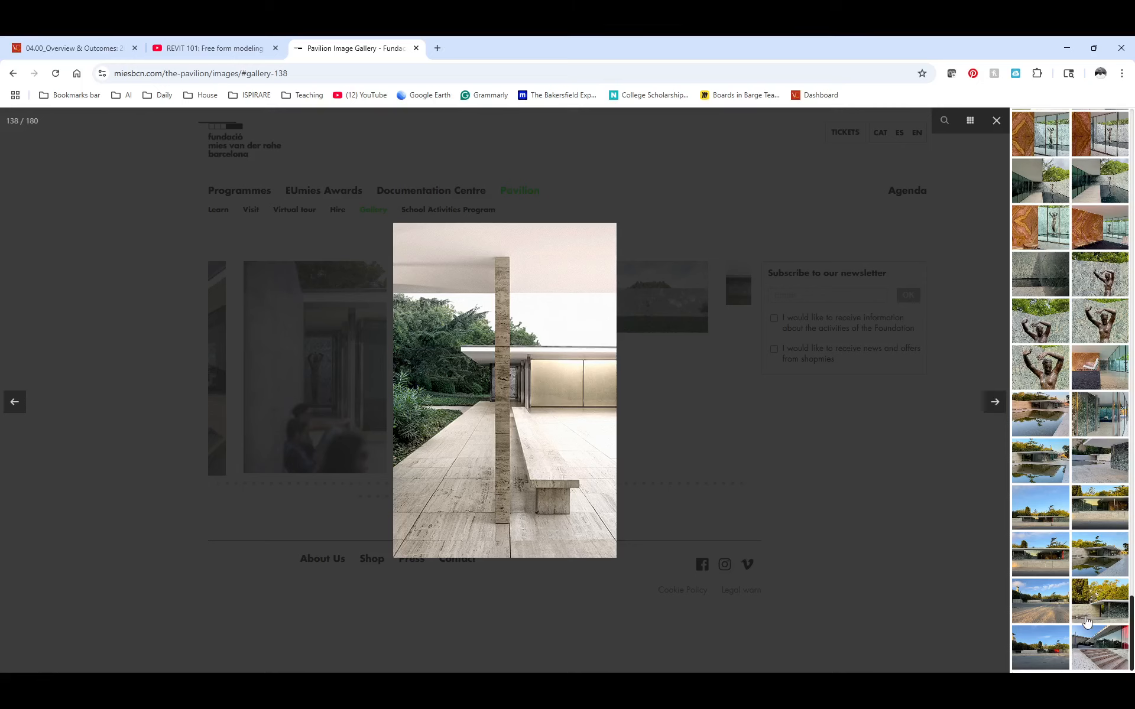
pyautogui.click(1048, 501)
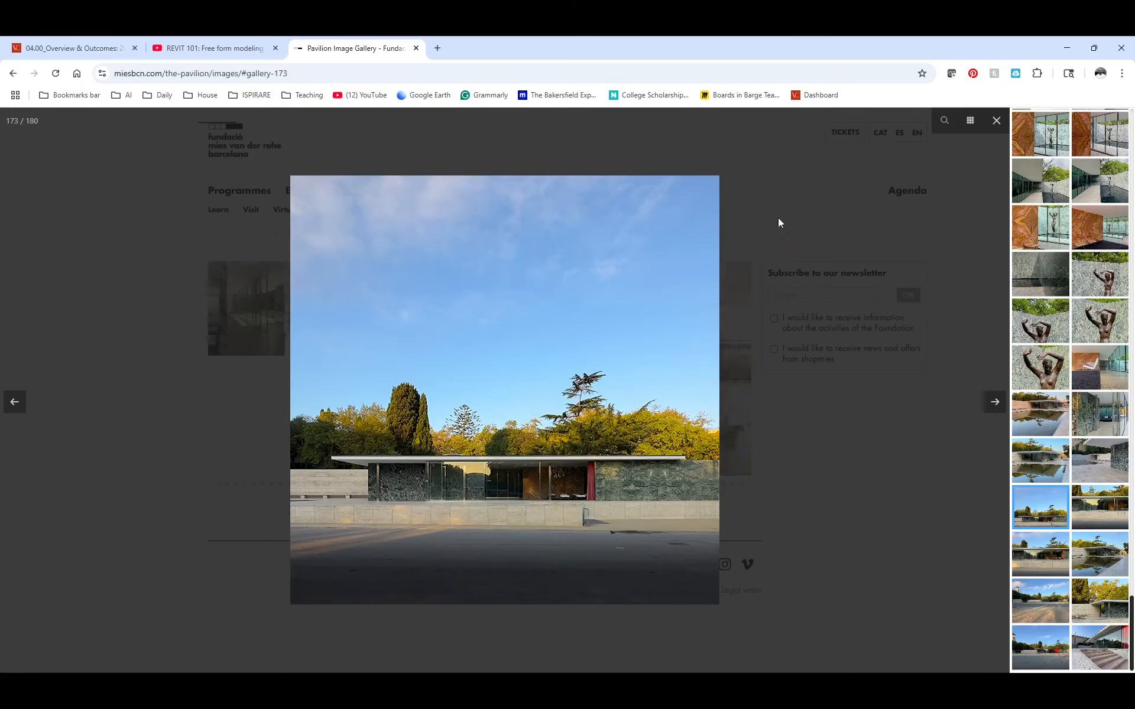
pyautogui.click(997, 121)
pyautogui.hotkey('alt', 'Tab')
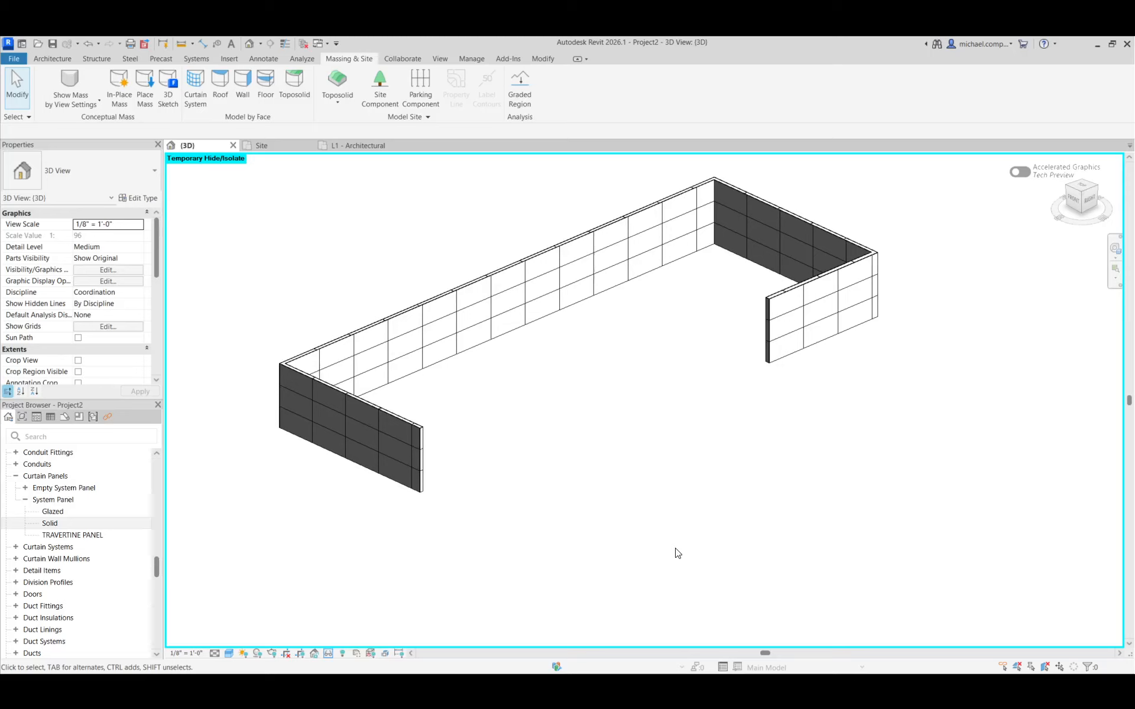
# Reset the temporary hide/isolate in the 3D view and look over the whole pavilion site
pyautogui.click(343, 653)
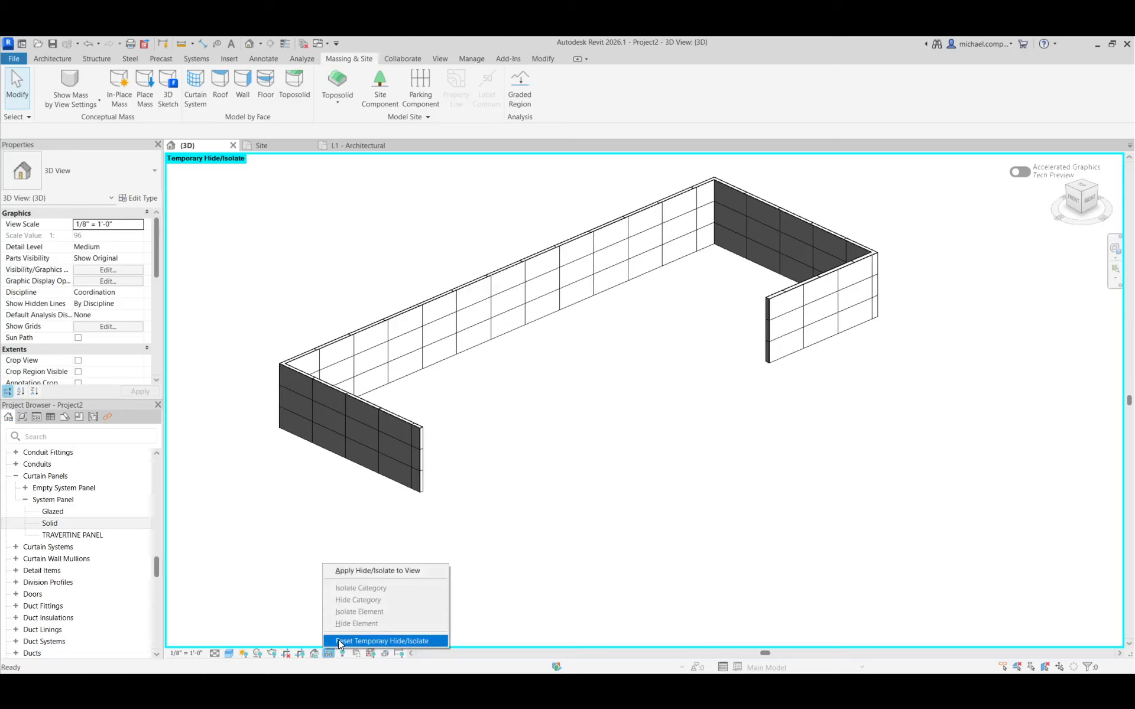
pyautogui.click(338, 640)
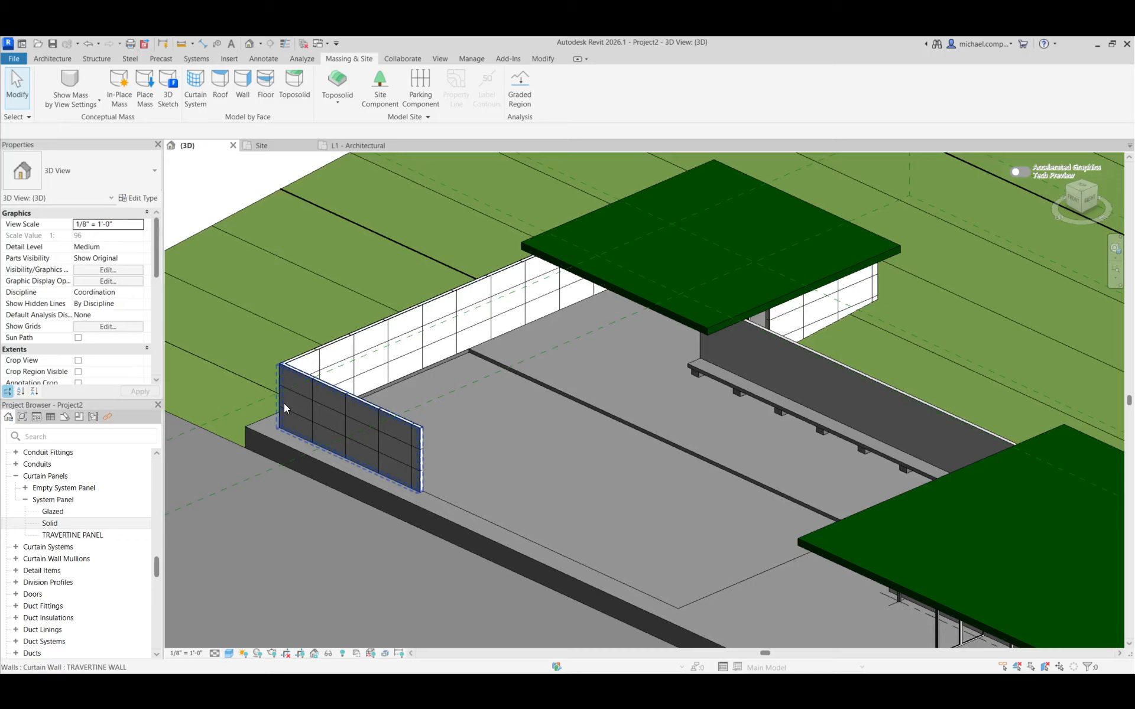
pyautogui.scroll(-2, 283, 403)
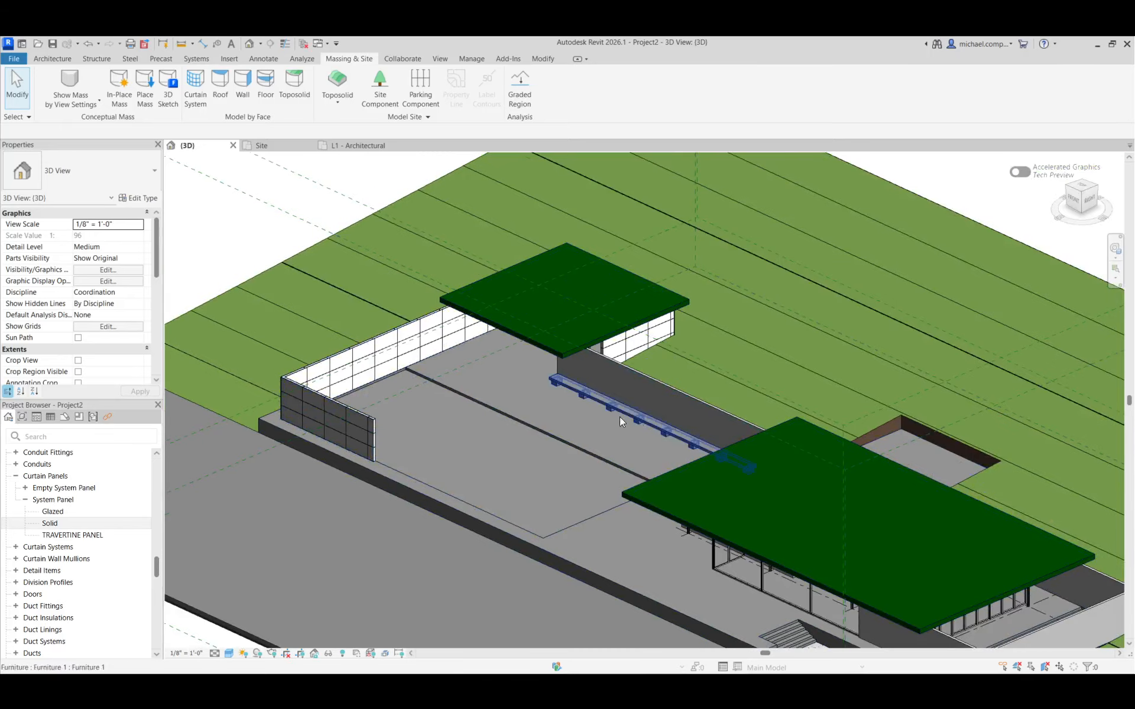
pyautogui.scroll(-2, 609, 420)
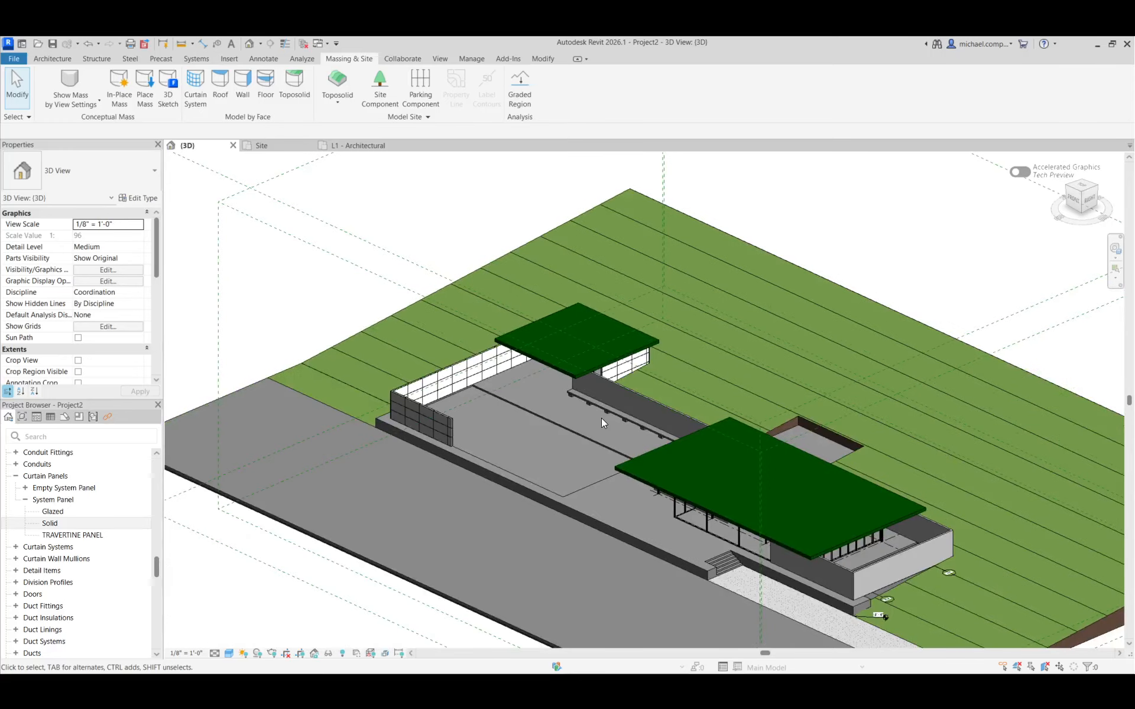
pyautogui.scroll(3, 523, 431)
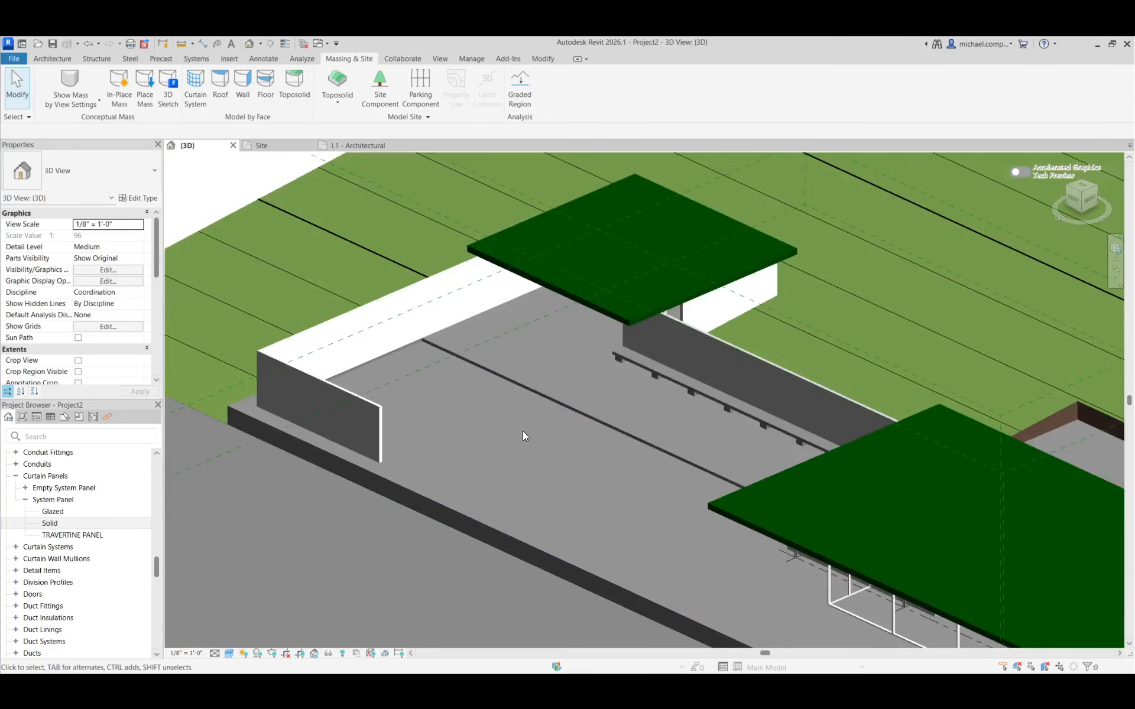
pyautogui.scroll(-2, 522, 433)
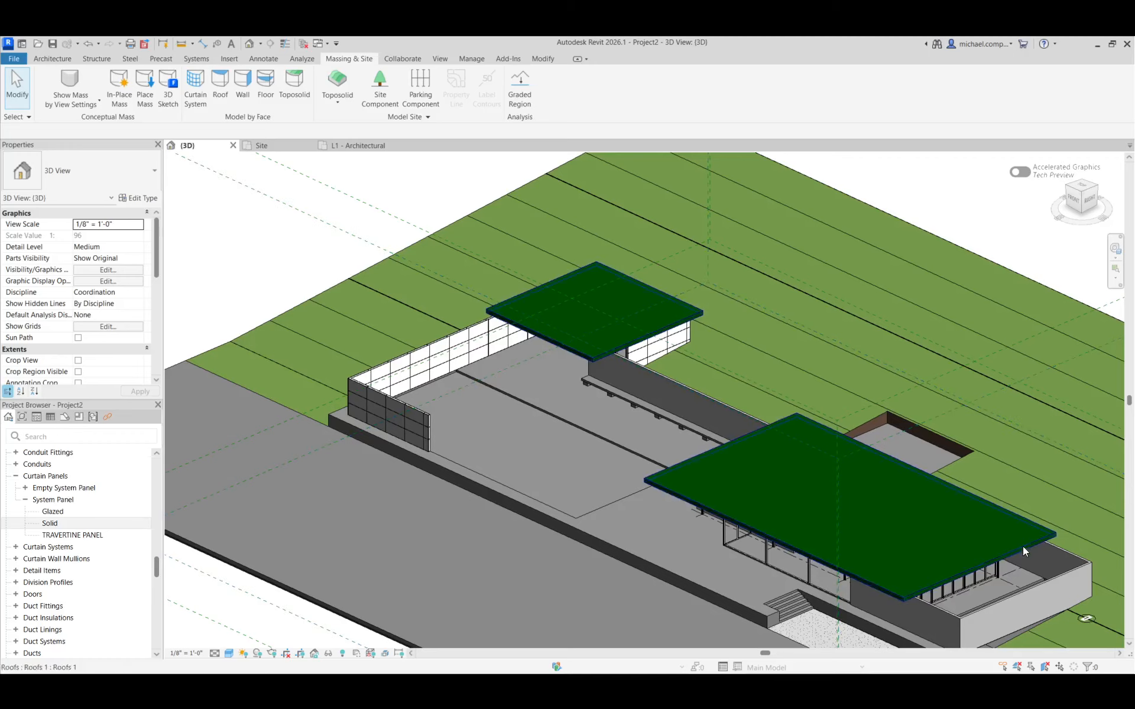
# Temporarily isolate the in-place walls element that forms the long bench wall, freestanding walls and U-shaped enclosure
pyautogui.click(955, 630)
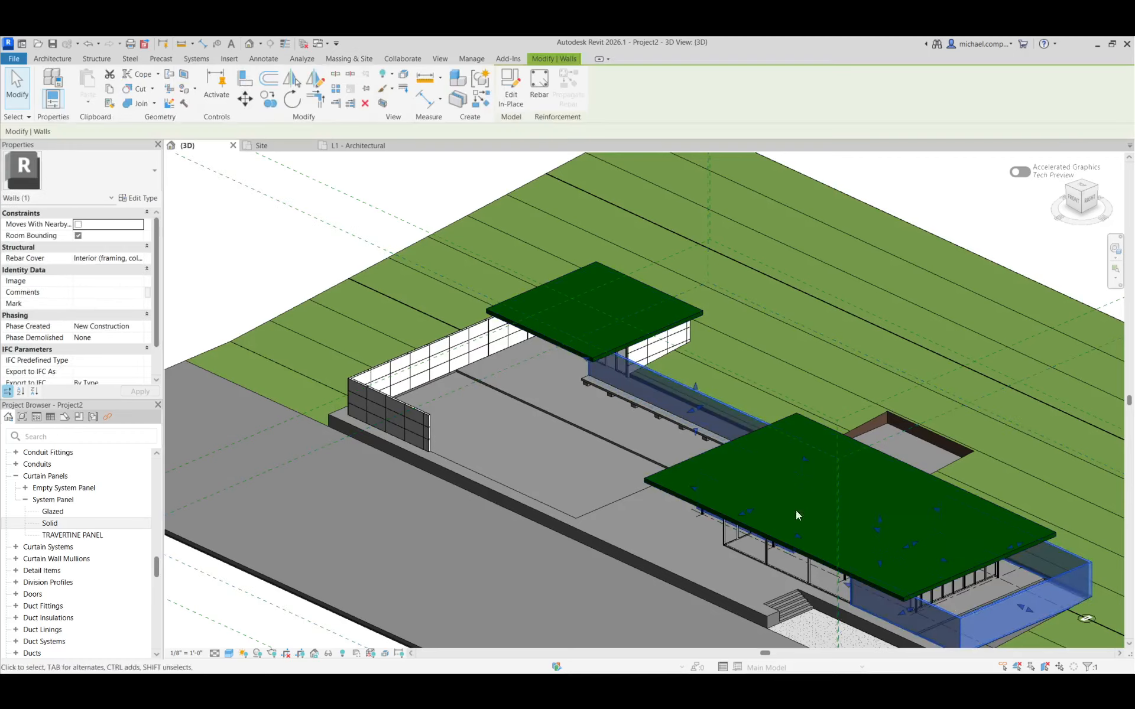
pyautogui.click(326, 653)
pyautogui.click(355, 610)
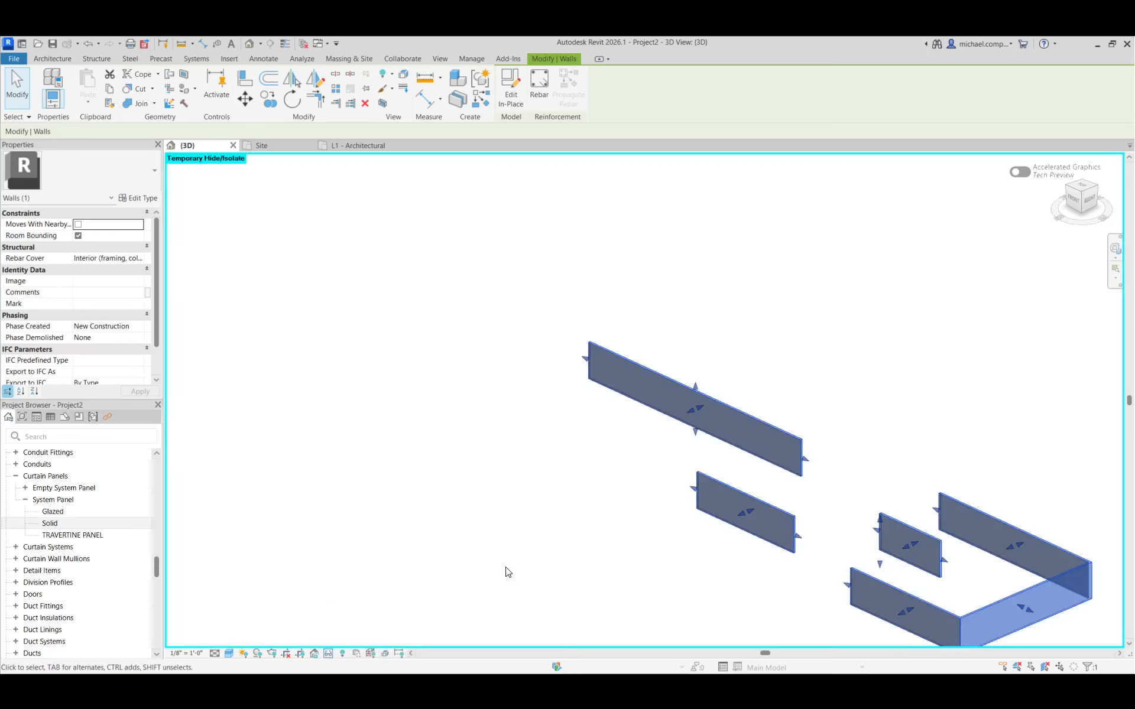
pyautogui.click(506, 572)
pyautogui.scroll(3, 836, 445)
pyautogui.scroll(2, 780, 446)
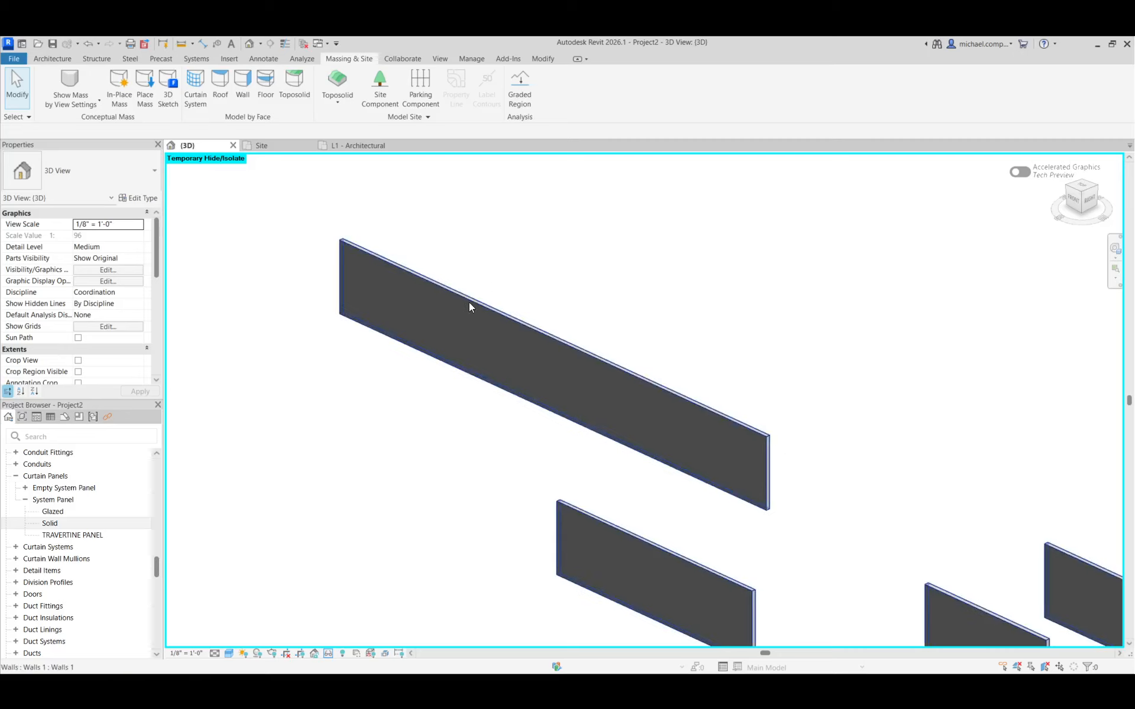
# Place a TRAVERTINE WALL curtain wall from L1 up to L2 by picking the front edge of the long bench wall
pyautogui.click(61, 58)
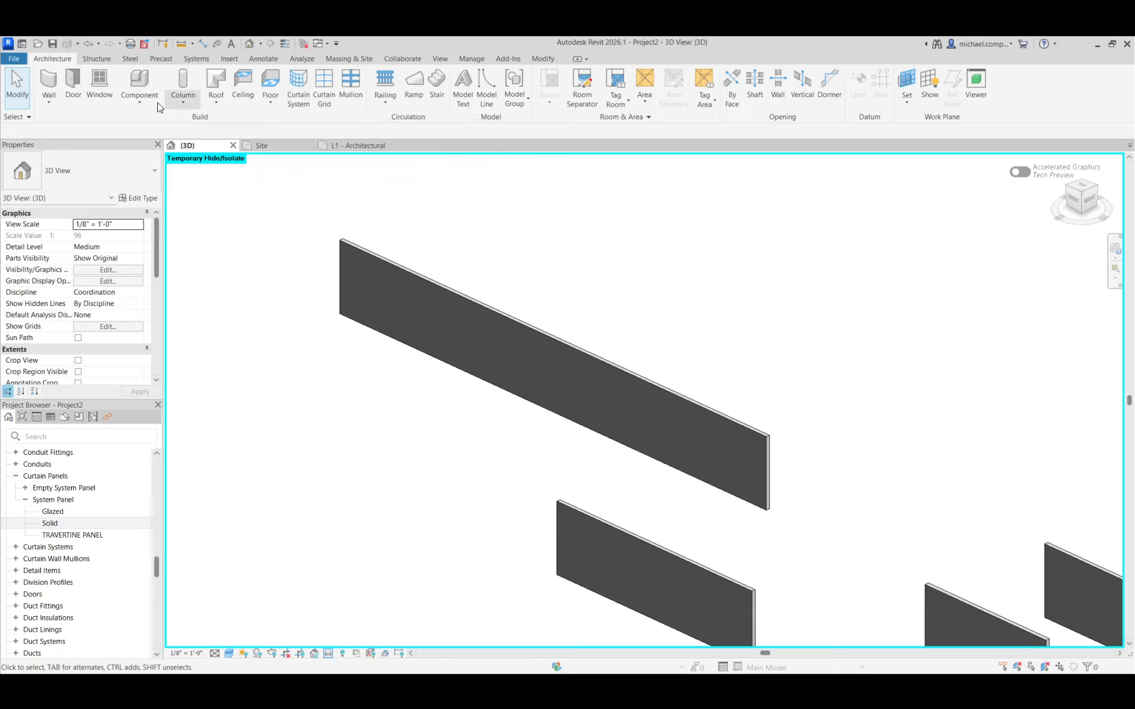
pyautogui.click(48, 83)
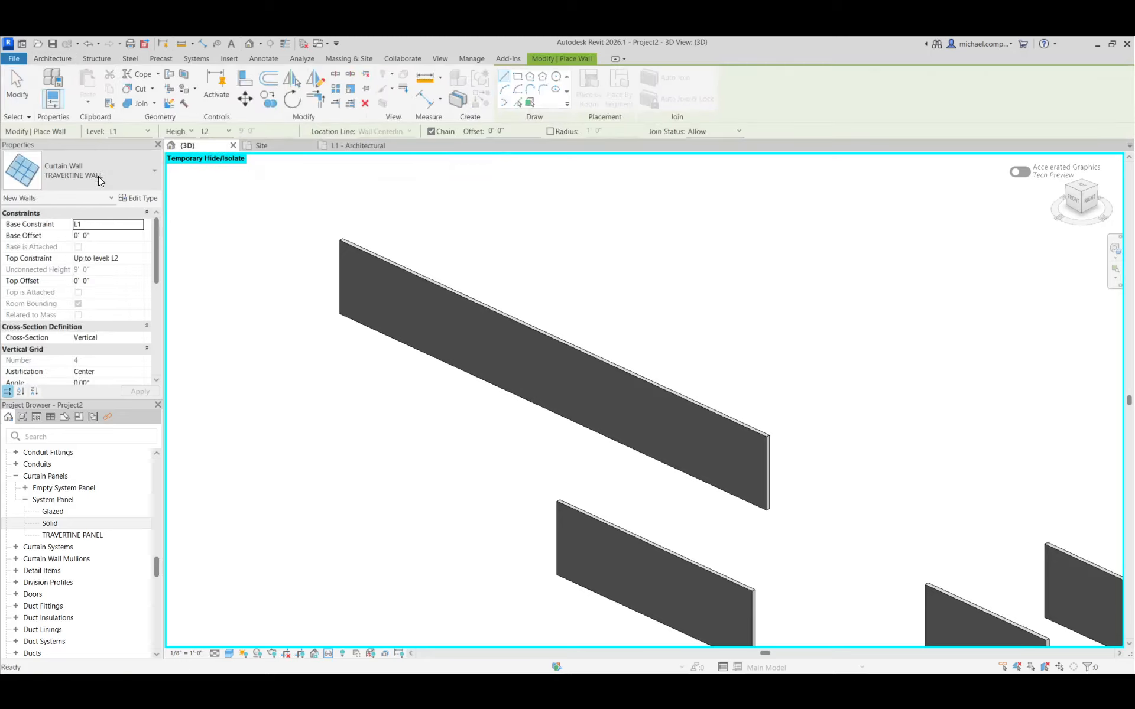
pyautogui.click(518, 103)
pyautogui.scroll(2, 762, 524)
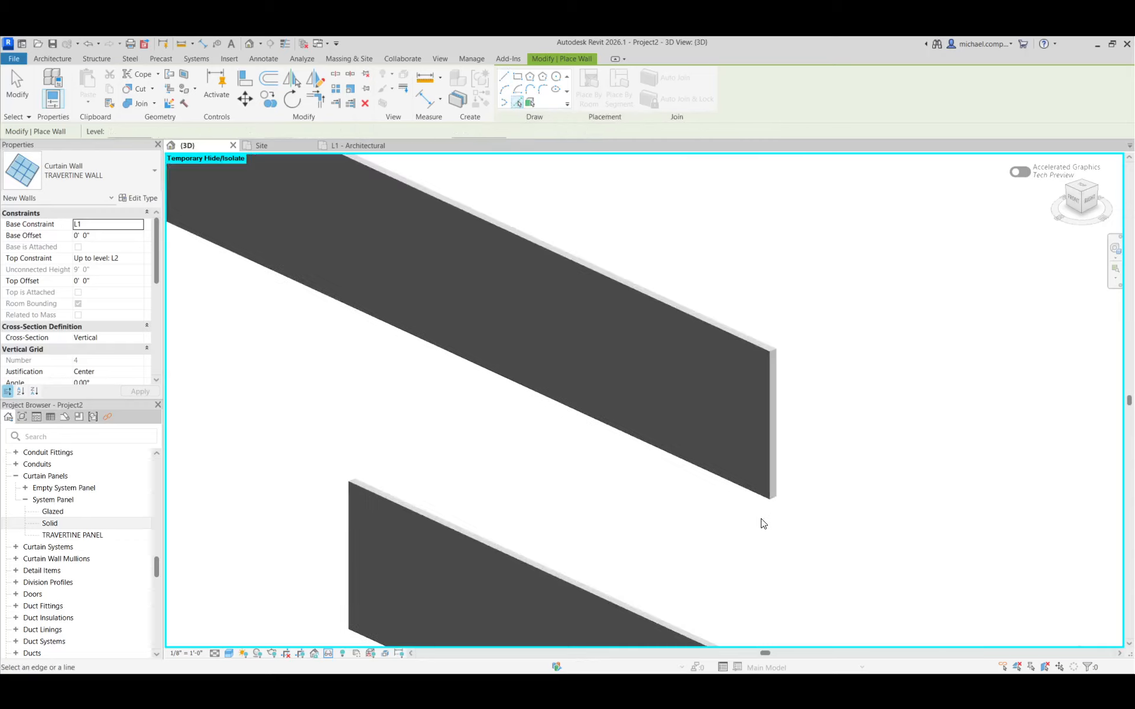
pyautogui.click(748, 493)
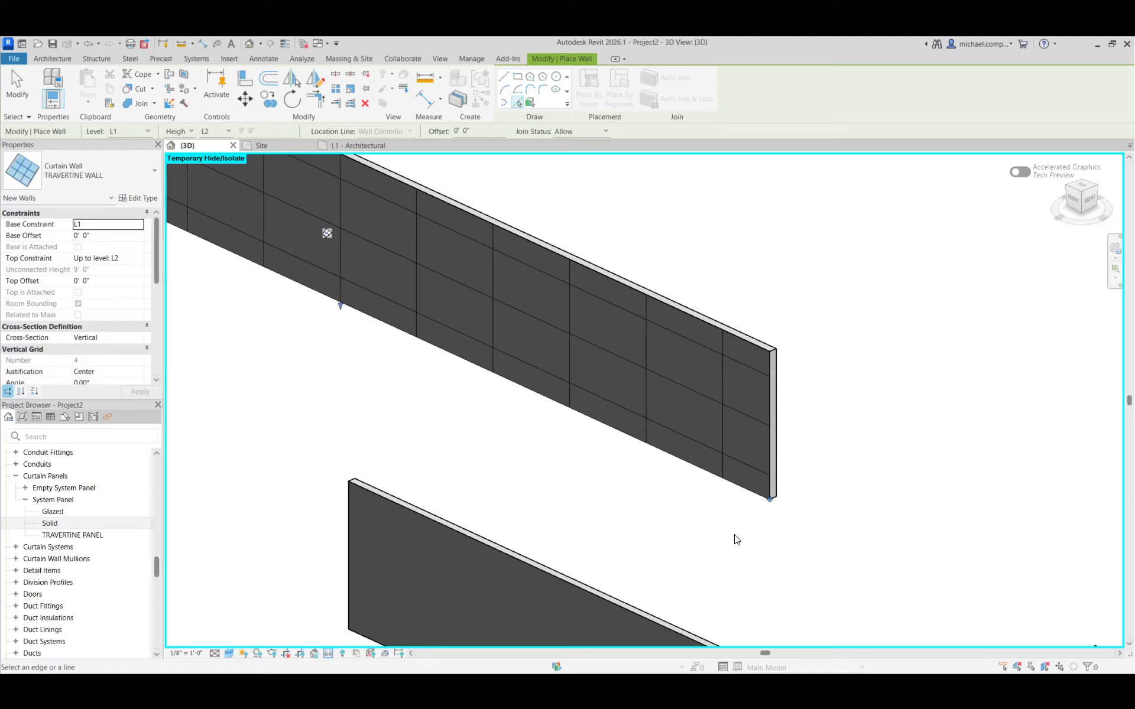
# Place TRAVERTINE WALL curtain walls on the front faces of the two shorter freestanding walls by picking their edges
pyautogui.scroll(-1, 469, 375)
pyautogui.scroll(-2, 552, 585)
pyautogui.scroll(4, 578, 582)
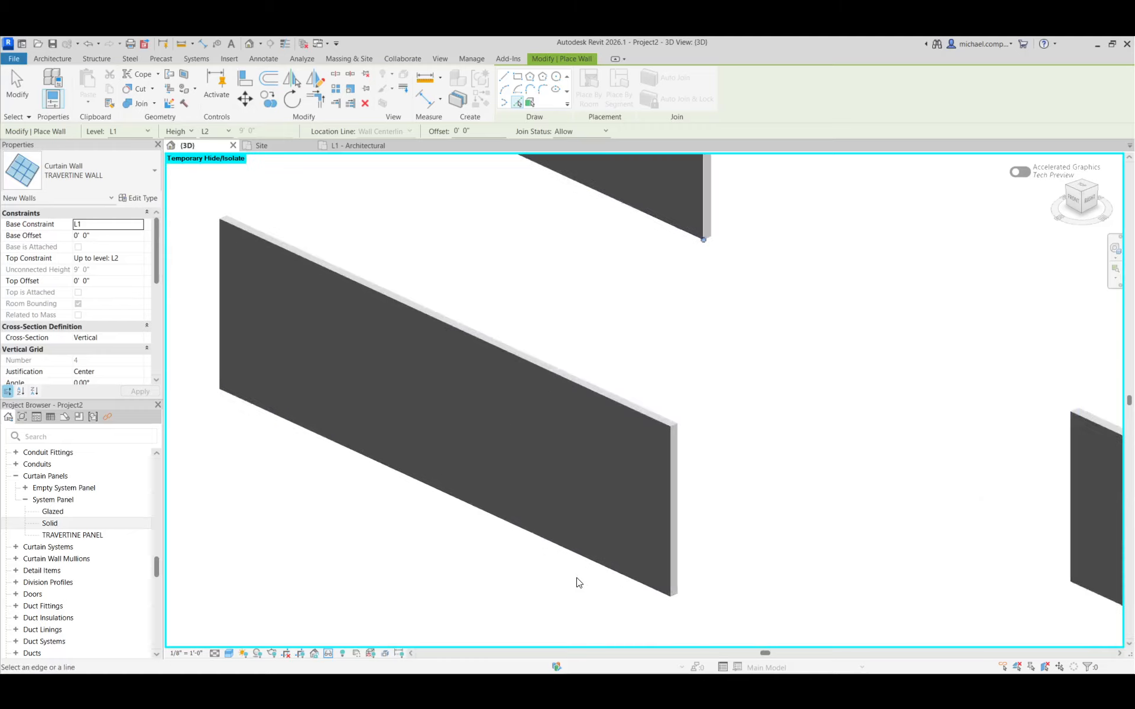
pyautogui.click(582, 560)
pyautogui.scroll(-3, 482, 511)
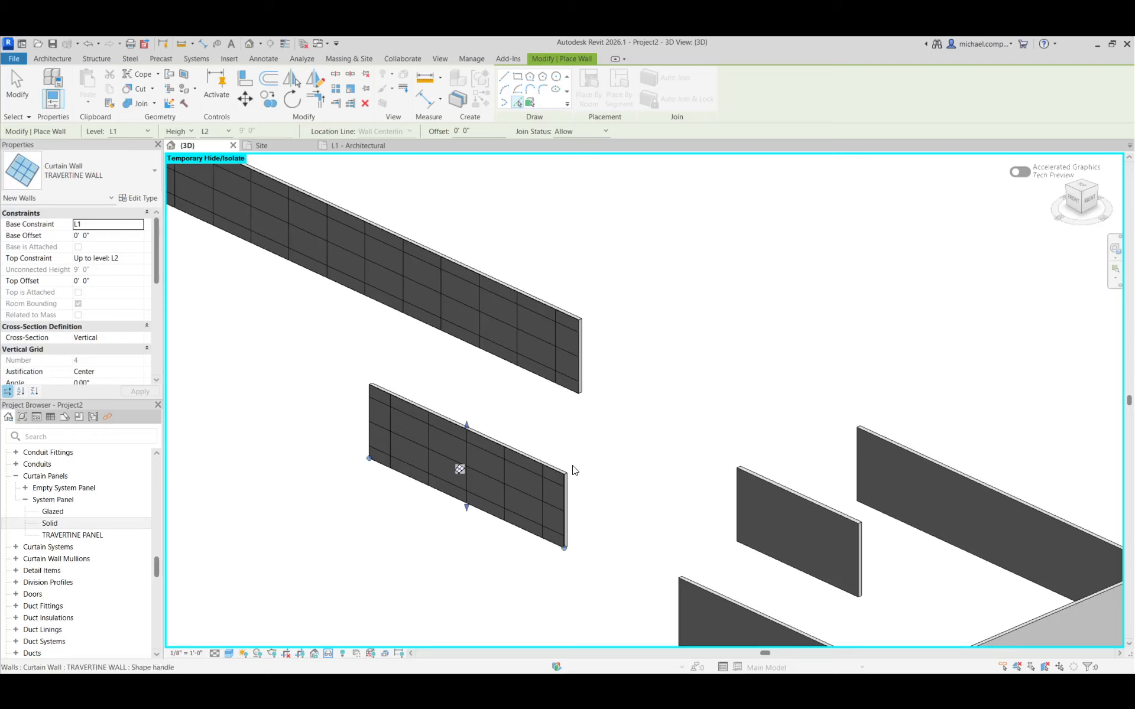
pyautogui.scroll(-3, 659, 540)
pyautogui.scroll(4, 729, 524)
pyautogui.click(750, 497)
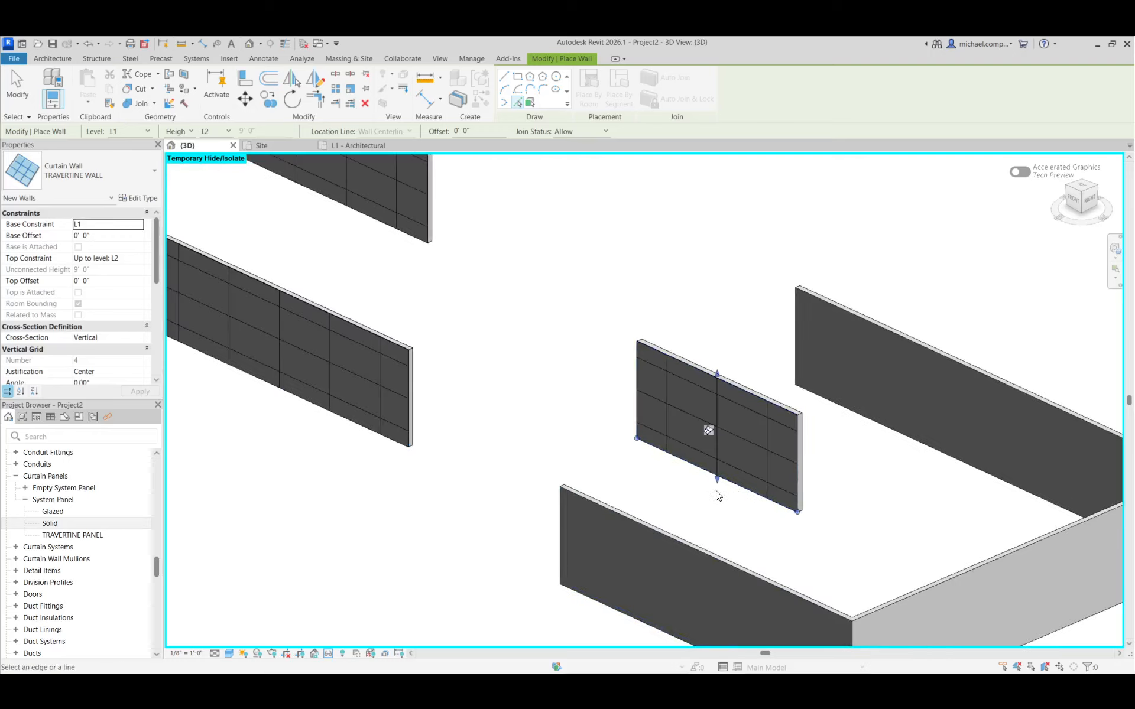
# Clad the U-shaped enclosure with TRAVERTINE WALL curtain walls on the back wall's inner face, the end wall and the front wall
pyautogui.scroll(-3, 719, 495)
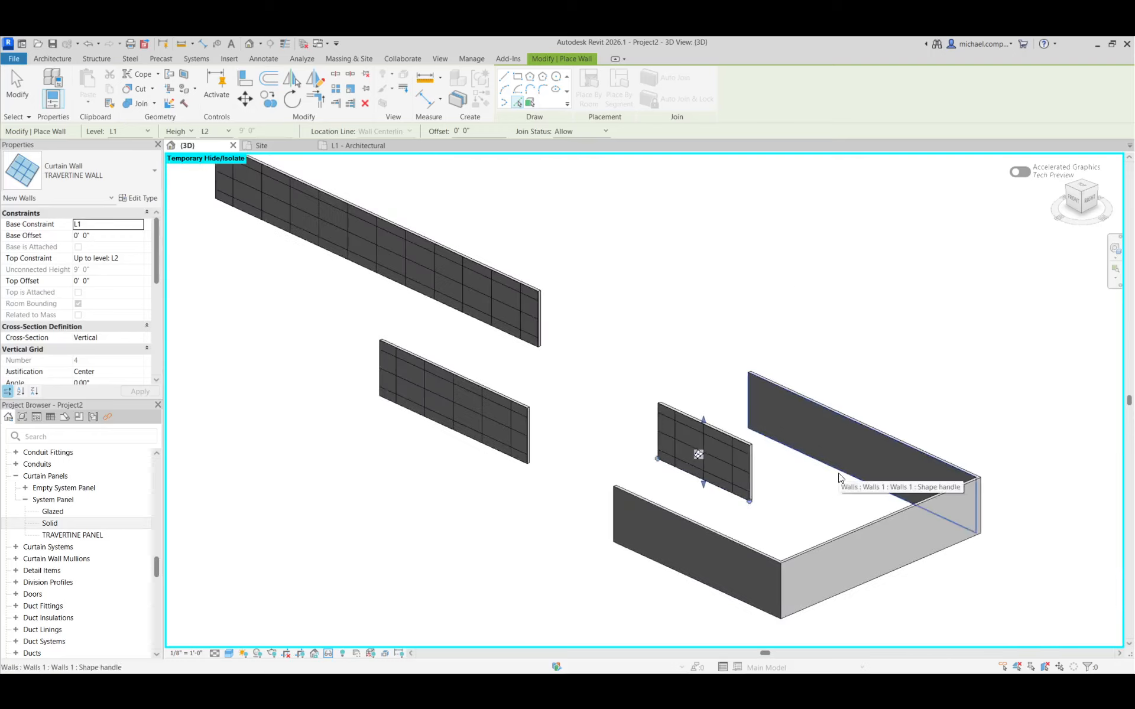
pyautogui.press('Tab')
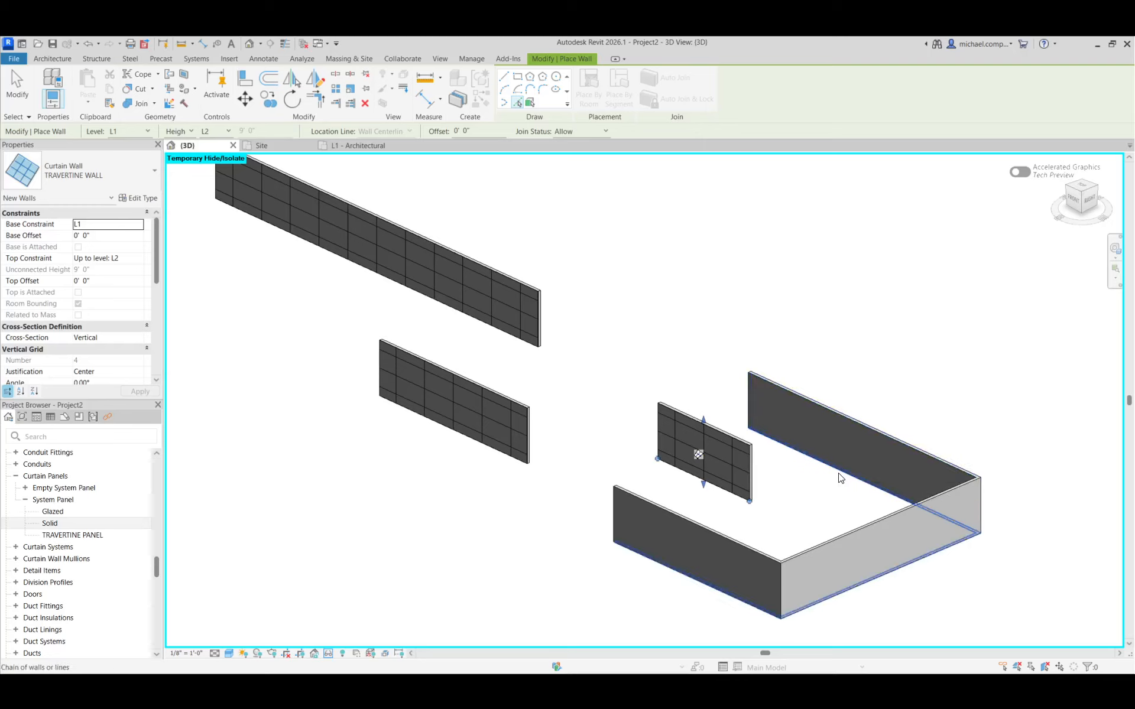
pyautogui.click(839, 477)
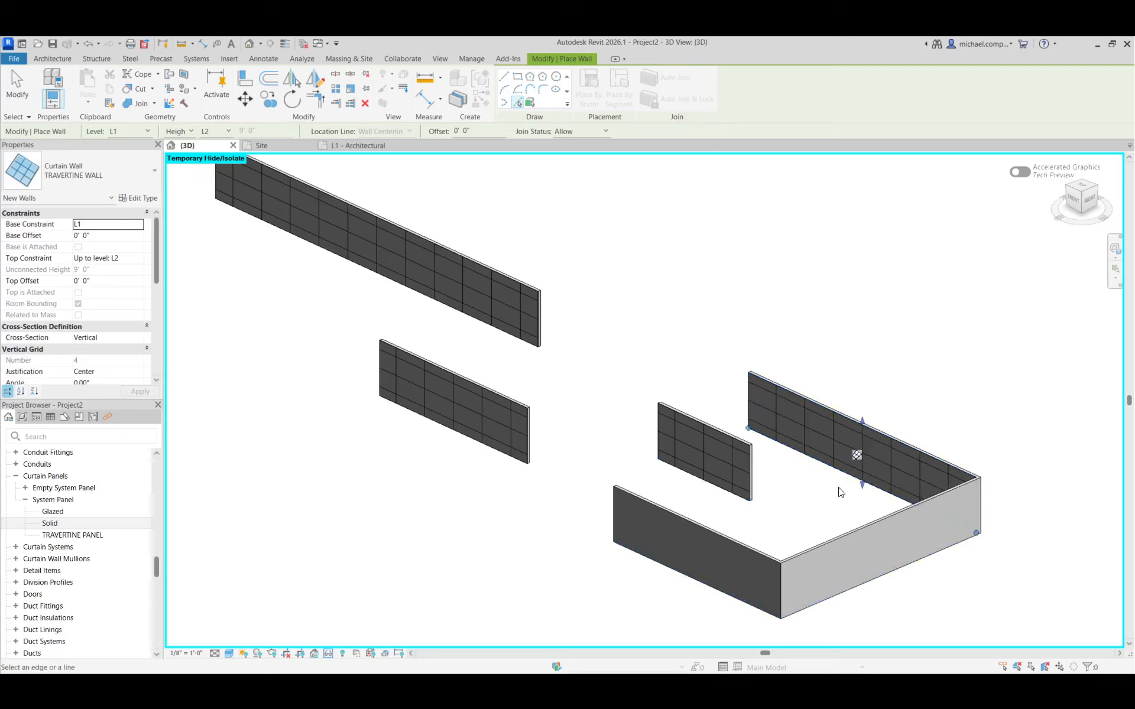
pyautogui.scroll(2, 857, 527)
pyautogui.click(865, 532)
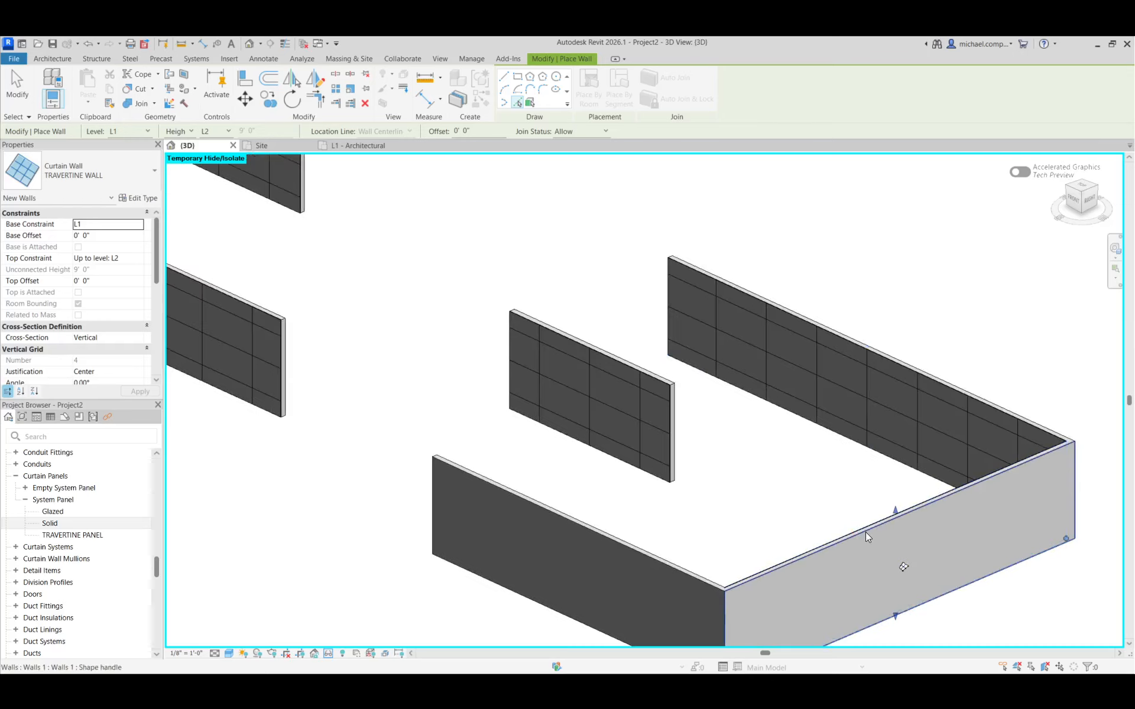
pyautogui.click(693, 585)
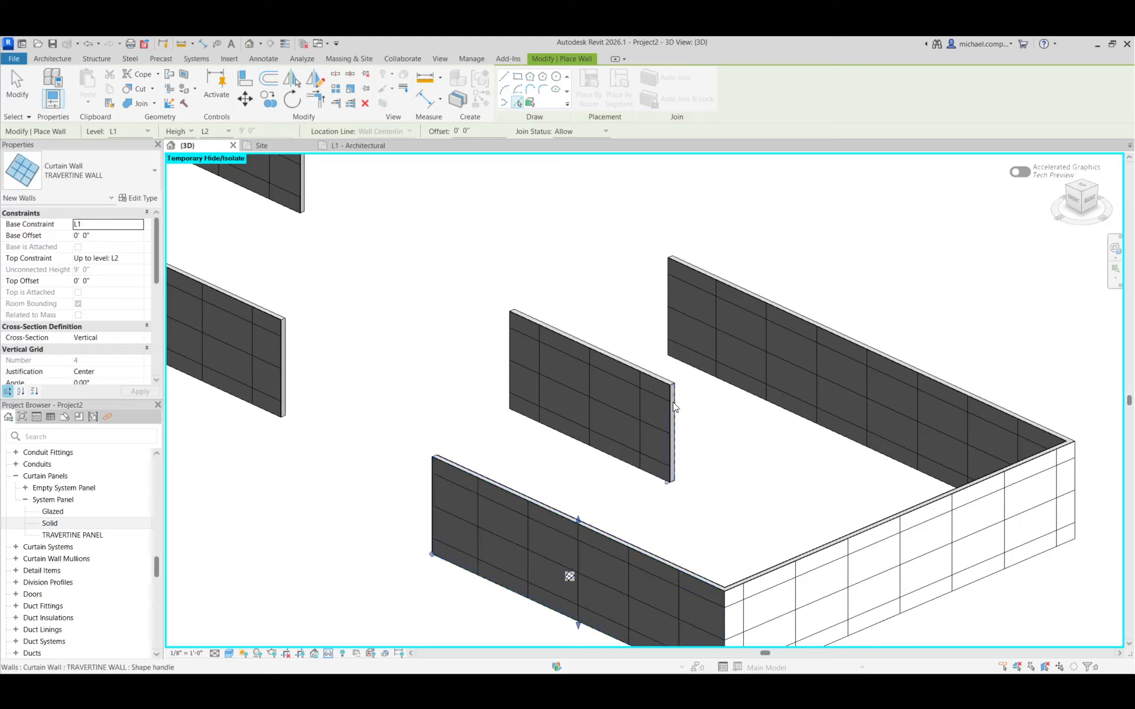
# Add TRAVERTINE WALL curtain walls along the rear edges of the two freestanding walls and the enclosure's back wall
pyautogui.click(661, 376)
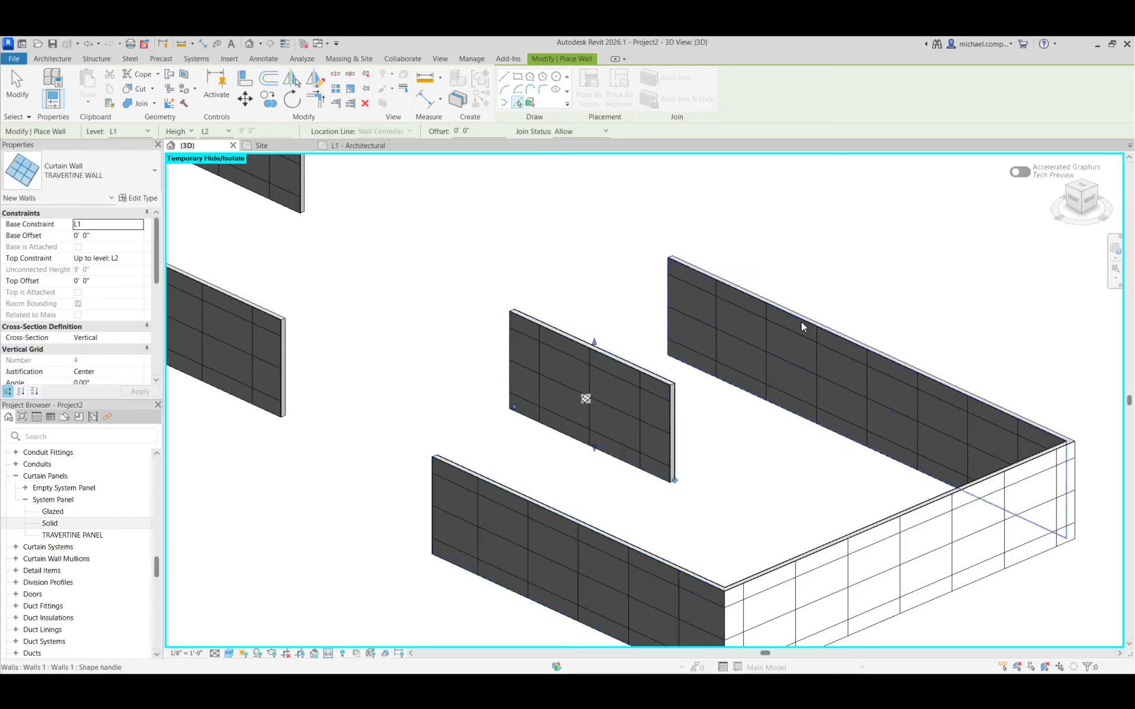
pyautogui.click(846, 329)
pyautogui.scroll(-4, 792, 473)
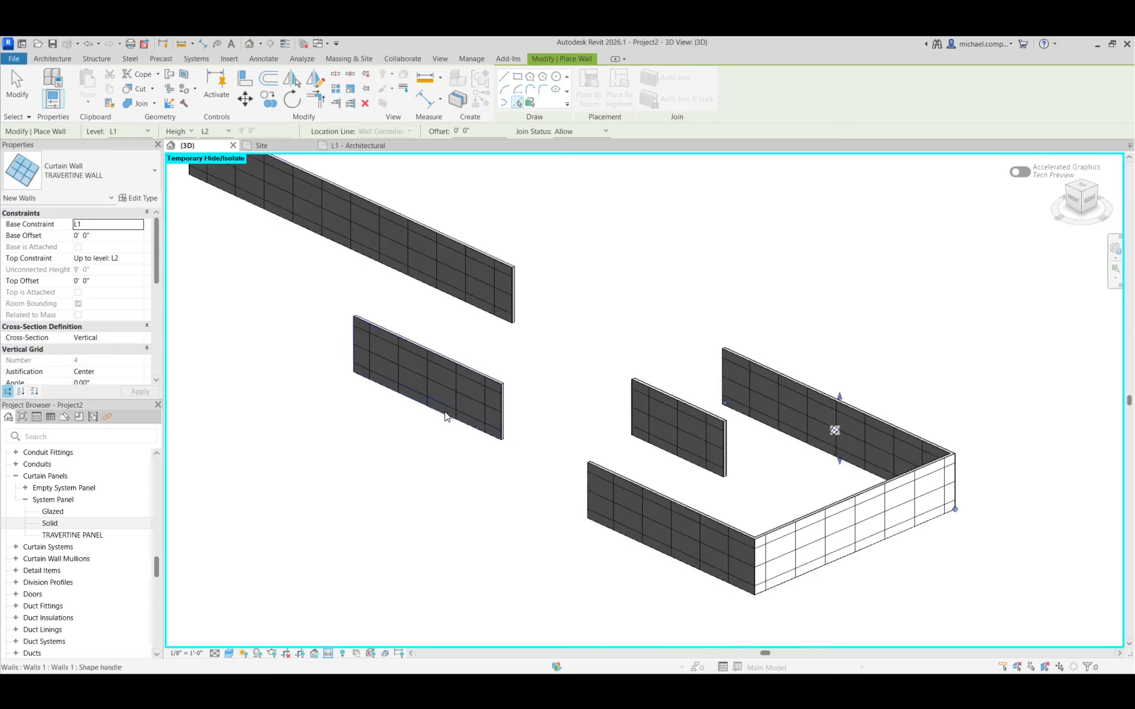
pyautogui.scroll(5, 445, 396)
pyautogui.click(510, 343)
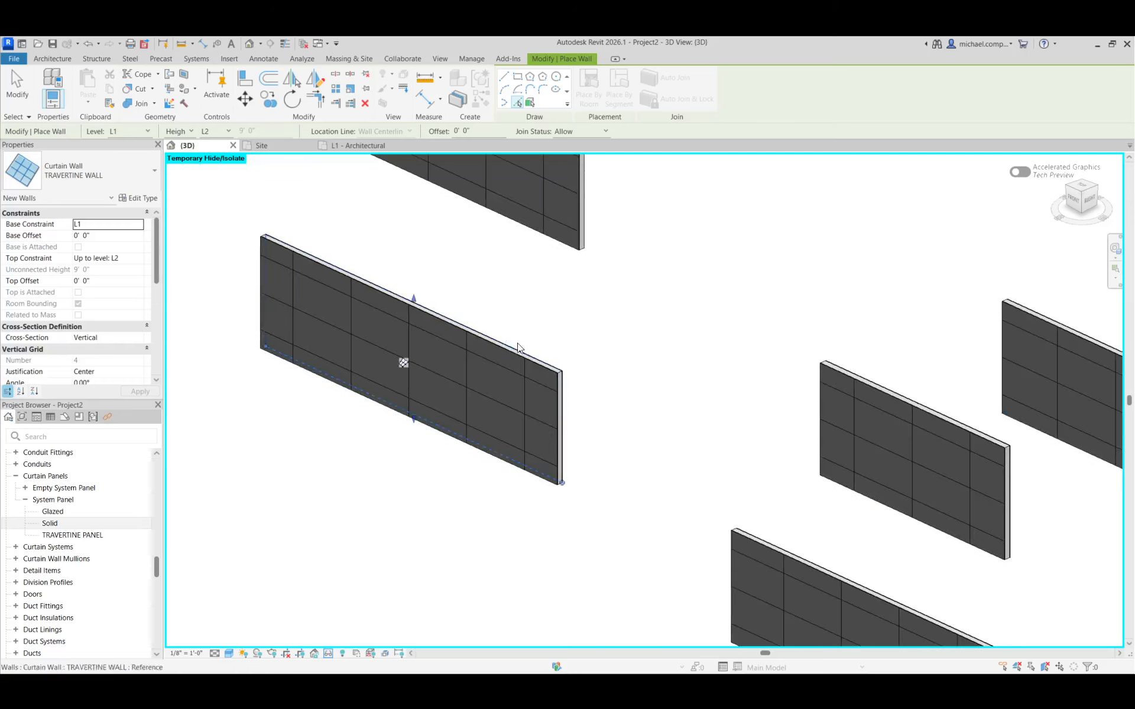
# Try to place a TRAVERTINE WALL curtain wall on the narrow end face of the shorter freestanding wall
pyautogui.scroll(3, 573, 498)
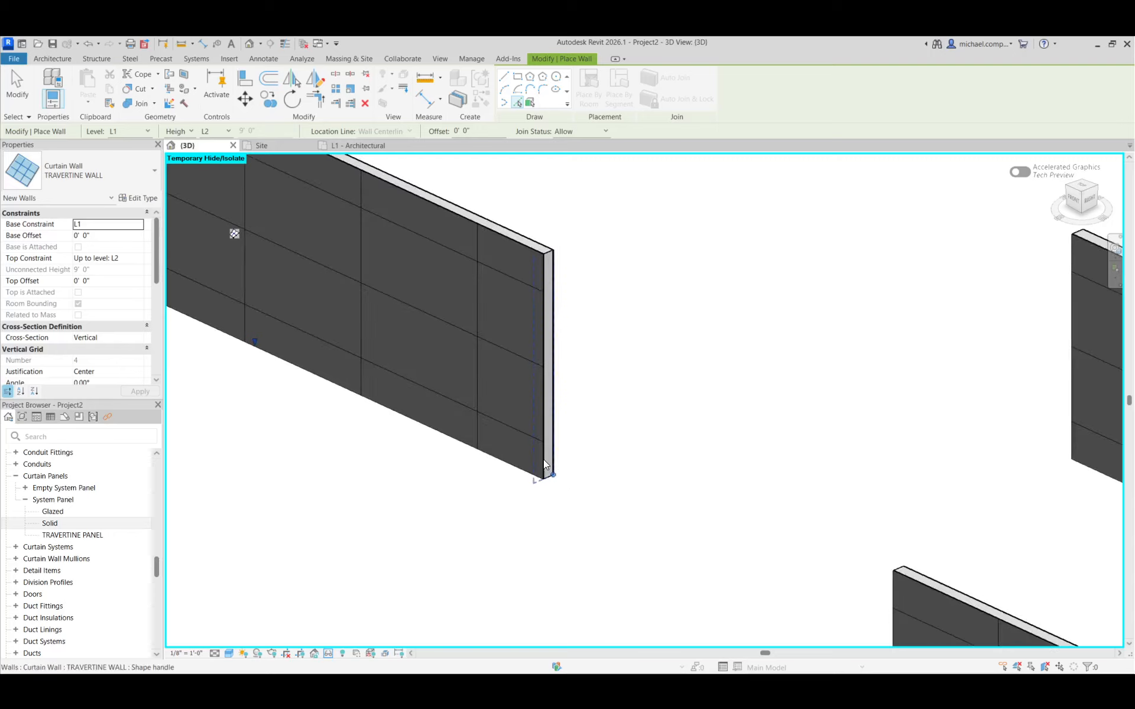
pyautogui.scroll(4, 545, 263)
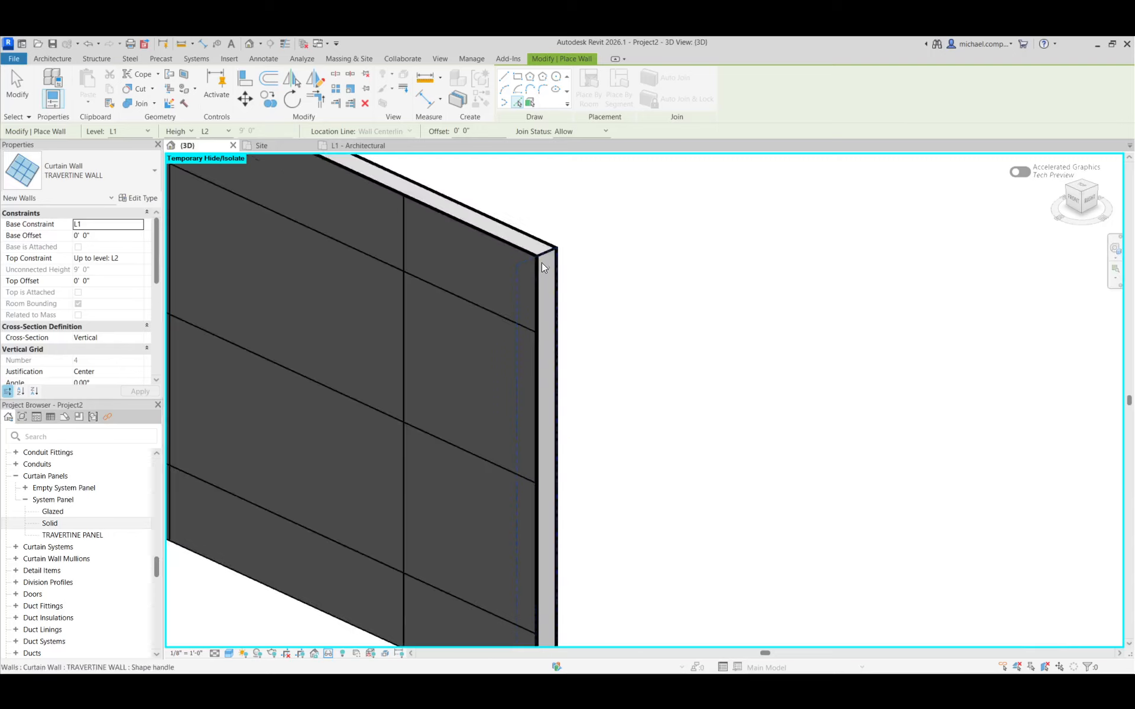
pyautogui.scroll(-3, 619, 473)
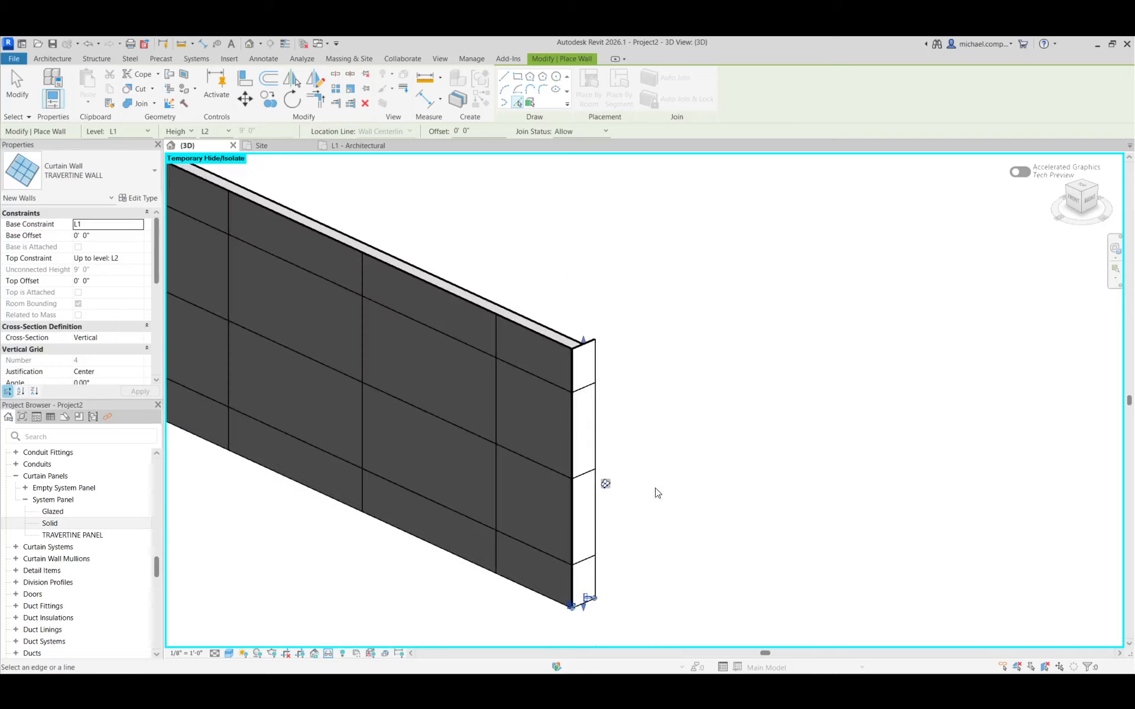
pyautogui.scroll(2, 667, 506)
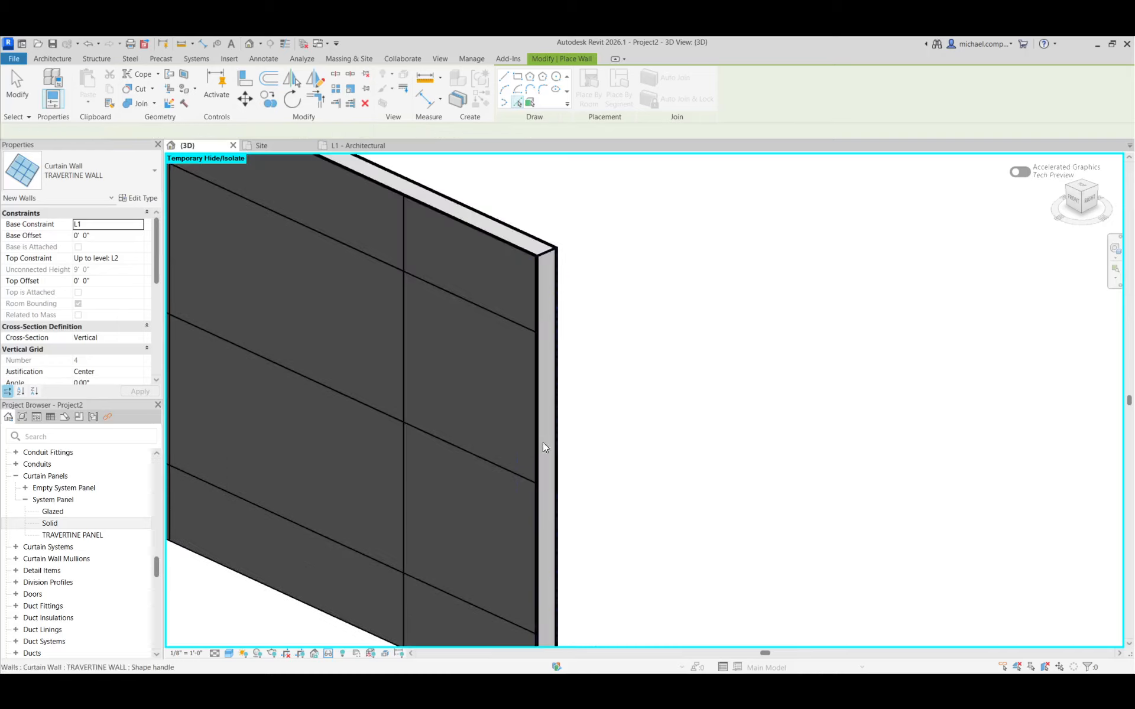
# Place a TRAVERTINE WALL curtain wall along the rear edge of the long bench wall and finish wall placement
pyautogui.scroll(-5, 543, 451)
pyautogui.scroll(-3, 549, 473)
pyautogui.scroll(5, 554, 295)
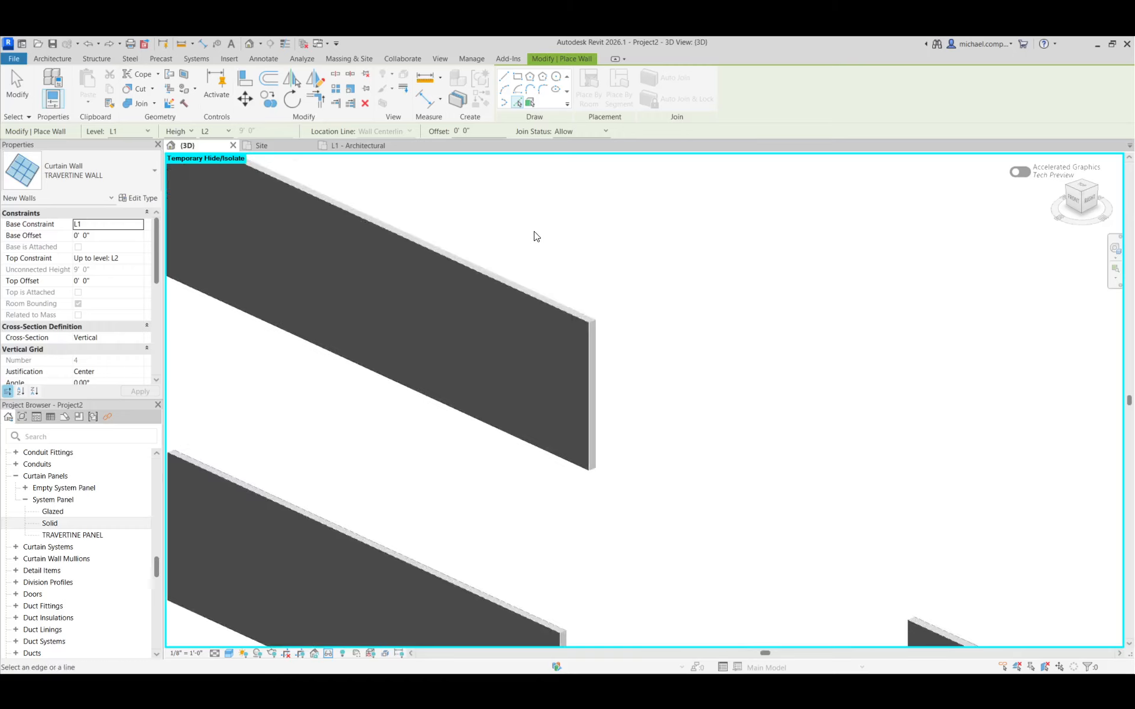
pyautogui.scroll(-4, 591, 420)
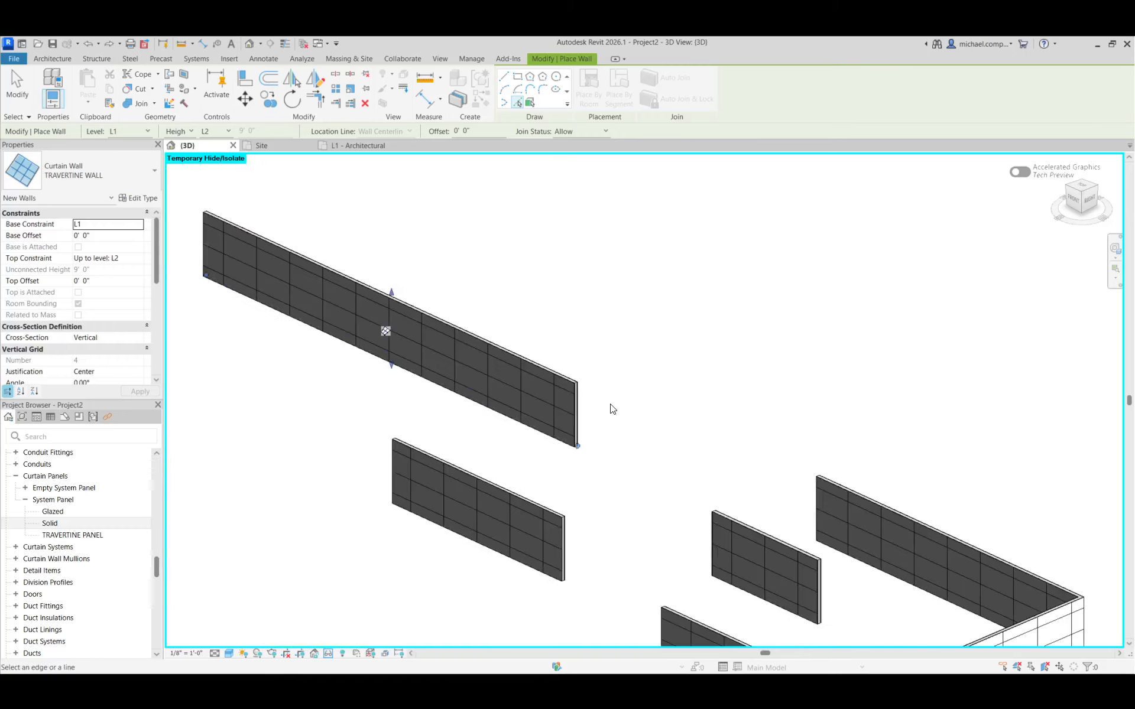
pyautogui.click(645, 408)
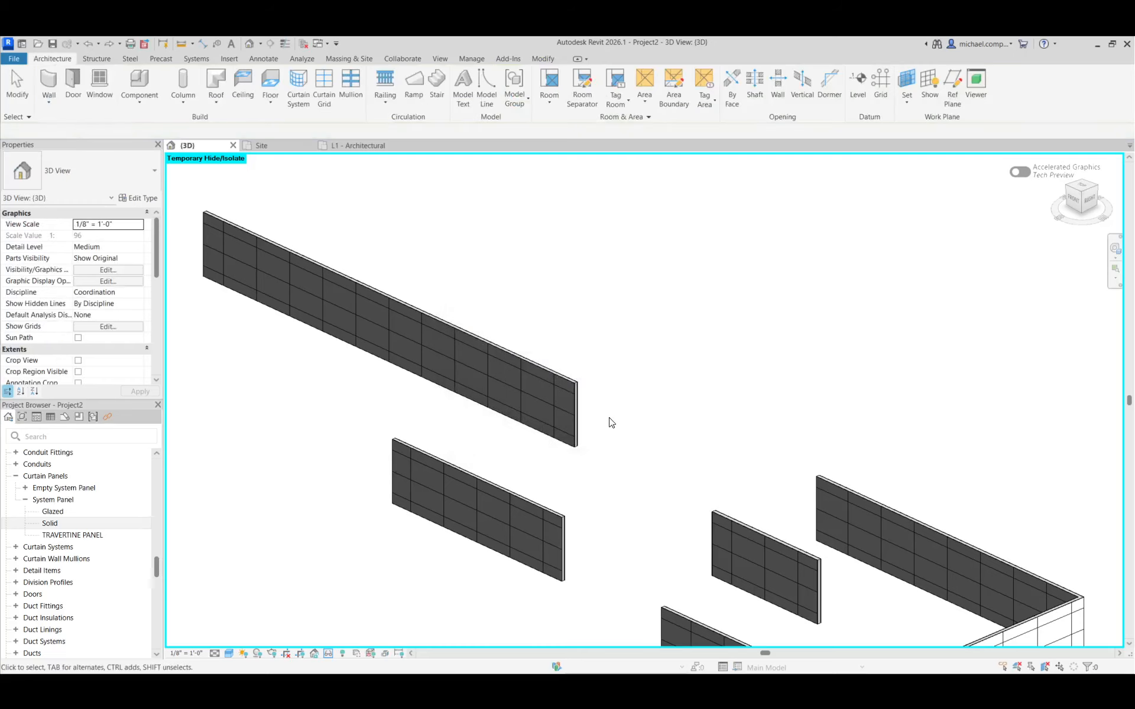
# Reset the temporary hide/isolate in the 3D view to bring back the whole pavilion and site
pyautogui.scroll(-3, 603, 428)
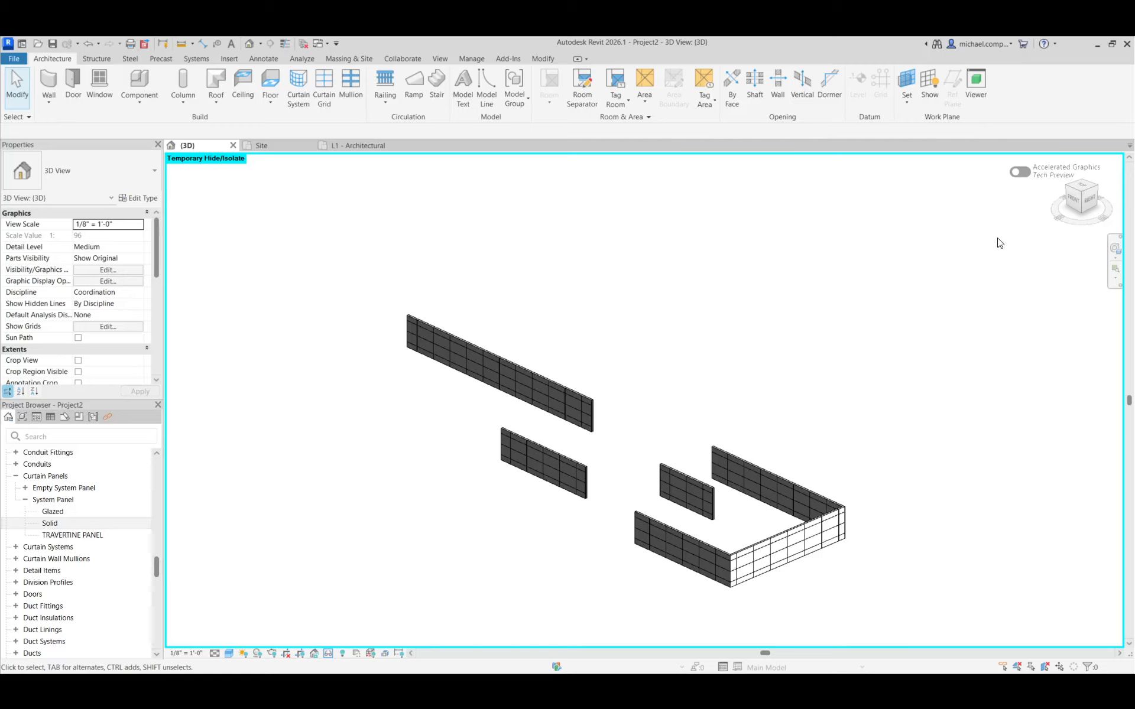
pyautogui.click(329, 653)
pyautogui.click(347, 643)
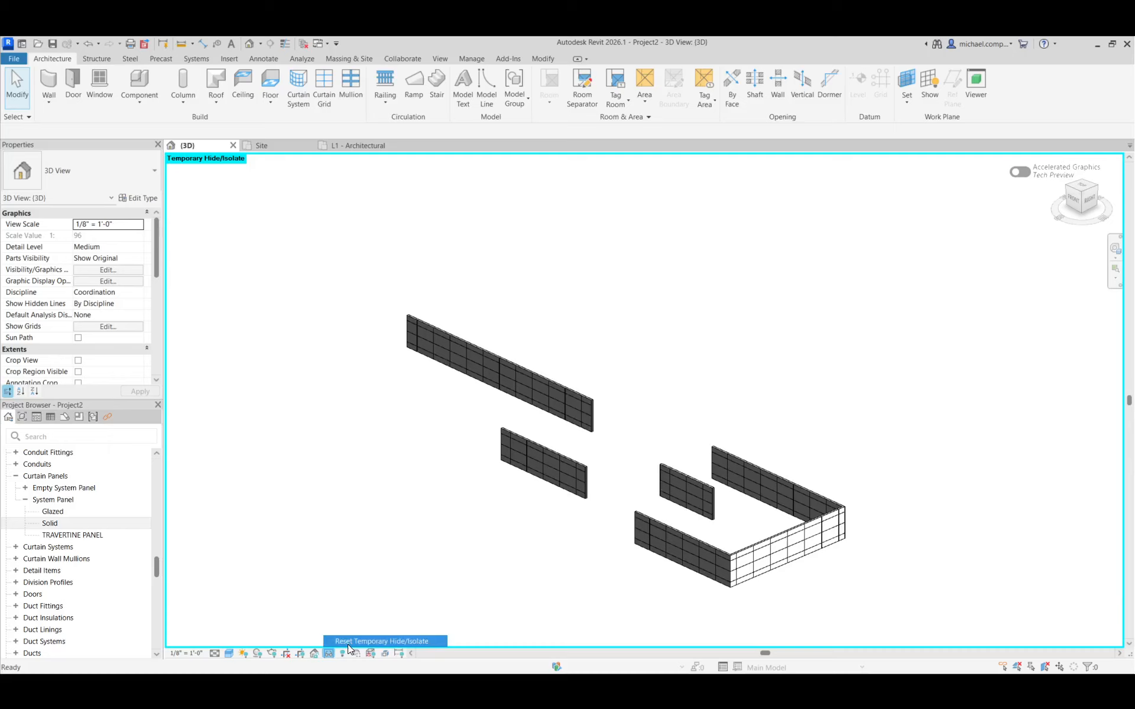
# Select the in-place wall between the long bench wall's travertine panels to inspect it, and clear the selection
pyautogui.scroll(6, 473, 351)
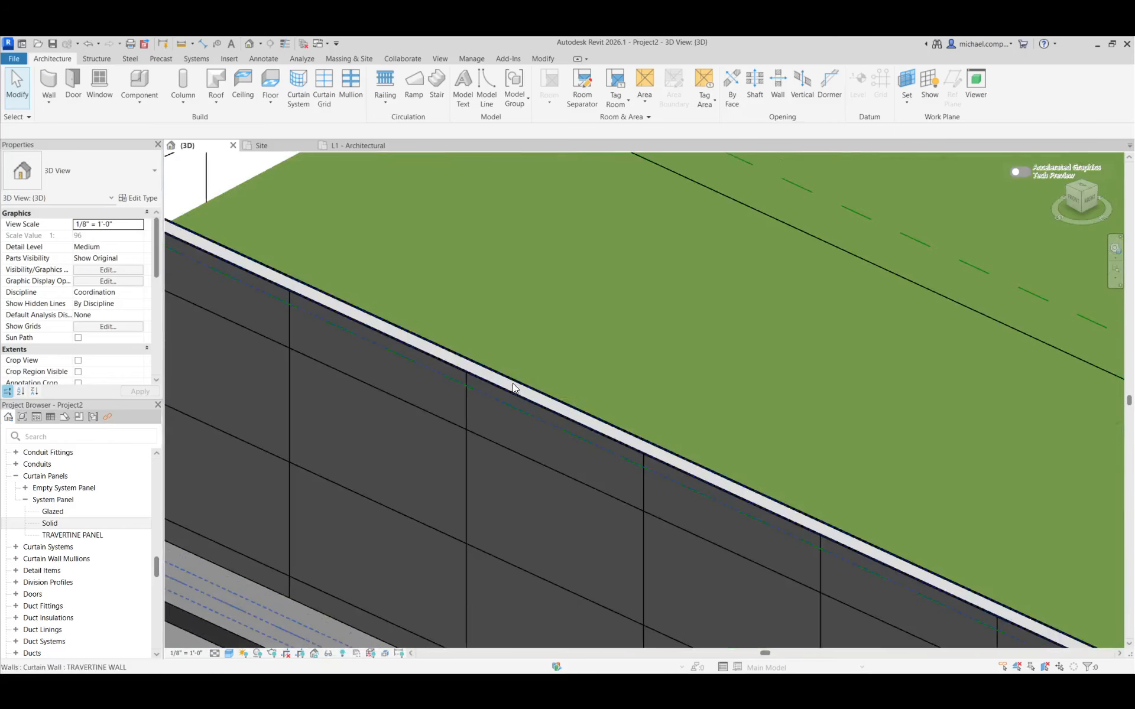
pyautogui.press('Tab')
pyautogui.click(520, 390)
pyautogui.scroll(-4, 575, 284)
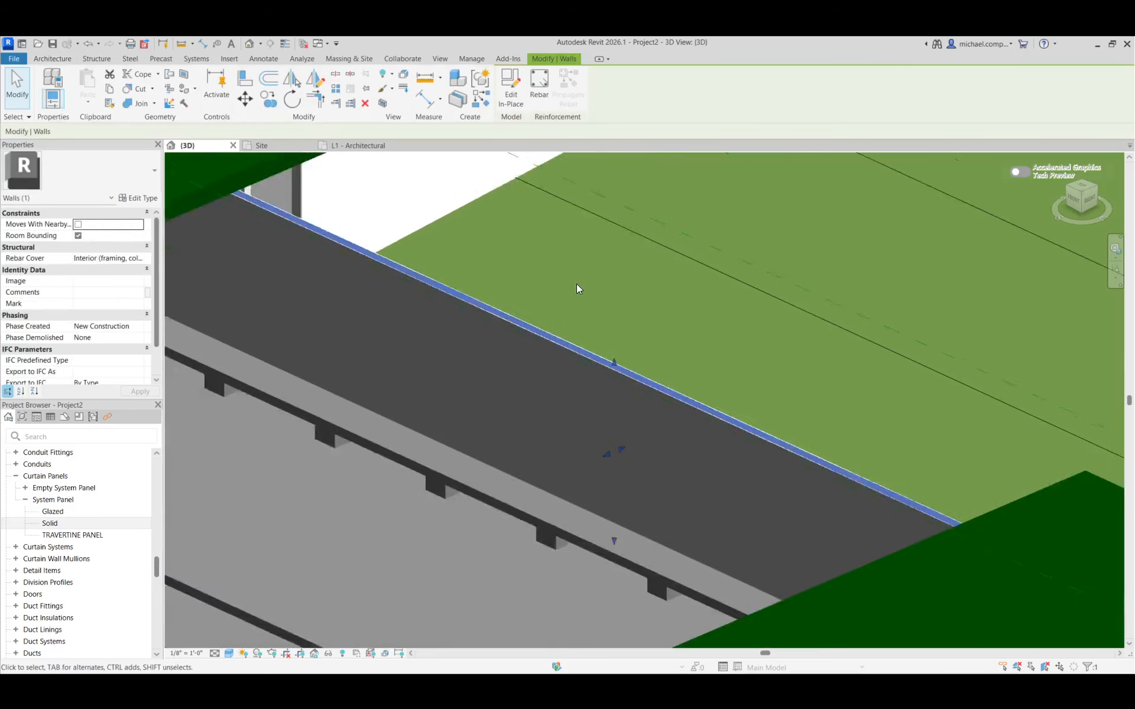
pyautogui.scroll(-5, 573, 283)
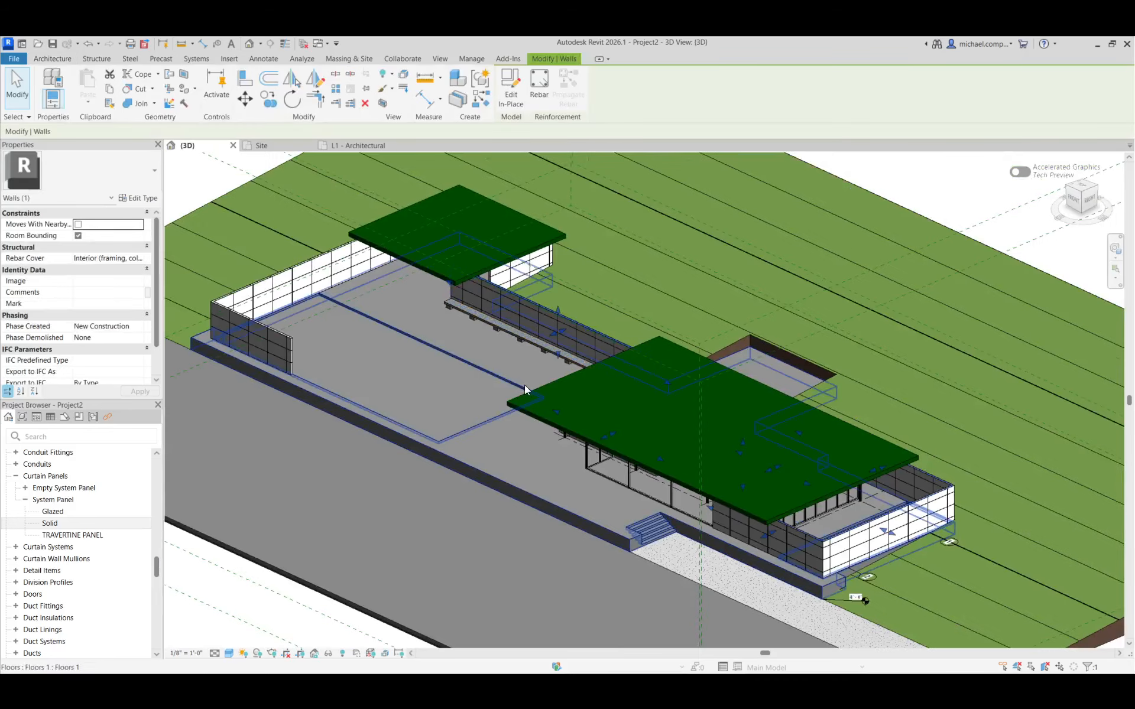
pyautogui.press('Escape')
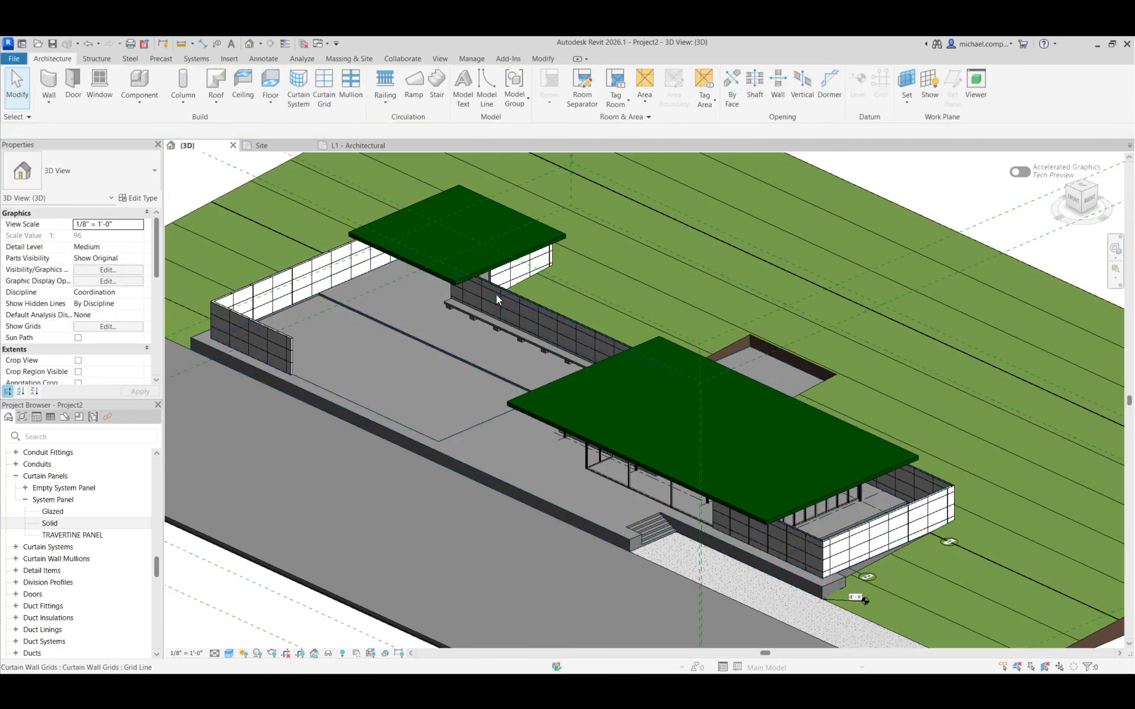
# Open the L1 - Architectural floor plan and reset its temporary hide/isolate
pyautogui.scroll(10, 76, 484)
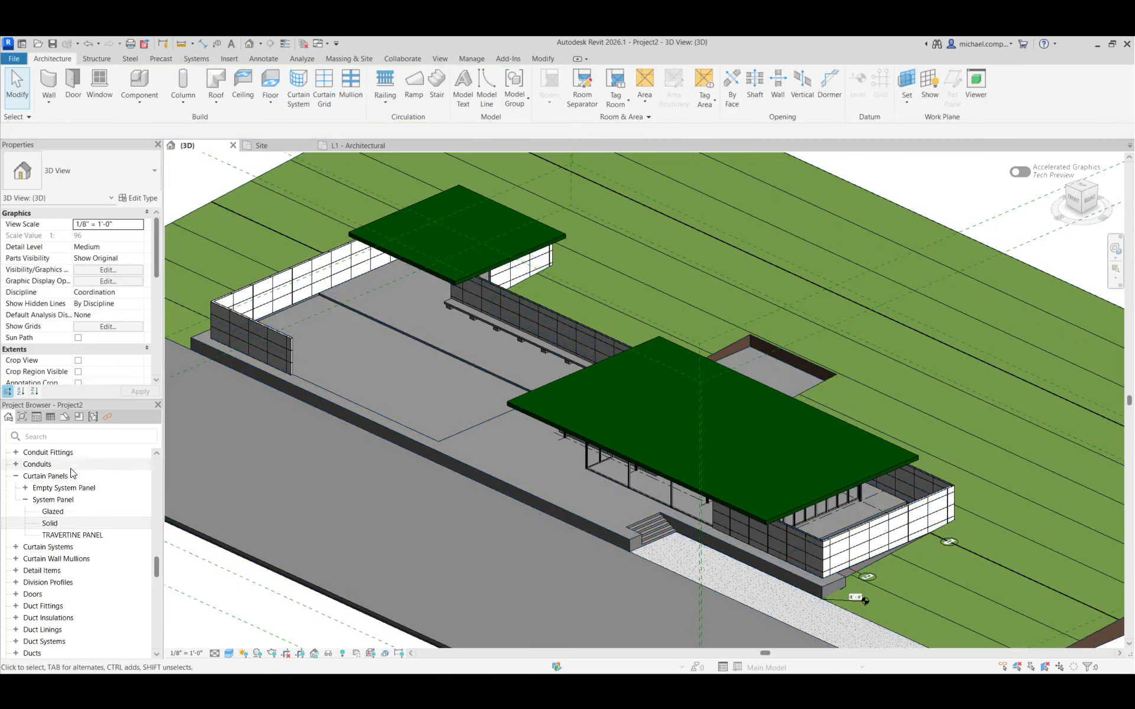
pyautogui.doubleClick(72, 490)
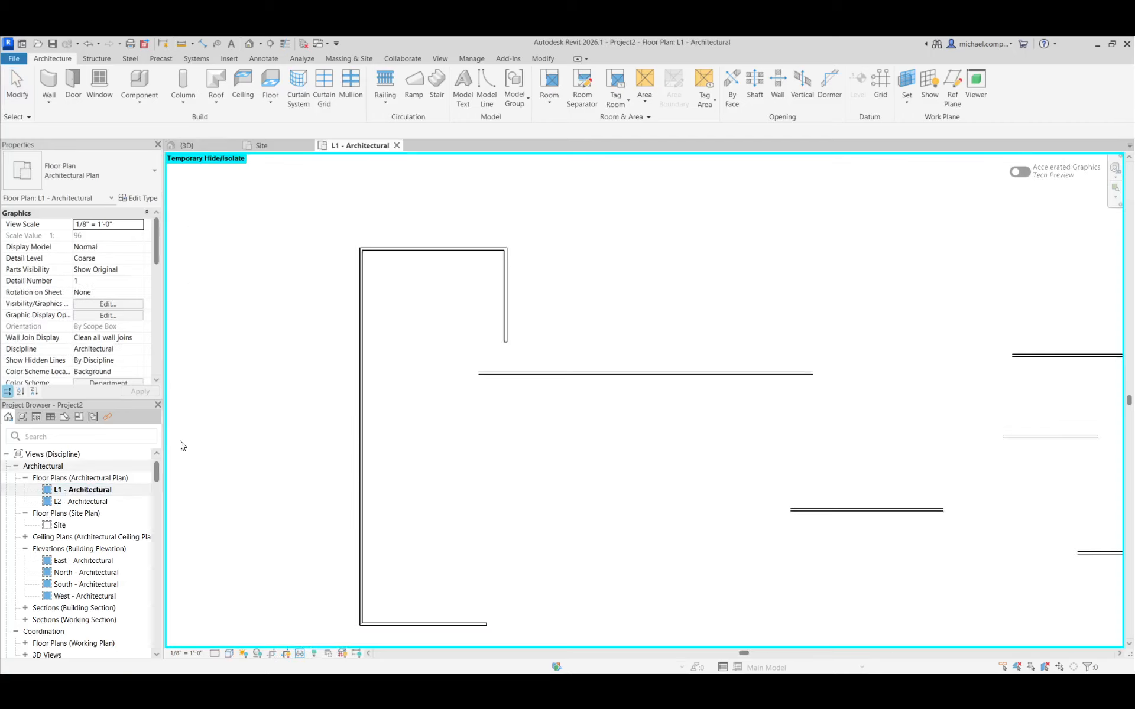
pyautogui.scroll(5, 451, 388)
pyautogui.scroll(4, 443, 401)
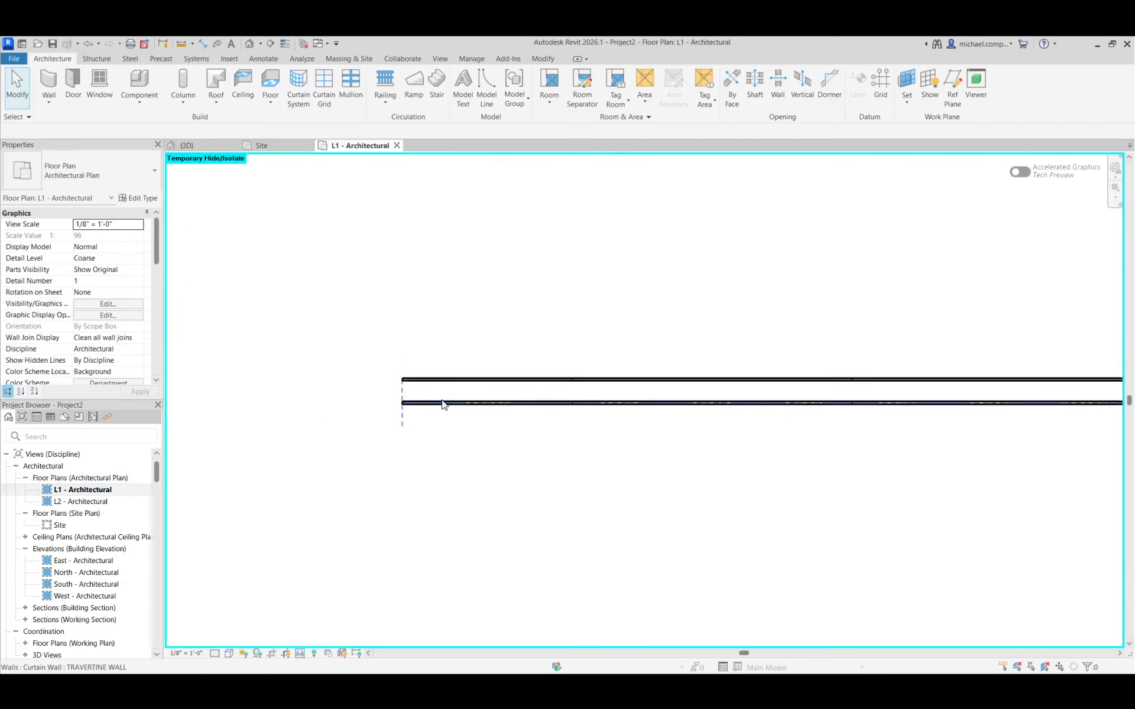
pyautogui.moveTo(574, 671)
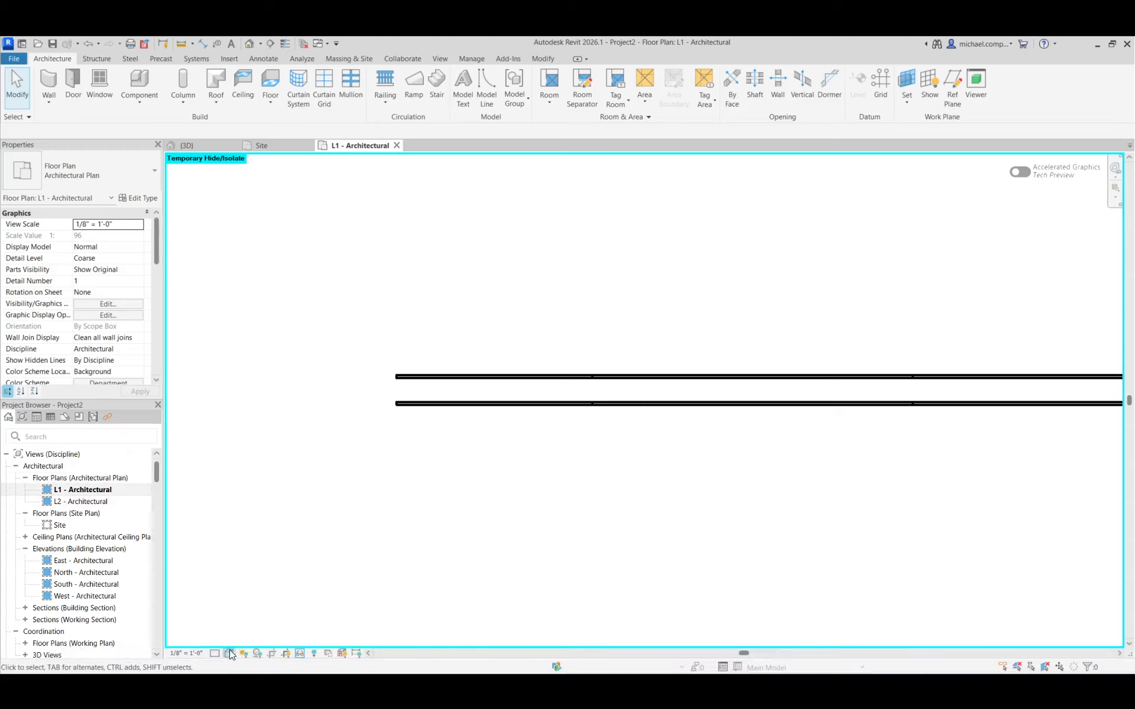
pyautogui.click(301, 654)
pyautogui.click(352, 640)
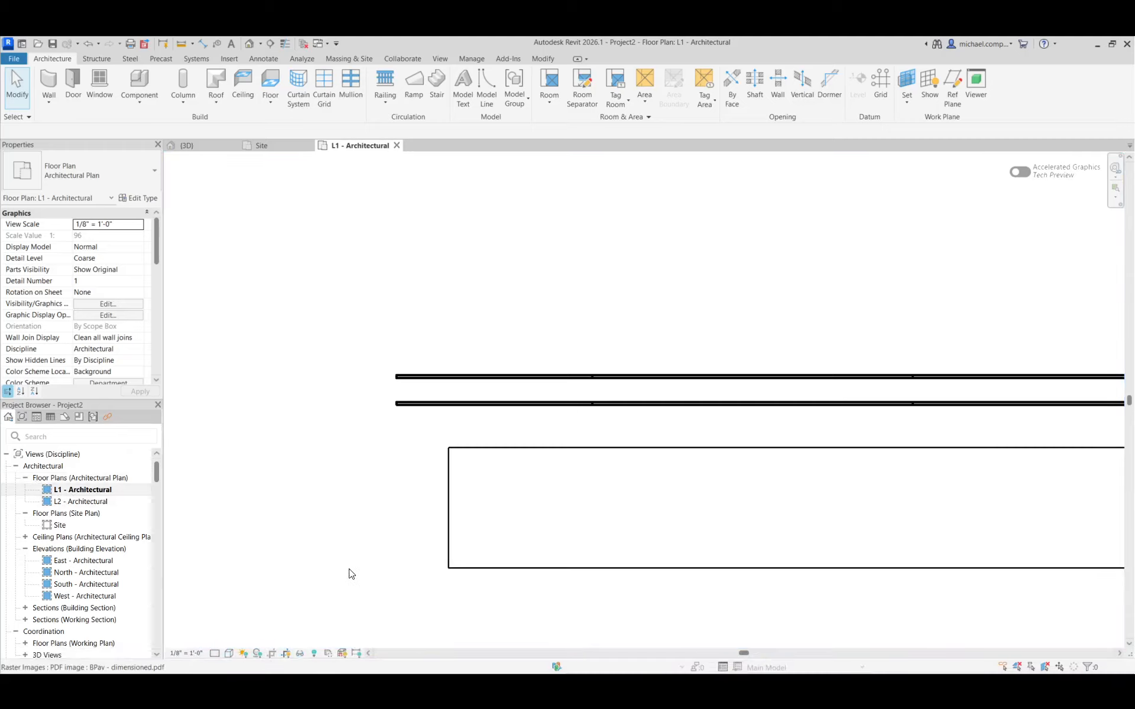
# Set the L1 plan's visual style to Wireframe to expose the dimensioned PDF underlay around the long bench wall's end
pyautogui.scroll(-5, 347, 565)
pyautogui.scroll(-3, 346, 561)
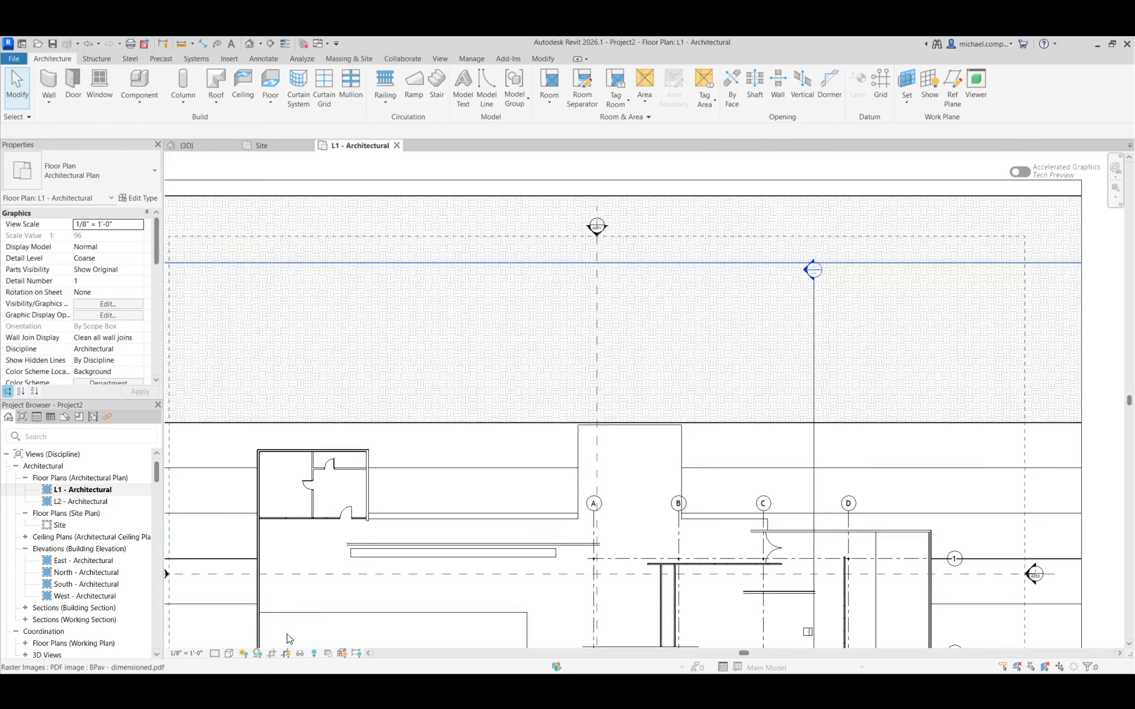
pyautogui.click(229, 653)
pyautogui.click(252, 582)
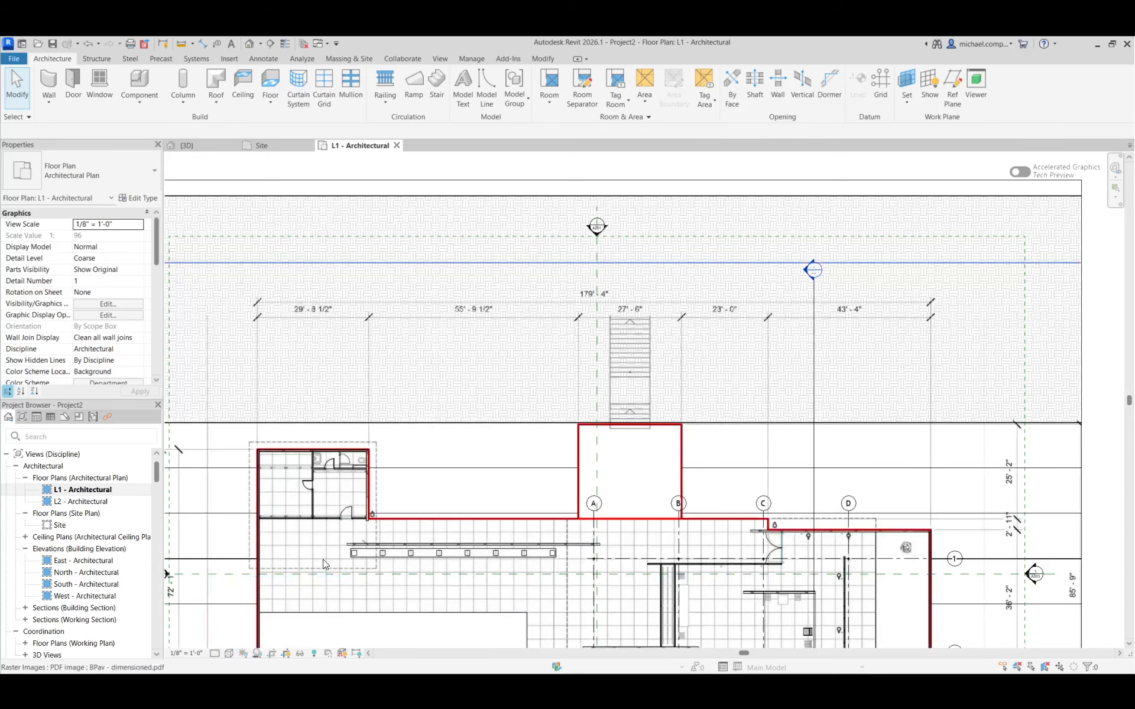
pyautogui.scroll(5, 361, 527)
pyautogui.scroll(3, 362, 529)
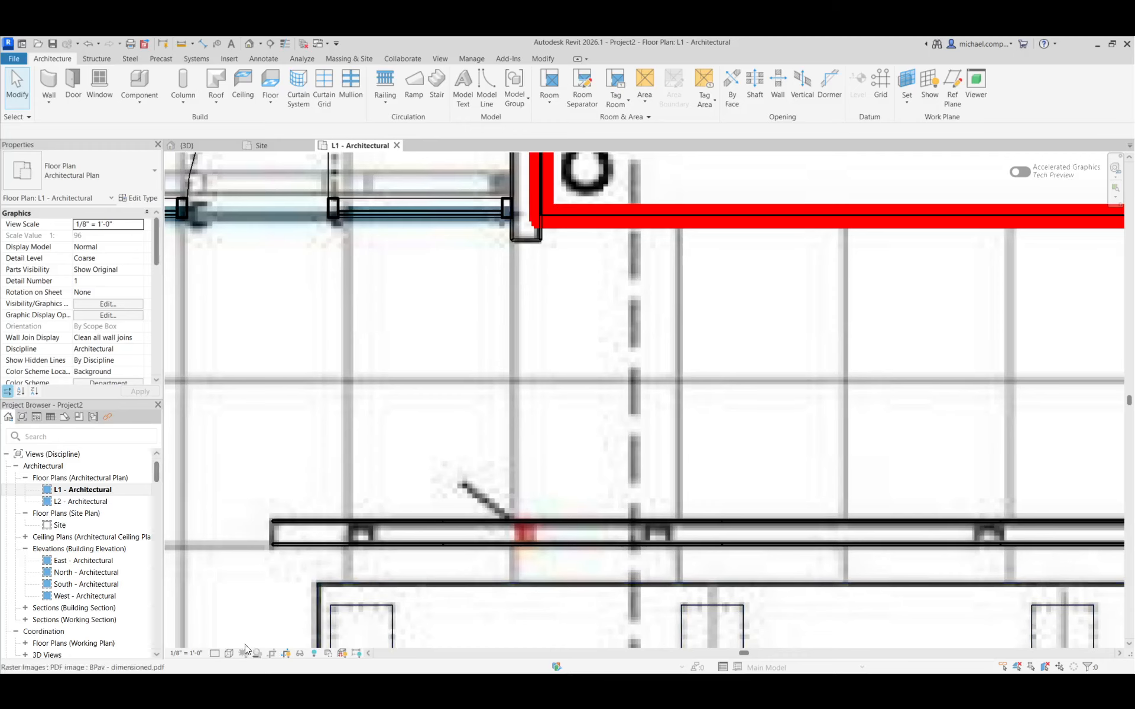
# Set the L1 - Architectural plan's visual style to Hidden Line to cover the PDF underlay
pyautogui.click(229, 654)
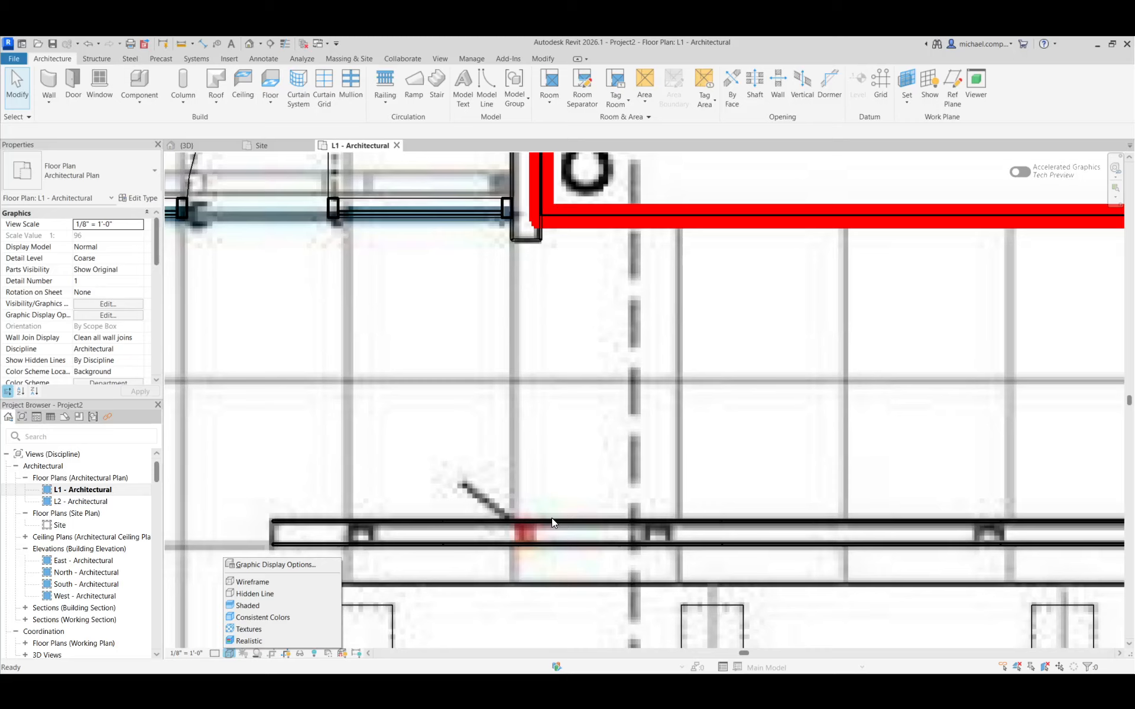
pyautogui.click(586, 470)
pyautogui.scroll(-5, 585, 470)
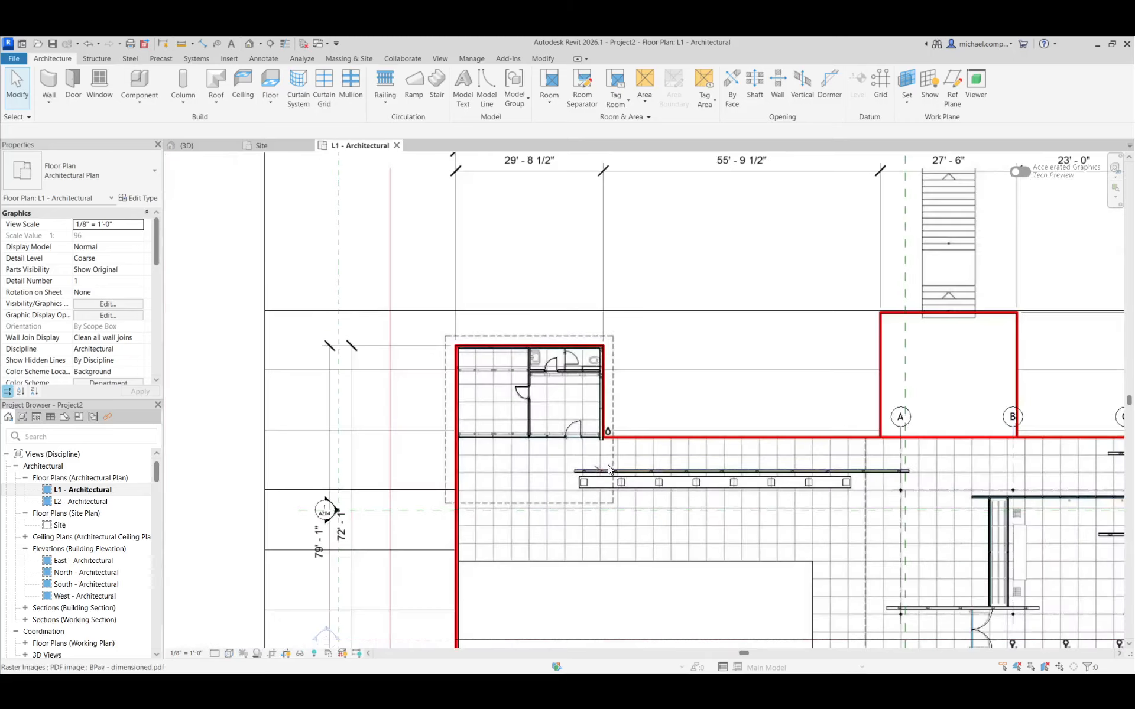
pyautogui.scroll(4, 467, 532)
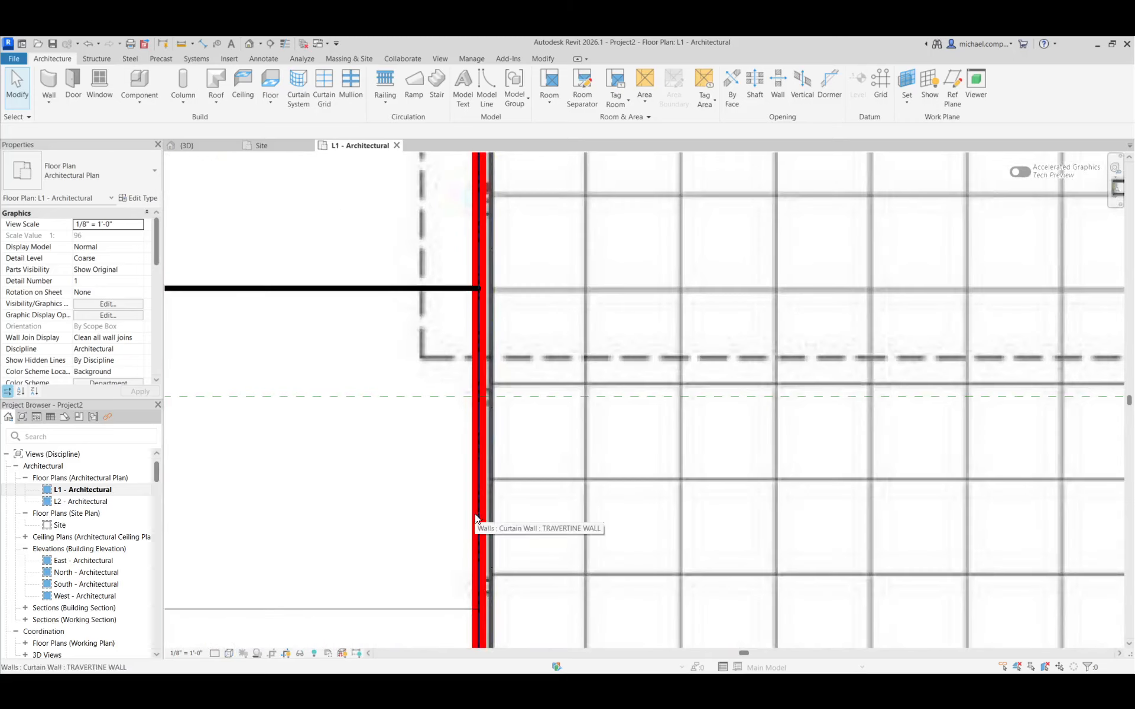
pyautogui.scroll(-3, 379, 516)
pyautogui.scroll(-3, 378, 518)
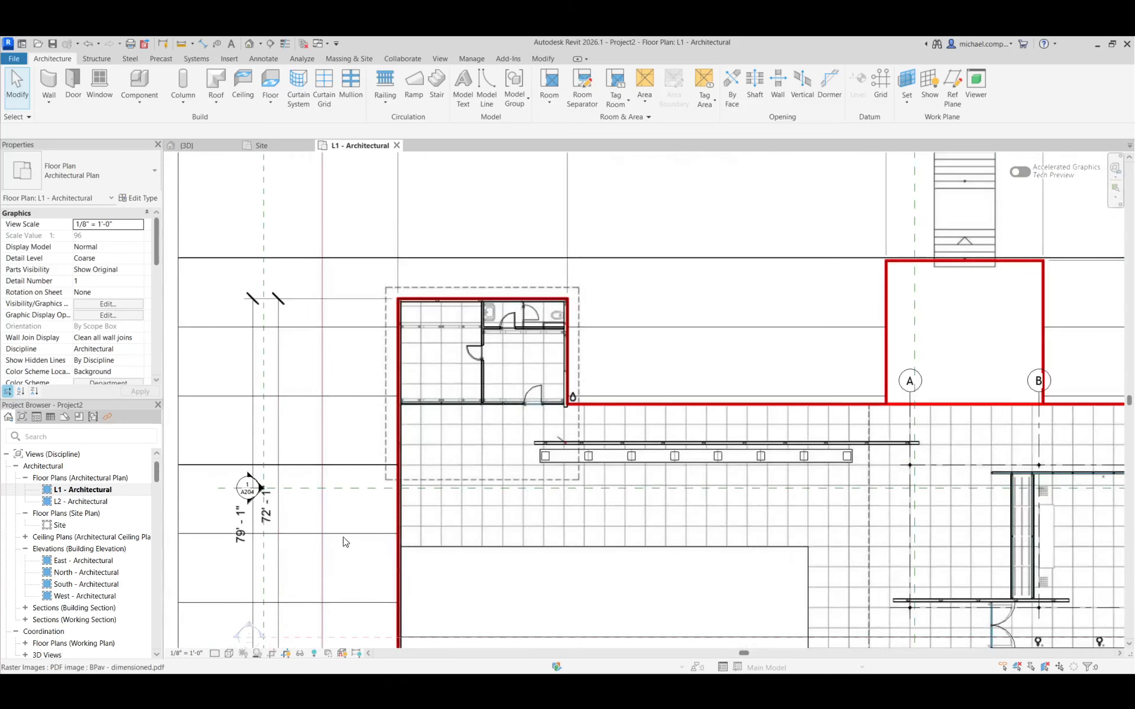
pyautogui.click(228, 654)
pyautogui.click(253, 606)
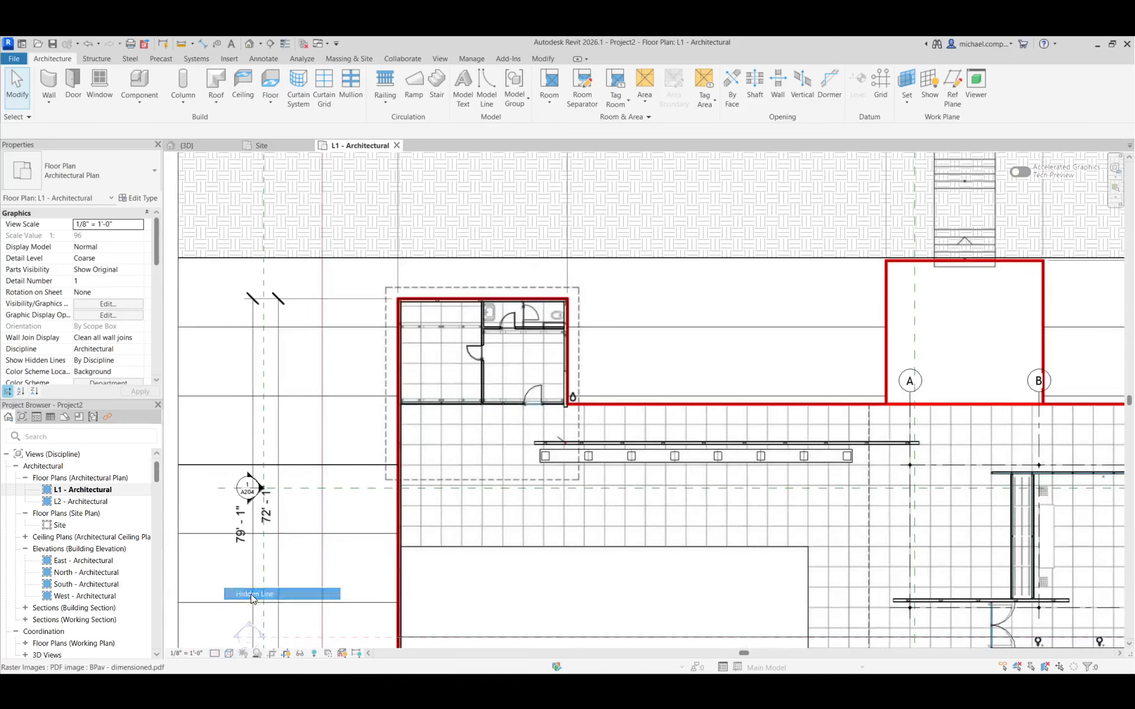
# Inspect the travertine curtain wall beside the terrace in the L1 plan, and switch to the 3D view at the long bench wall
pyautogui.scroll(5, 414, 532)
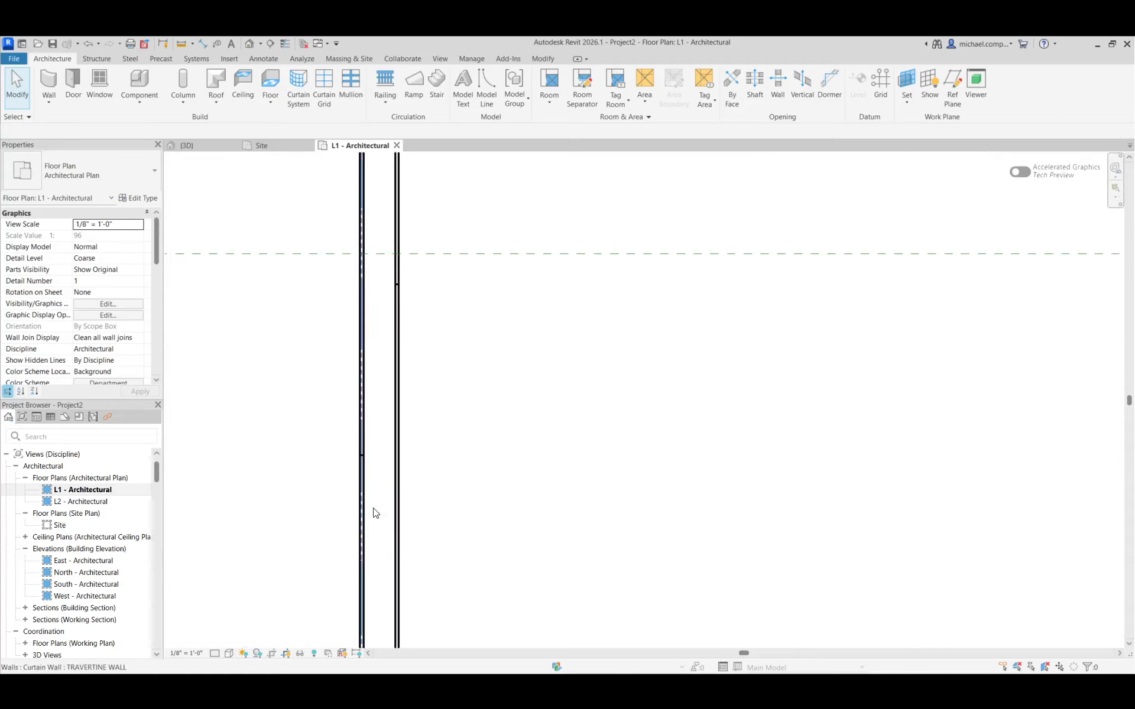
pyautogui.scroll(-2, 367, 546)
pyautogui.scroll(-3, 368, 546)
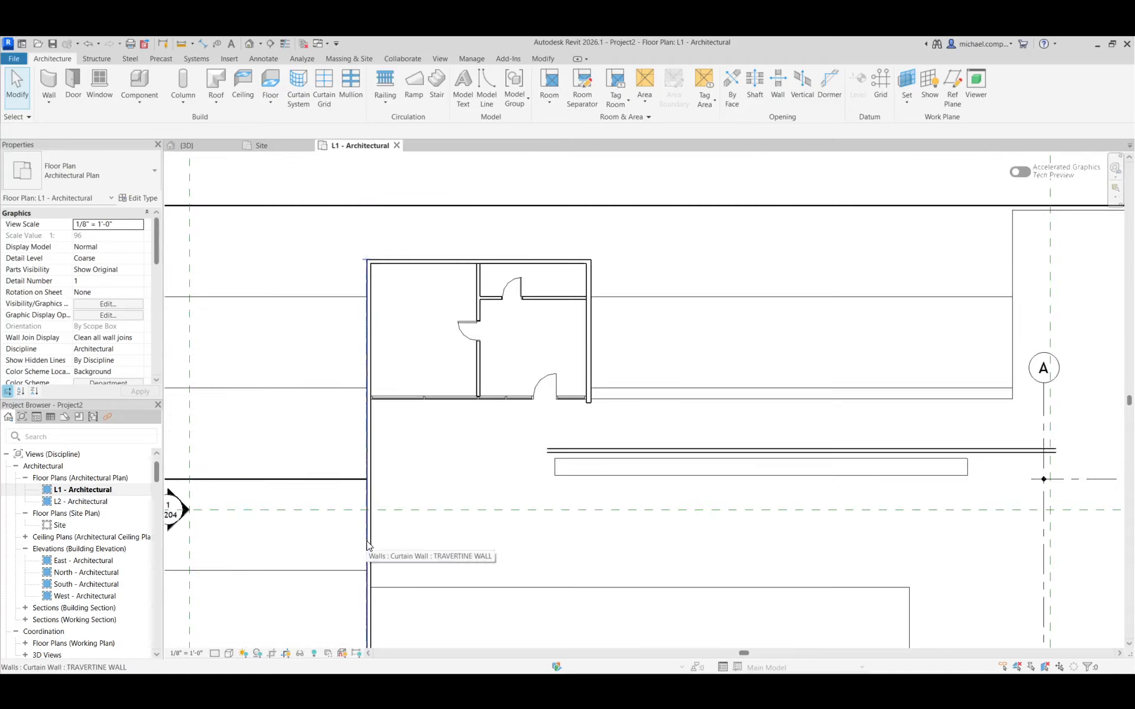
pyautogui.scroll(1, 368, 546)
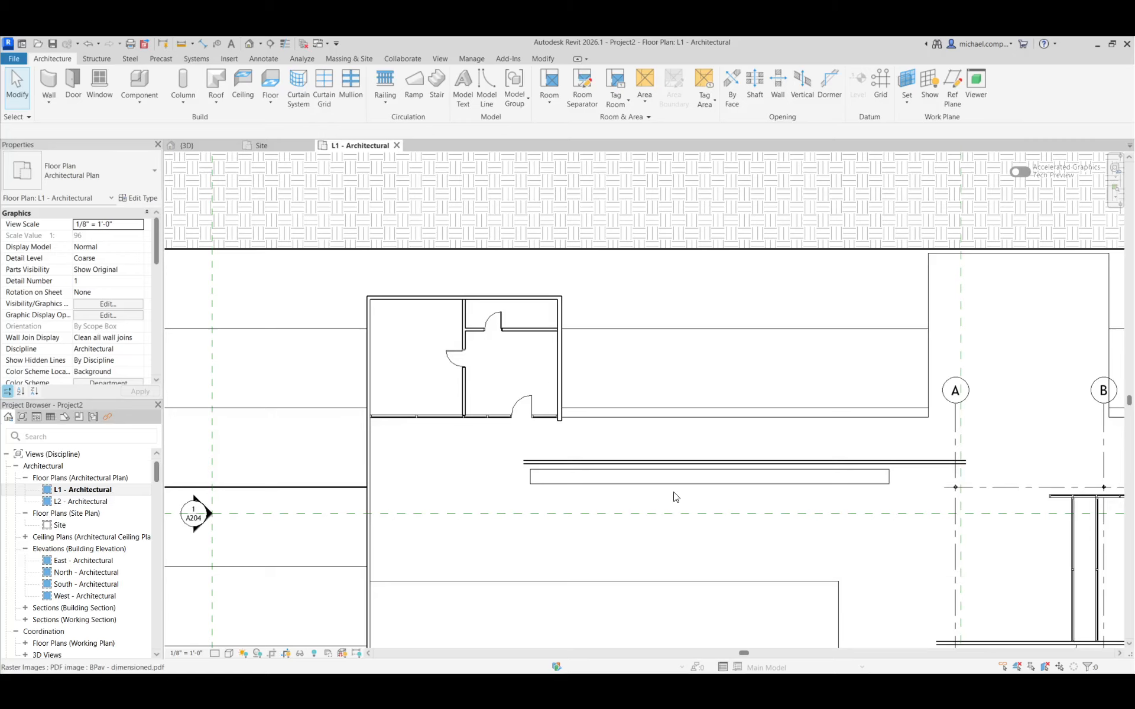
pyautogui.click(214, 144)
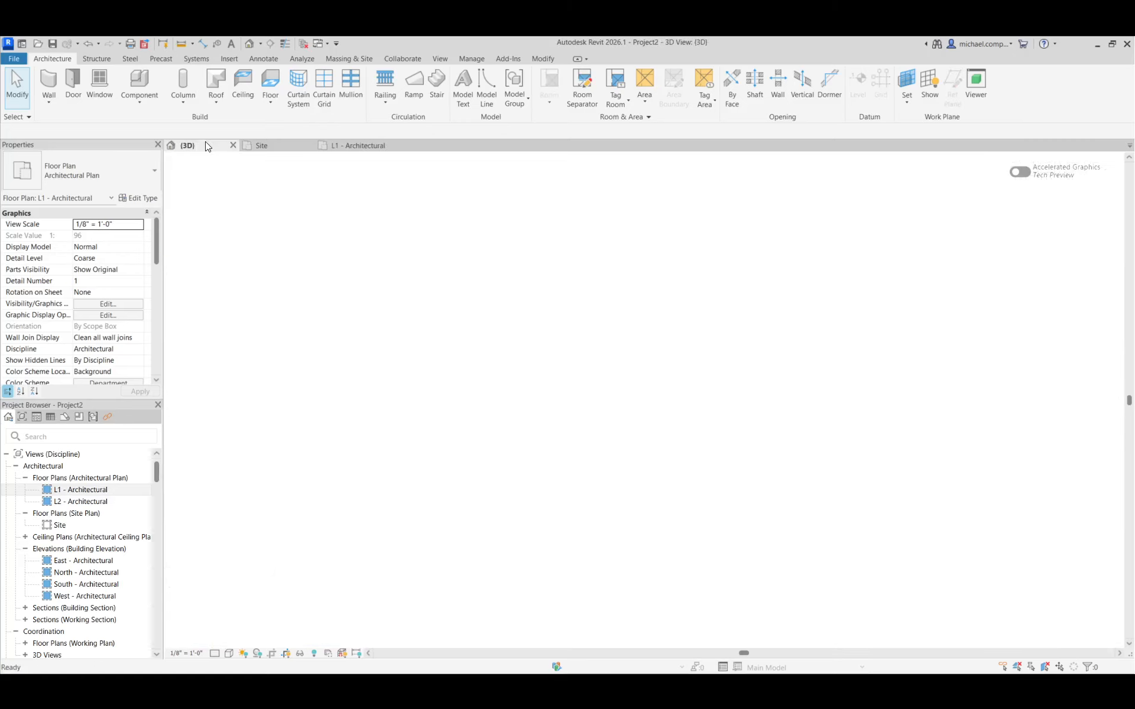
pyautogui.scroll(5, 526, 316)
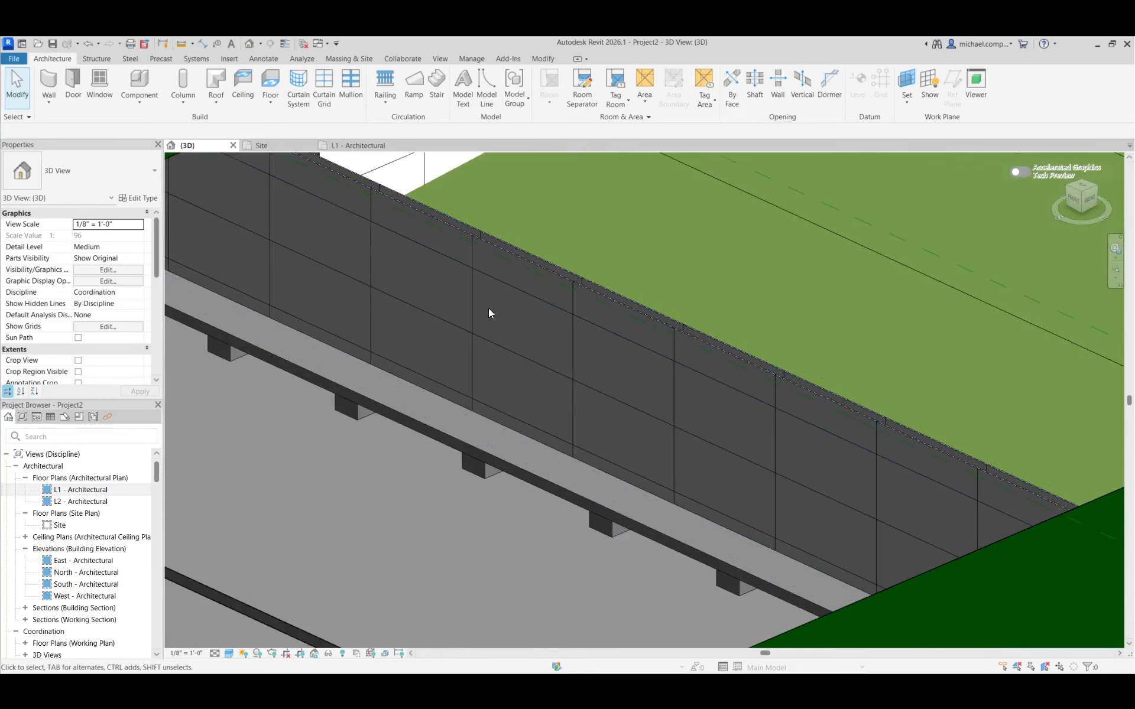
pyautogui.click(106, 89)
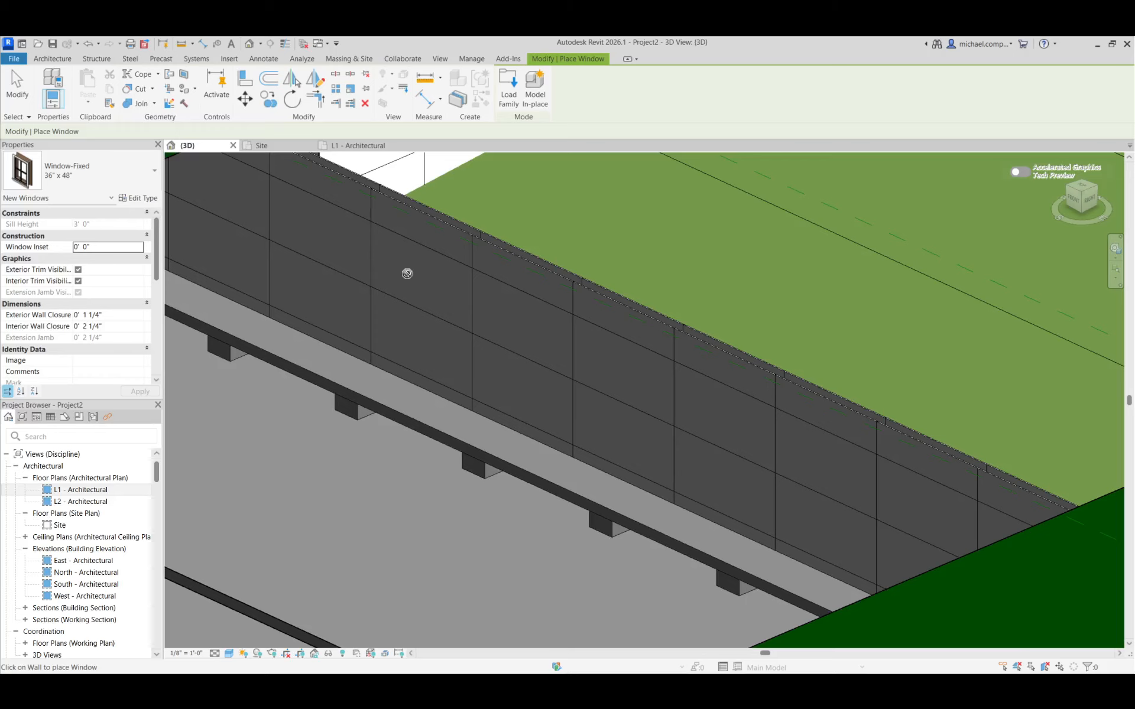
pyautogui.scroll(-3, 606, 416)
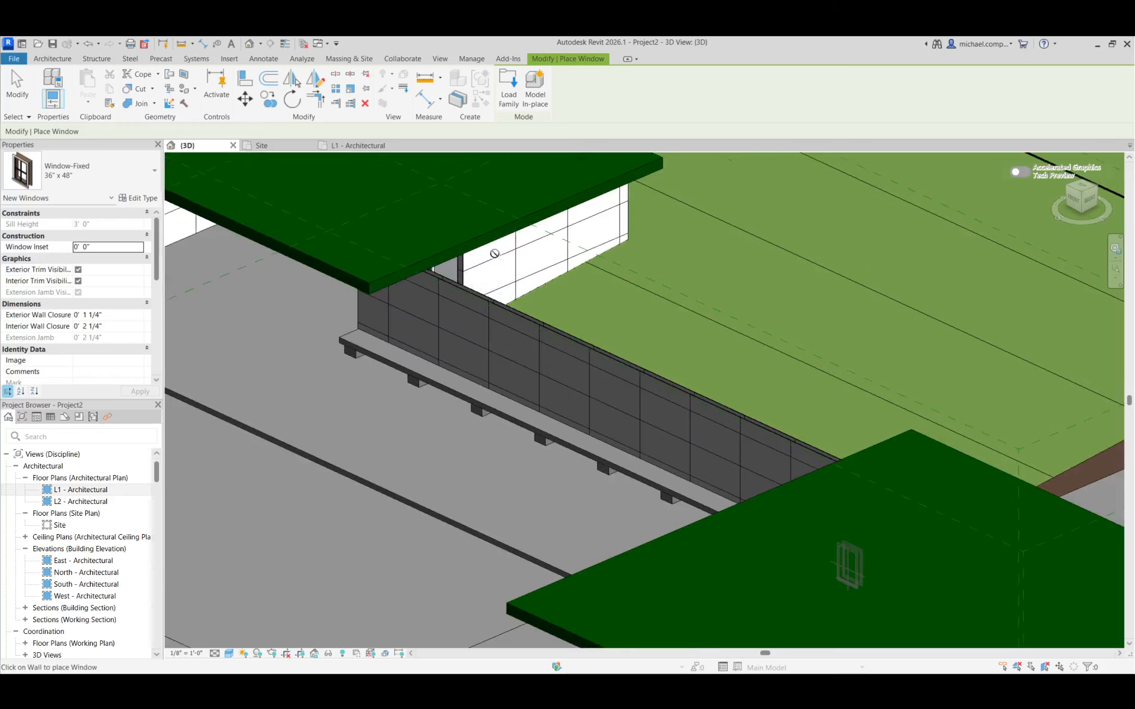
pyautogui.scroll(-3, 615, 459)
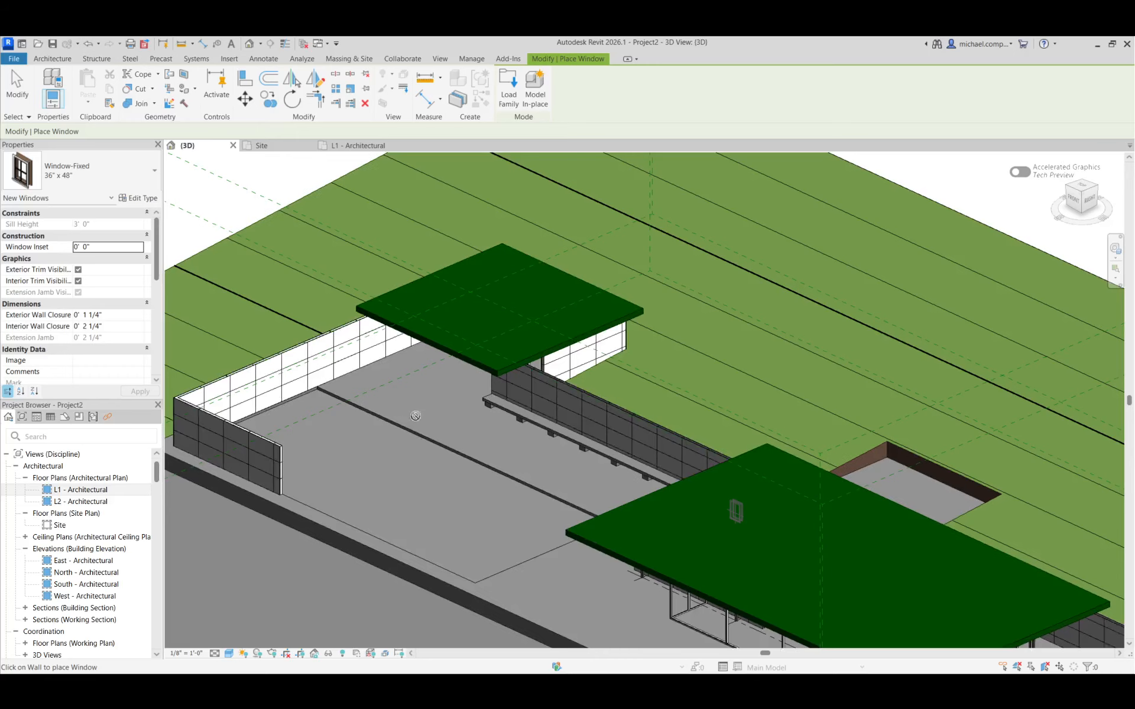
pyautogui.scroll(-2, 535, 482)
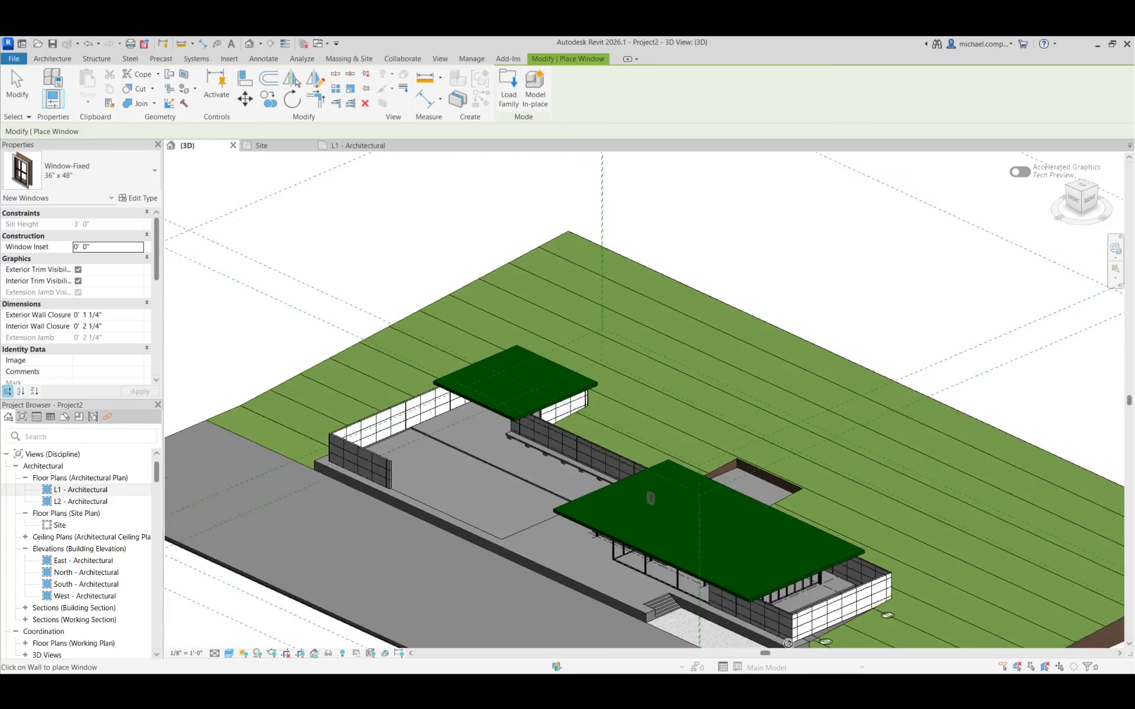
pyautogui.scroll(3, 788, 643)
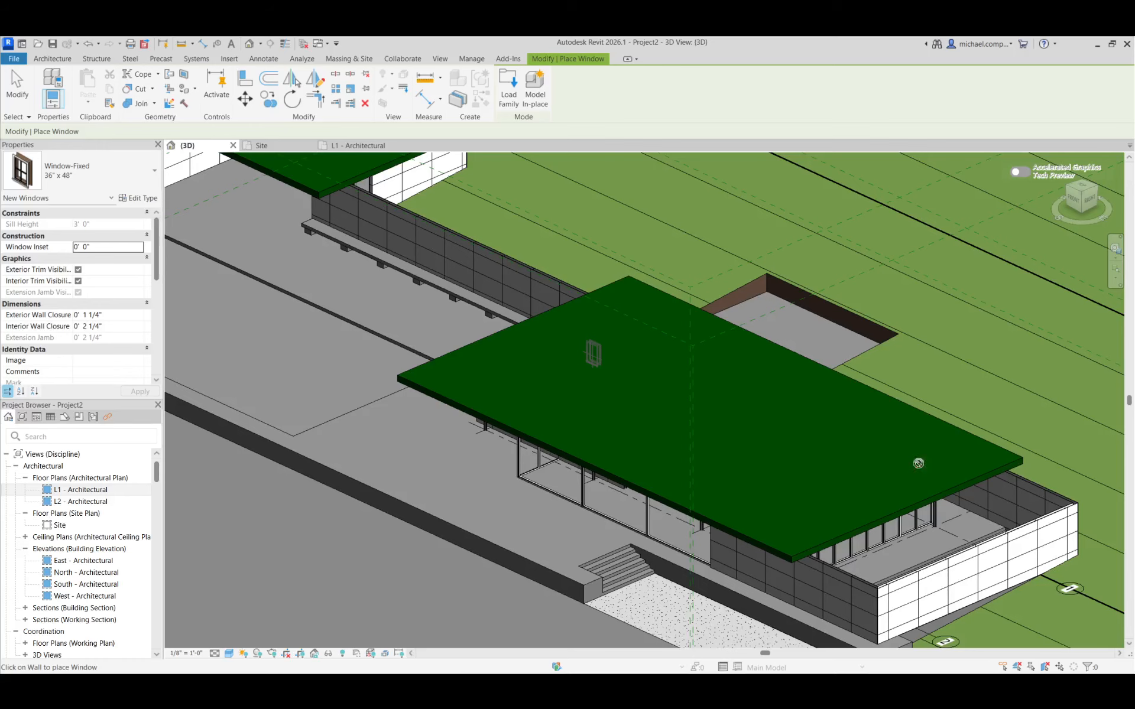
pyautogui.scroll(-3, 529, 446)
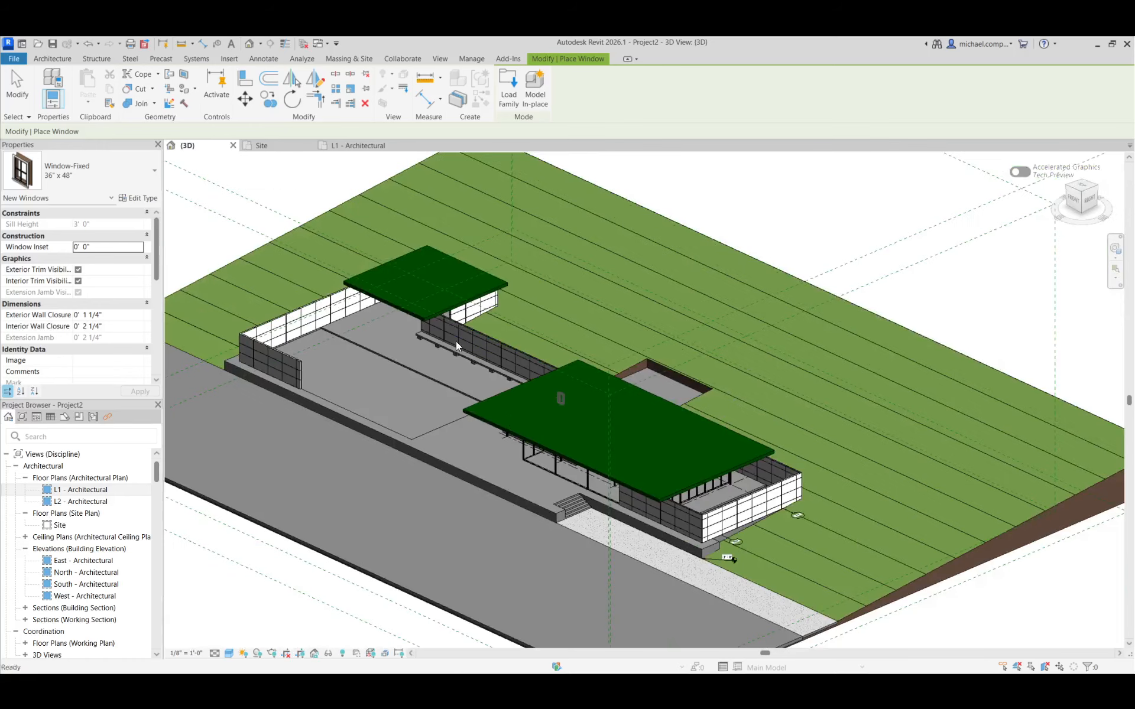
pyautogui.press('Escape')
pyautogui.press('Escape')
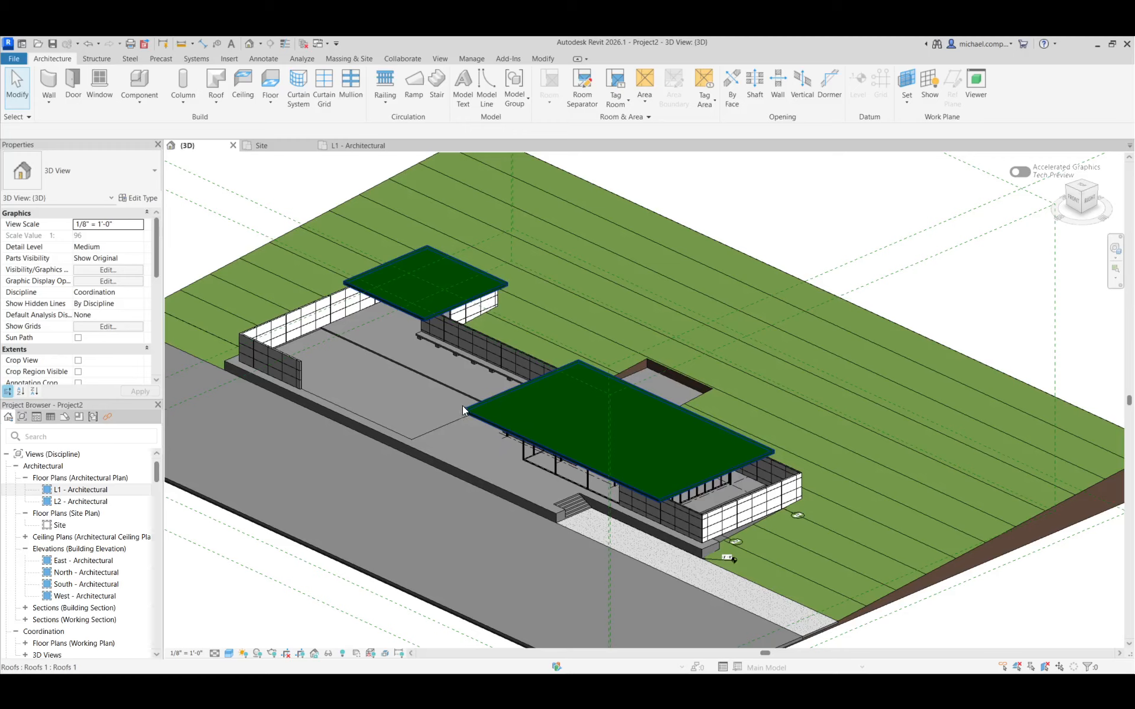
# Undo the hide/isolate reset and the travertine curtain walls that clad the in-place walls, back to the plain isolated walls
pyautogui.hotkey('ctrl', 'z')
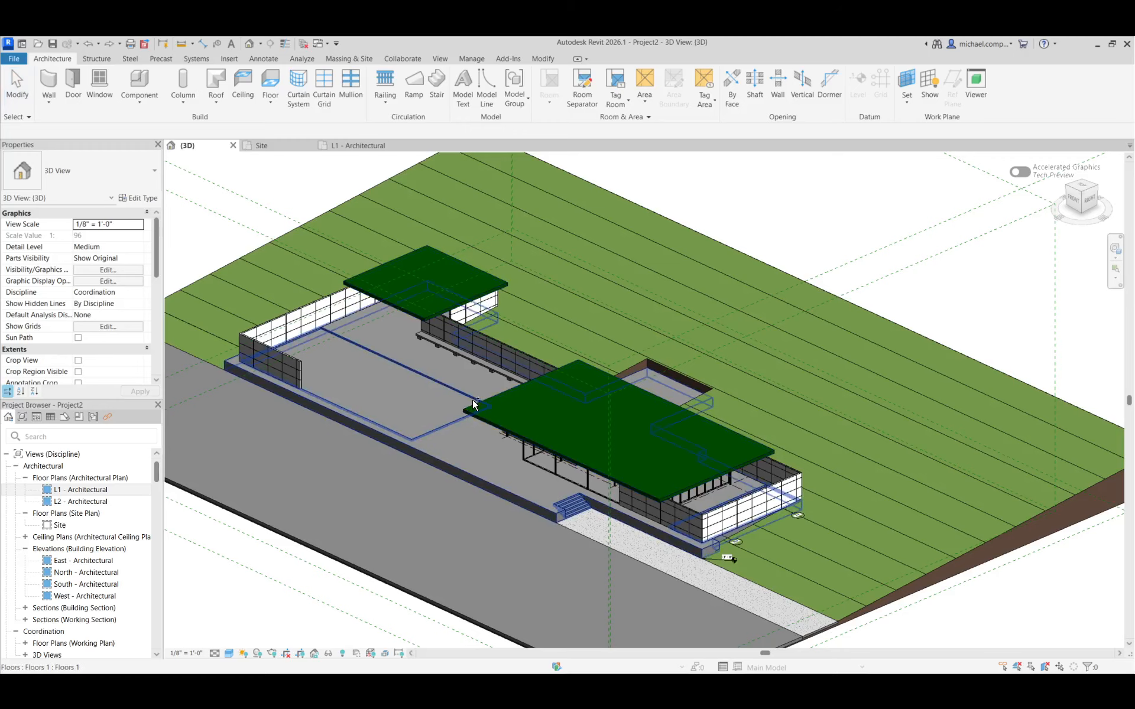
pyautogui.hotkey('ctrl', 'z')
pyautogui.scroll(6, 591, 420)
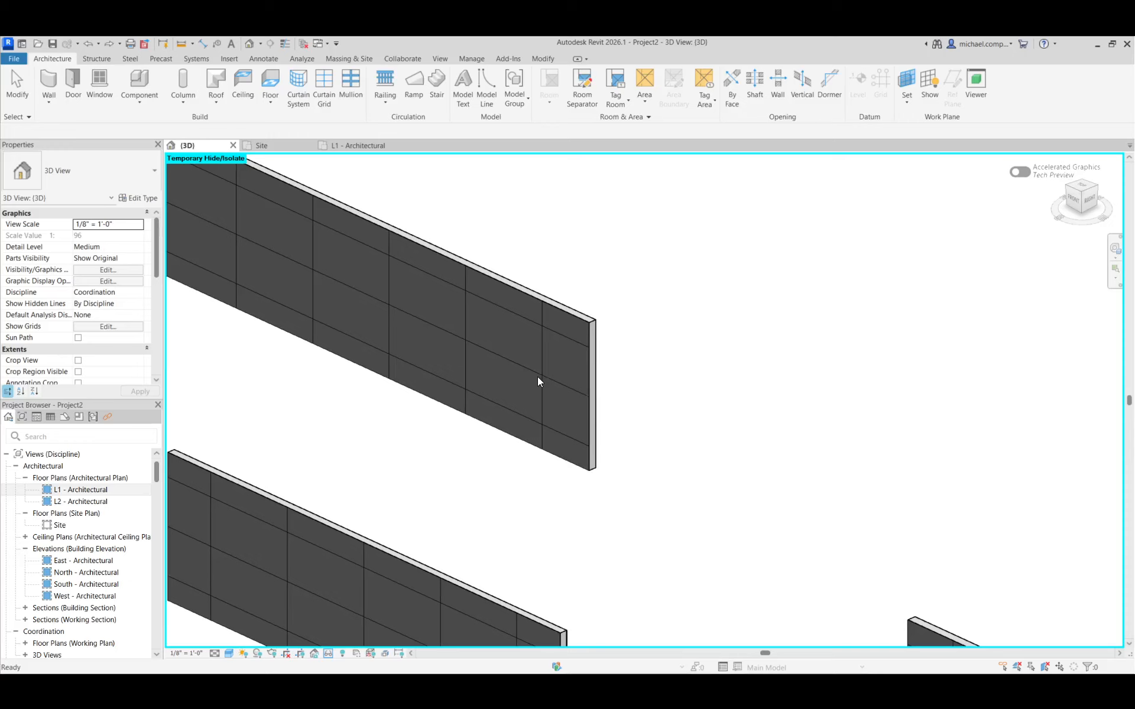
pyautogui.scroll(-6, 537, 376)
pyautogui.scroll(5, 538, 438)
pyautogui.scroll(-5, 555, 384)
pyautogui.scroll(5, 647, 402)
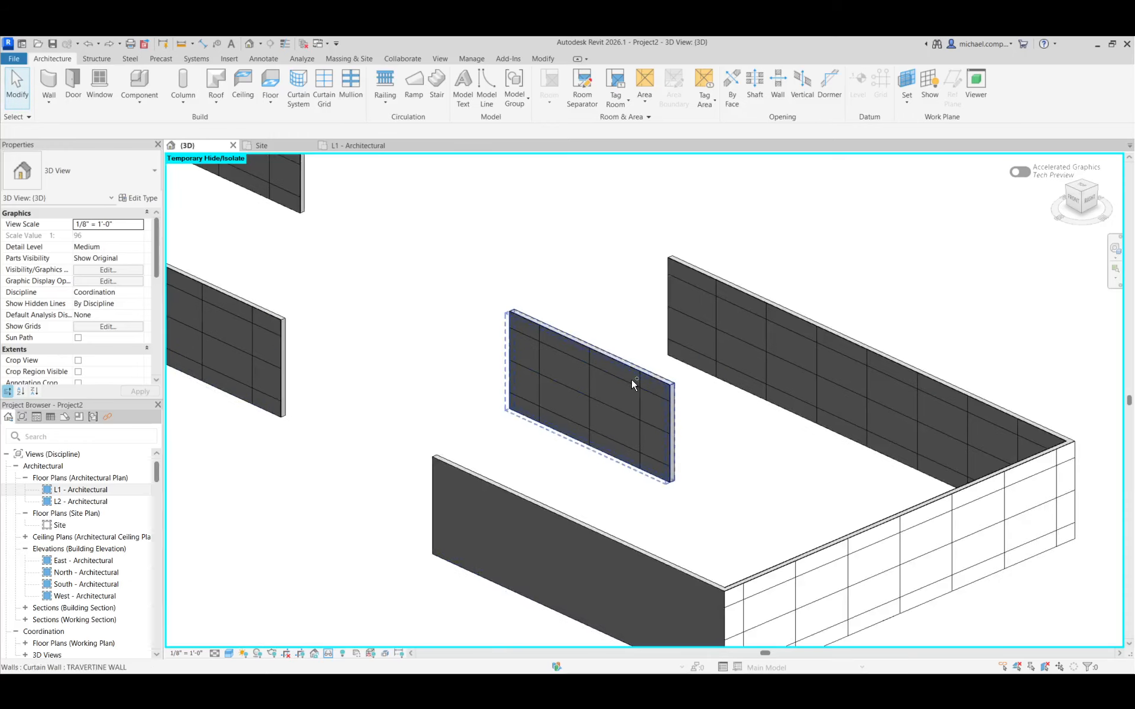
pyautogui.scroll(-4, 630, 383)
pyautogui.scroll(5, 630, 383)
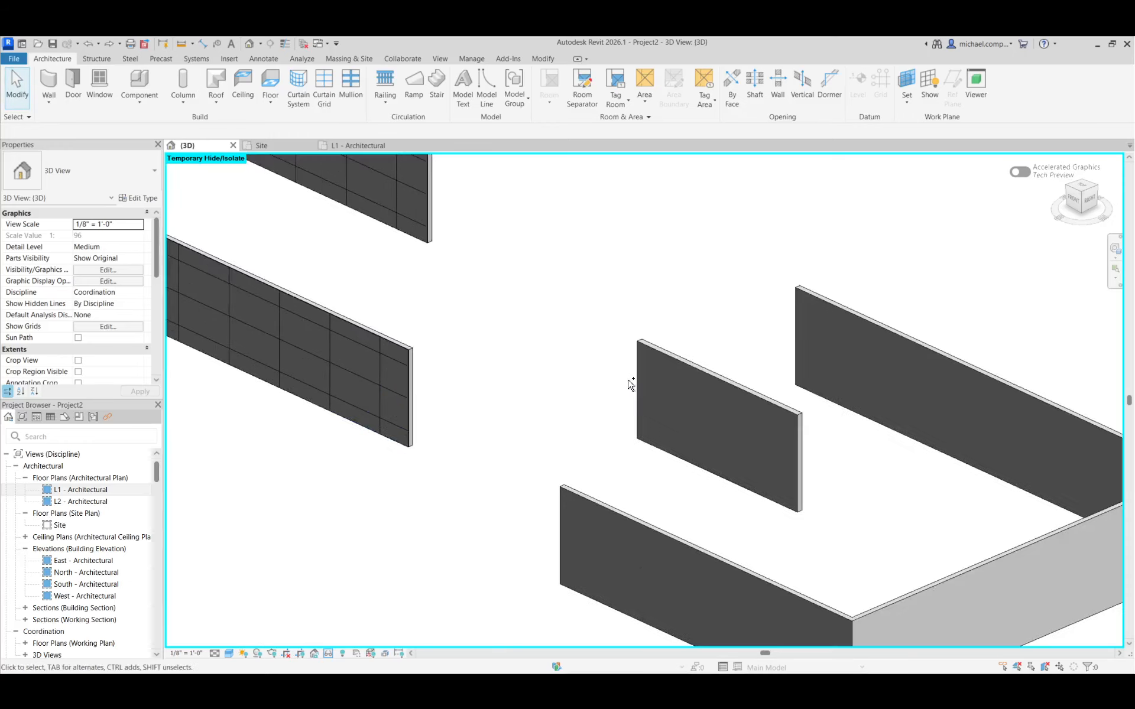
pyautogui.scroll(2, 630, 383)
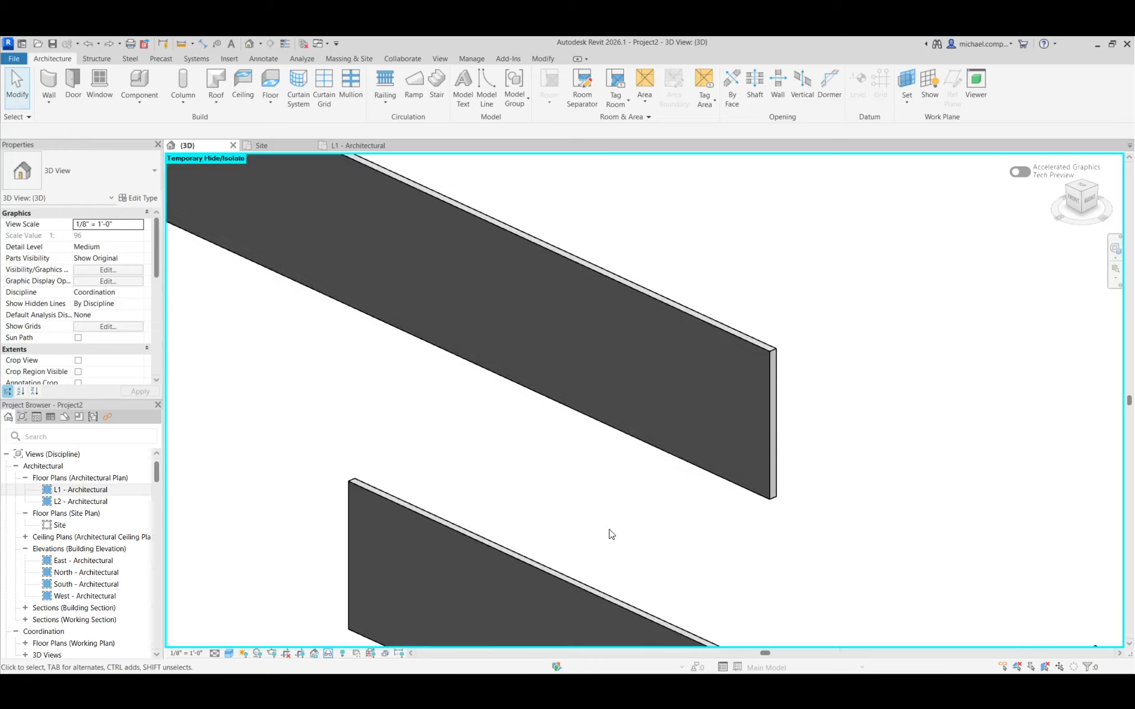
pyautogui.scroll(-3, 611, 530)
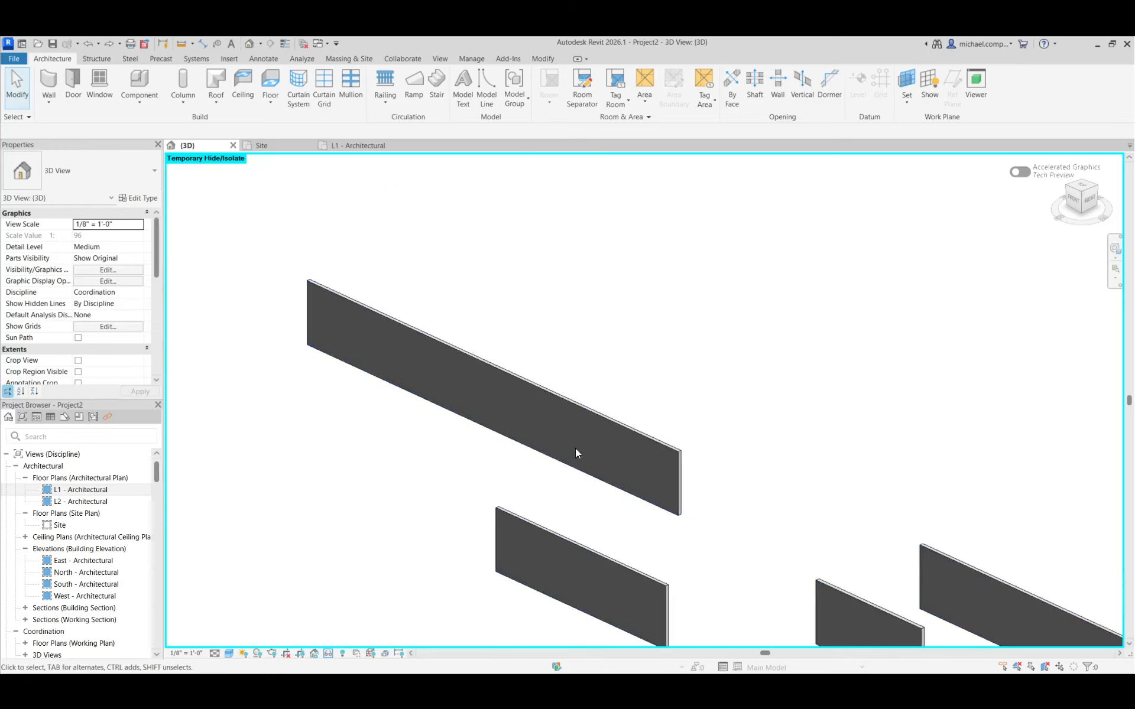
# Place a 36" x 48" fixed window in the long in-place wall as a hosting test, and delete it
pyautogui.click(100, 83)
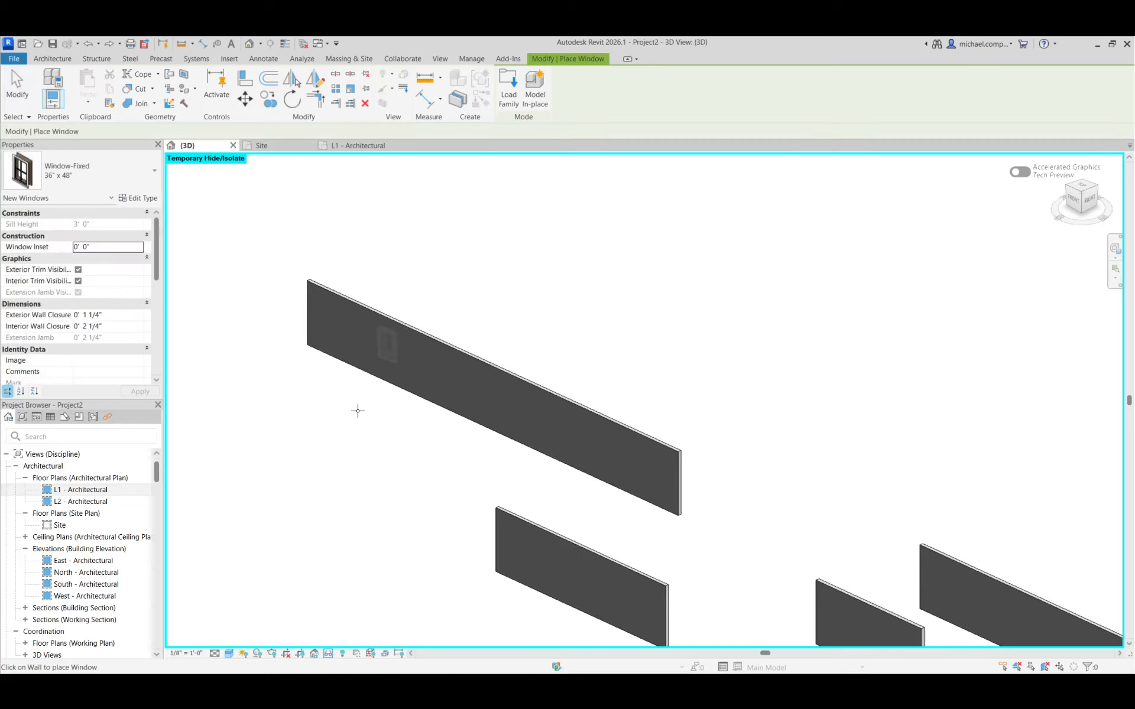
pyautogui.scroll(3, 390, 342)
pyautogui.click(398, 343)
pyautogui.press('Escape')
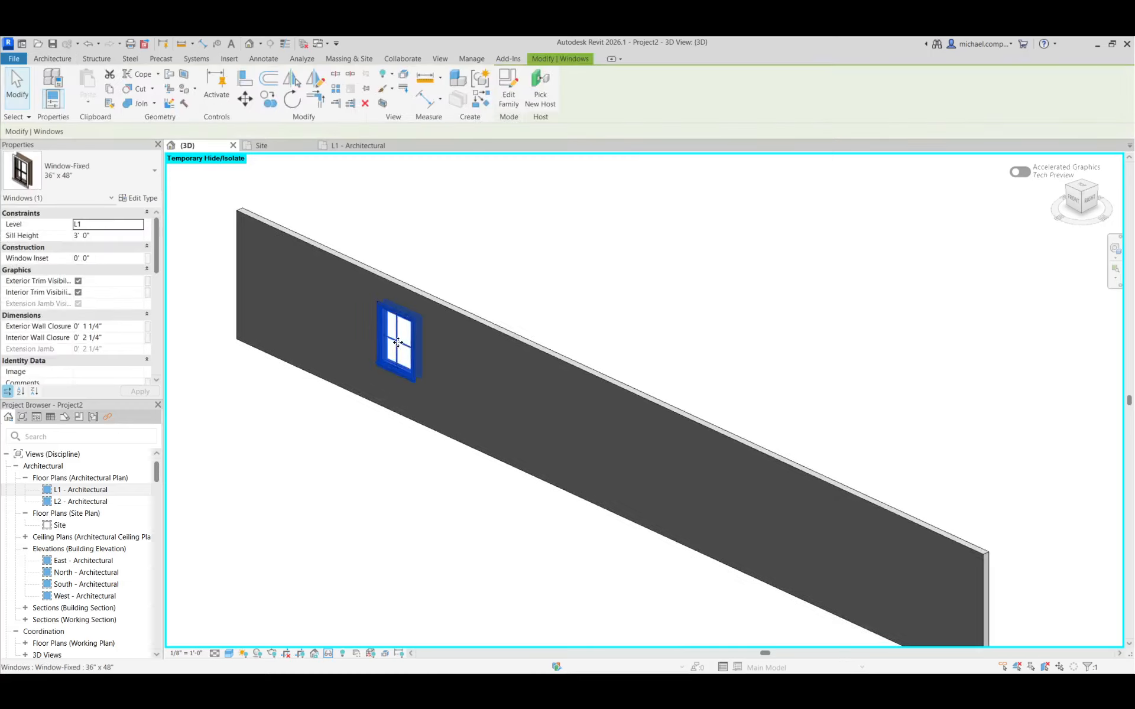
pyautogui.press('Delete')
pyautogui.scroll(-4, 407, 319)
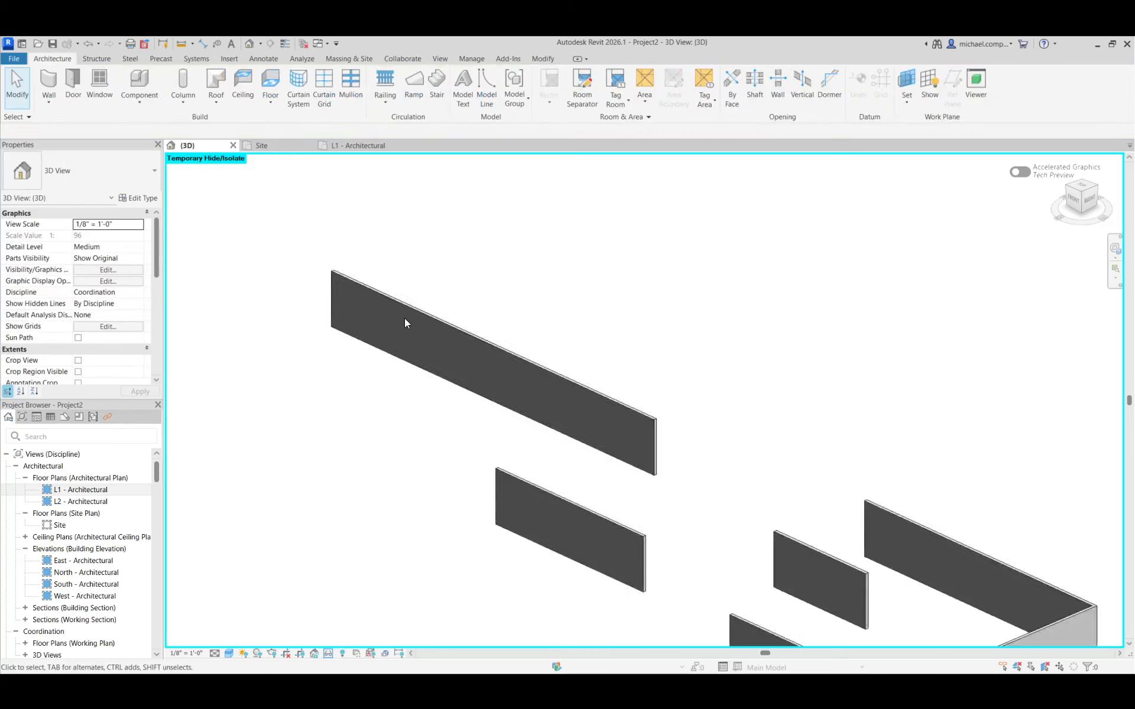
# Reset the temporary hide/isolate in the 3D view to bring back the roofs, floors and site
pyautogui.scroll(-2, 404, 322)
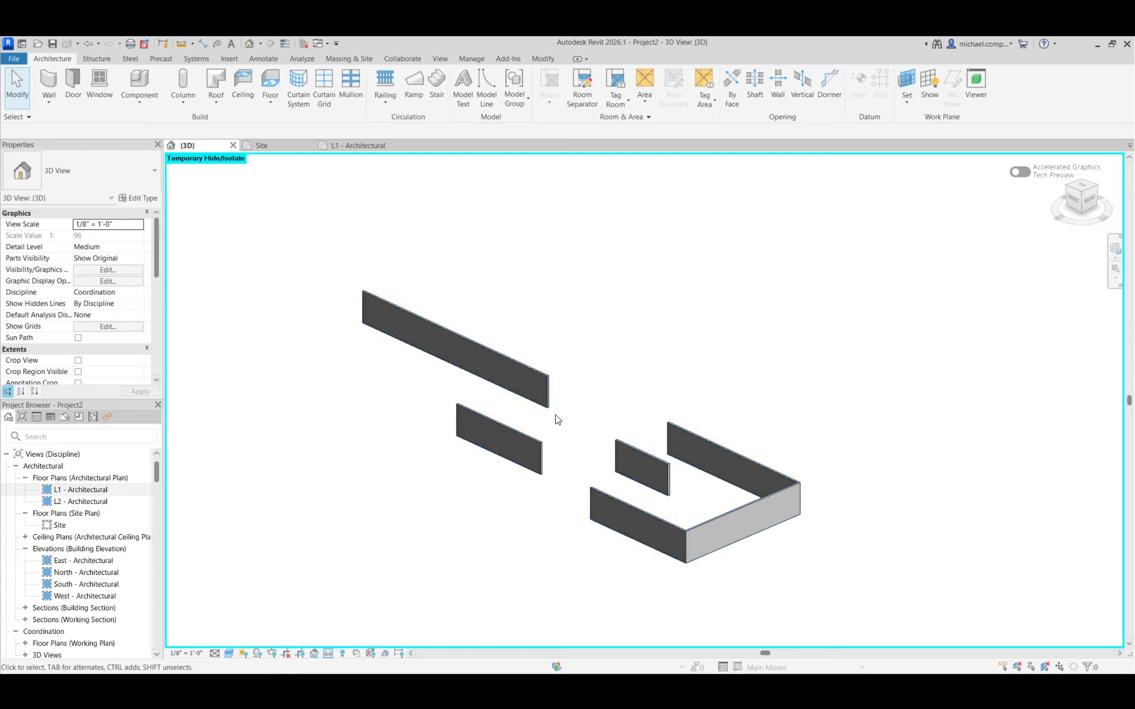
pyautogui.click(327, 654)
pyautogui.click(369, 570)
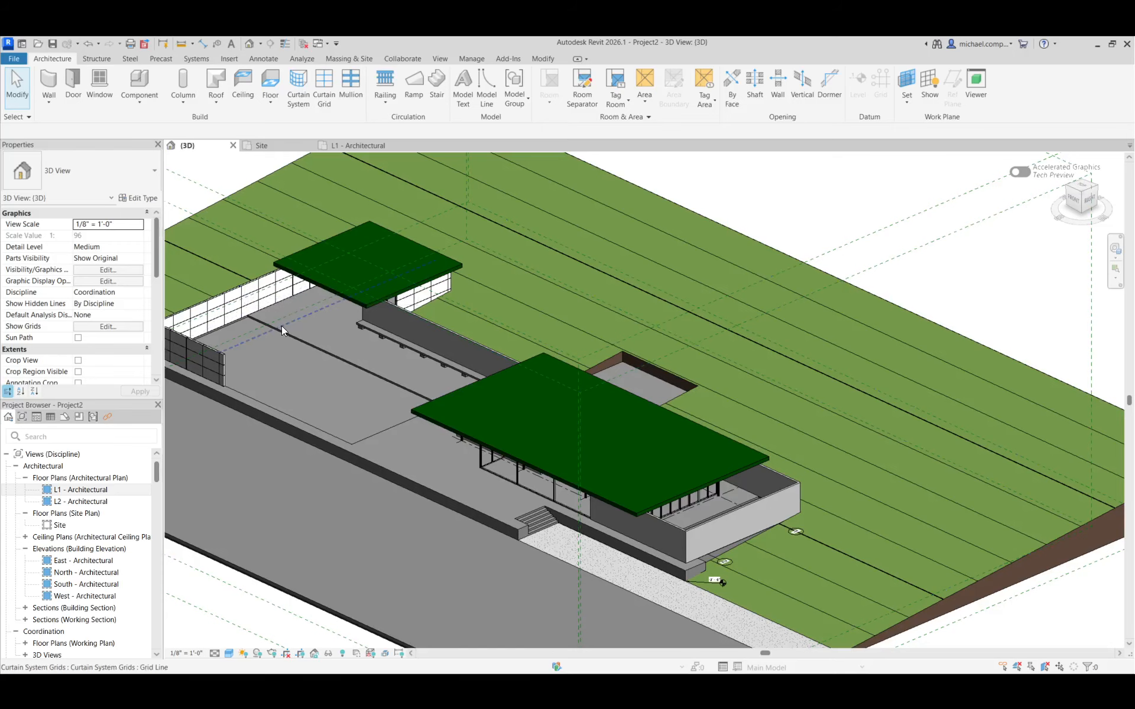
# Show mass form and floors, and examine the mass-based panelled walls against the plain in-place walls from behind the pavilion
pyautogui.click(349, 59)
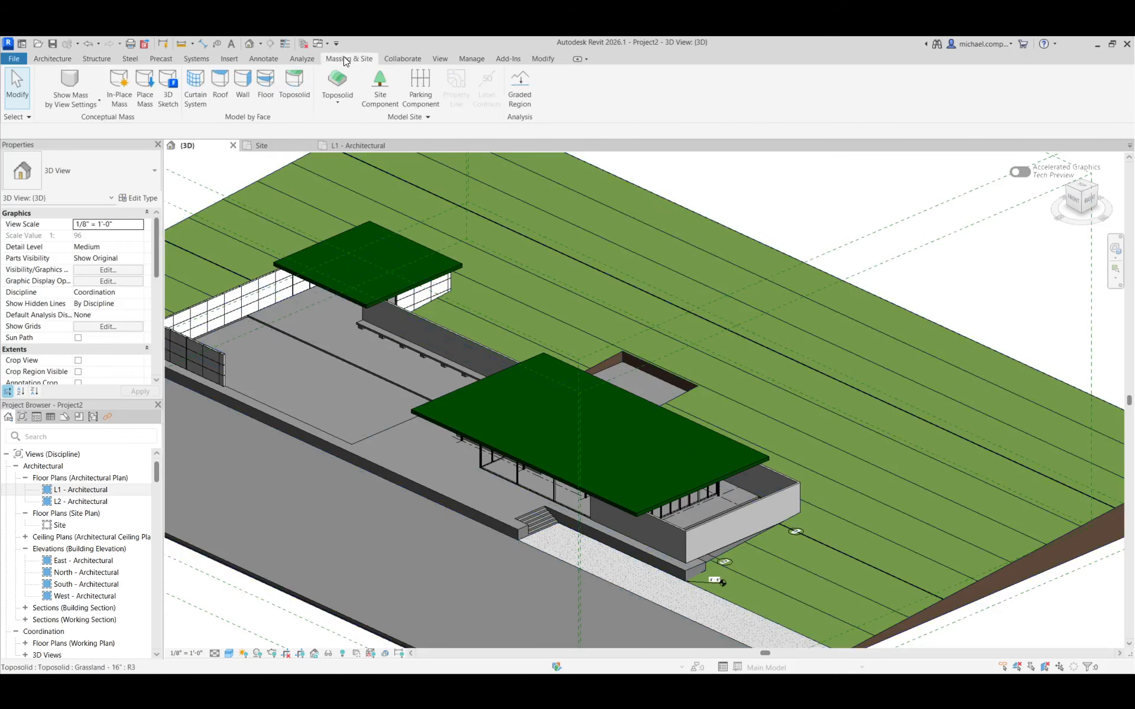
pyautogui.click(96, 88)
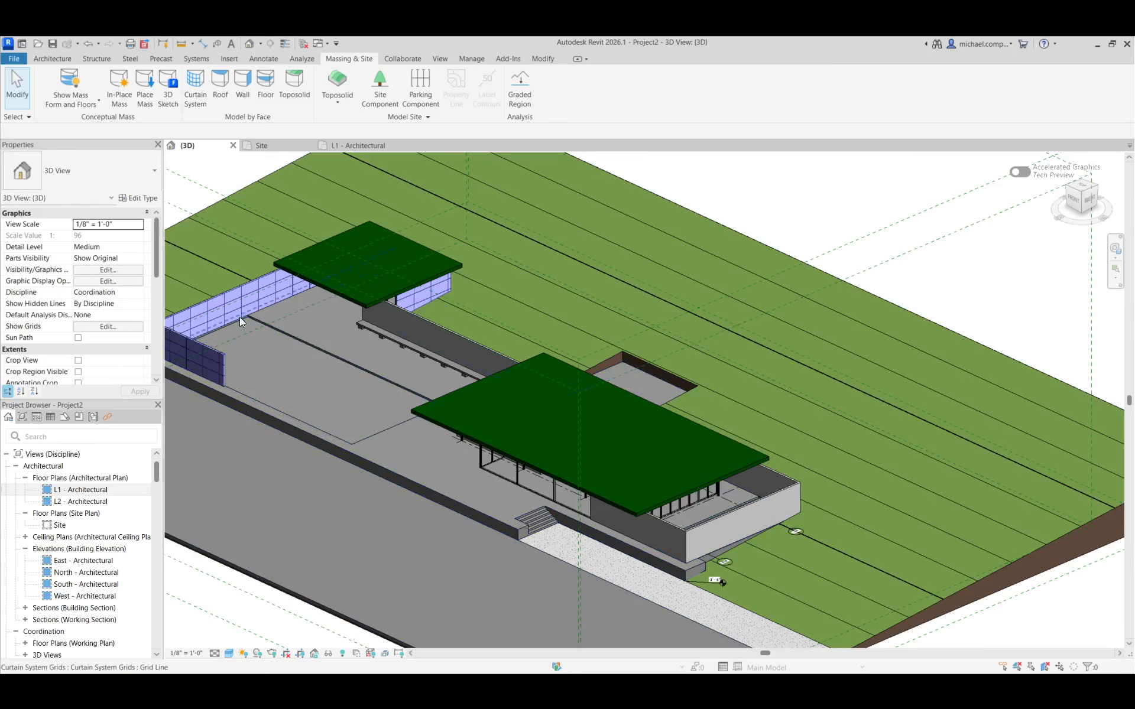
pyautogui.scroll(4, 261, 265)
pyautogui.scroll(-5, 565, 425)
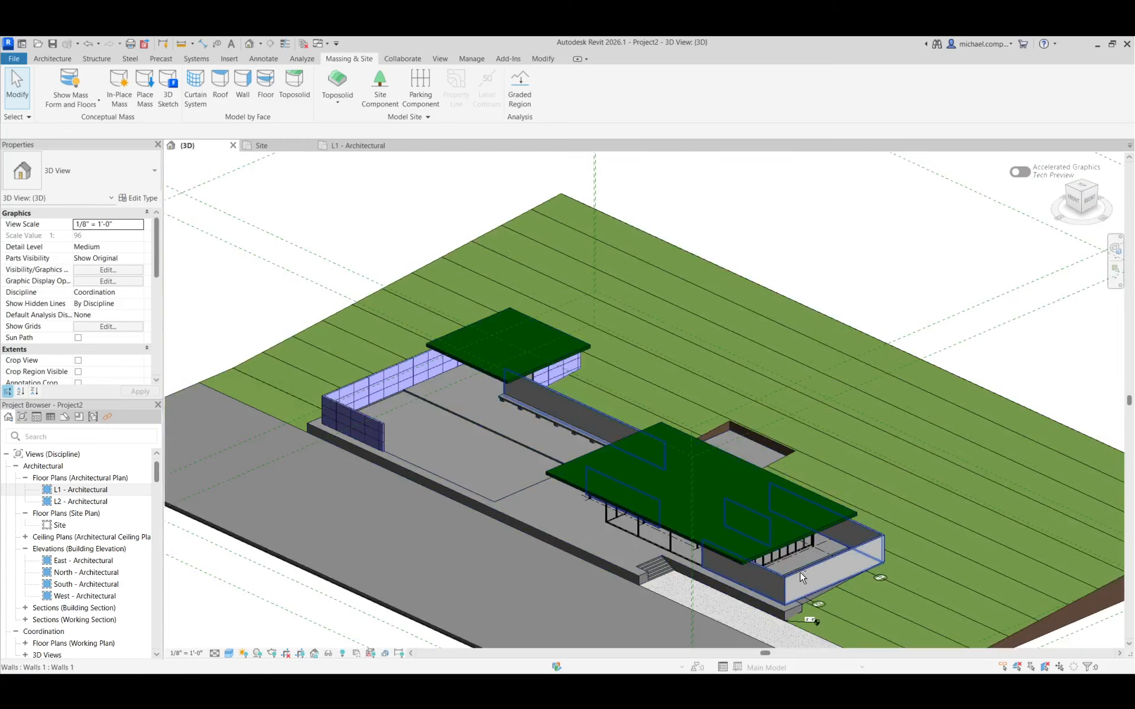
pyautogui.keyDown('shift'); pyautogui.moveTo(878, 597); pyautogui.dragTo(612, 568, button='middle'); pyautogui.keyUp('shift')
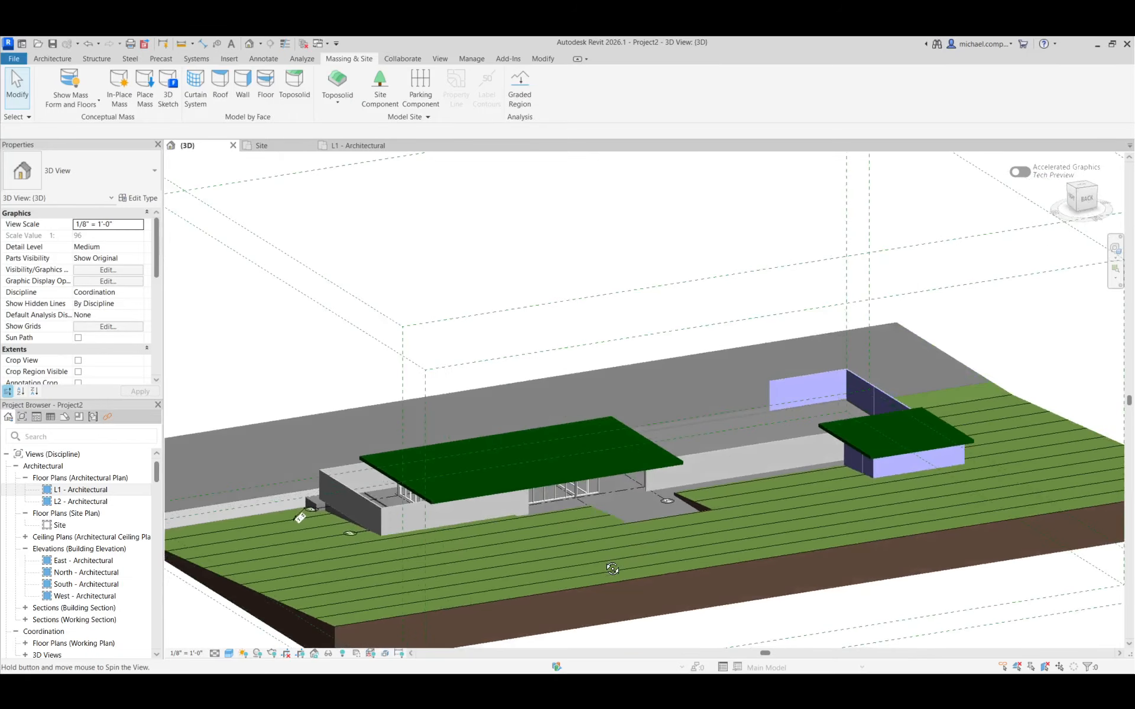
pyautogui.scroll(3, 933, 485)
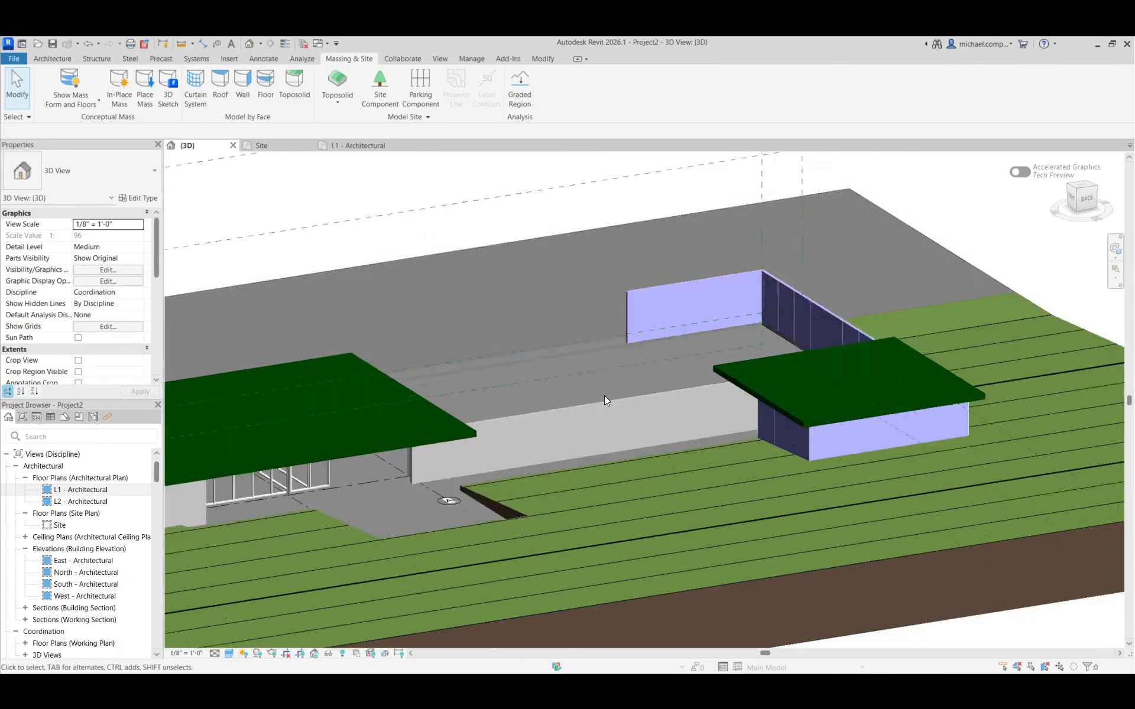
pyautogui.scroll(-4, 604, 395)
pyautogui.scroll(4, 820, 427)
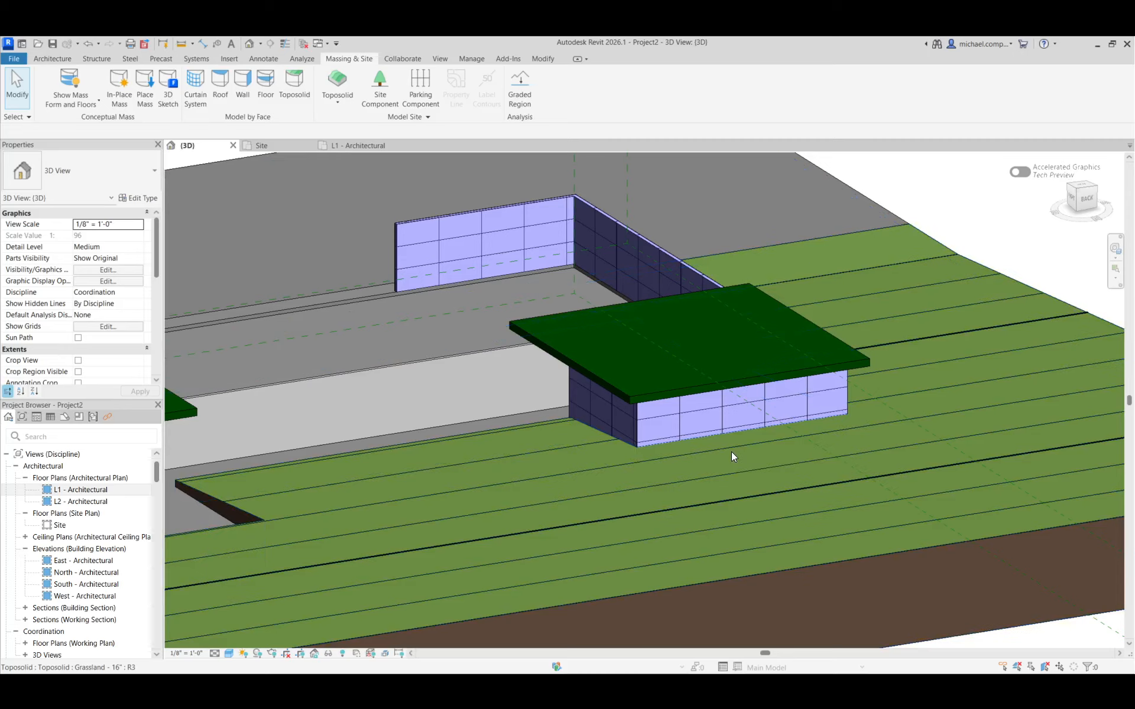
# Switch to Chrome and examine the pavilion gallery photo of the travertine wall's end beside the long bench
pyautogui.hotkey('alt', 'Tab')
pyautogui.click(636, 379)
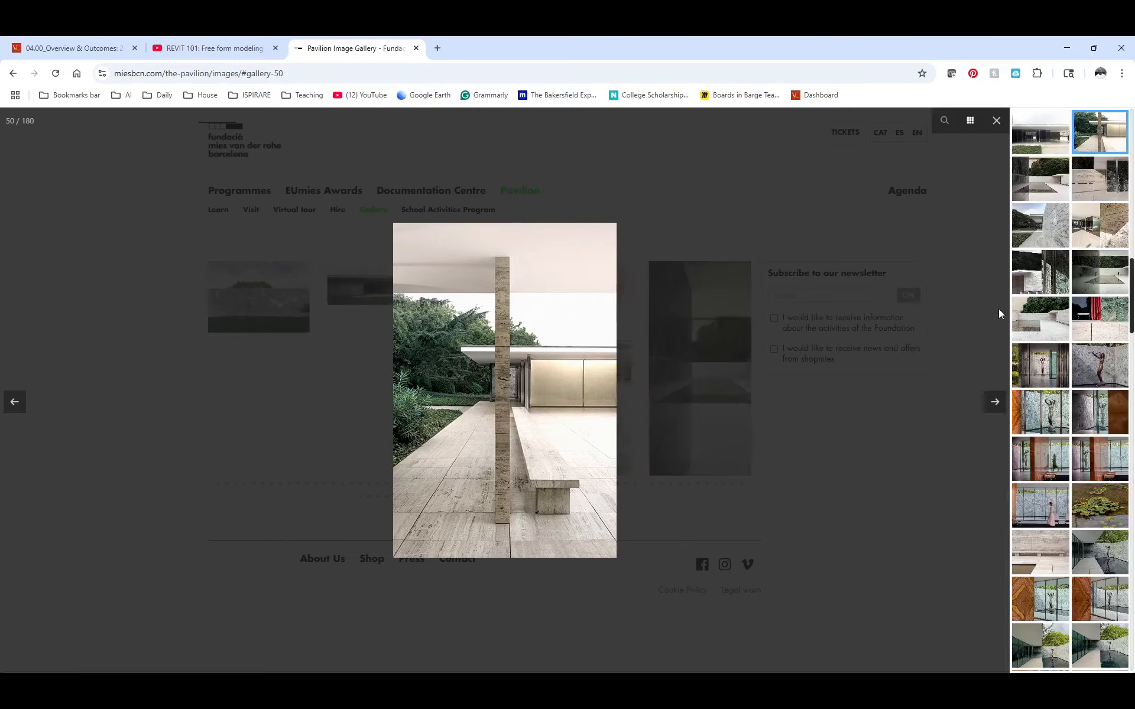
# Search the pavilion gallery thumbnails for wall views and open the photo of the small pool court with the statue
pyautogui.scroll(12, 1077, 360)
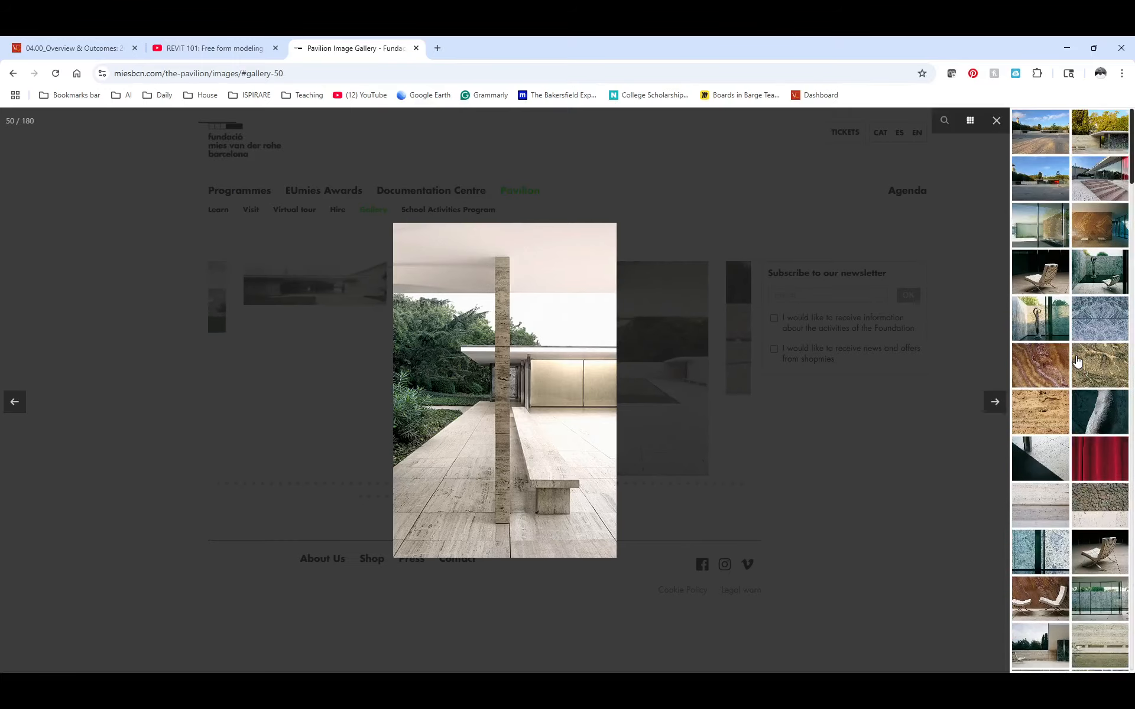
pyautogui.scroll(-4, 1086, 437)
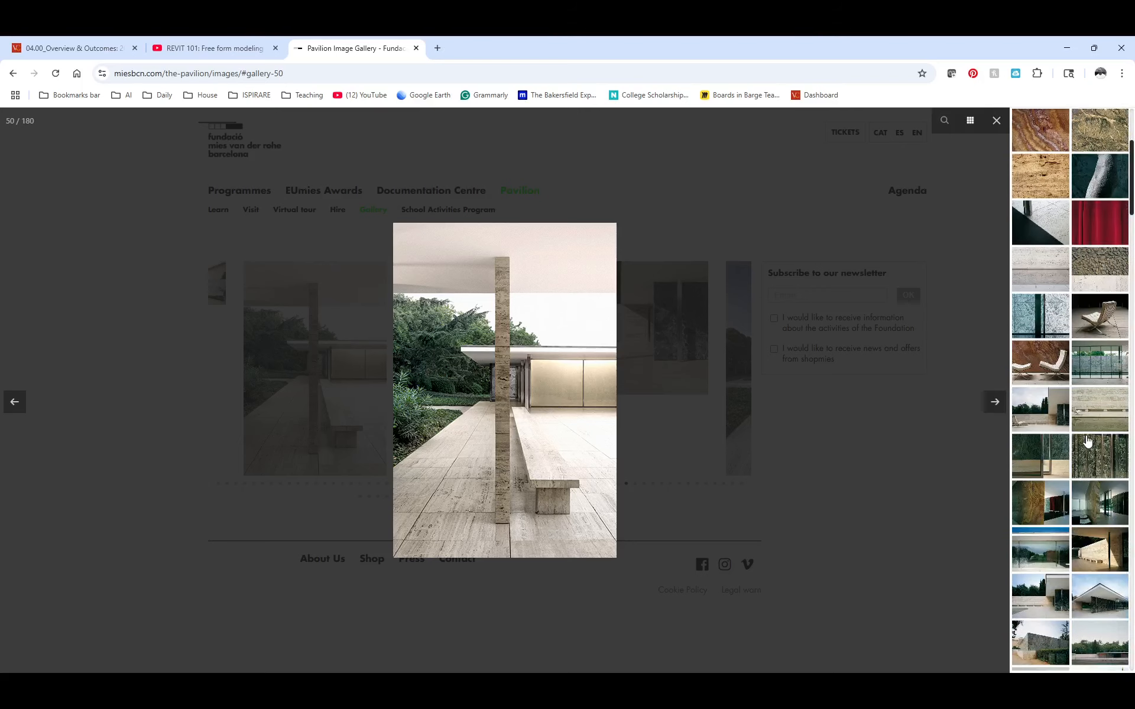
pyautogui.scroll(-2, 1087, 440)
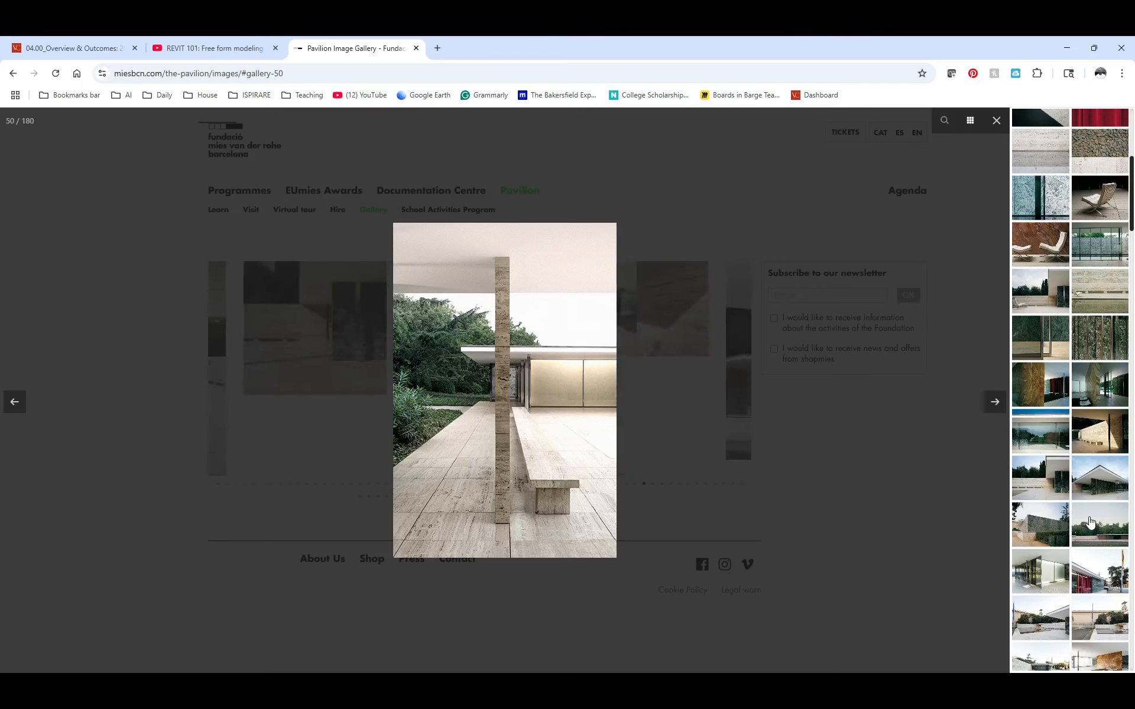
pyautogui.scroll(-3, 1094, 532)
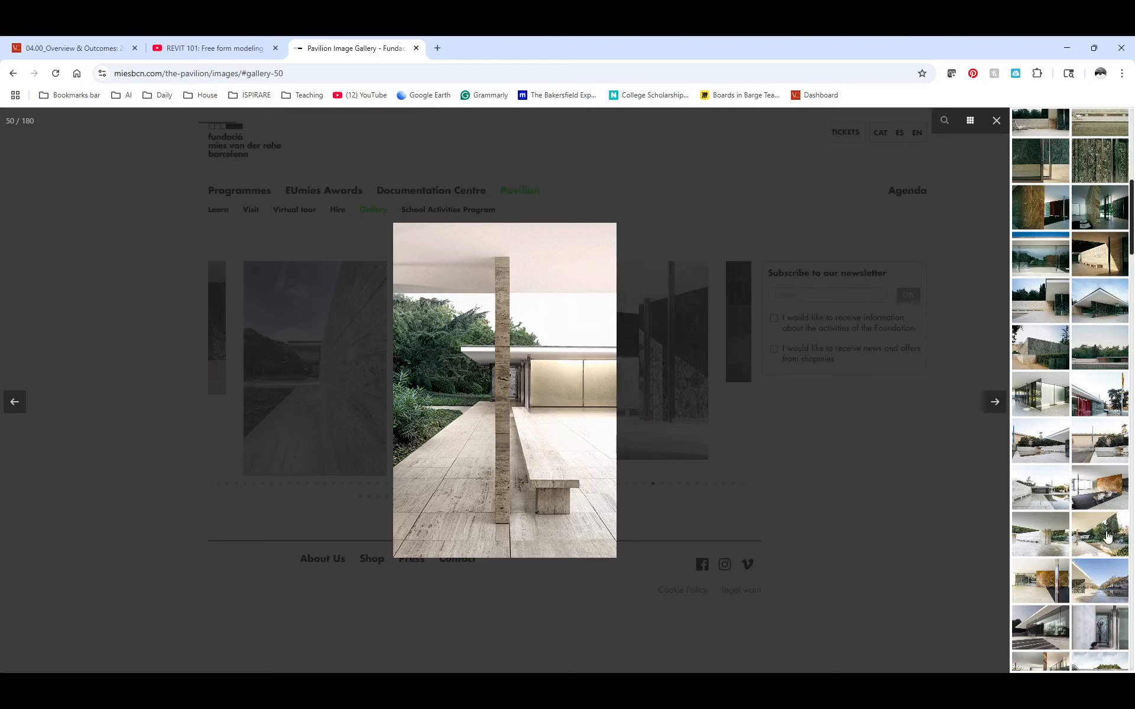
pyautogui.scroll(-4, 1107, 541)
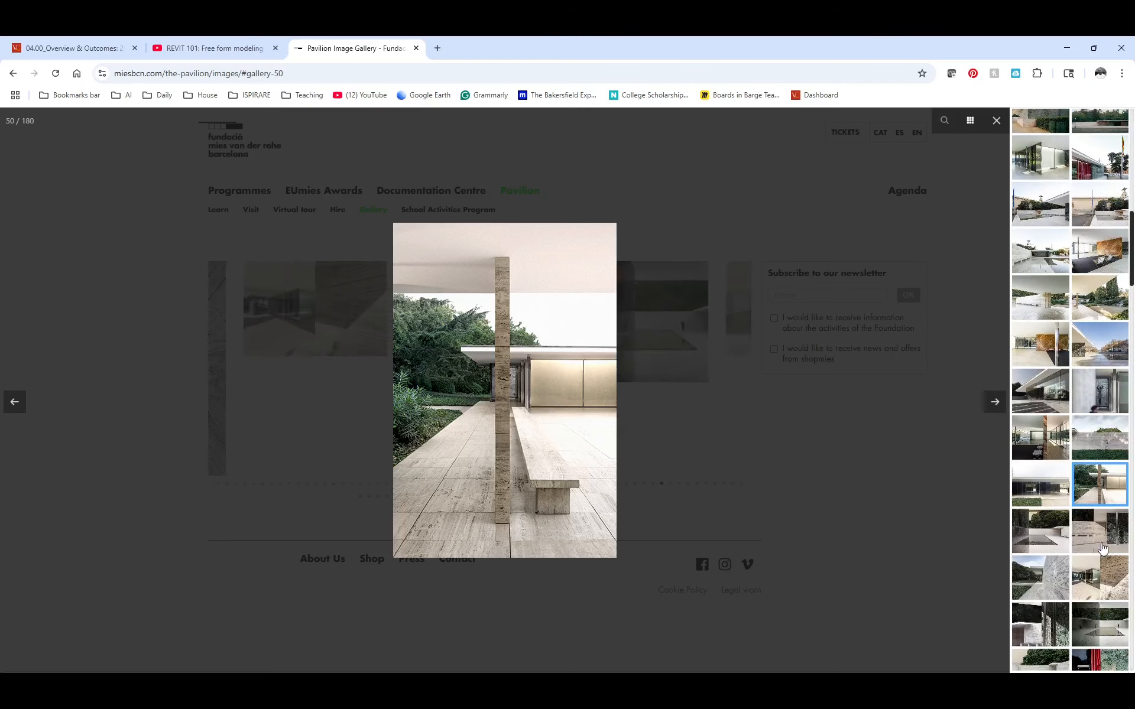
pyautogui.scroll(-3, 1100, 485)
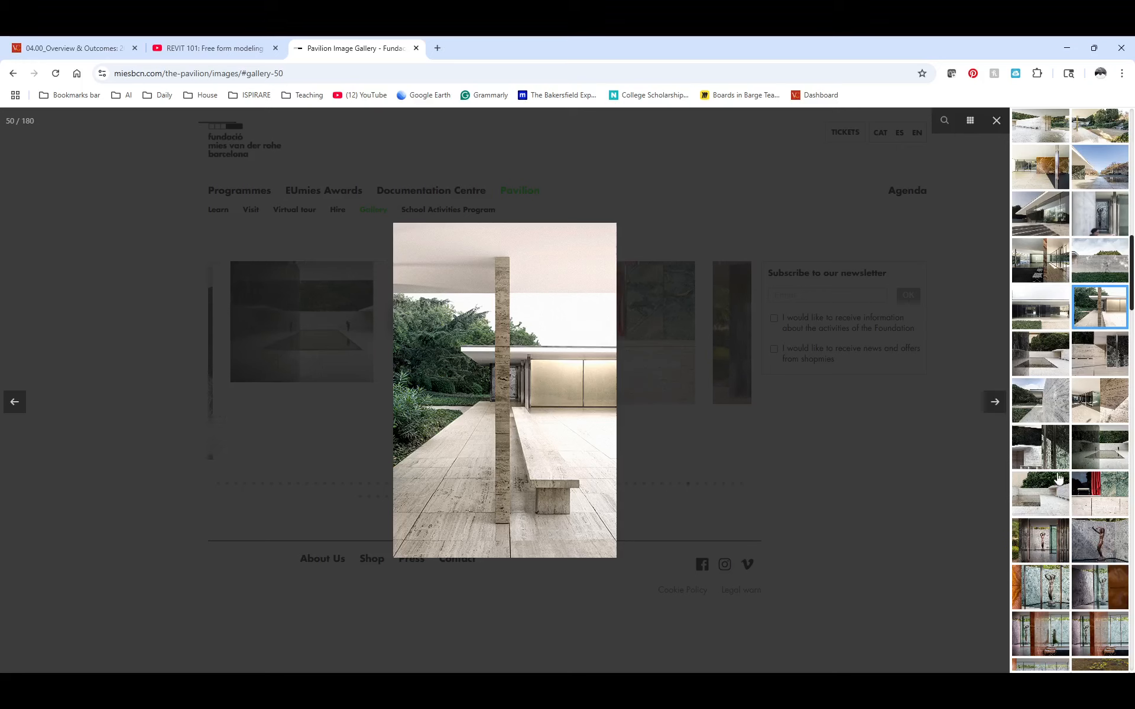
pyautogui.click(1098, 455)
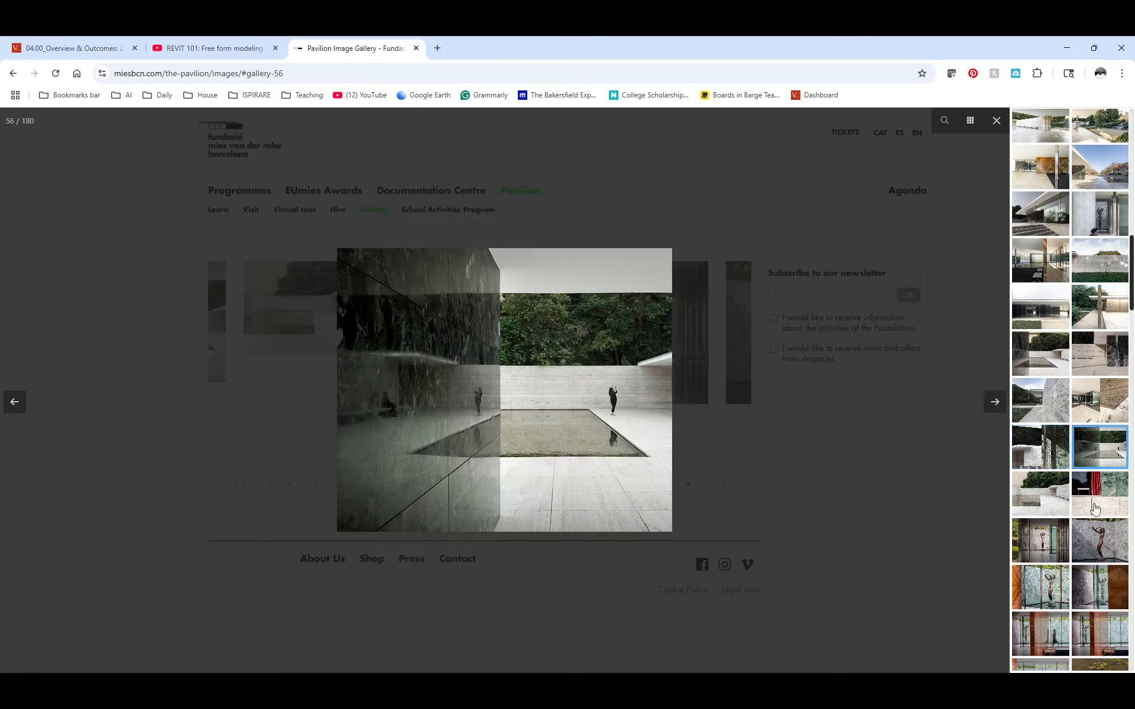
# Examine the gallery photos of the pavilion's street front, its glazing, and the travertine wall beside the green marble
pyautogui.scroll(-3, 1101, 523)
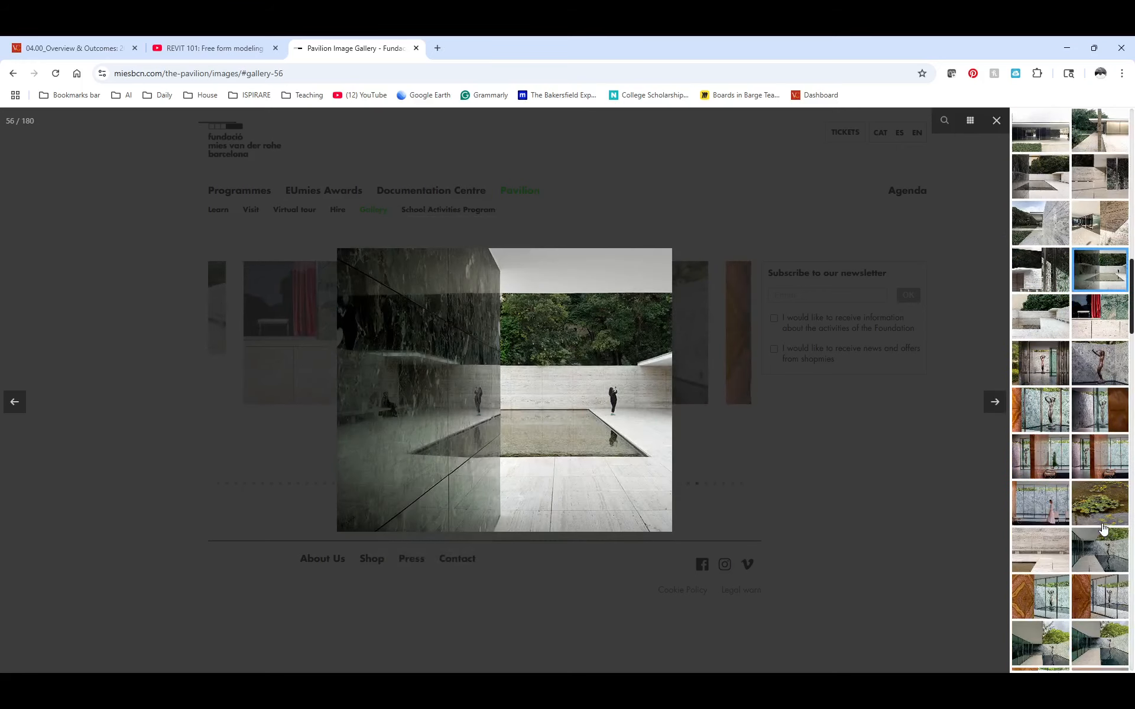
pyautogui.scroll(-5, 1103, 528)
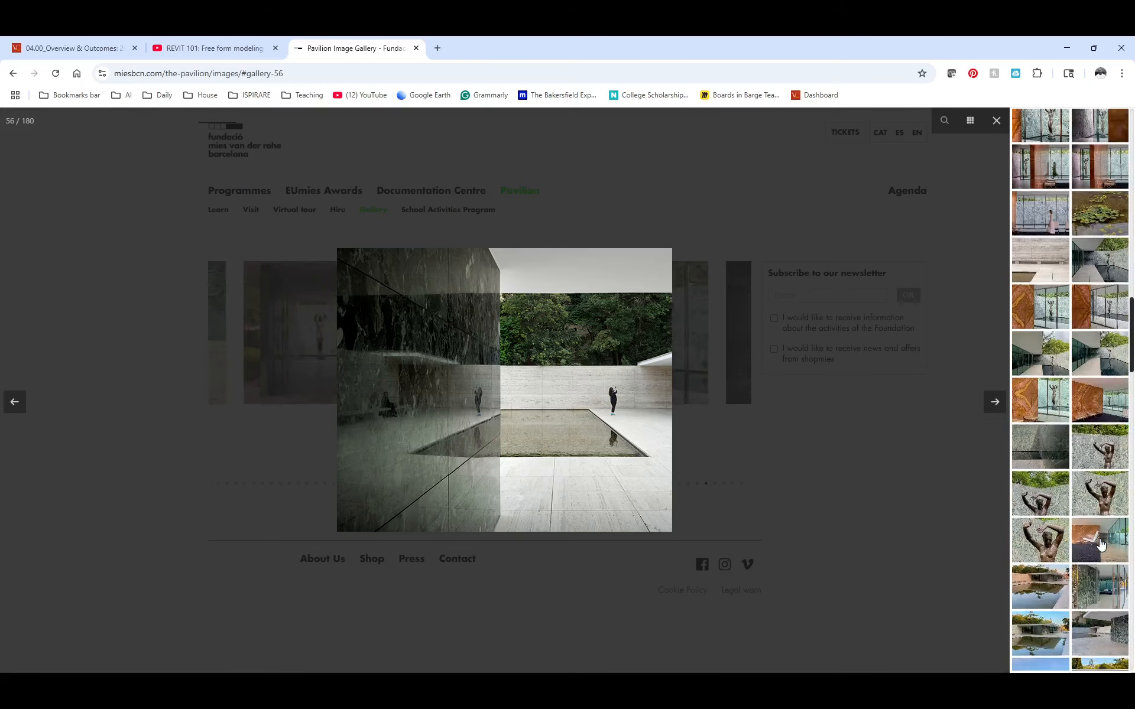
pyautogui.scroll(-2, 1101, 544)
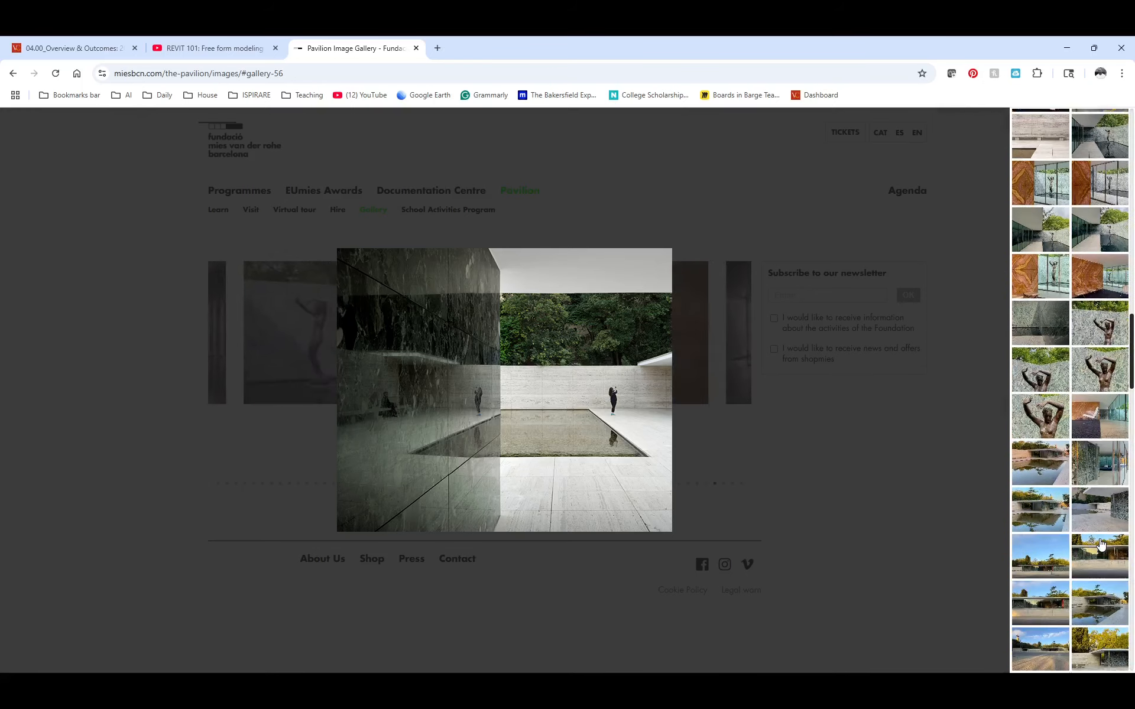
pyautogui.click(1100, 555)
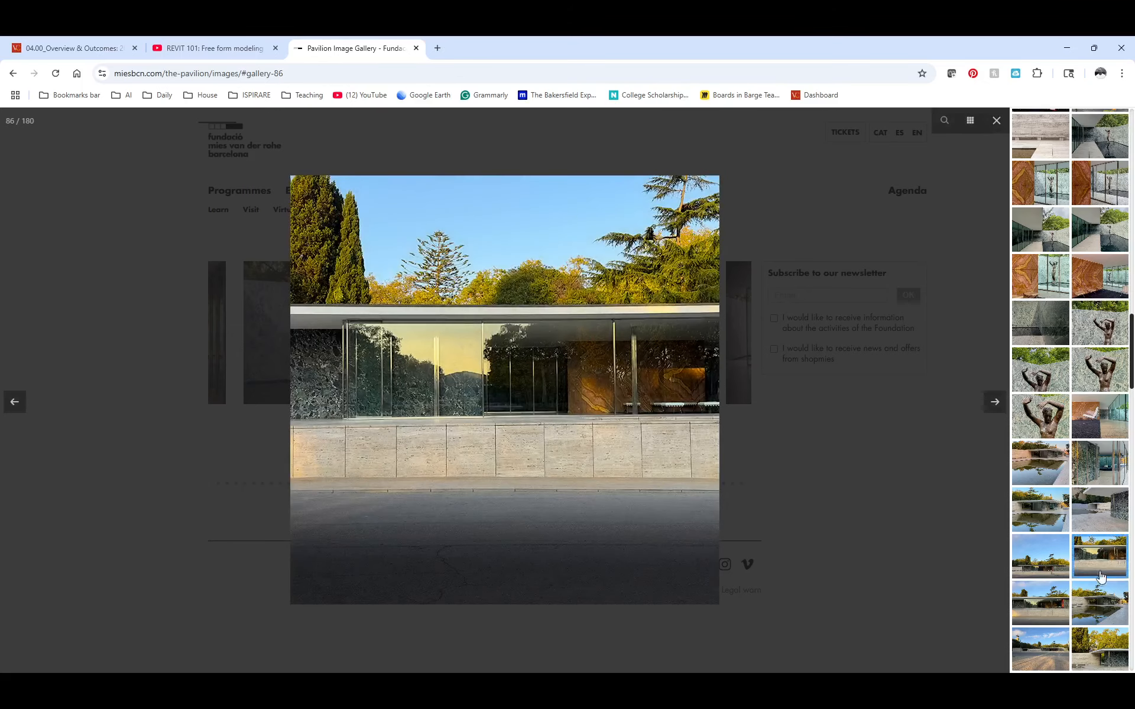
pyautogui.click(1098, 607)
pyautogui.click(1100, 657)
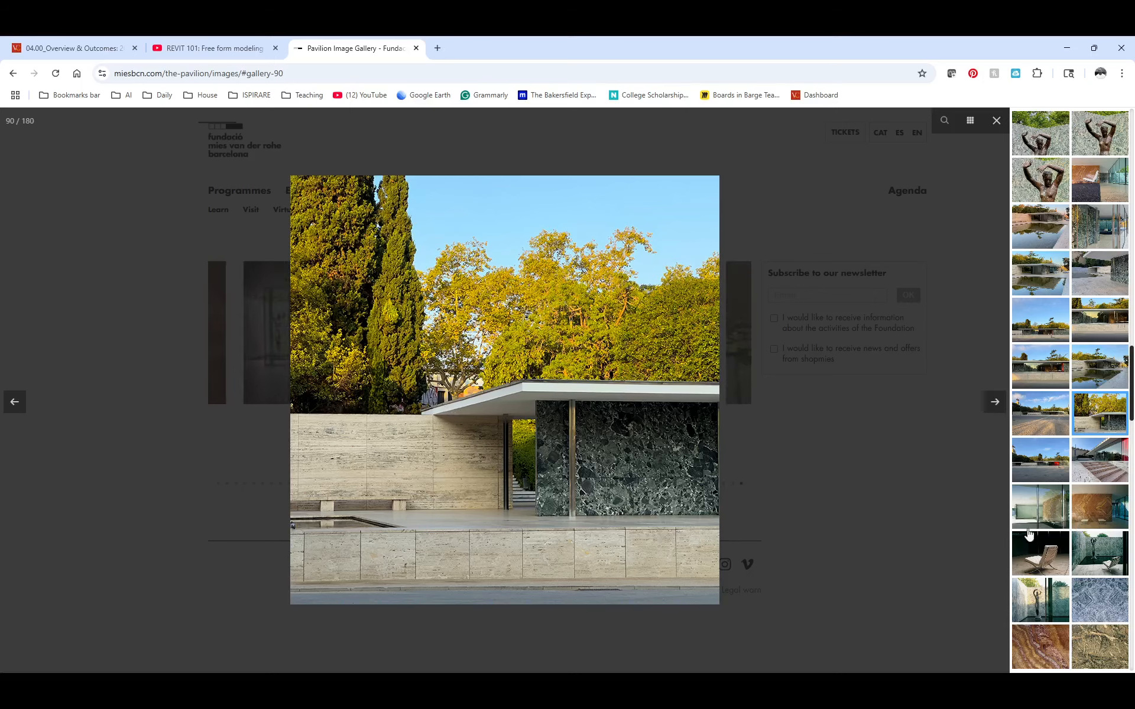
pyautogui.scroll(-5, 1102, 557)
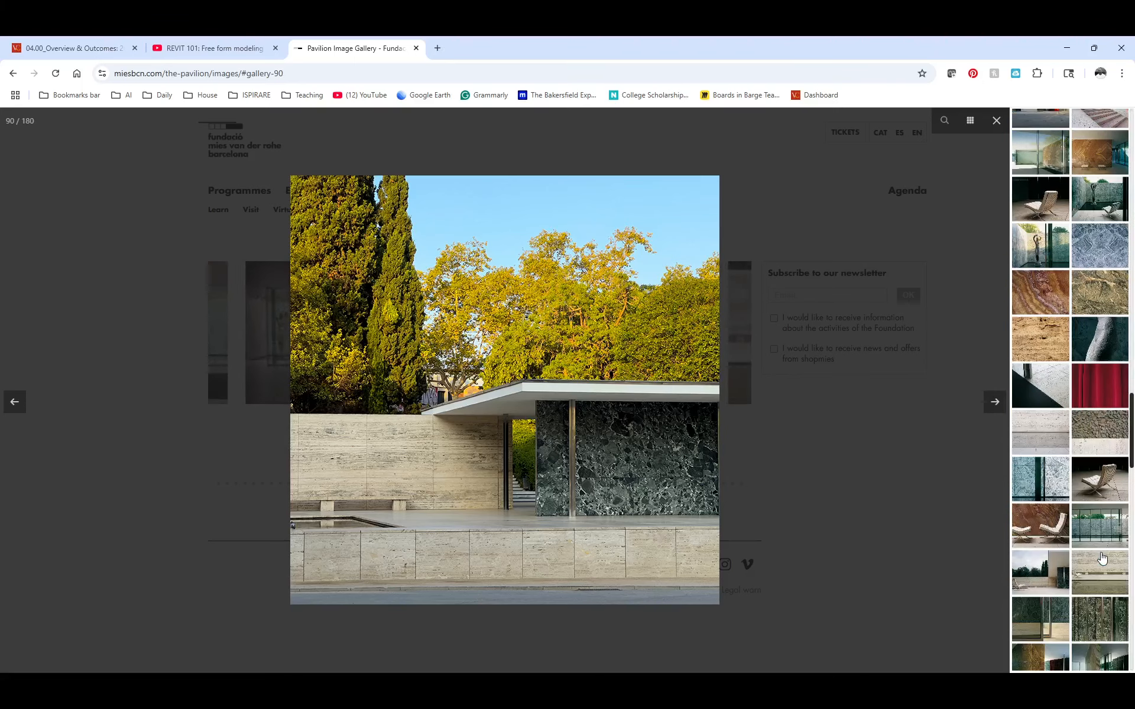
# Examine the gallery photos of the long travertine wall with its bench and of the main roof's corner
pyautogui.click(1100, 565)
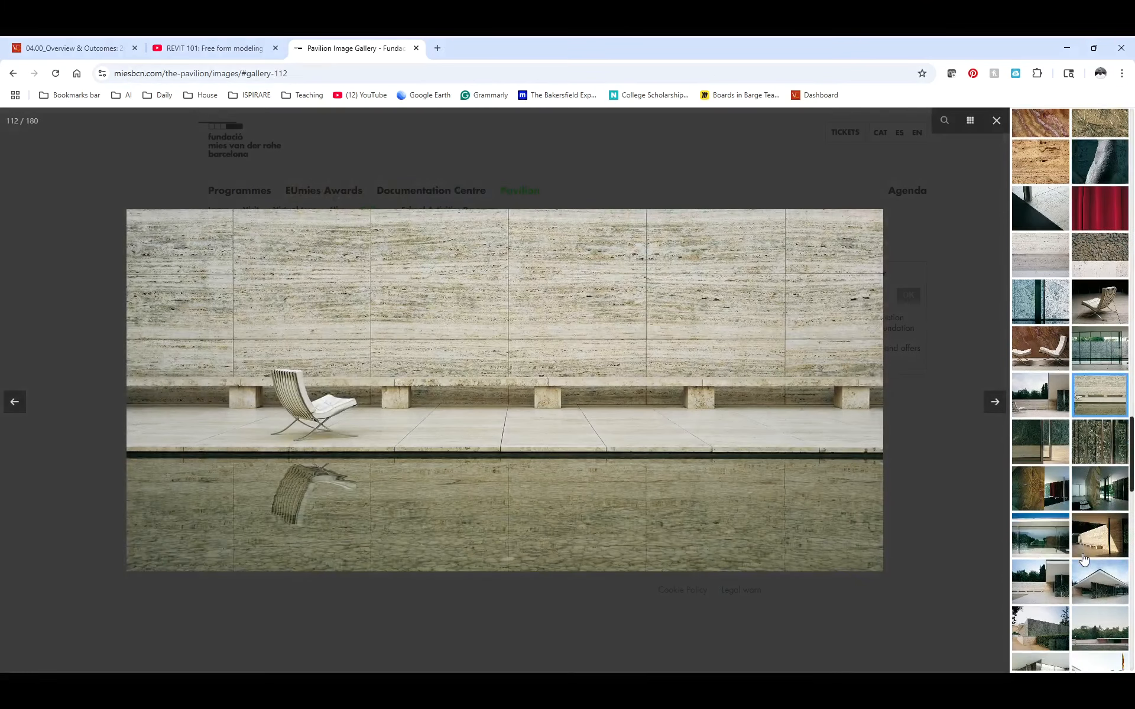
pyautogui.click(1097, 549)
pyautogui.click(1050, 551)
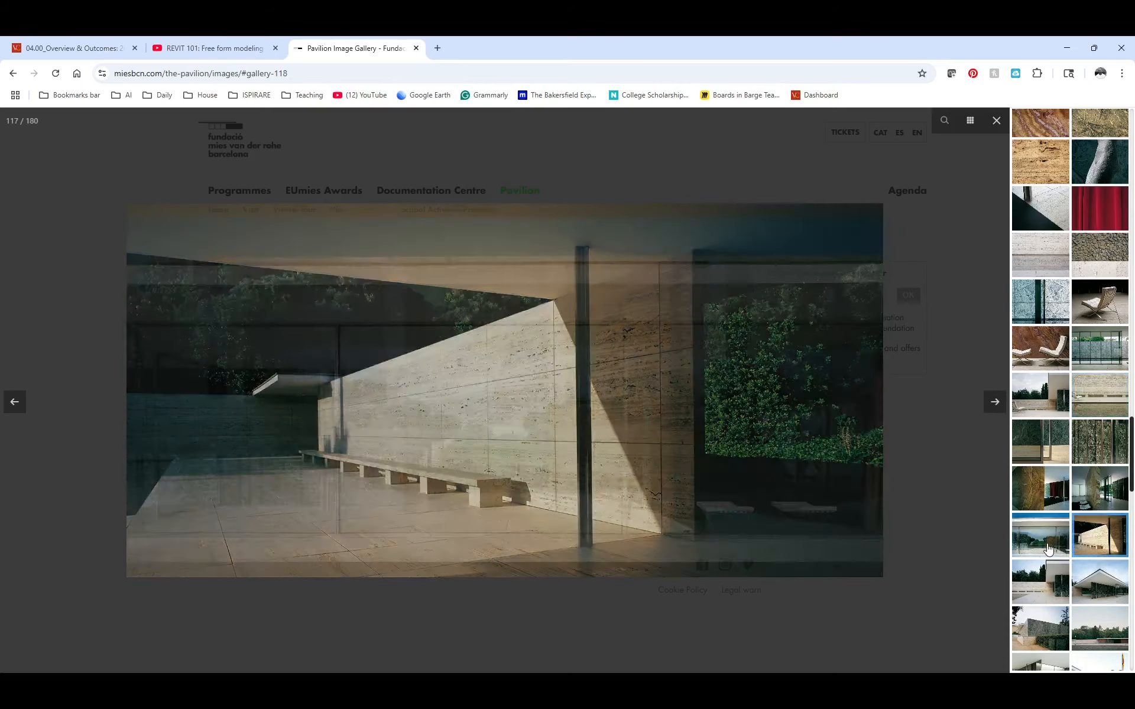
pyautogui.click(1050, 587)
pyautogui.click(1091, 594)
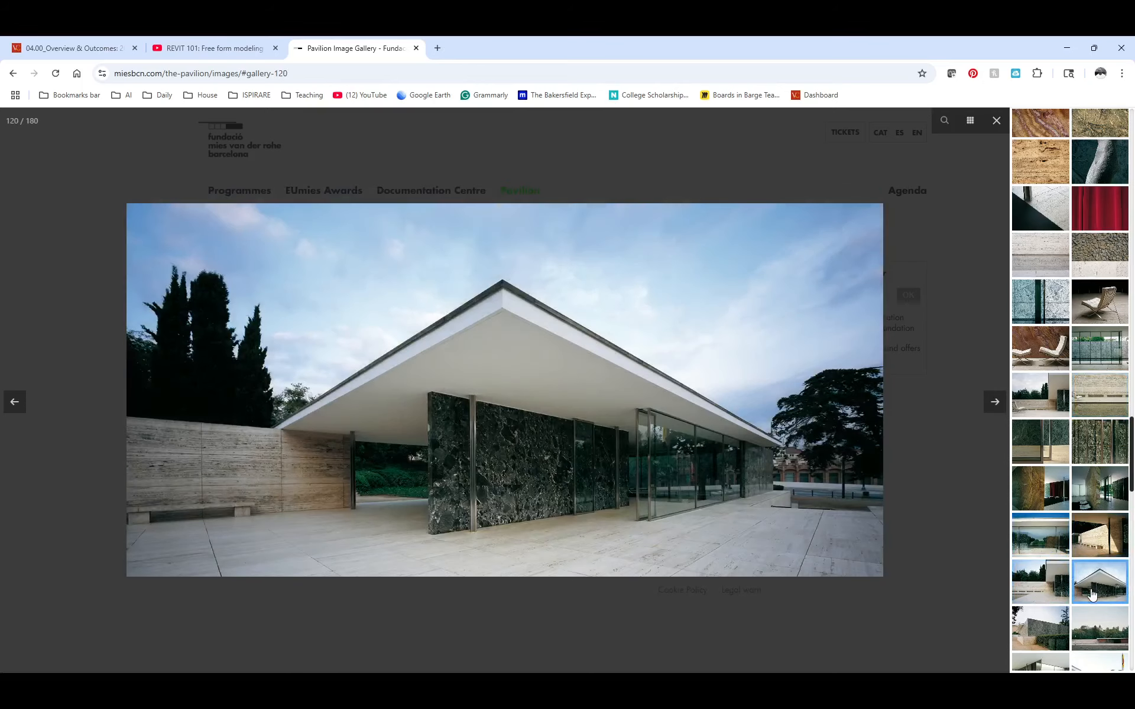
pyautogui.click(1053, 624)
pyautogui.click(1093, 627)
# Examine the gallery photos of the large pool, its enclosing travertine walls, and the small annex's window opening beside the garden
pyautogui.scroll(-4, 1092, 621)
pyautogui.click(1051, 491)
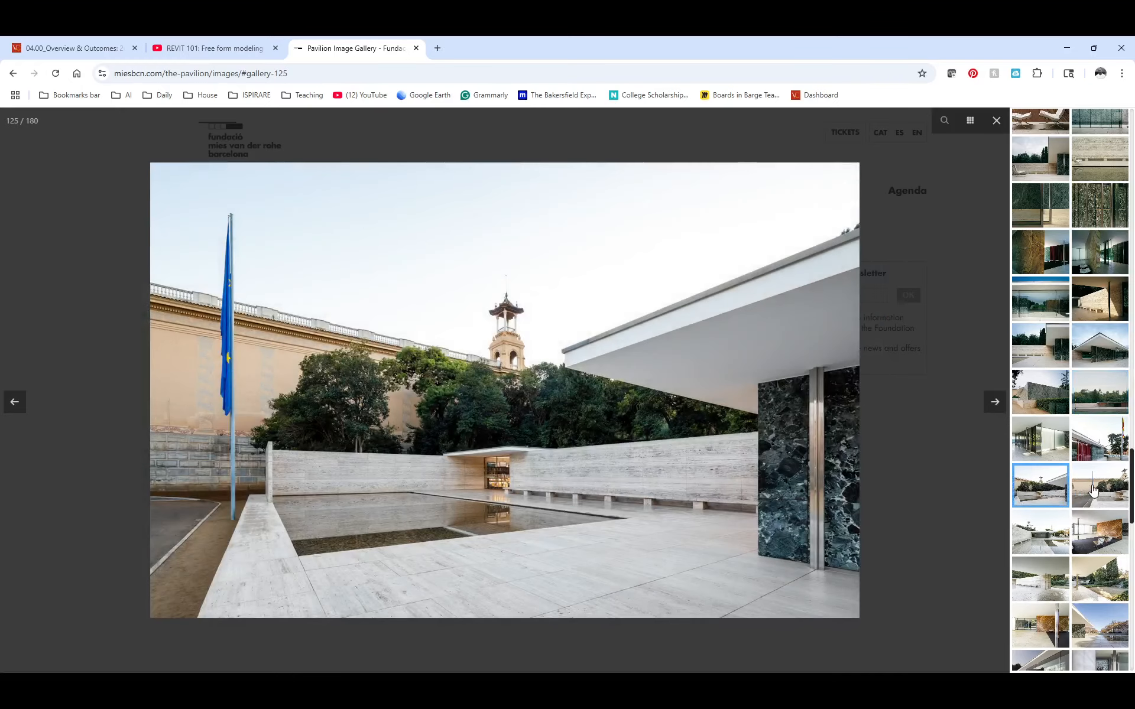
pyautogui.click(1093, 491)
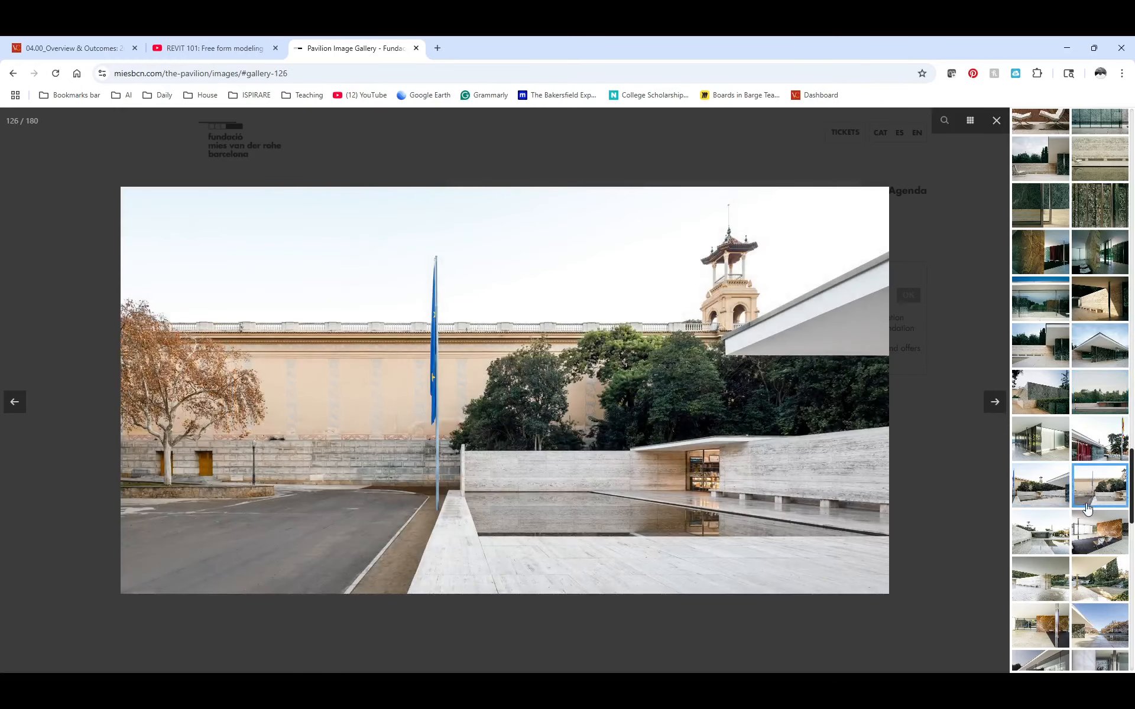
pyautogui.click(1099, 577)
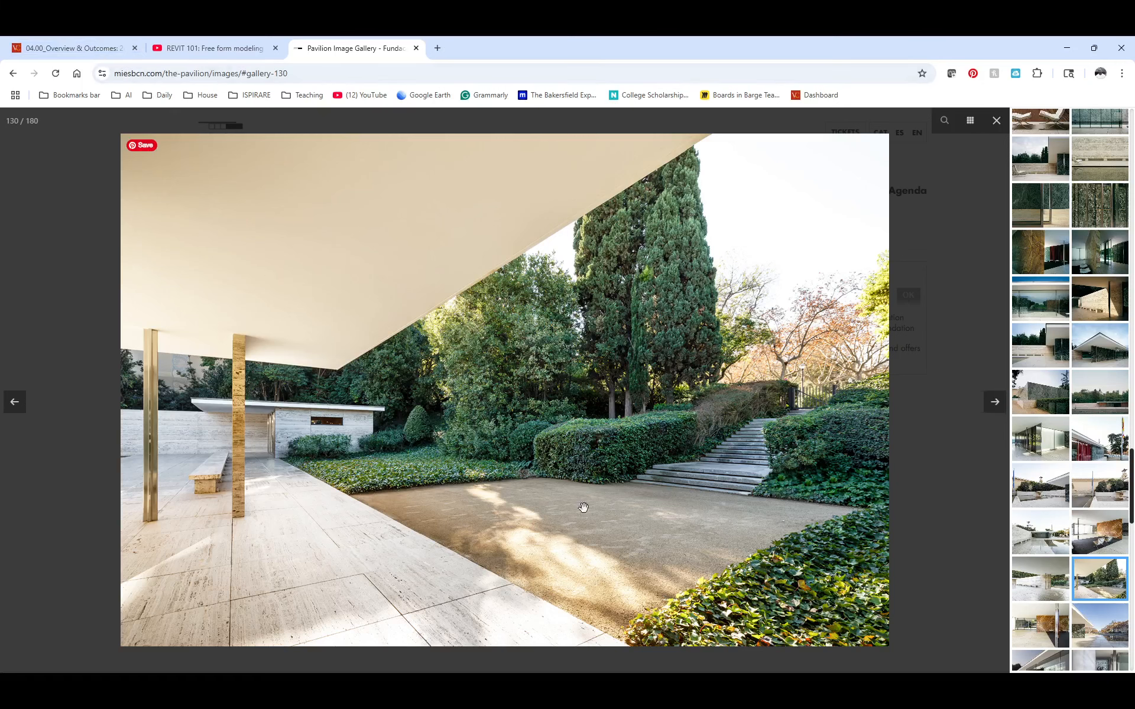
# Switch to Revit and temporarily isolate the travertine wall mass that wraps the small roofed building in the 3D view
pyautogui.hotkey('alt', 'Tab')
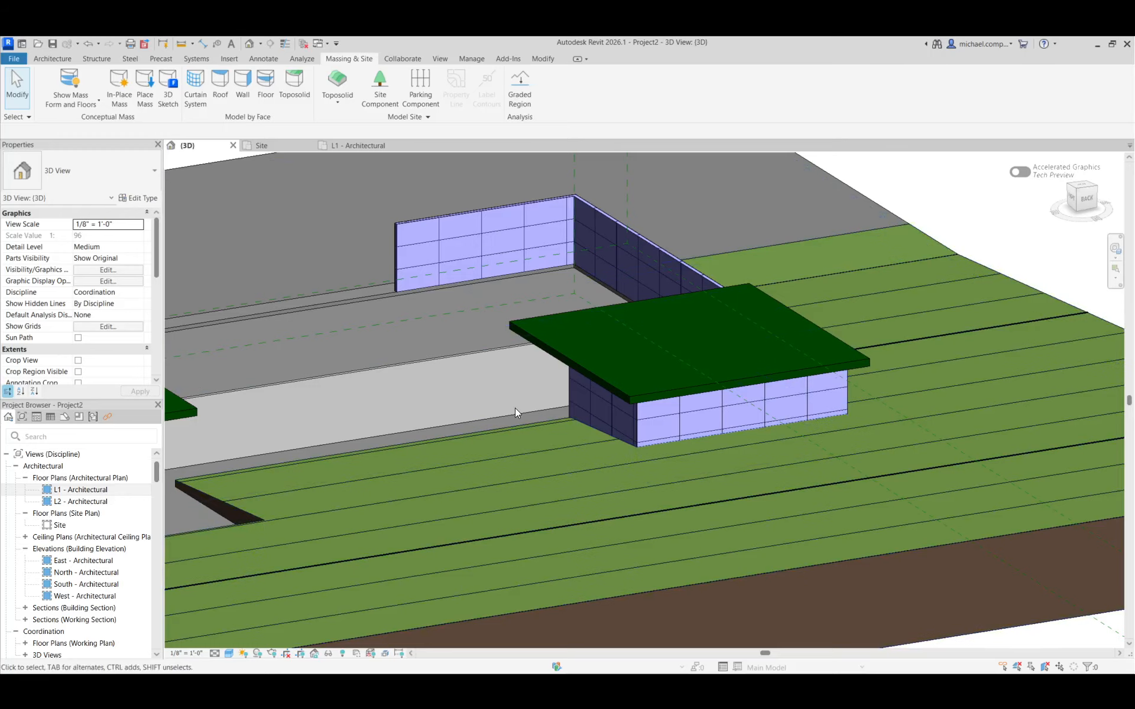
pyautogui.scroll(-2, 662, 427)
pyautogui.scroll(-1, 662, 427)
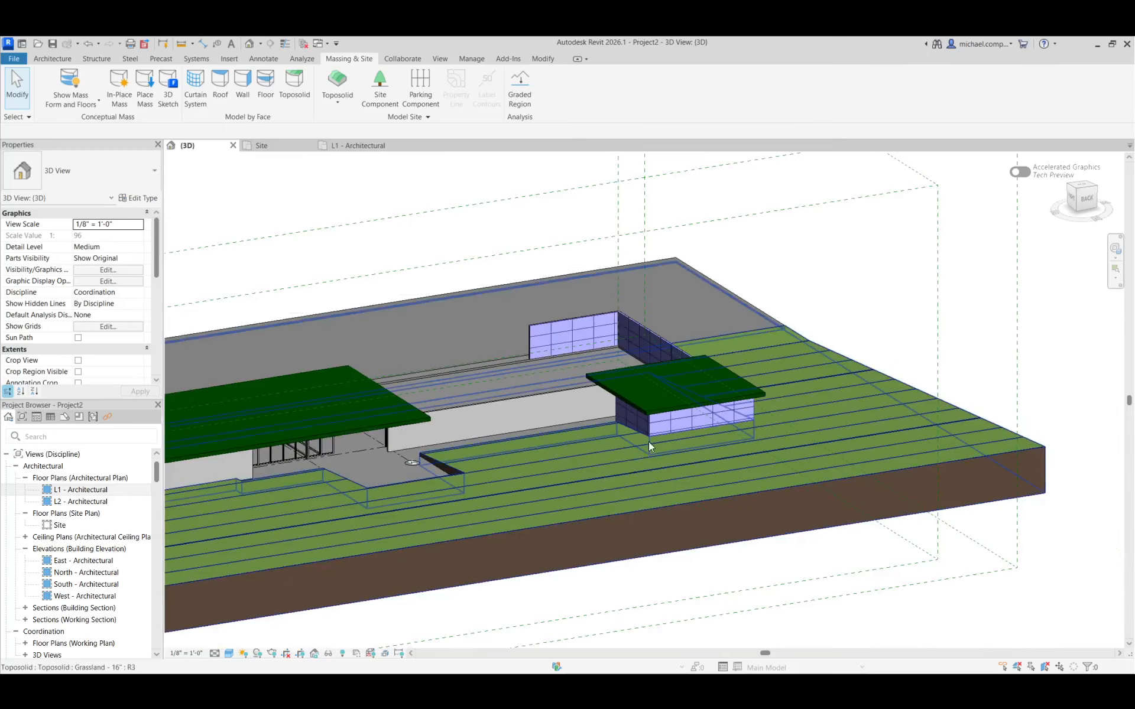
pyautogui.keyDown('shift'); pyautogui.moveTo(555, 476); pyautogui.dragTo(799, 439, button='middle'); pyautogui.keyUp('shift')
pyautogui.scroll(2, 406, 384)
pyautogui.scroll(2, 541, 383)
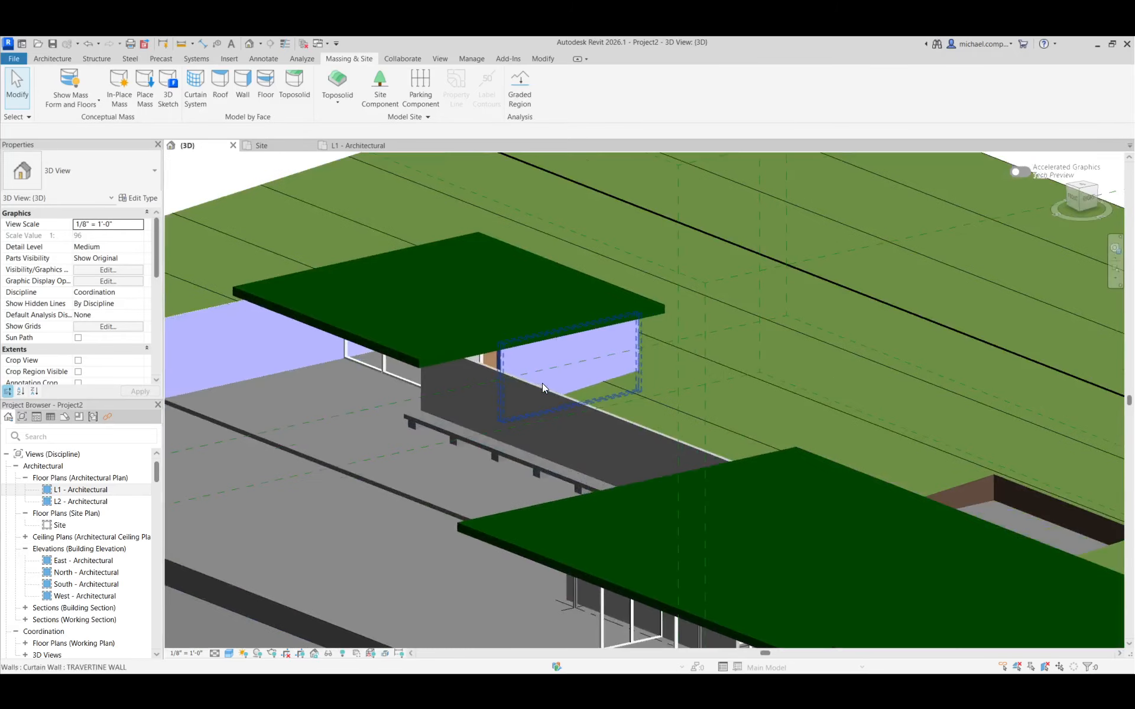
pyautogui.scroll(1, 580, 365)
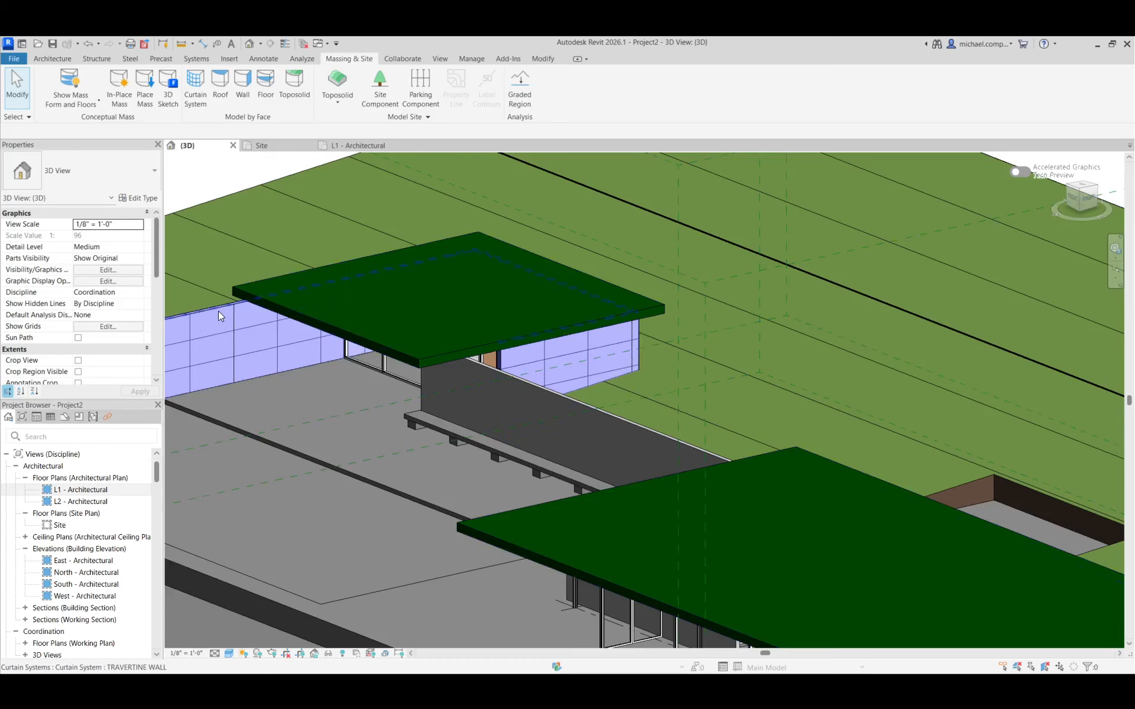
pyautogui.press('Tab')
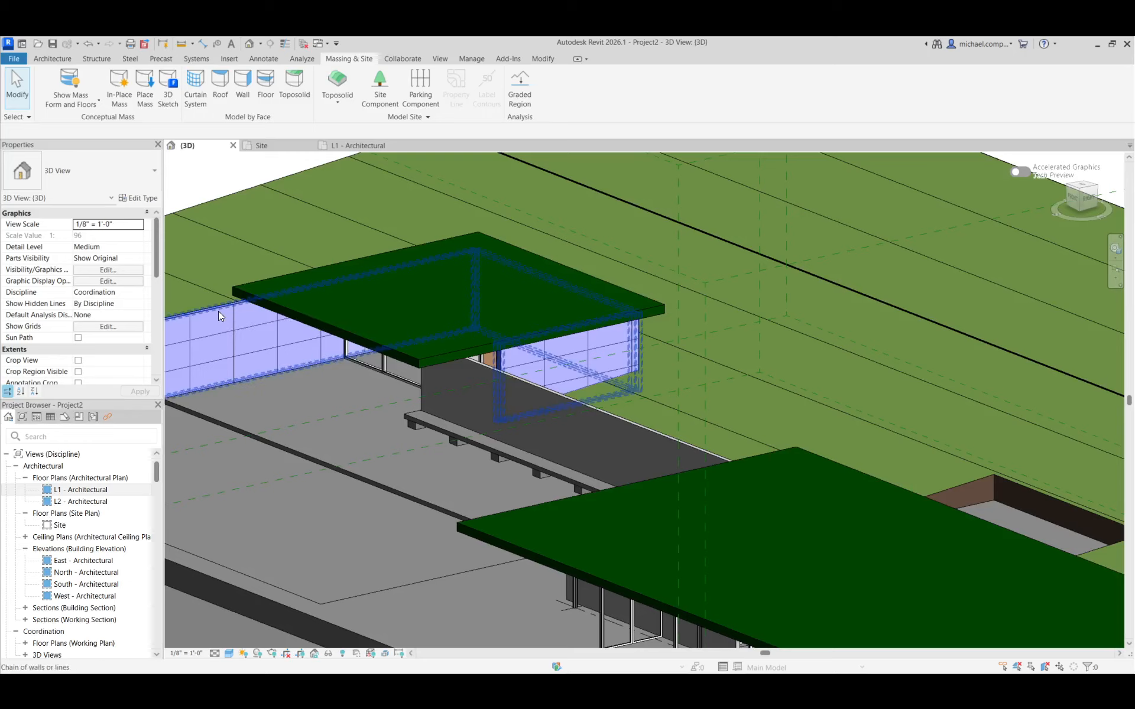
pyautogui.click(218, 311)
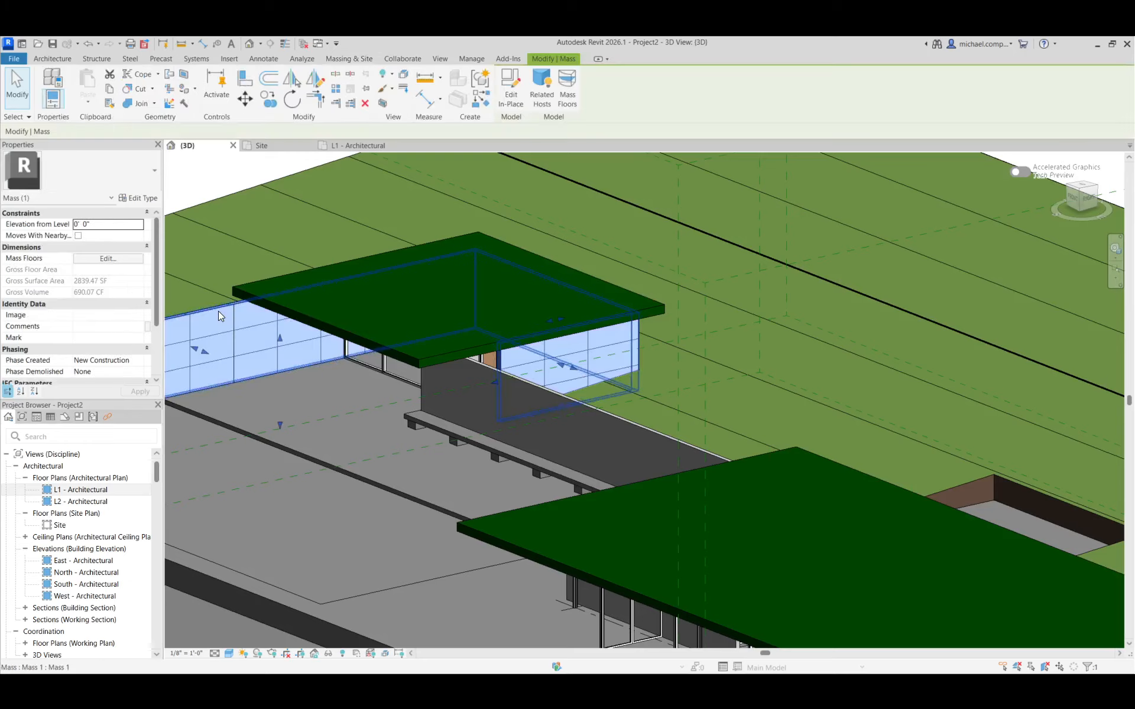
pyautogui.click(328, 653)
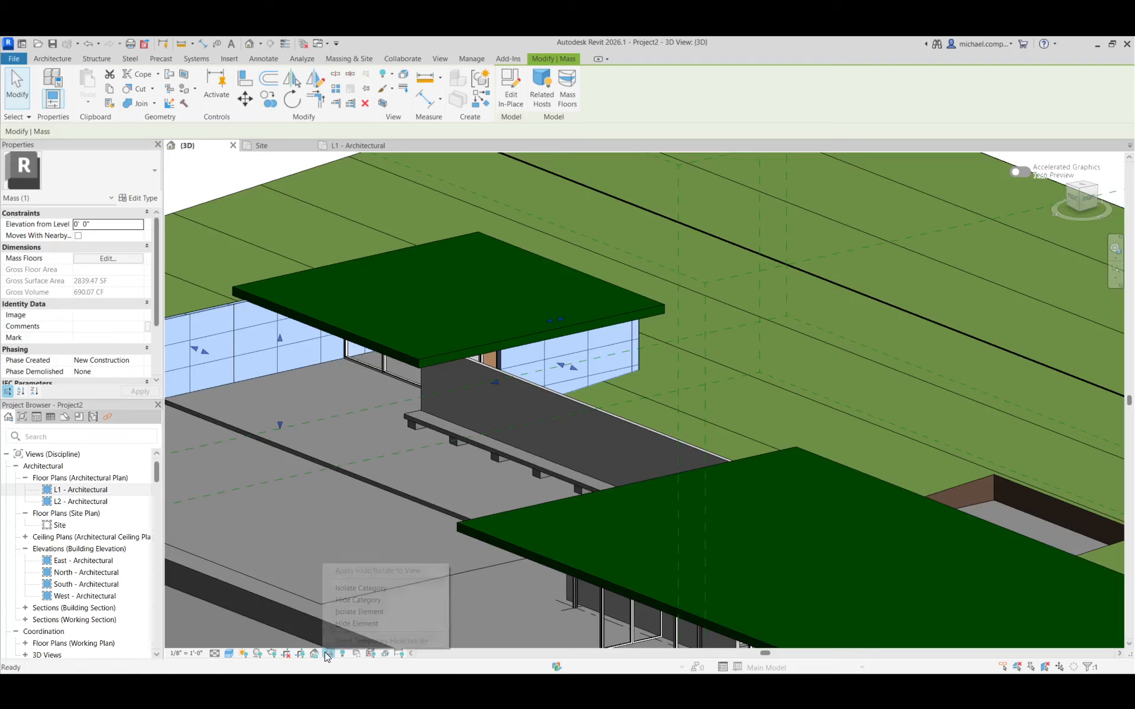
pyautogui.click(379, 612)
pyautogui.click(719, 459)
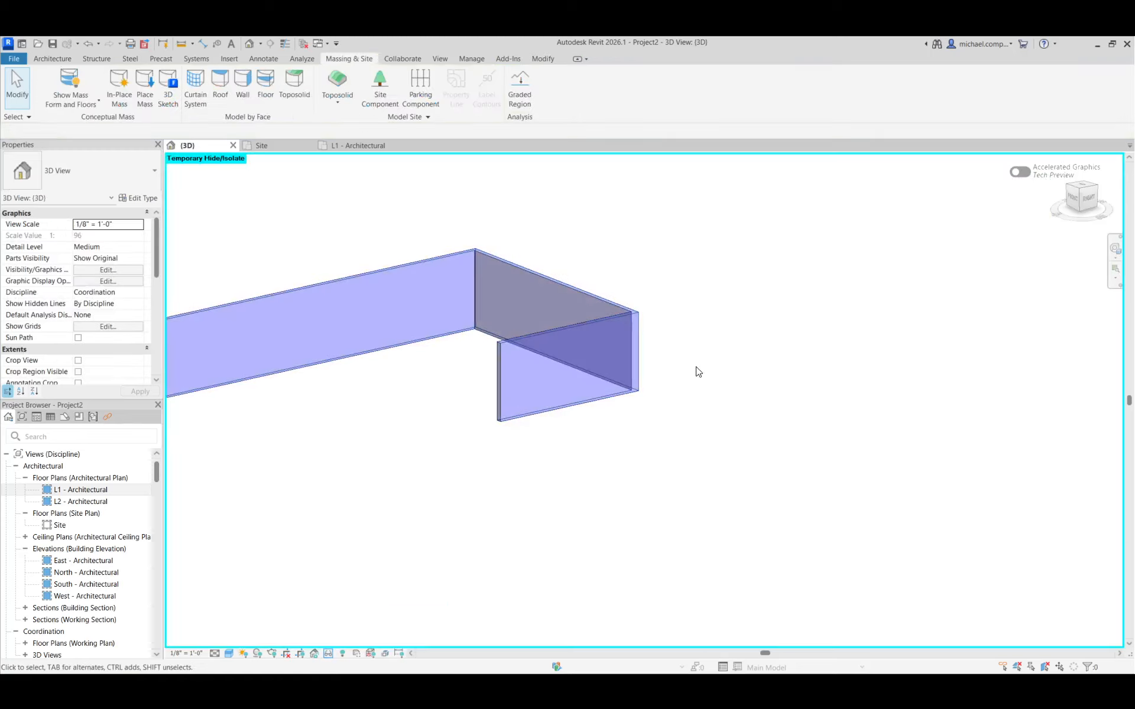
# Open the isolated wall mass for in-place editing and set the work plane to the outer face of its short end wall
pyautogui.click(634, 319)
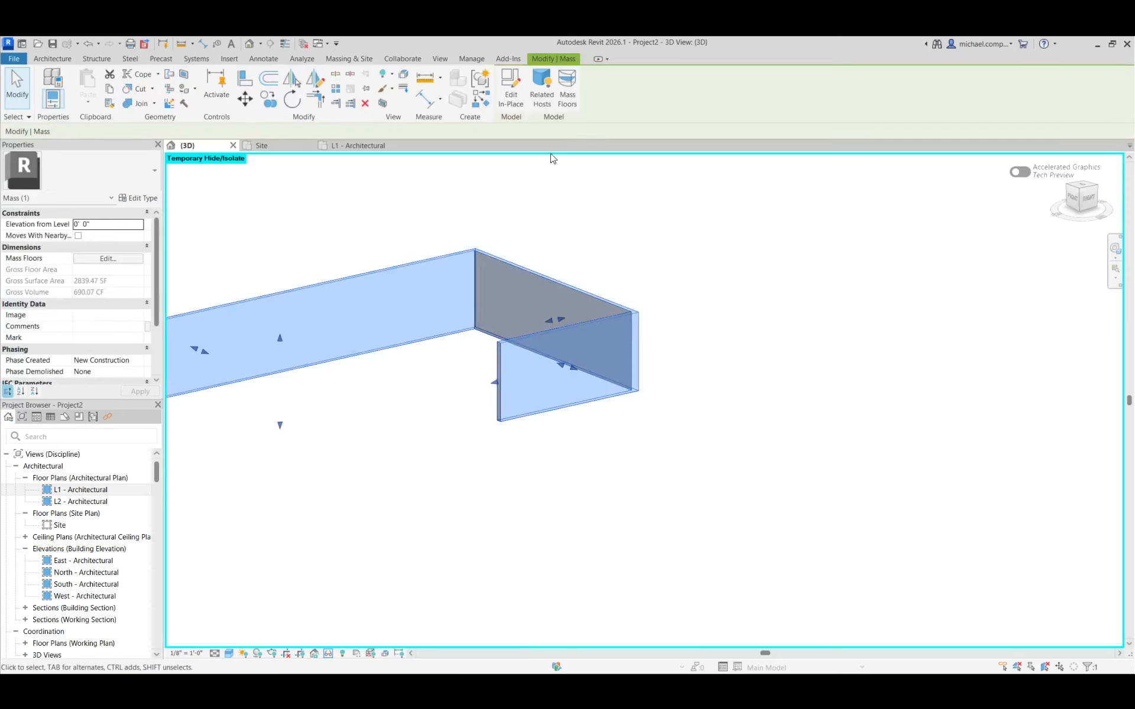
pyautogui.click(508, 98)
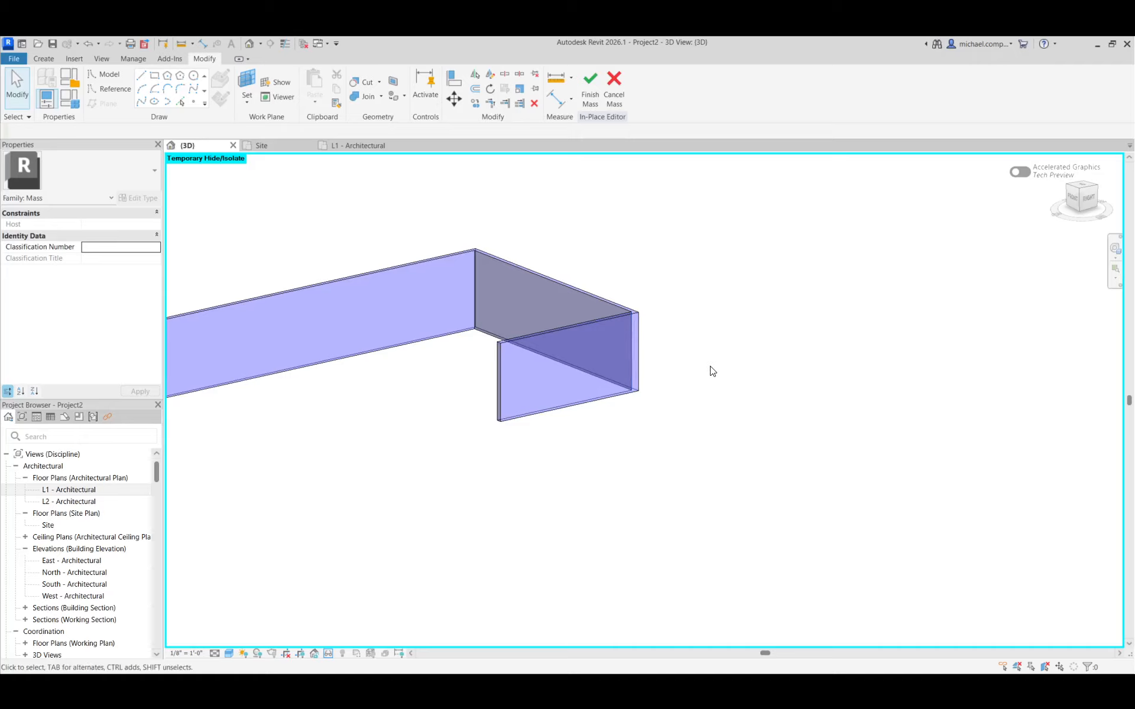
pyautogui.click(51, 59)
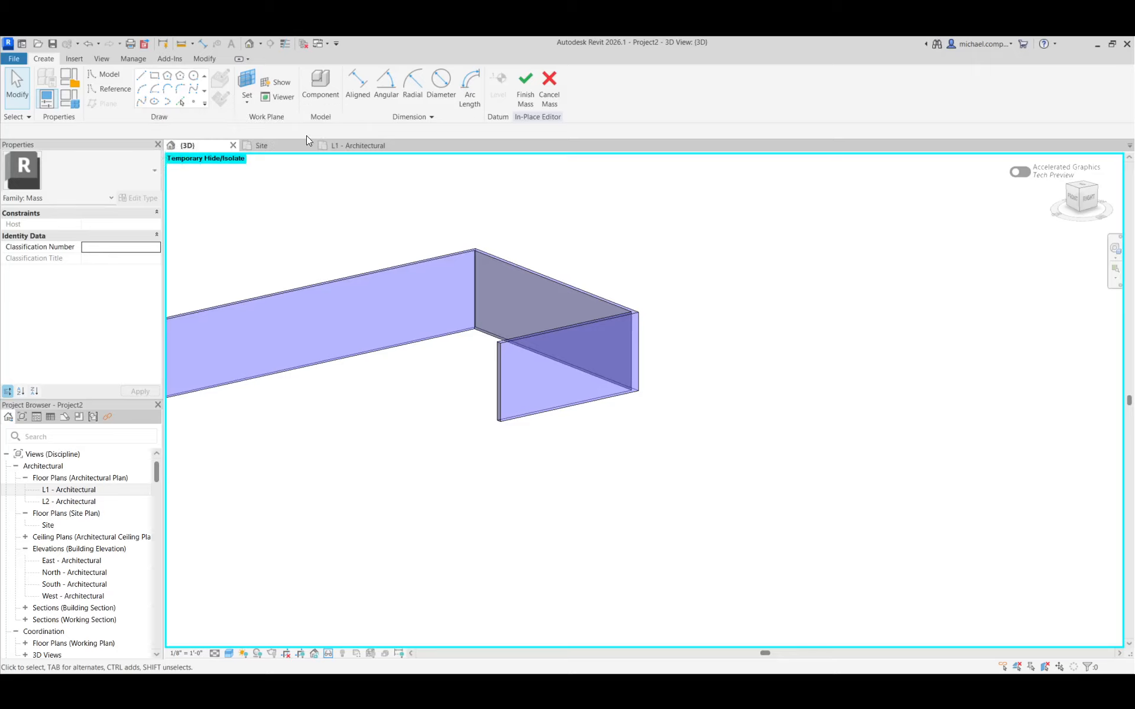
pyautogui.click(246, 83)
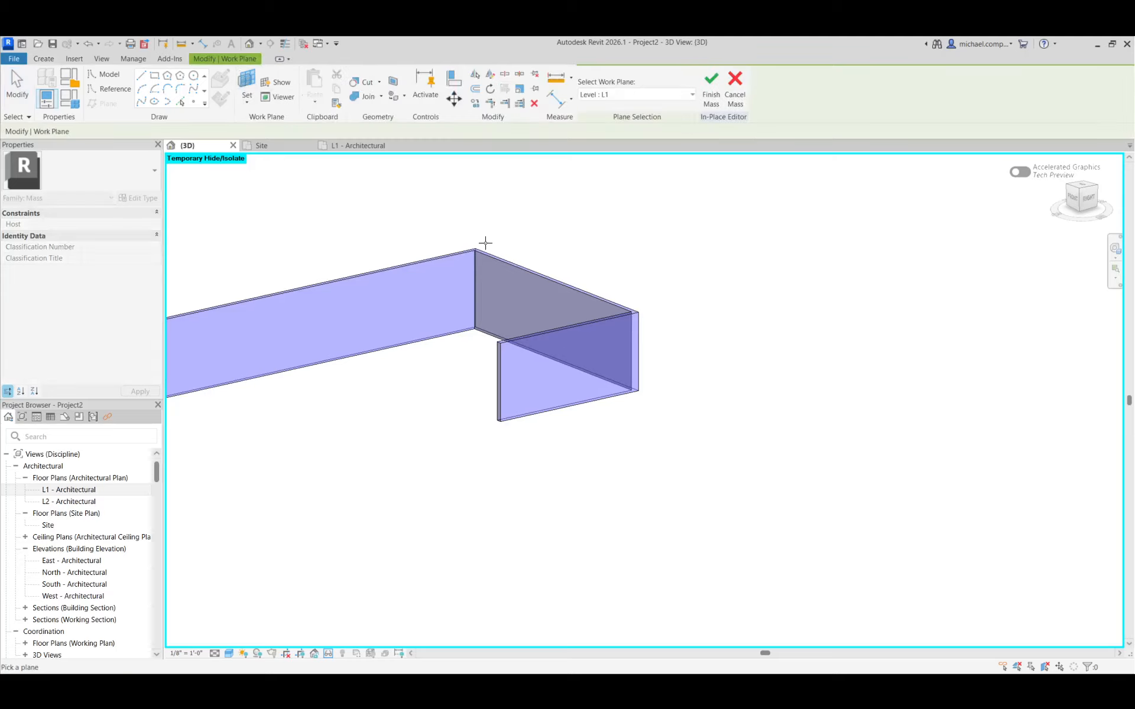
pyautogui.scroll(4, 602, 320)
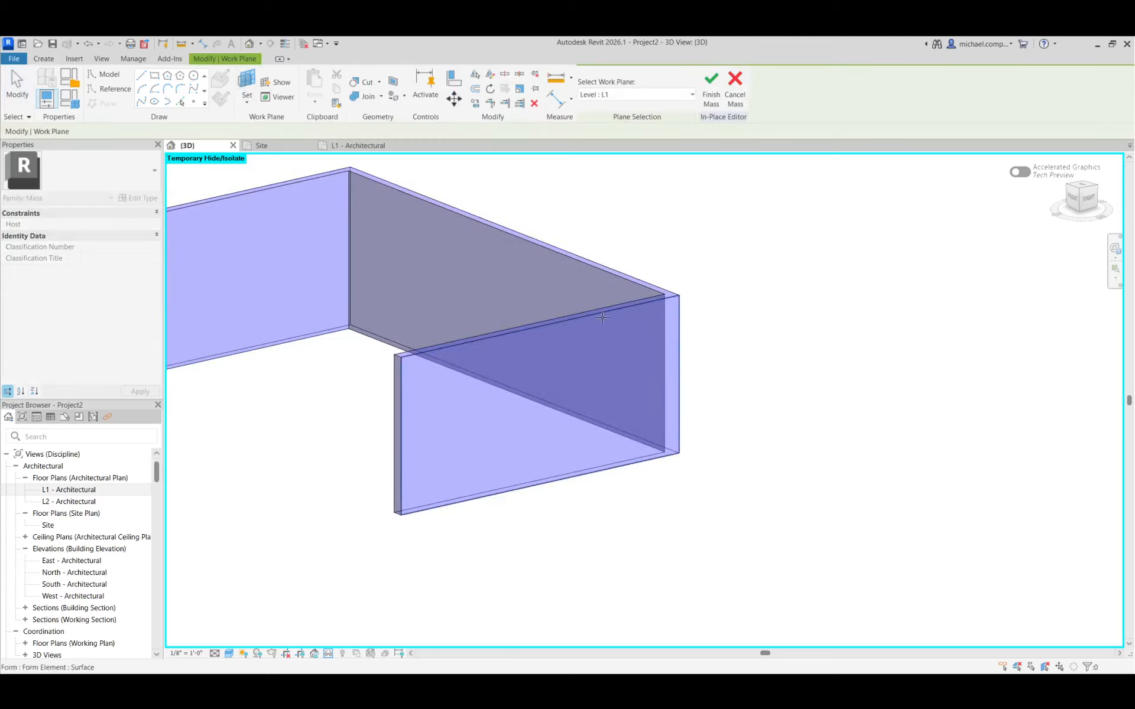
pyautogui.click(603, 320)
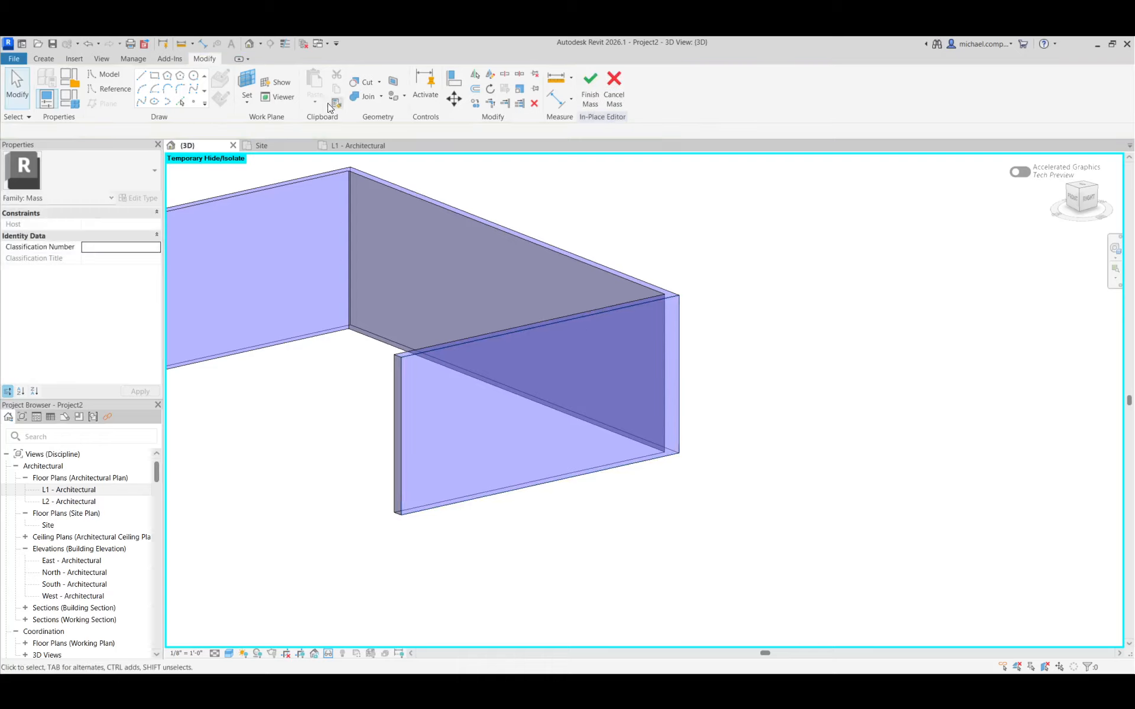
# Sketch a horizontal rectangle about 9' wide on the outer face of the short end wall for the window opening
pyautogui.click(155, 77)
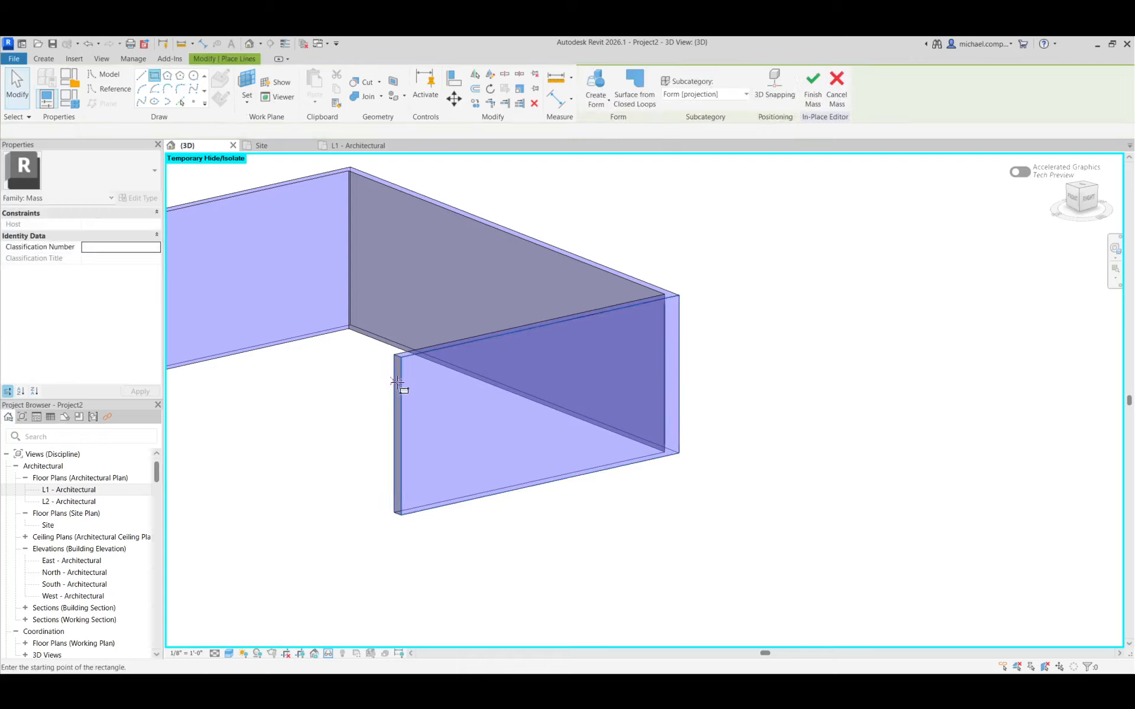
pyautogui.click(472, 361)
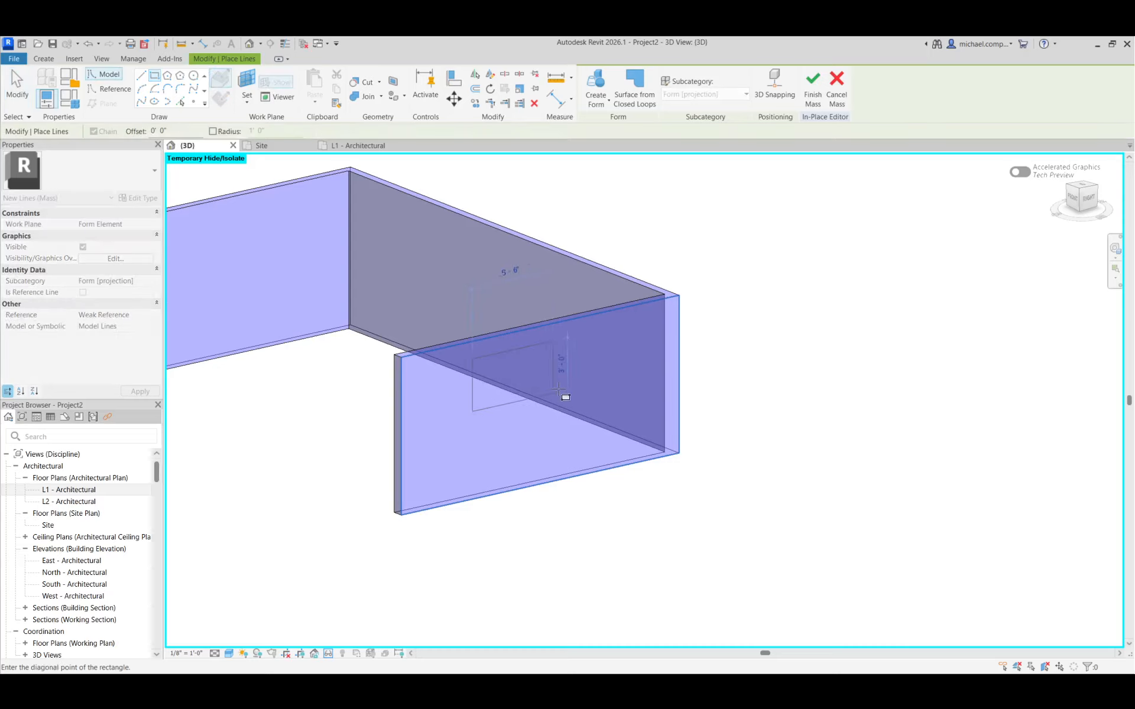
pyautogui.click(604, 365)
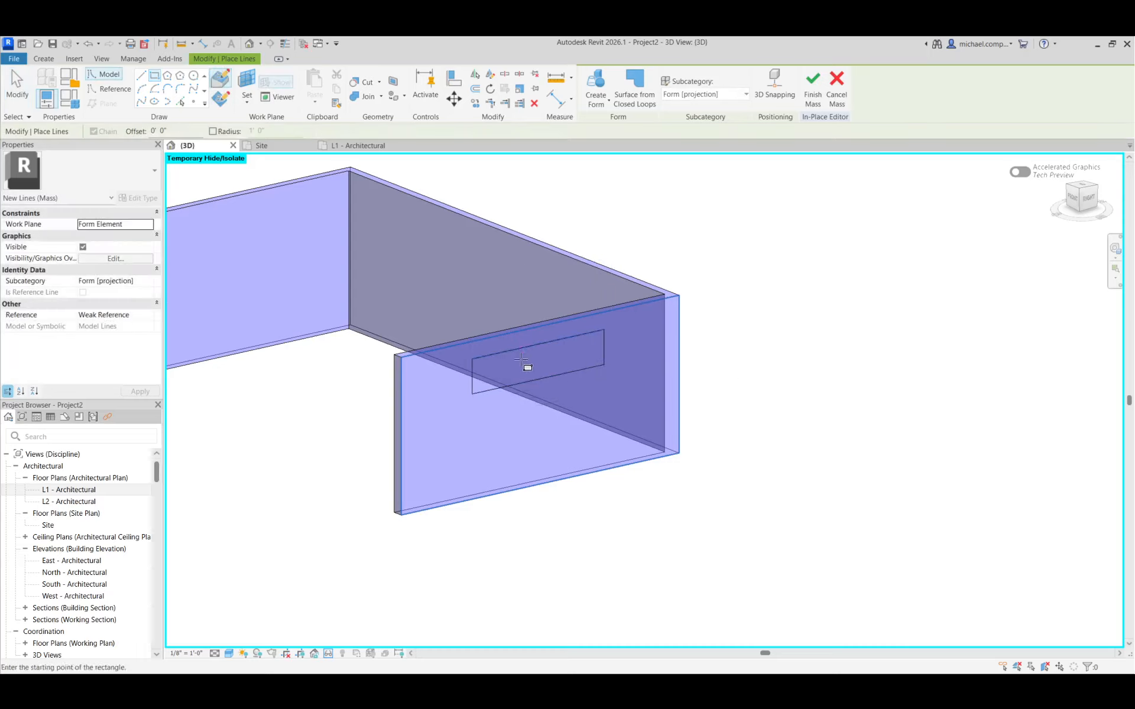
pyautogui.press('Escape')
pyautogui.press('Escape')
pyautogui.click(524, 351)
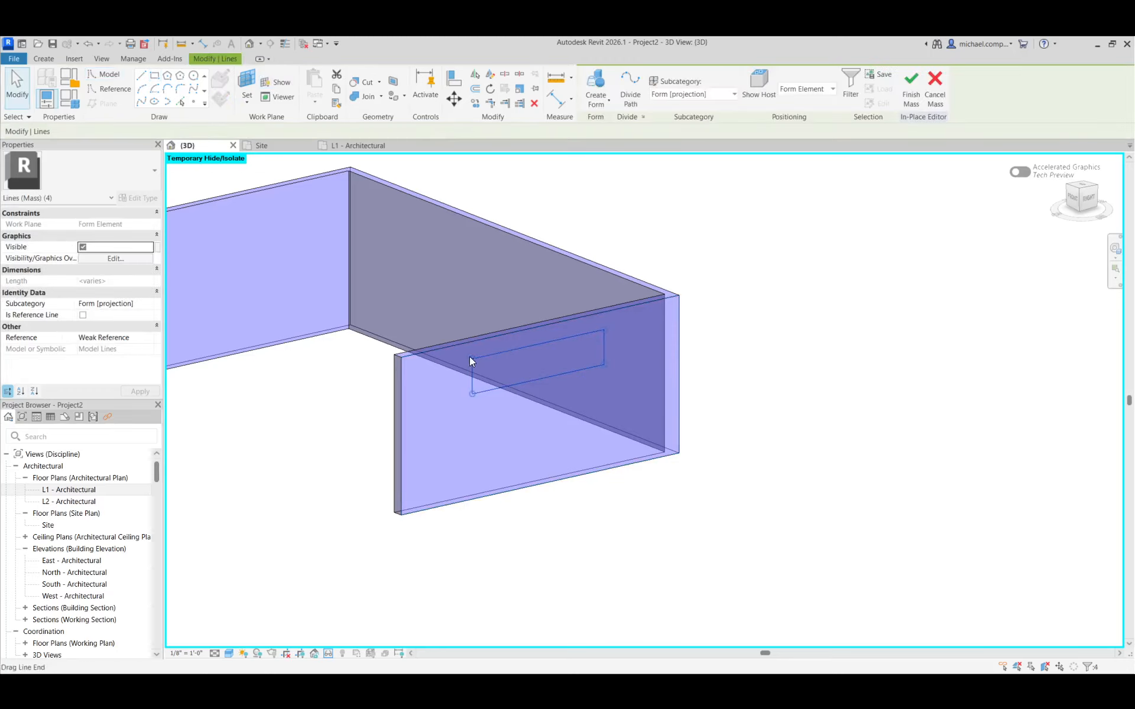
pyautogui.moveTo(470, 358); pyautogui.dragTo(514, 367)
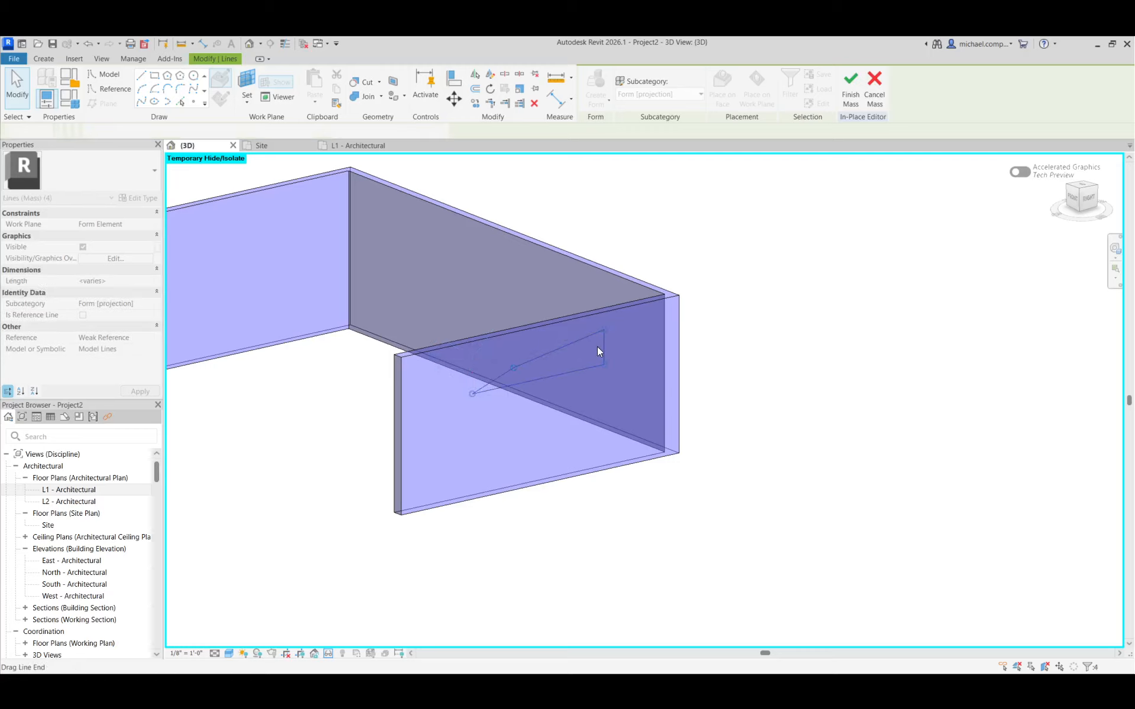
pyautogui.moveTo(602, 334); pyautogui.dragTo(580, 357)
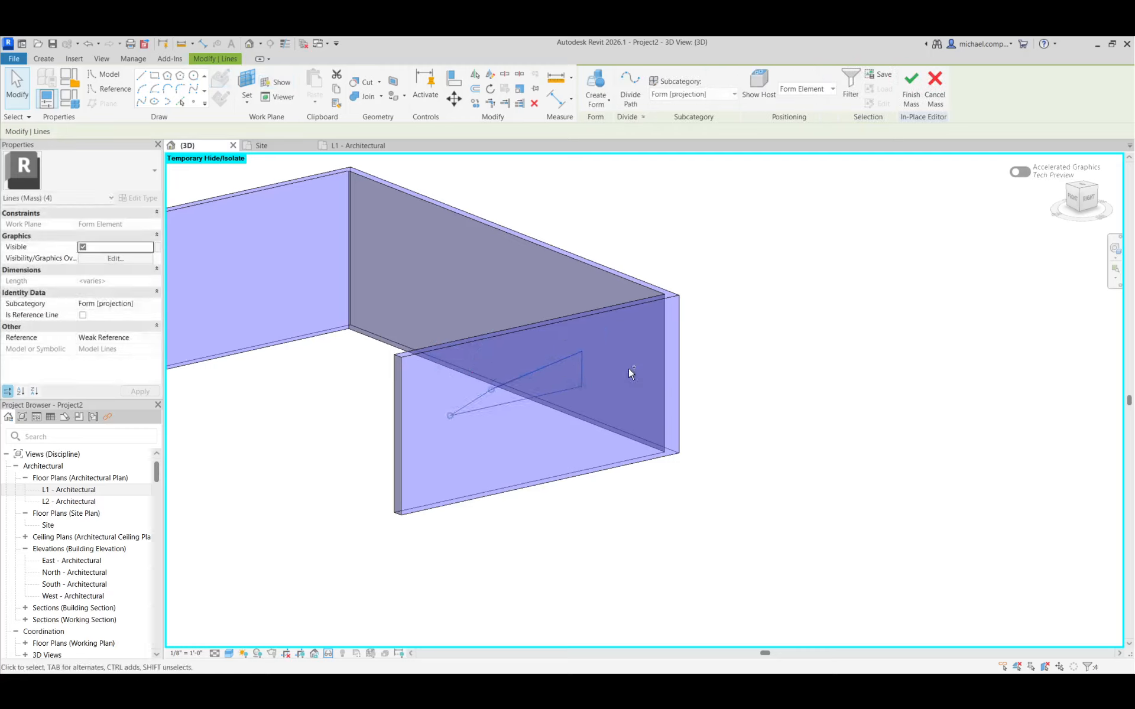
pyautogui.hotkey('ctrl', 'z')
pyautogui.hotkey('ctrl', 'z')
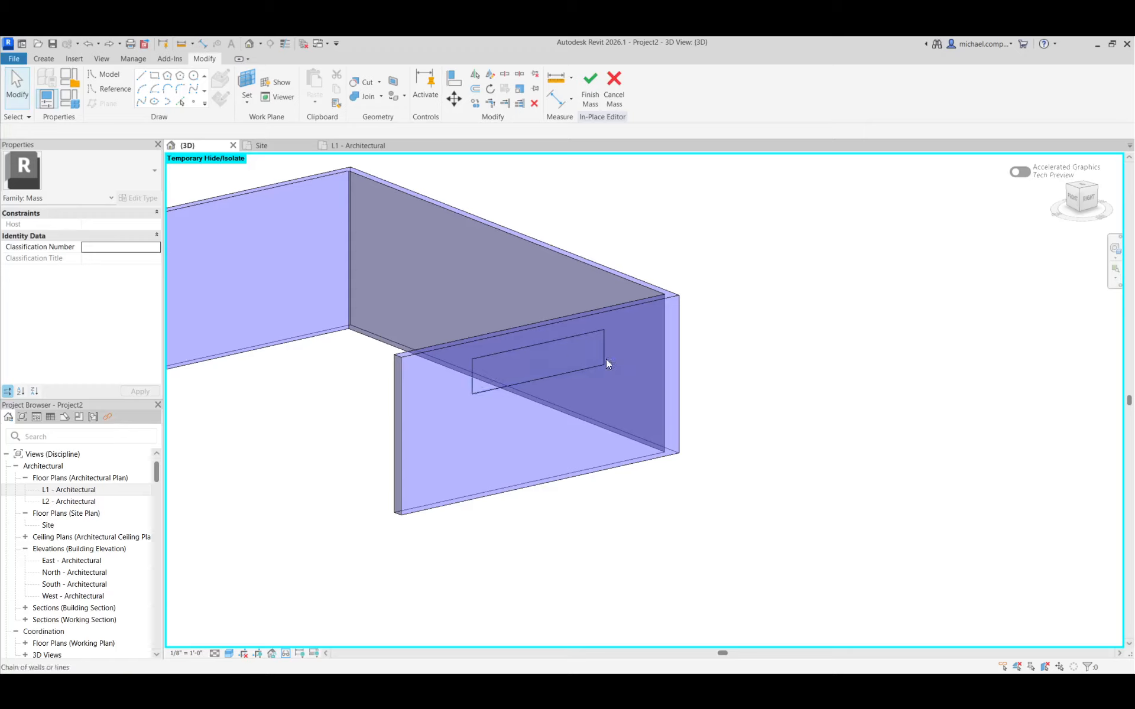
# Lower the rectangle's upper edge slightly to make the window outline slimmer
pyautogui.click(542, 342)
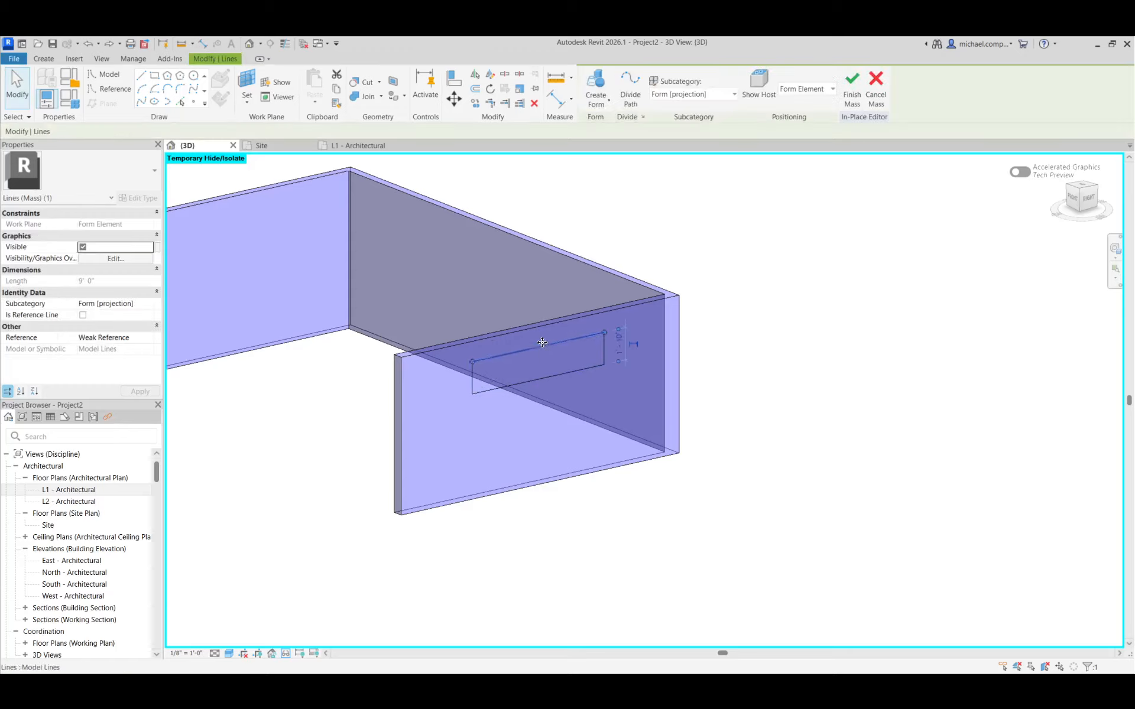
pyautogui.moveTo(542, 342); pyautogui.dragTo(543, 347)
pyautogui.press('Escape')
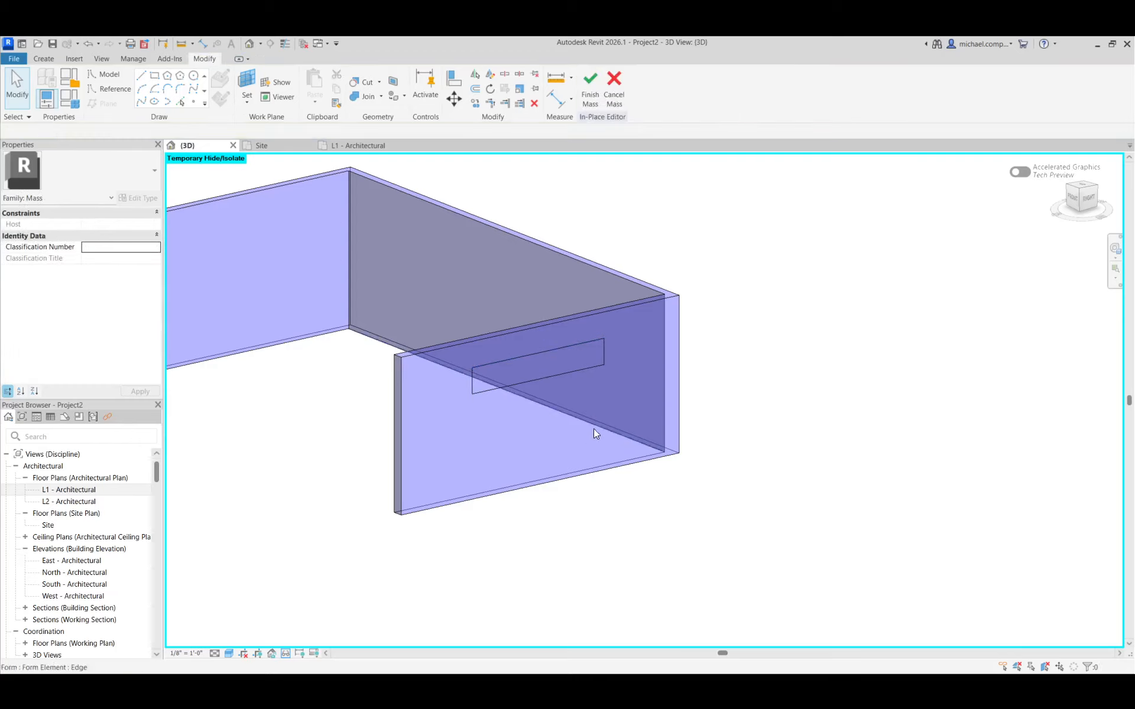
# Create a void form from the complete rectangle outline so it cuts through the end wall
pyautogui.press('Tab')
pyautogui.click(562, 375)
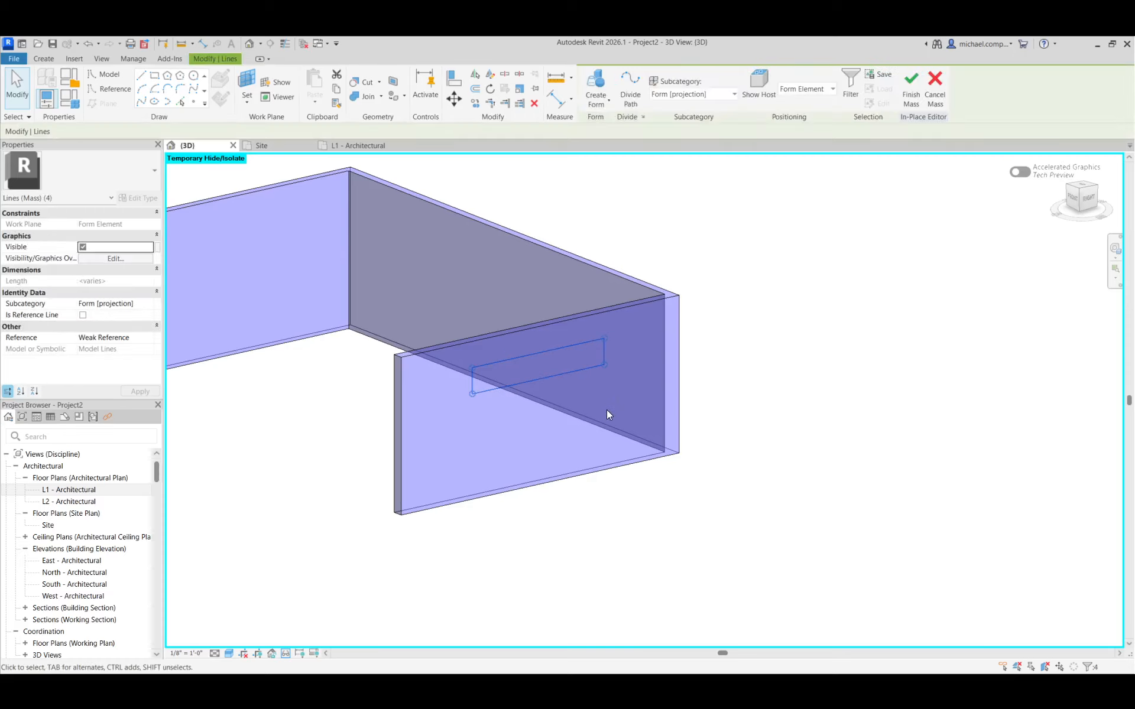
pyautogui.click(603, 106)
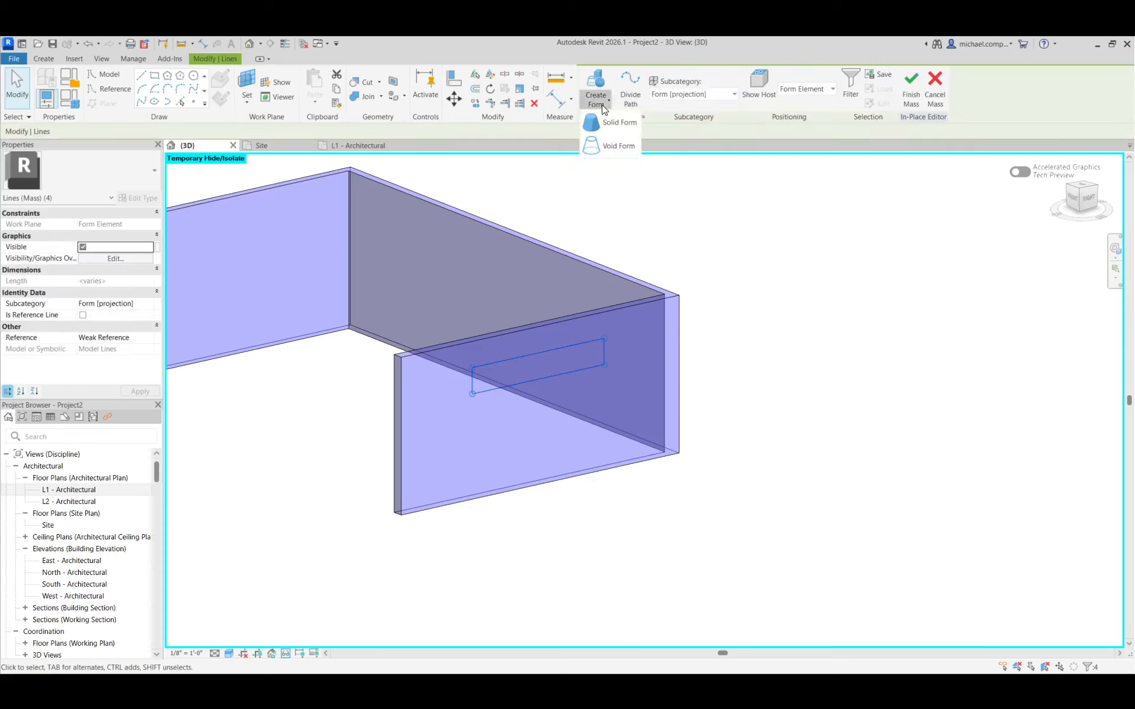
pyautogui.click(615, 146)
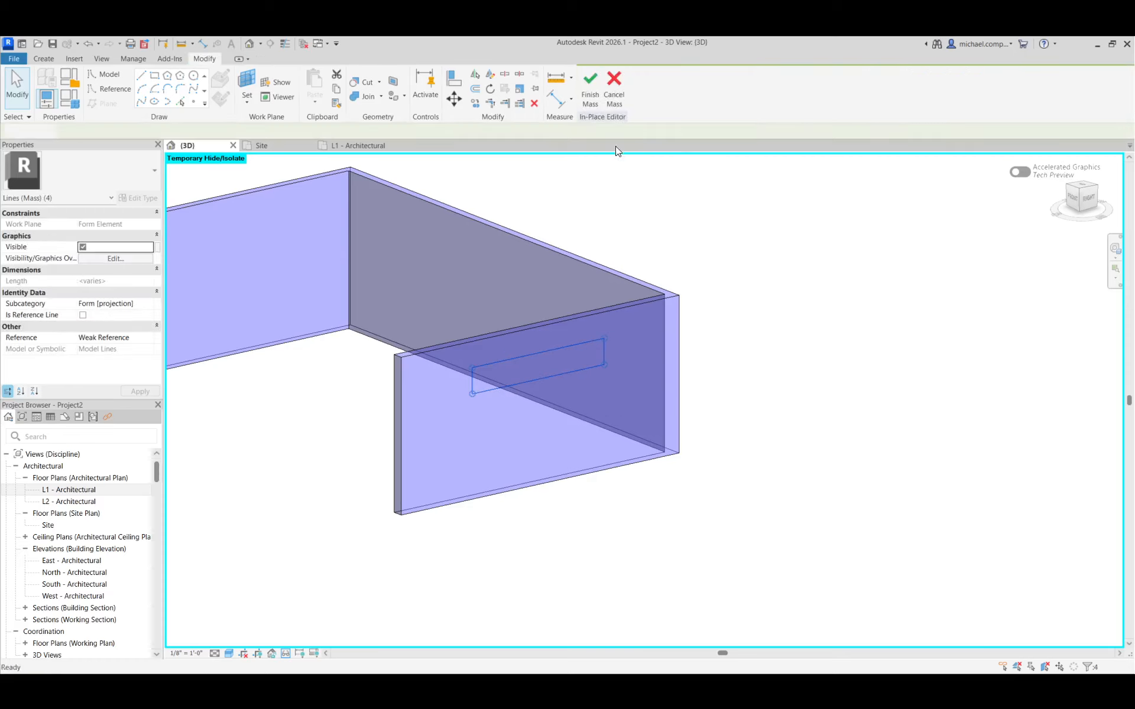
pyautogui.click(831, 390)
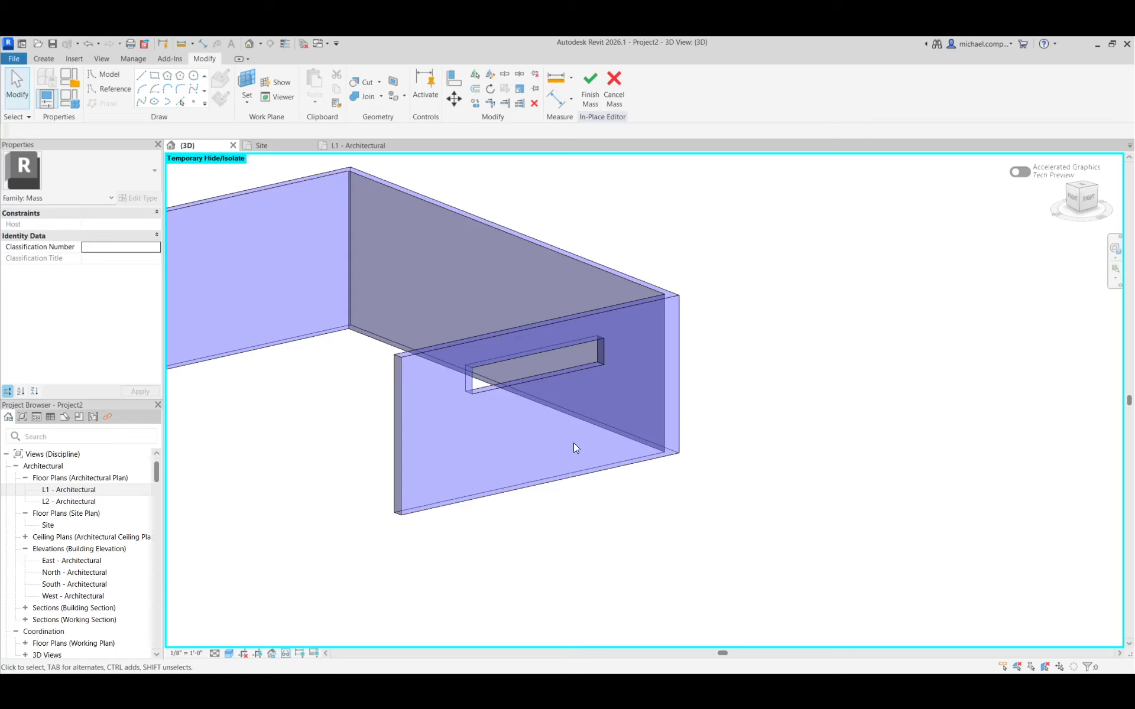
# Finish the in-place mass edit and reset the temporary isolation in the 3D view
pyautogui.click(593, 98)
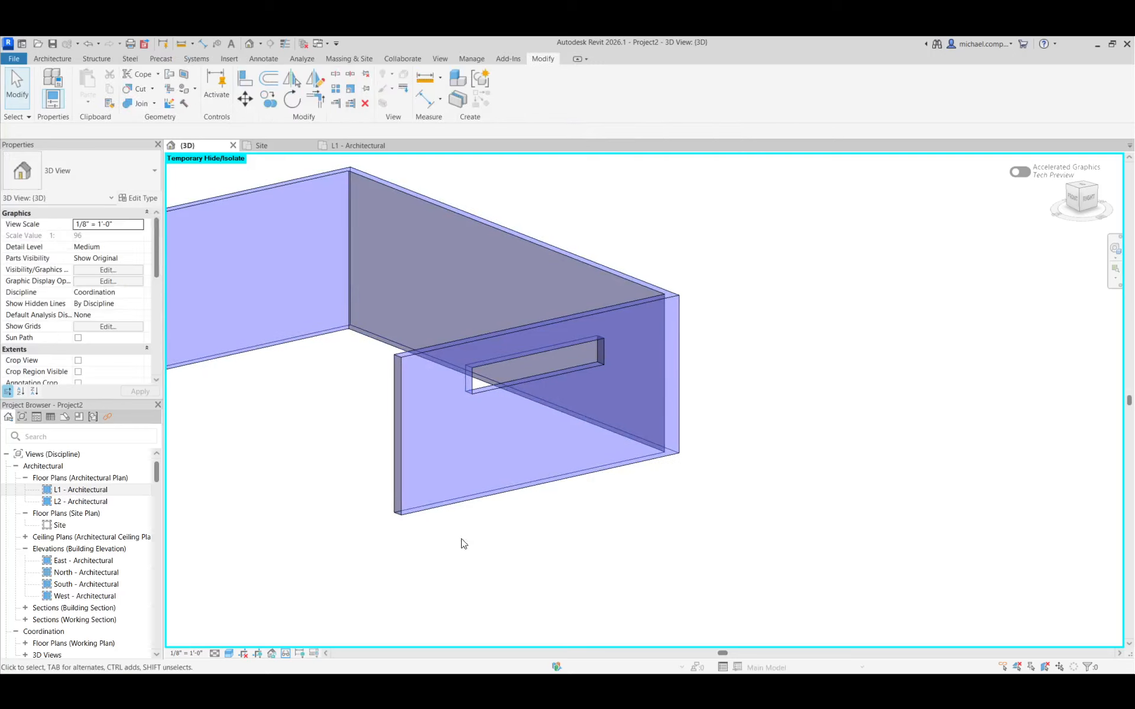
pyautogui.click(286, 653)
pyautogui.click(308, 641)
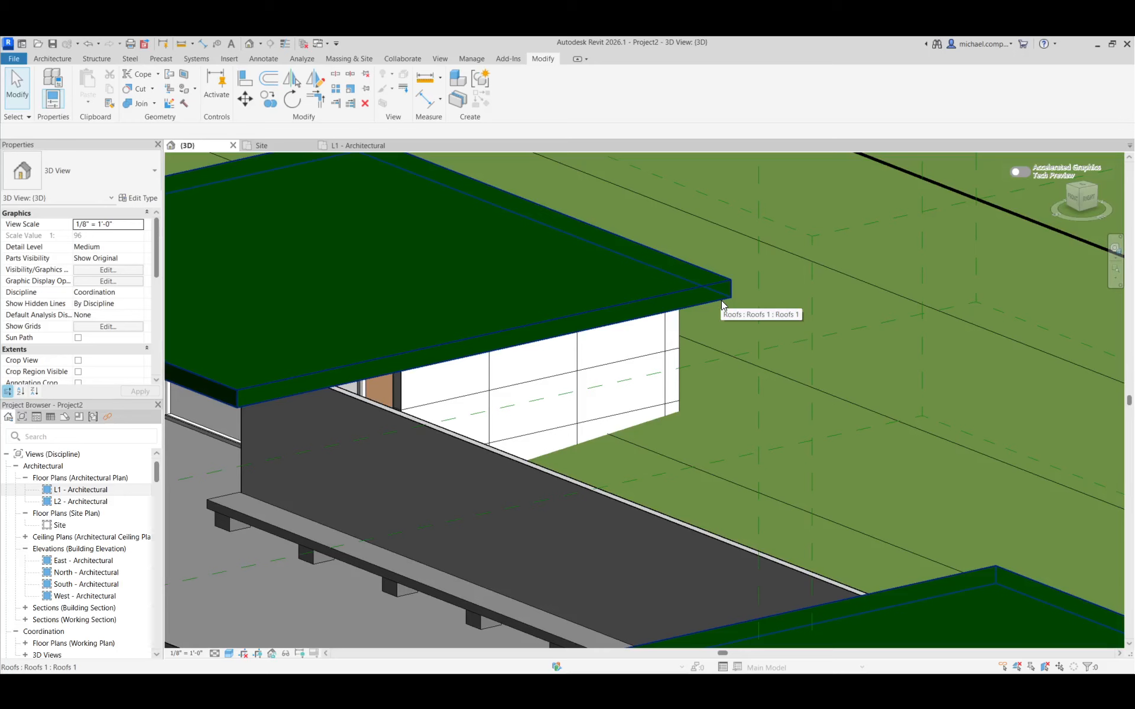
# Turn off the Roofs category in the 3D view's Visibility/Graphic Overrides
pyautogui.press('v')
pyautogui.press('v')
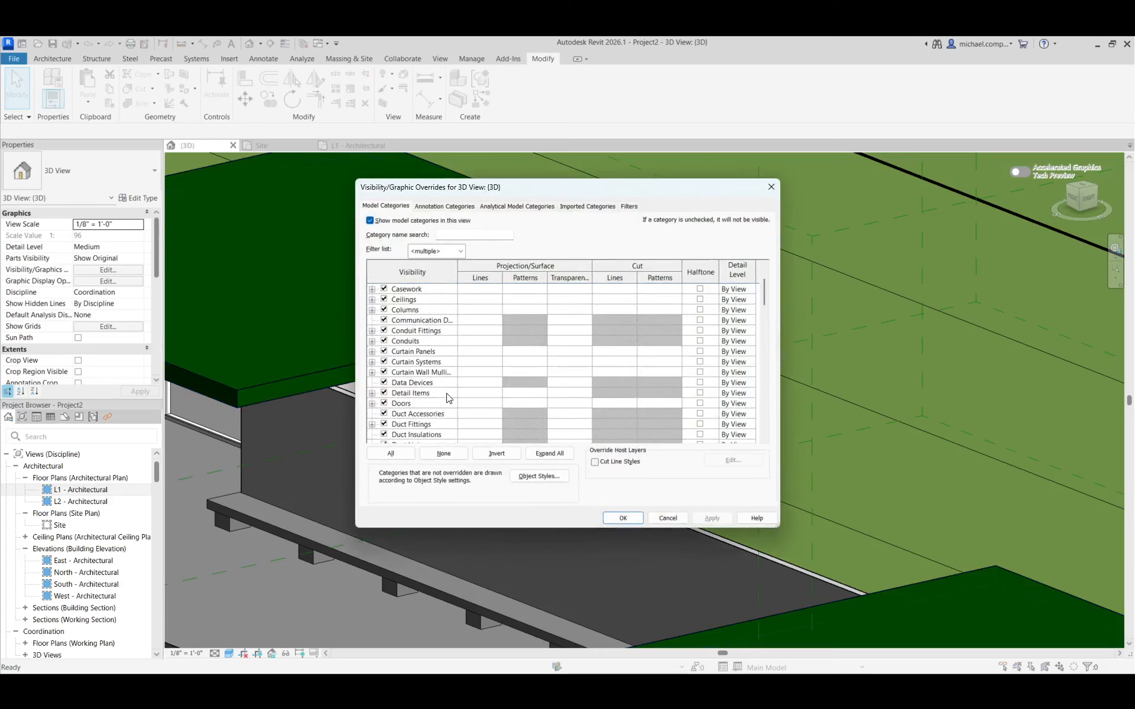
pyautogui.scroll(-7, 437, 405)
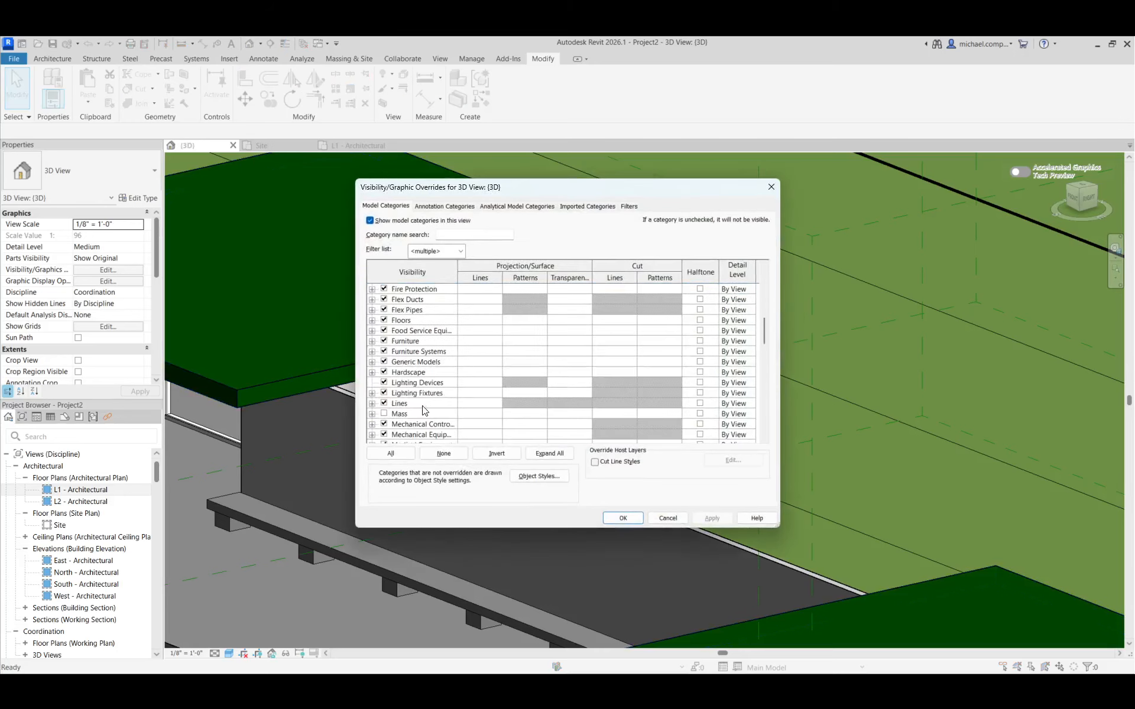
pyautogui.scroll(-9, 424, 410)
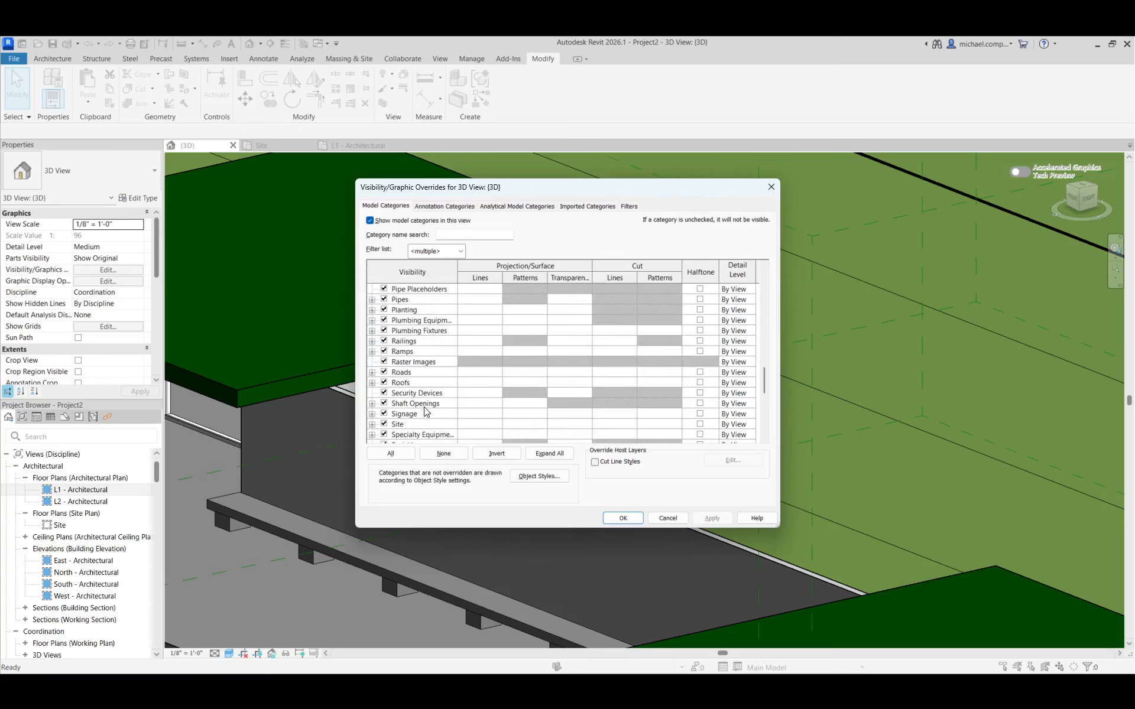
pyautogui.click(384, 382)
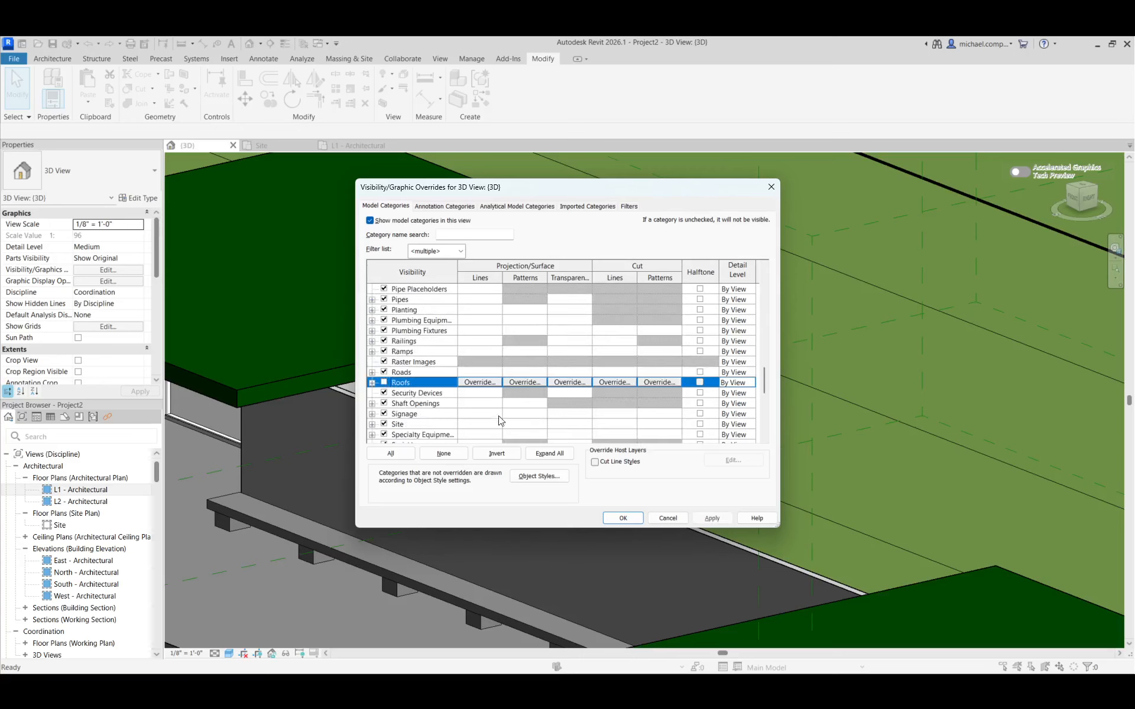
pyautogui.click(711, 518)
pyautogui.click(623, 518)
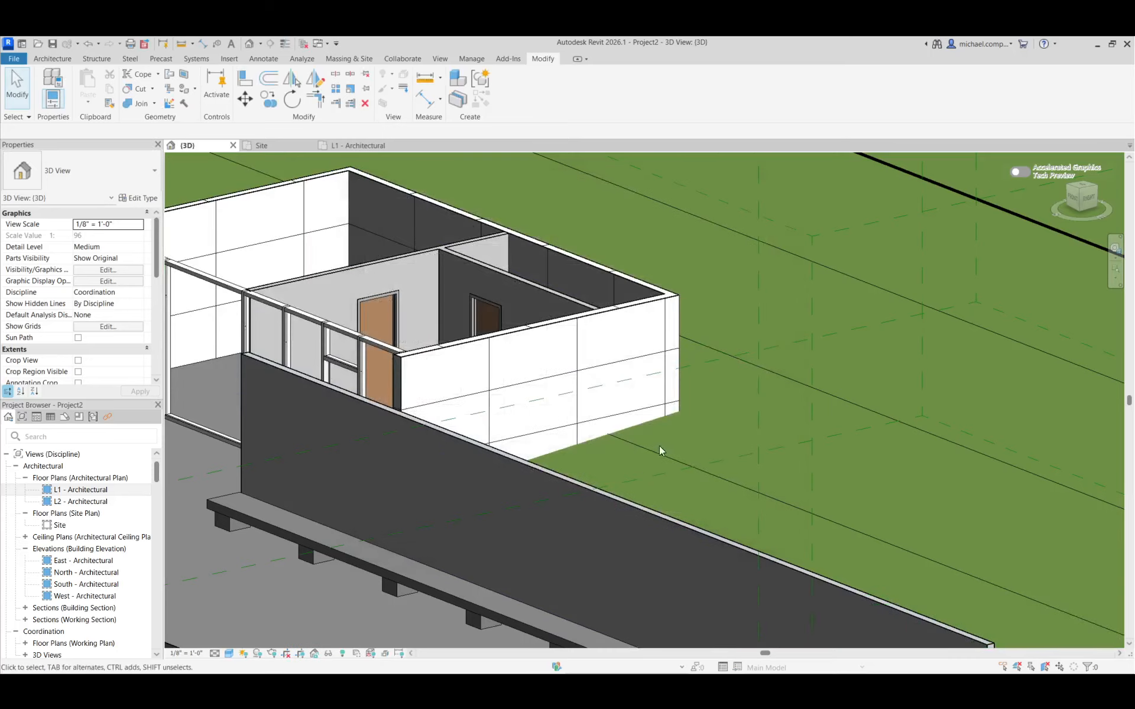
# Update the annex end wall's outer TRAVERTINE WALL curtain wall to match the revised mass face with the window opening
pyautogui.click(1064, 209)
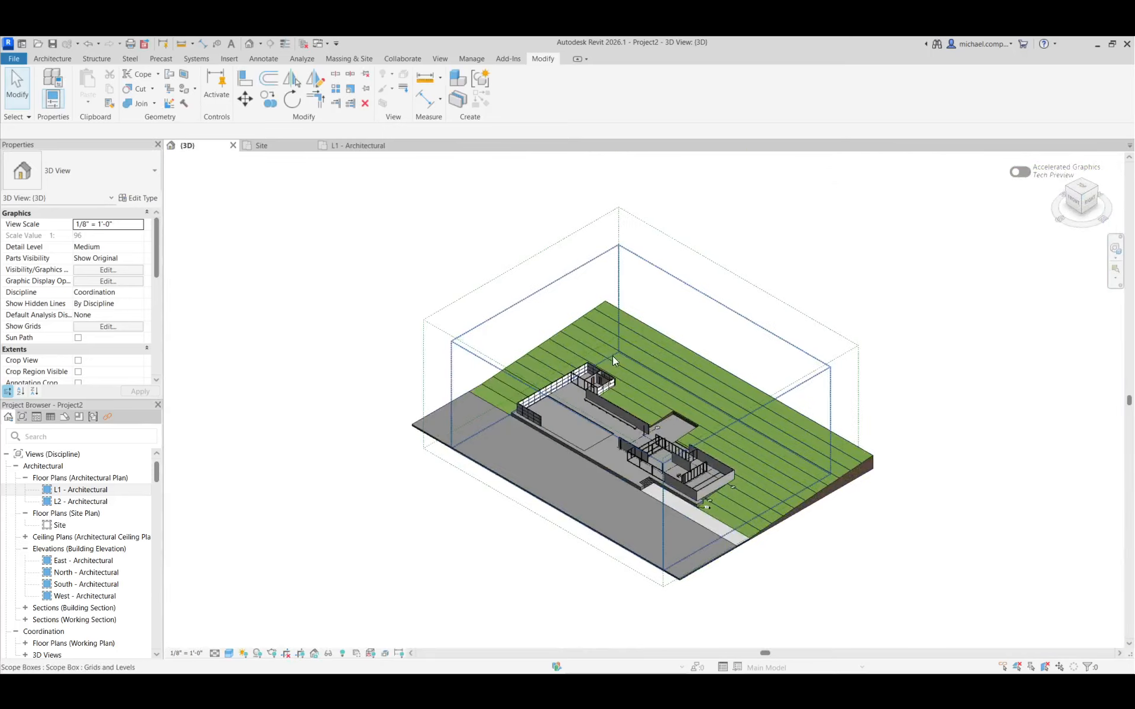
pyautogui.scroll(10, 613, 356)
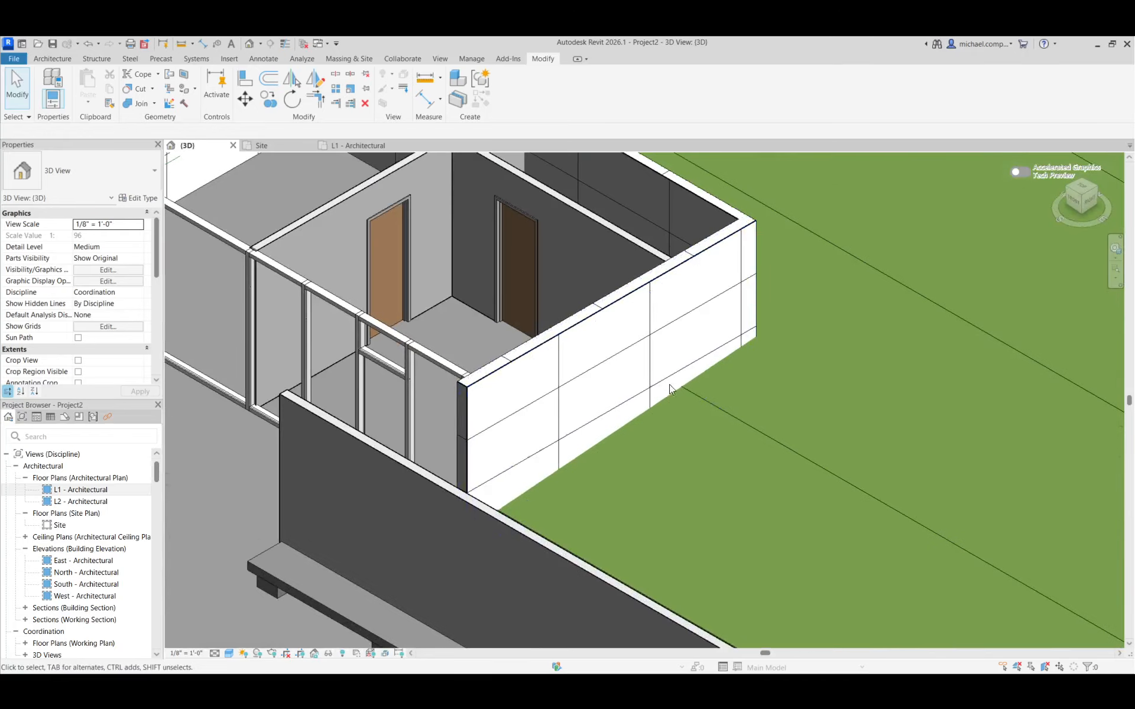
pyautogui.click(661, 296)
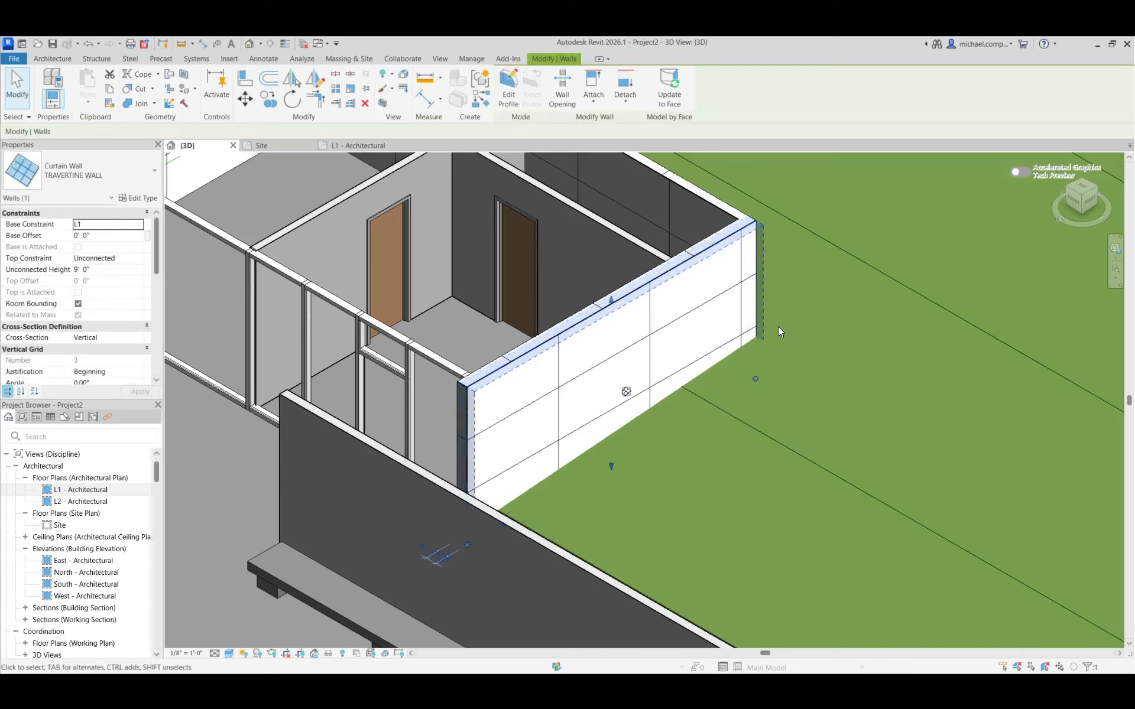
pyautogui.press('Escape')
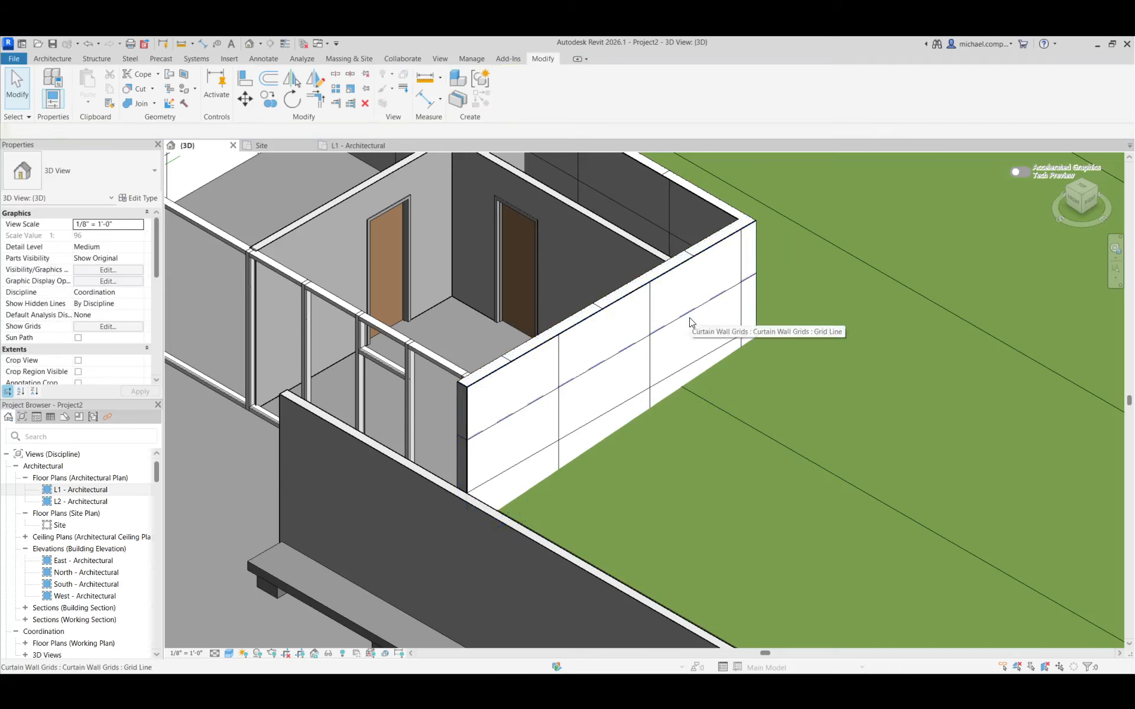
pyautogui.click(756, 296)
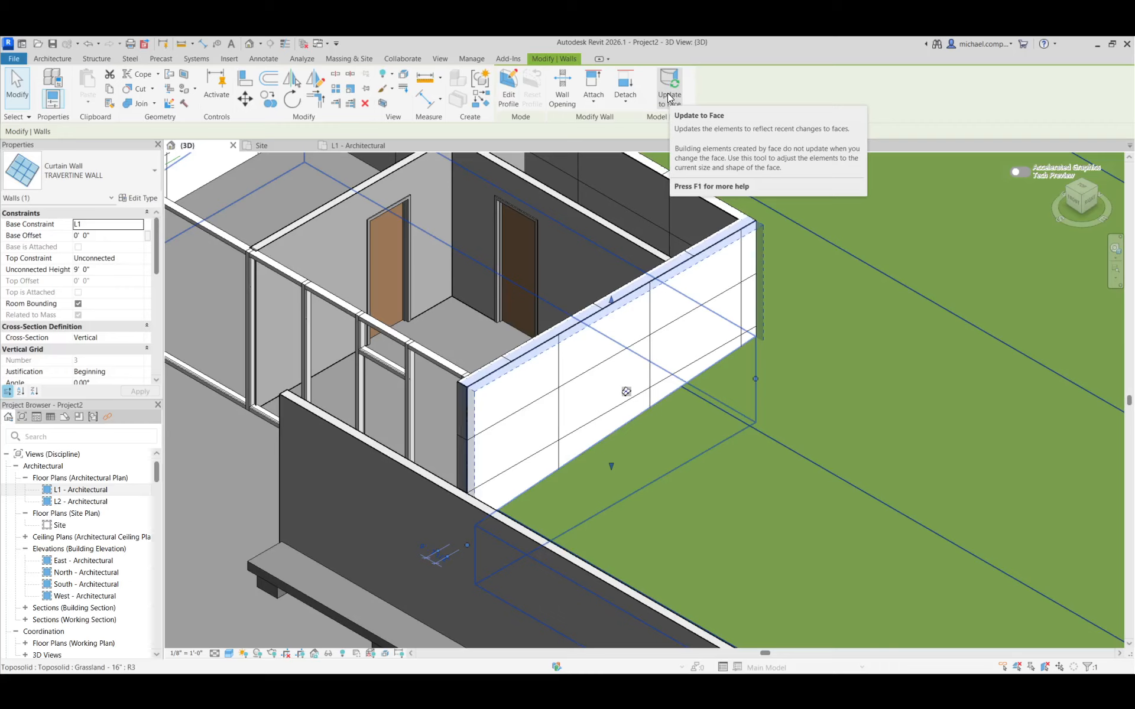
pyautogui.click(669, 98)
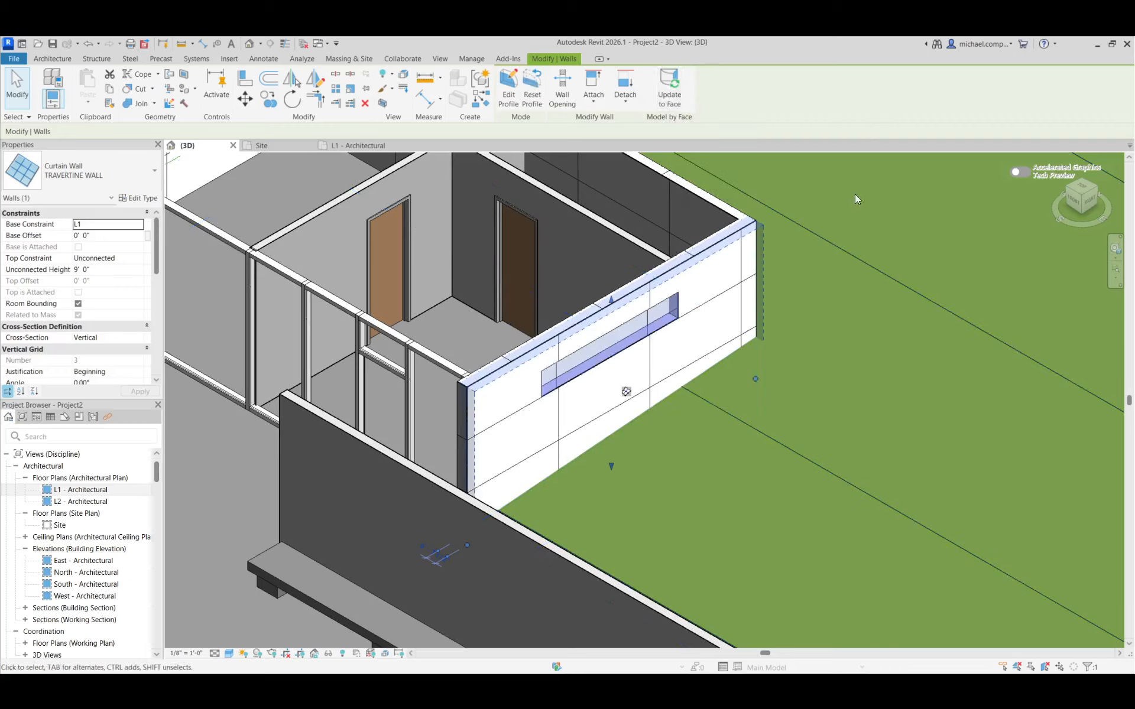
pyautogui.press('Escape')
pyautogui.scroll(3, 625, 391)
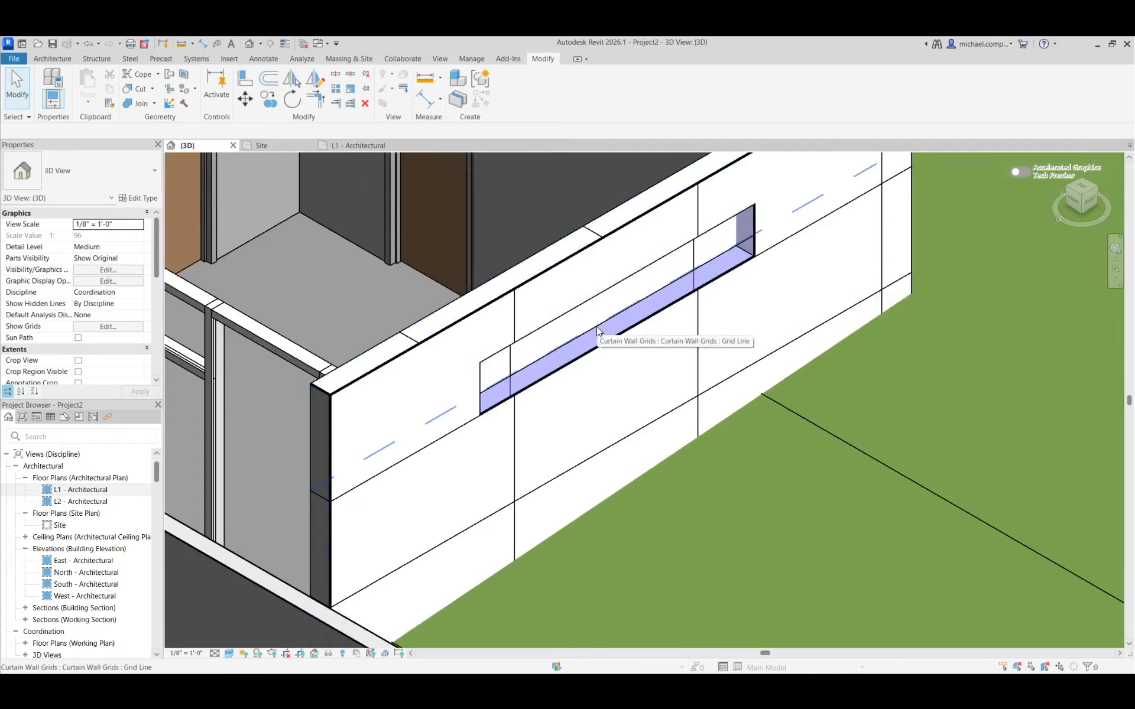
pyautogui.scroll(-3, 637, 369)
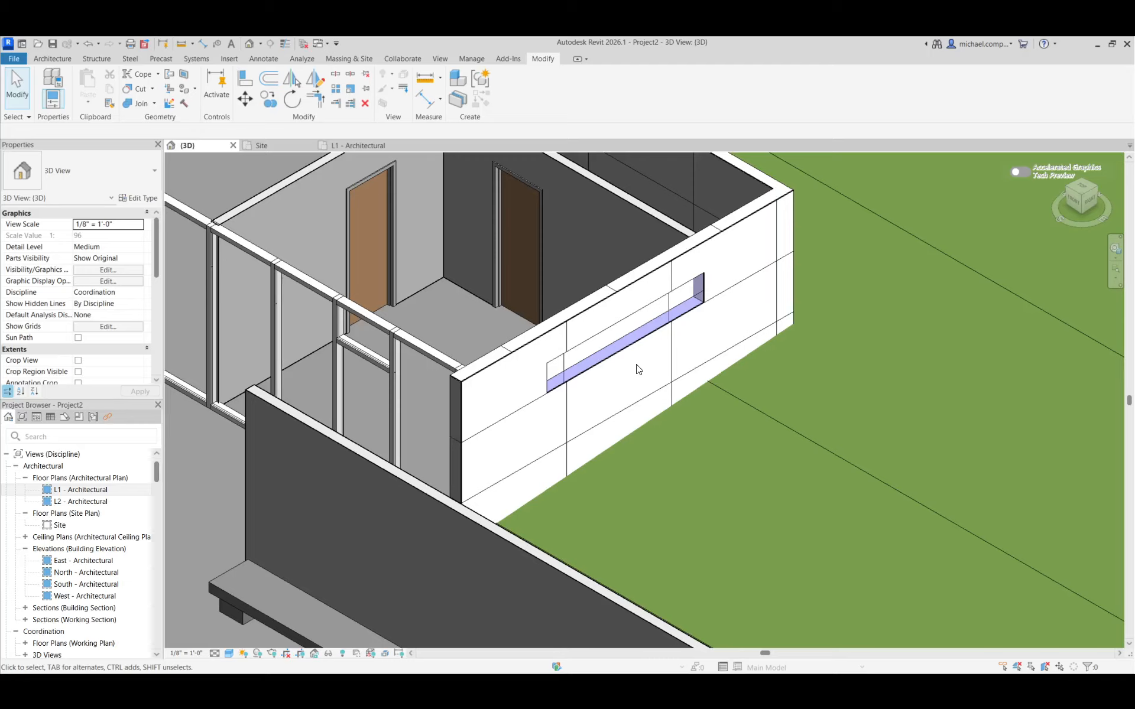
# Update the TRAVERTINE WALL curtain system capping the annex end wall to its mass faces
pyautogui.click(556, 316)
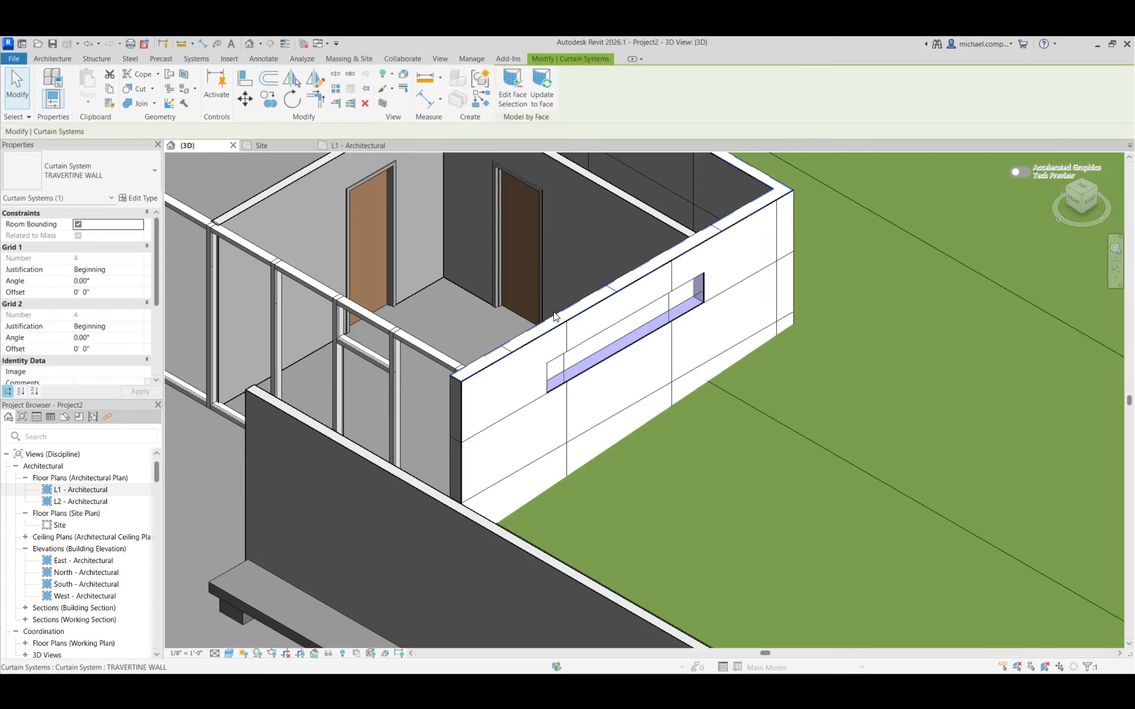
pyautogui.click(537, 94)
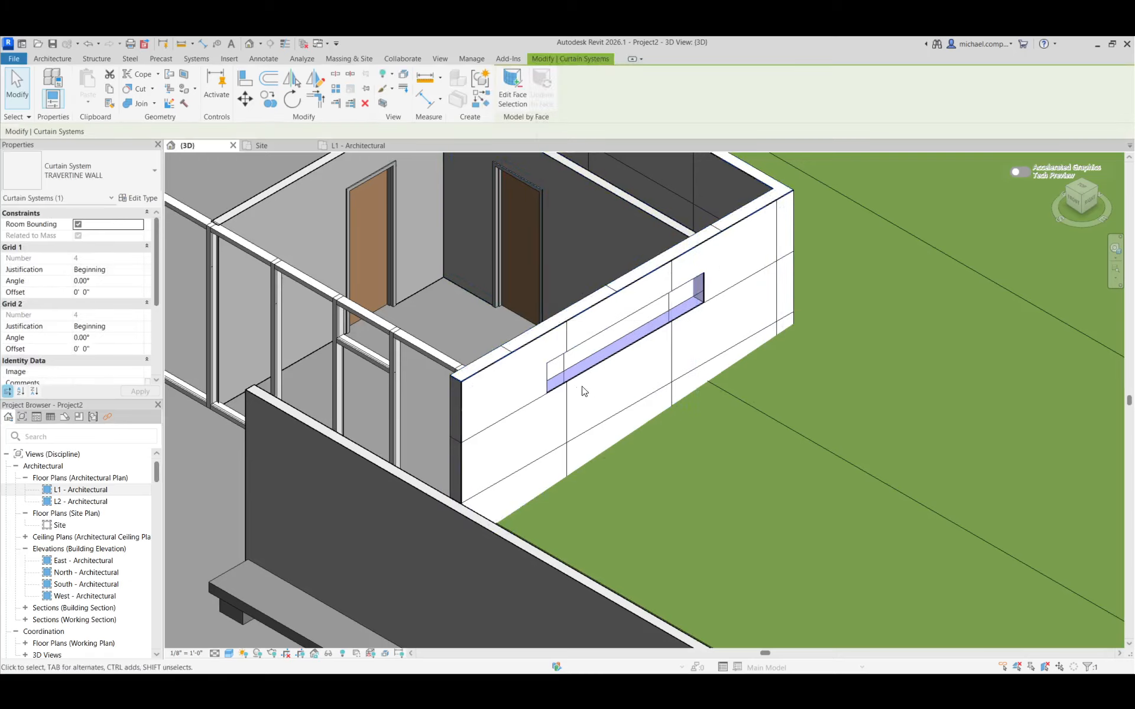
pyautogui.scroll(-3, 543, 415)
pyautogui.keyDown('shift'); pyautogui.moveTo(541, 410); pyautogui.dragTo(800, 372, button='middle'); pyautogui.keyUp('shift')
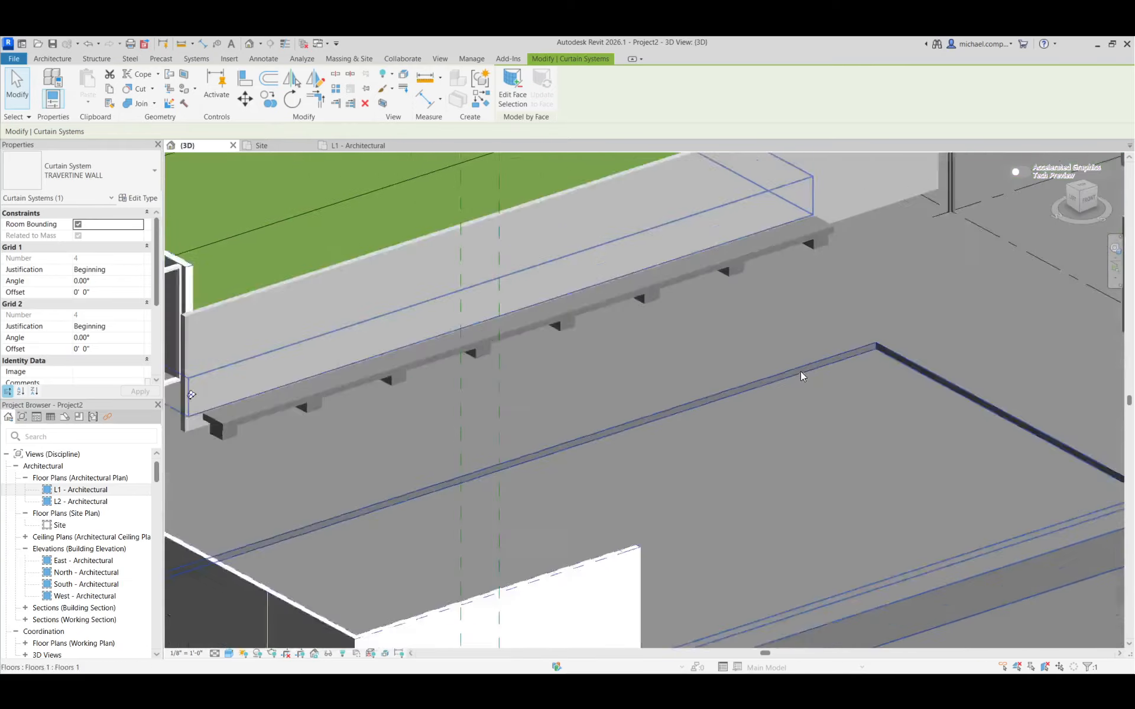
pyautogui.scroll(-3, 801, 371)
pyautogui.scroll(5, 488, 325)
pyautogui.press('Escape')
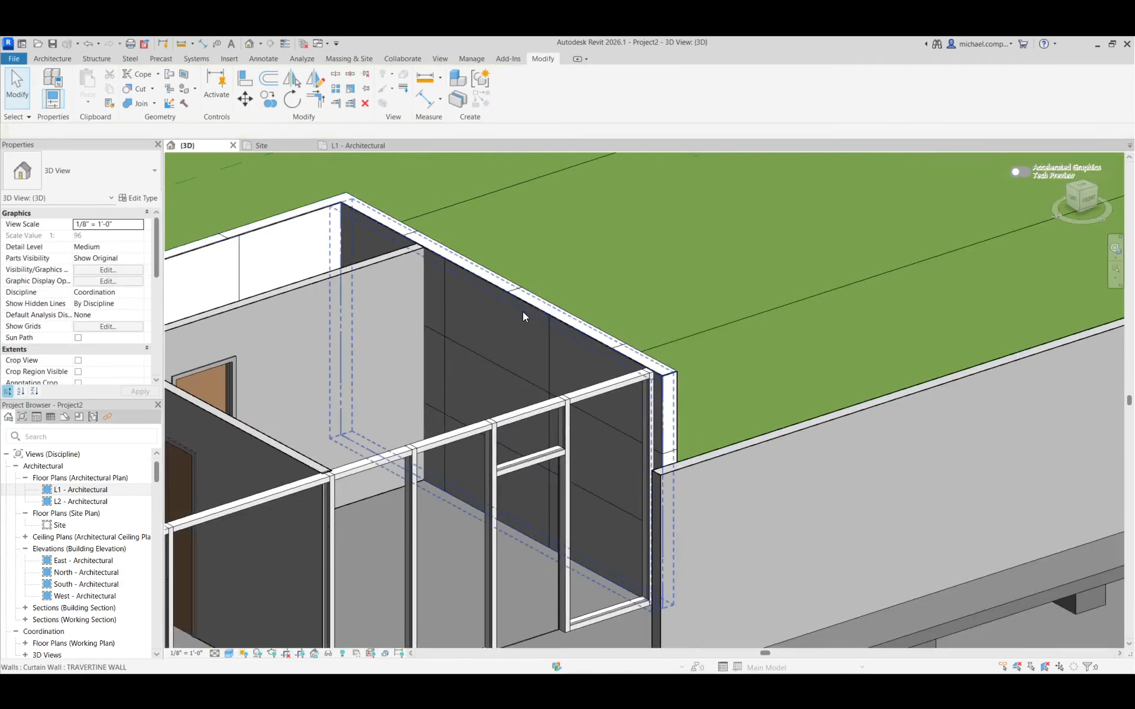
# Update the annex end wall's inner TRAVERTINE WALL curtain wall to the mass face so the opening cuts through it
pyautogui.click(522, 310)
pyautogui.click(667, 94)
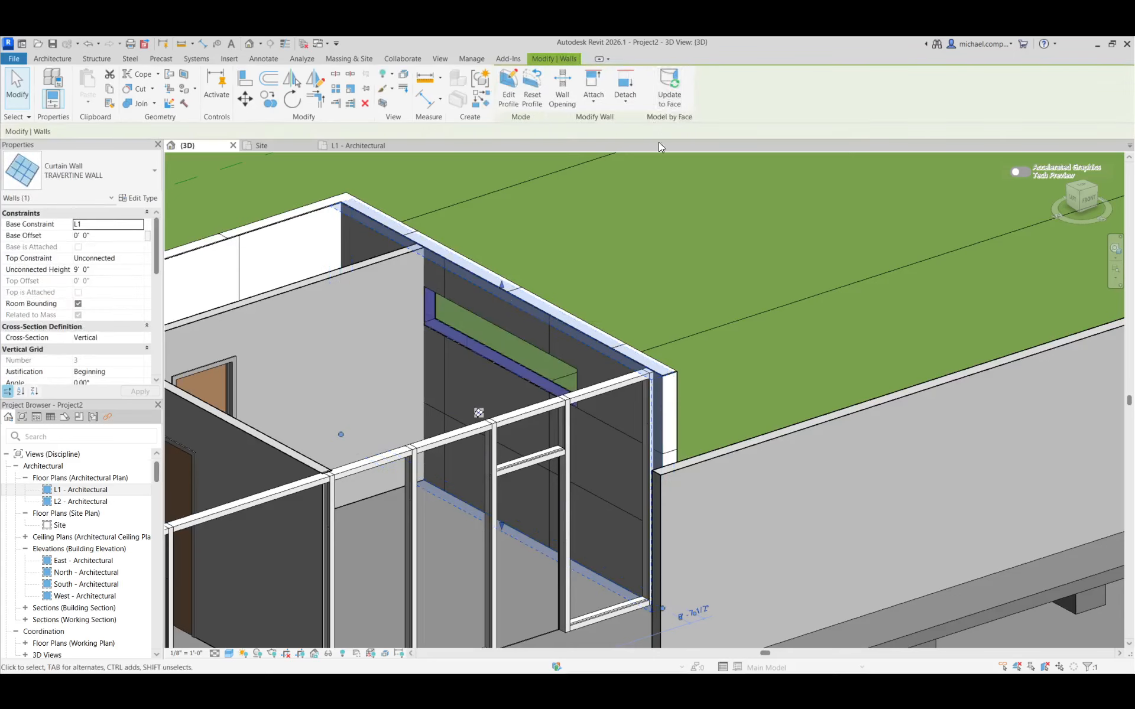
pyautogui.press('Escape')
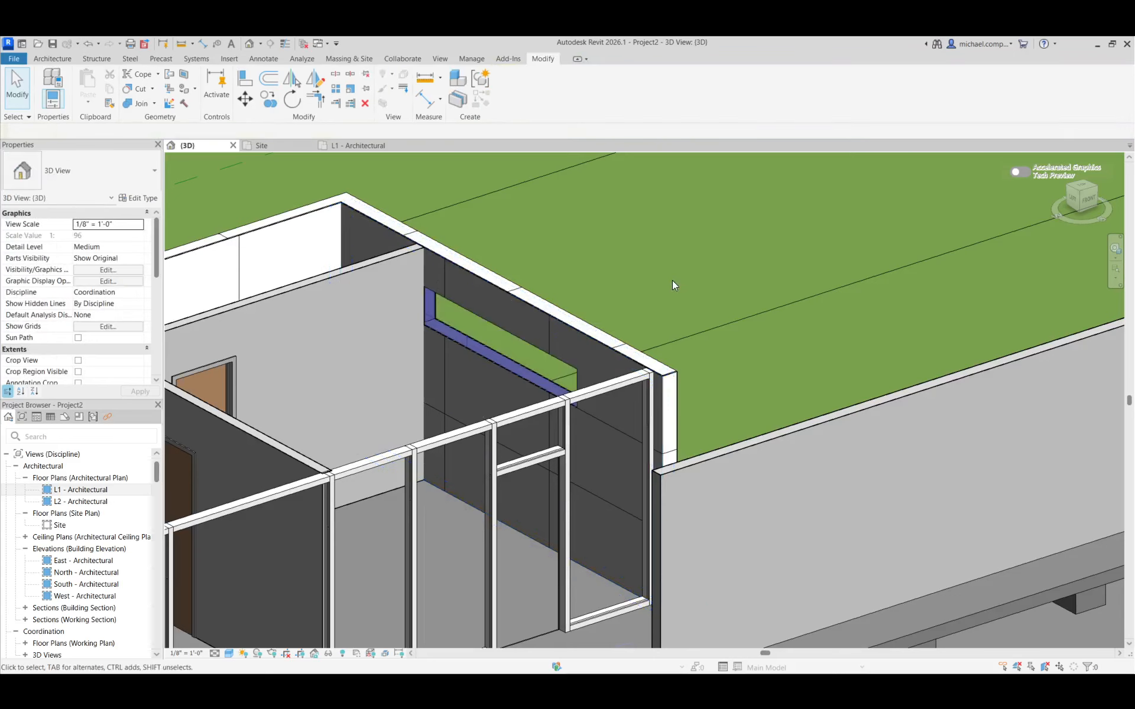
pyautogui.keyDown('shift'); pyautogui.moveTo(910, 506); pyautogui.dragTo(612, 492, button='middle'); pyautogui.keyUp('shift')
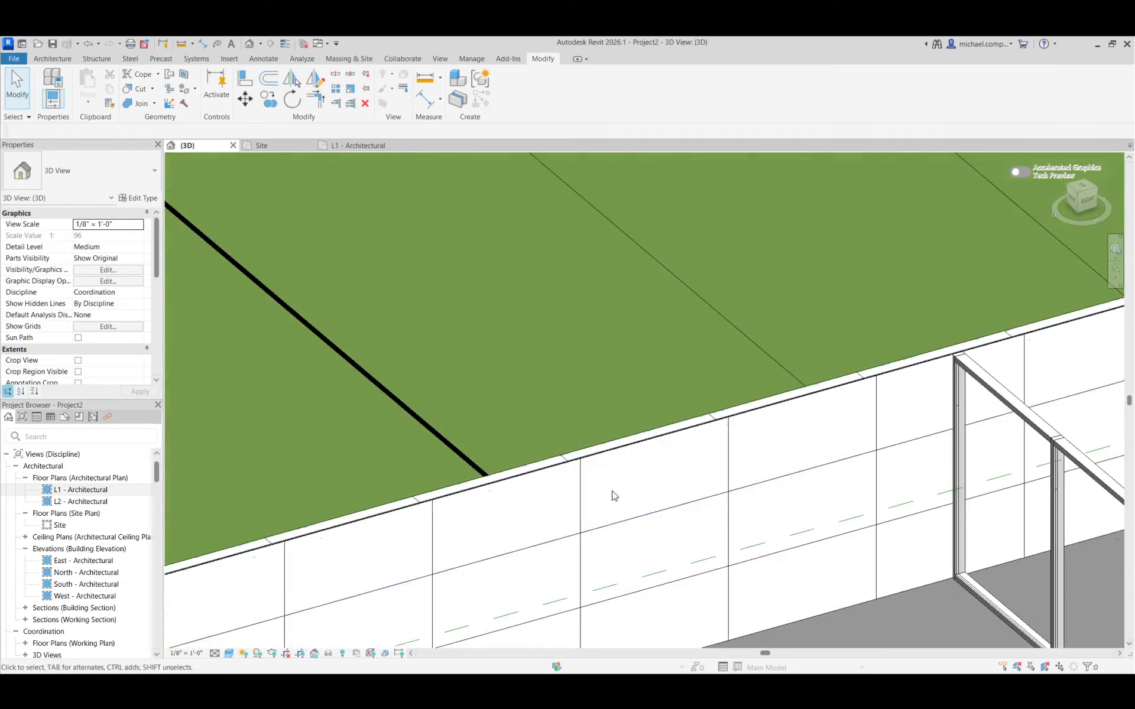
# Open the L1 - Architectural floor plan and bring the annex end wall into view
pyautogui.scroll(-5, 455, 353)
pyautogui.scroll(6, 752, 445)
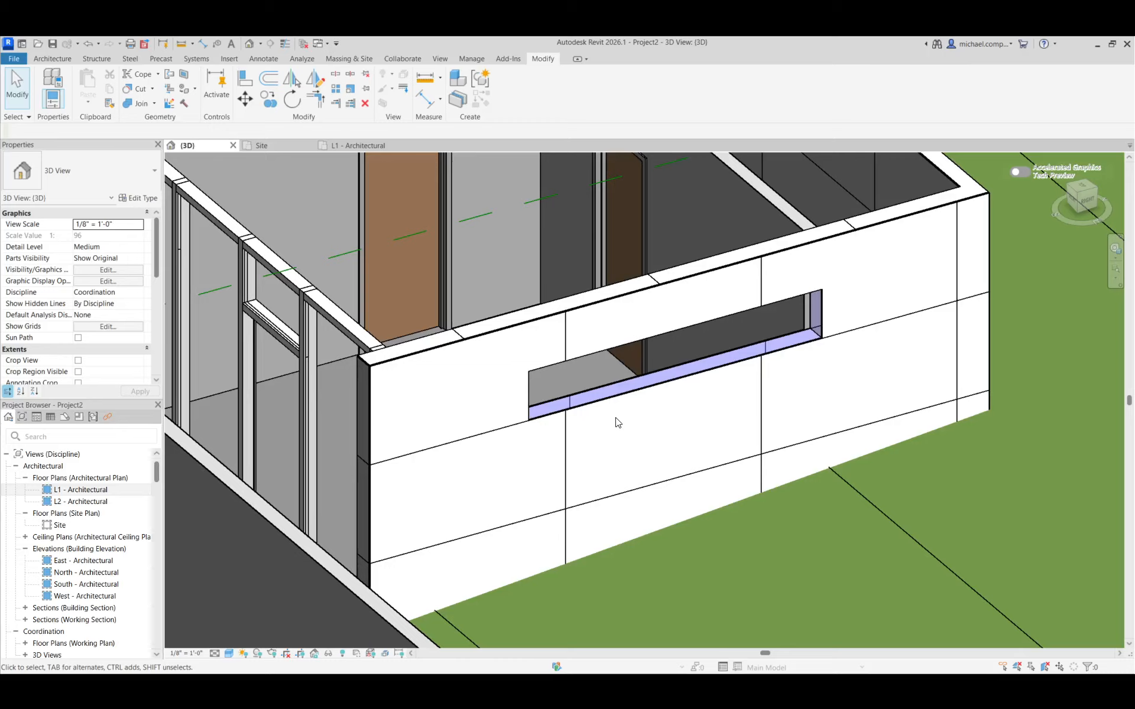
pyautogui.doubleClick(94, 490)
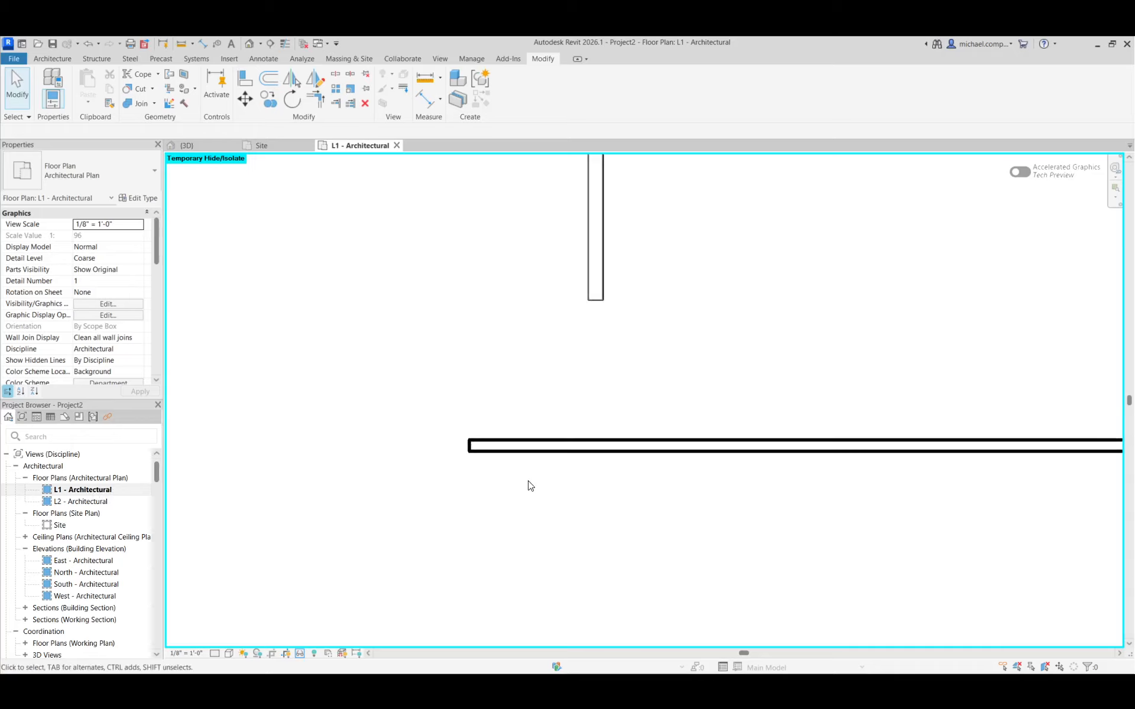
pyautogui.scroll(-3, 535, 488)
pyautogui.scroll(5, 538, 413)
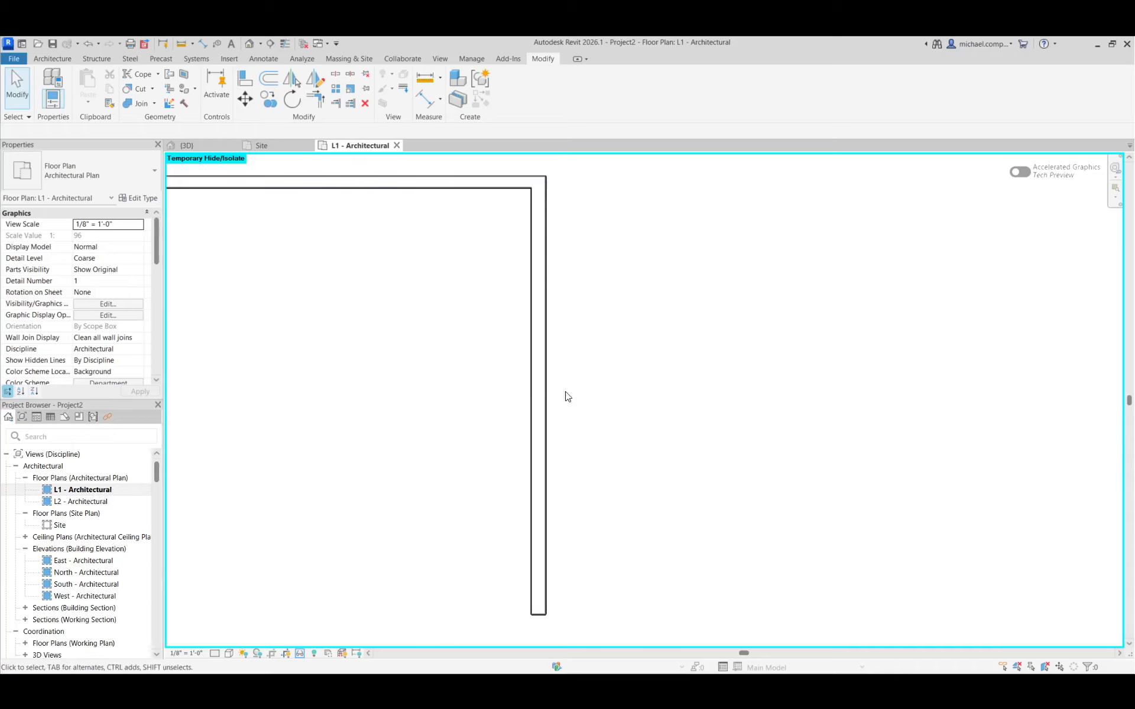
# Draw a NO GRID curtain wall 17'-6" long along the middle of the annex end wall, from L1 up to L2
pyautogui.click(54, 59)
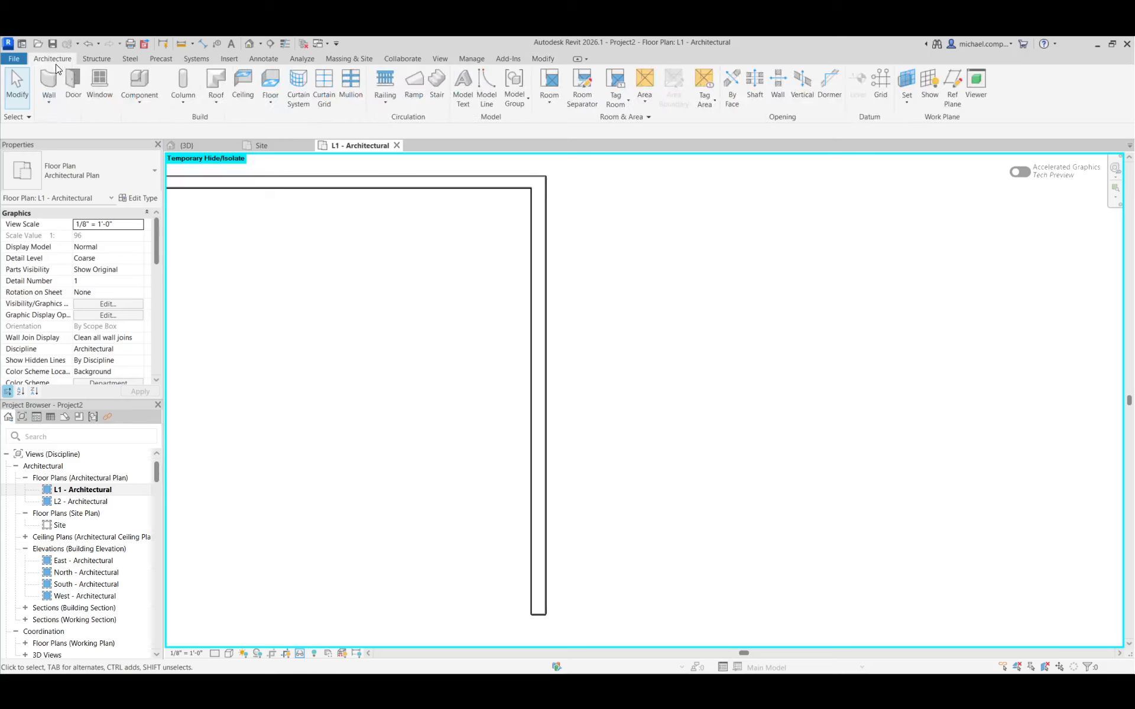
pyautogui.click(52, 77)
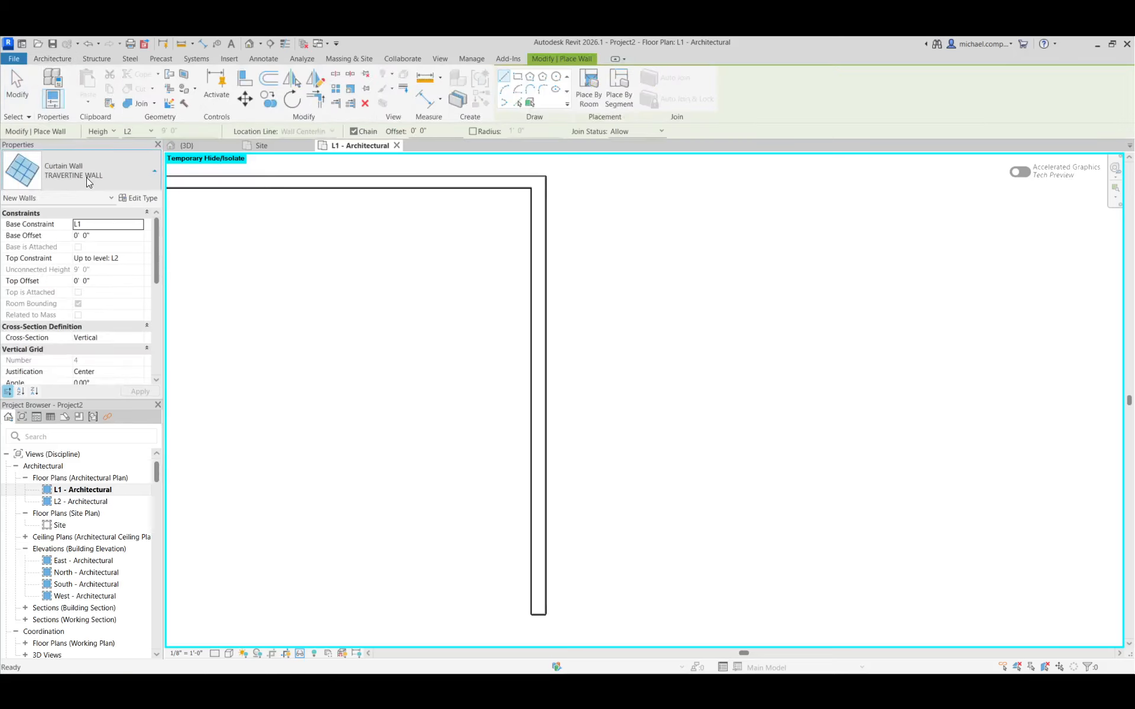
pyautogui.click(87, 177)
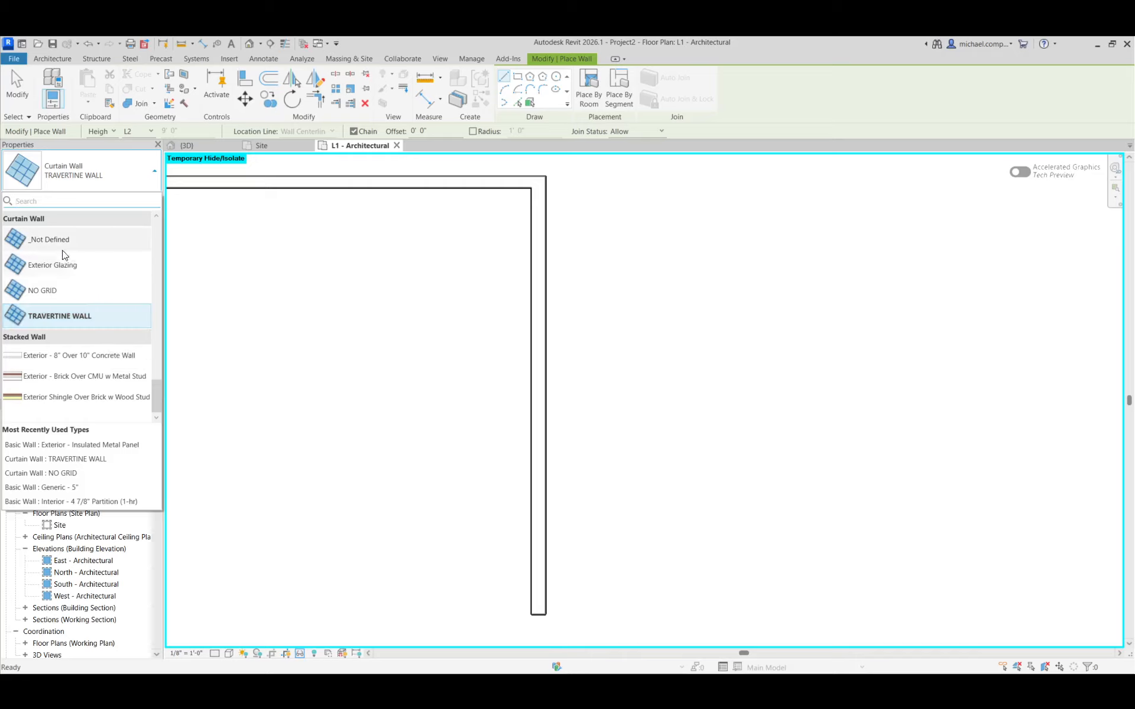
pyautogui.click(57, 292)
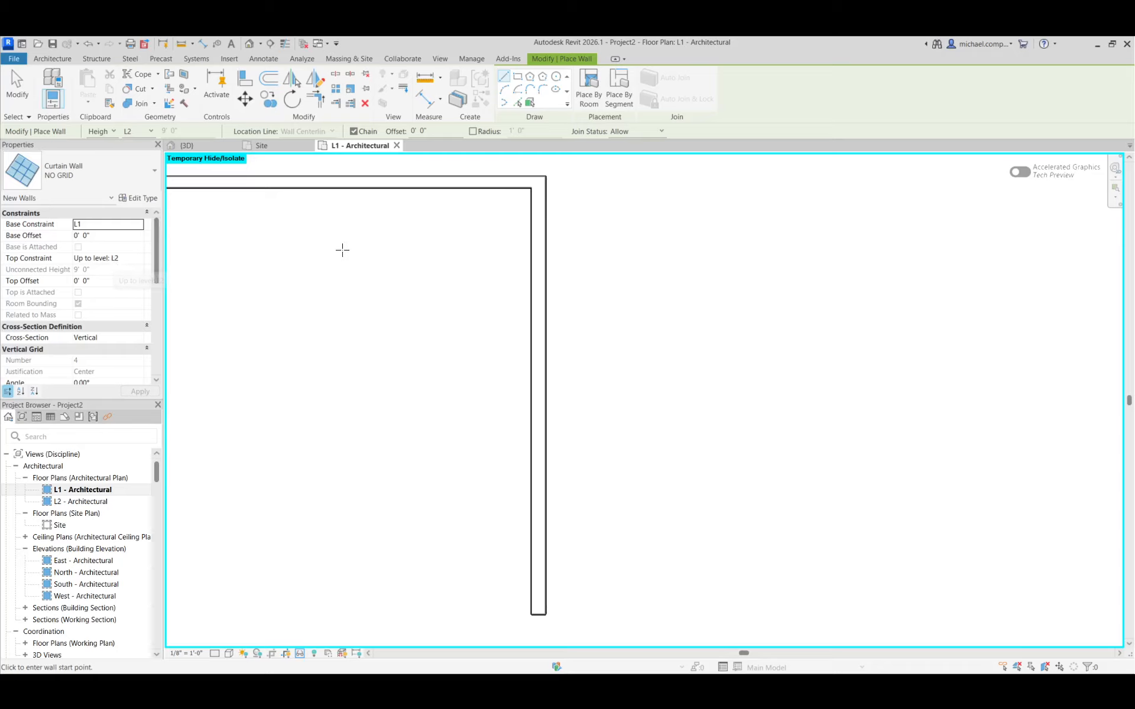
pyautogui.scroll(2, 552, 236)
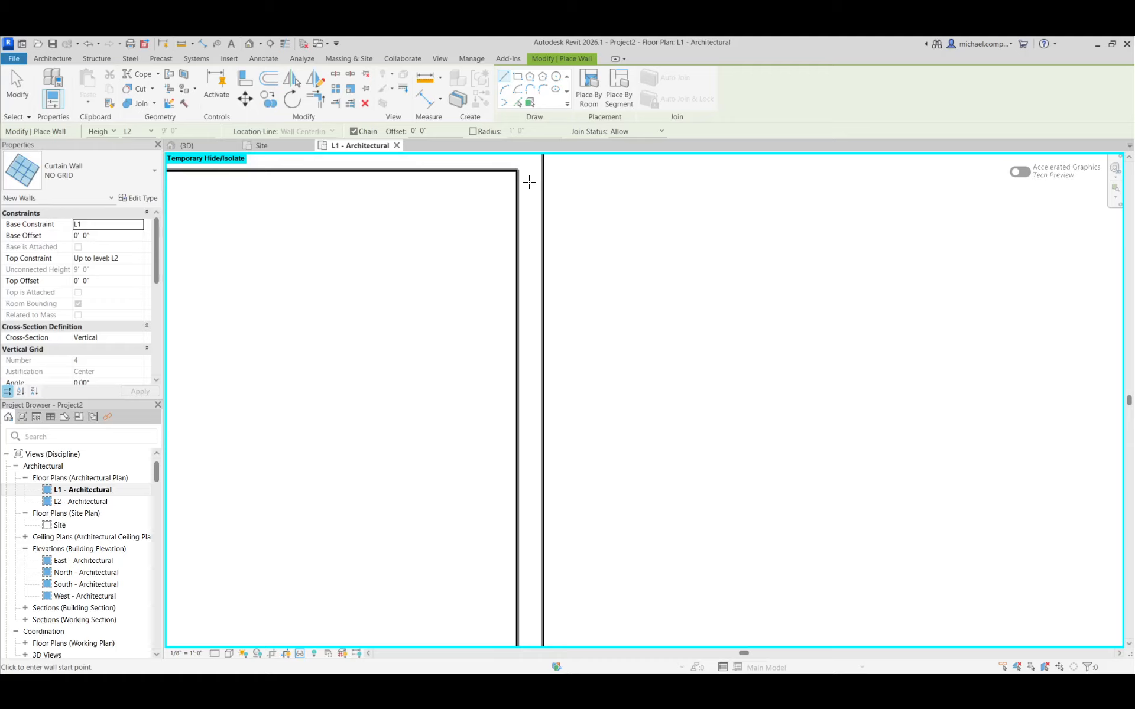
pyautogui.click(532, 178)
pyautogui.scroll(-2, 572, 216)
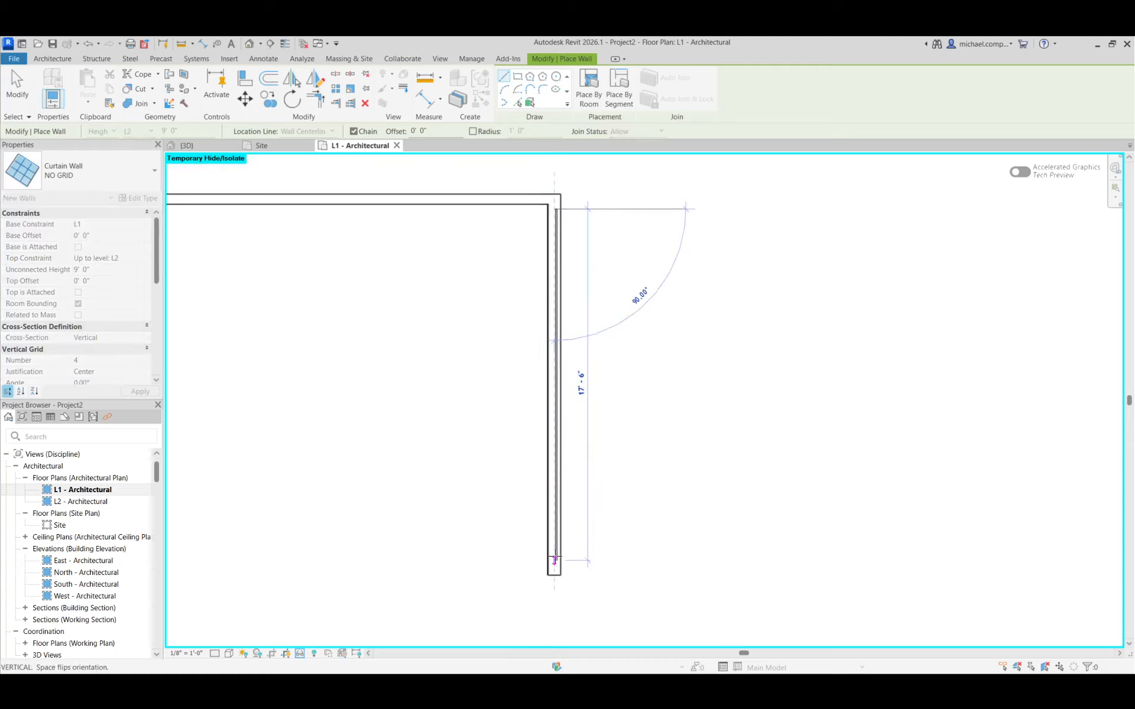
pyautogui.click(554, 559)
pyautogui.press('Escape')
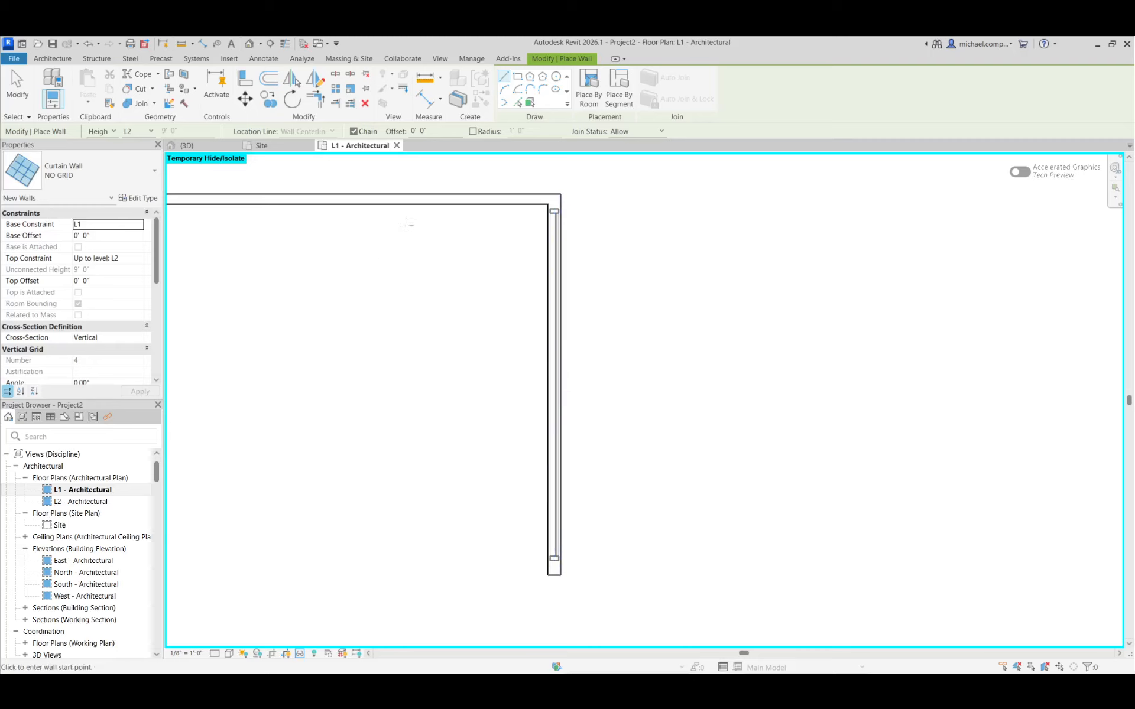
# Inspect the annex end wall's window opening in the 3D view for the new curtain wall
pyautogui.click(211, 146)
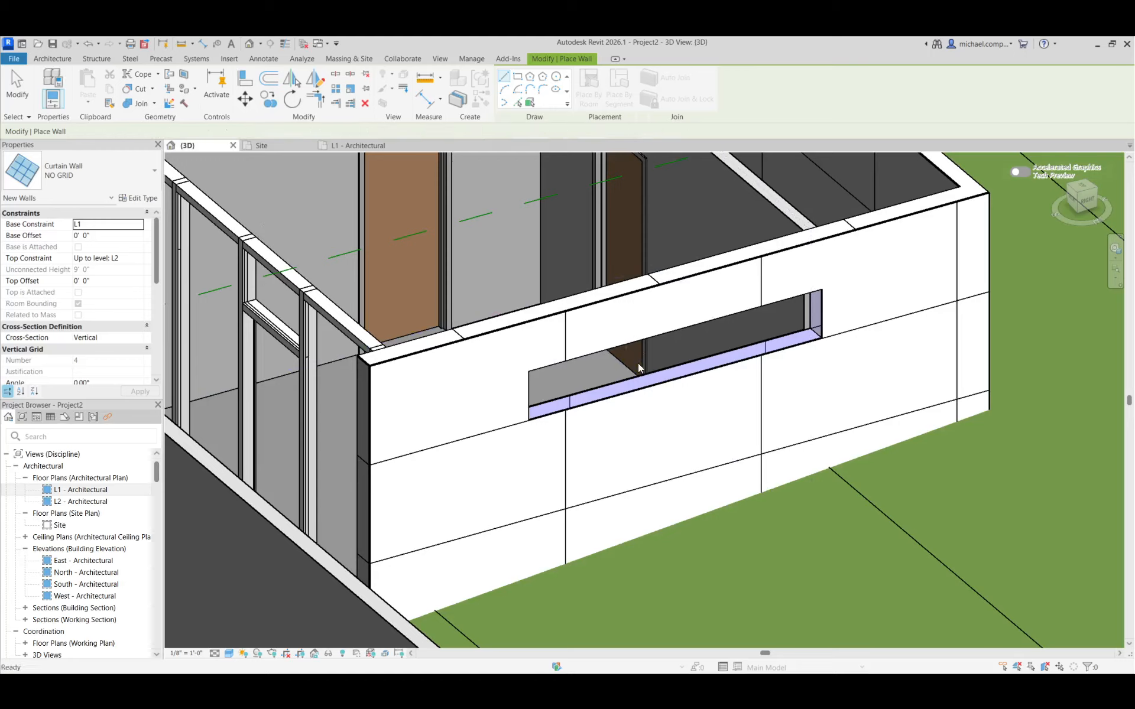
pyautogui.press('Escape')
pyautogui.press('Escape')
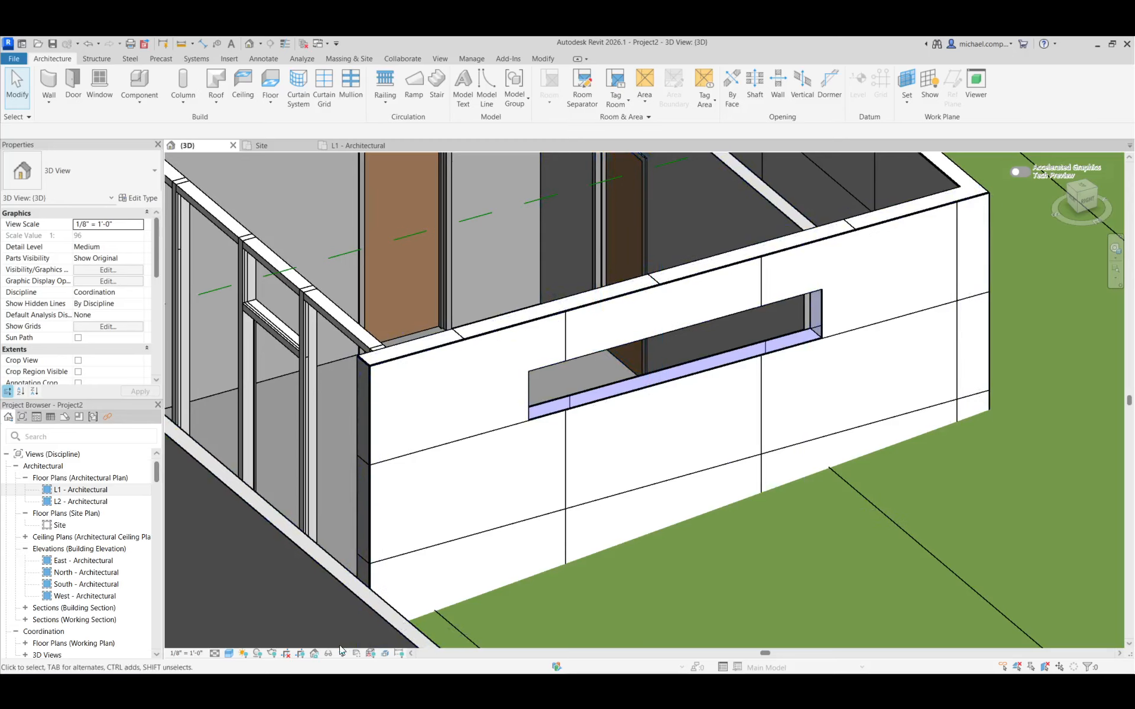
pyautogui.scroll(-3, 498, 520)
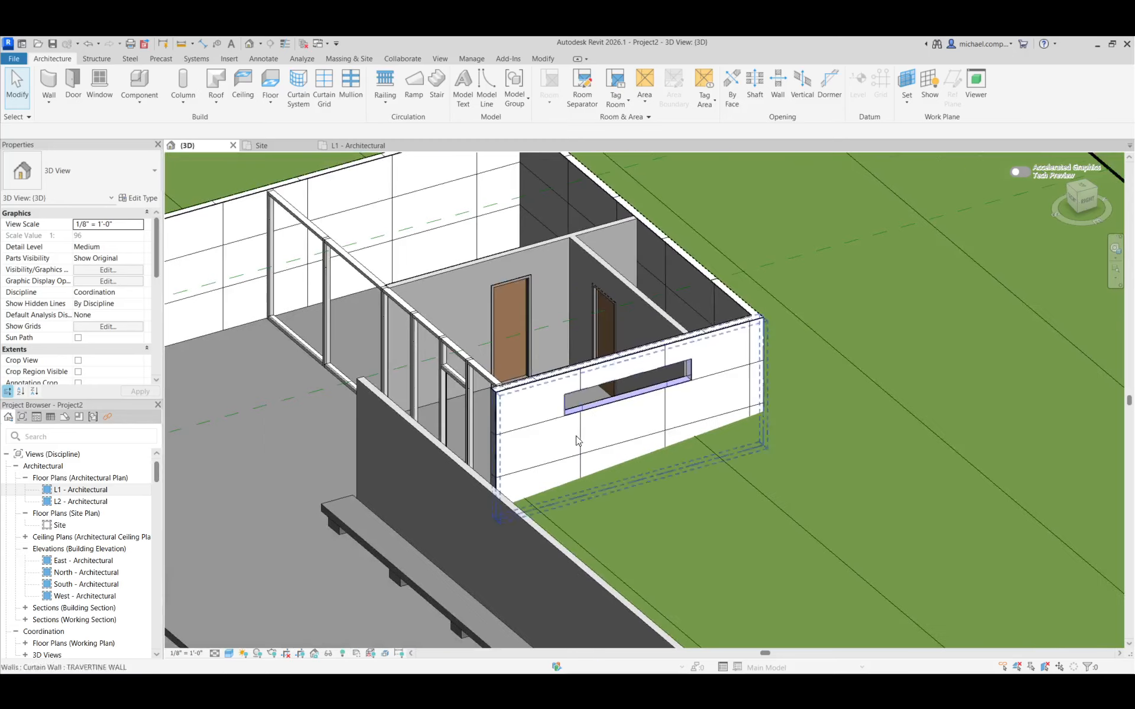
pyautogui.keyDown('shift'); pyautogui.moveTo(349, 498); pyautogui.dragTo(372, 524, button='middle'); pyautogui.keyUp('shift')
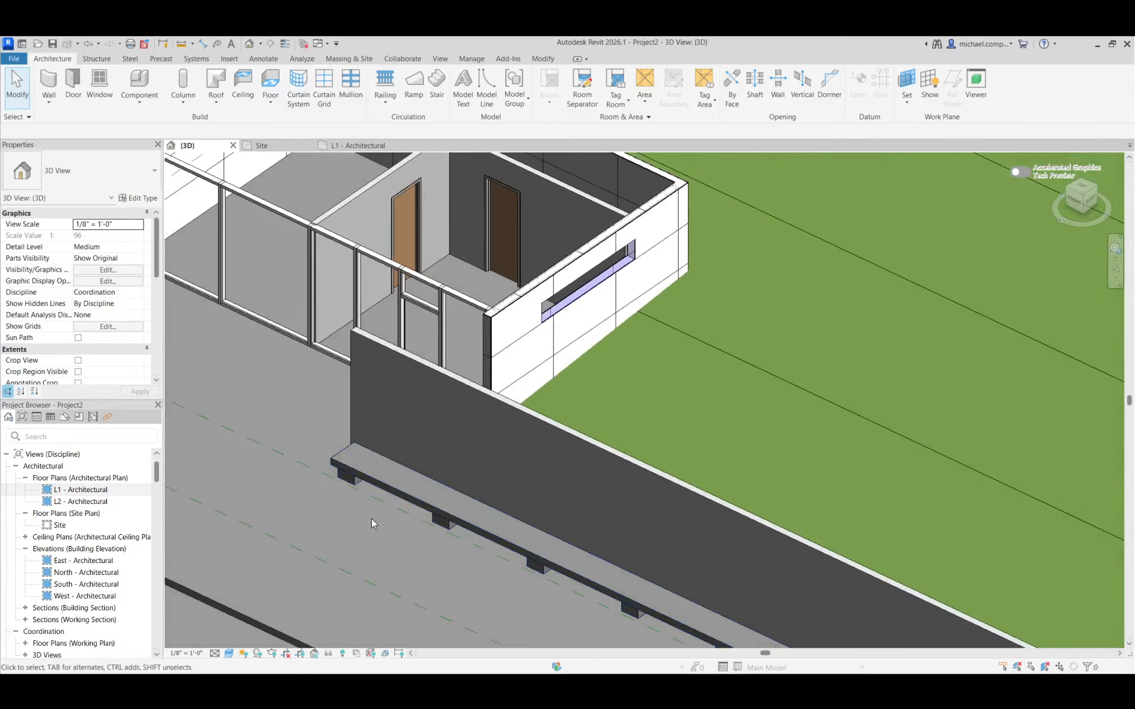
# In the L1 plan, set the NO GRID curtain wall's top constraint to Unconnected with a height of 15'
pyautogui.click(71, 490)
pyautogui.doubleClick(71, 490)
pyautogui.click(550, 233)
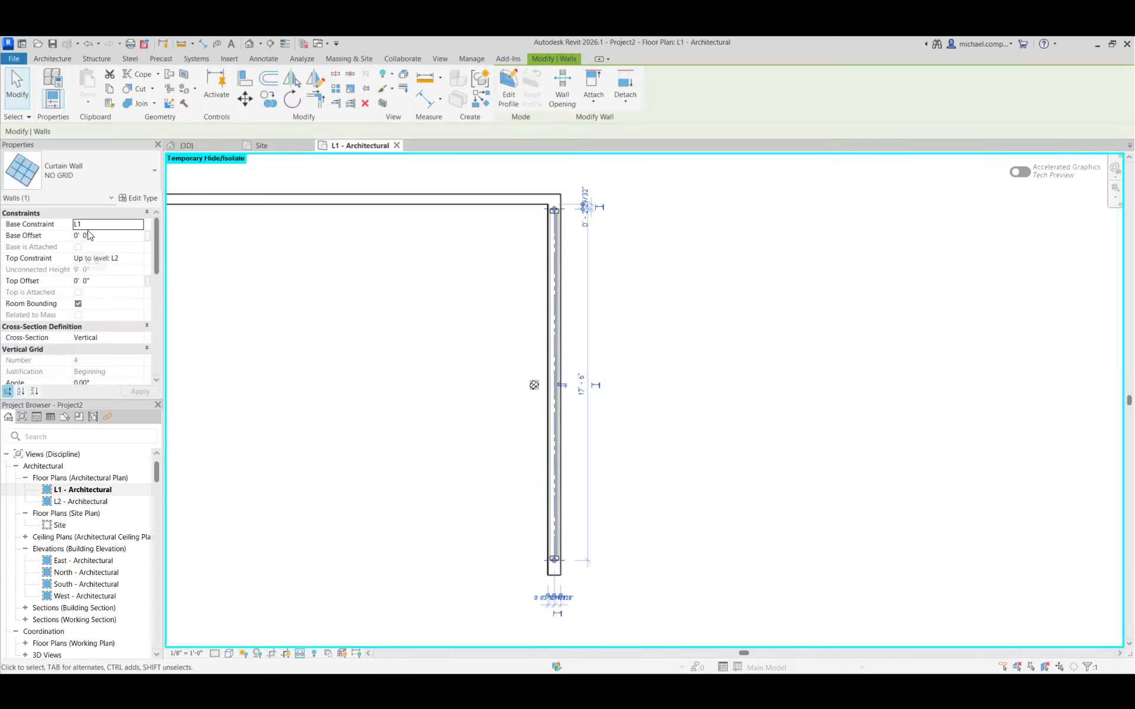
pyautogui.click(106, 258)
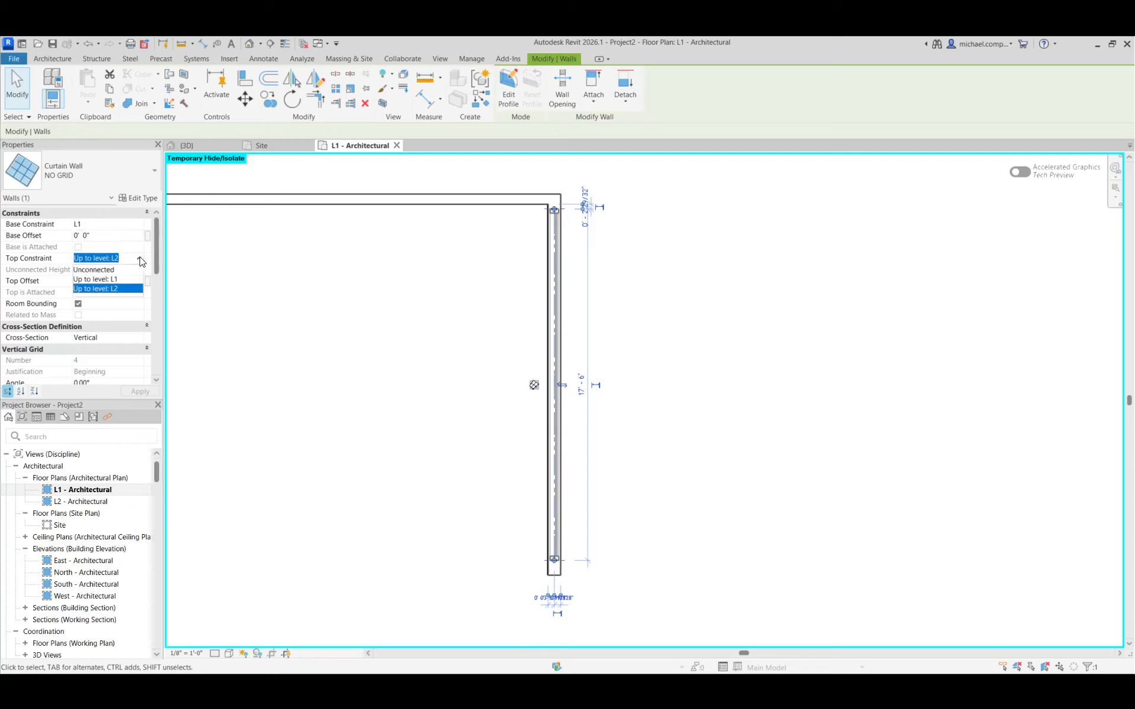
pyautogui.click(97, 270)
pyautogui.click(114, 273)
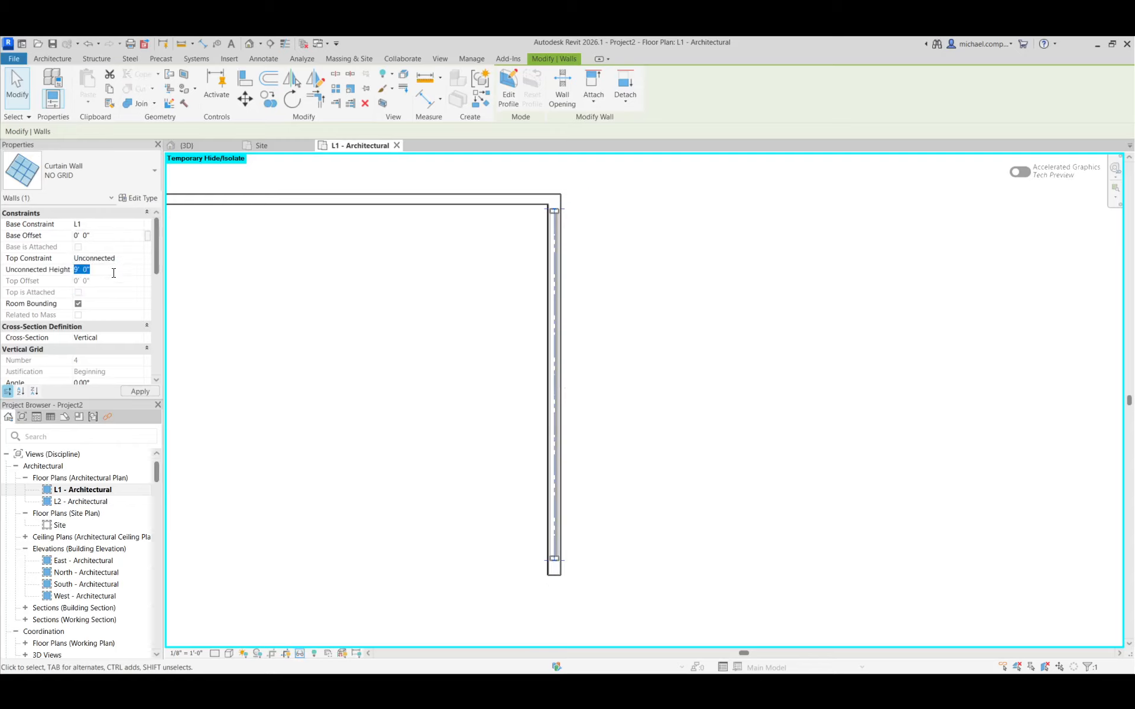
pyautogui.write('15')
pyautogui.press('Return')
pyautogui.click(645, 395)
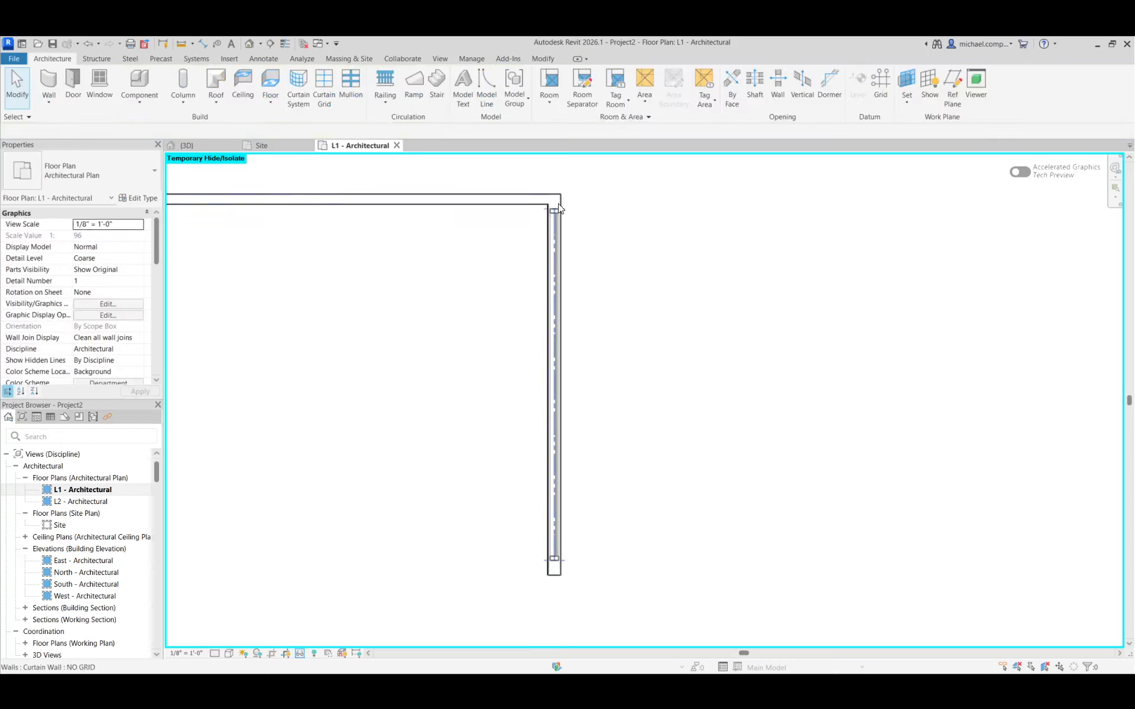
# Open the NO GRID curtain wall's profile for editing in the 3D view
pyautogui.click(216, 145)
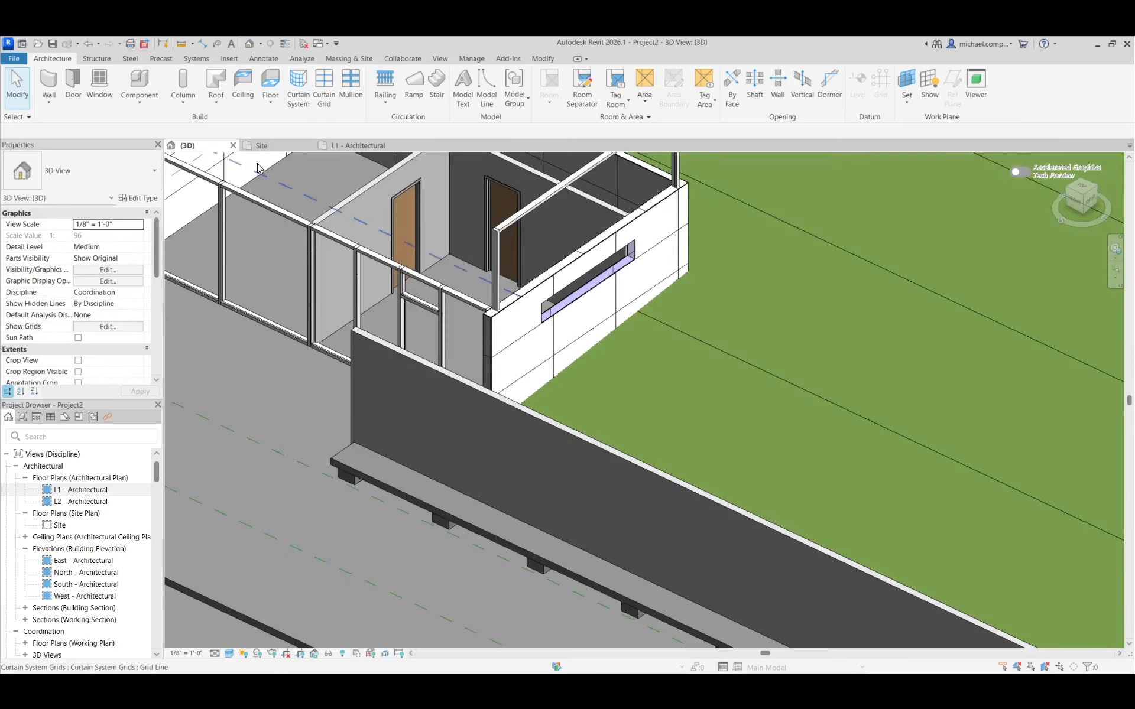
pyautogui.scroll(-1, 679, 314)
pyautogui.scroll(2, 685, 175)
pyautogui.scroll(1, 684, 173)
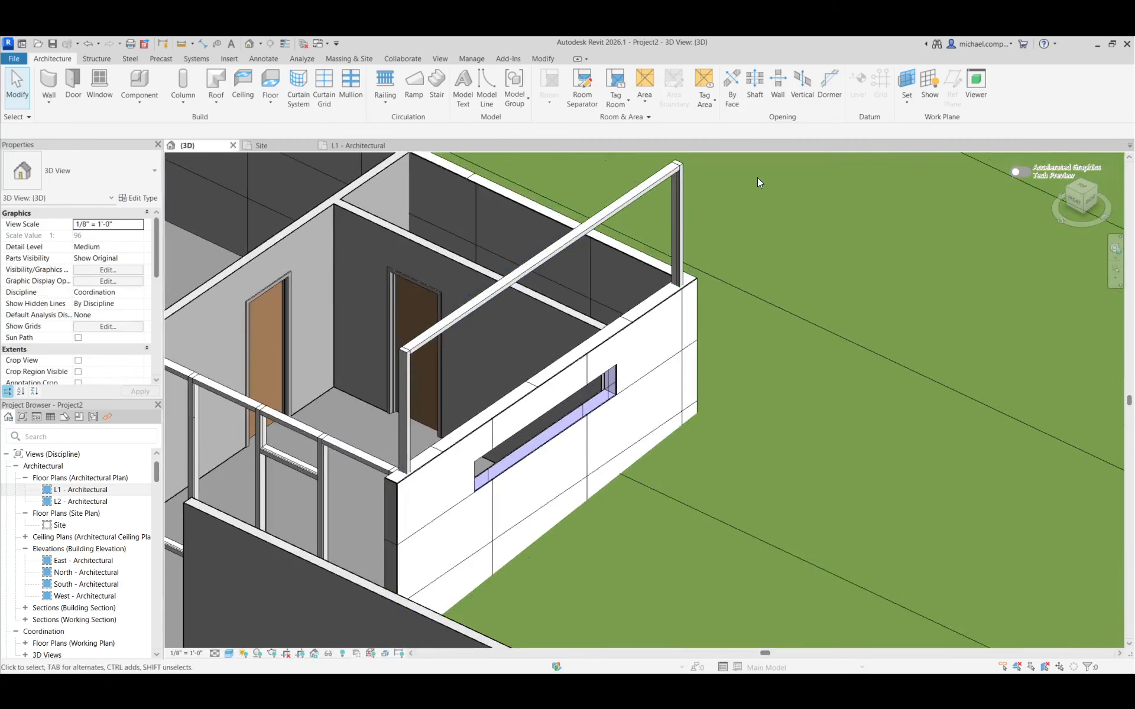
pyautogui.click(677, 176)
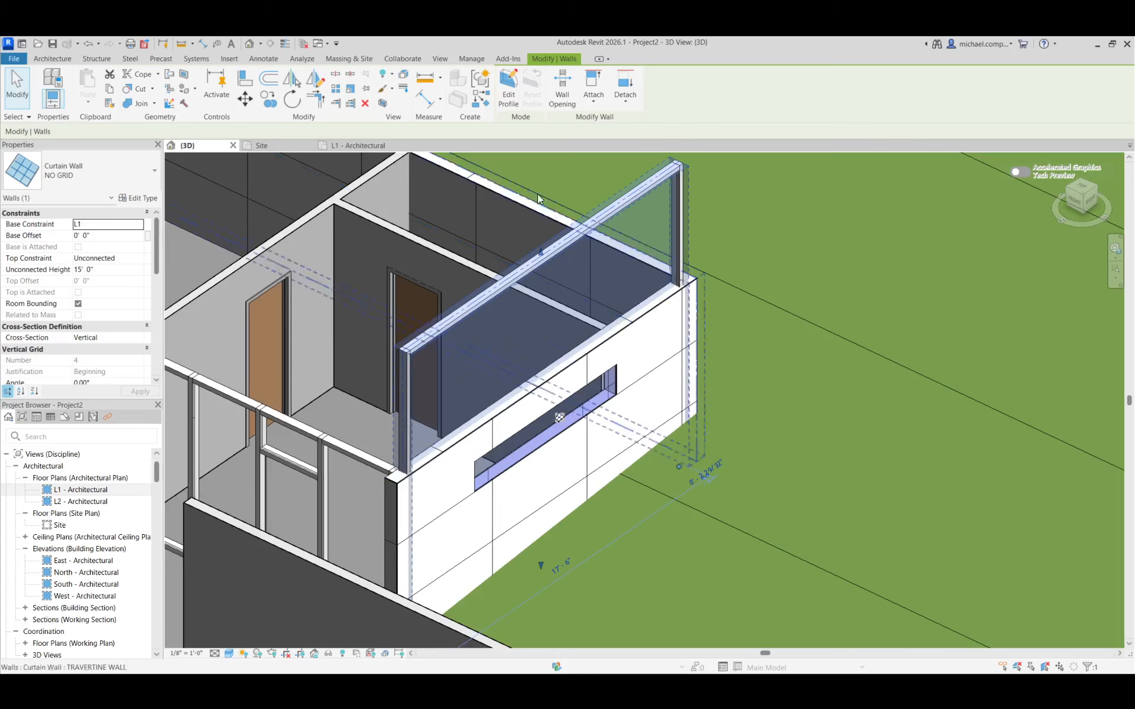
pyautogui.click(511, 101)
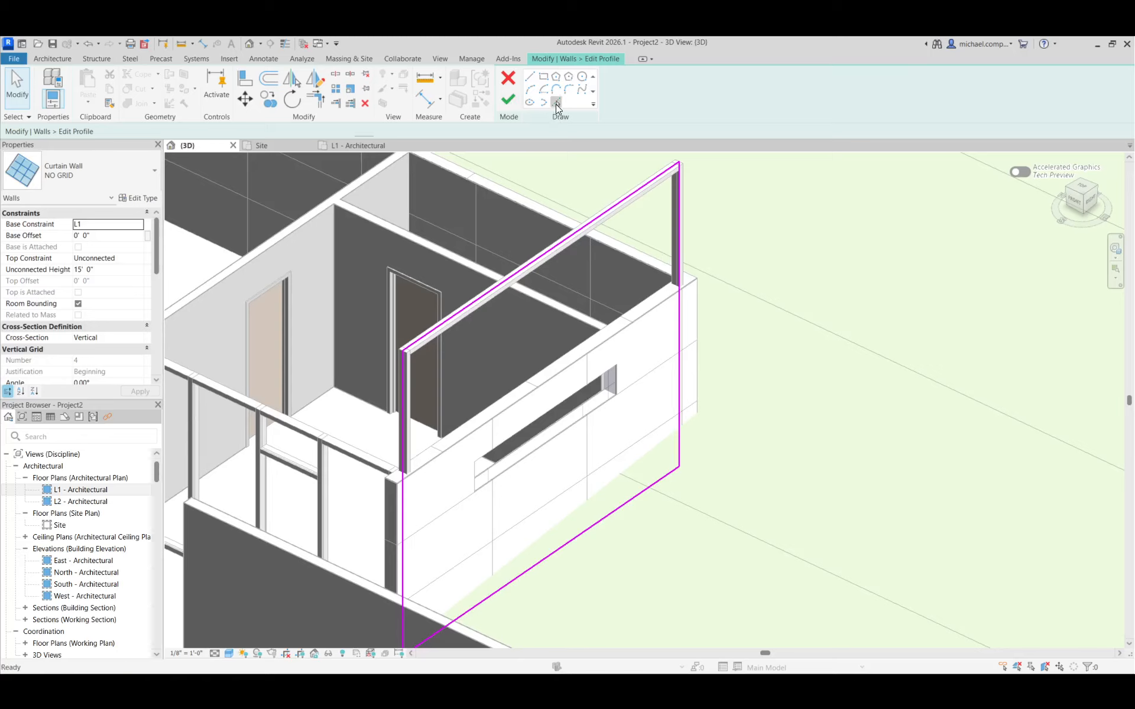
# Pick the four edges of the annex window opening as profile sketch lines with no offset
pyautogui.click(556, 104)
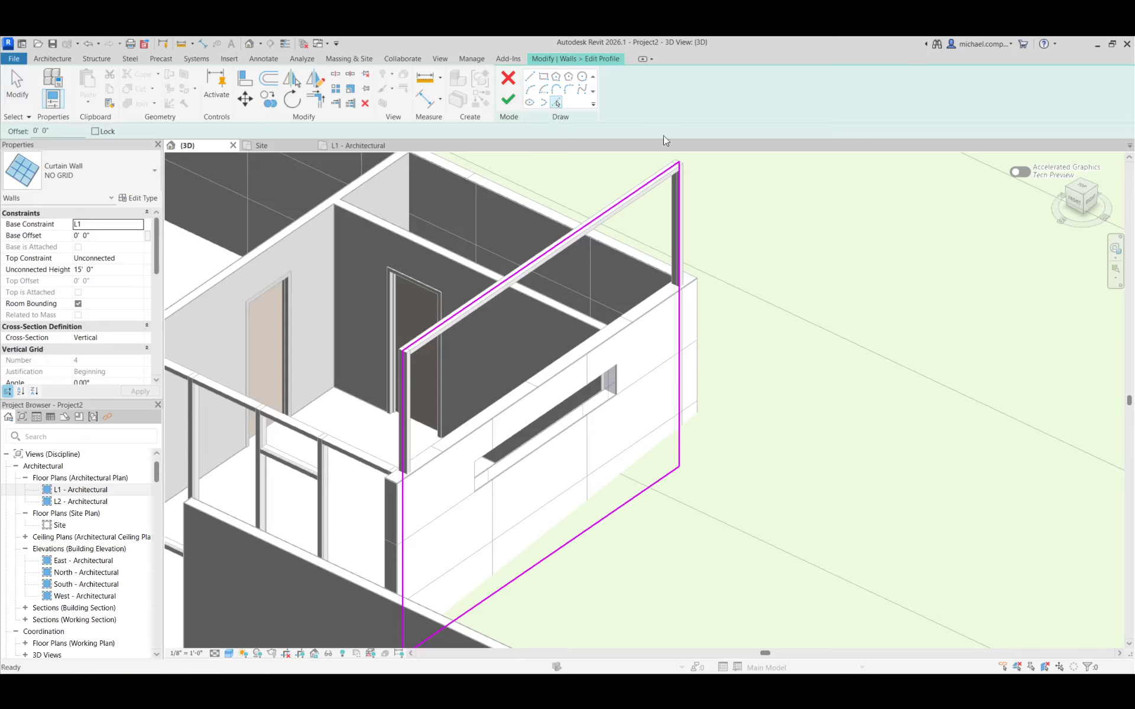
pyautogui.click(612, 412)
pyautogui.scroll(3, 618, 408)
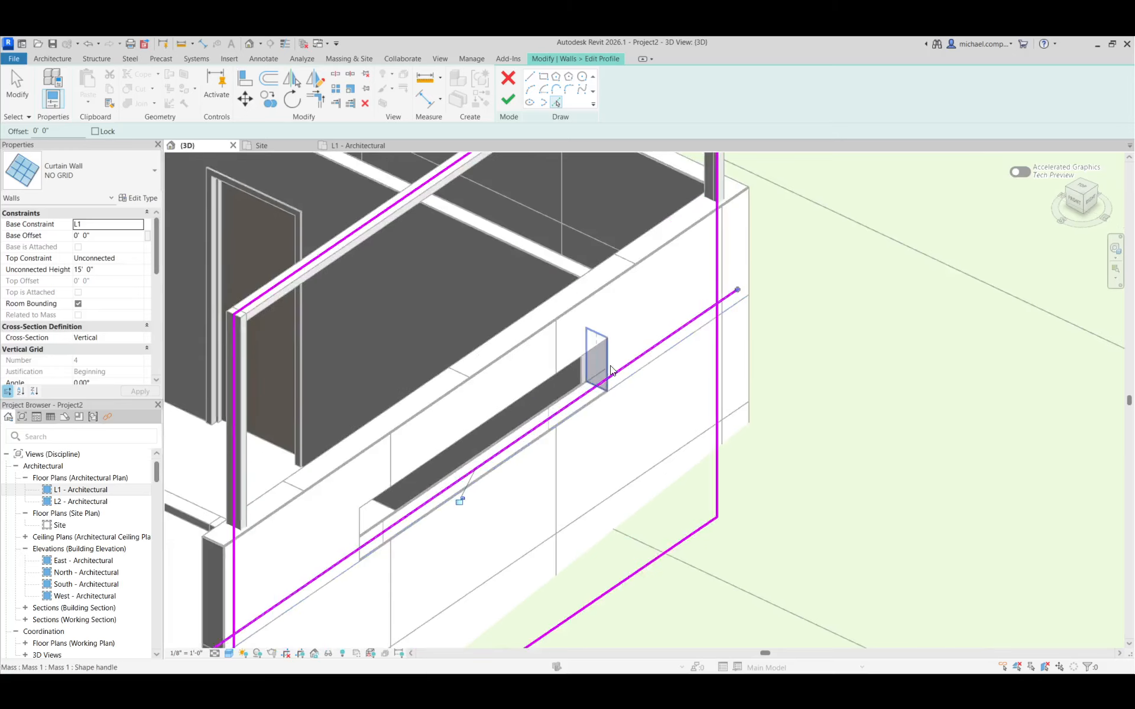
pyautogui.click(607, 368)
pyautogui.click(574, 359)
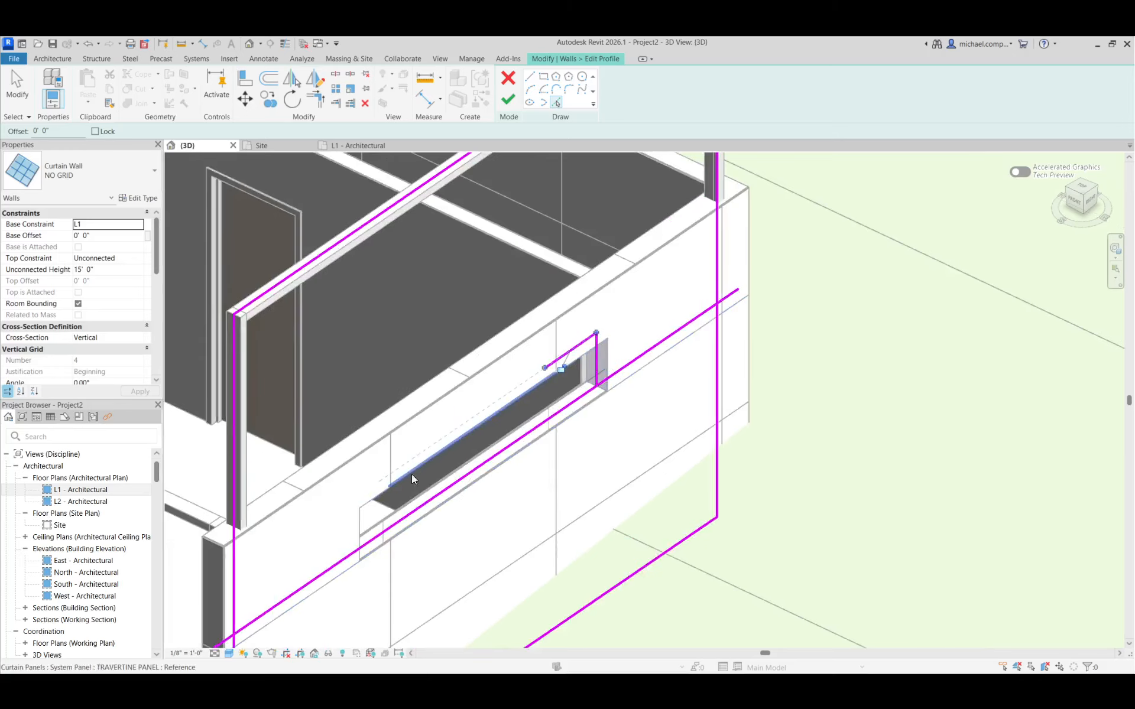
pyautogui.click(354, 530)
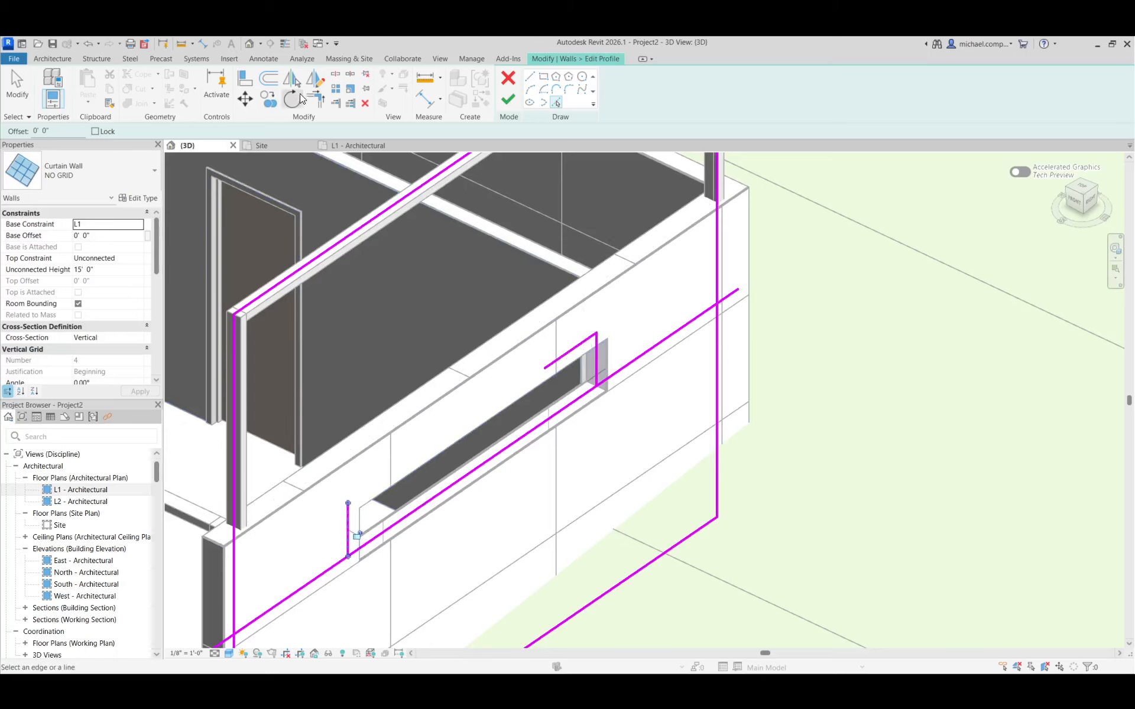
# Trim and extend the picked lines to corners so they form a closed rectangle around the window opening
pyautogui.click(315, 98)
pyautogui.click(348, 520)
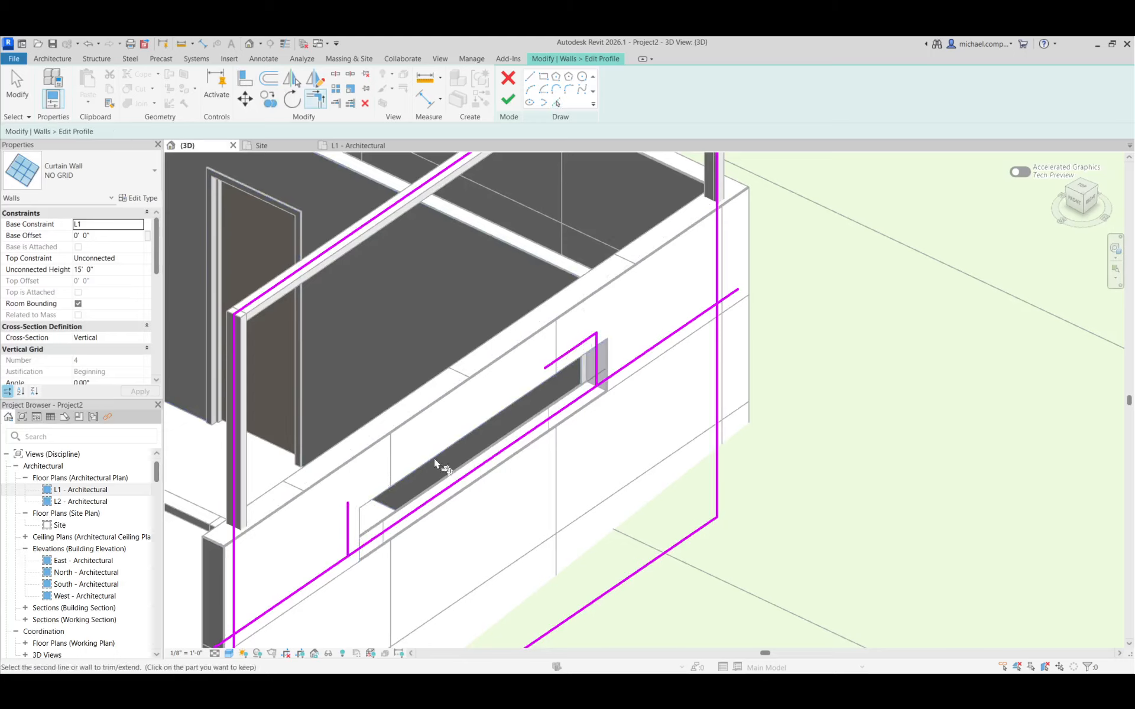
pyautogui.click(539, 367)
pyautogui.click(592, 362)
pyautogui.click(450, 484)
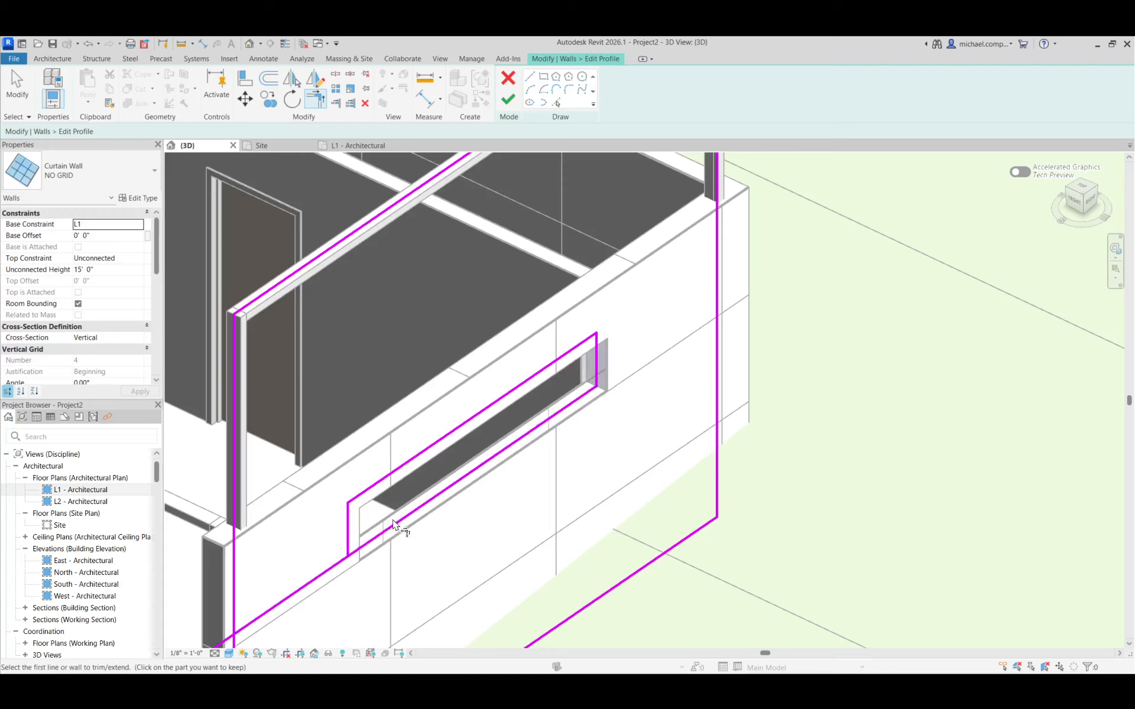
pyautogui.click(393, 524)
pyautogui.click(349, 540)
pyautogui.scroll(-3, 532, 494)
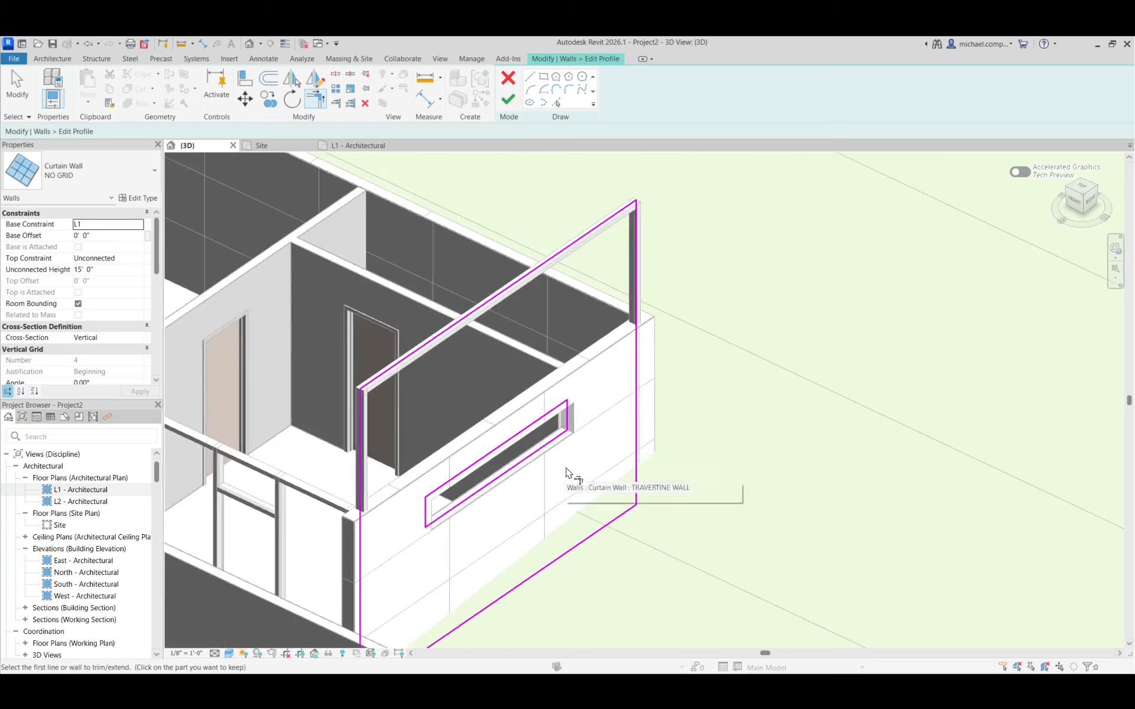
# Delete the original outer rectangle from the curtain wall's profile sketch, keeping only the window-opening loop
pyautogui.press('Escape')
pyautogui.press('Tab')
pyautogui.click(636, 473)
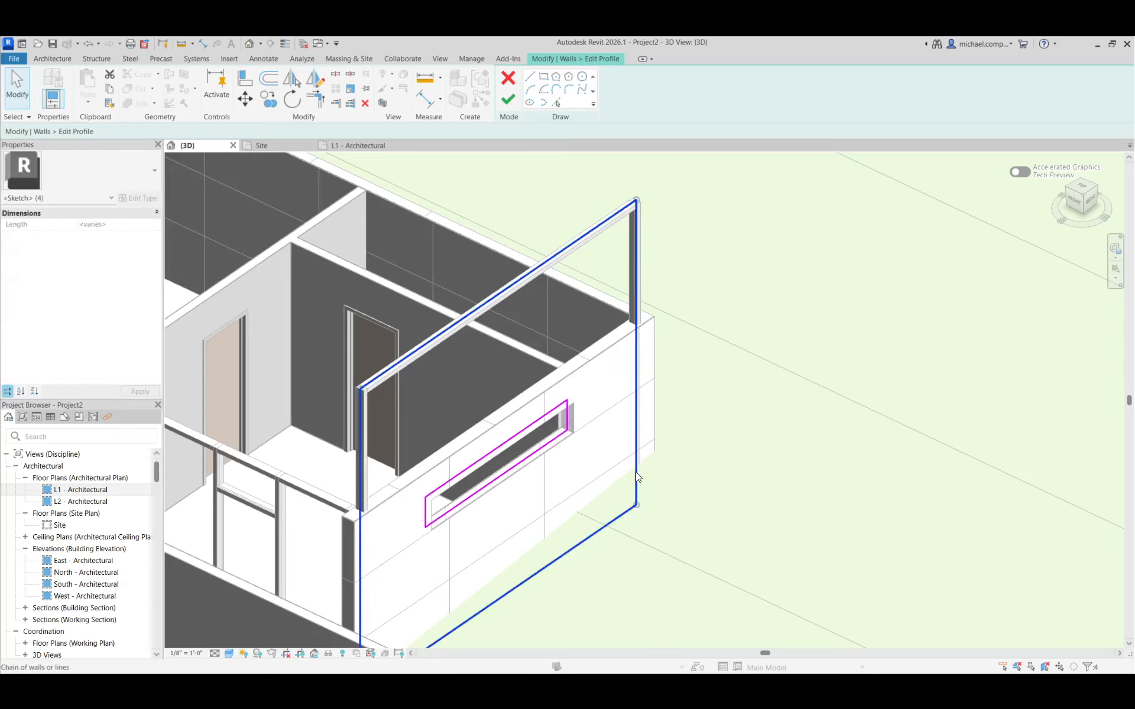
pyautogui.press('Delete')
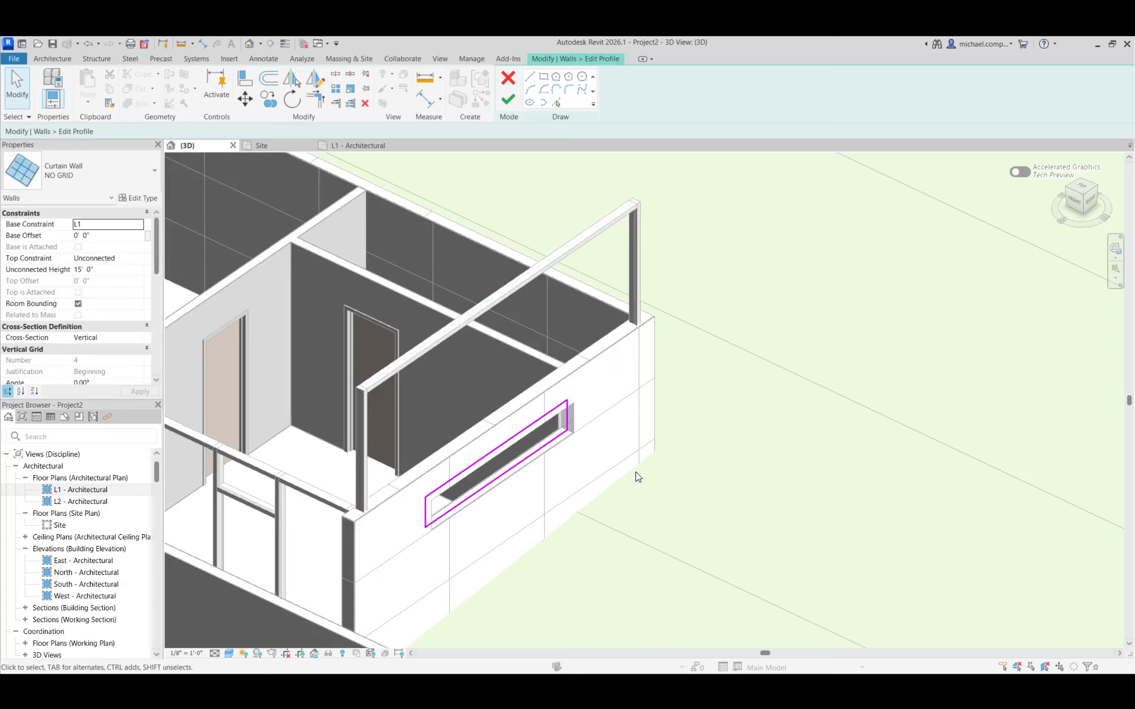
# Finish the profile edit, deleting the curtain wall mullions whose grid portion no longer exists, and inspect the glazed opening
pyautogui.click(511, 101)
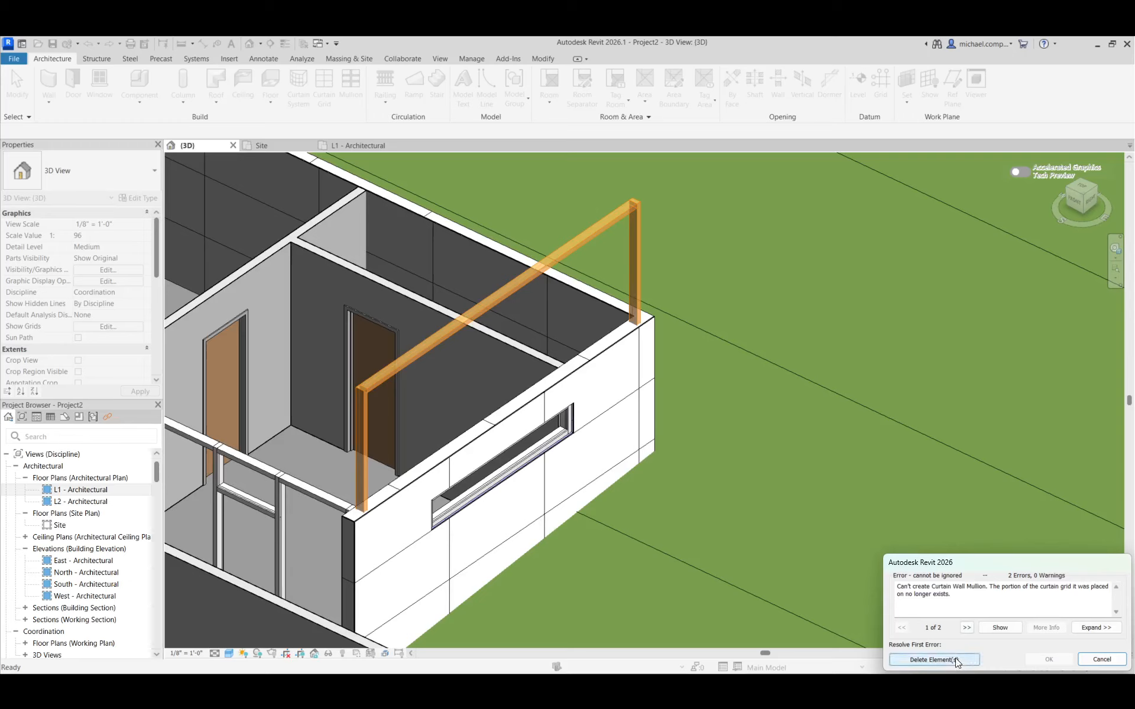
pyautogui.click(934, 660)
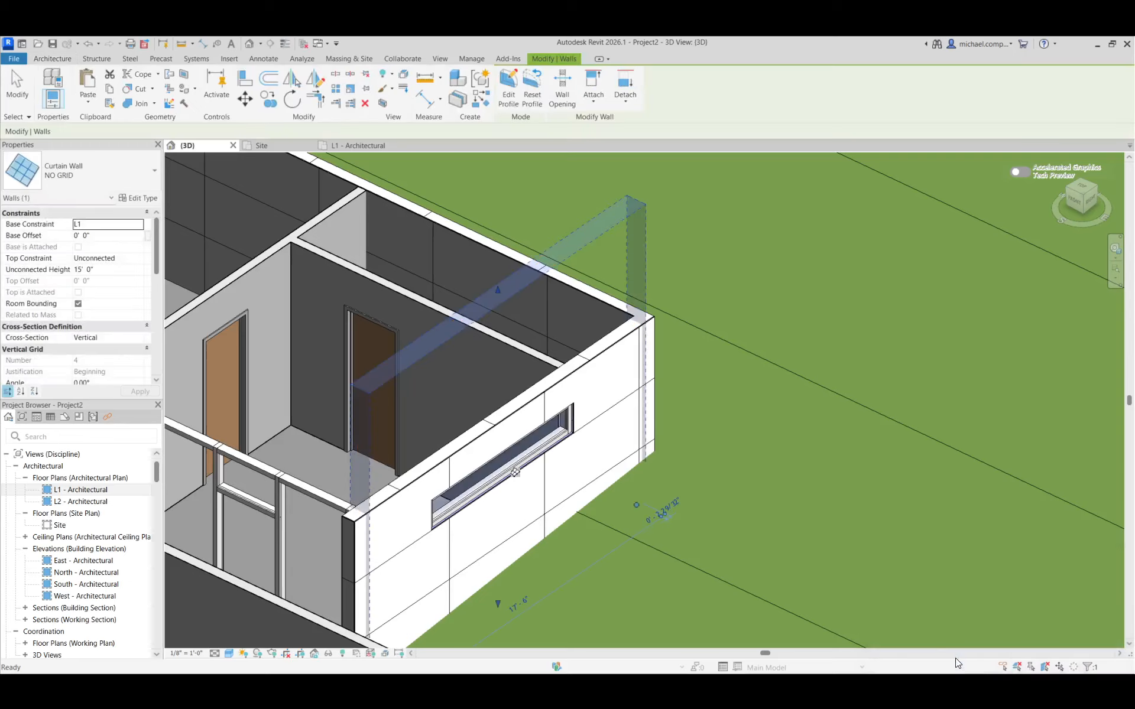
pyautogui.press('Escape')
pyautogui.scroll(6, 449, 520)
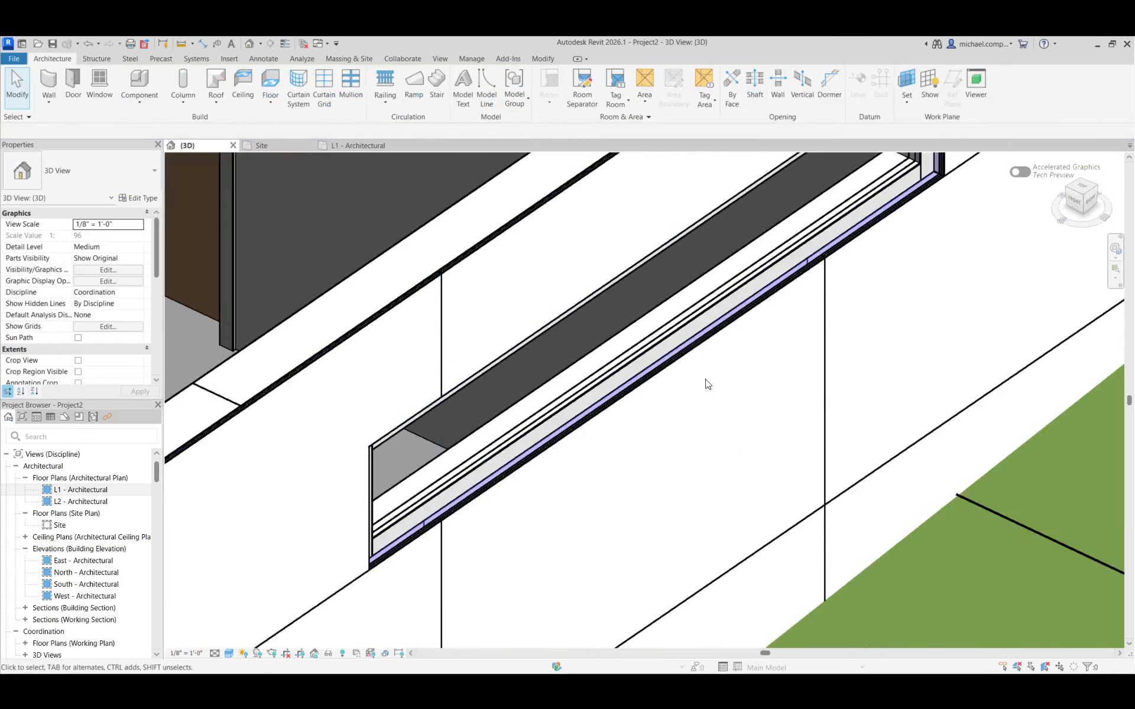
pyautogui.scroll(-2, 680, 424)
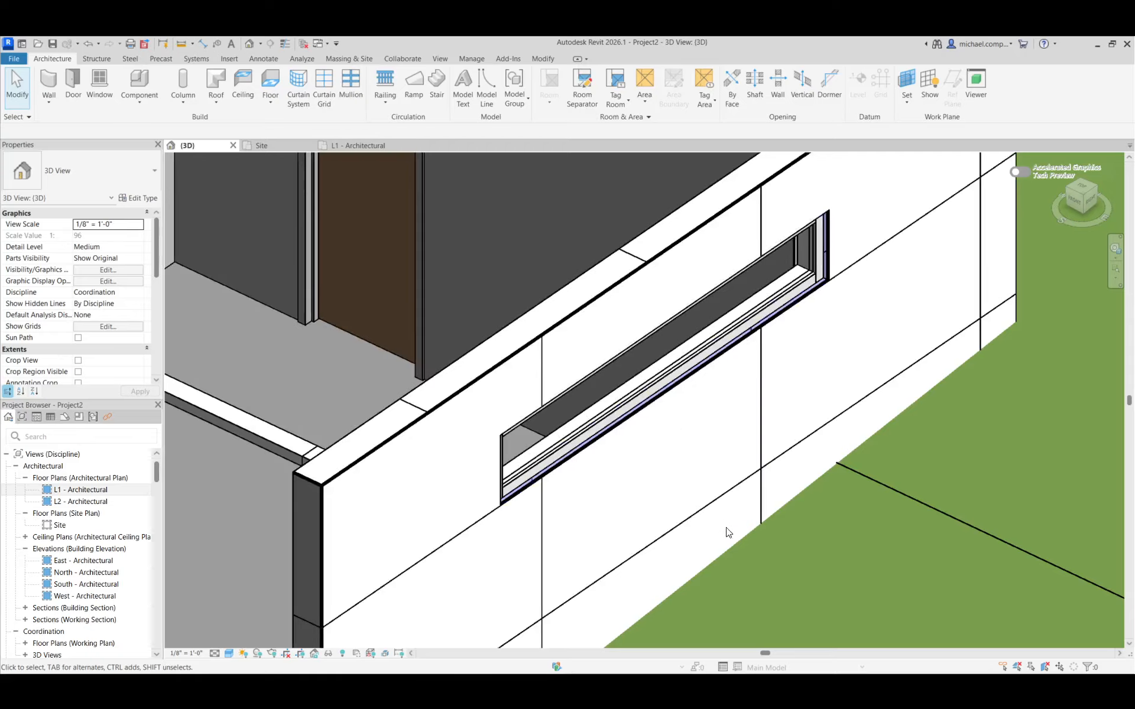
pyautogui.moveTo(726, 528)
pyautogui.keyDown('shift'); pyautogui.mouseDown(button='middle')
pyautogui.moveTo(709, 515)
pyautogui.moveTo(707, 525)
pyautogui.mouseUp(button='middle'); pyautogui.keyUp('shift')
pyautogui.scroll(-3, 651, 436)
pyautogui.scroll(7, 711, 610)
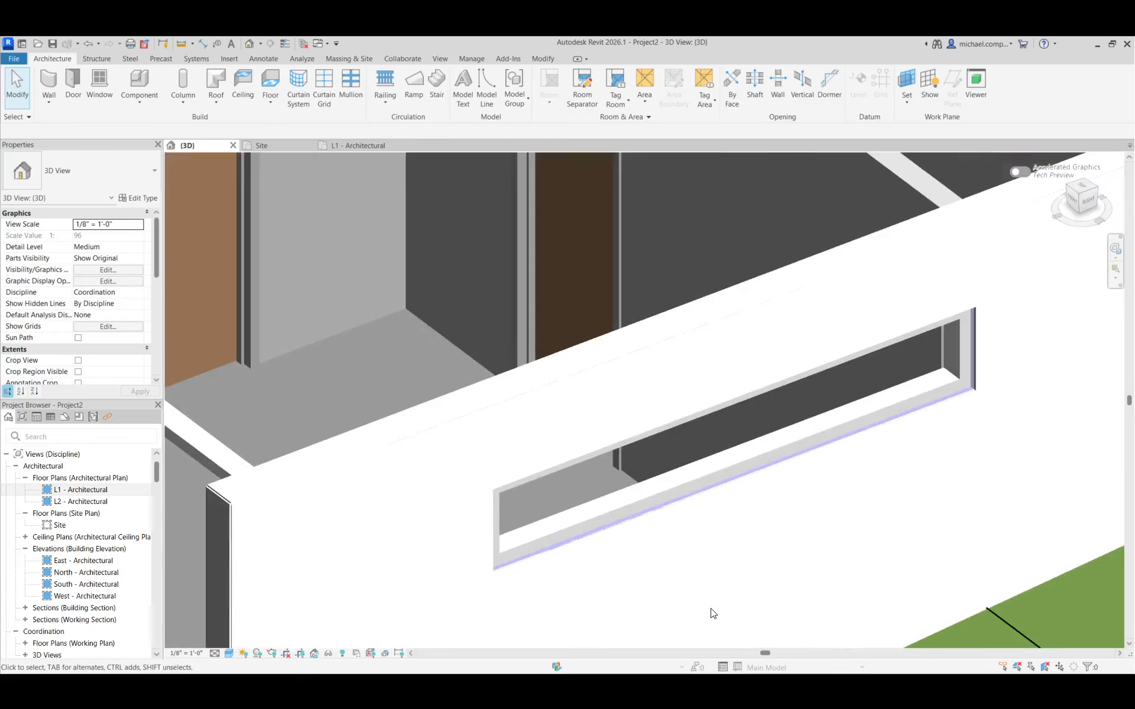
pyautogui.scroll(-2, 357, 249)
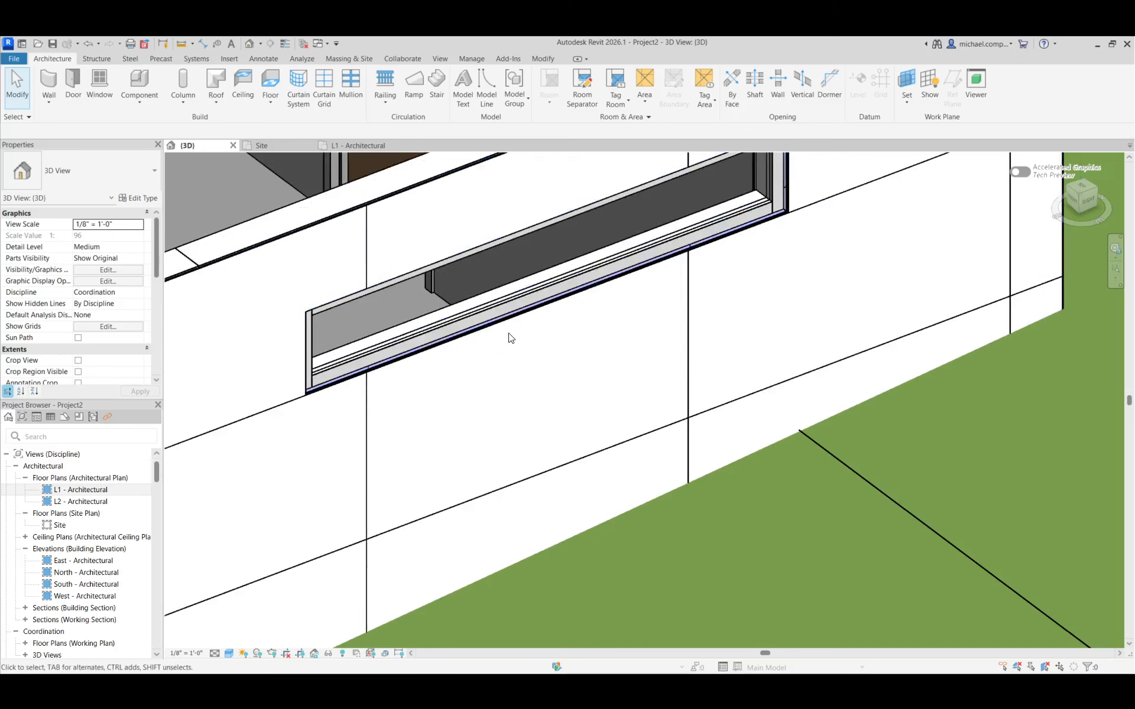
pyautogui.scroll(-3, 626, 391)
pyautogui.scroll(4, 685, 293)
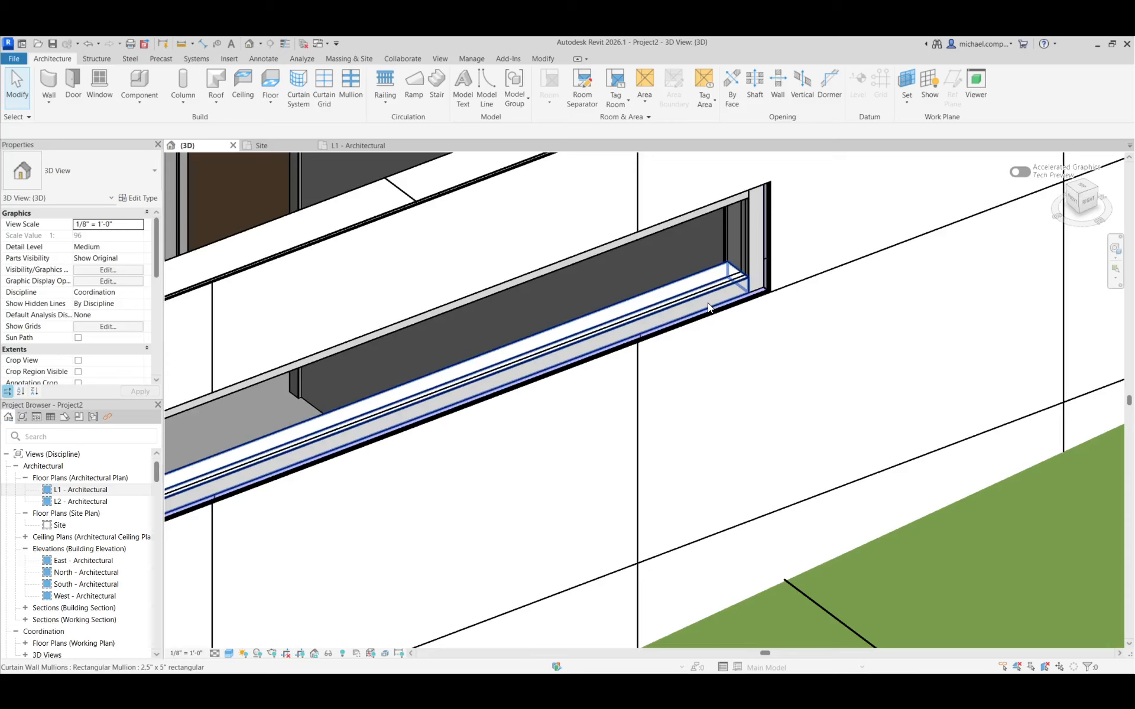
pyautogui.click(715, 286)
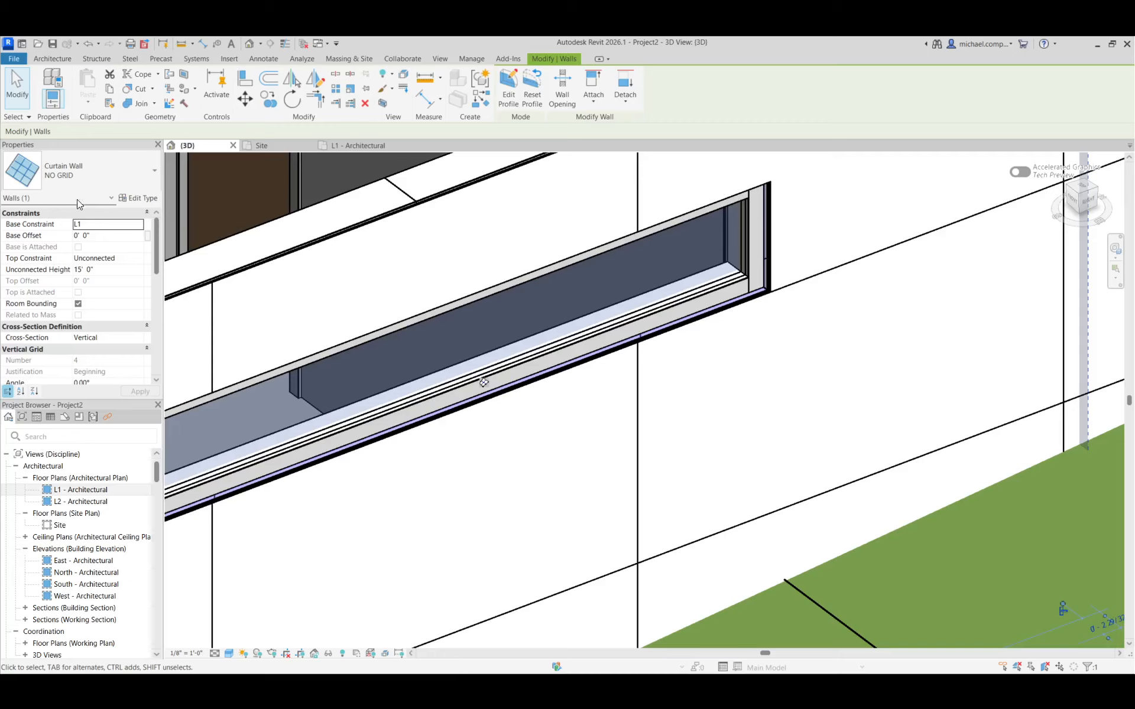
pyautogui.click(138, 199)
pyautogui.click(650, 215)
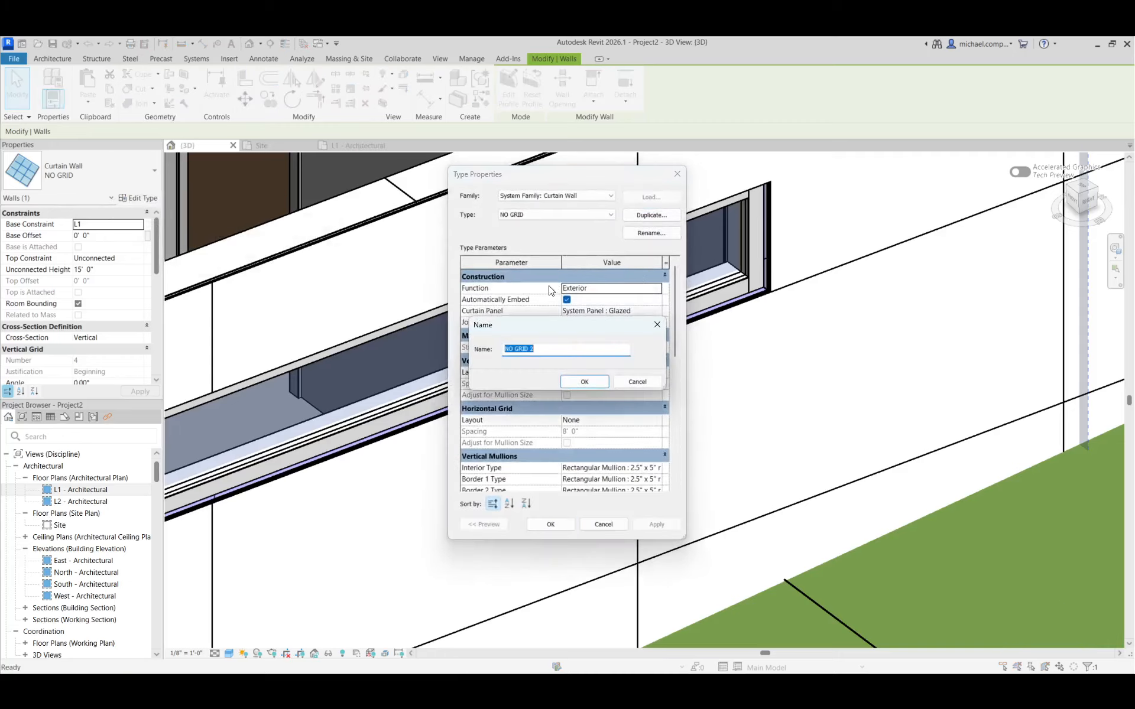
pyautogui.write('WINDOW')
pyautogui.press('Return')
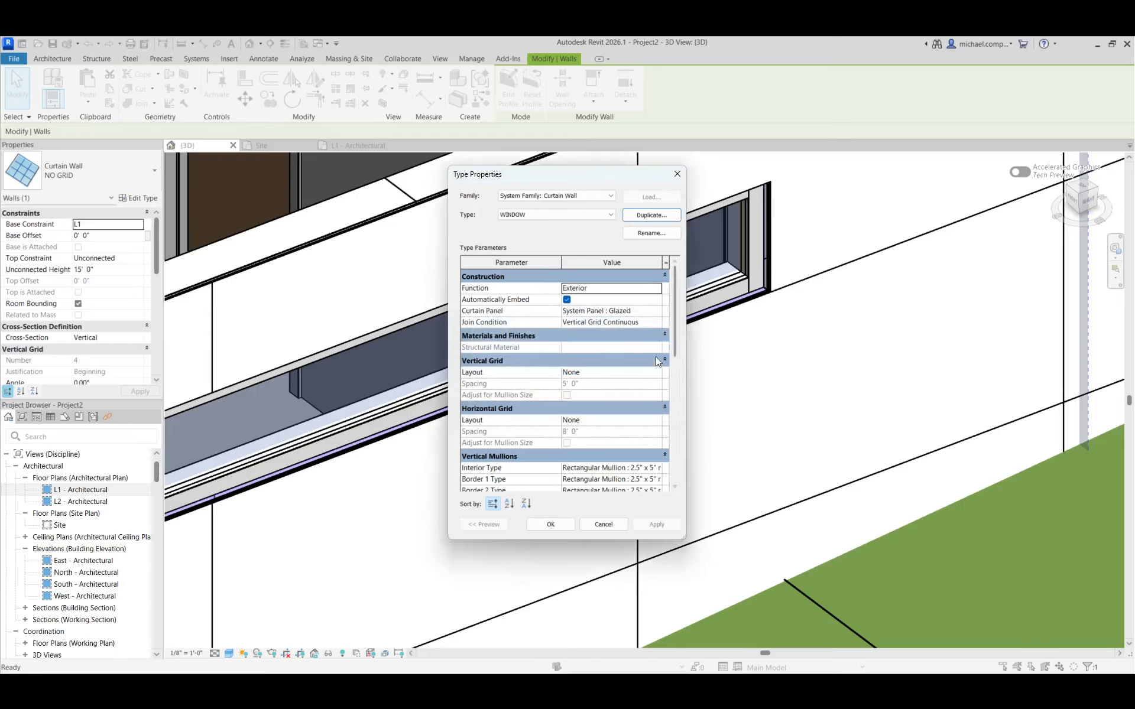
pyautogui.click(657, 468)
pyautogui.click(658, 468)
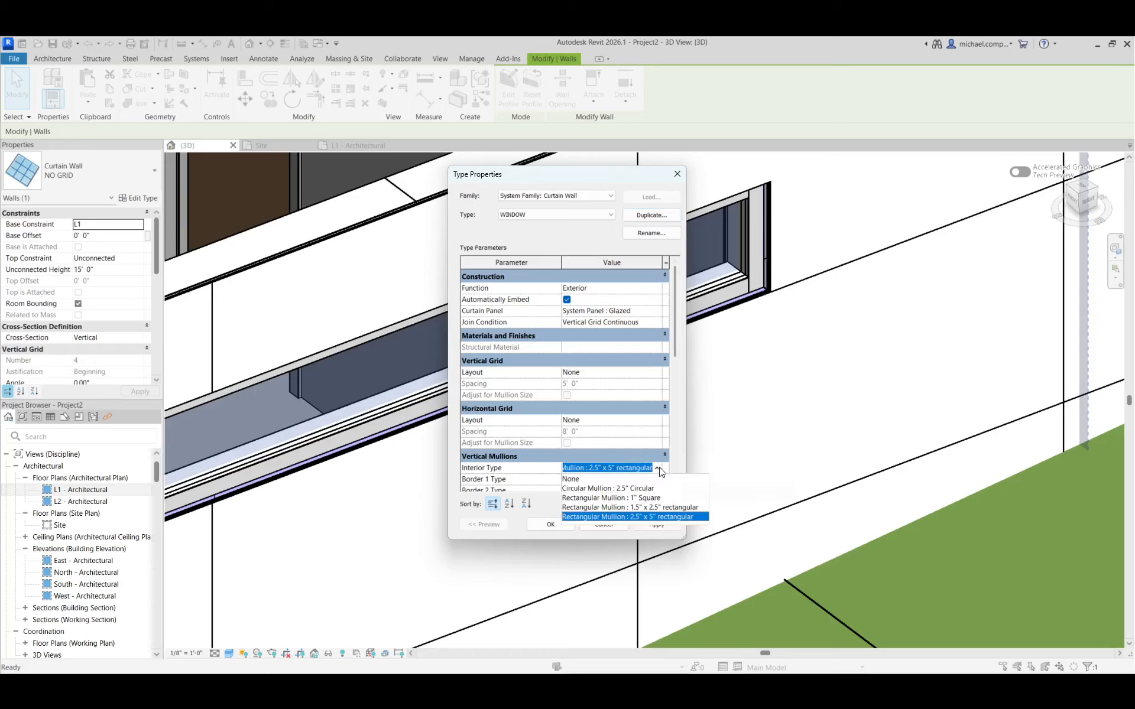
pyautogui.click(661, 520)
pyautogui.press('Escape')
pyautogui.press('Escape')
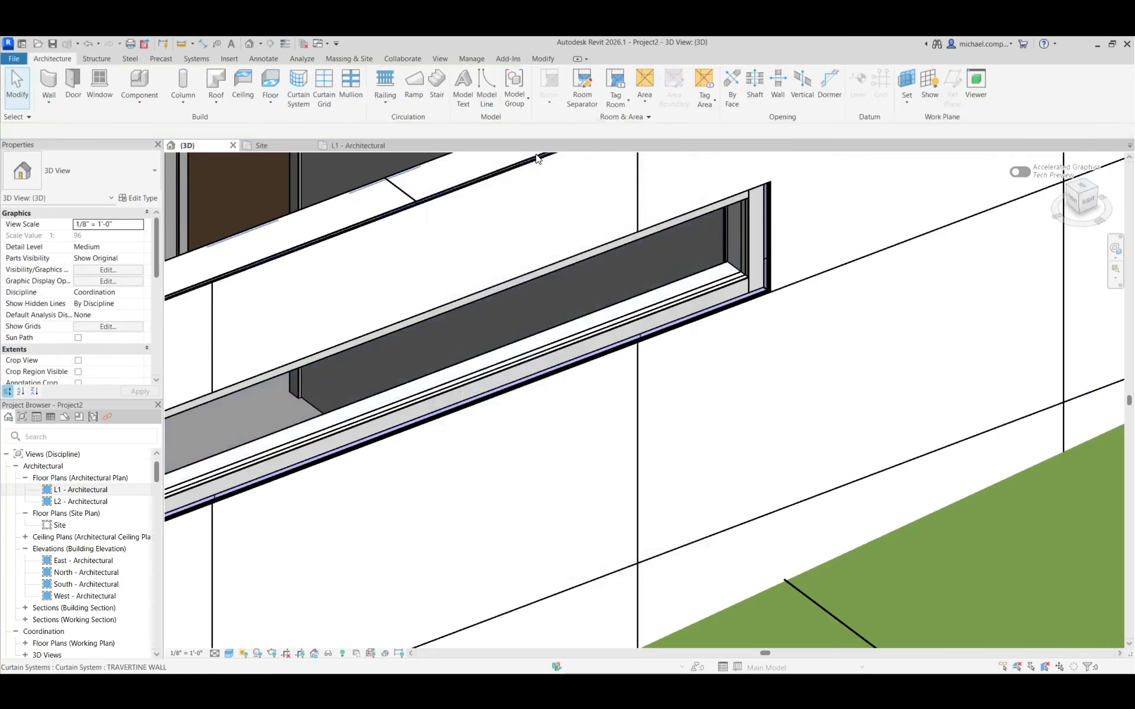
# Measure the travertine wall's thickness across its top edge above the window
pyautogui.click(182, 44)
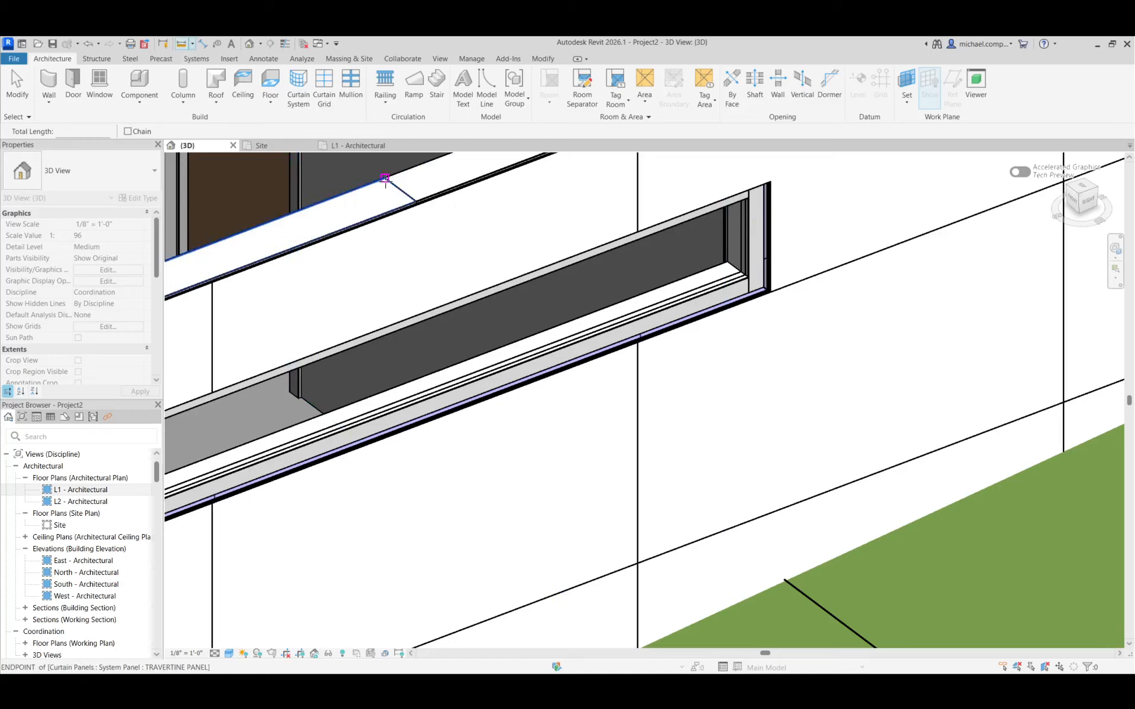
pyautogui.click(385, 178)
pyautogui.scroll(-1, 416, 201)
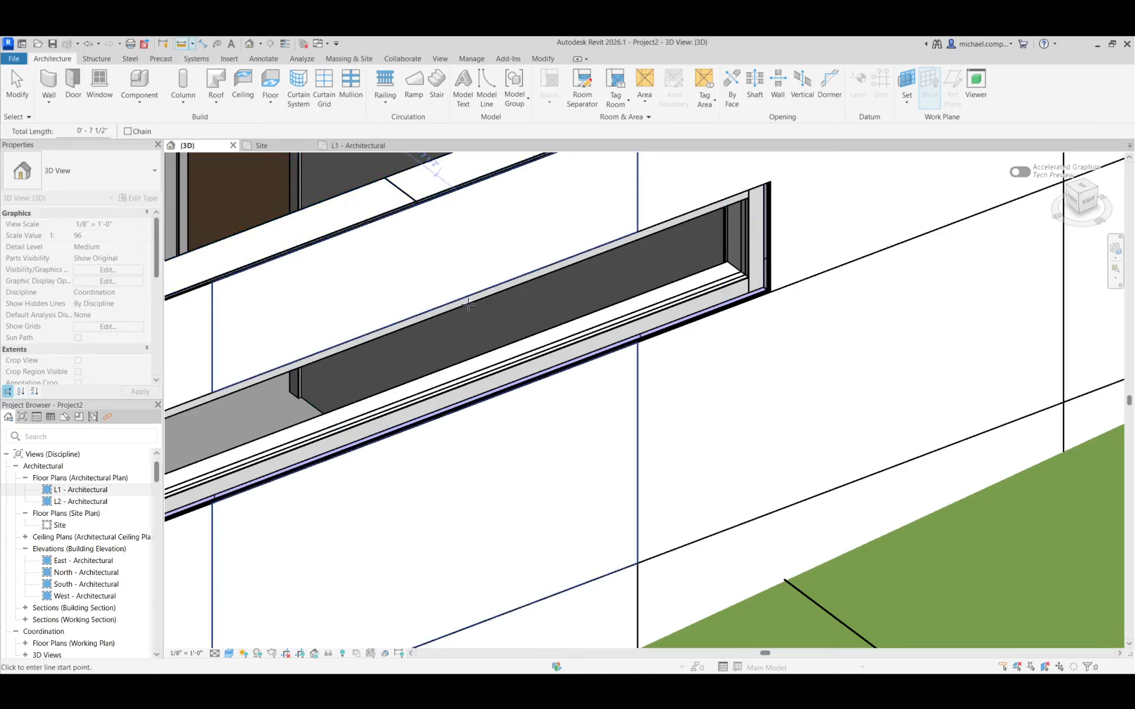
pyautogui.scroll(-2, 437, 213)
pyautogui.scroll(5, 466, 221)
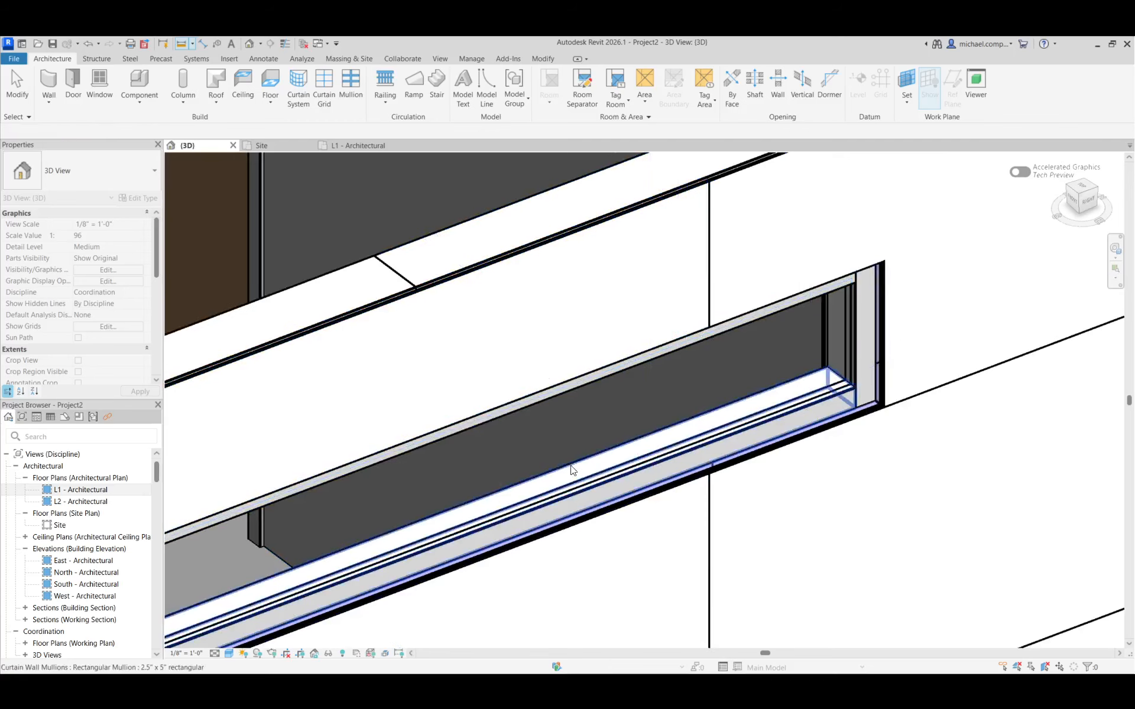
pyautogui.press('Escape')
pyautogui.press('Escape')
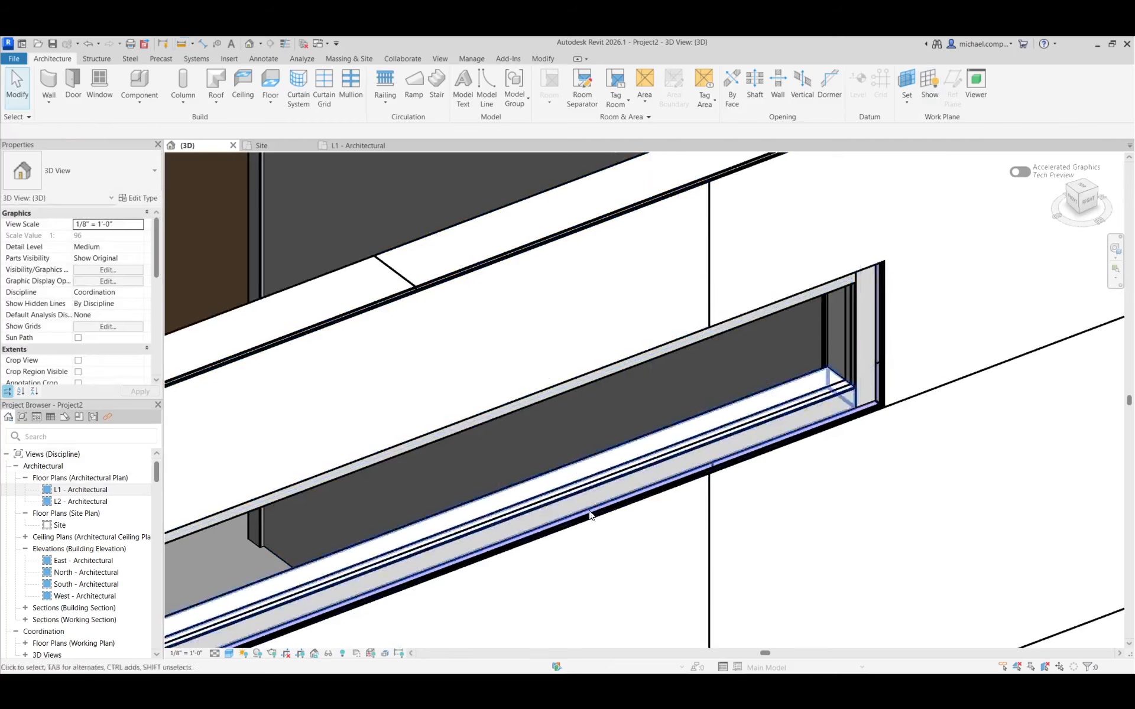
# Review the type properties of the window's lower mullion
pyautogui.click(703, 449)
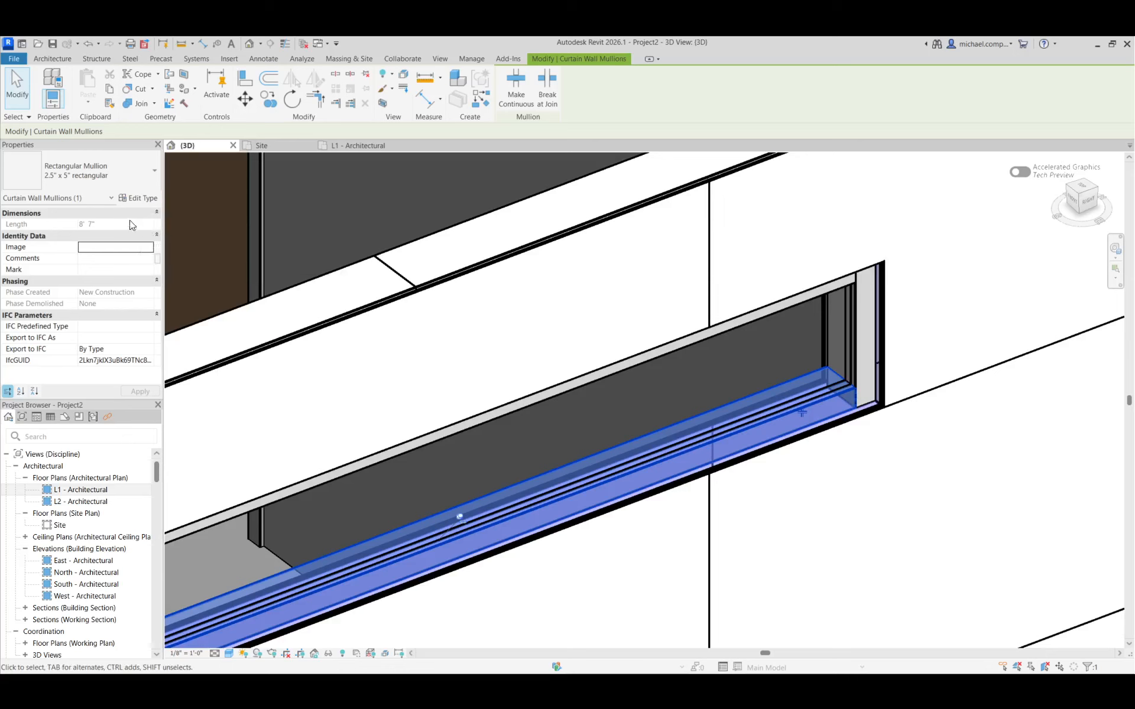
pyautogui.click(140, 198)
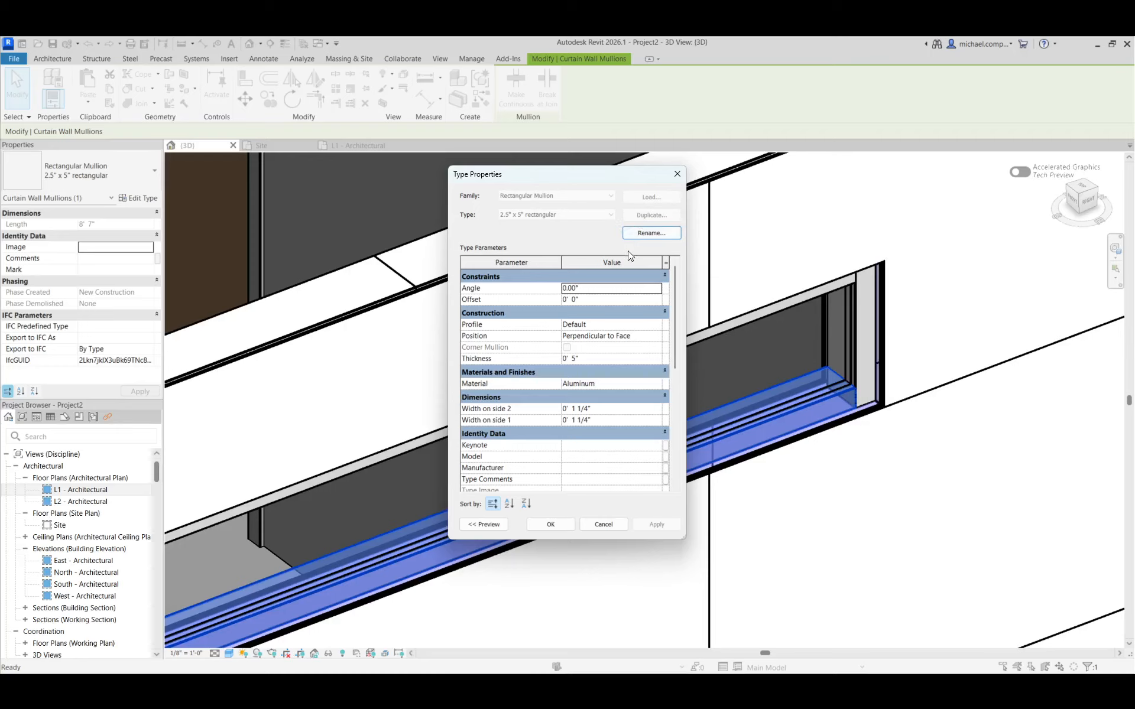
pyautogui.press('Escape')
pyautogui.press('Escape')
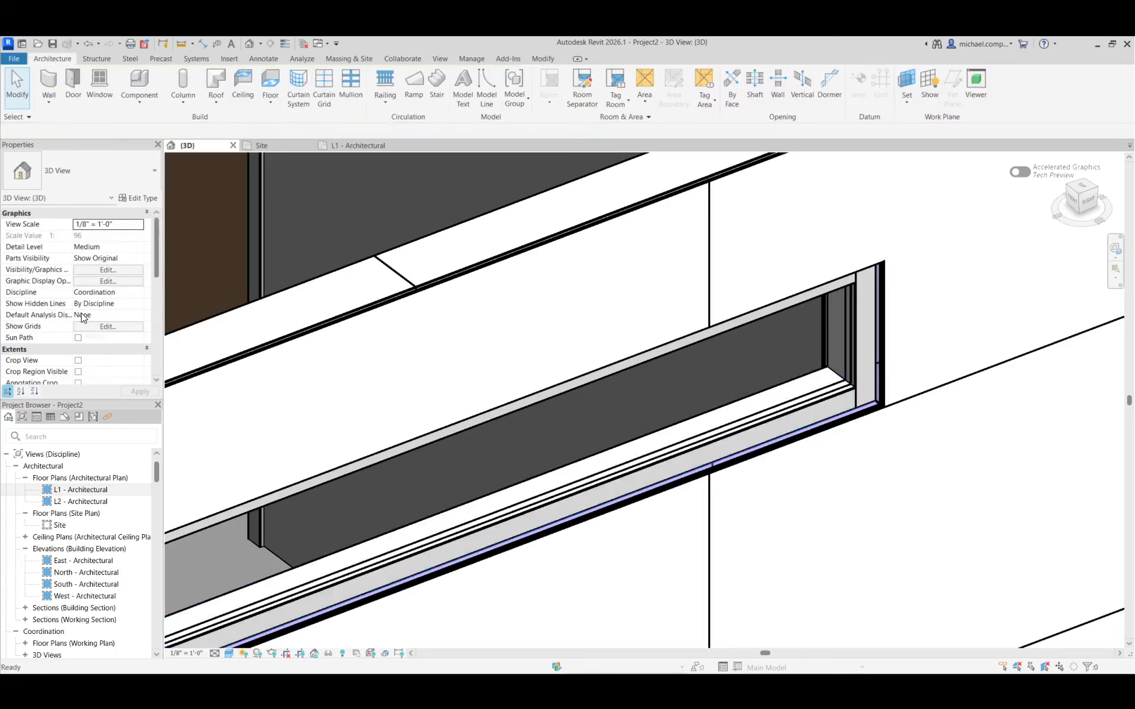
# Duplicate the 2.5" x 5" rectangular type in the project's Rectangular Mullion family
pyautogui.moveTo(157, 471); pyautogui.dragTo(165, 565)
pyautogui.doubleClick(26, 554)
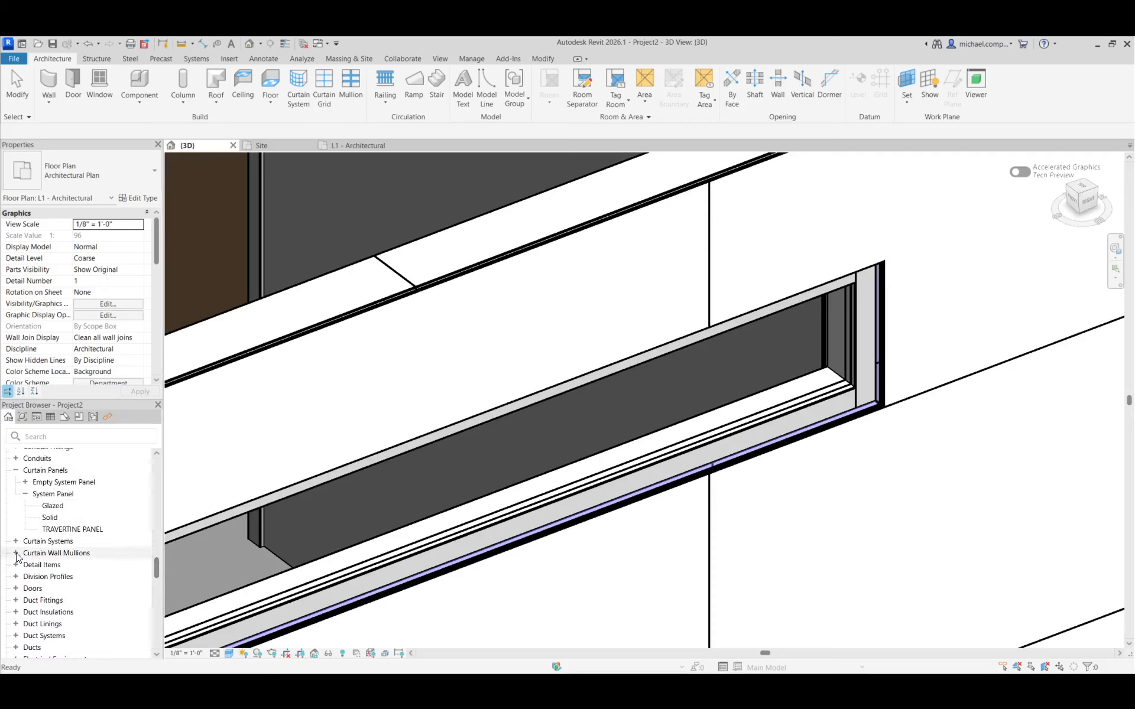
pyautogui.scroll(-3, 104, 569)
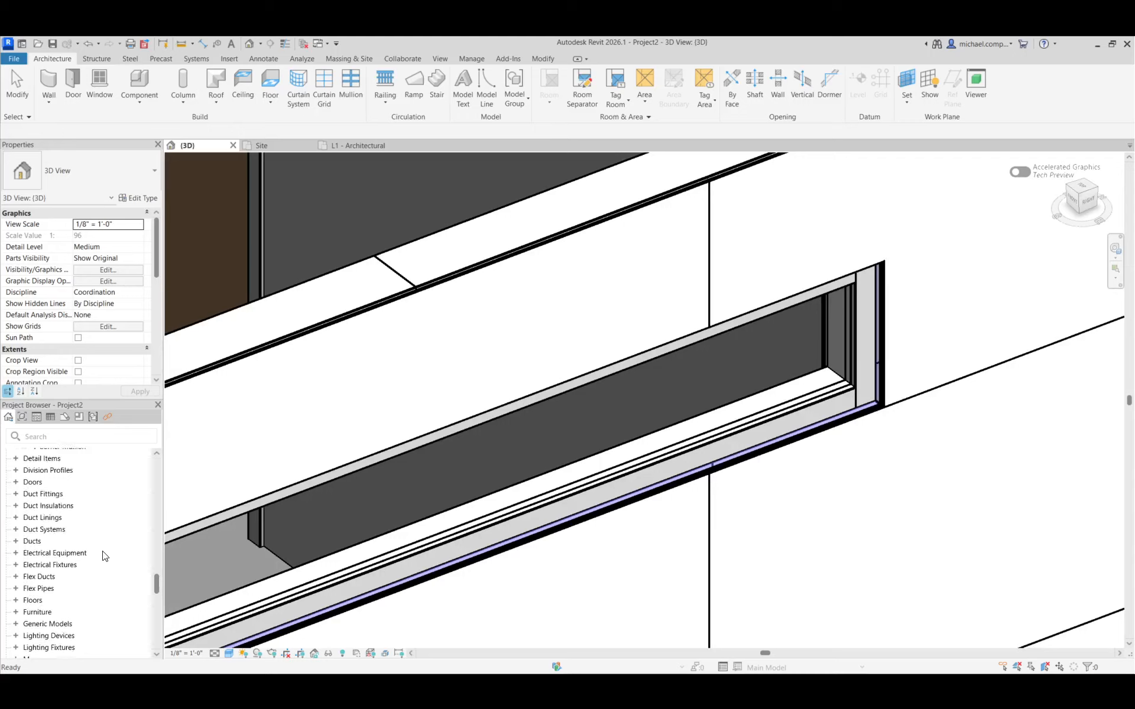
pyautogui.scroll(2, 96, 524)
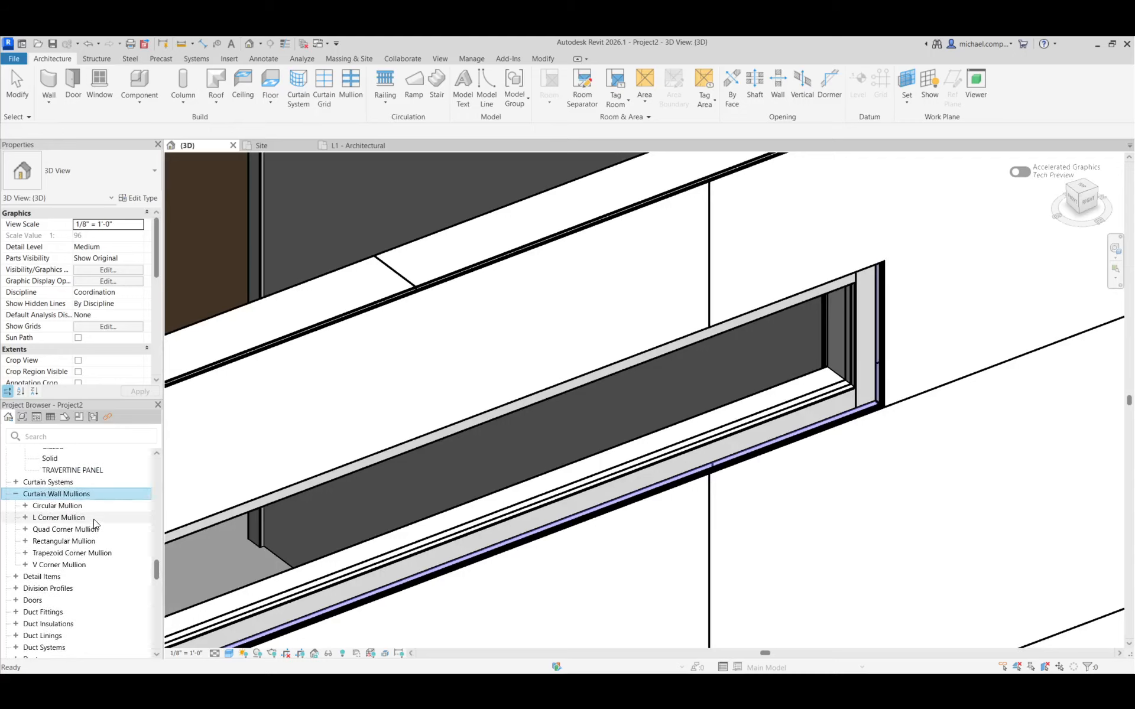
pyautogui.click(26, 542)
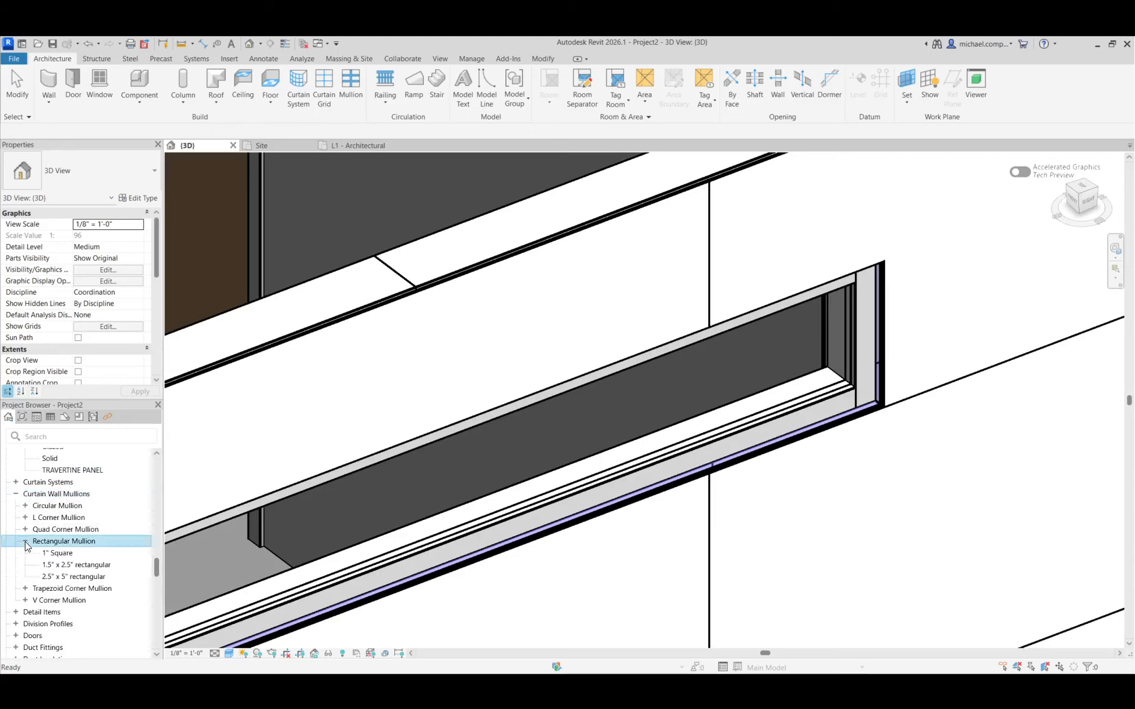
pyautogui.rightClick(80, 581)
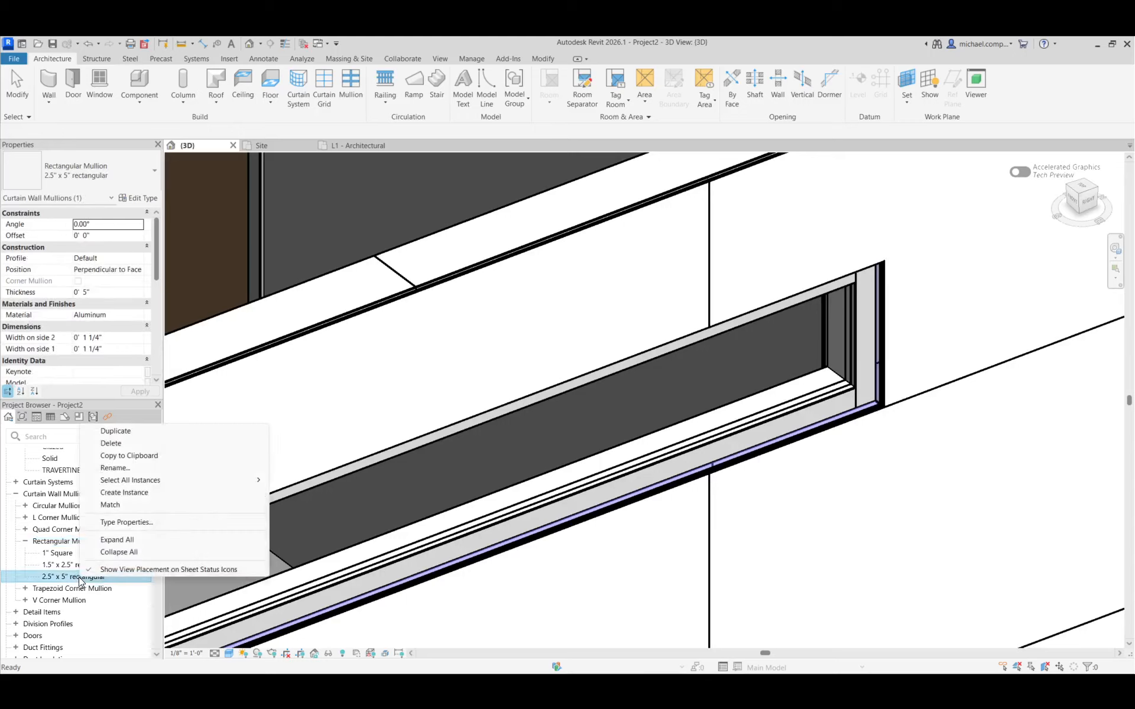
pyautogui.click(135, 432)
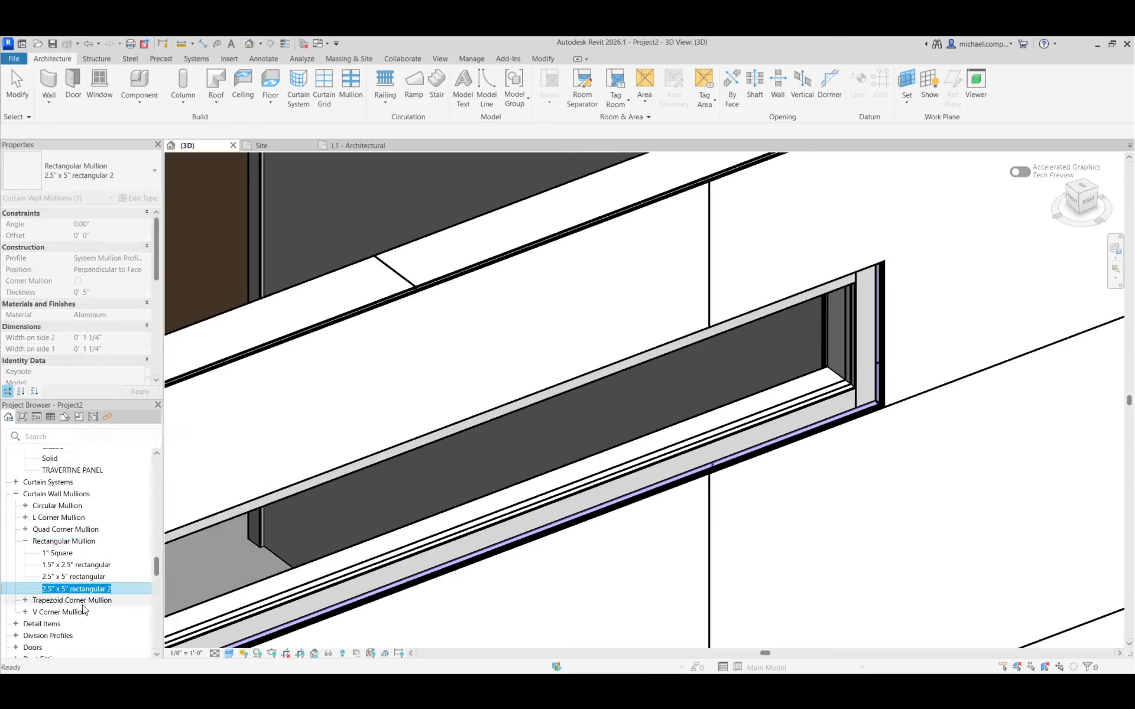
# Rename the duplicated rectangular mullion type as 2.5" x 8
pyautogui.press('Return')
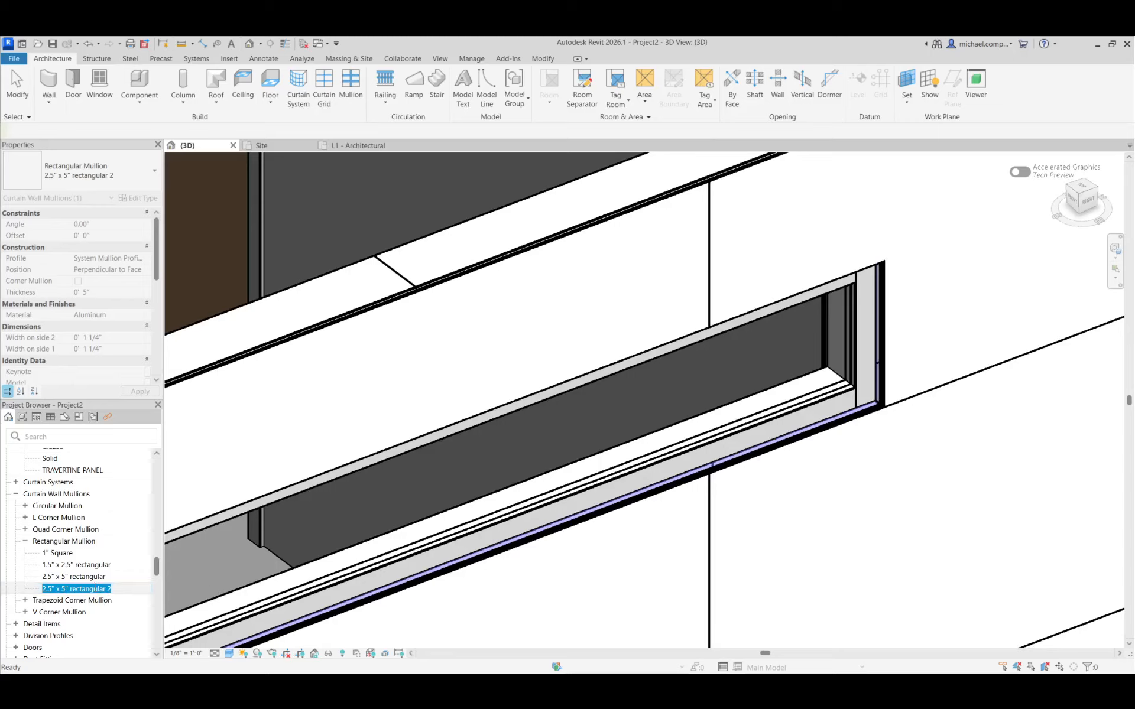
pyautogui.click(65, 589)
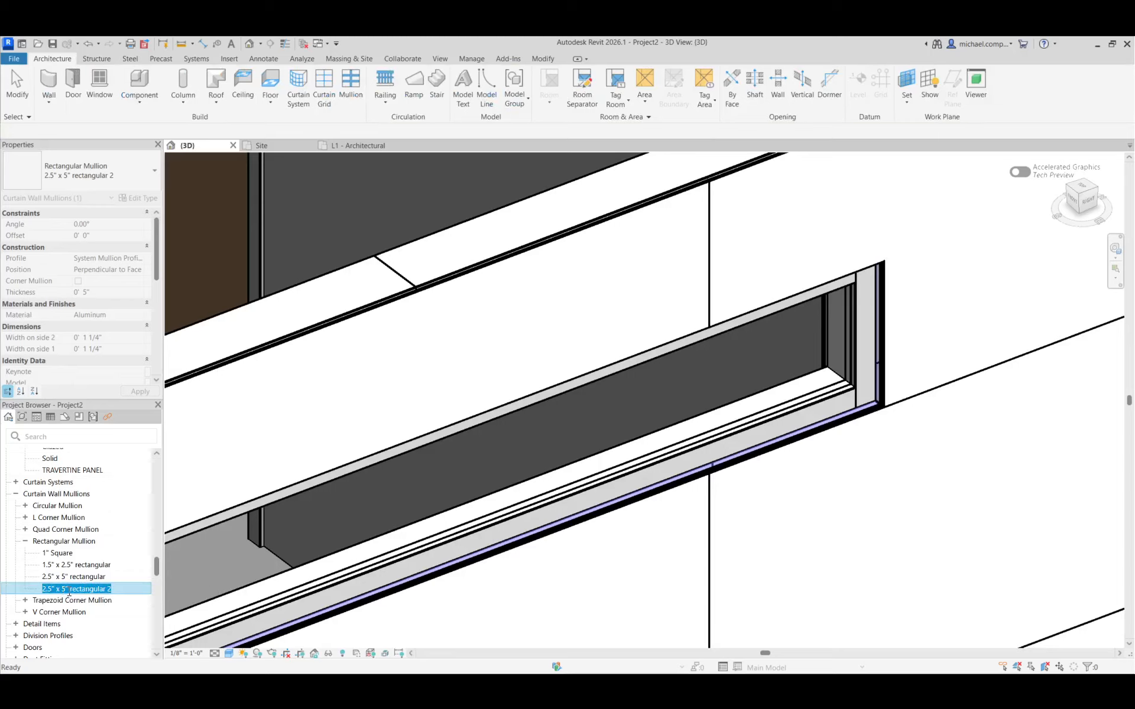
pyautogui.rightClick(69, 592)
pyautogui.click(109, 483)
pyautogui.moveTo(65, 589); pyautogui.dragTo(130, 590)
pyautogui.write('8')
pyautogui.press('Return')
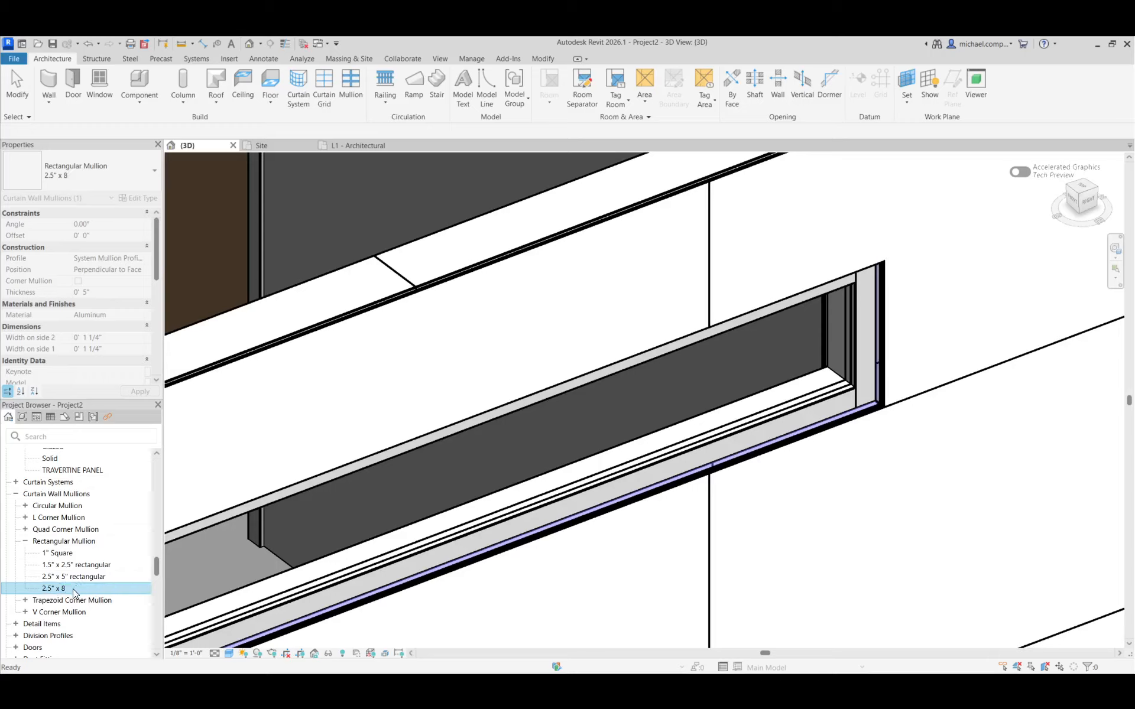
# Set the thickness of the 2.5" x 8 mullion type to 8"
pyautogui.rightClick(75, 592)
pyautogui.click(95, 535)
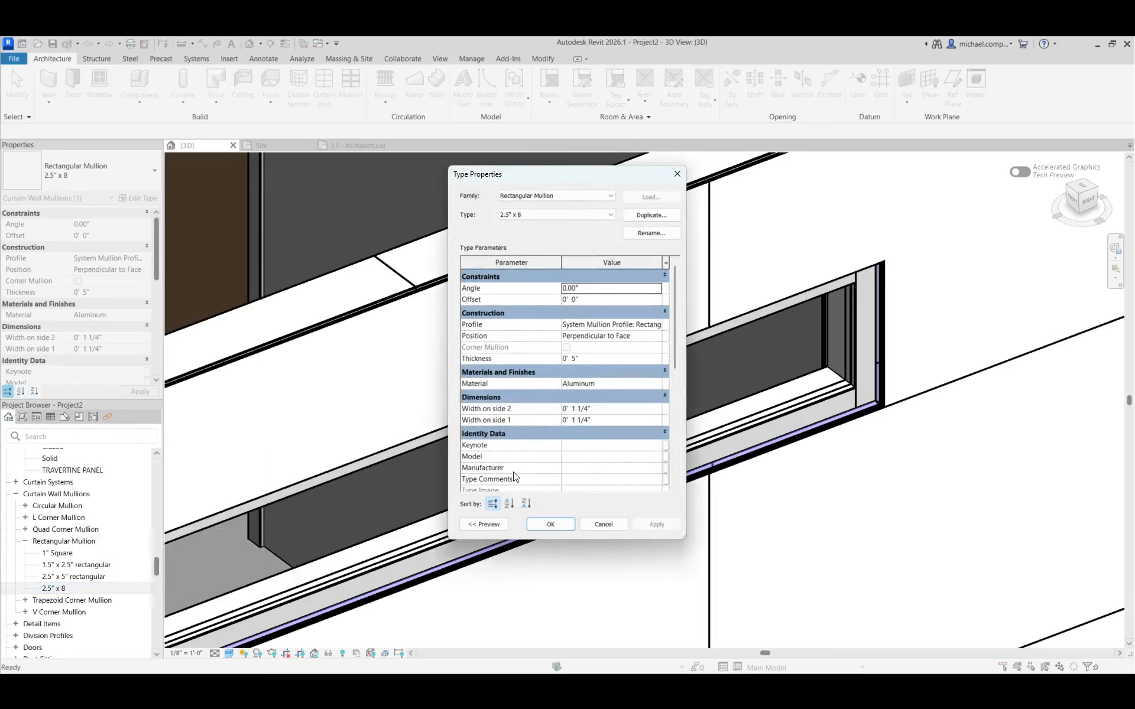
pyautogui.click(581, 358)
pyautogui.write('8')
pyautogui.press('Return')
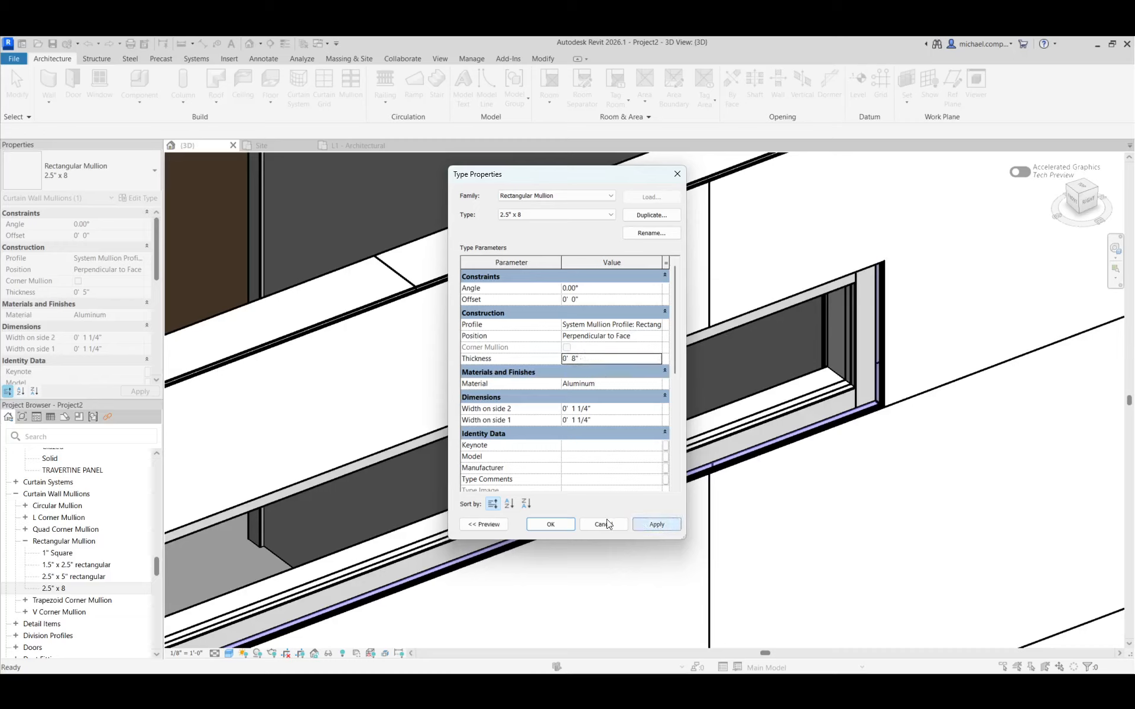
pyautogui.click(561, 524)
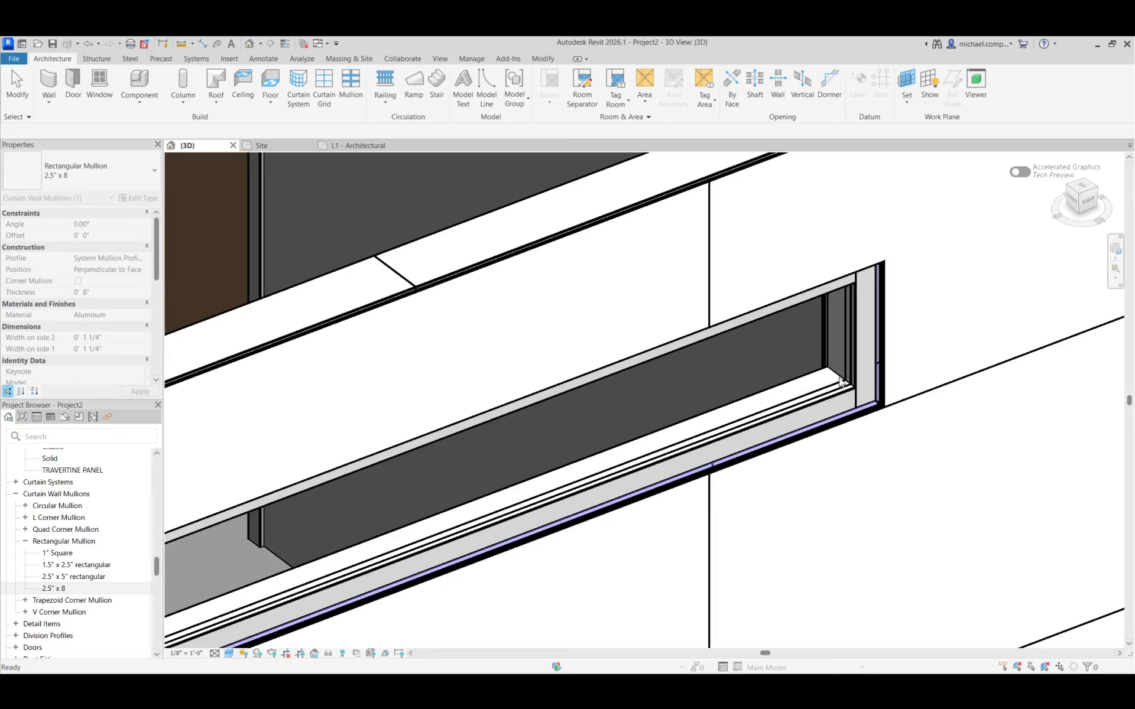
pyautogui.press('Escape')
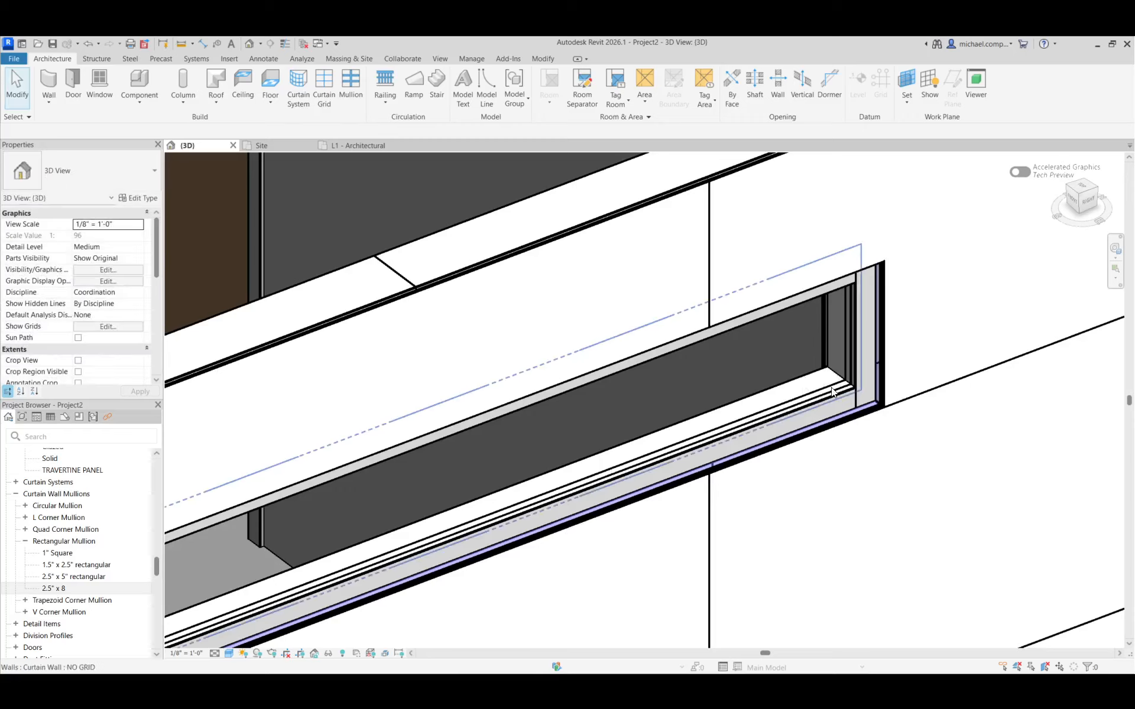
# Duplicate the annex window curtain wall's NO GRID type as a new type named WINDOW
pyautogui.scroll(-3, 828, 390)
pyautogui.click(814, 396)
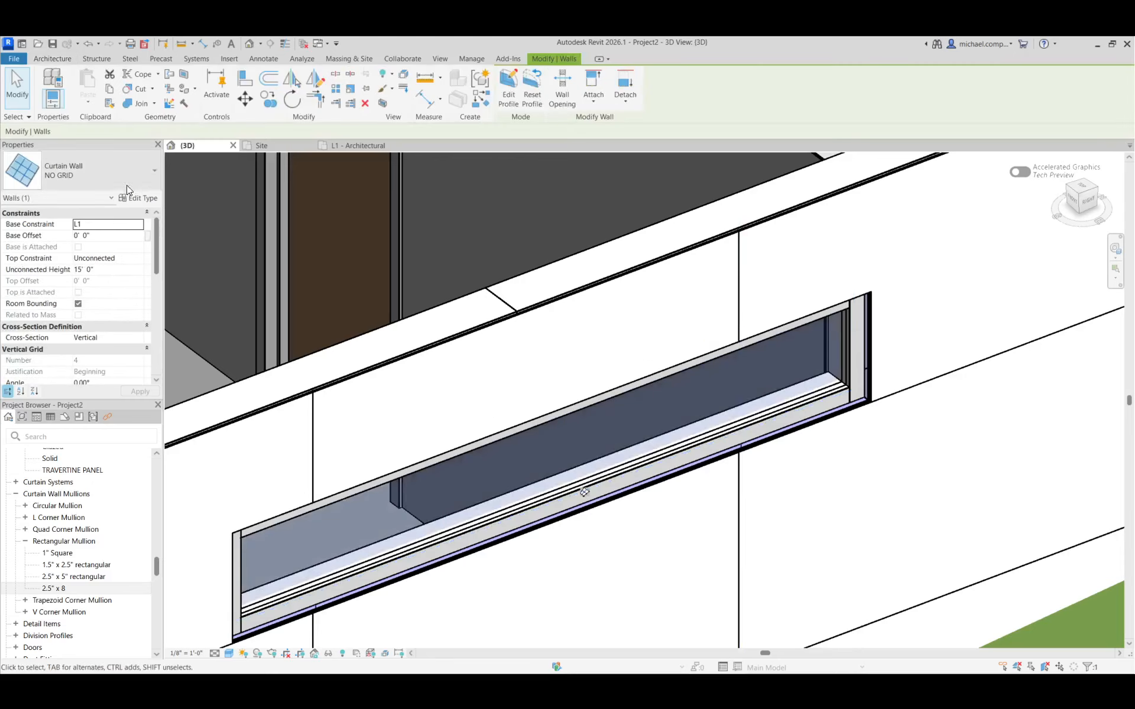
pyautogui.click(118, 169)
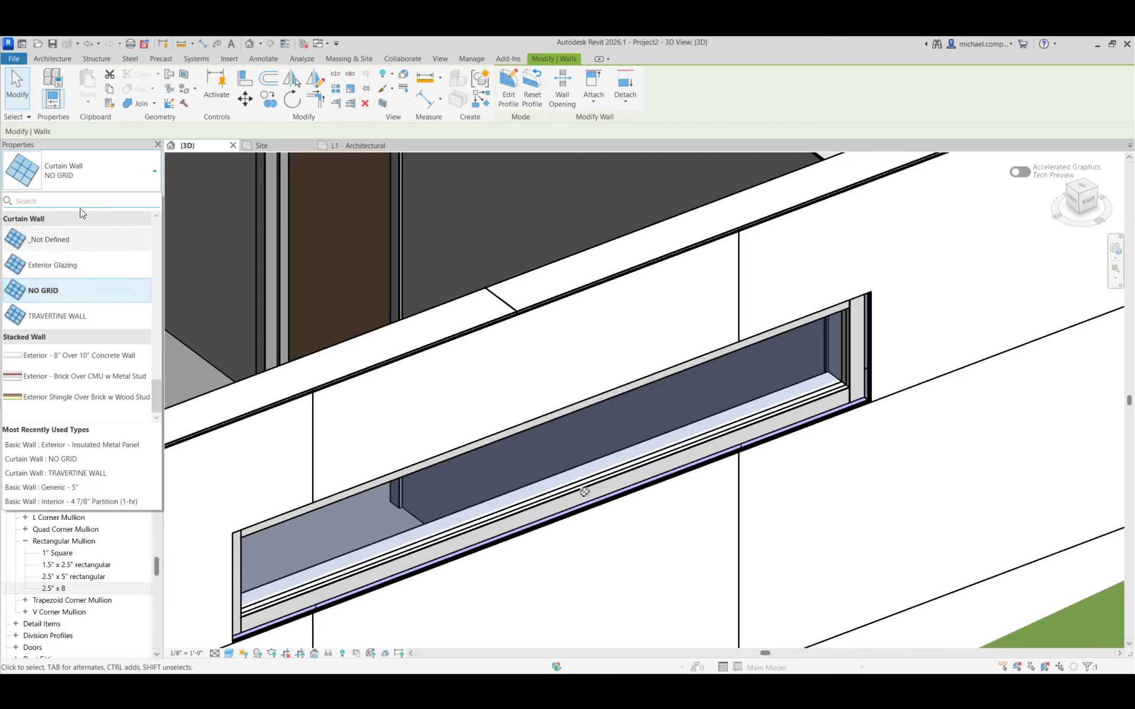
pyautogui.click(93, 172)
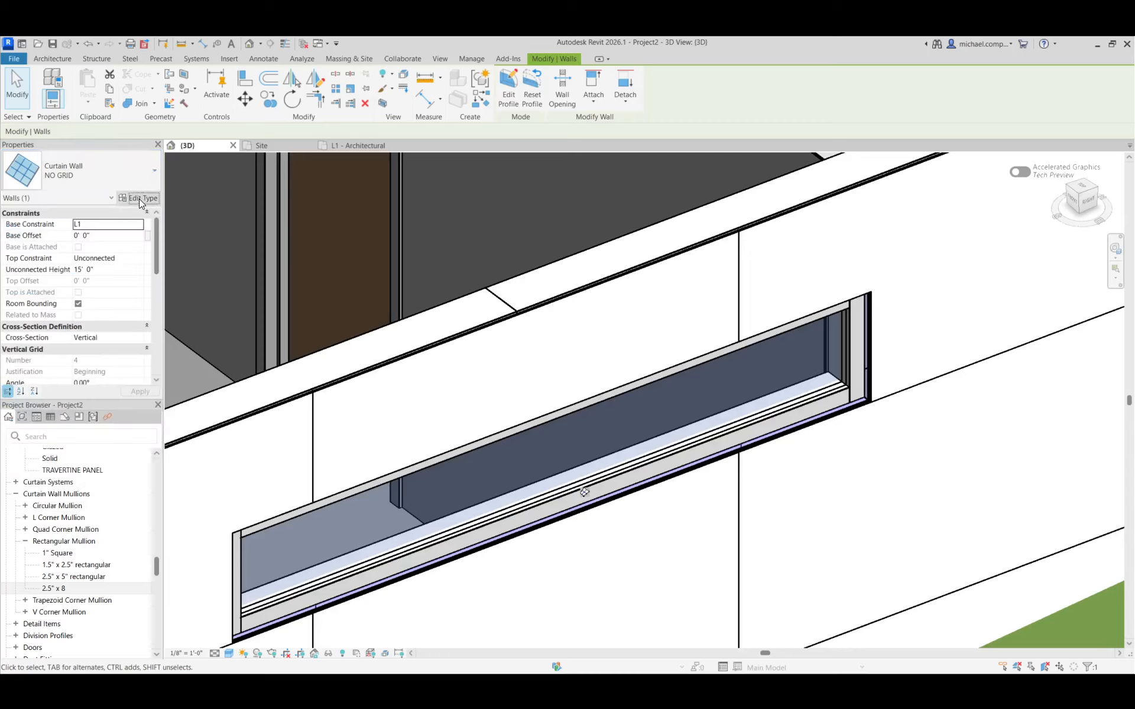
pyautogui.click(139, 199)
pyautogui.click(651, 216)
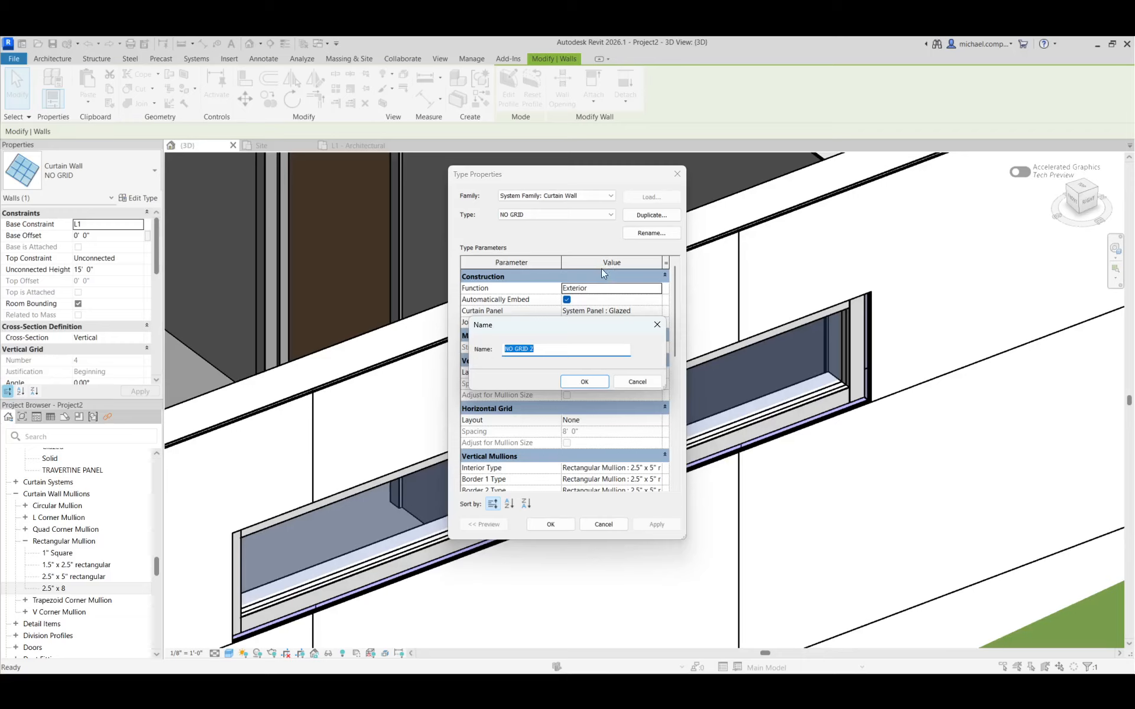
pyautogui.write('WINDOW')
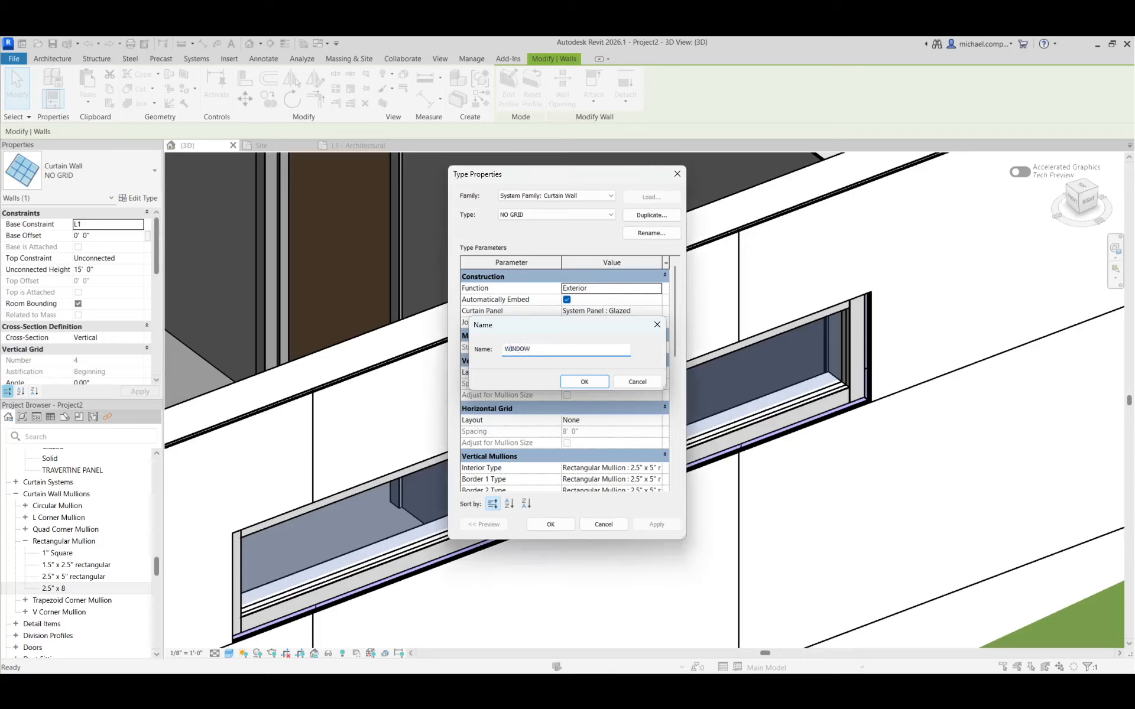
pyautogui.press('Return')
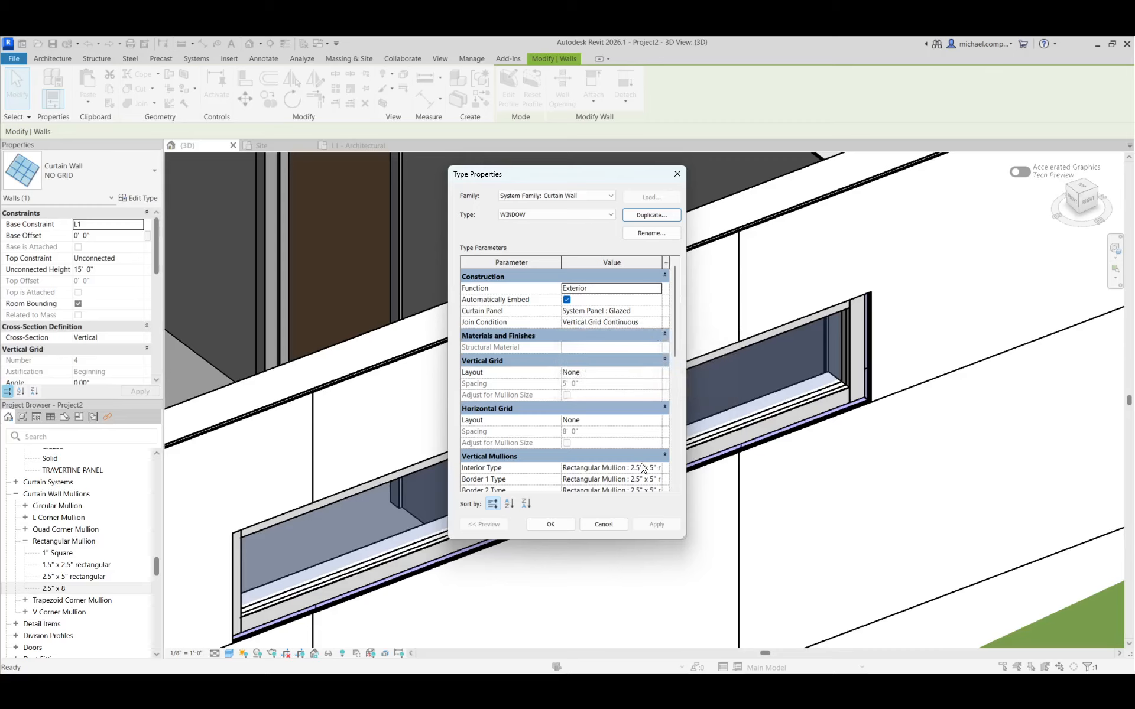
# Set the WINDOW type's vertical interior, border 1 and border 2 mullions to Rectangular Mullion : 2.5" x 8
pyautogui.scroll(-2, 642, 467)
pyautogui.click(657, 410)
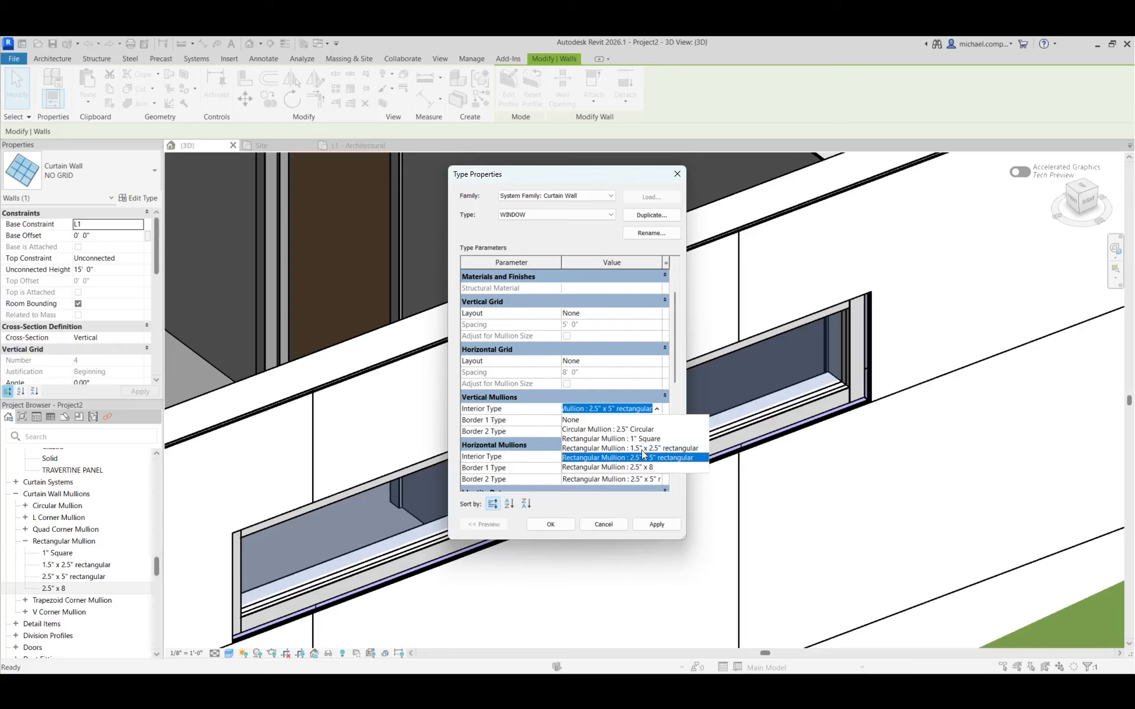
pyautogui.click(644, 468)
pyautogui.click(656, 422)
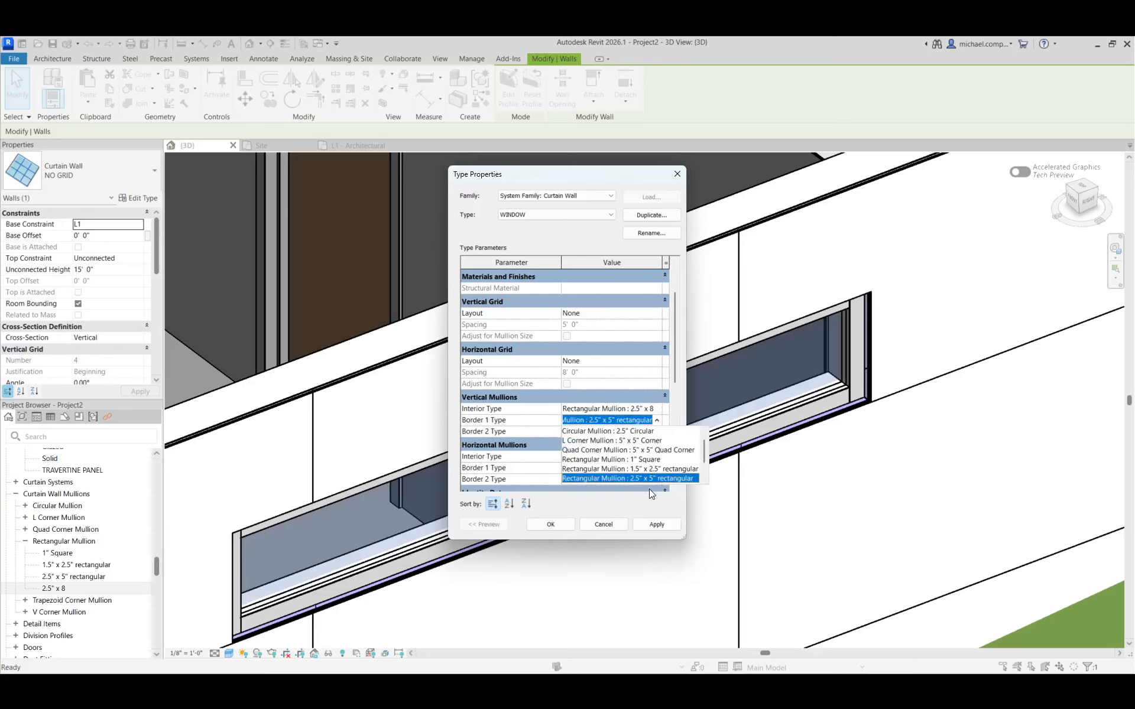
pyautogui.scroll(-1, 643, 471)
pyautogui.click(641, 460)
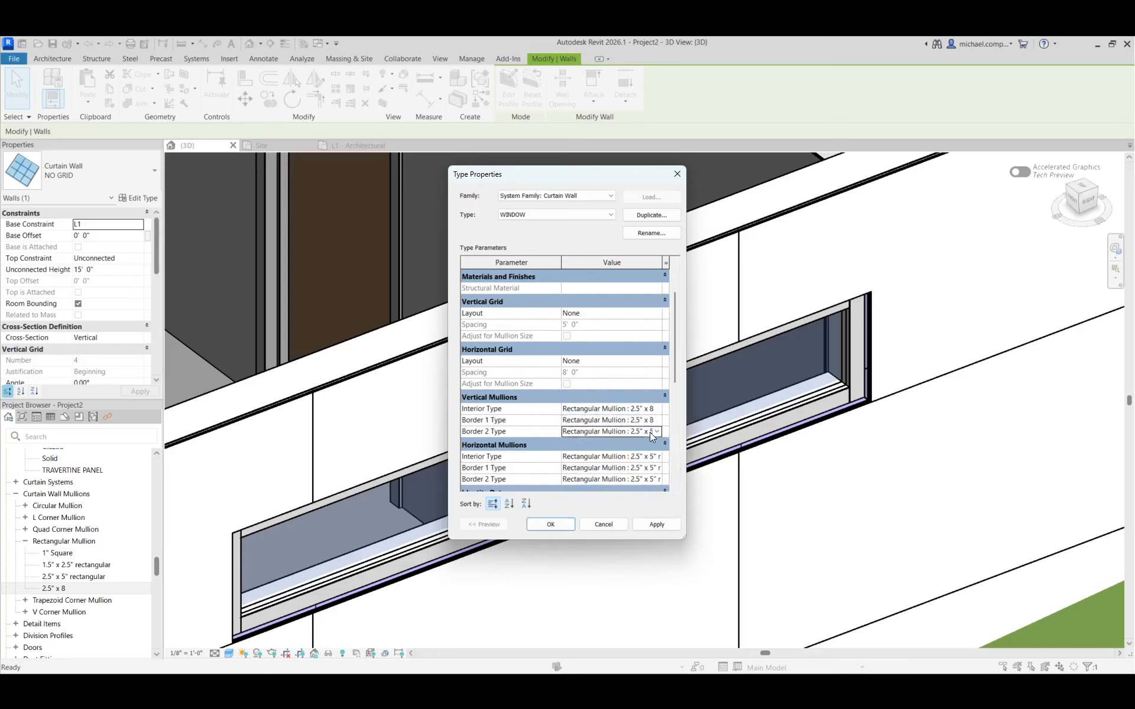
pyautogui.click(658, 430)
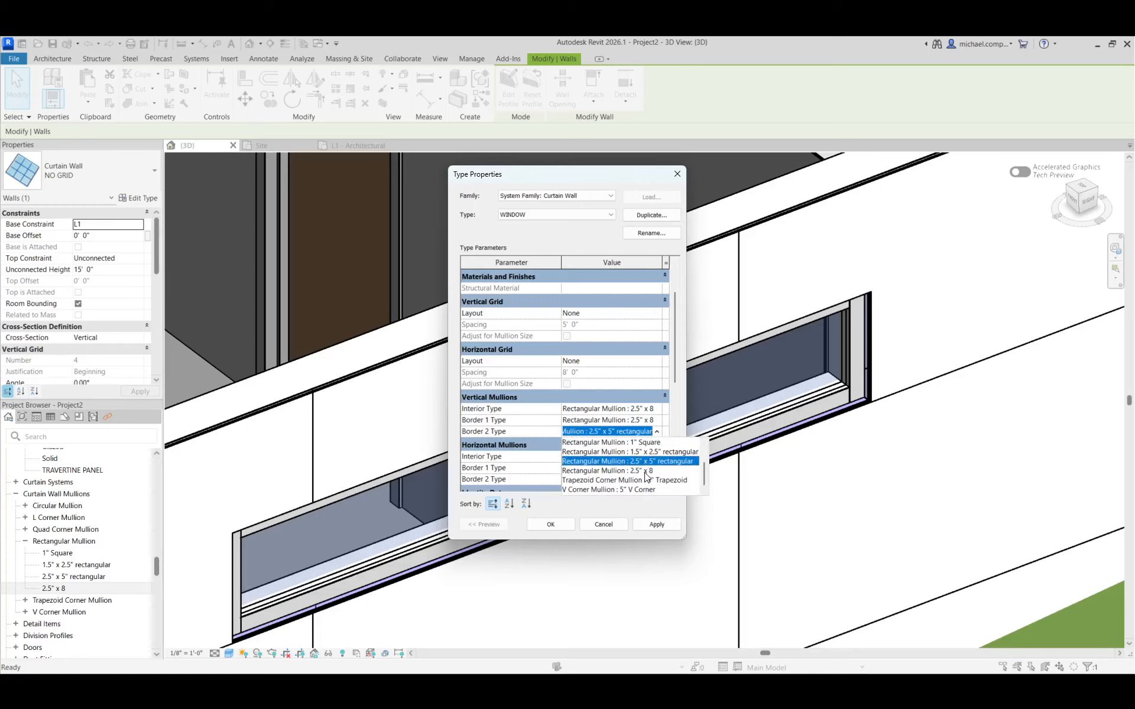
pyautogui.click(645, 470)
# Set the WINDOW type's horizontal interior, border 1 and border 2 mullions to Rectangular Mullion : 2.5" x 8 and apply the type
pyautogui.click(656, 456)
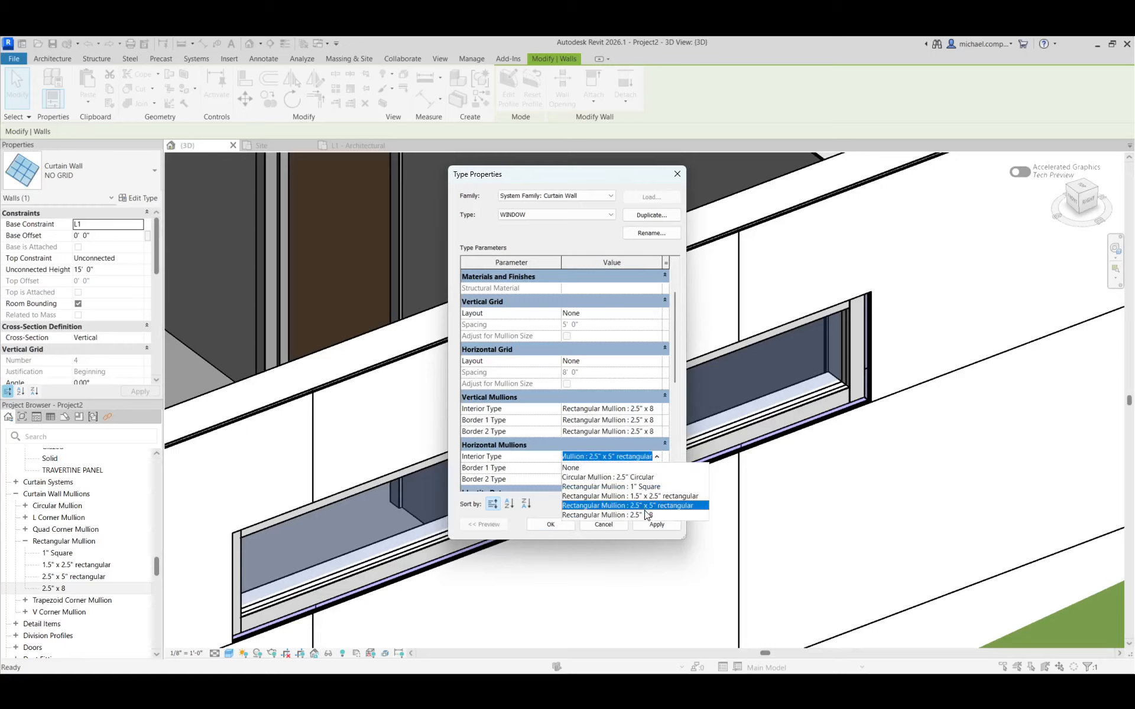
pyautogui.click(647, 515)
pyautogui.click(655, 468)
pyautogui.scroll(-3, 648, 511)
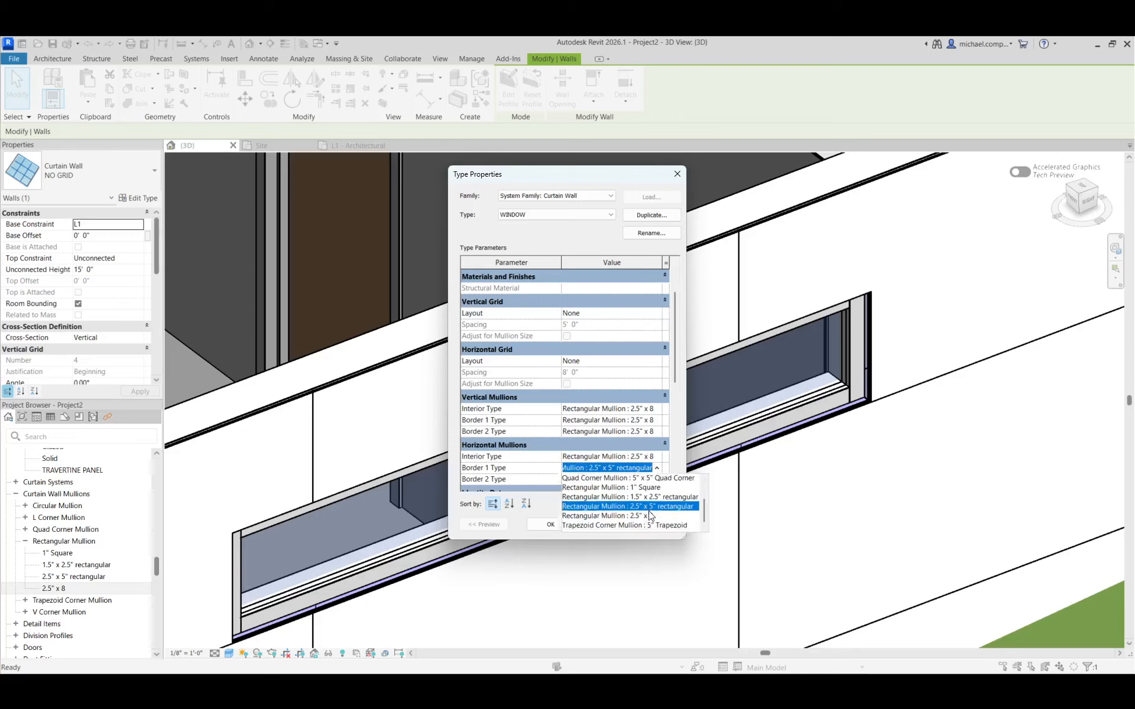
pyautogui.click(647, 507)
pyautogui.click(649, 480)
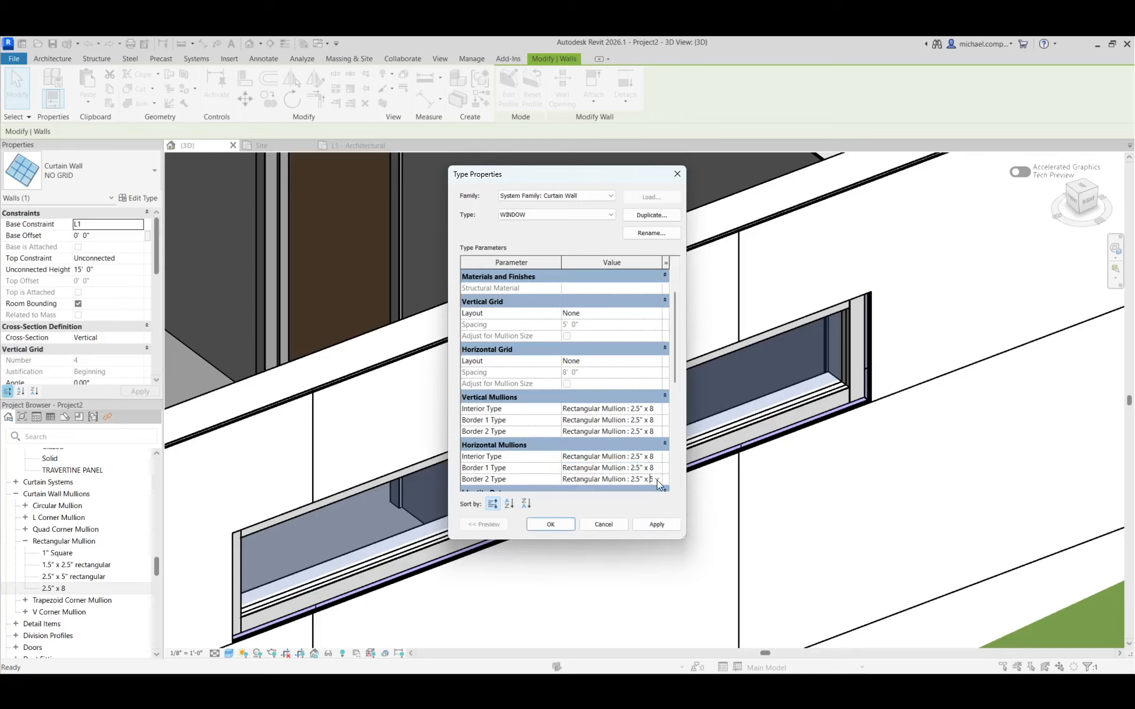
pyautogui.click(657, 480)
pyautogui.click(649, 522)
pyautogui.click(649, 522)
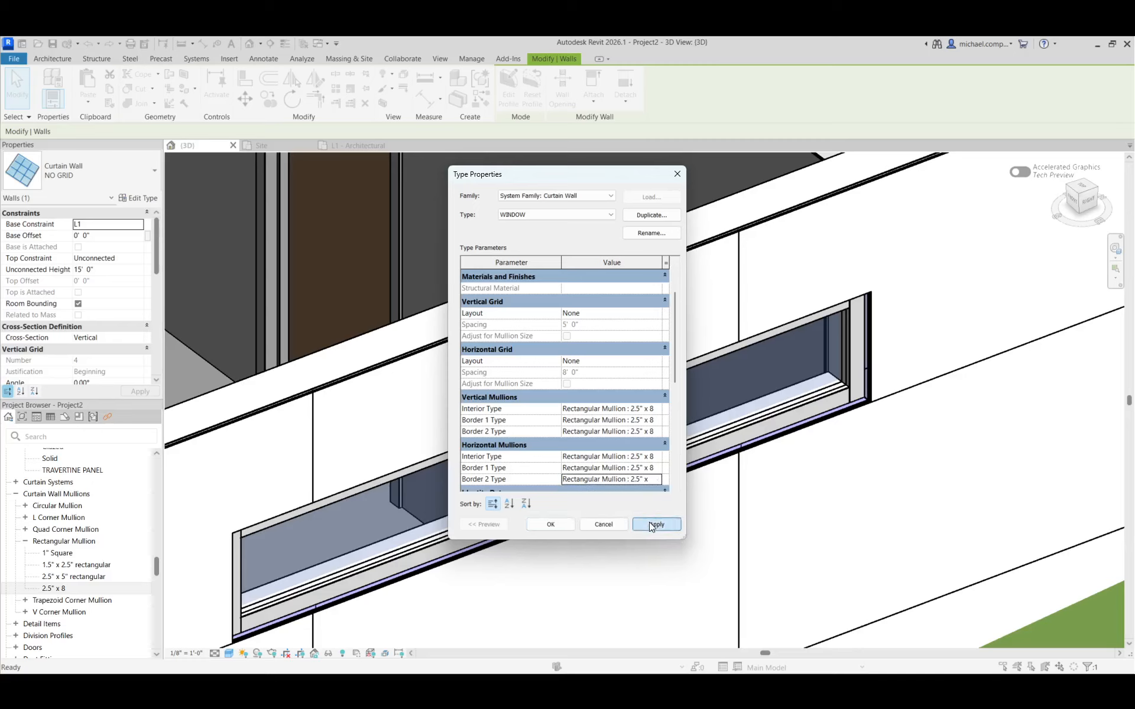
pyautogui.click(551, 525)
pyautogui.press('Escape')
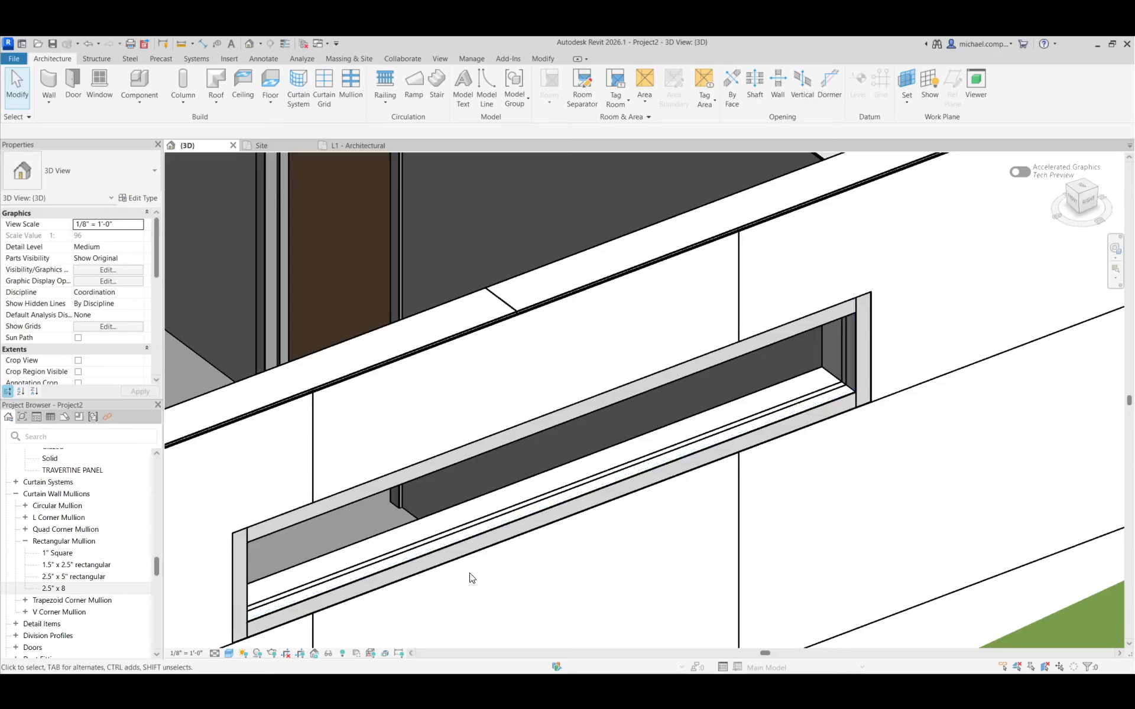
# Compare the annex window with the reference photo in the pavilion's online image gallery
pyautogui.hotkey('alt', 'Tab')
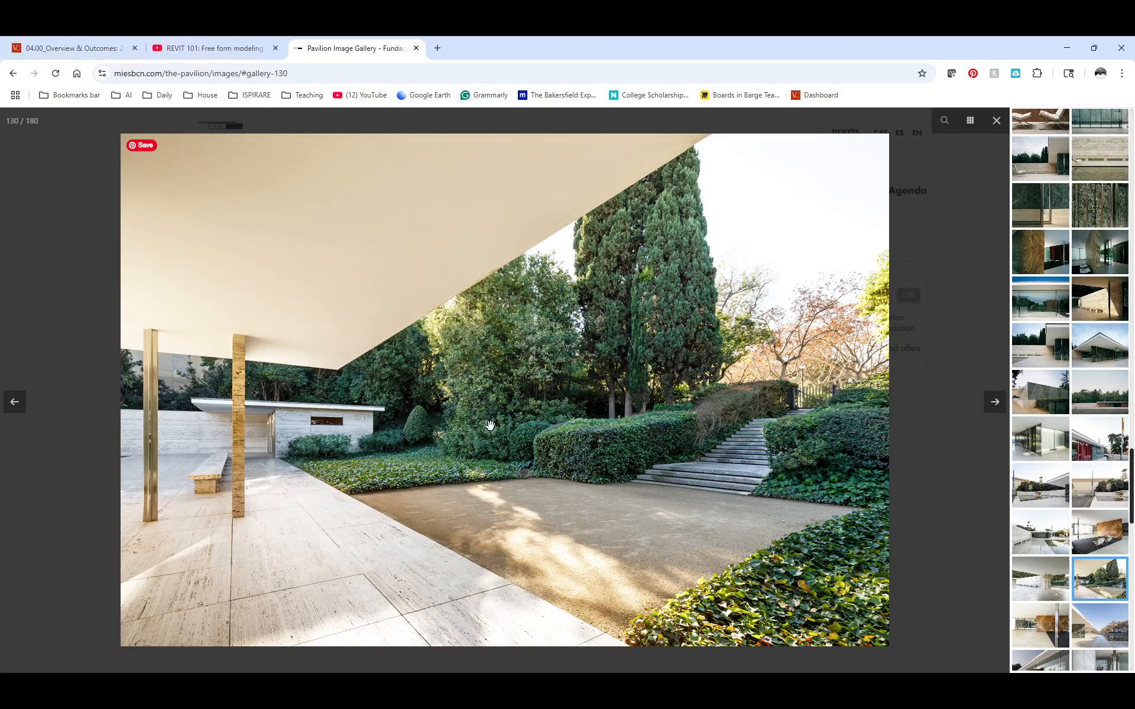
pyautogui.hotkey('alt', 'Tab')
pyautogui.scroll(-3, 577, 338)
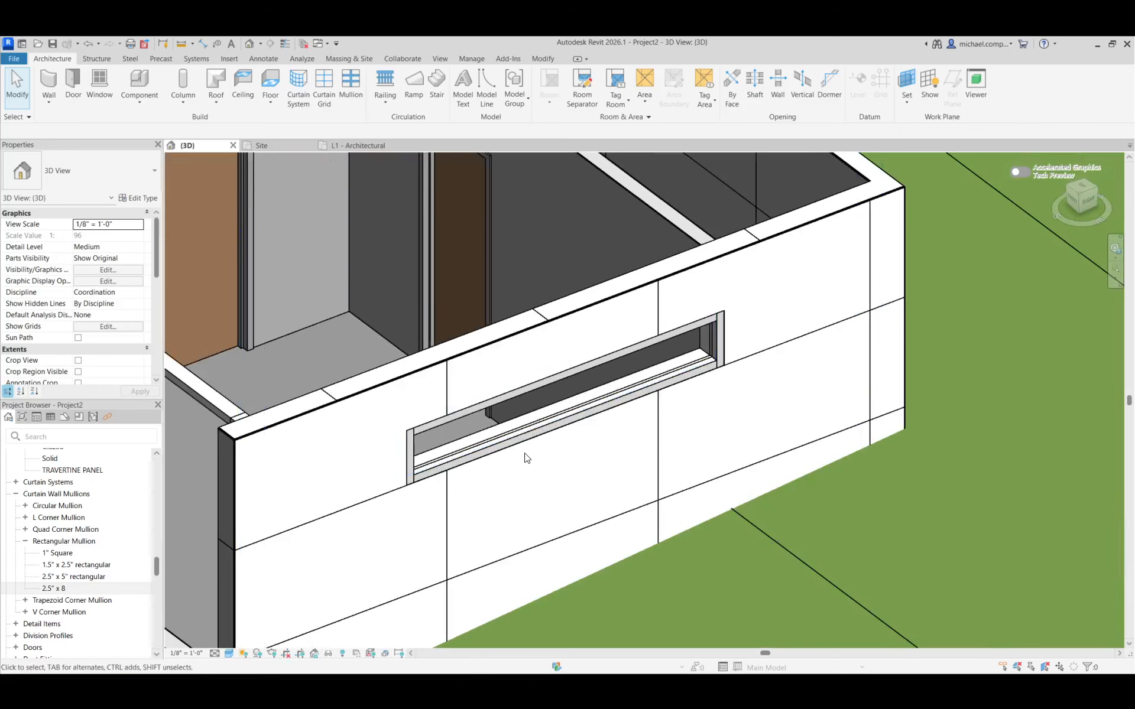
pyautogui.click(540, 59)
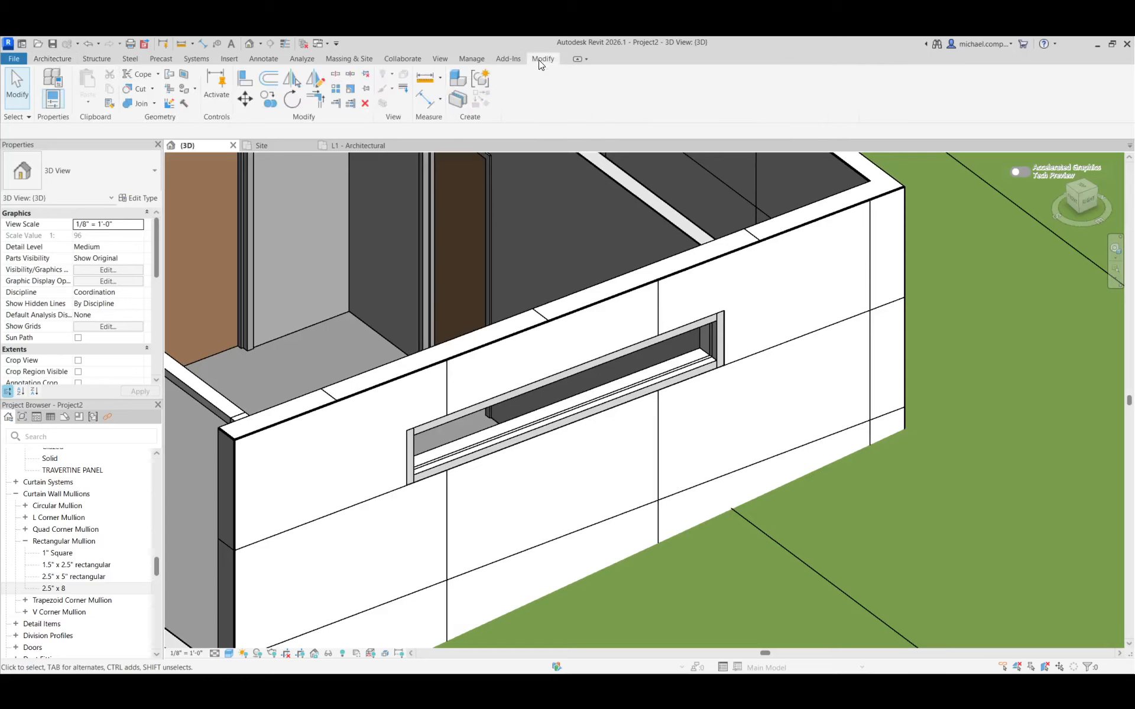
pyautogui.click(247, 83)
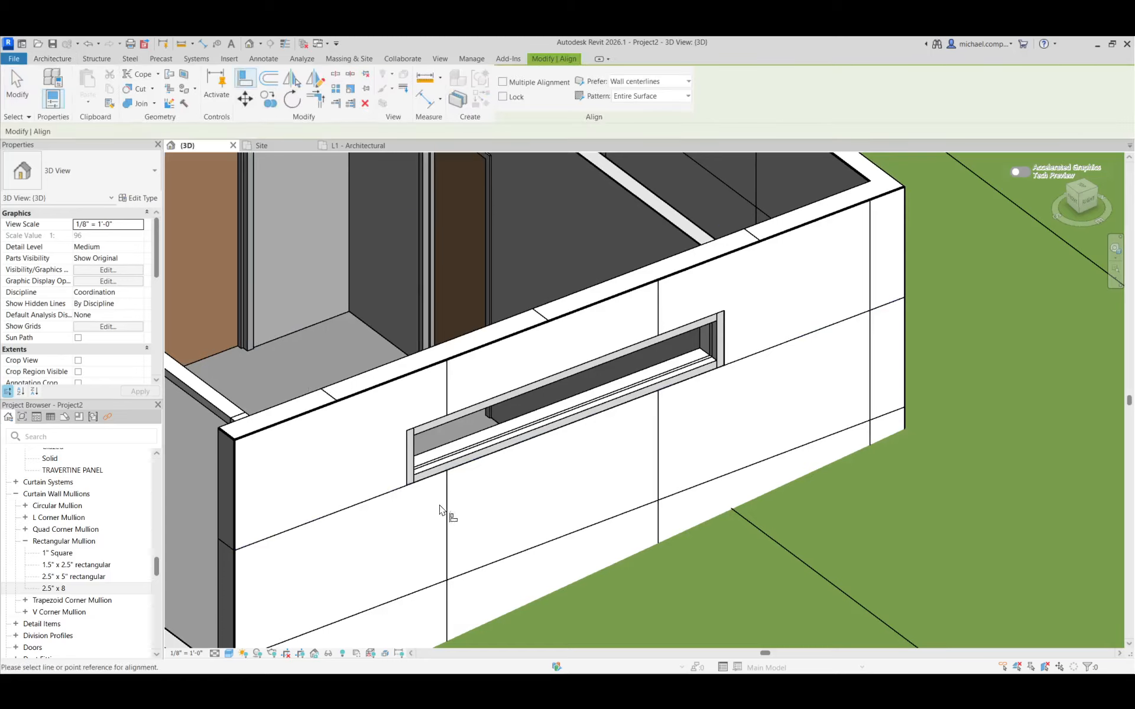
pyautogui.click(408, 468)
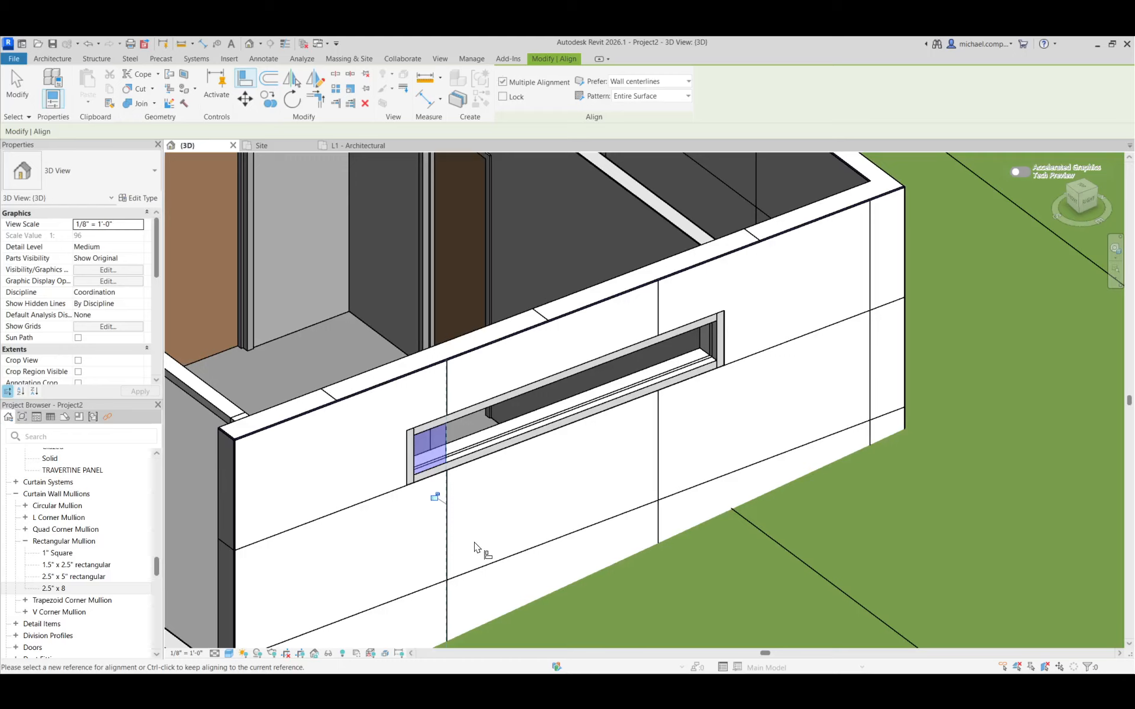
pyautogui.press('Escape')
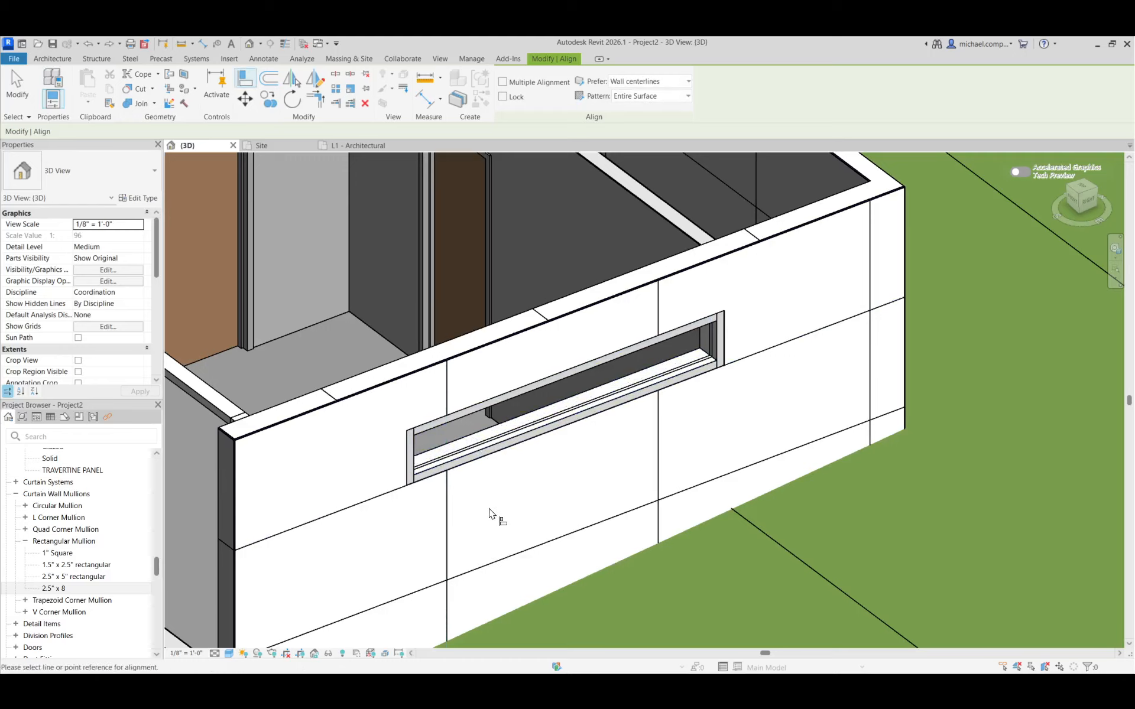
pyautogui.press('Escape')
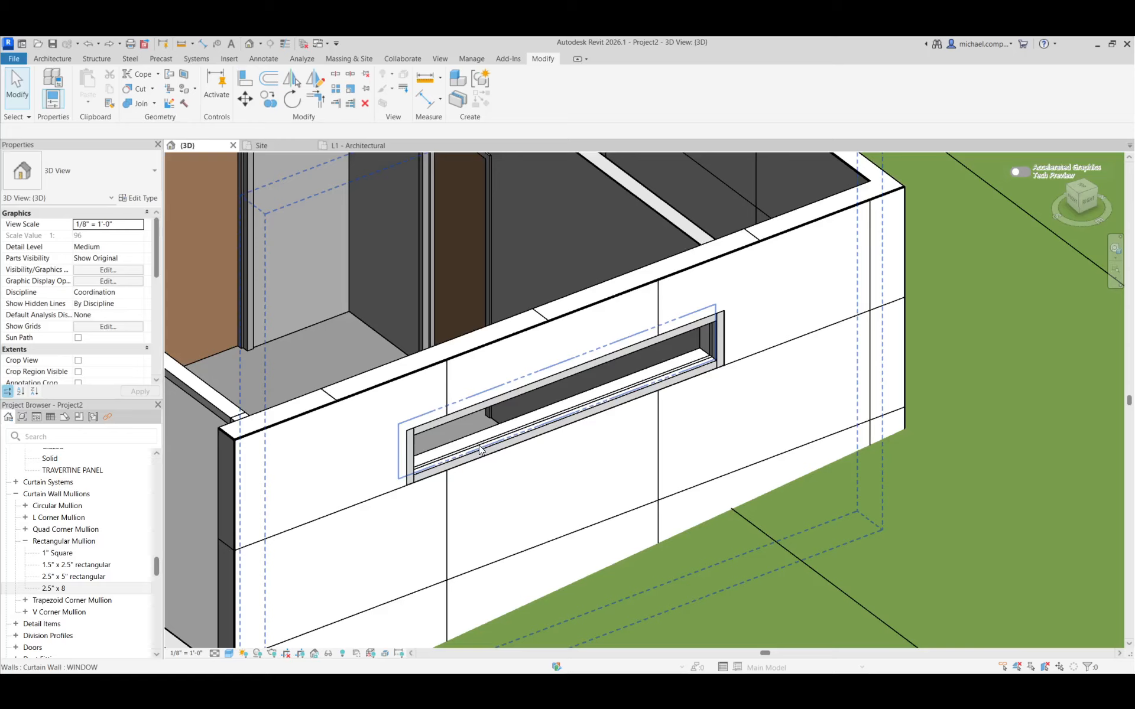
# Edit the WINDOW curtain wall's profile, aligning its two vertical edges to the travertine wall's adjacent vertical panel joints
pyautogui.press('Tab')
pyautogui.press('Tab')
pyautogui.click(481, 451)
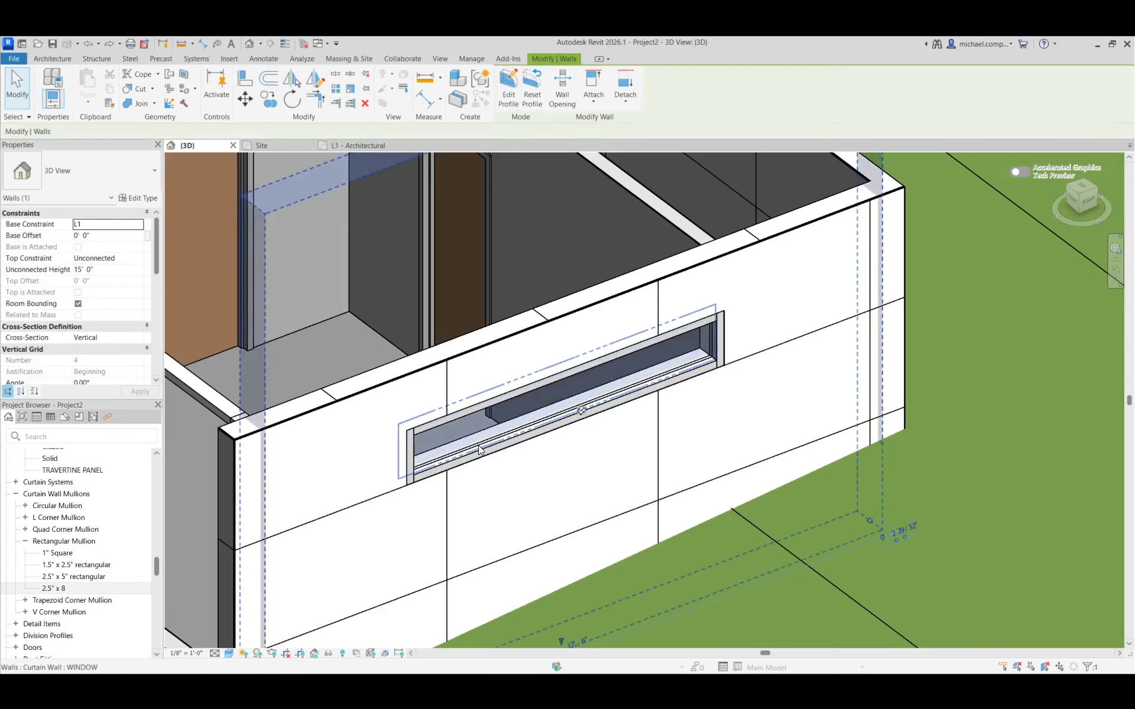
pyautogui.click(509, 97)
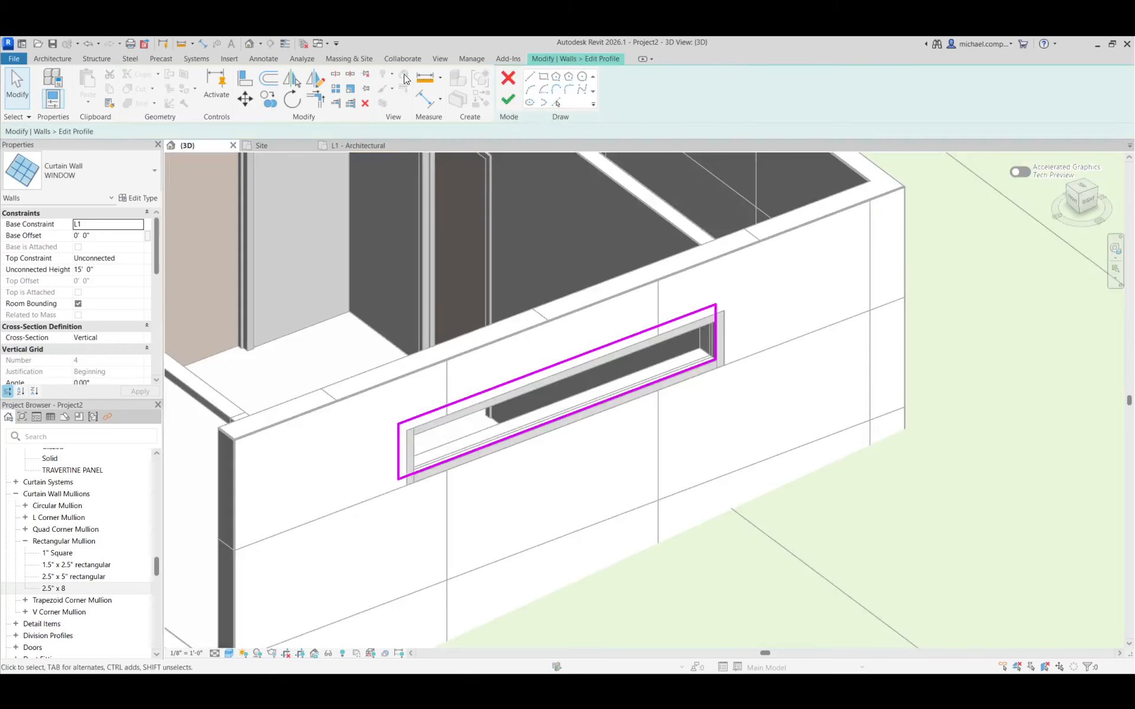
pyautogui.click(245, 77)
pyautogui.click(446, 482)
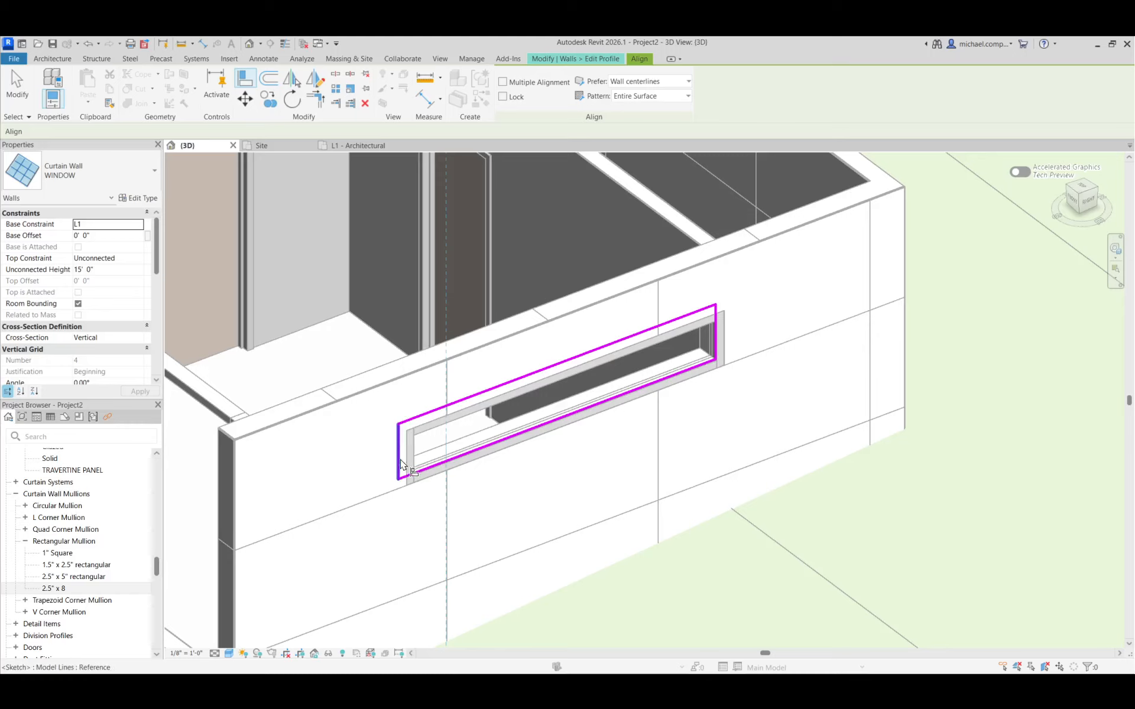
pyautogui.click(401, 464)
pyautogui.click(658, 438)
pyautogui.click(714, 331)
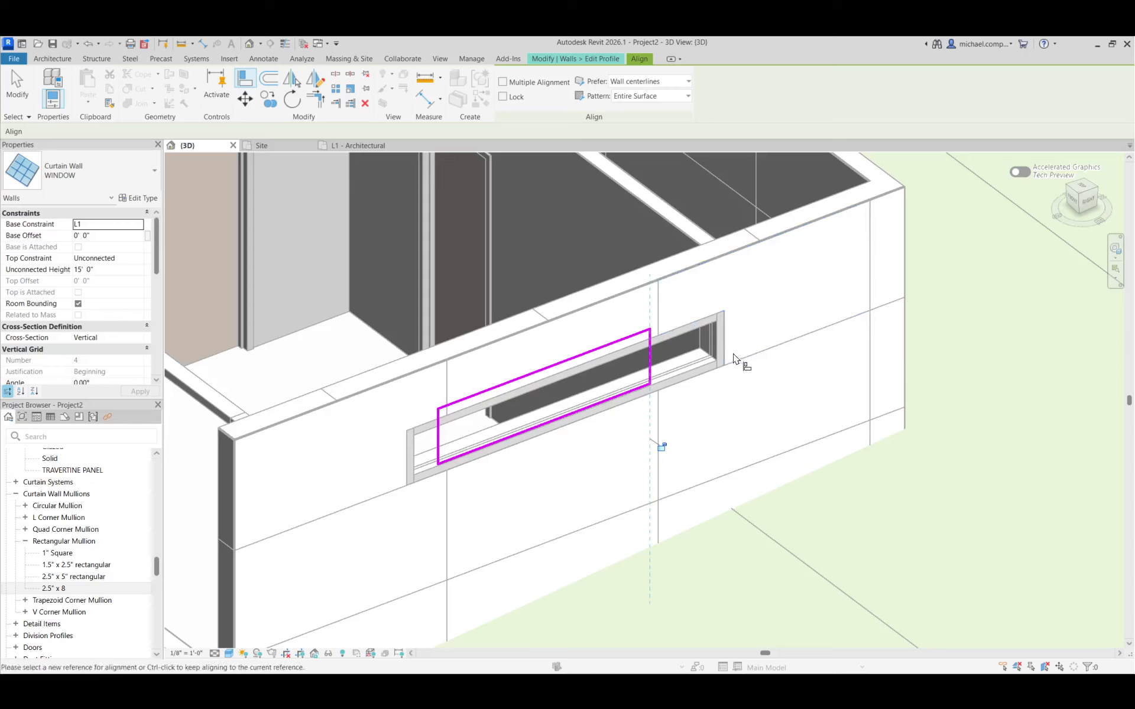
pyautogui.press('Escape')
pyautogui.click(594, 55)
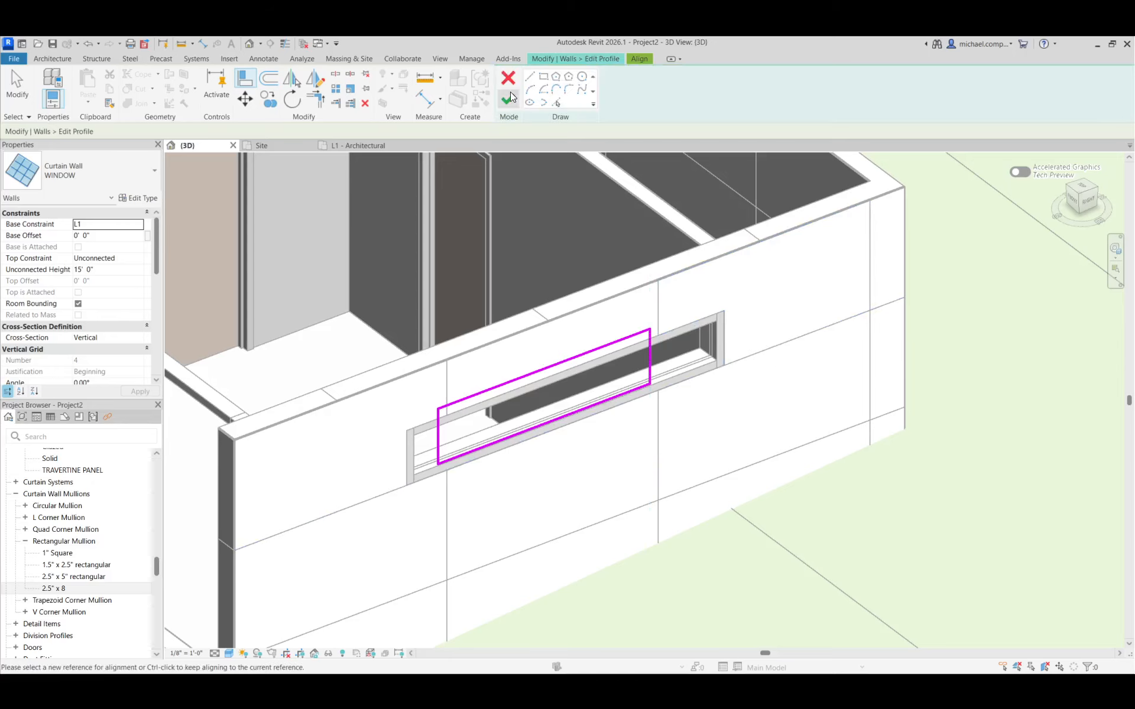
pyautogui.click(509, 92)
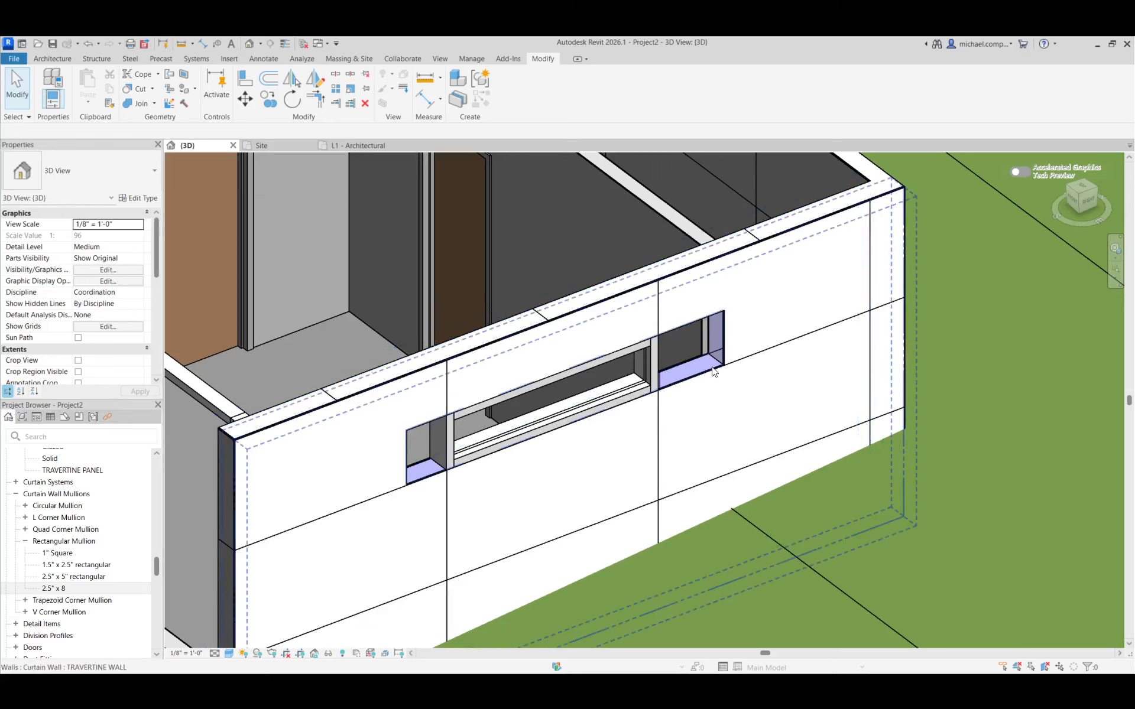
# Edit the annex wall's mass in place, aligning both ends of the window void to the same vertical panel joints as the window
pyautogui.press('Tab')
pyautogui.click(709, 440)
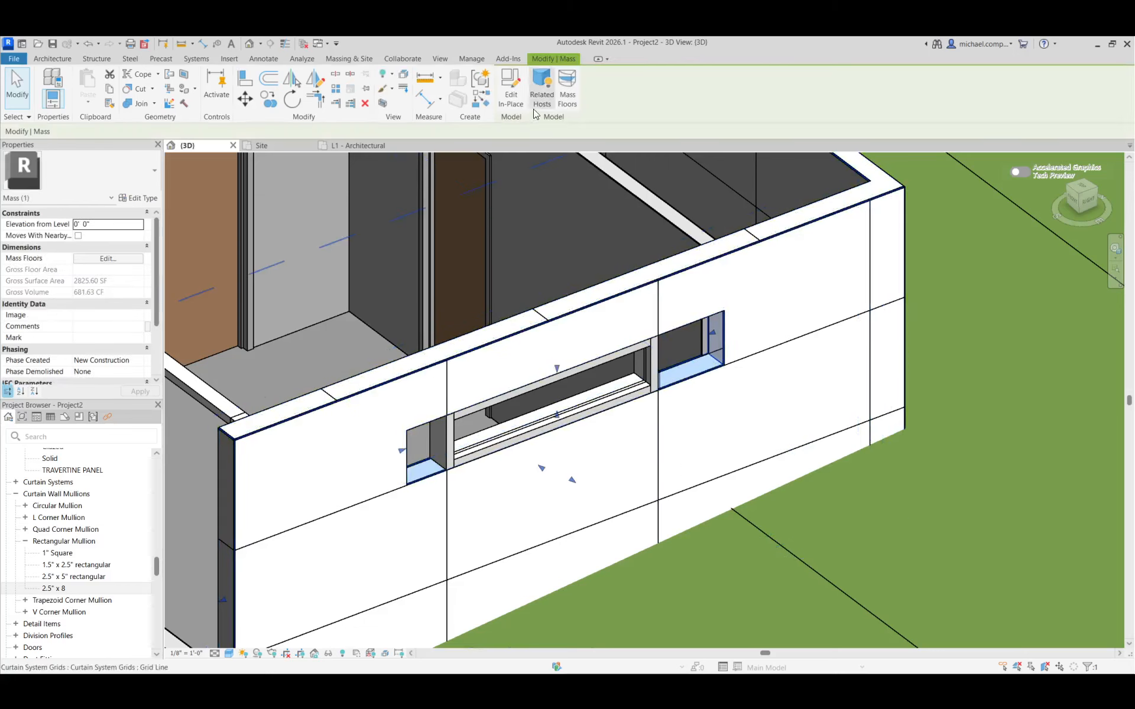
pyautogui.click(516, 101)
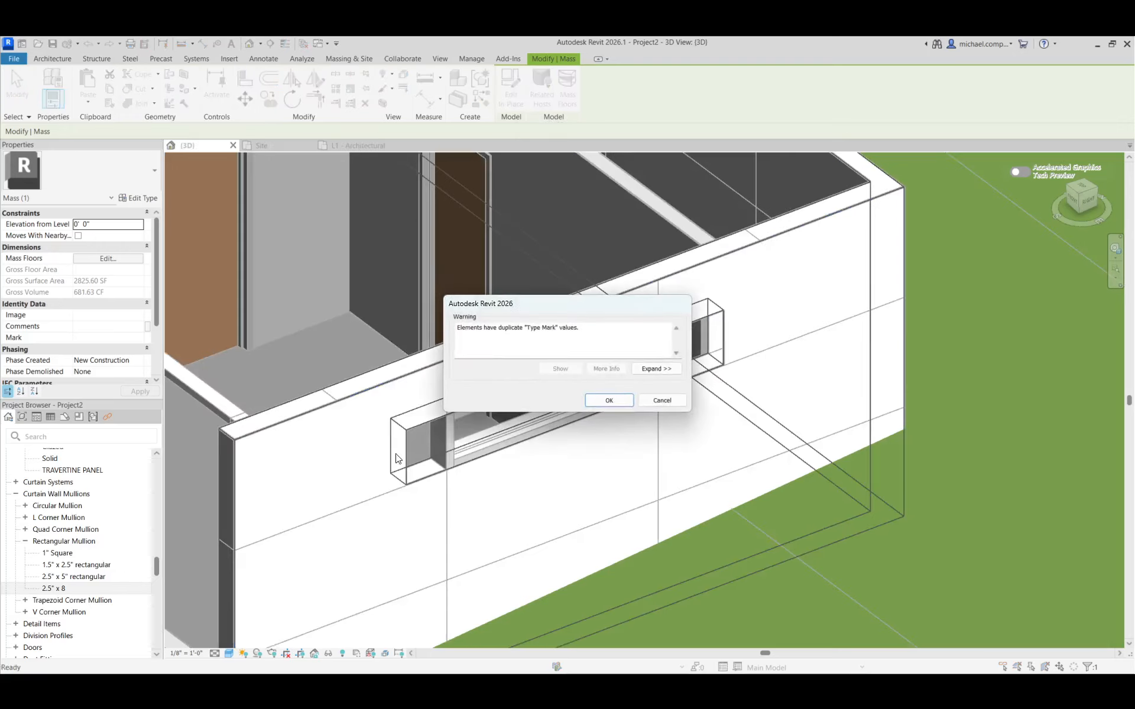
pyautogui.click(613, 399)
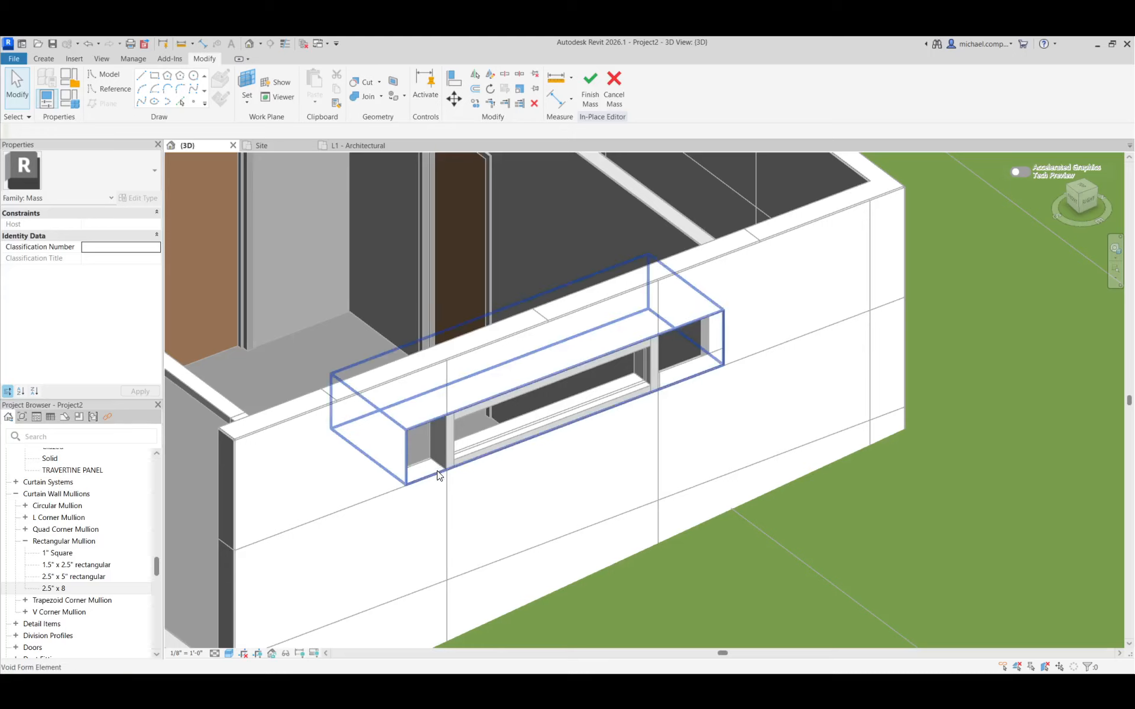
pyautogui.click(431, 471)
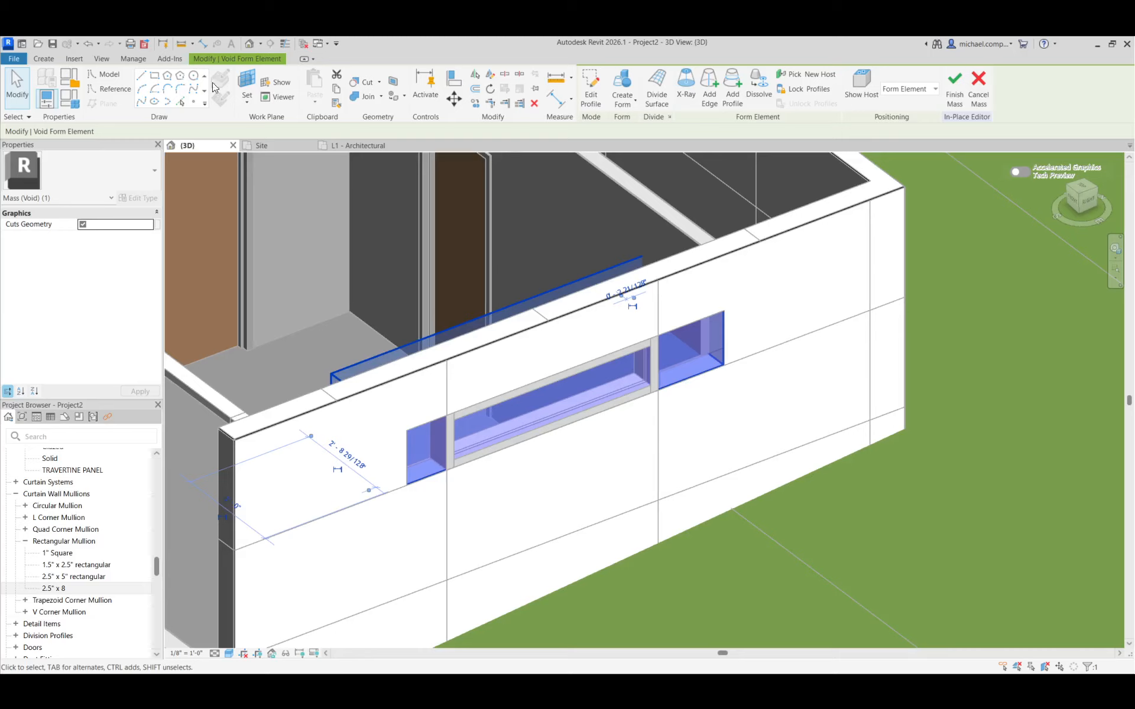
pyautogui.click(465, 86)
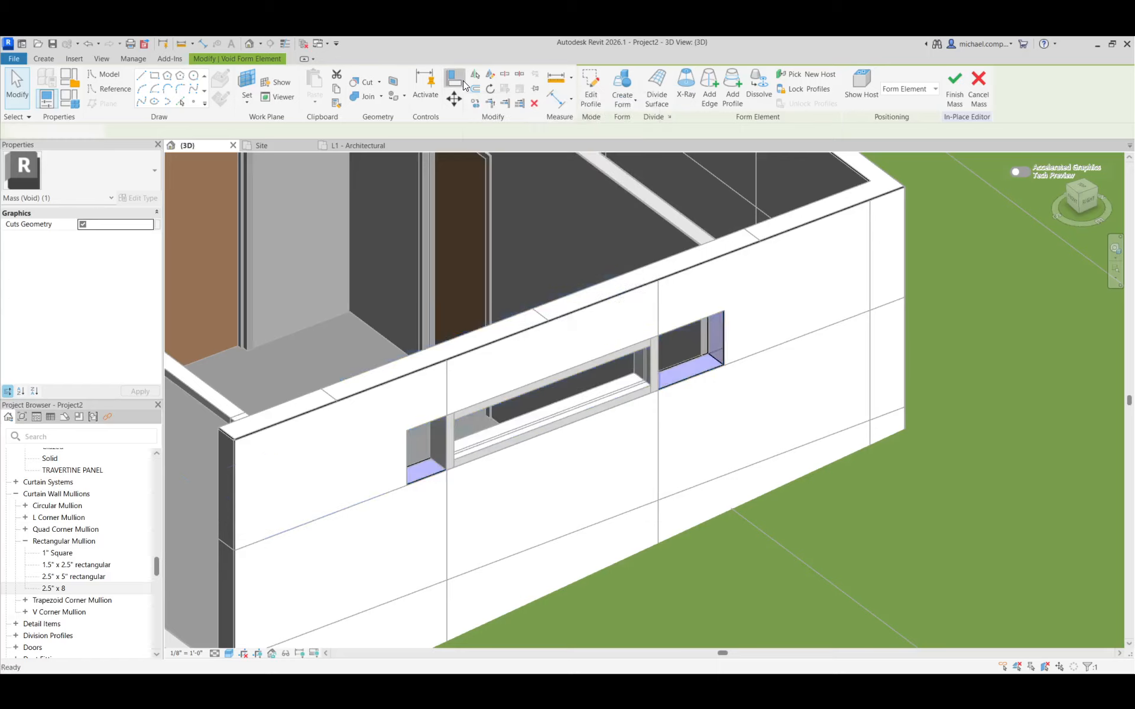
pyautogui.click(449, 516)
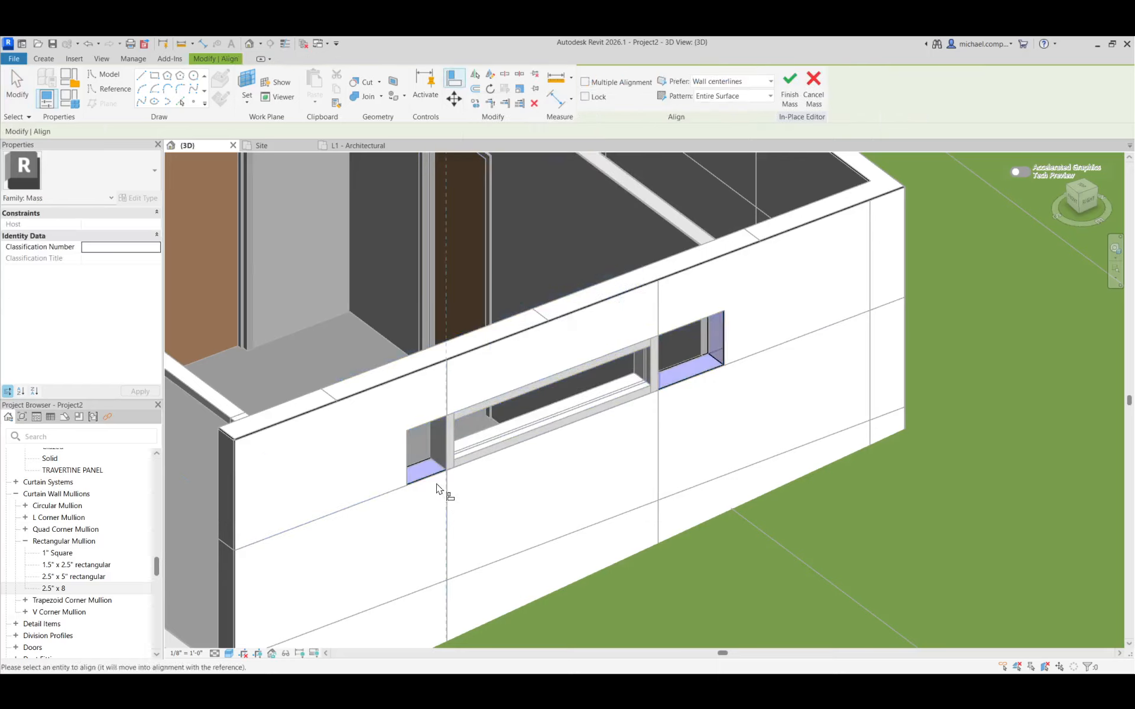
pyautogui.click(409, 470)
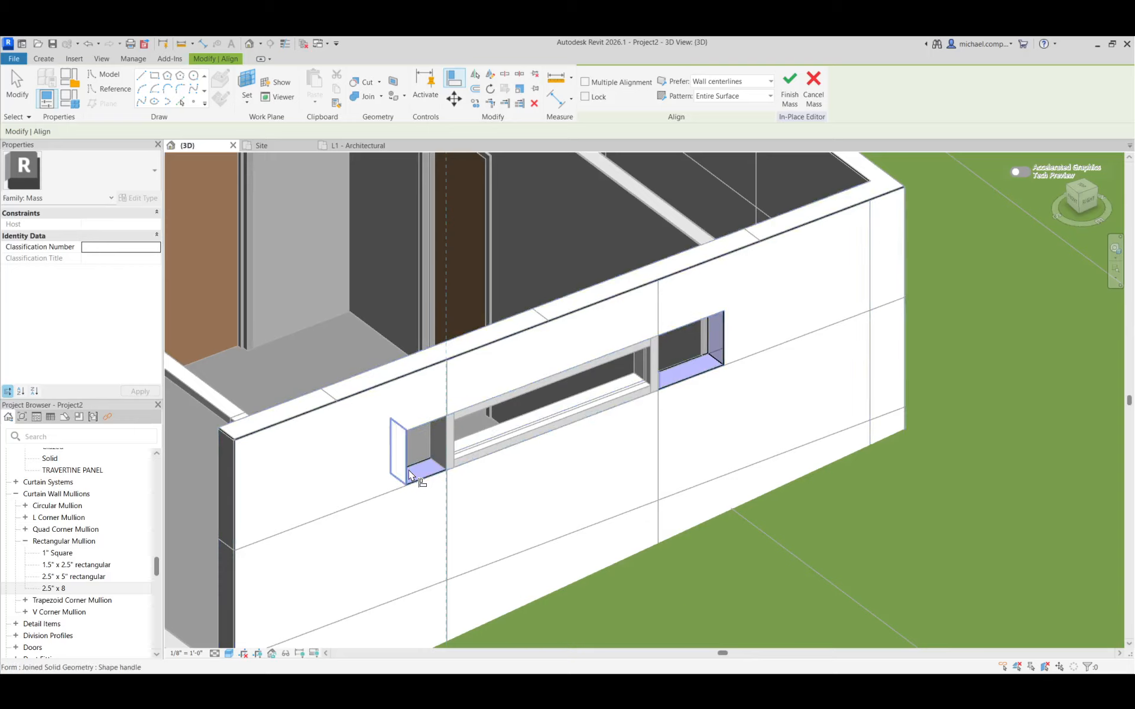
pyautogui.click(657, 437)
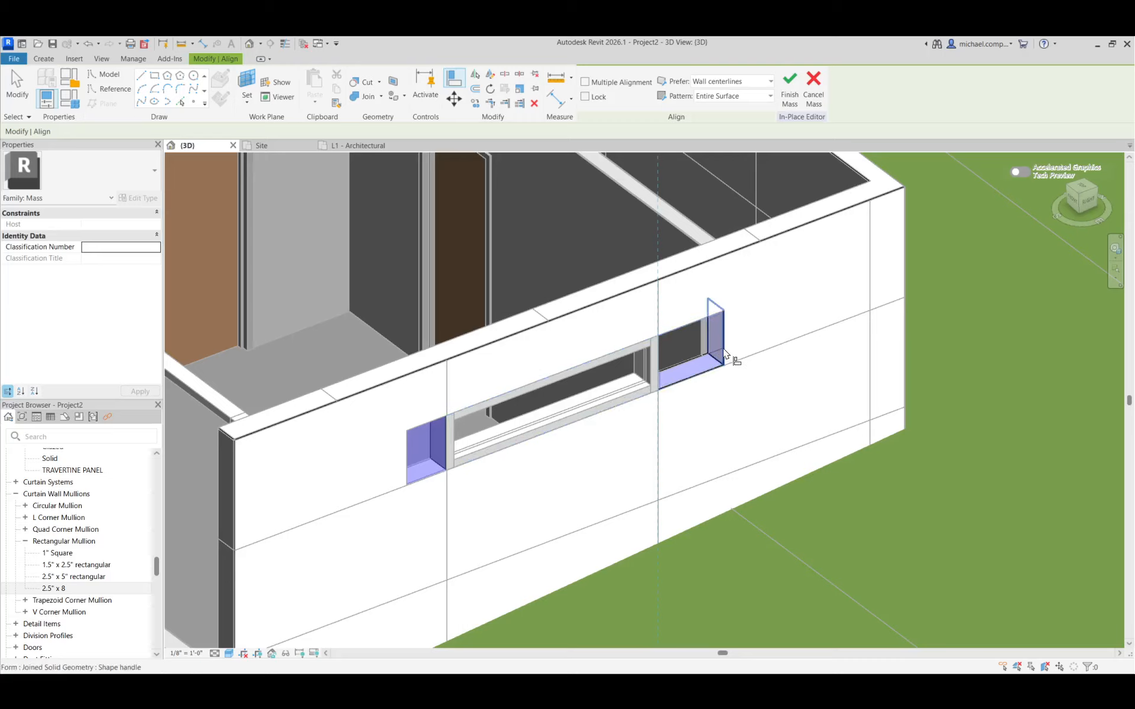
pyautogui.click(725, 353)
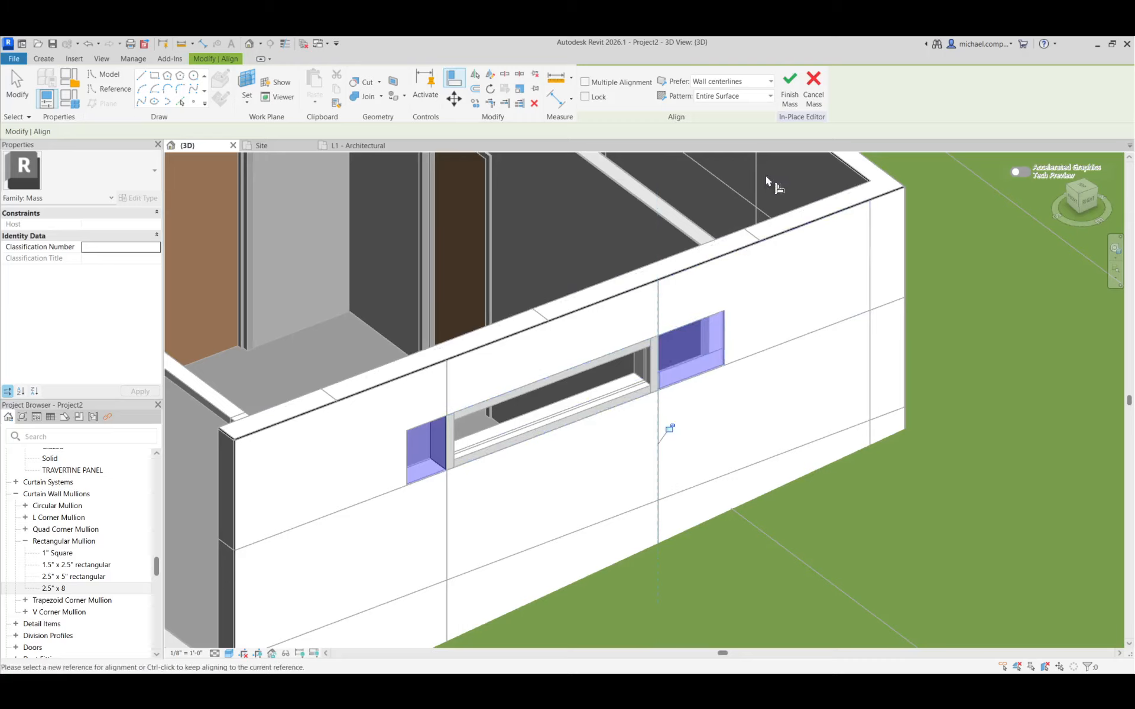
pyautogui.press('Escape')
pyautogui.press('Escape')
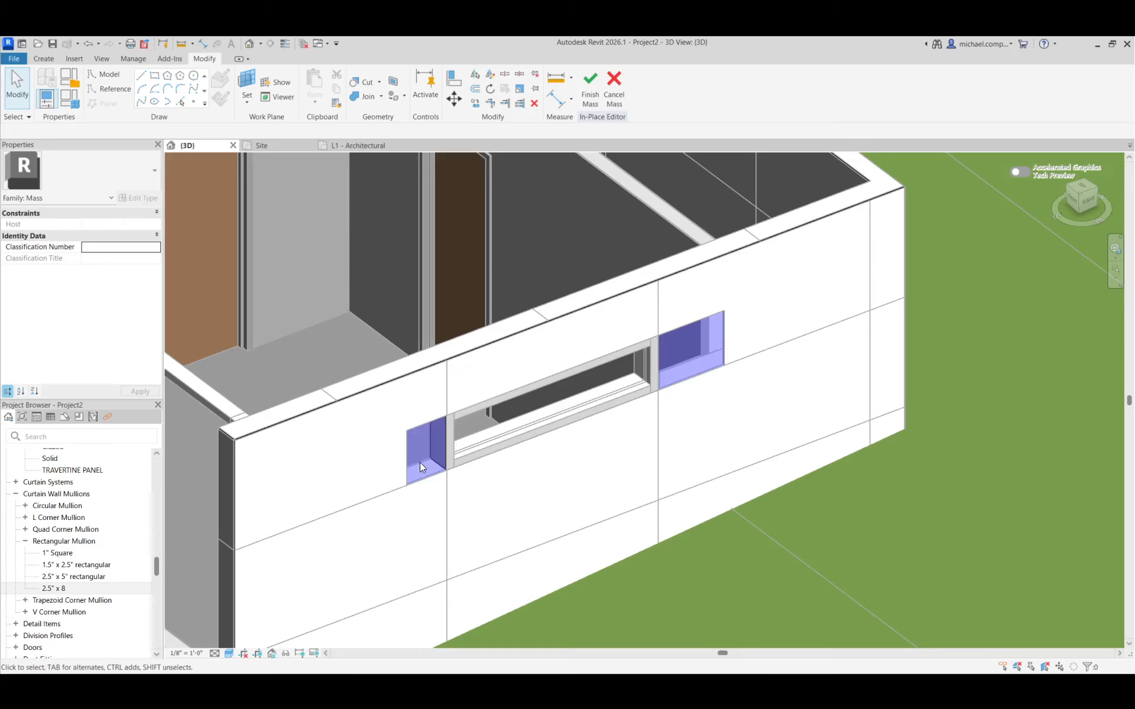
# Inspect the annex window's void form, including its vertical edge and top surface, against the travertine panel joints
pyautogui.press('Tab')
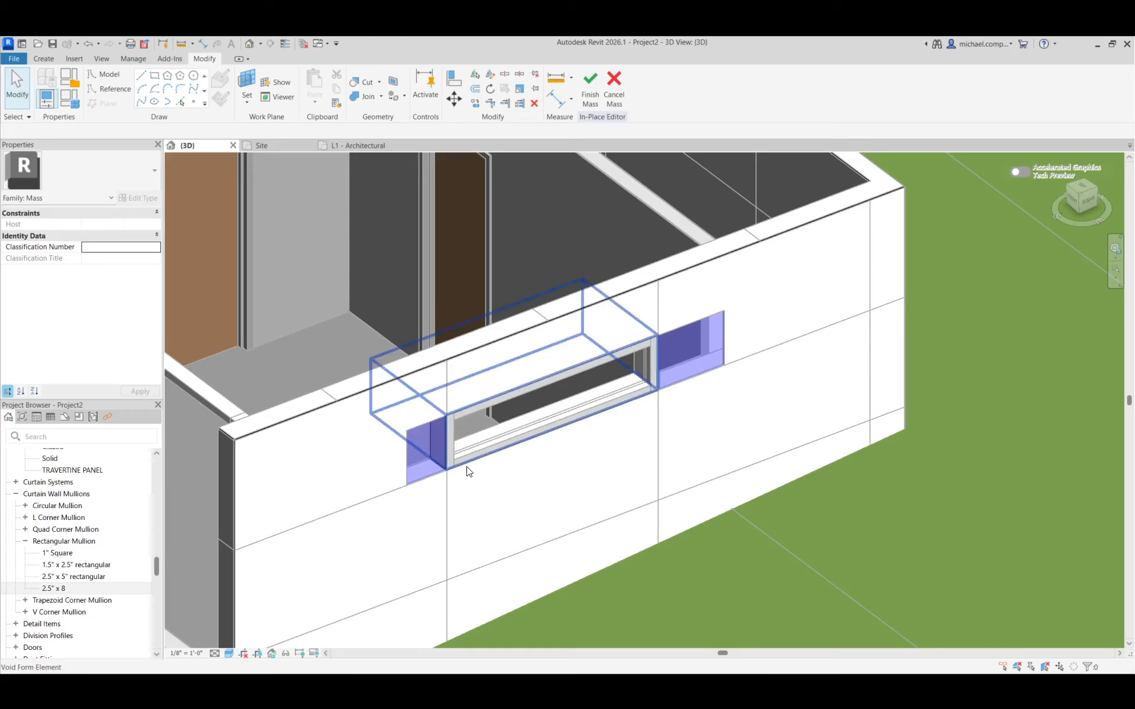
pyautogui.click(469, 471)
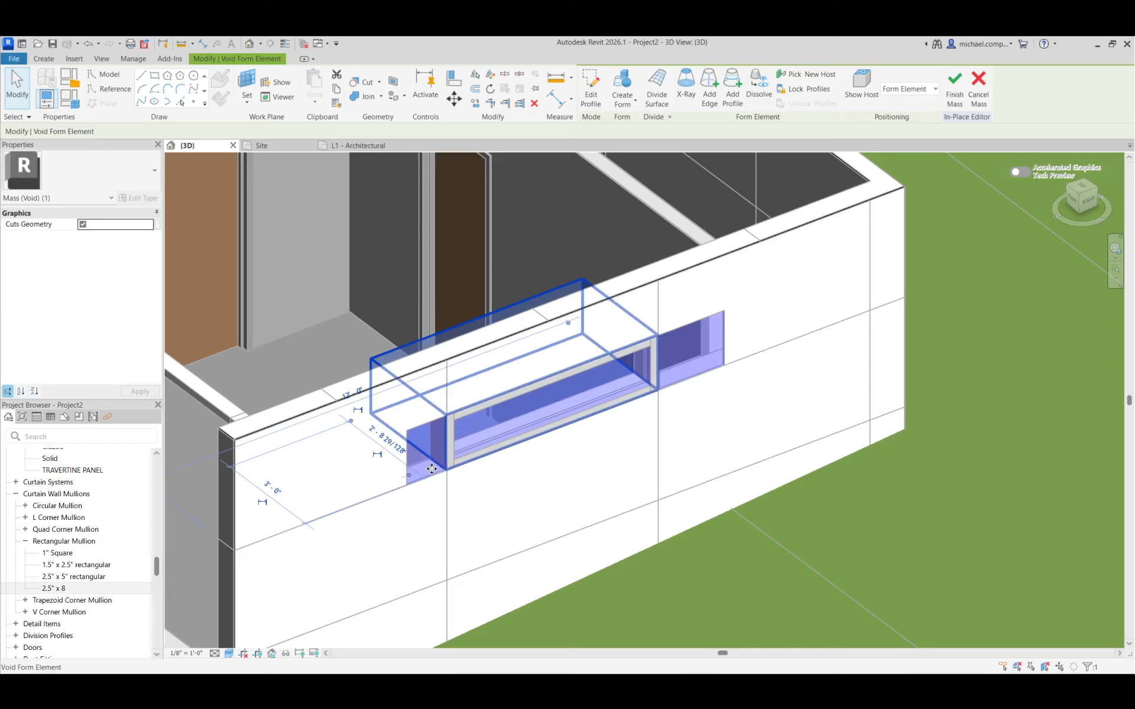
pyautogui.scroll(-3, 507, 417)
pyautogui.scroll(4, 411, 454)
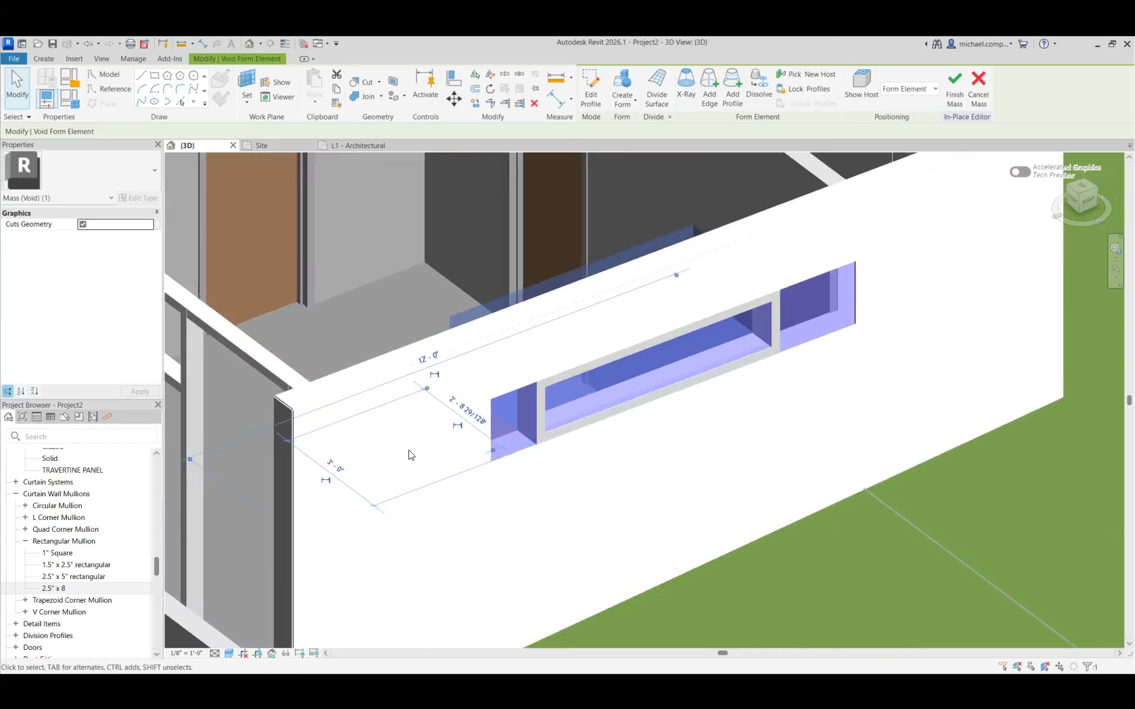
pyautogui.scroll(3, 564, 435)
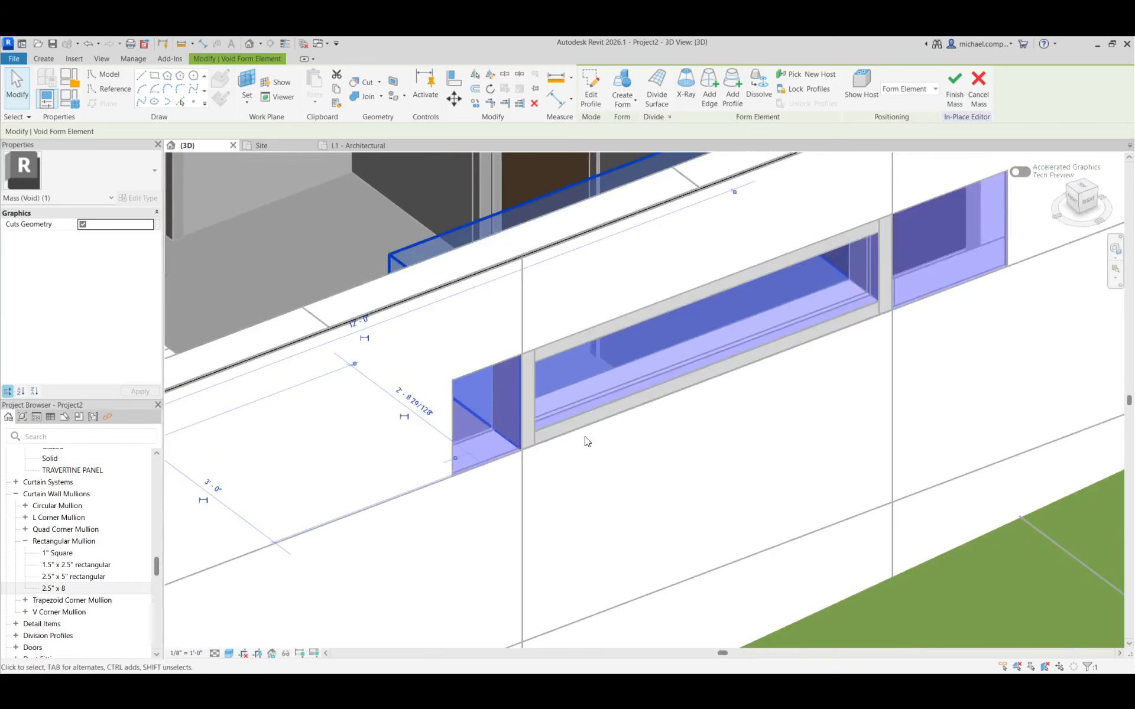
pyautogui.click(517, 423)
pyautogui.scroll(-3, 508, 423)
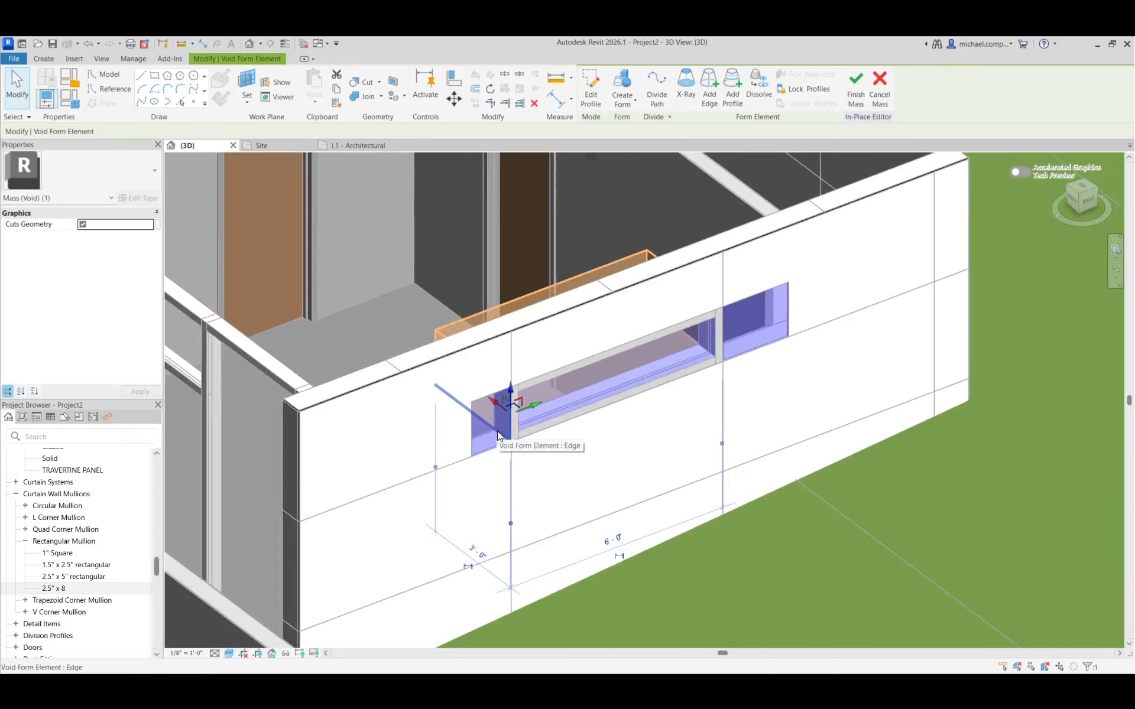
pyautogui.scroll(3, 498, 436)
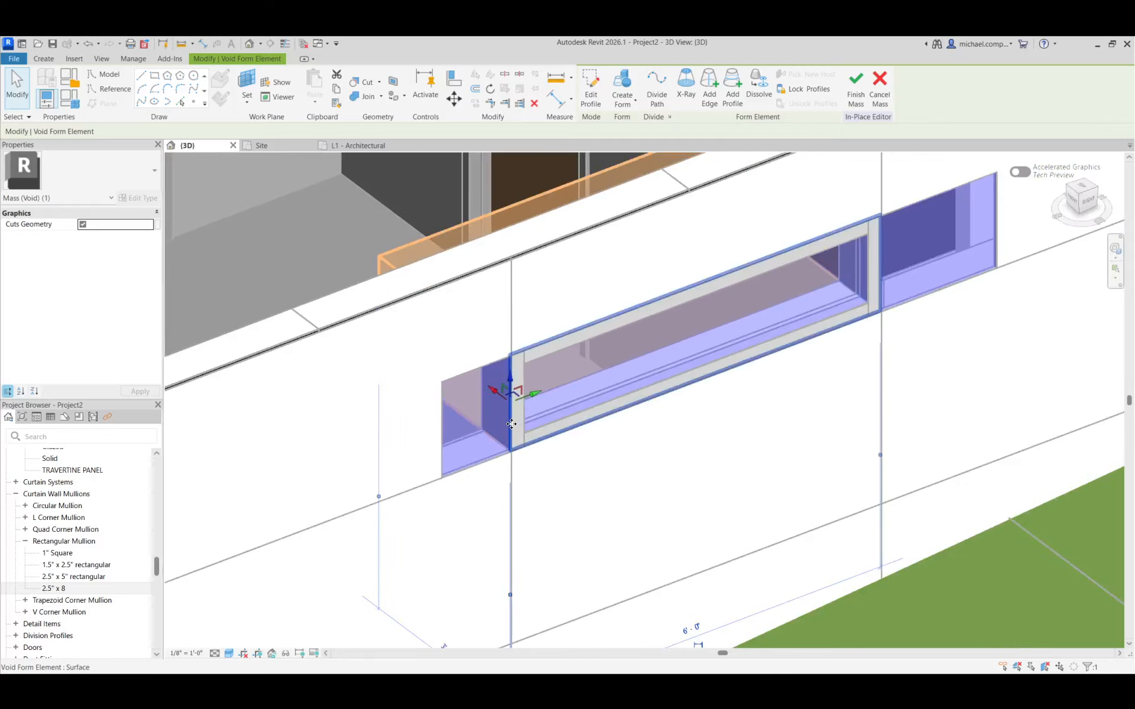
pyautogui.press('Escape')
pyautogui.click(530, 353)
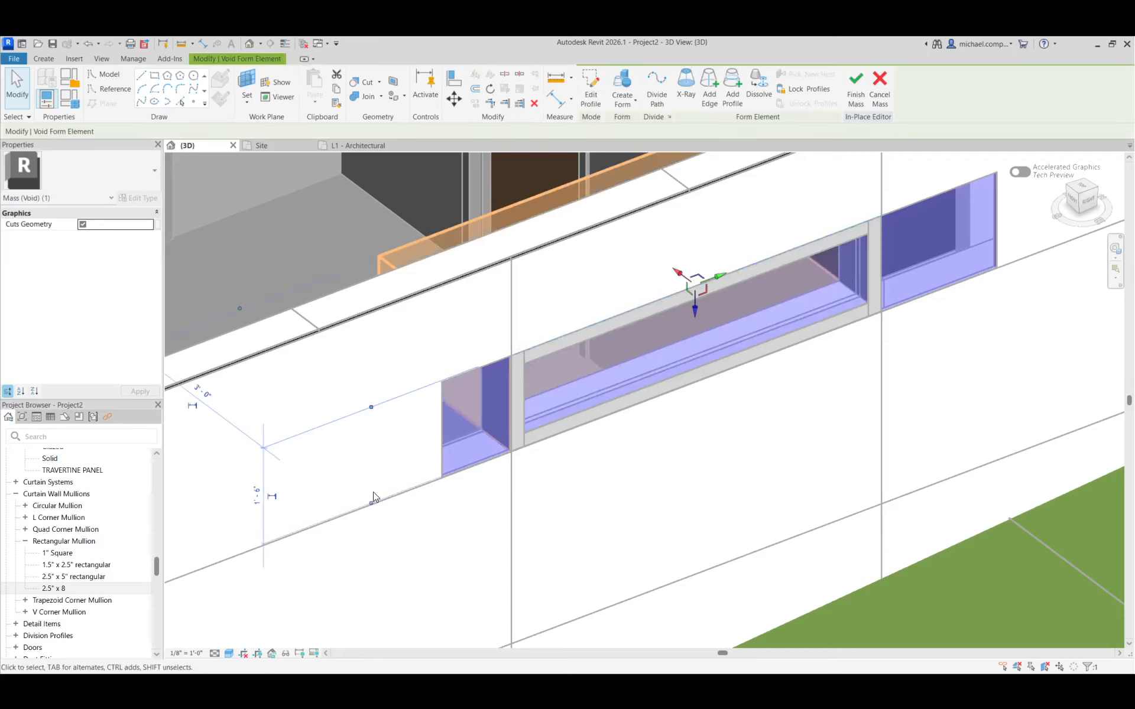
pyautogui.press('Escape')
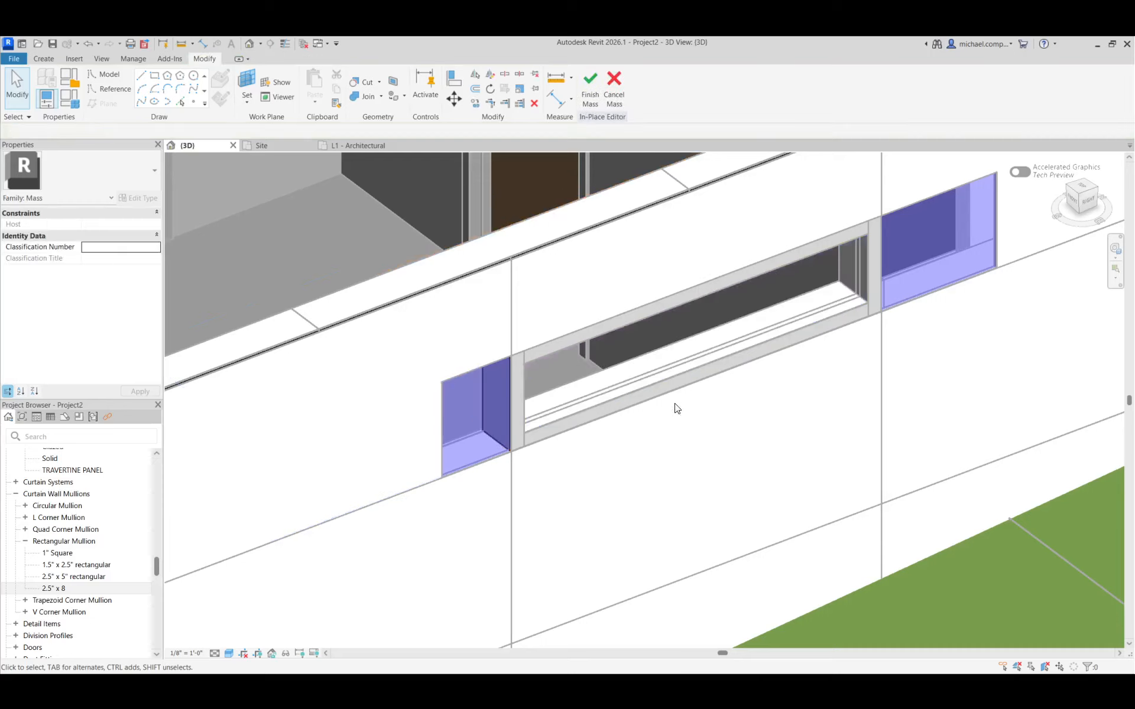
# Finish the in-place mass and update the annex's travertine curtain wall to the modified mass face
pyautogui.click(591, 105)
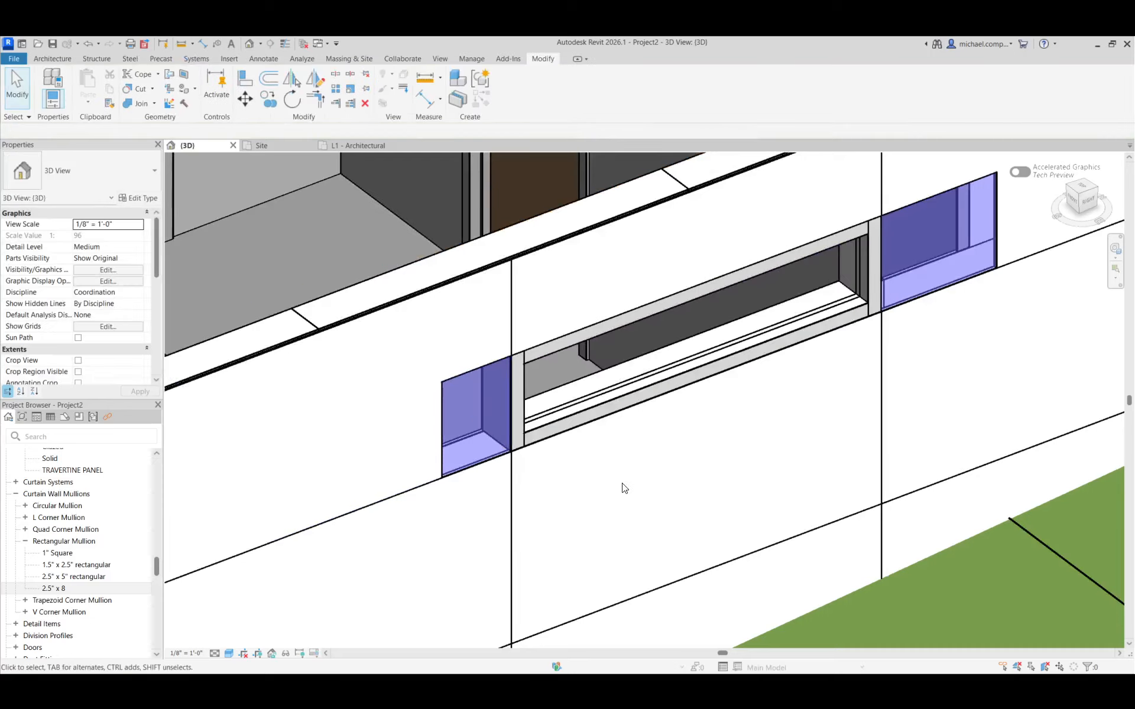
pyautogui.scroll(-3, 509, 467)
pyautogui.click(502, 379)
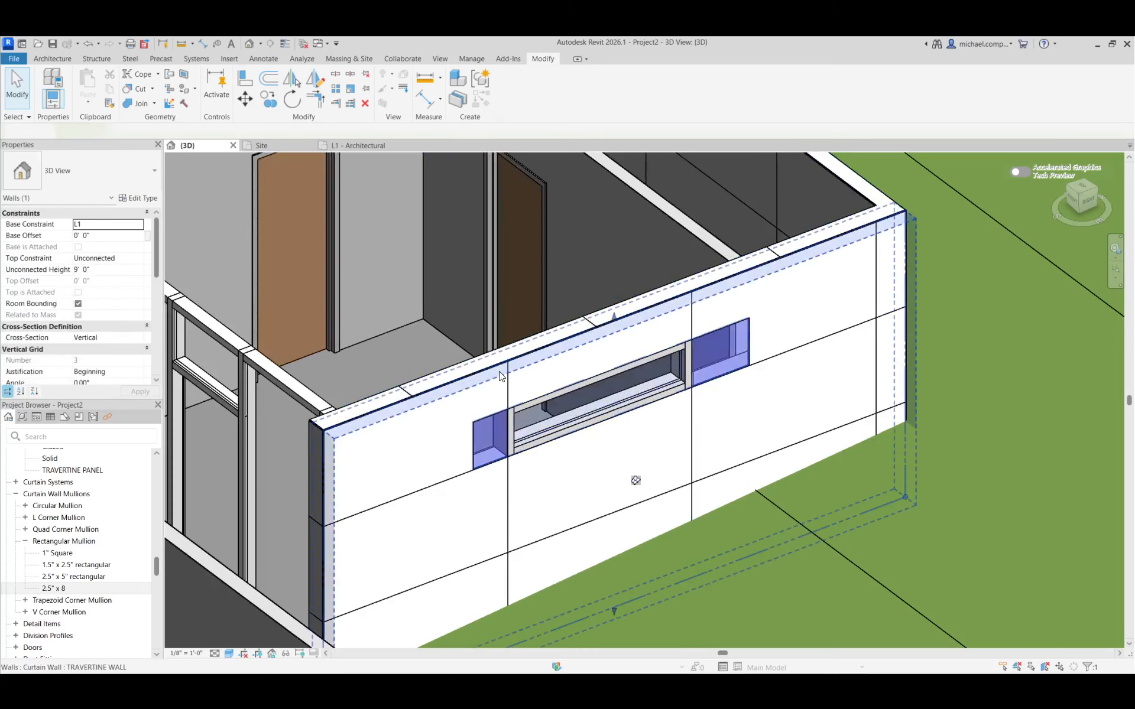
pyautogui.click(670, 89)
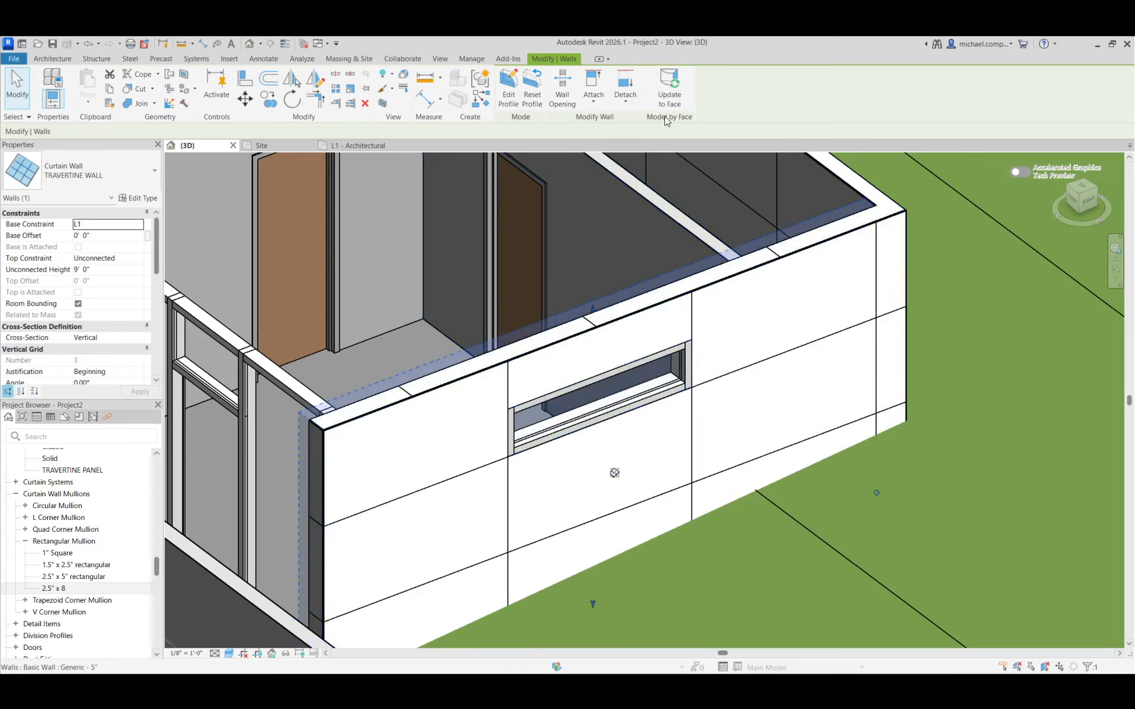
pyautogui.press('Escape')
# Examine the annex window from inside and outside, and compare it with the reference photo in the pavilion's online image gallery
pyautogui.keyDown('shift'); pyautogui.moveTo(712, 371); pyautogui.dragTo(770, 402, button='middle'); pyautogui.keyUp('shift')
pyautogui.scroll(-4, 770, 402)
pyautogui.scroll(7, 467, 314)
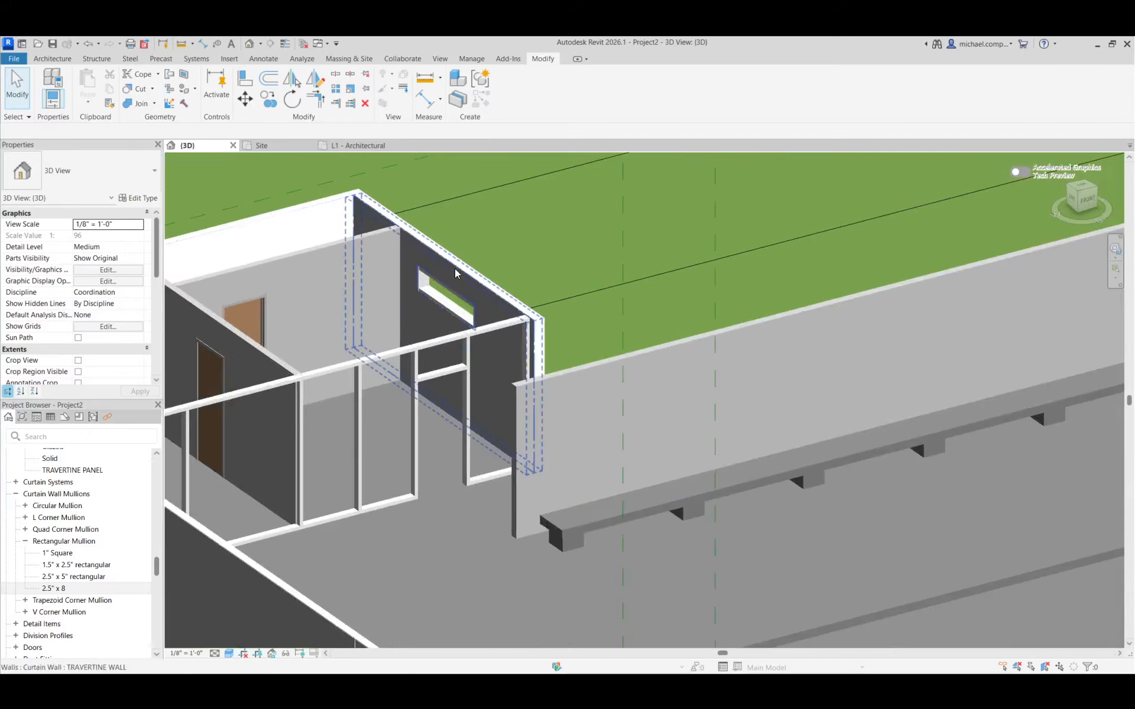
pyautogui.scroll(-3, 494, 361)
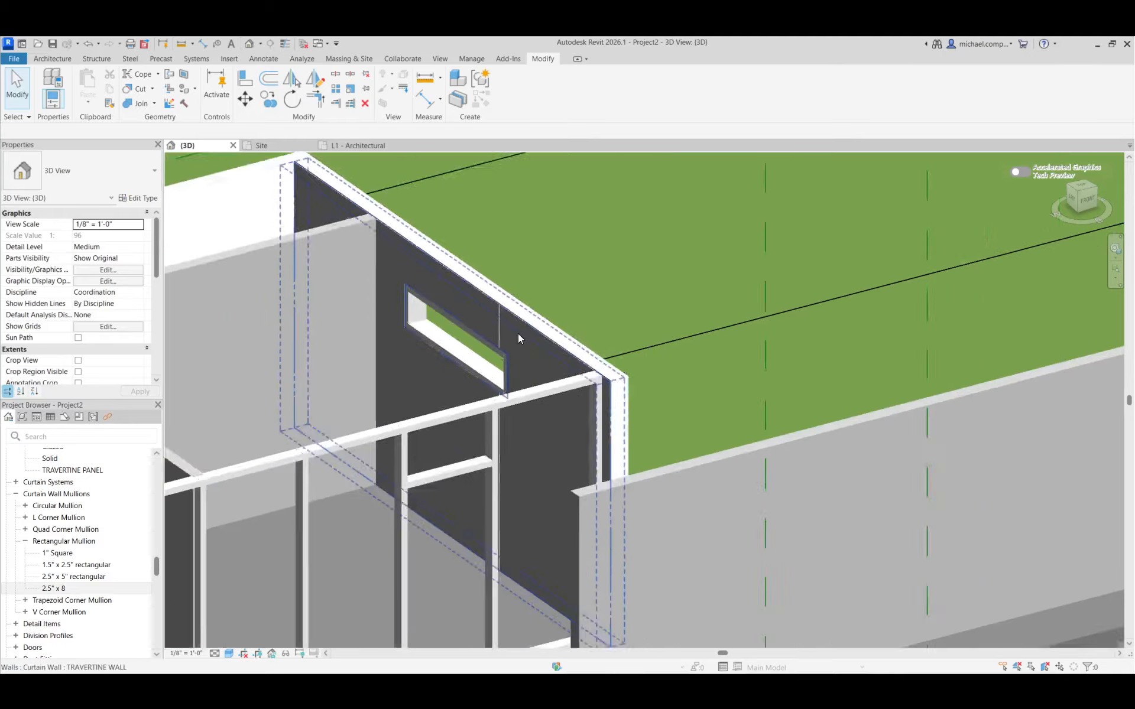
pyautogui.keyDown('shift'); pyautogui.moveTo(518, 334); pyautogui.dragTo(490, 525, button='middle'); pyautogui.keyUp('shift')
pyautogui.scroll(-5, 490, 524)
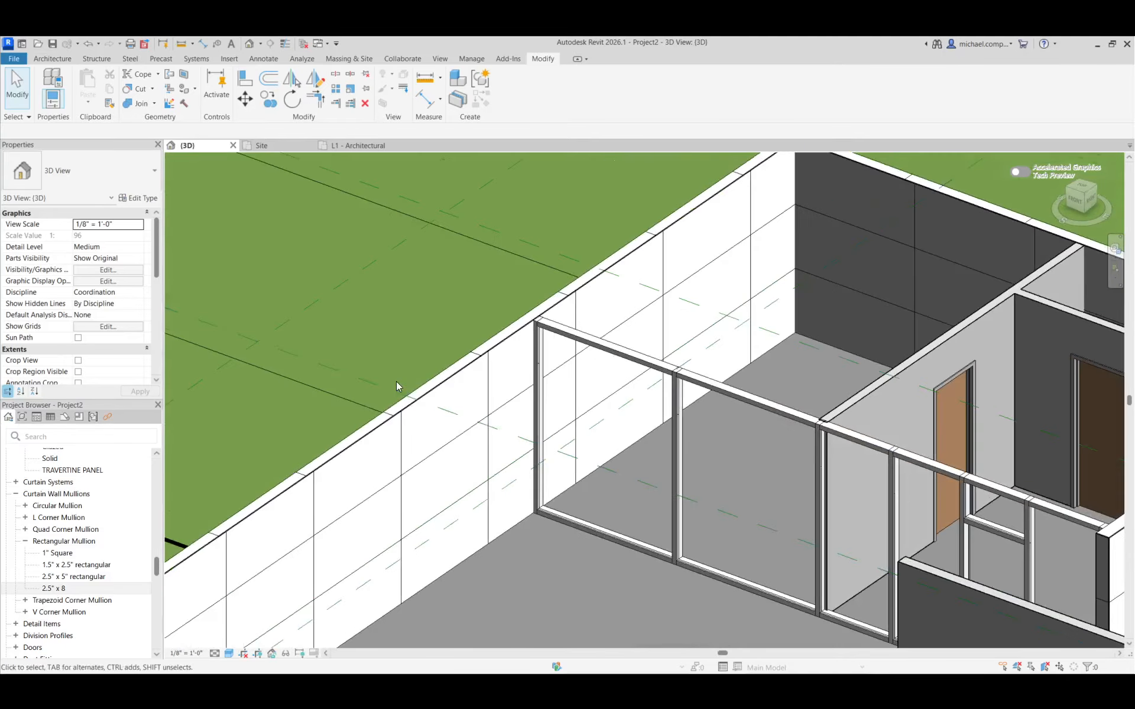
pyautogui.scroll(8, 892, 438)
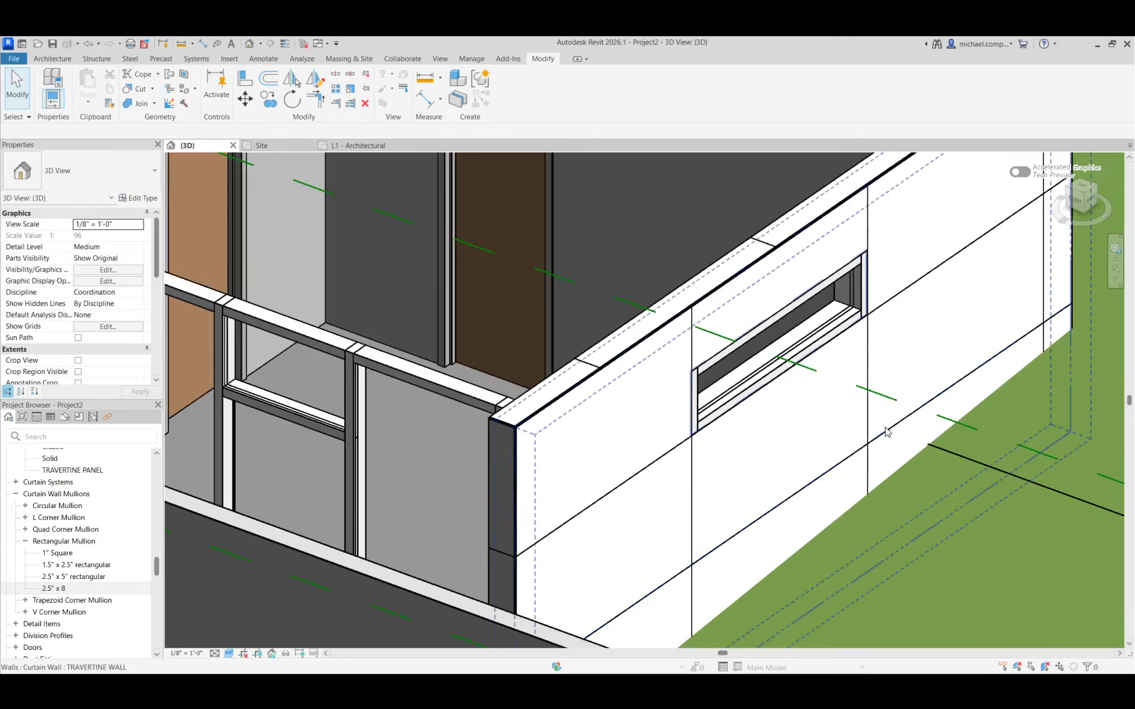
pyautogui.hotkey('alt', 'Tab')
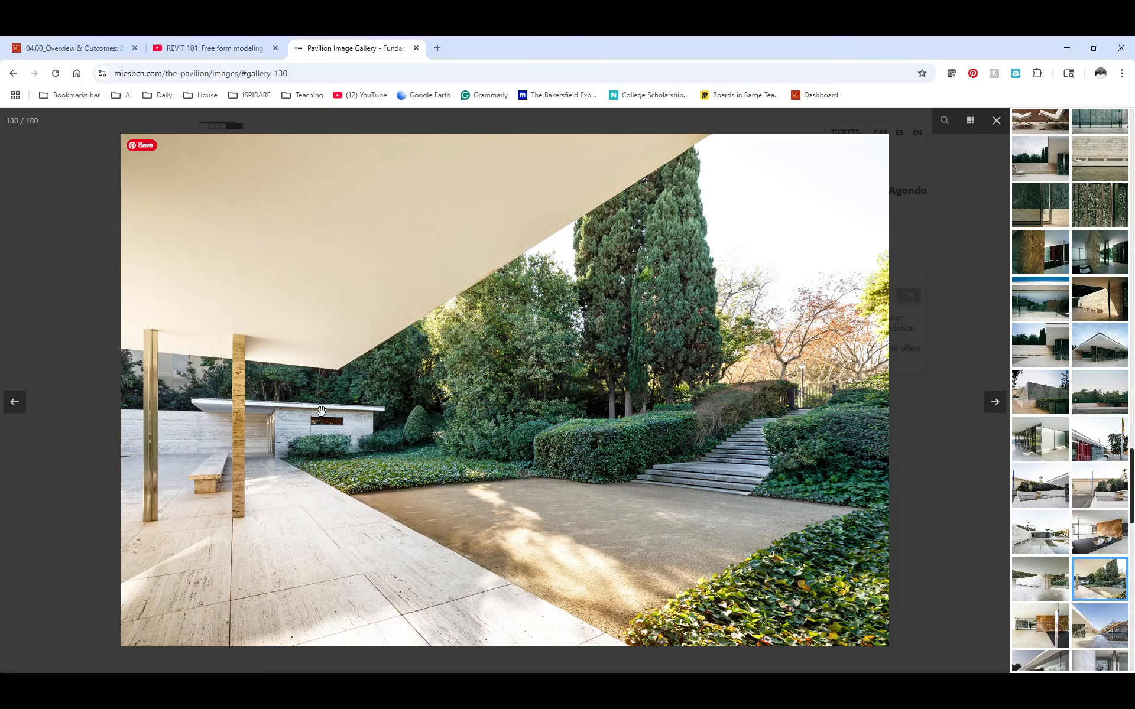
pyautogui.hotkey('alt', 'Tab')
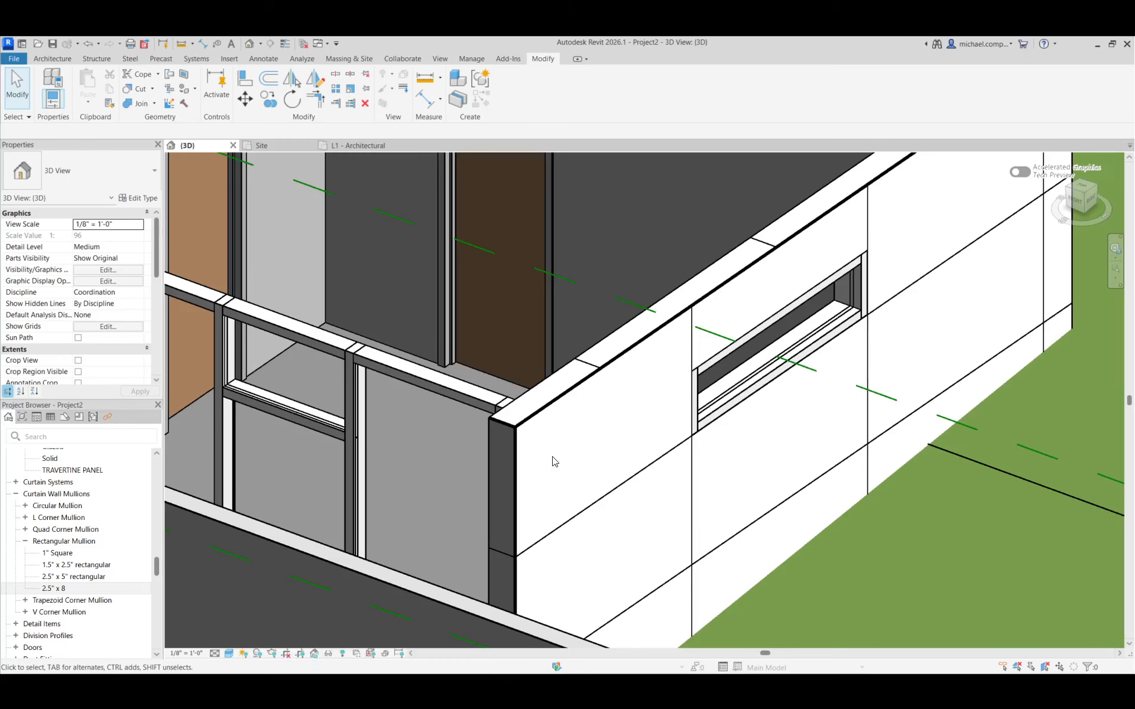
# Turn on the Roofs category in the 3D view's visibility overrides and set mass display to Show Mass by View Settings
pyautogui.scroll(-5, 629, 272)
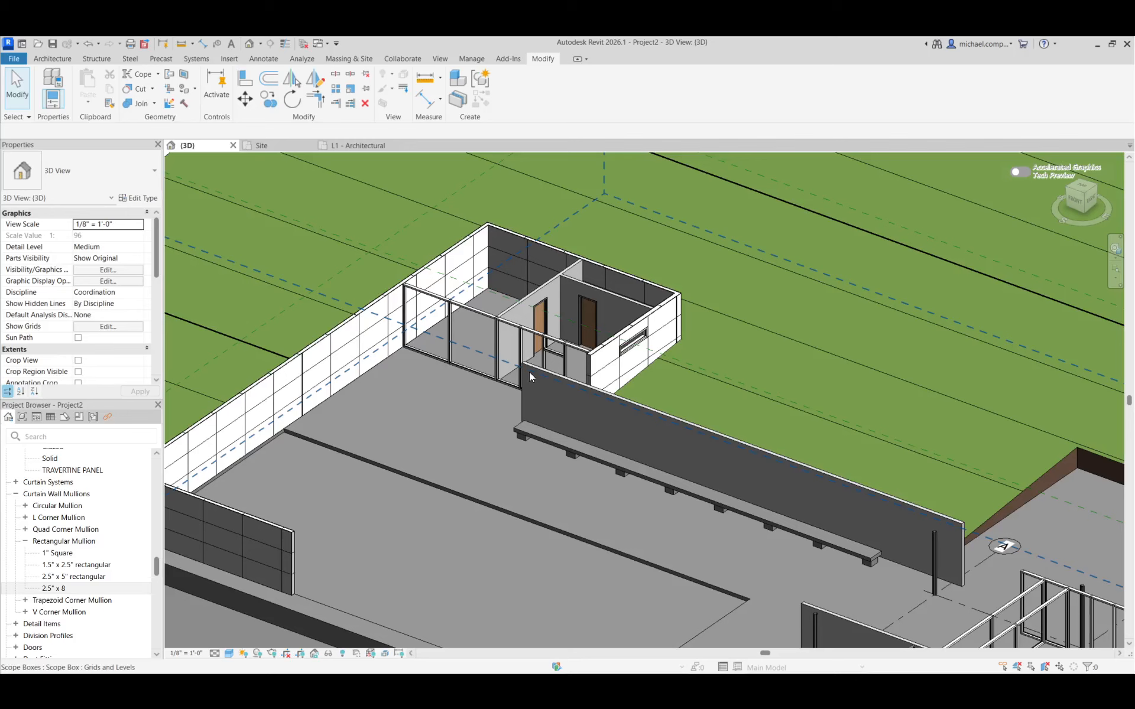
pyautogui.press('v')
pyautogui.press('g')
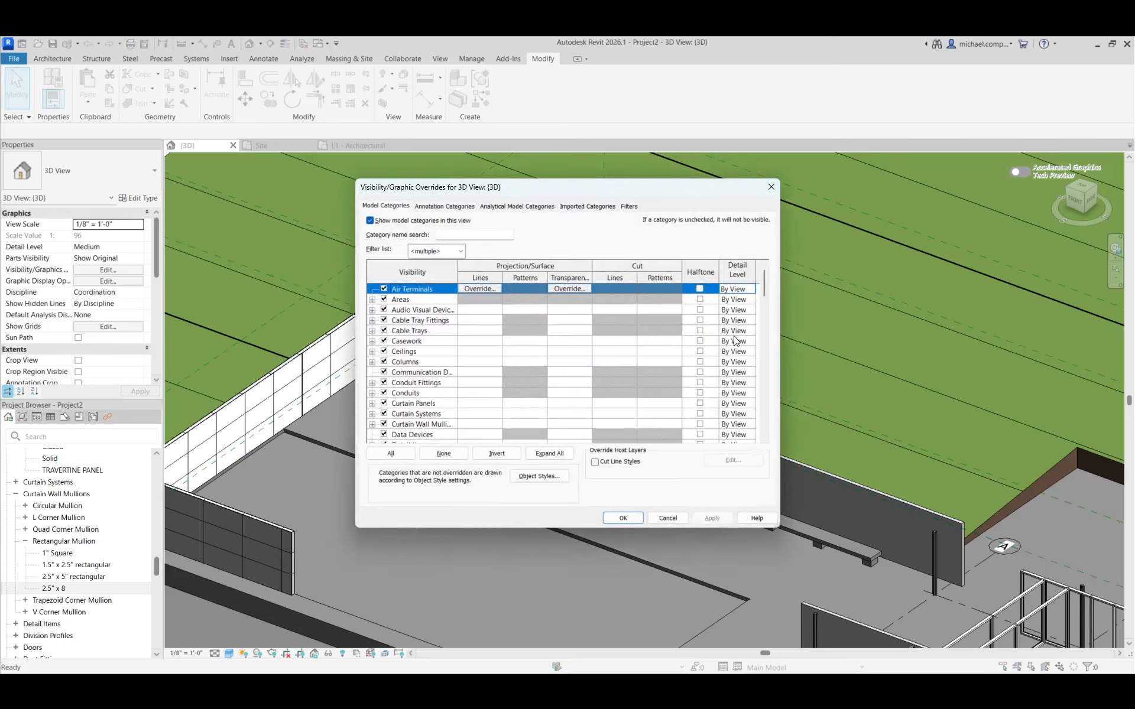
pyautogui.scroll(-13, 438, 366)
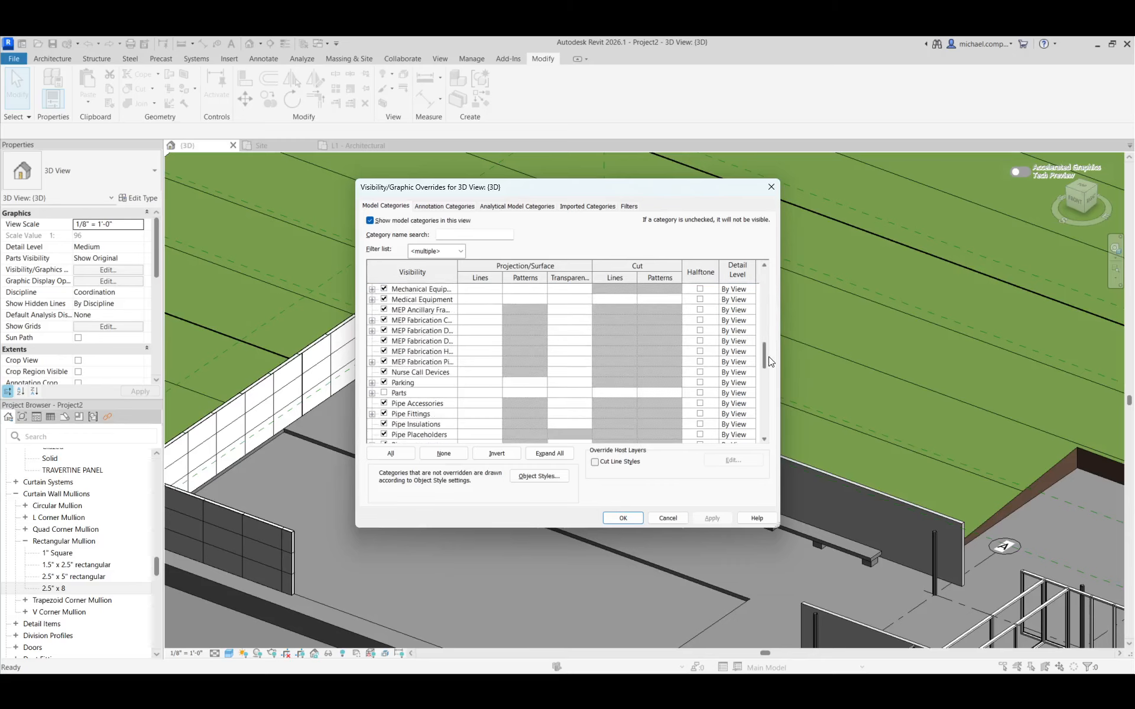
pyautogui.scroll(1, 438, 393)
pyautogui.scroll(-1, 438, 393)
pyautogui.scroll(1, 438, 393)
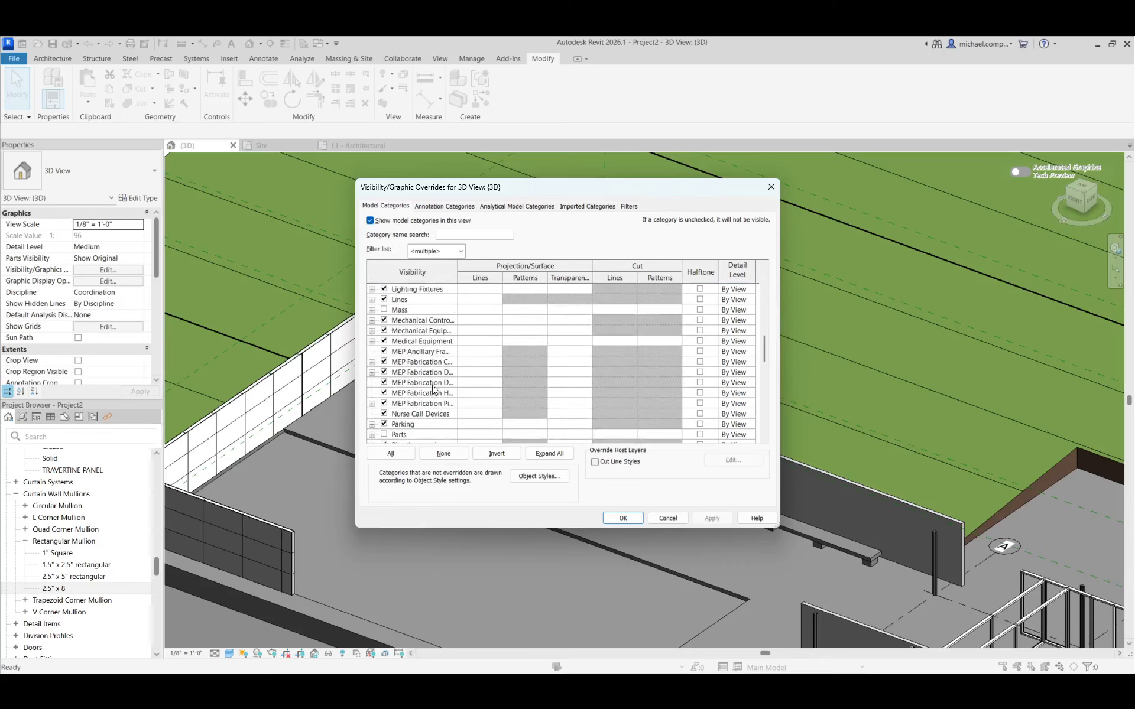
pyautogui.scroll(-5, 441, 414)
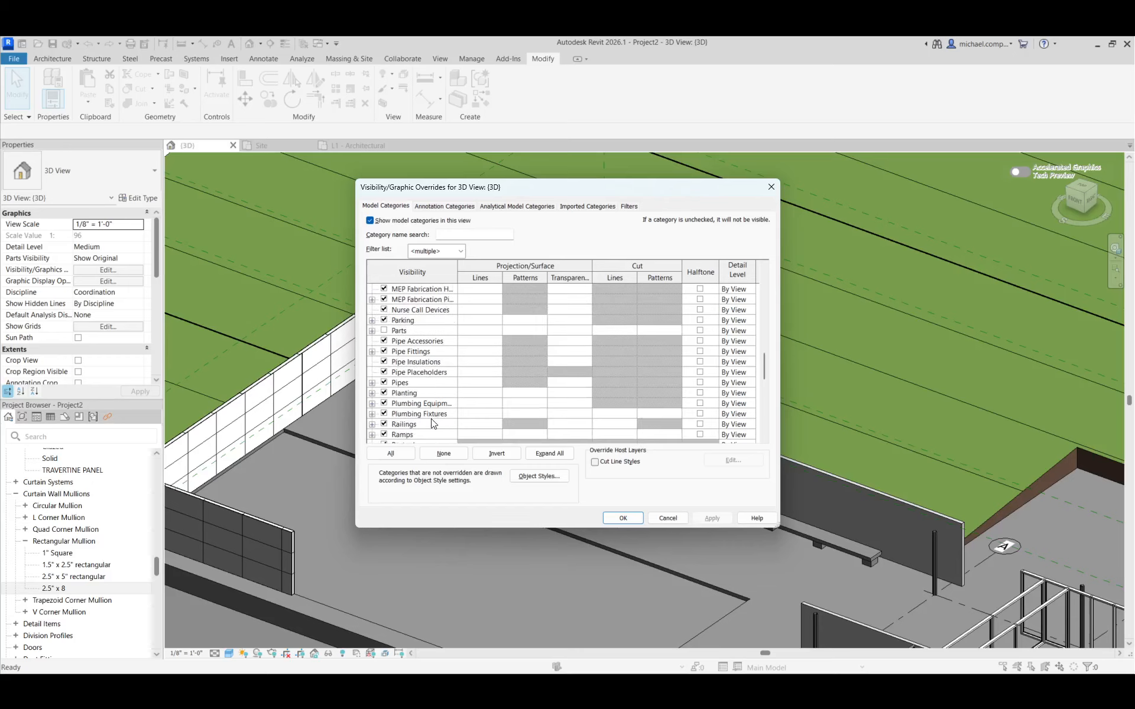
pyautogui.click(383, 362)
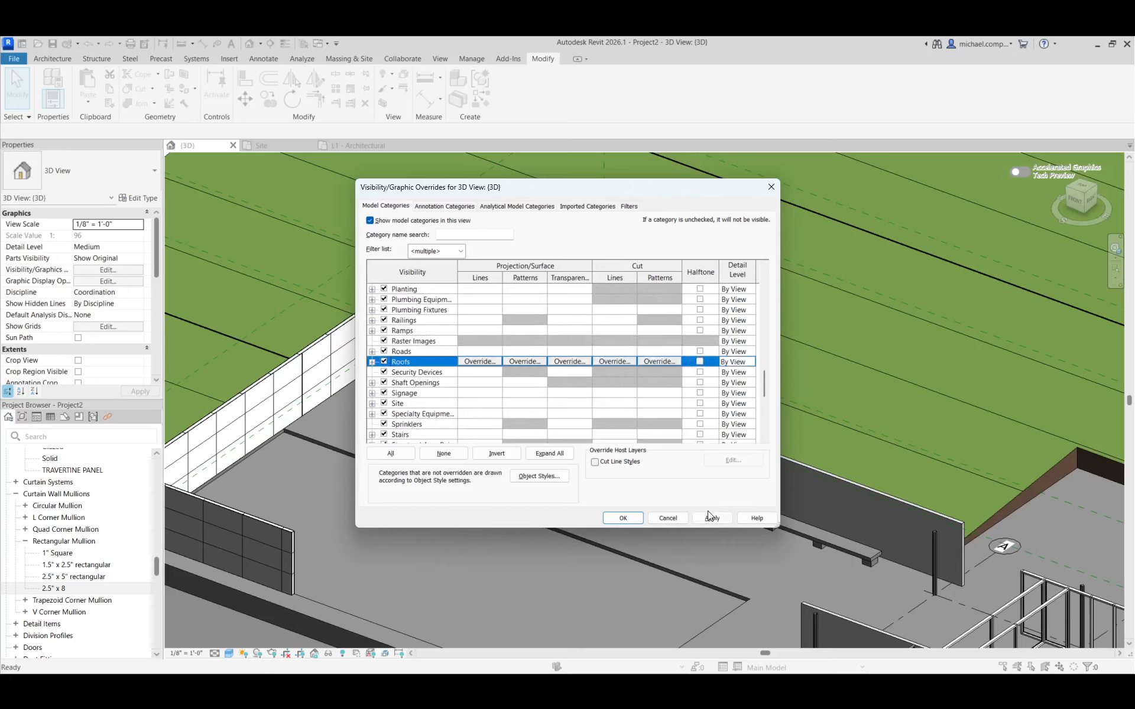
pyautogui.click(637, 518)
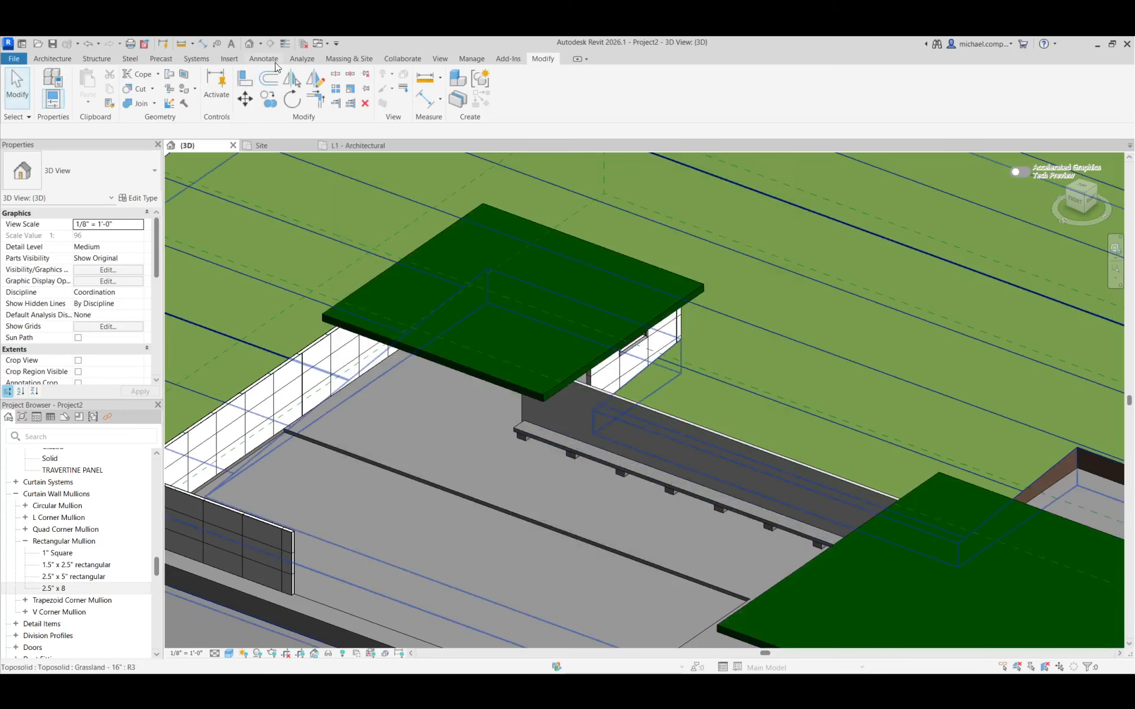
pyautogui.click(342, 58)
pyautogui.click(95, 79)
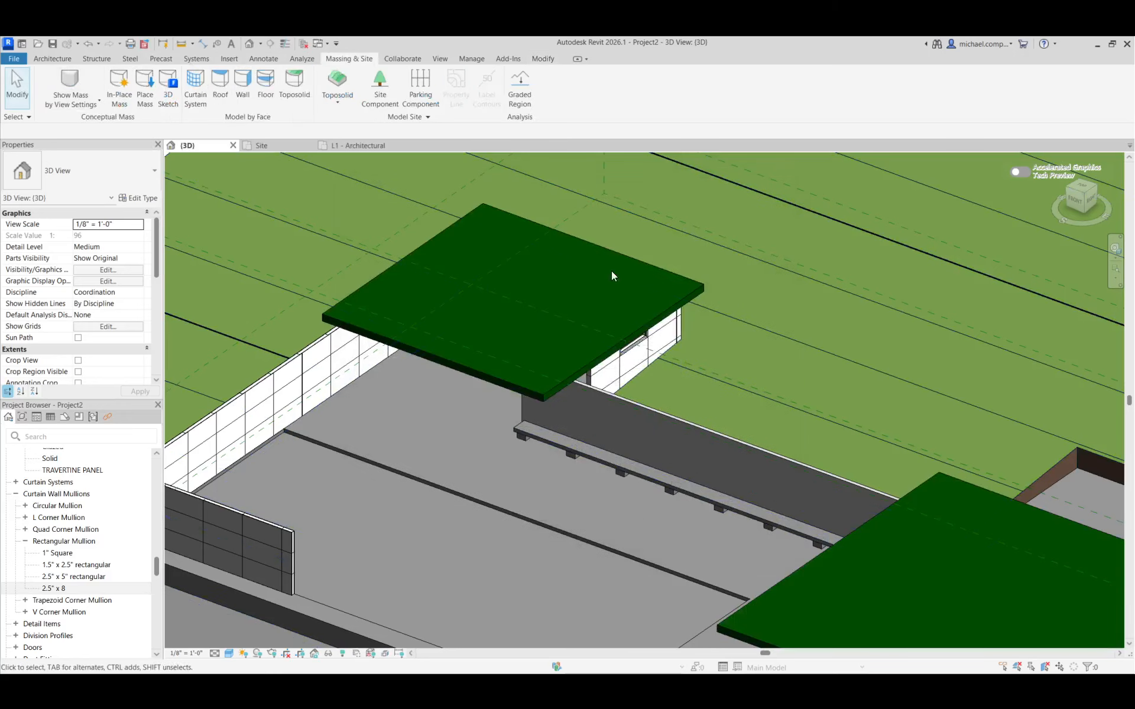
# Review the whole pavilion model with its roofs, including the travertine walls and the annex window beneath the roof
pyautogui.scroll(-5, 611, 271)
pyautogui.scroll(2, 574, 284)
pyautogui.scroll(-2, 633, 420)
pyautogui.scroll(2, 656, 467)
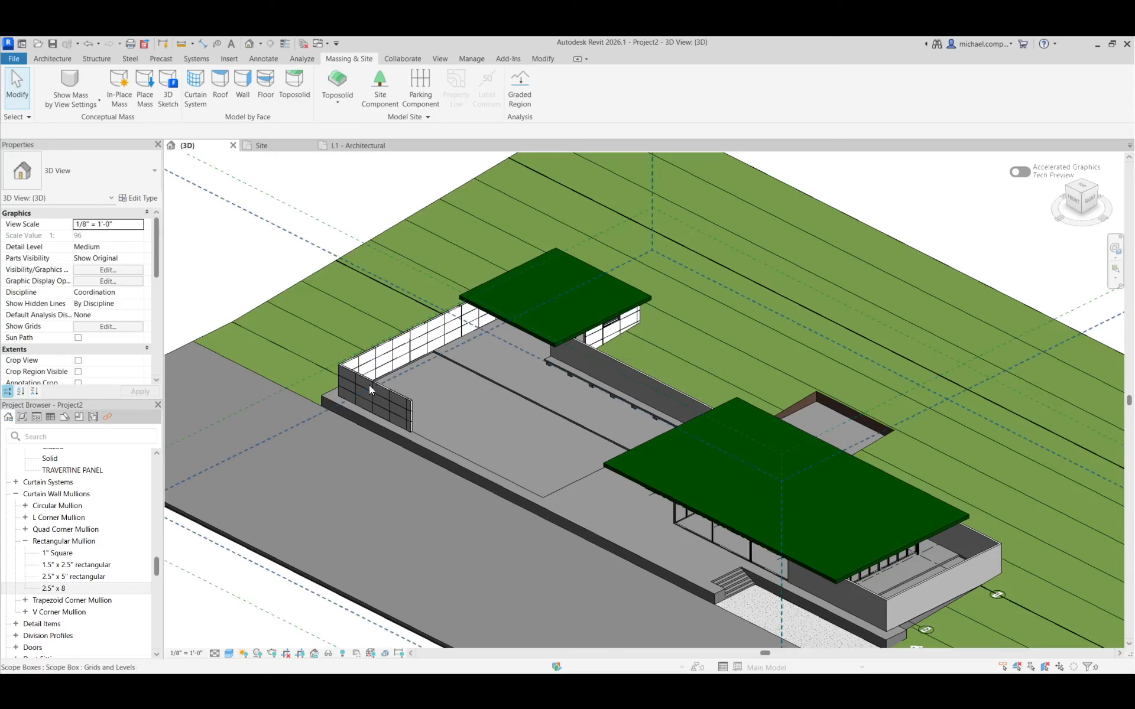
pyautogui.scroll(3, 369, 385)
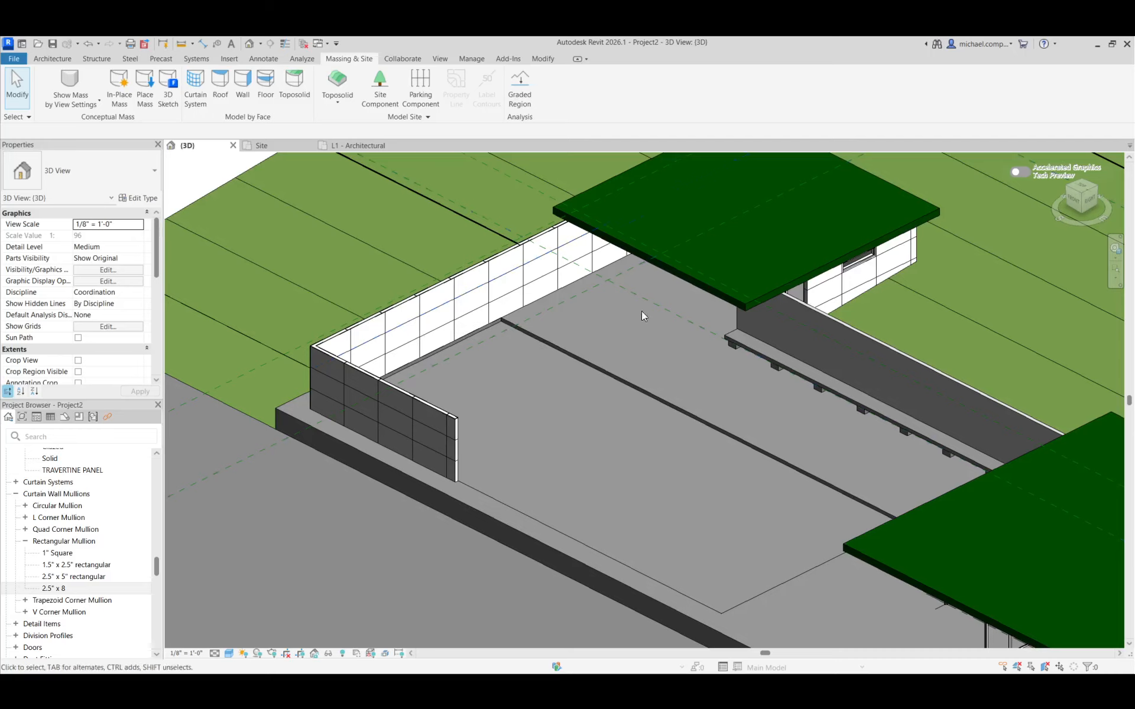
pyautogui.scroll(6, 959, 222)
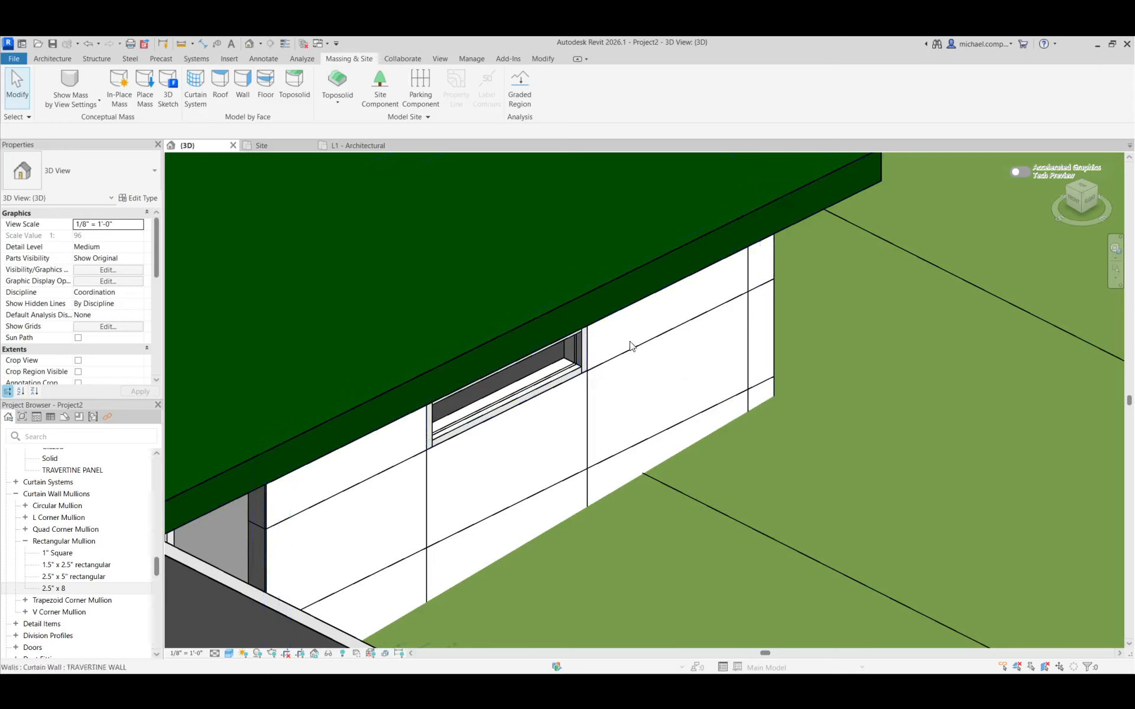
pyautogui.scroll(-3, 540, 400)
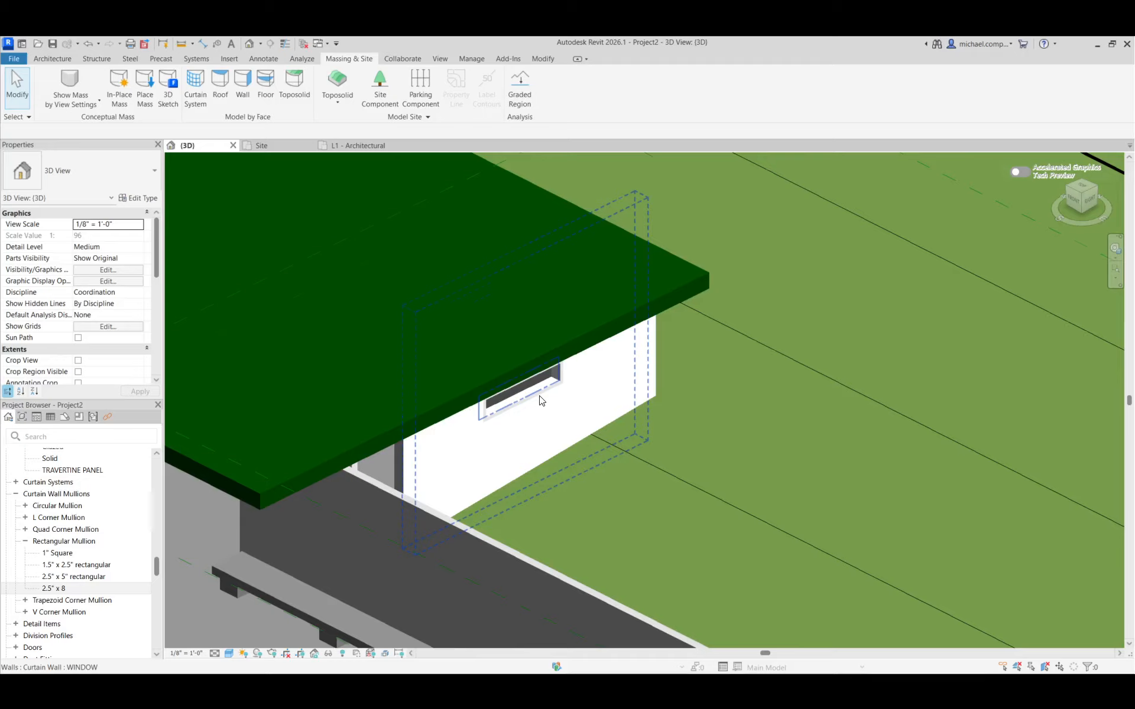
pyautogui.scroll(-3, 539, 400)
pyautogui.scroll(-2, 607, 367)
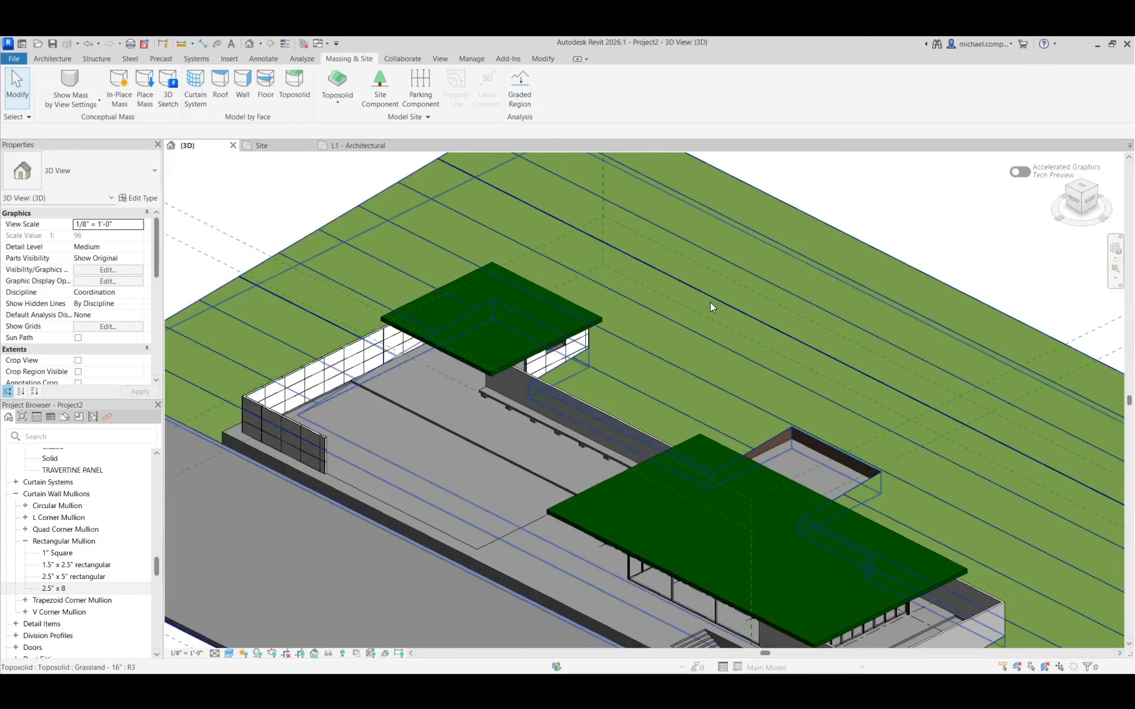
pyautogui.scroll(-3, 712, 307)
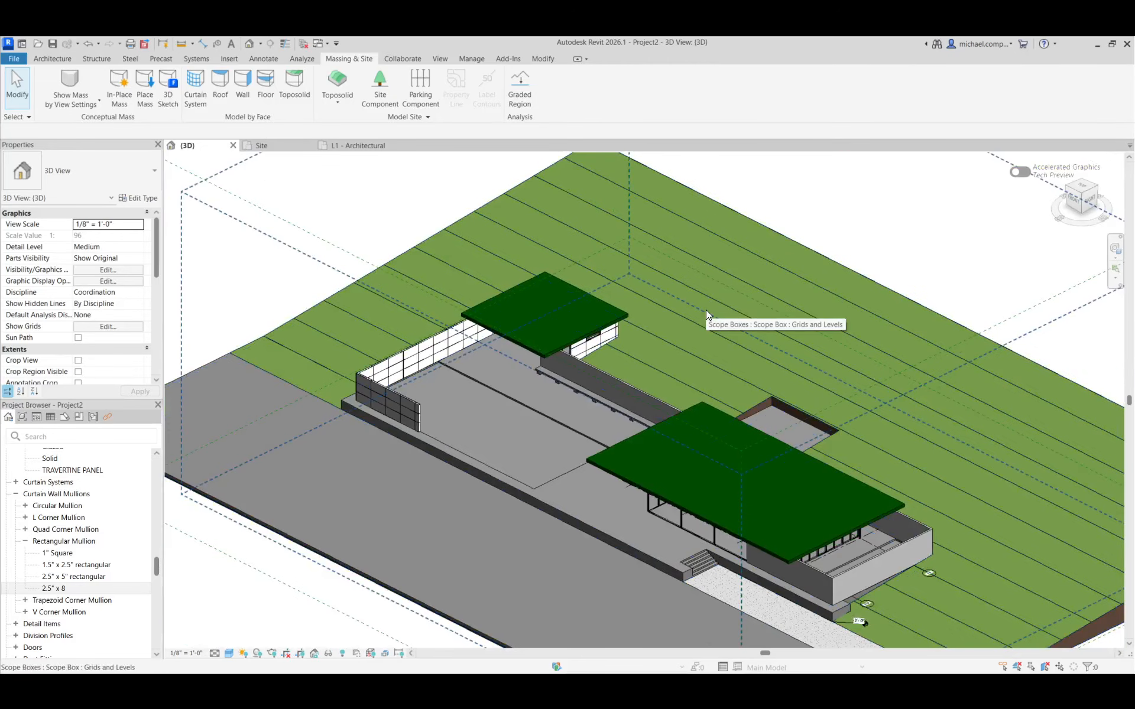